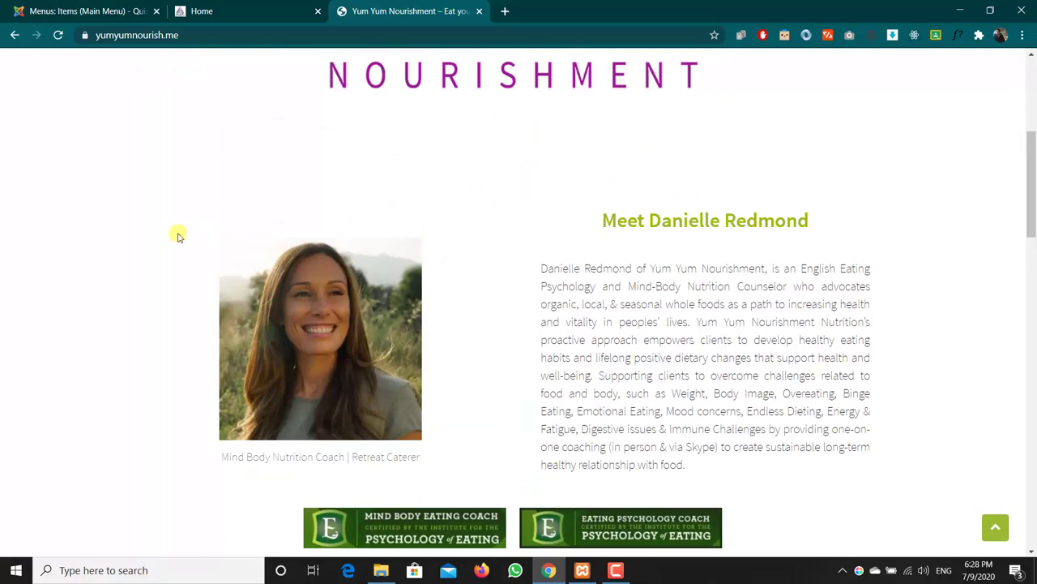
# Expand the four FAQ answers on yumyumnourish.me, from Eating Psychology Coaching to Dynamic Eating Psychology.
pyautogui.scroll(-3, 179, 235)
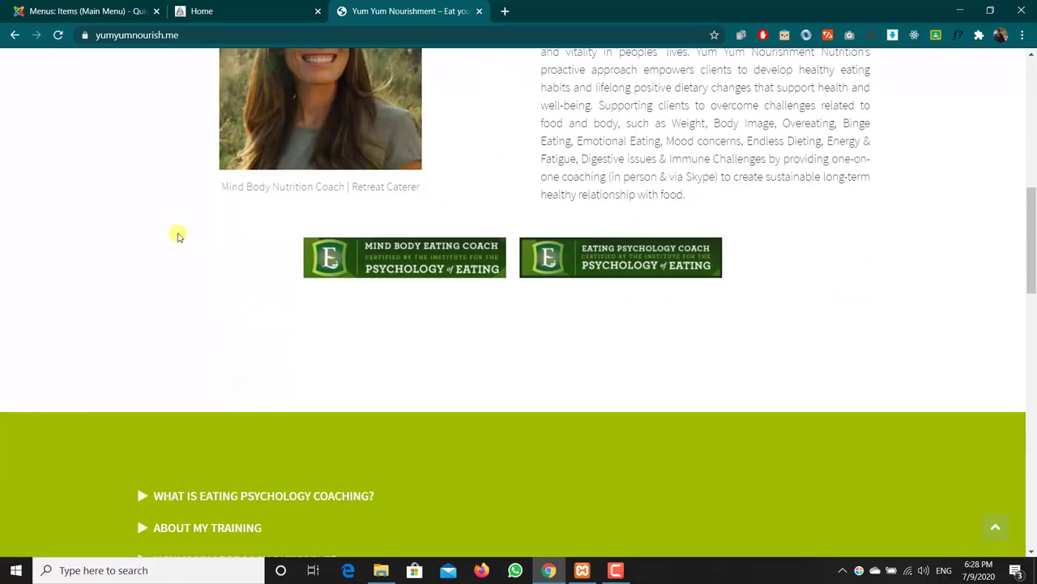
pyautogui.scroll(-3, 180, 236)
pyautogui.click(171, 224)
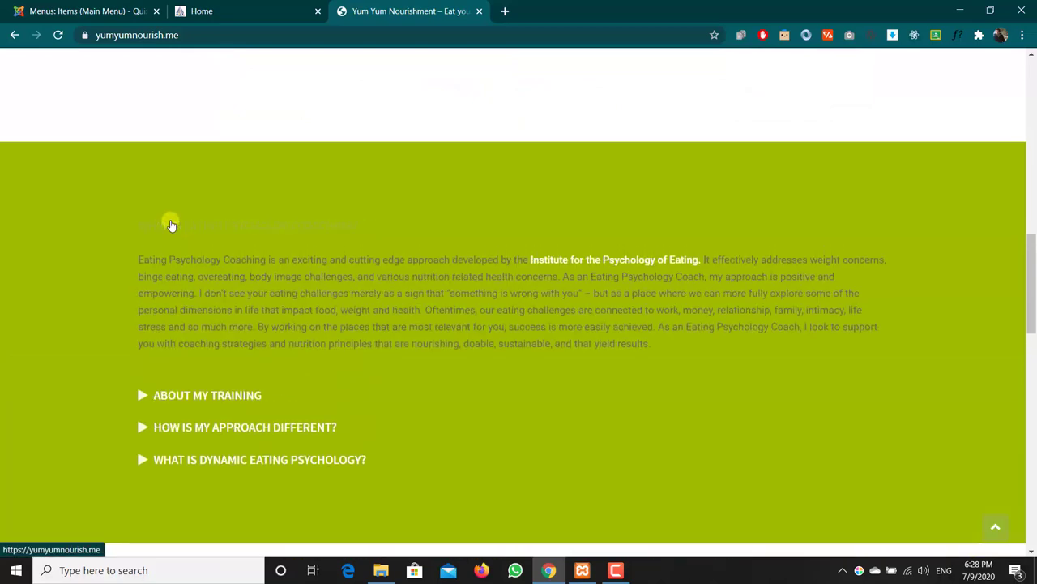
pyautogui.scroll(-2, 171, 224)
pyautogui.click(176, 260)
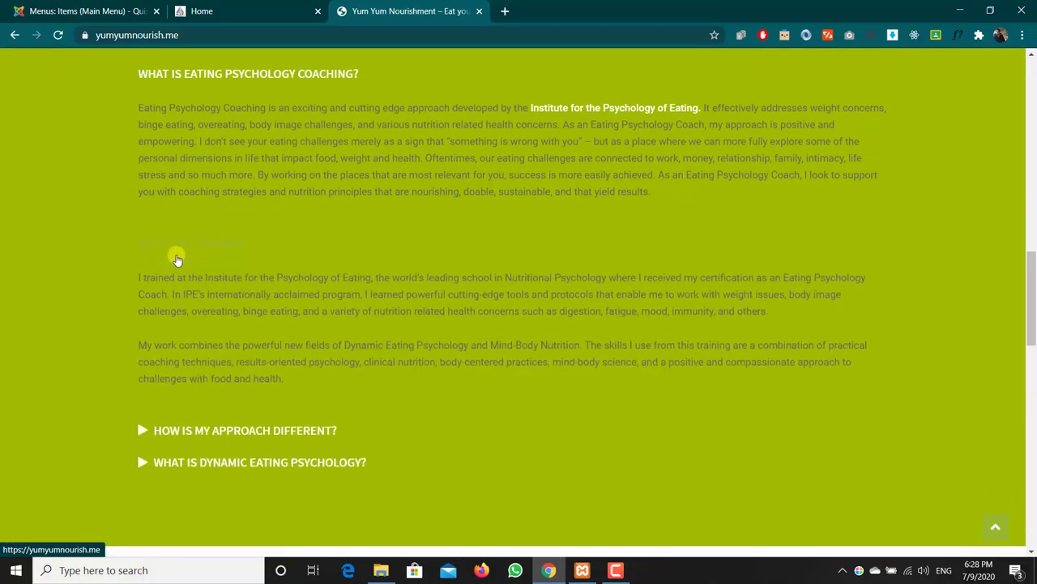
pyautogui.scroll(-3, 176, 260)
pyautogui.click(185, 239)
pyautogui.scroll(-2, 197, 250)
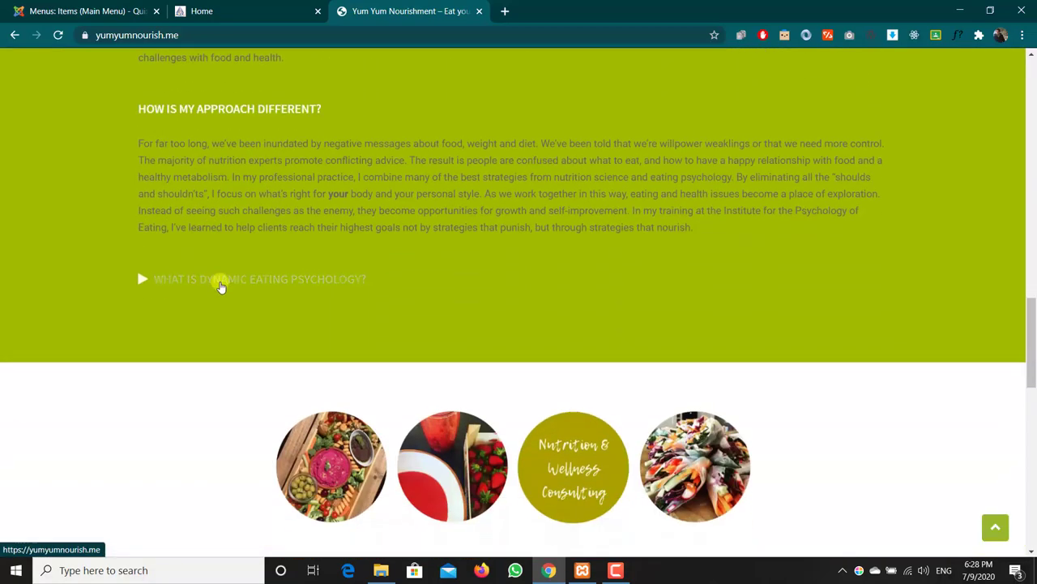
pyautogui.click(220, 283)
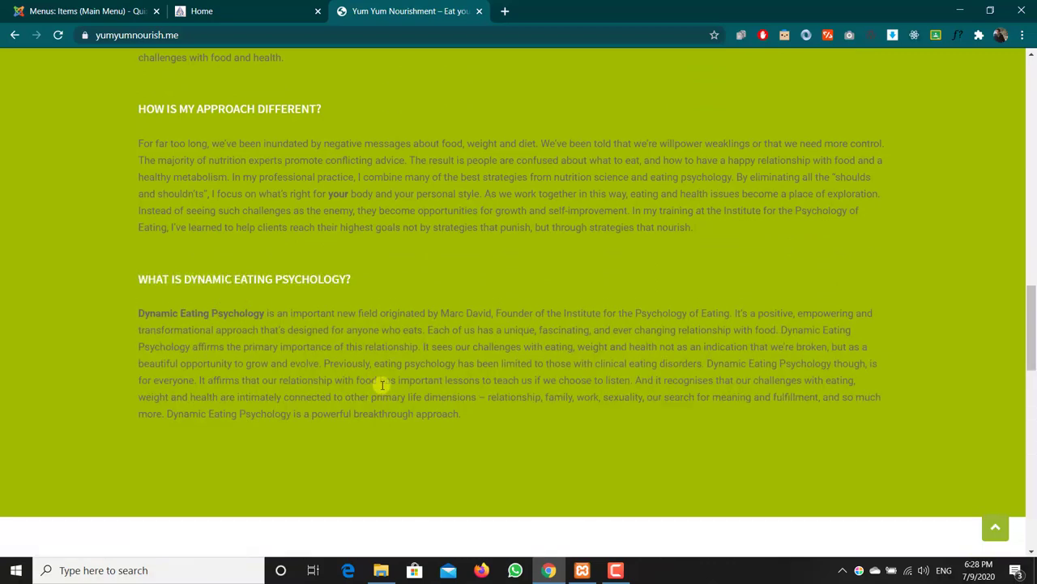
# Collapse all four FAQ answers again.
pyautogui.scroll(7, 381, 385)
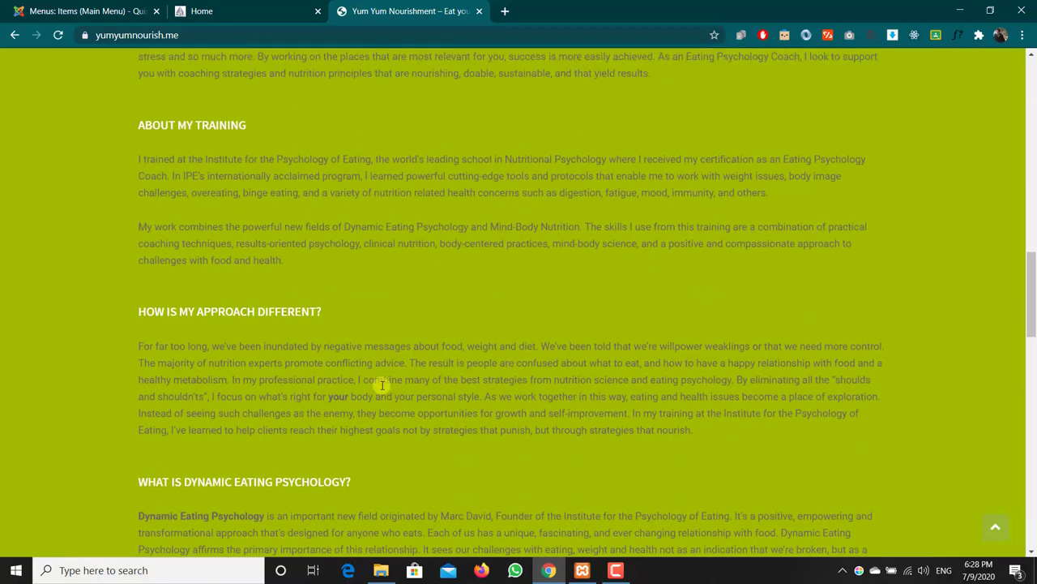
pyautogui.click(207, 295)
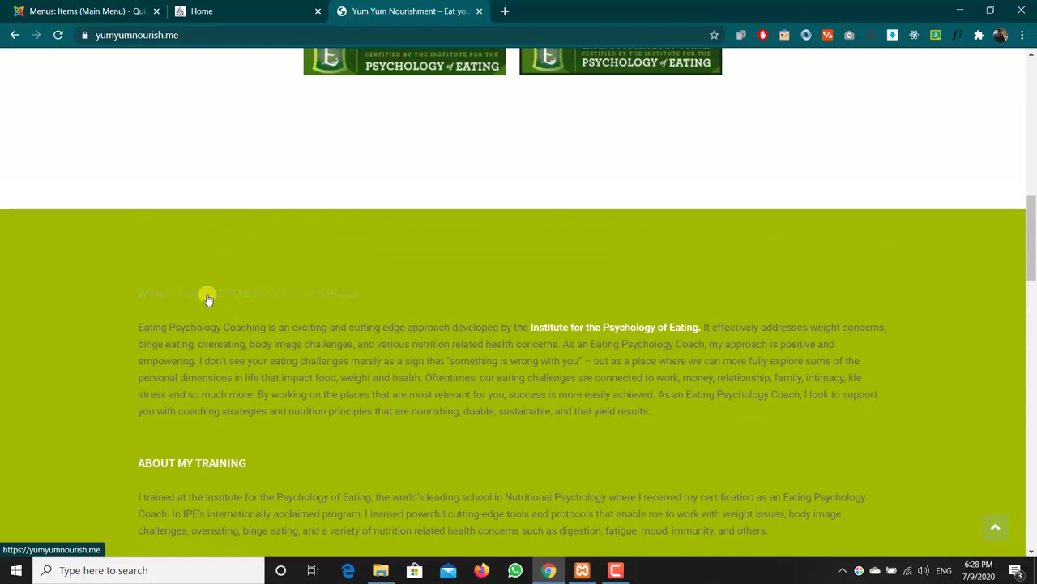
pyautogui.click(206, 324)
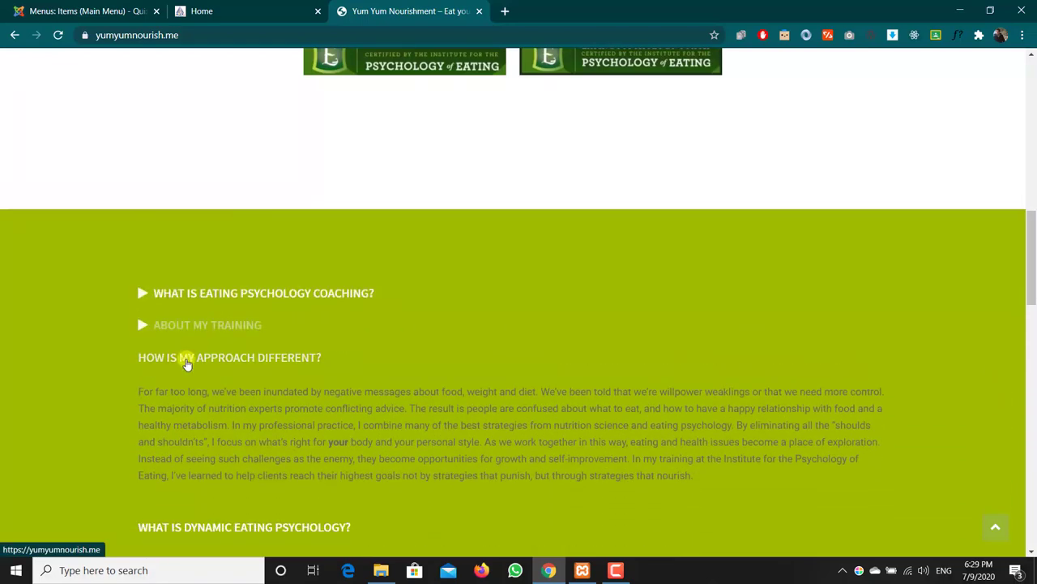
pyautogui.click(186, 359)
pyautogui.click(185, 397)
# Drag the strawberry image into its own tab, then return to the reference site.
pyautogui.scroll(-4, 190, 393)
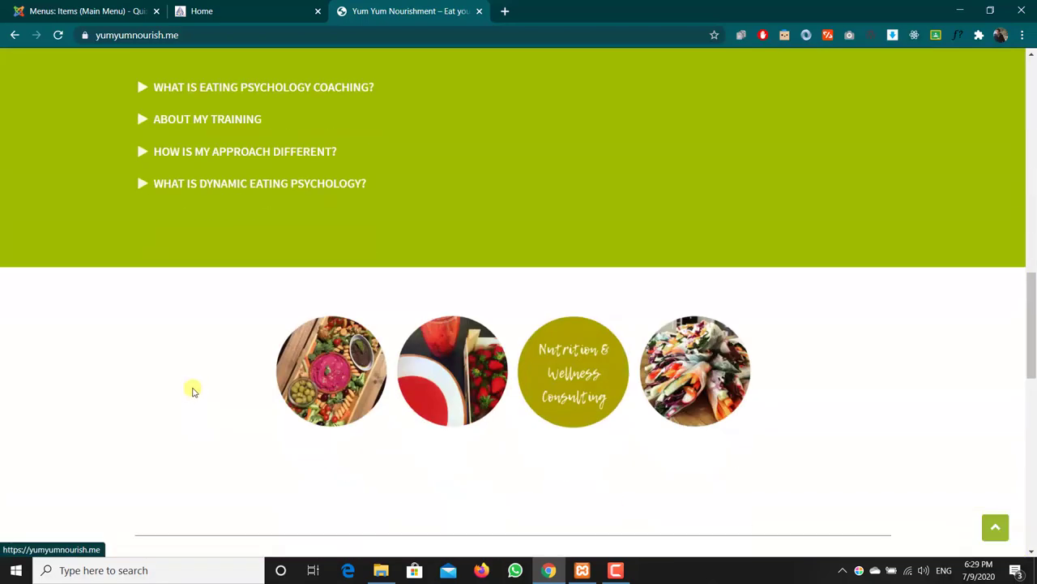
pyautogui.moveTo(456, 260); pyautogui.dragTo(535, 14)
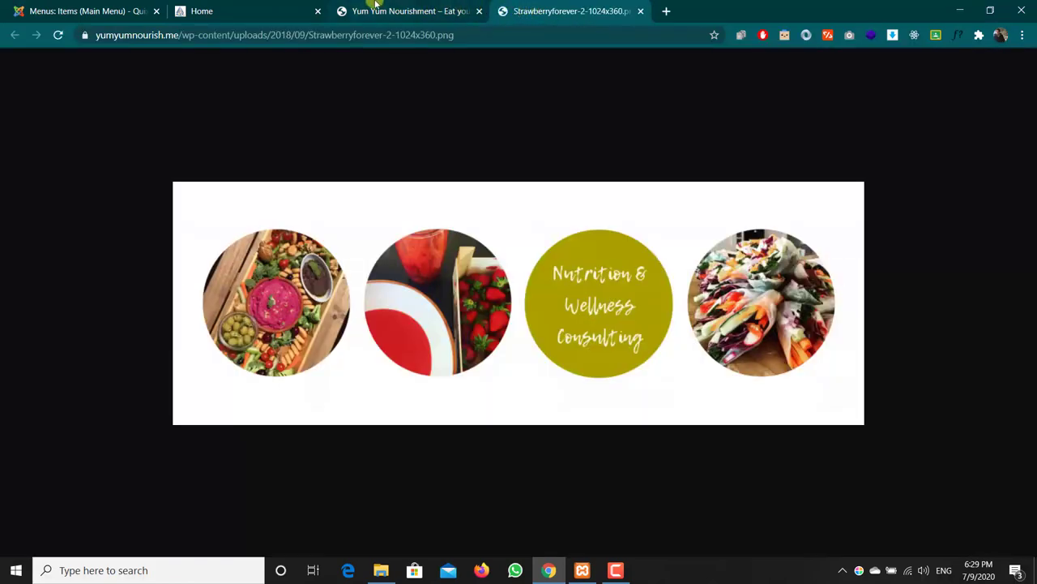
pyautogui.click(375, 7)
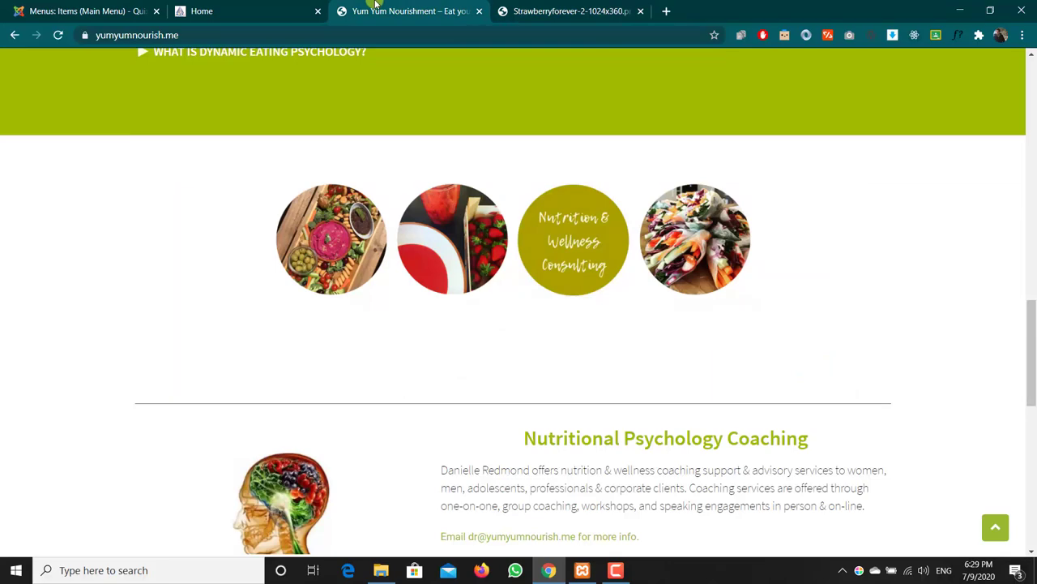
# Scroll through the reference page, then switch to the local Quix Demo Home tab.
pyautogui.scroll(-4, 375, 4)
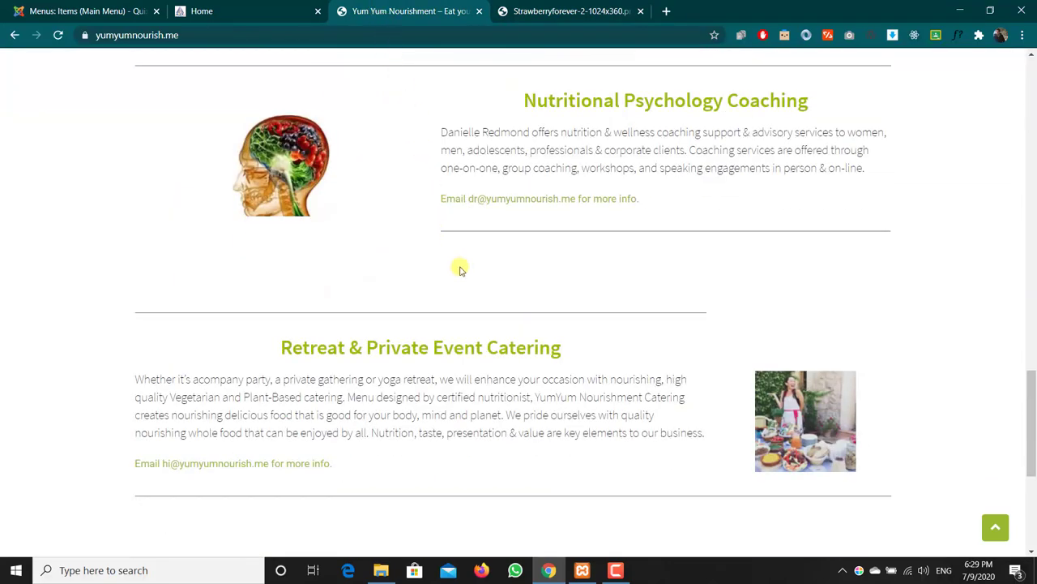
pyautogui.scroll(-4, 459, 269)
pyautogui.scroll(6, 460, 269)
pyautogui.scroll(-6, 460, 270)
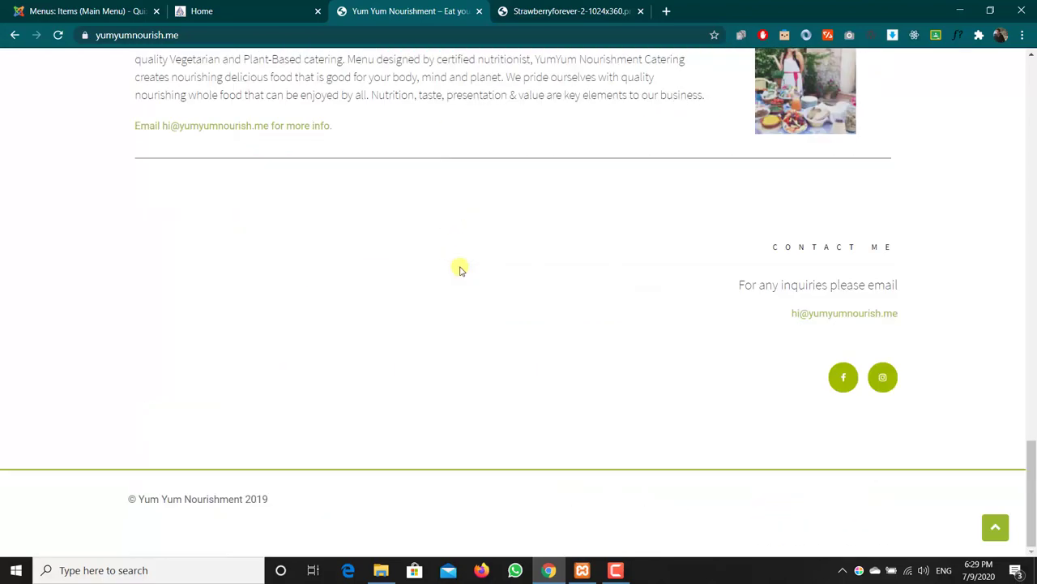
pyautogui.scroll(15, 460, 269)
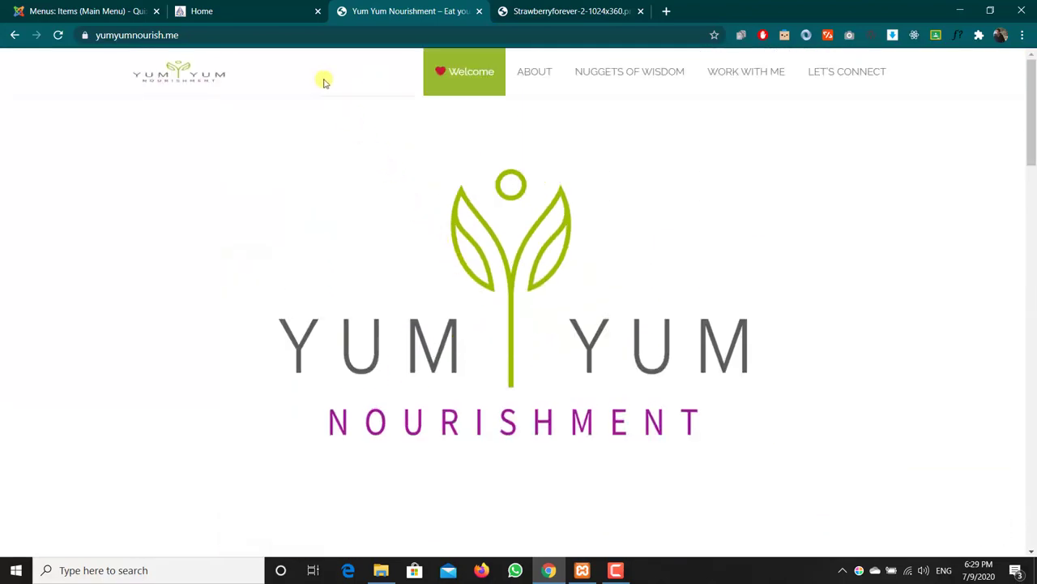
pyautogui.click(267, 10)
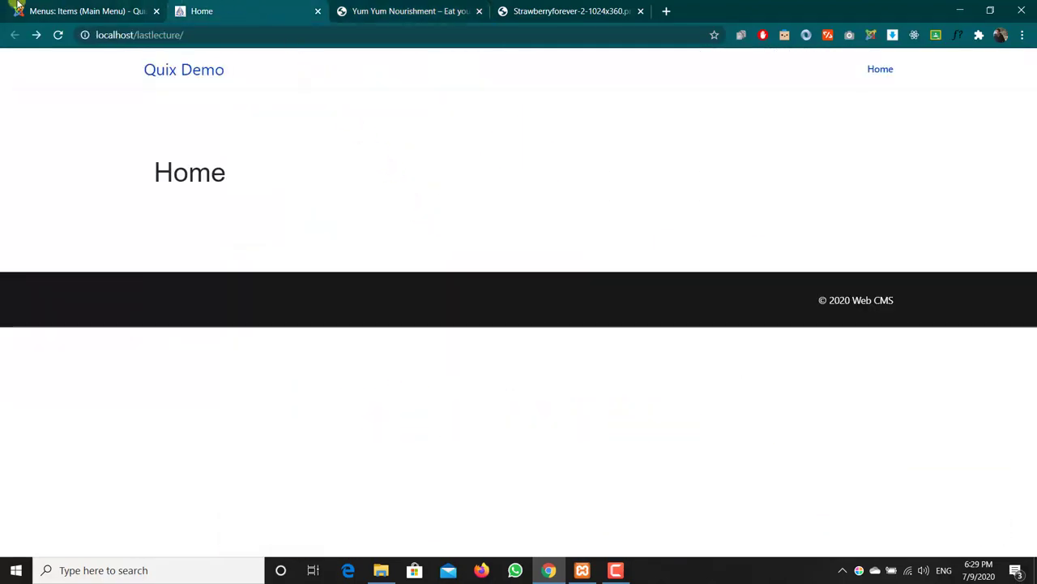
# Go to the Joomla admin tab, open the Quix dashboard and start a new page.
pyautogui.click(18, 6)
pyautogui.click(505, 89)
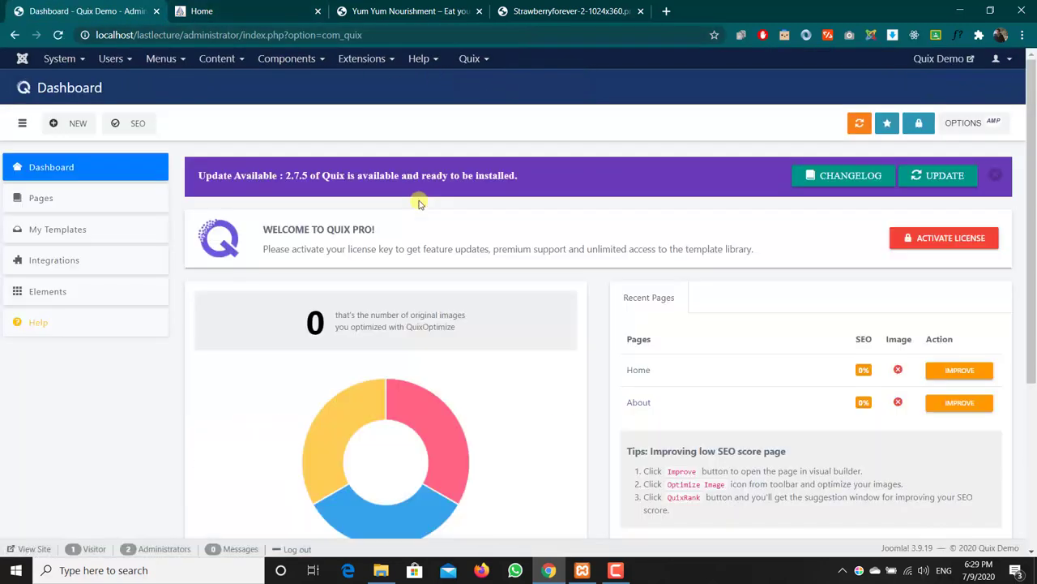
pyautogui.click(77, 122)
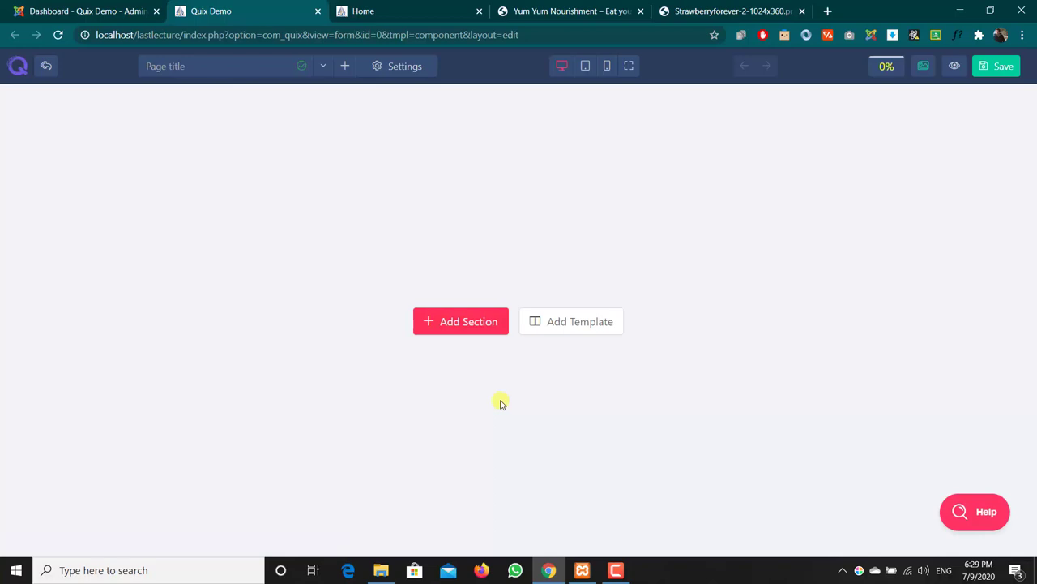
# Title the page About, glance at existing pages, and add a one-column section.
pyautogui.click(204, 65)
pyautogui.moveTo(414, 65)
pyautogui.click(329, 73)
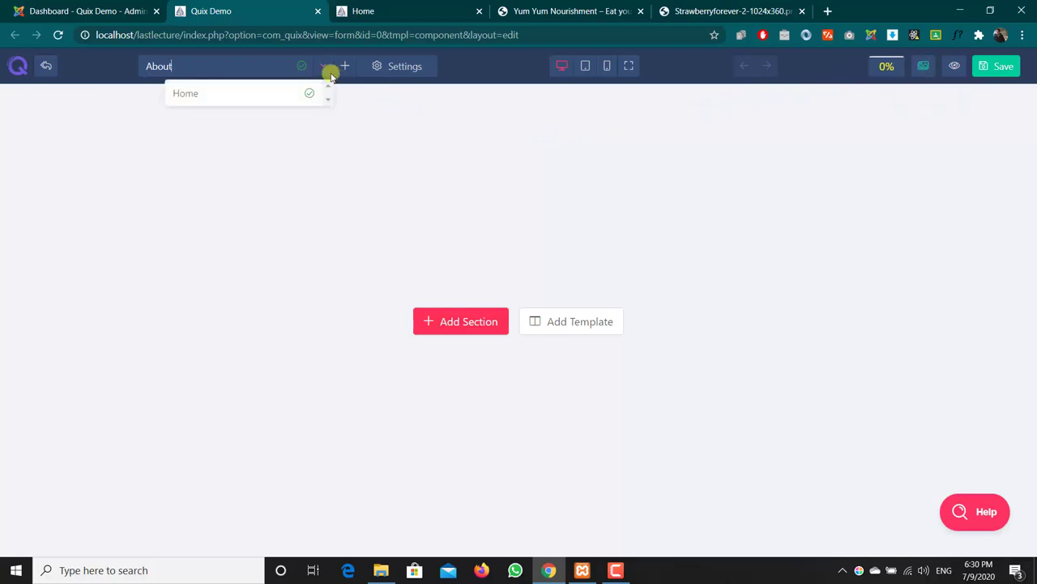
pyautogui.click(428, 183)
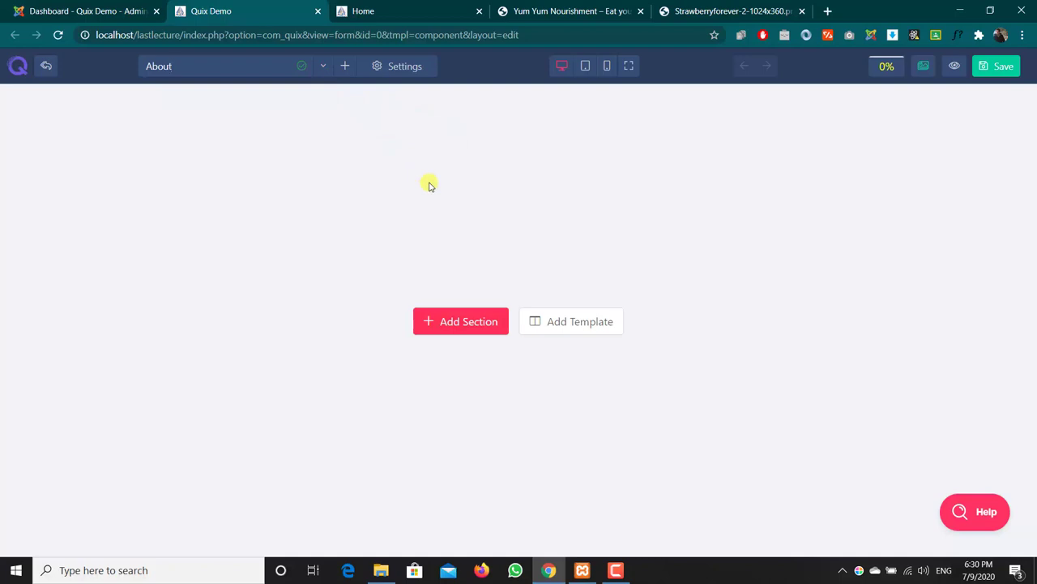
pyautogui.click(451, 322)
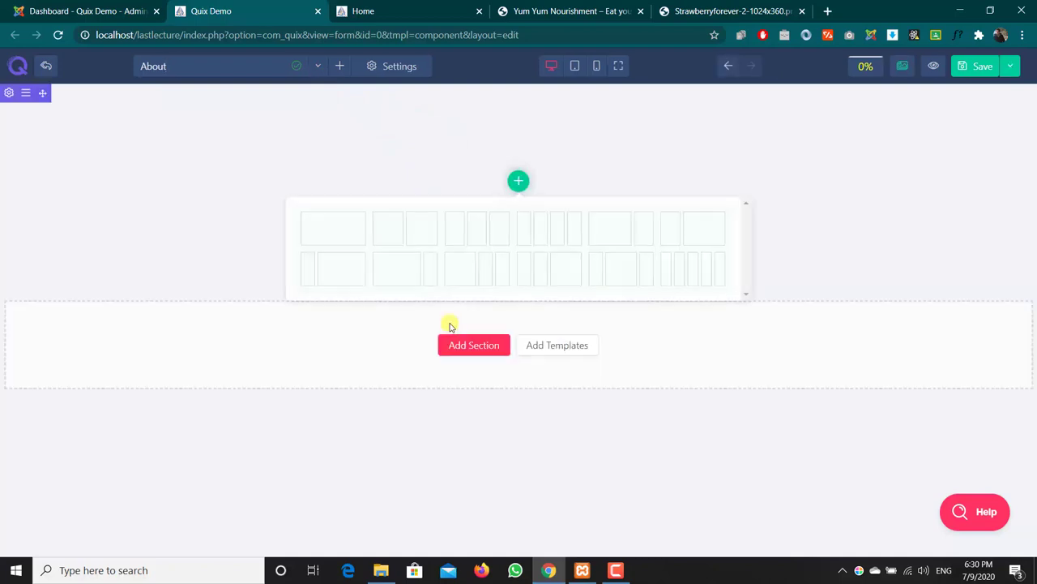
pyautogui.click(332, 234)
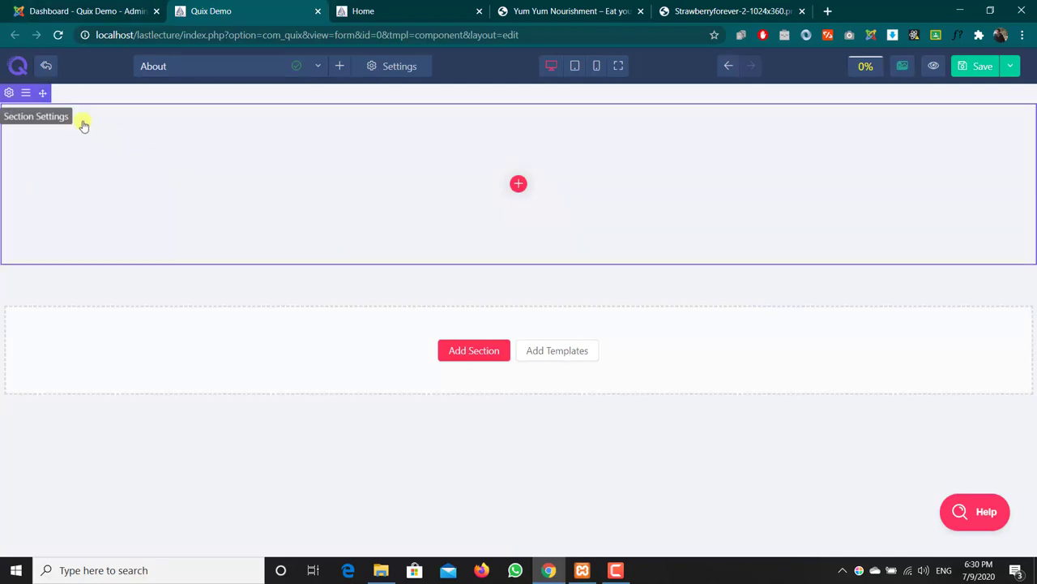
# Make the section stretched and full width with 0 top padding, and apply.
pyautogui.click(11, 93)
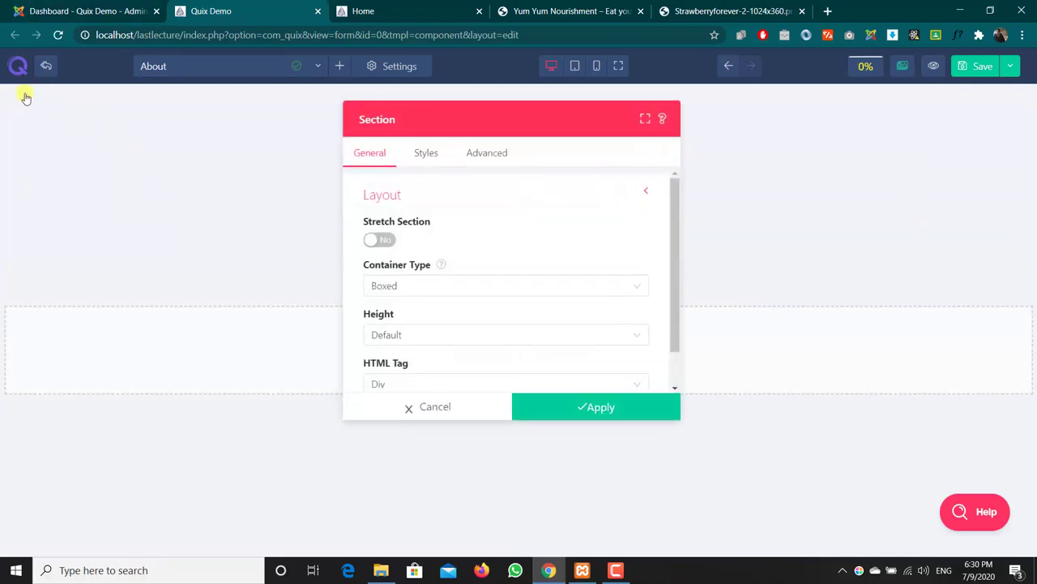
pyautogui.click(379, 198)
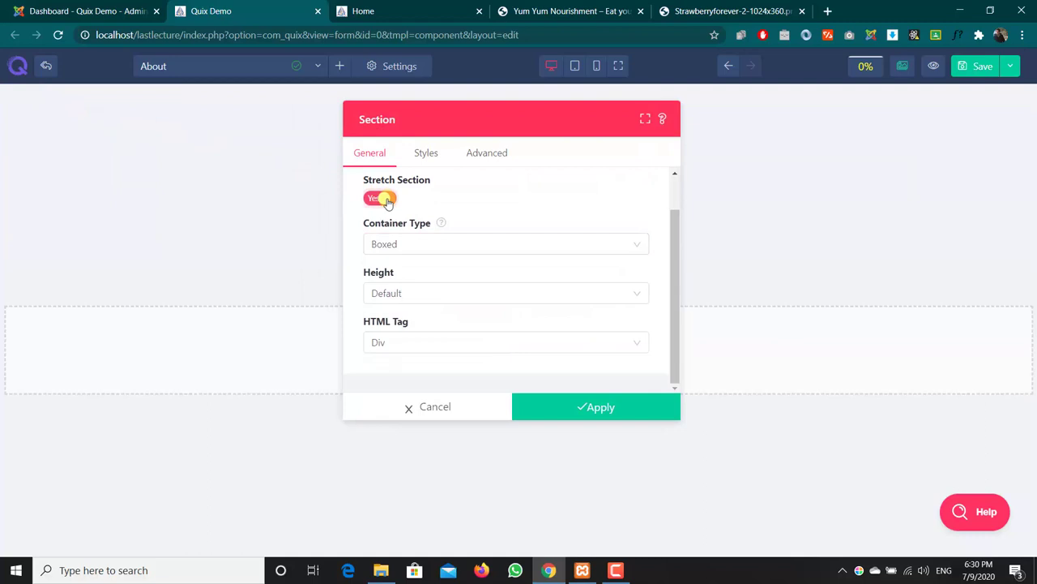
pyautogui.click(392, 252)
pyautogui.click(398, 287)
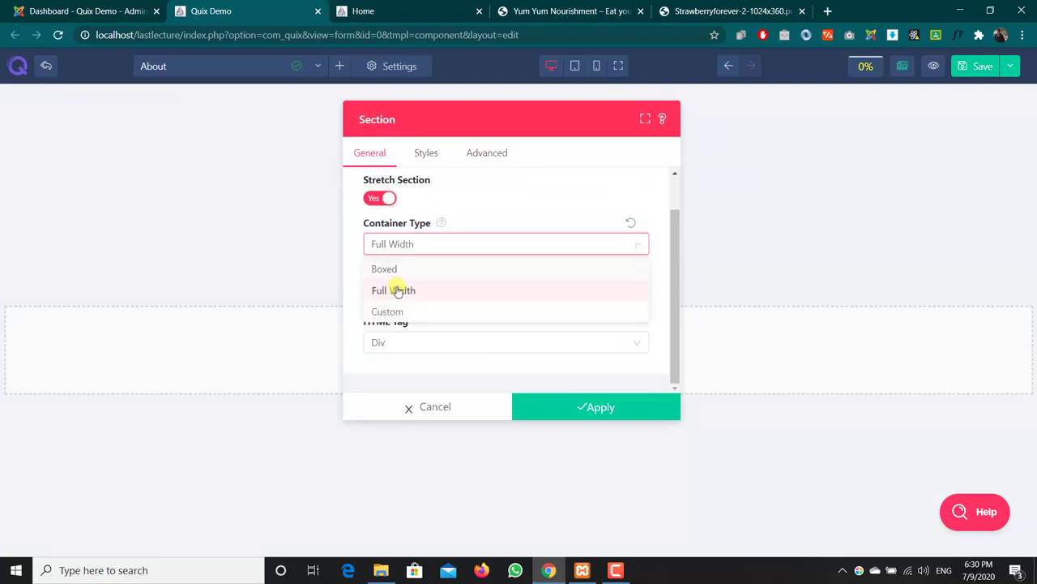
pyautogui.scroll(1, 450, 175)
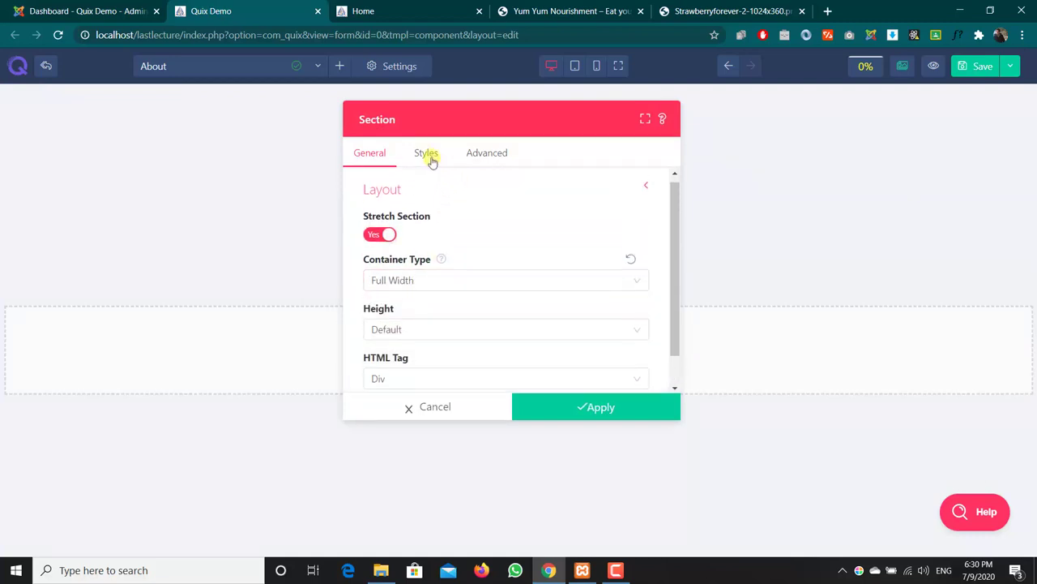
pyautogui.click(423, 153)
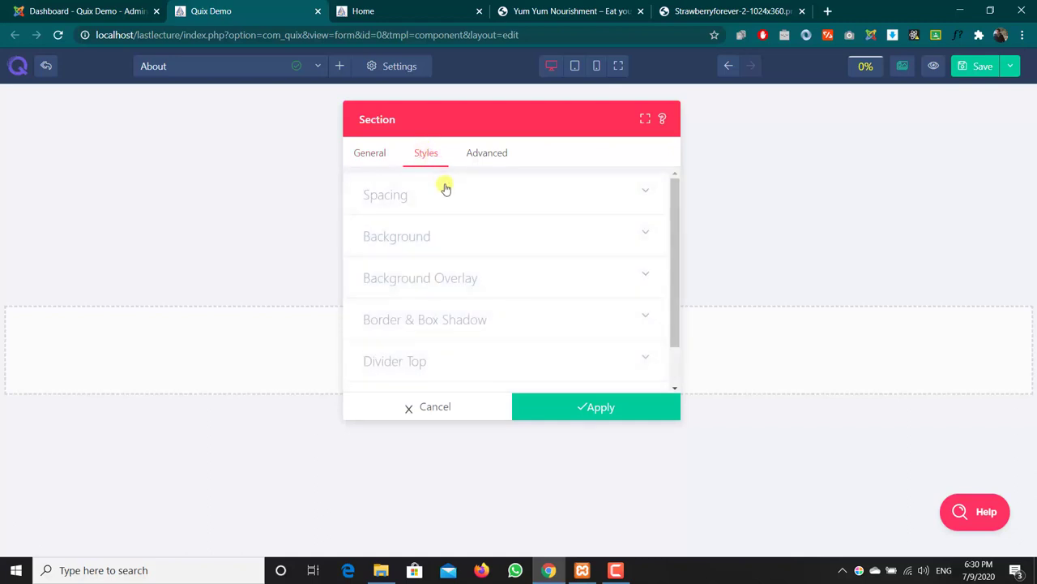
pyautogui.click(450, 194)
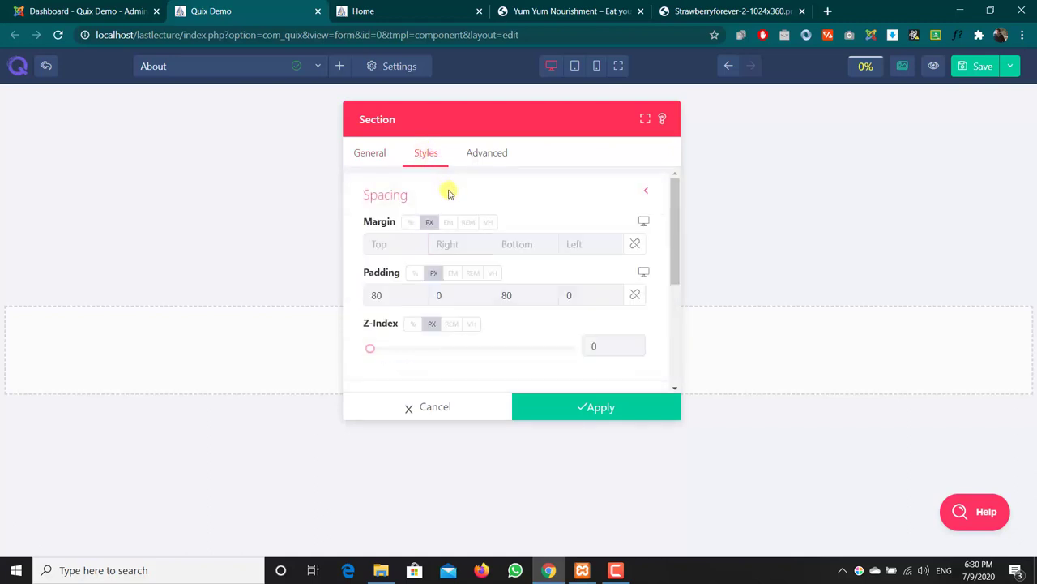
pyautogui.doubleClick(388, 295)
pyautogui.write('0')
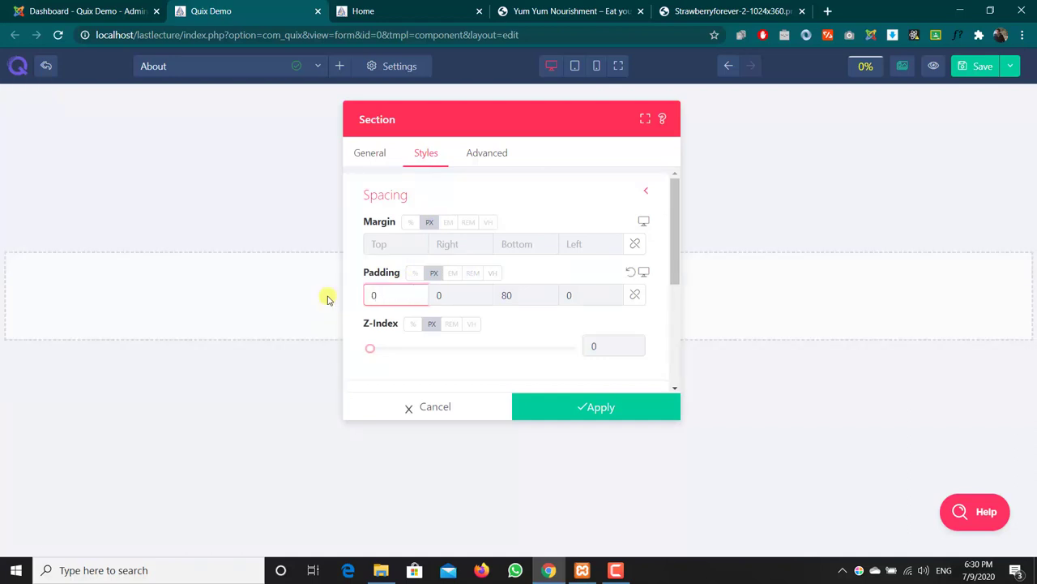
pyautogui.click(571, 410)
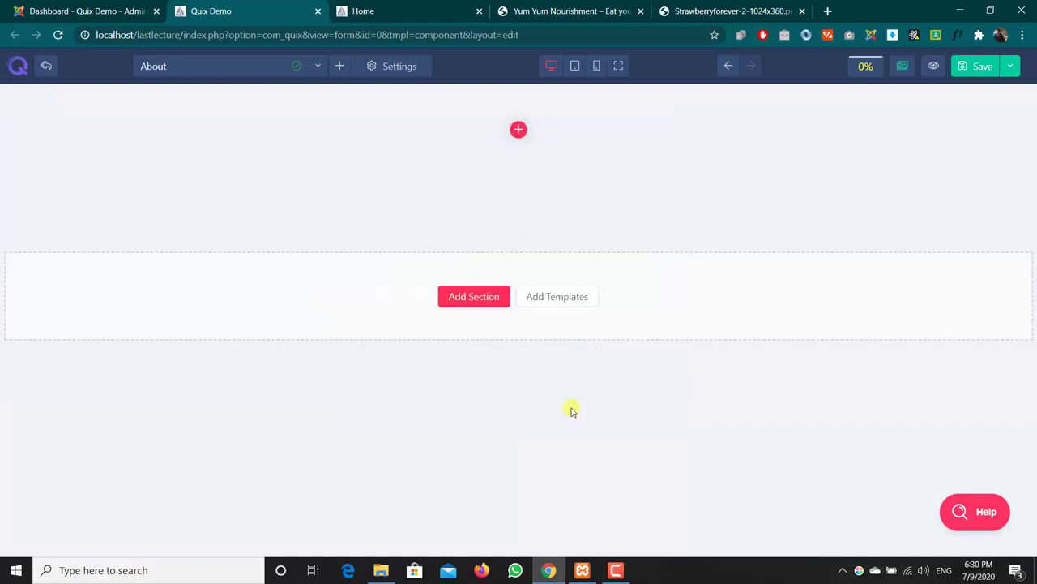
# Add an Image & Icon element to the empty row.
pyautogui.click(518, 132)
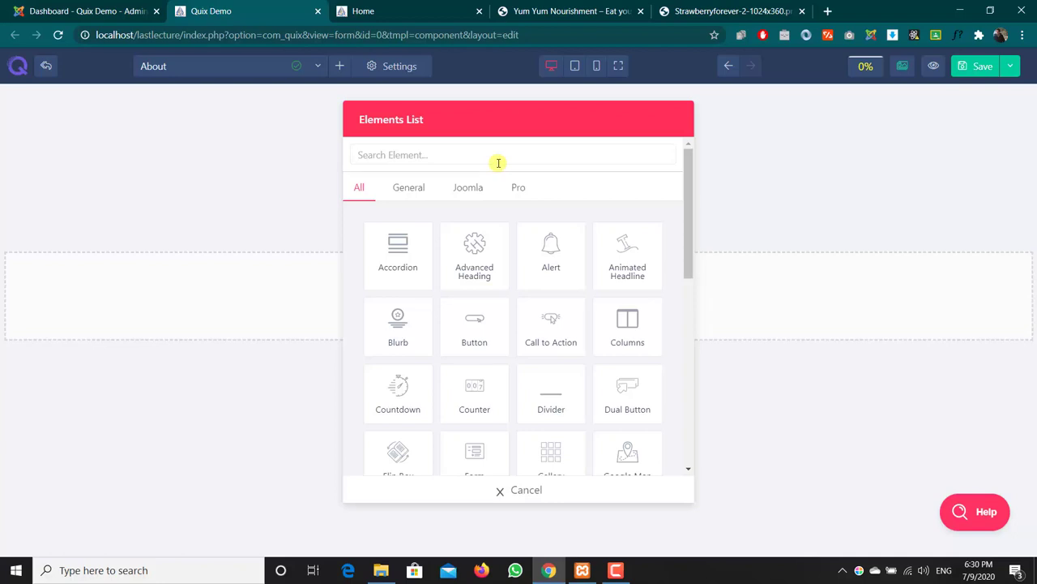
pyautogui.write('ima')
pyautogui.click(467, 268)
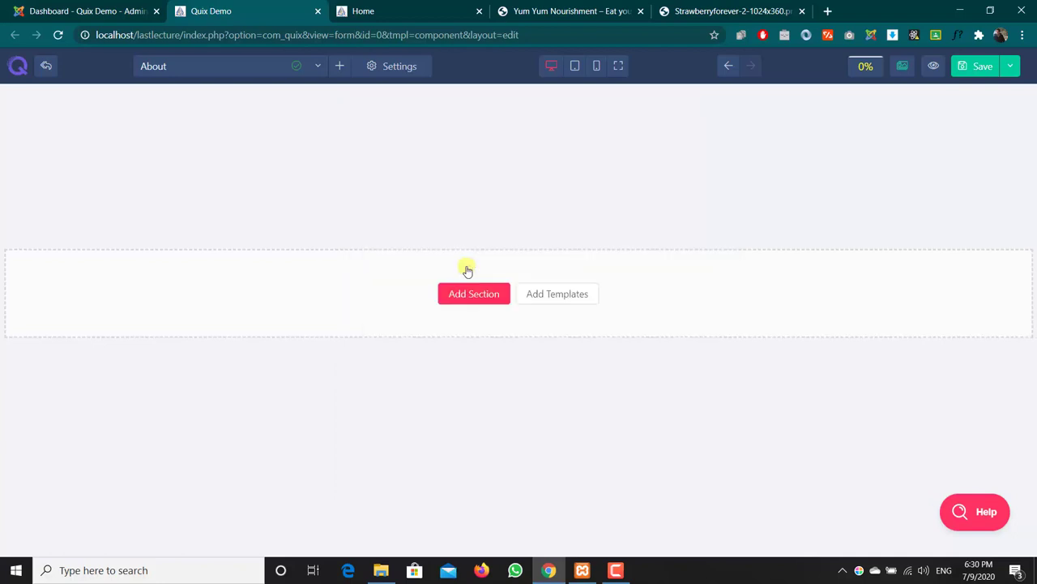
# Copy the Yum Yum logo's image URL from the reference site into the element's URL field.
pyautogui.click(592, 12)
pyautogui.rightClick(488, 212)
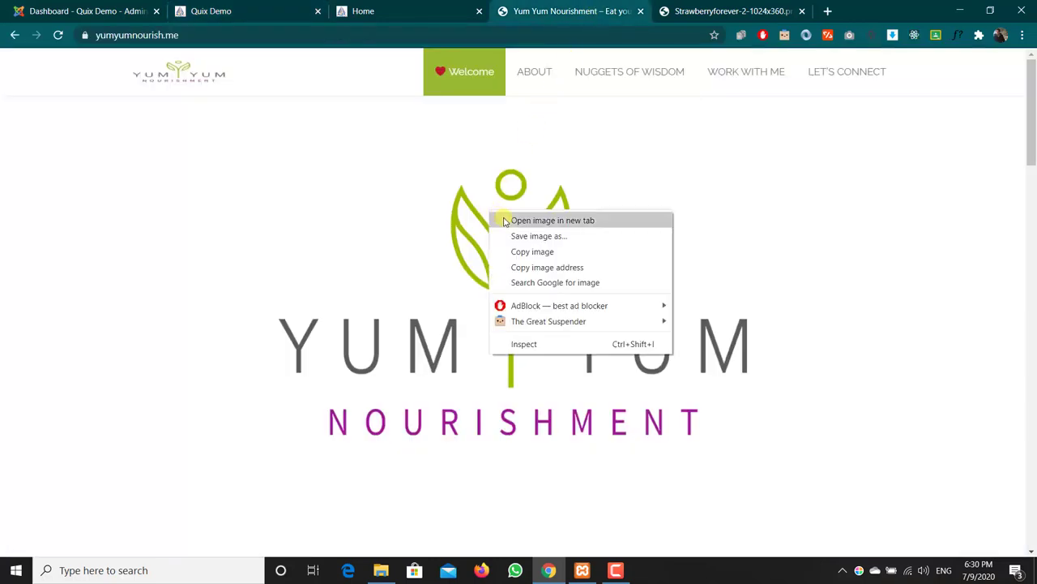
pyautogui.click(501, 219)
pyautogui.click(661, 11)
pyautogui.click(501, 36)
pyautogui.hotkey('ctrl', 'c')
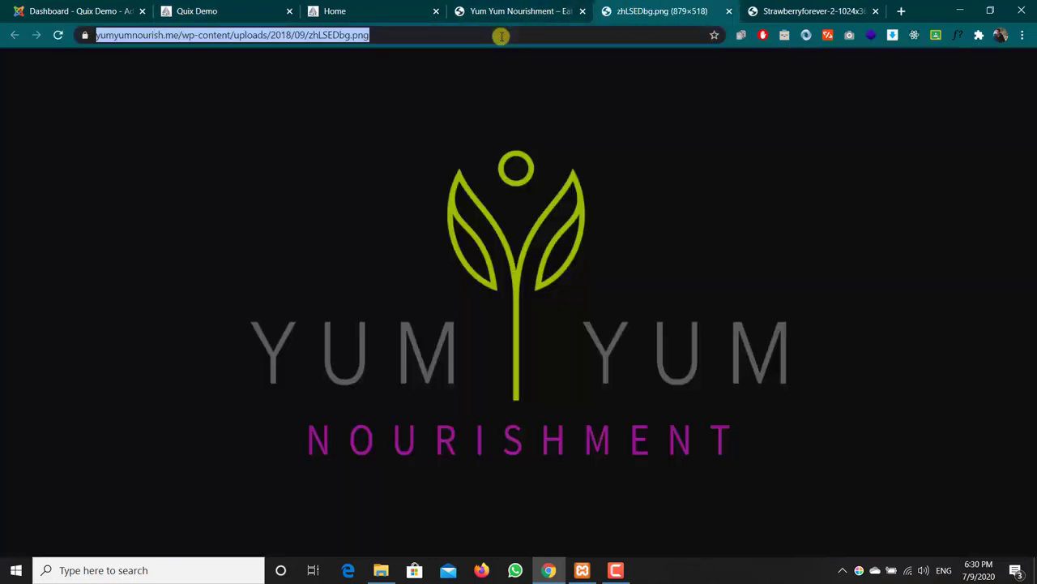
pyautogui.click(384, 6)
pyautogui.click(215, 6)
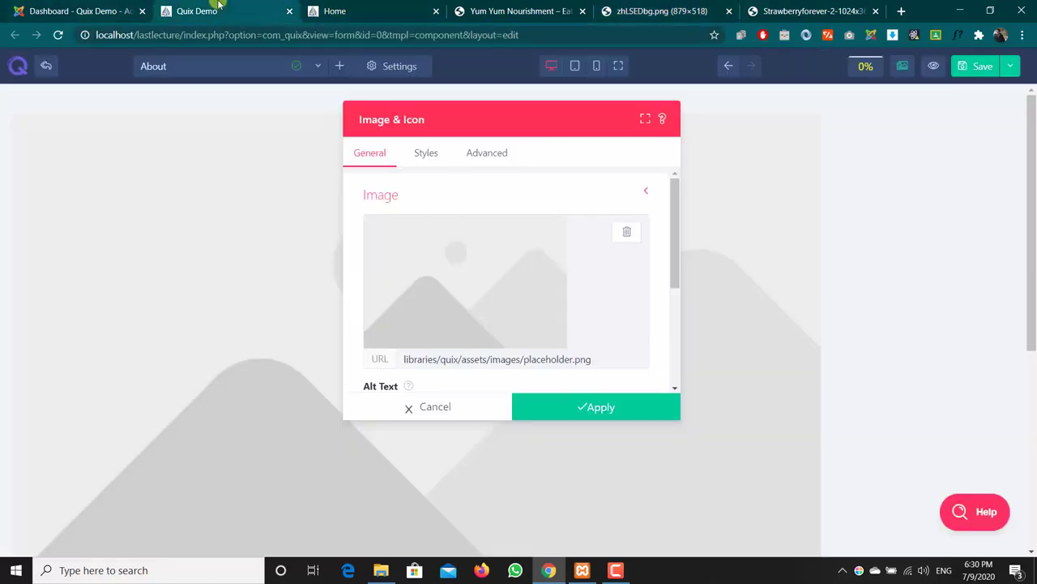
pyautogui.click(462, 359)
pyautogui.hotkey('ctrl', 'a')
pyautogui.hotkey('ctrl', 'v')
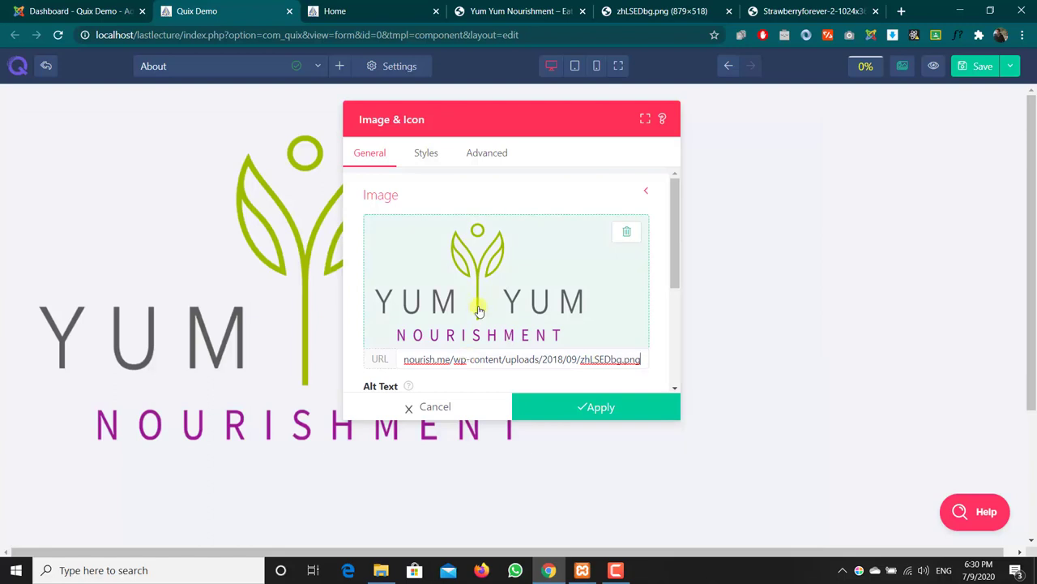
# Give the logo alt text 'Yum Yum Nourish Logo', centre-align it, and apply.
pyautogui.scroll(-3, 479, 310)
pyautogui.scroll(1, 479, 310)
pyautogui.click(467, 278)
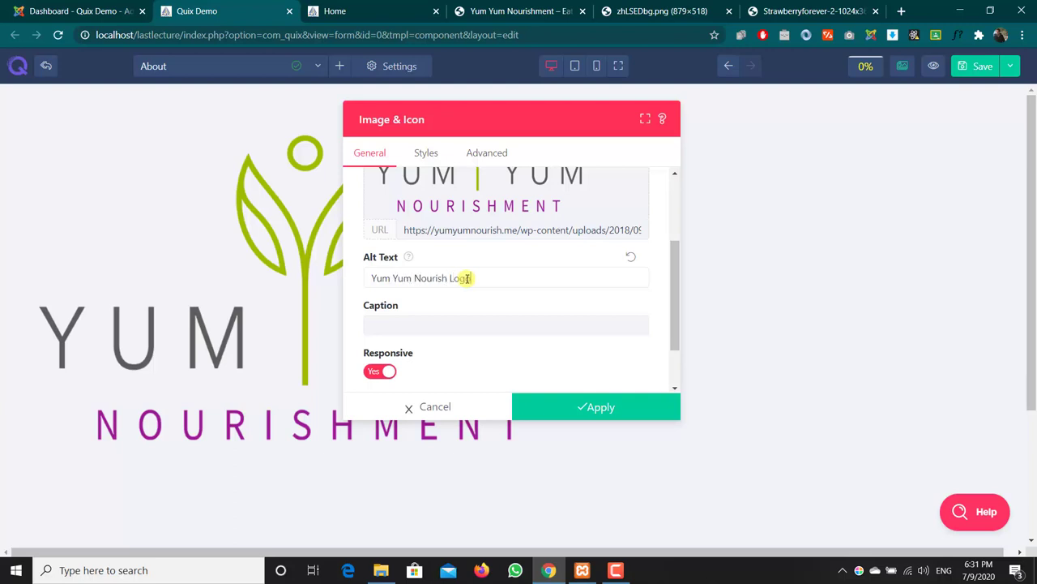
pyautogui.scroll(-2, 451, 331)
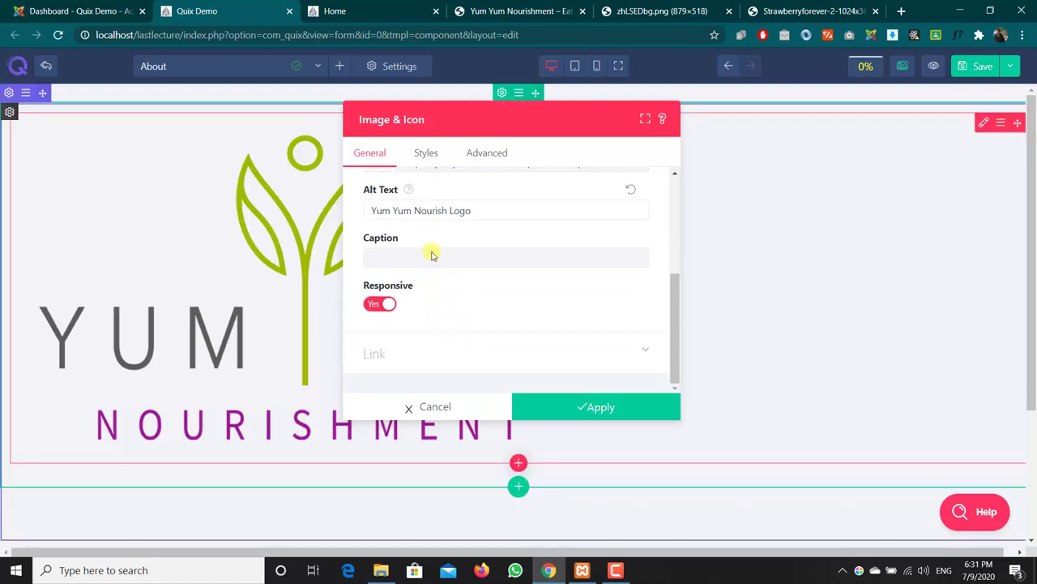
pyautogui.click(424, 153)
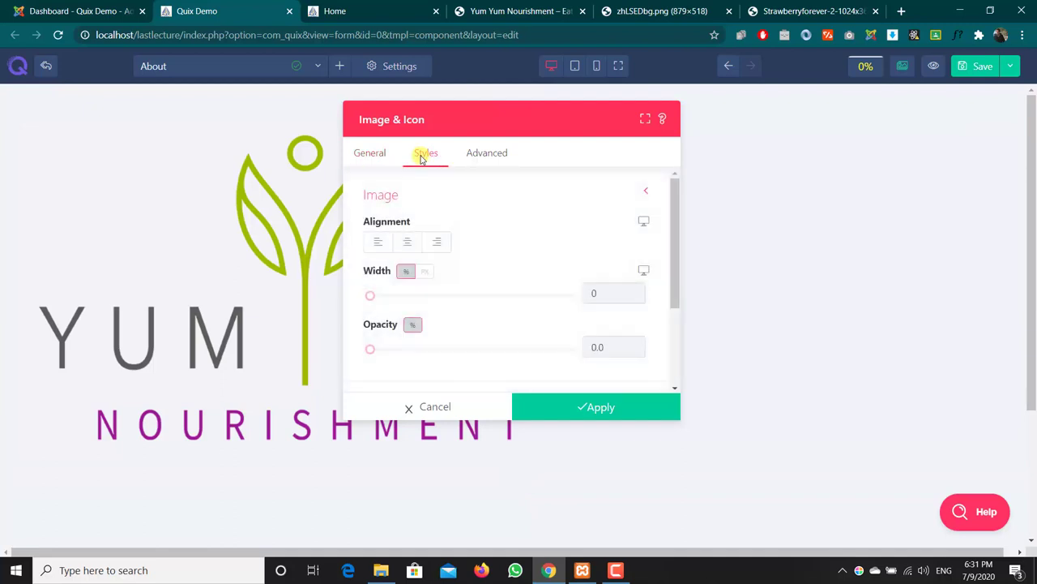
pyautogui.click(410, 242)
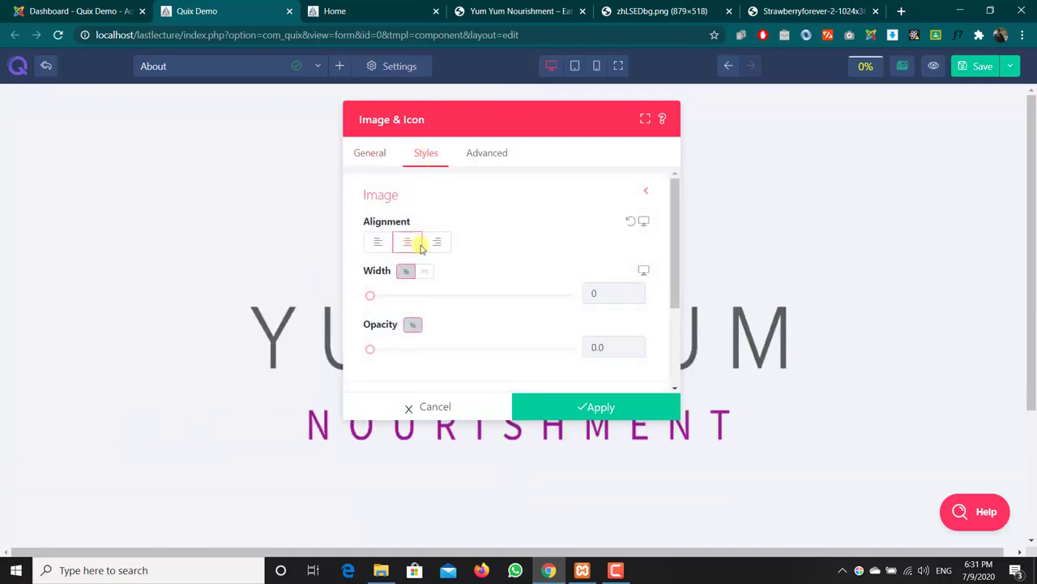
pyautogui.click(598, 406)
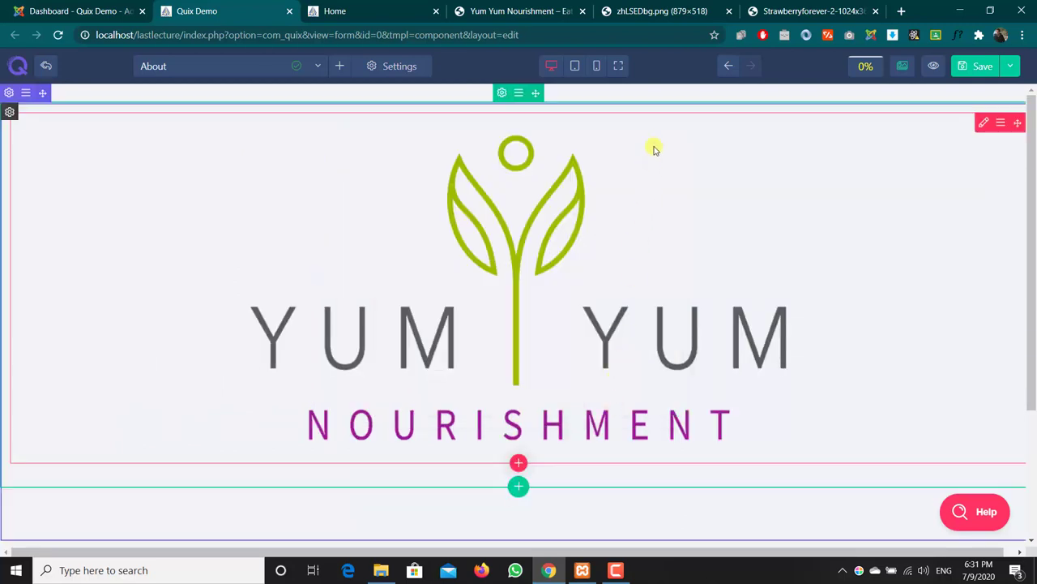
# Preview the About page in a new tab and compare it with yumyumnourish.me.
pyautogui.click(936, 68)
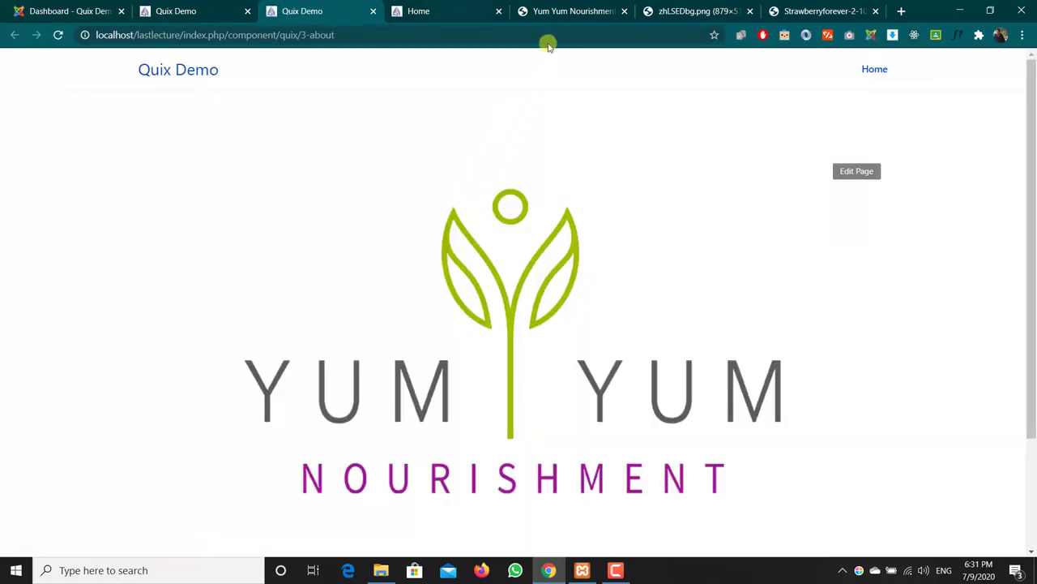
pyautogui.click(572, 6)
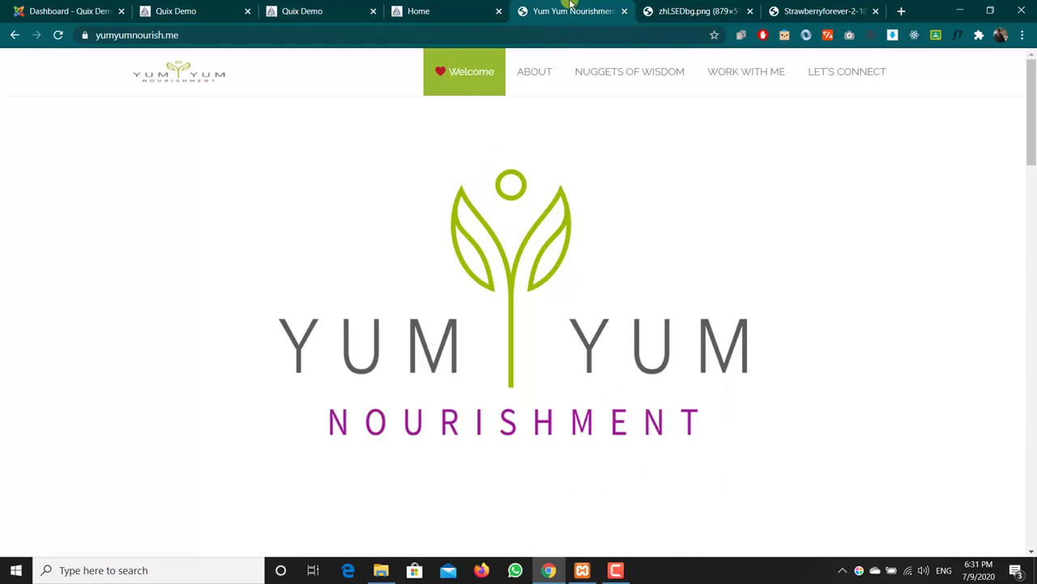
pyautogui.click(330, 7)
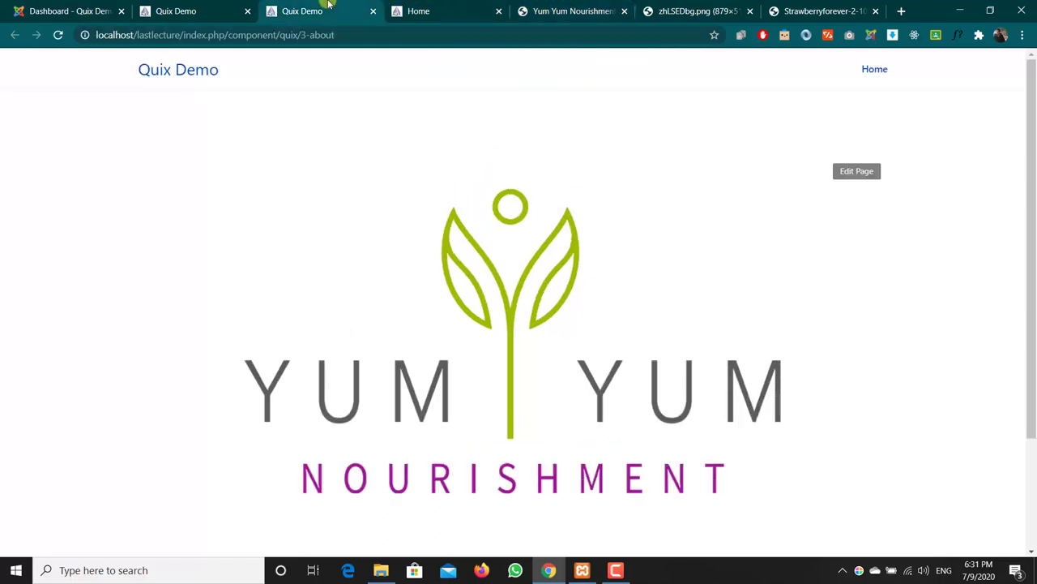
pyautogui.click(551, 7)
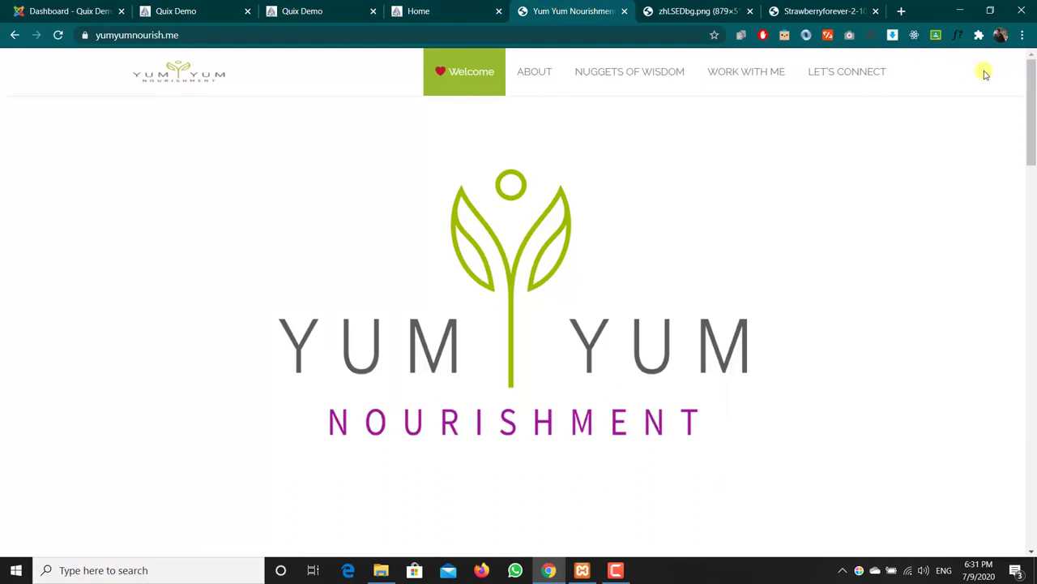
pyautogui.scroll(-3, 440, 301)
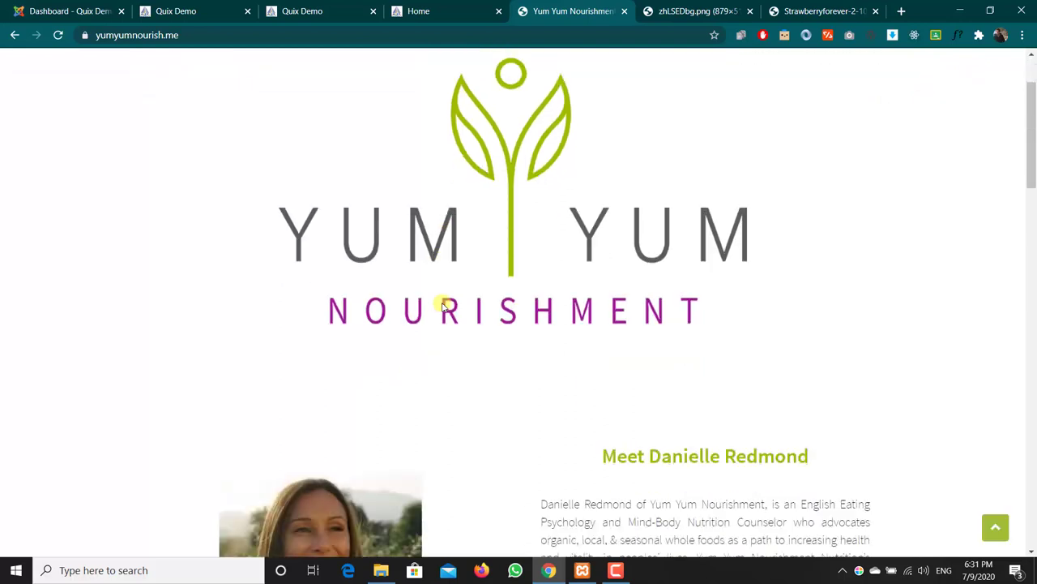
pyautogui.scroll(1, 442, 305)
pyautogui.scroll(1, 442, 305)
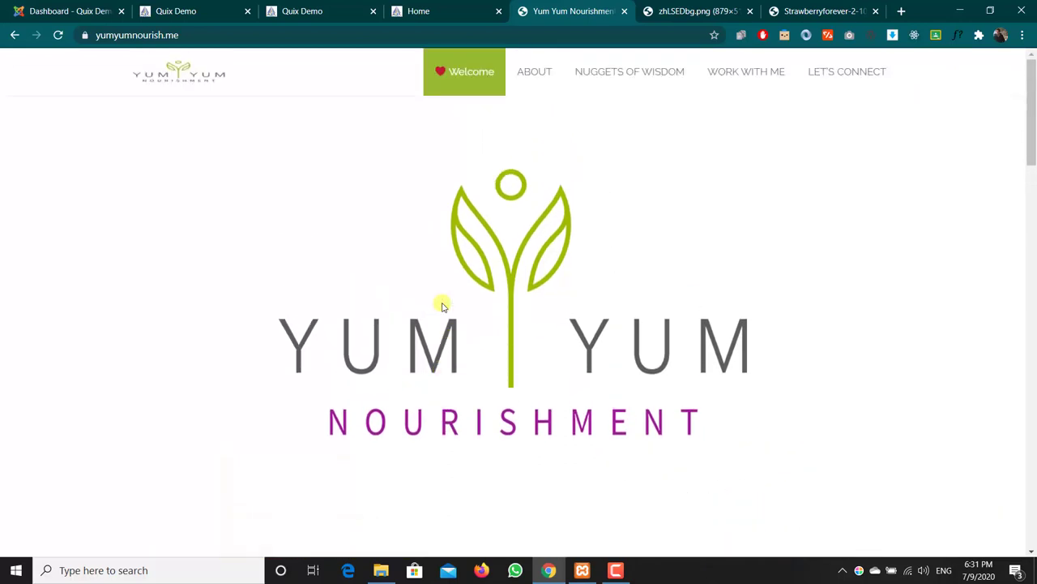
pyautogui.click(349, 6)
pyautogui.click(197, 7)
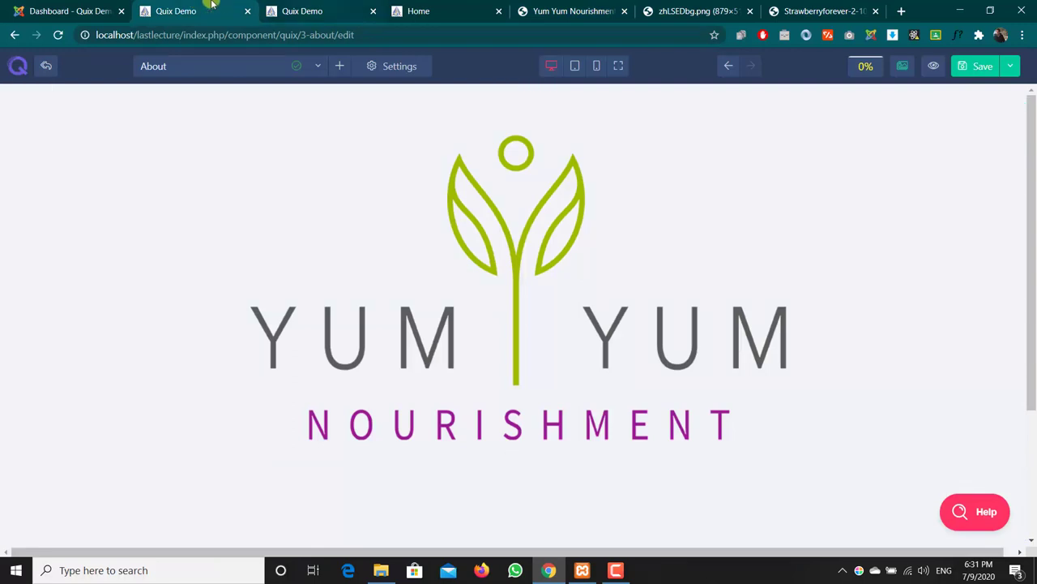
# Move the reference site tab beside the editor tab and return to the editor.
pyautogui.click(340, 6)
pyautogui.click(438, 6)
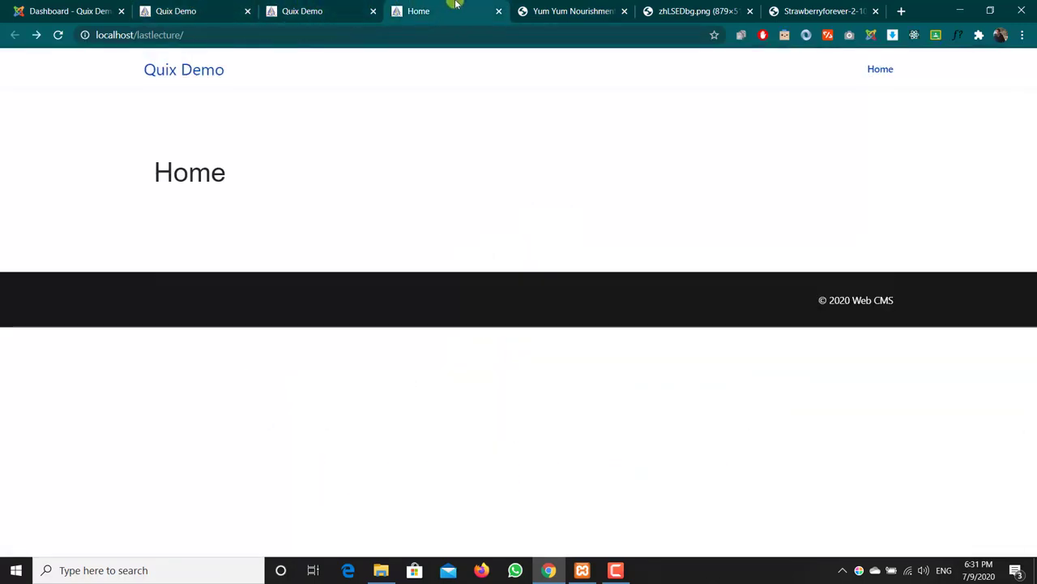
pyautogui.moveTo(559, 5); pyautogui.dragTo(318, 5)
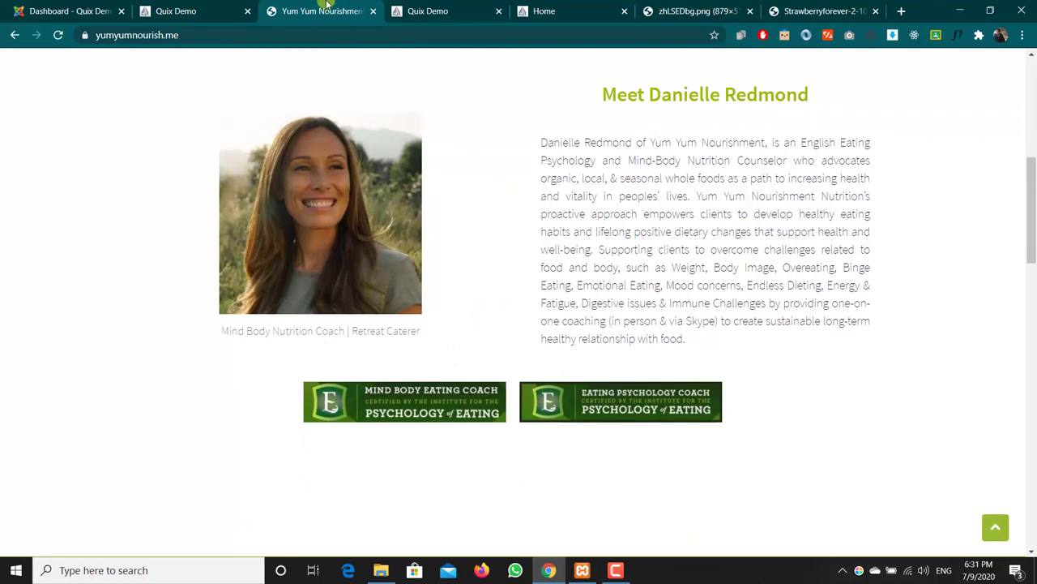
pyautogui.click(192, 4)
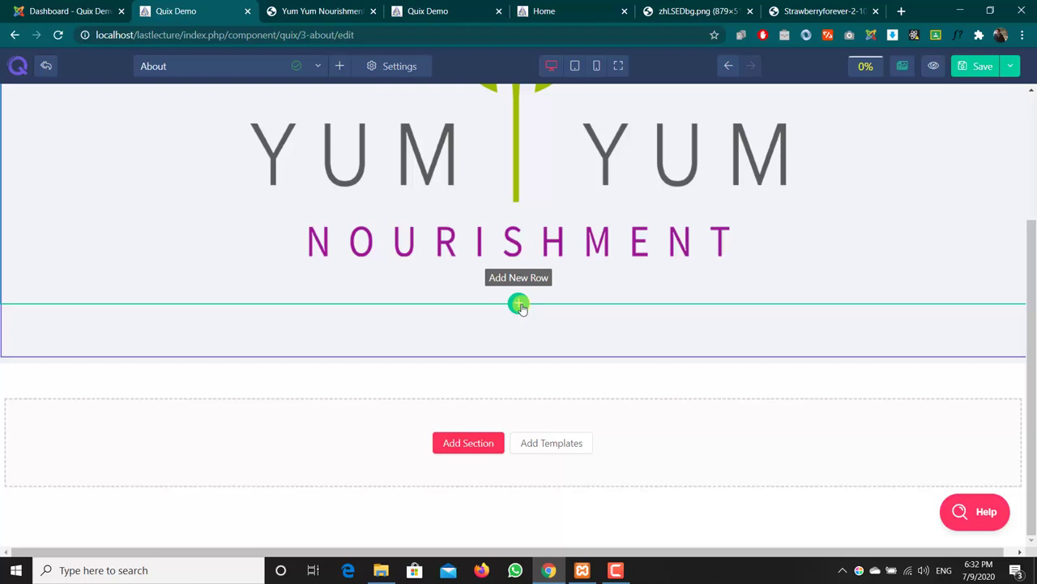
# Add a two-column row below the logo with an image element in the left column.
pyautogui.click(519, 305)
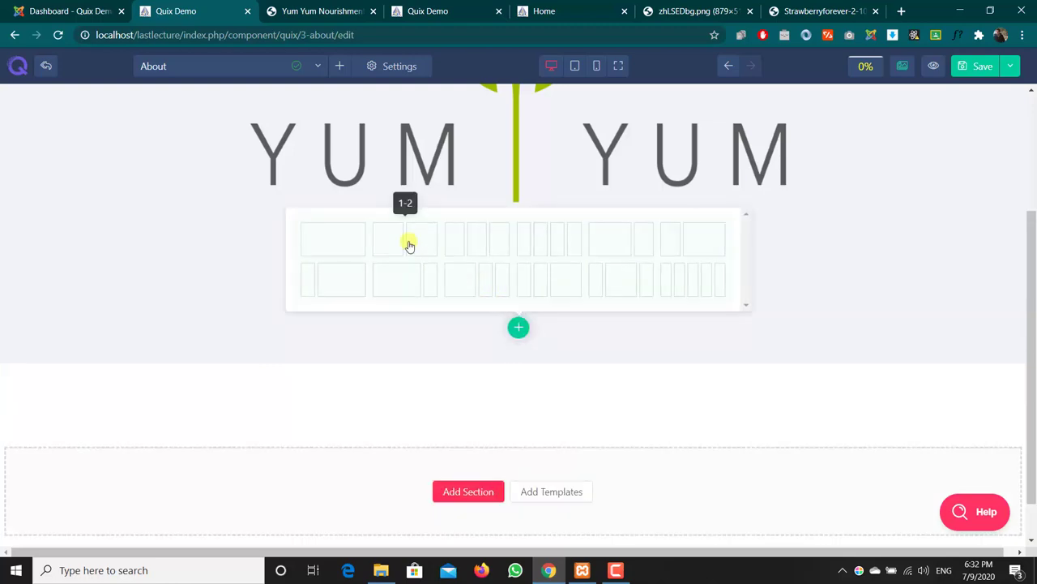
pyautogui.click(409, 246)
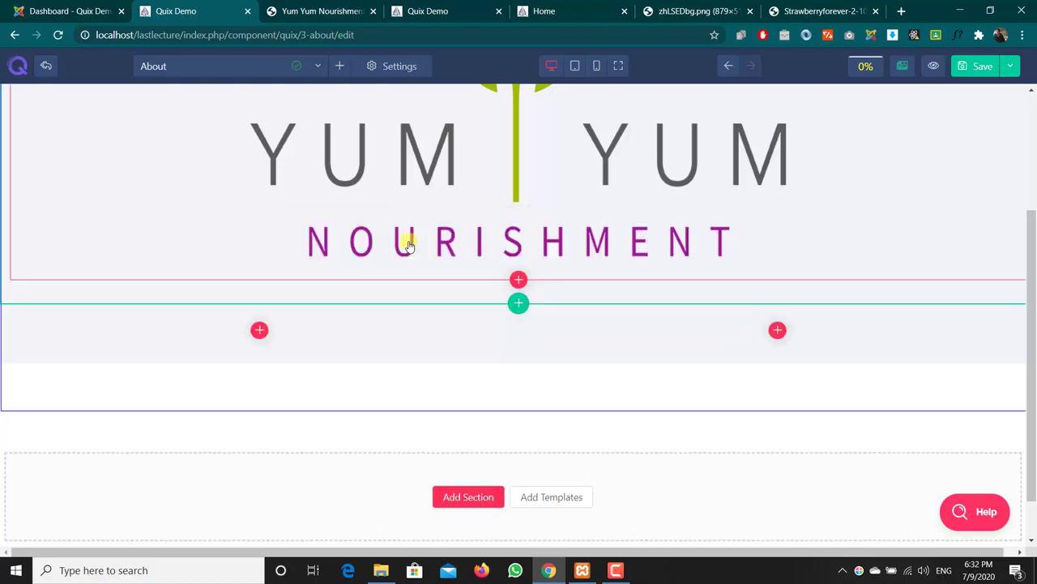
pyautogui.click(259, 331)
pyautogui.write('ima')
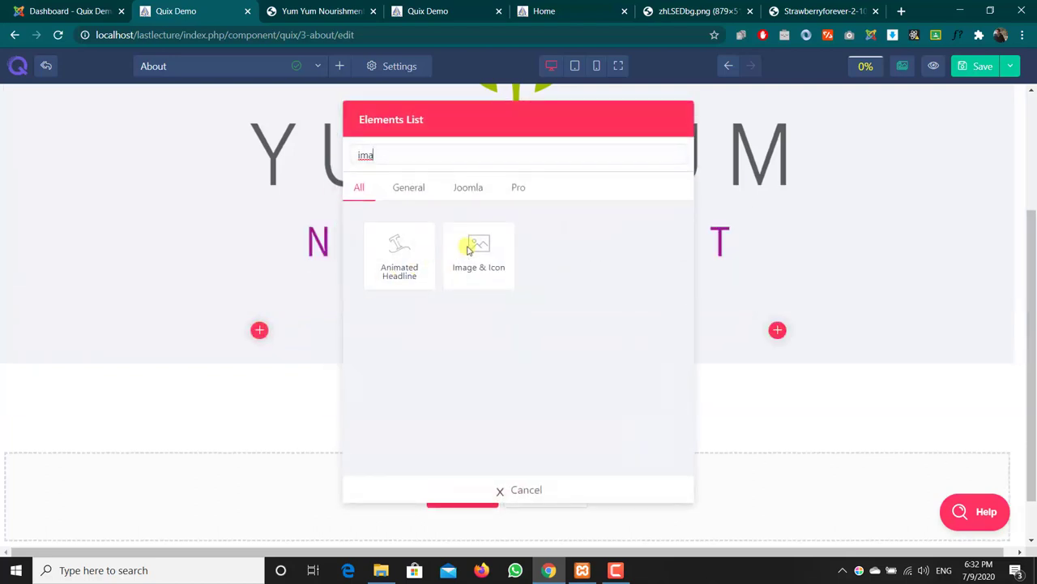
pyautogui.click(477, 243)
# Set the image URL to the reference site's Pic_profile_DR-300x300.jpg portrait.
pyautogui.click(542, 7)
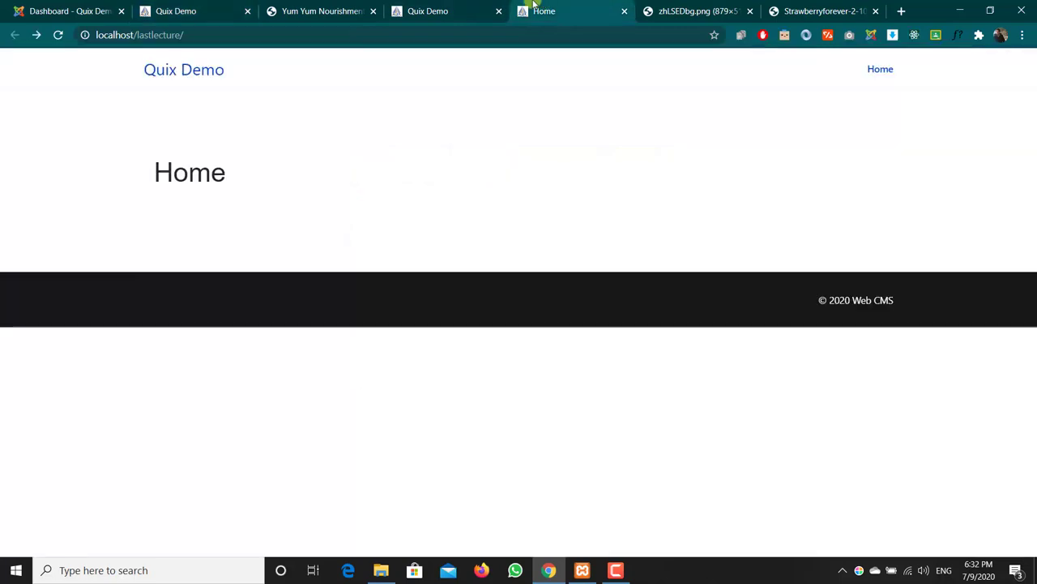
pyautogui.click(328, 7)
pyautogui.rightClick(332, 237)
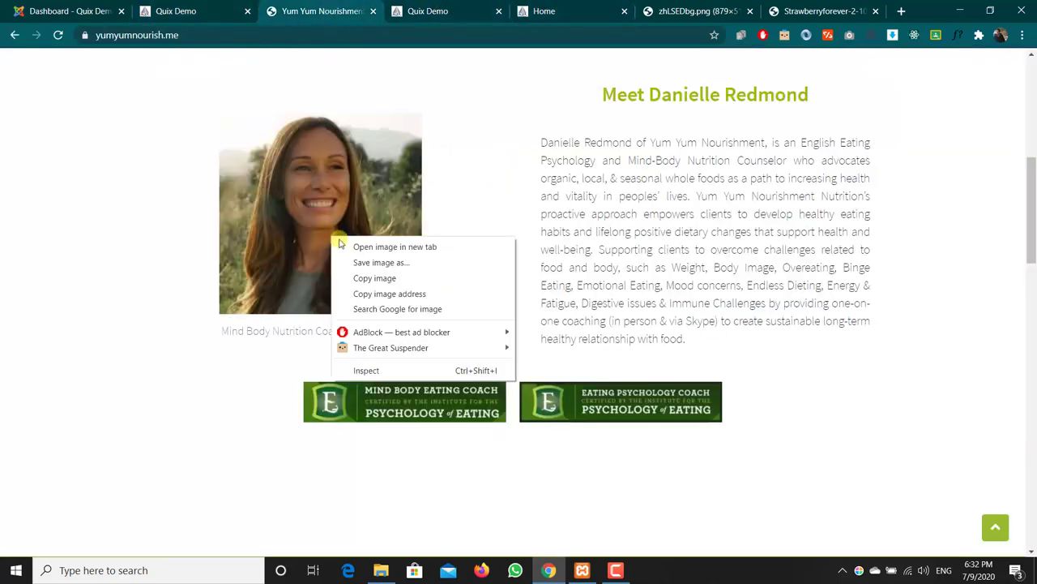
pyautogui.click(356, 243)
pyautogui.click(393, 6)
pyautogui.click(394, 35)
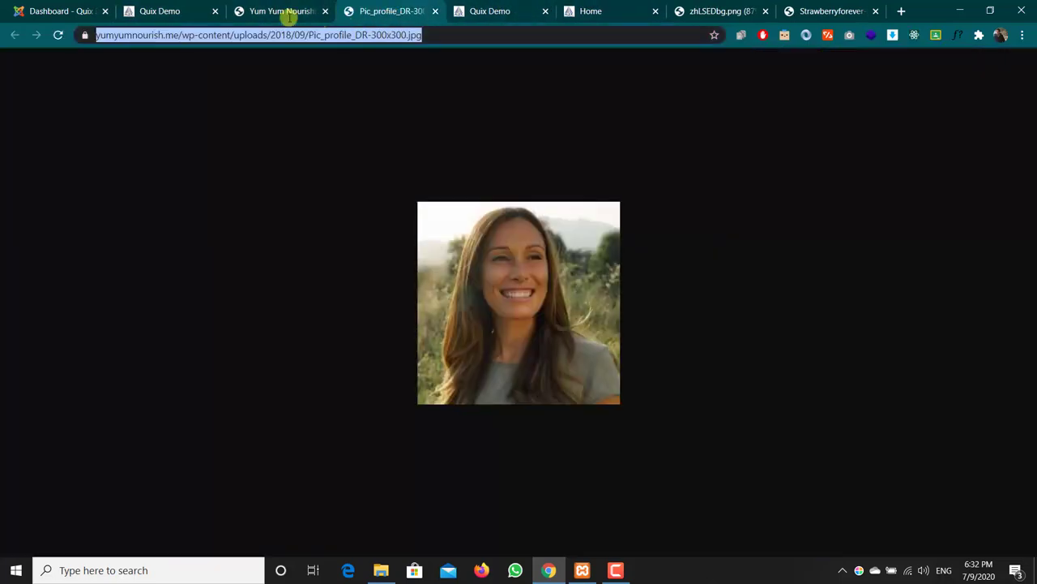
pyautogui.click(154, 8)
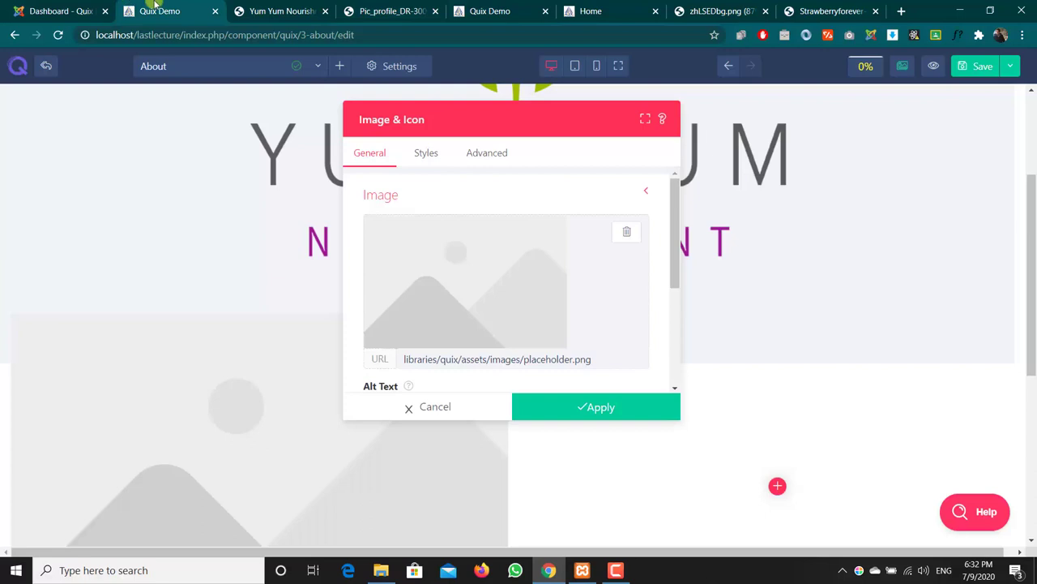
pyautogui.tripleClick(523, 359)
pyautogui.hotkey('ctrl', 'v')
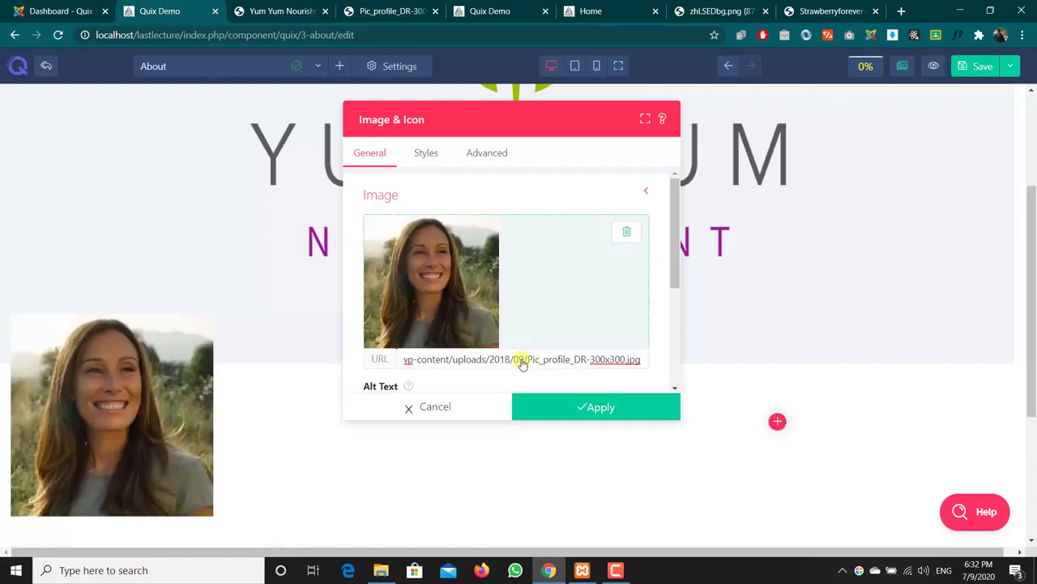
pyautogui.scroll(-5, 523, 363)
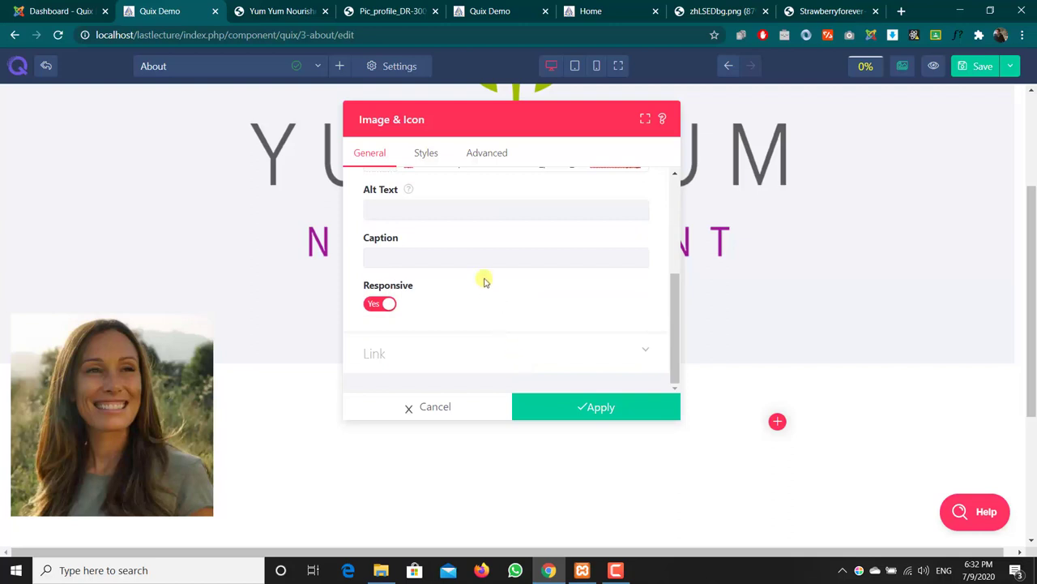
pyautogui.click(422, 148)
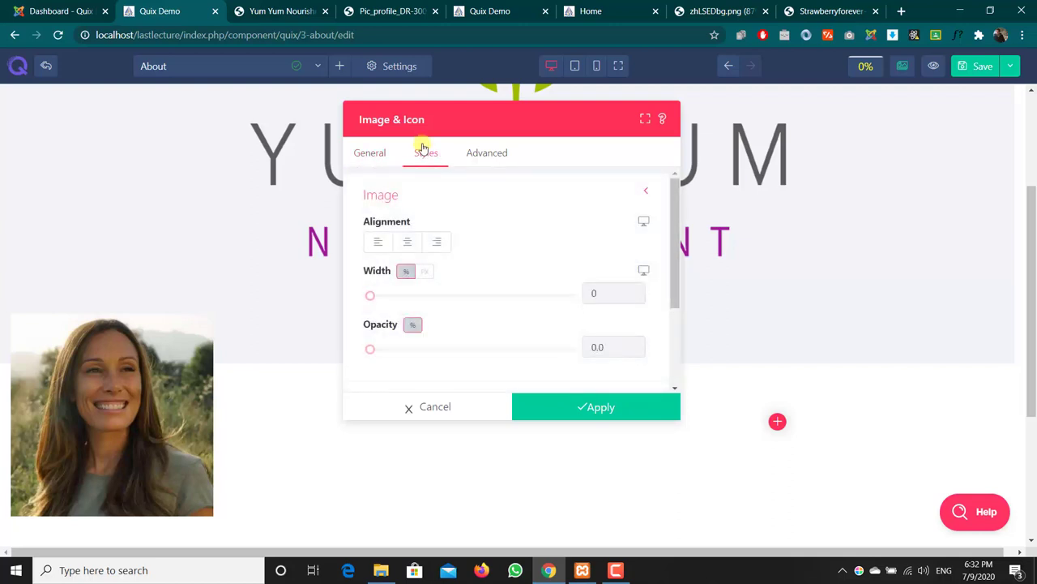
# Centre-align the portrait in its column after briefly trying right alignment.
pyautogui.click(408, 242)
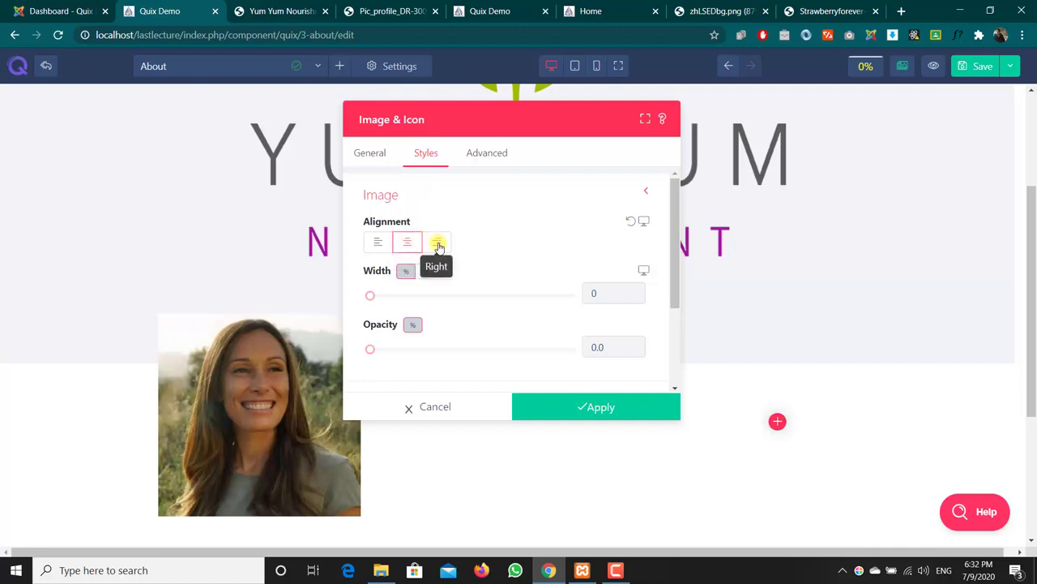
pyautogui.click(438, 245)
pyautogui.click(409, 242)
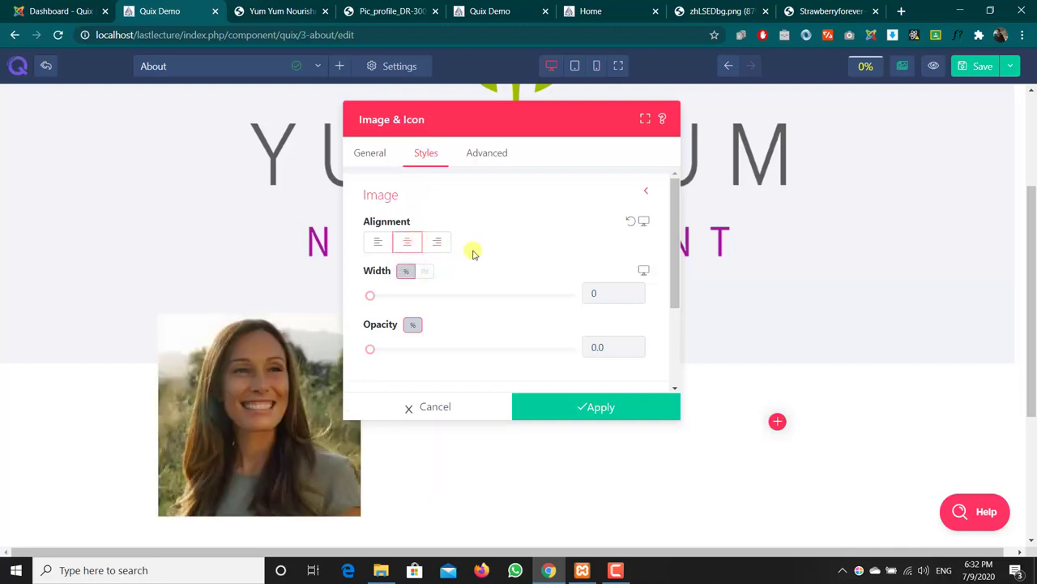
pyautogui.scroll(-3, 474, 254)
# Give the portrait a Solid border and clear the black border colour.
pyautogui.click(474, 274)
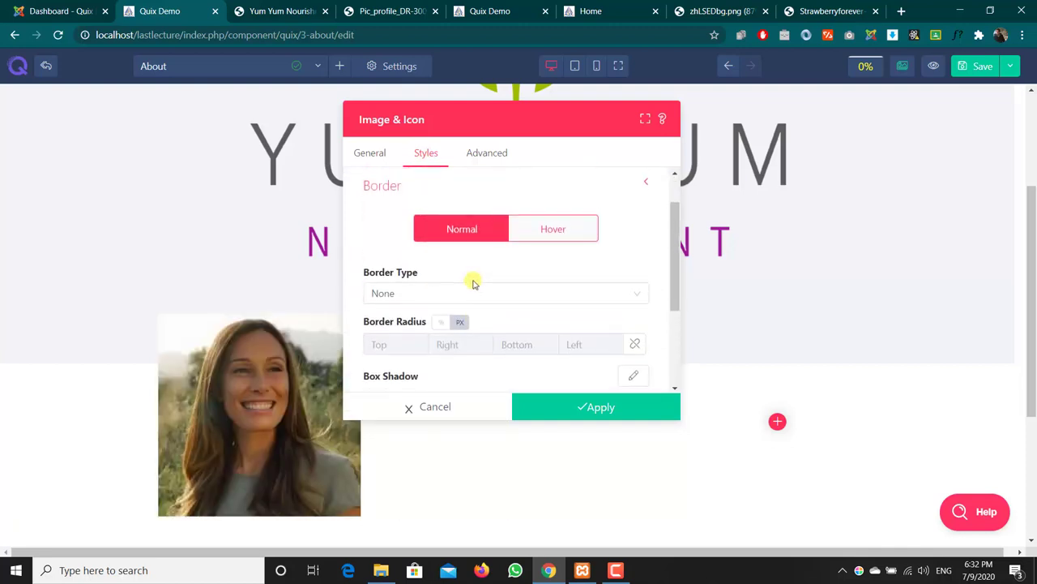
pyautogui.scroll(-1, 475, 273)
pyautogui.scroll(1, 478, 273)
pyautogui.click(479, 276)
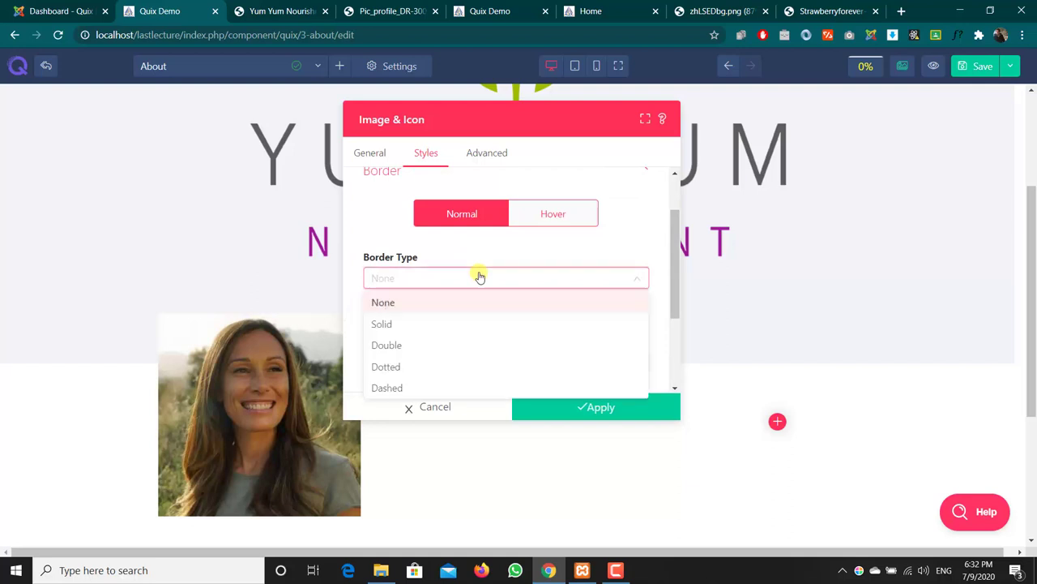
pyautogui.click(479, 256)
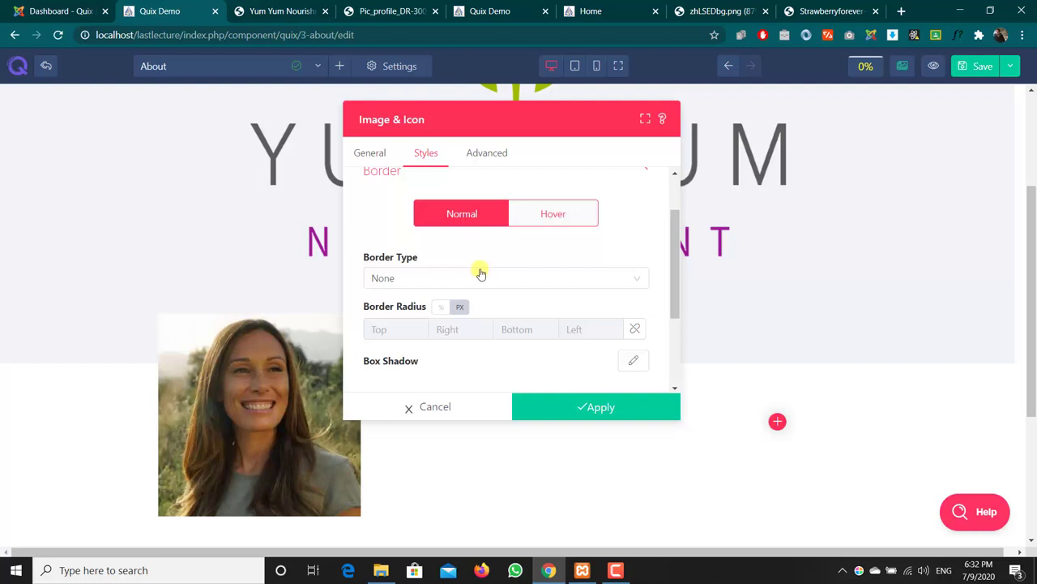
pyautogui.click(479, 277)
pyautogui.click(470, 325)
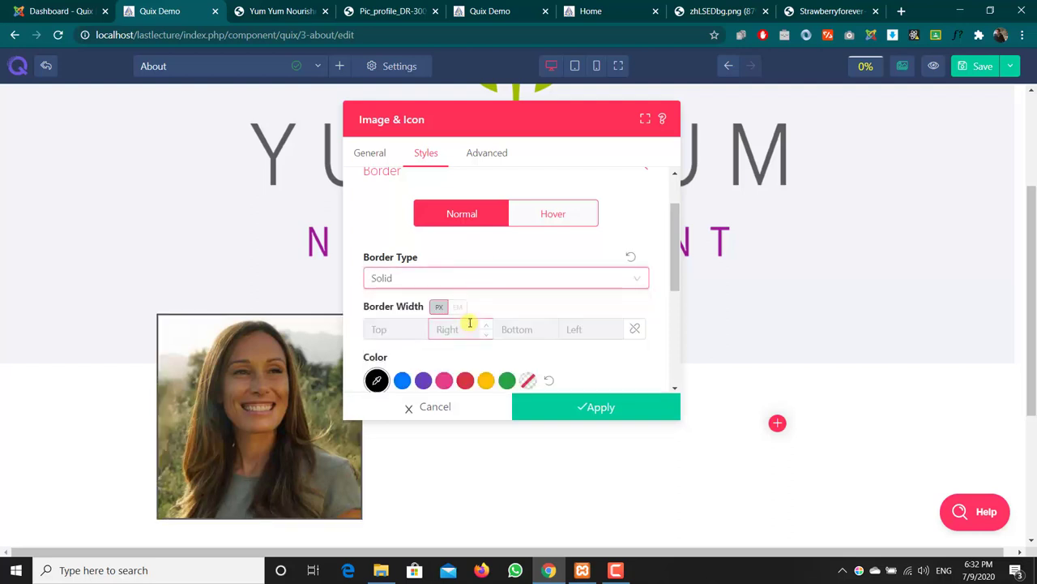
pyautogui.scroll(-1, 470, 326)
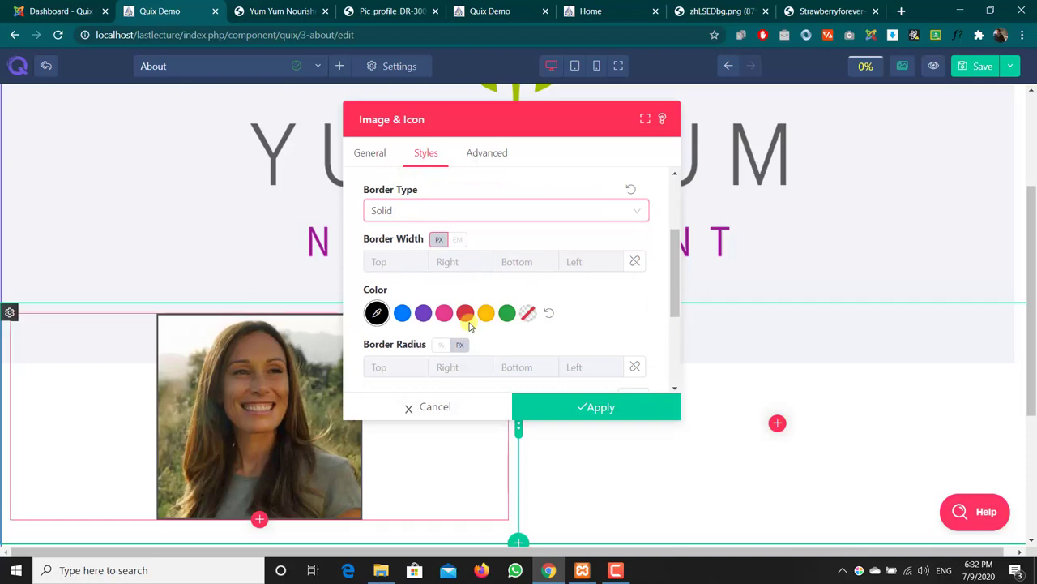
pyautogui.click(526, 314)
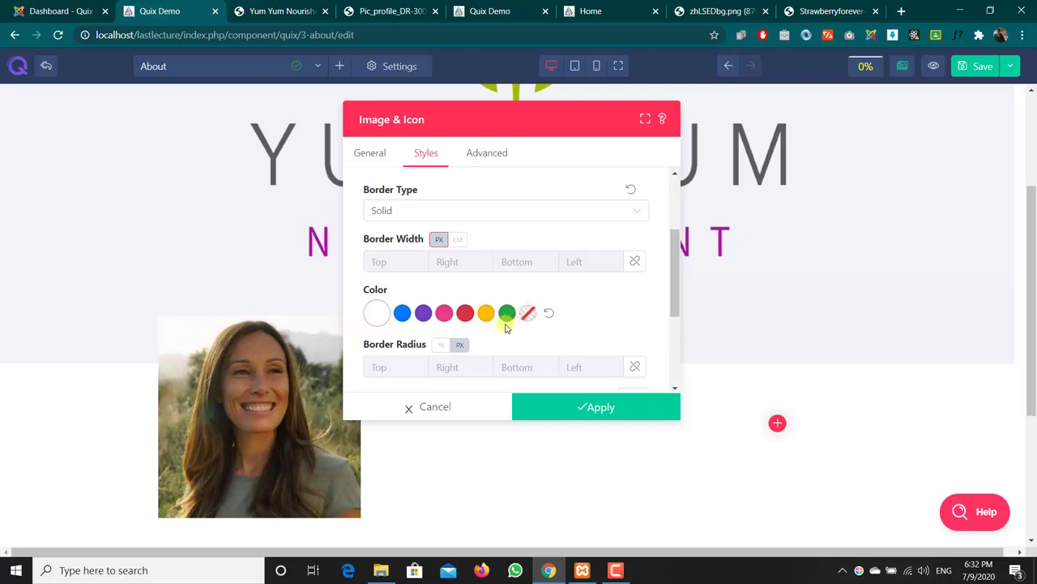
# Confirm the border colour is ffffff, then set the top border radius to 20.
pyautogui.click(373, 316)
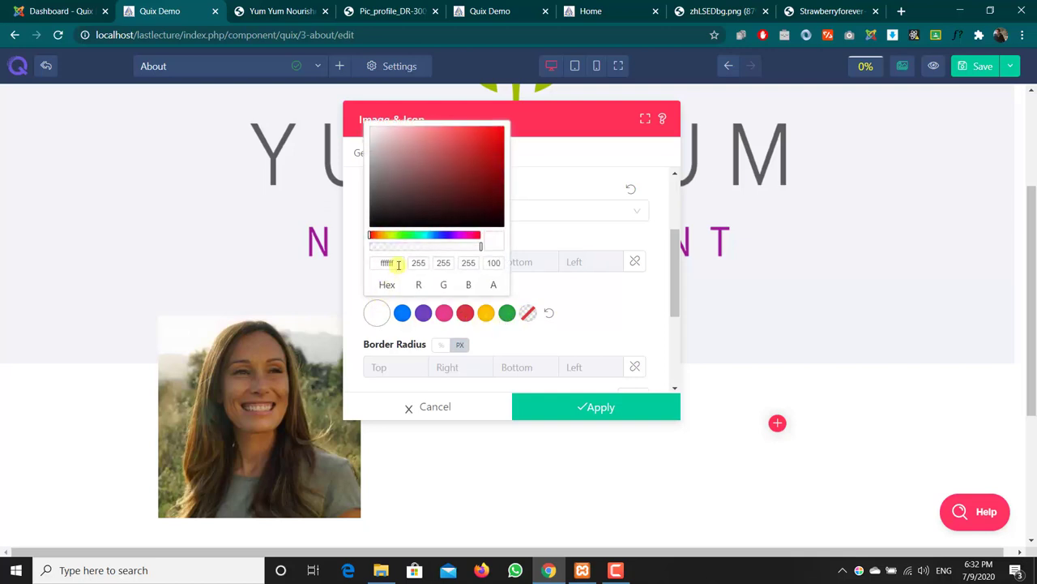
pyautogui.moveTo(396, 263); pyautogui.dragTo(374, 263)
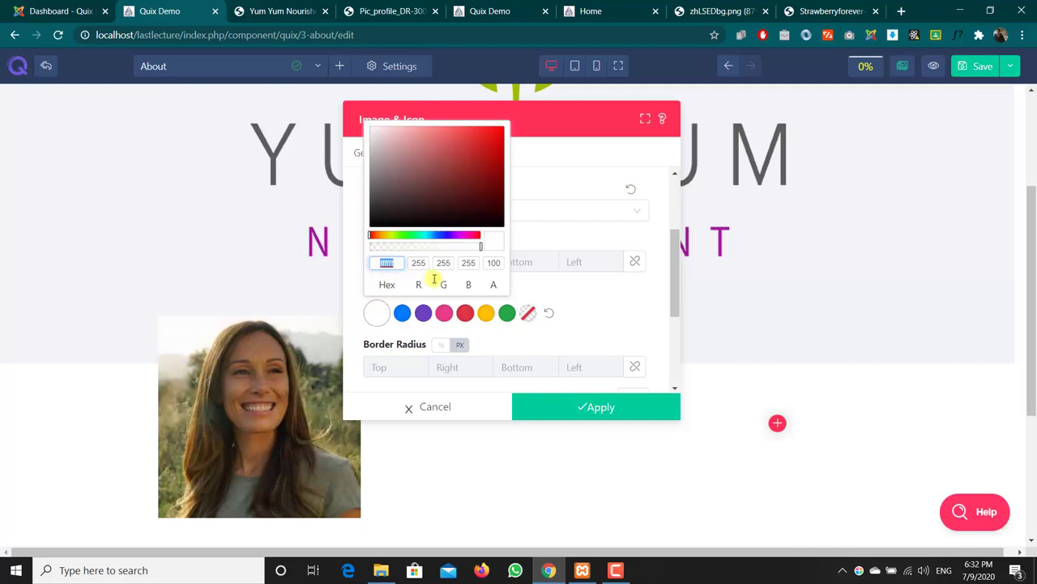
pyautogui.click(567, 319)
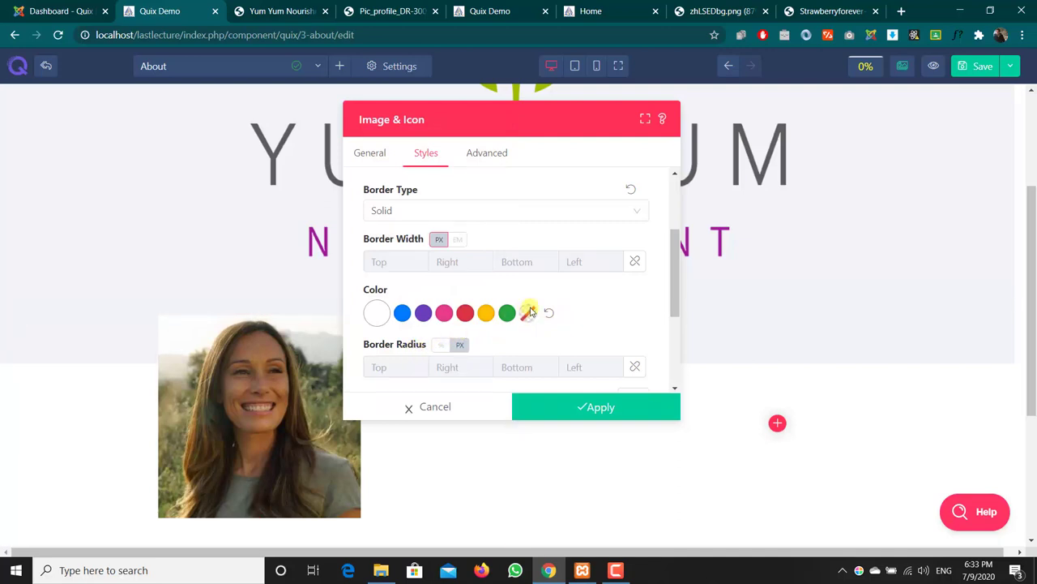
pyautogui.click(444, 209)
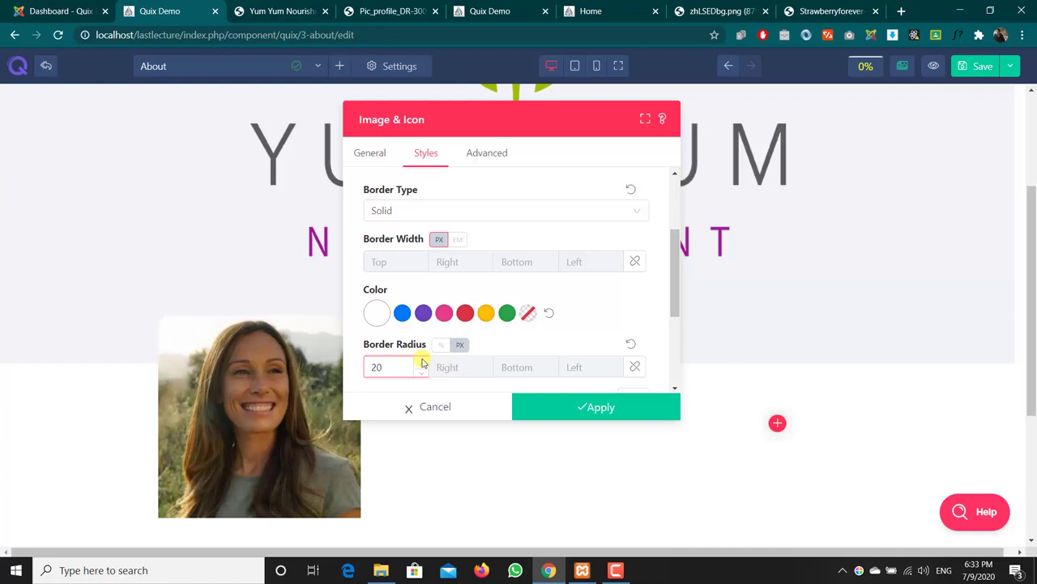
# Link the portrait's four corner radius values and set them all to 20.
pyautogui.click(634, 367)
pyautogui.click(441, 364)
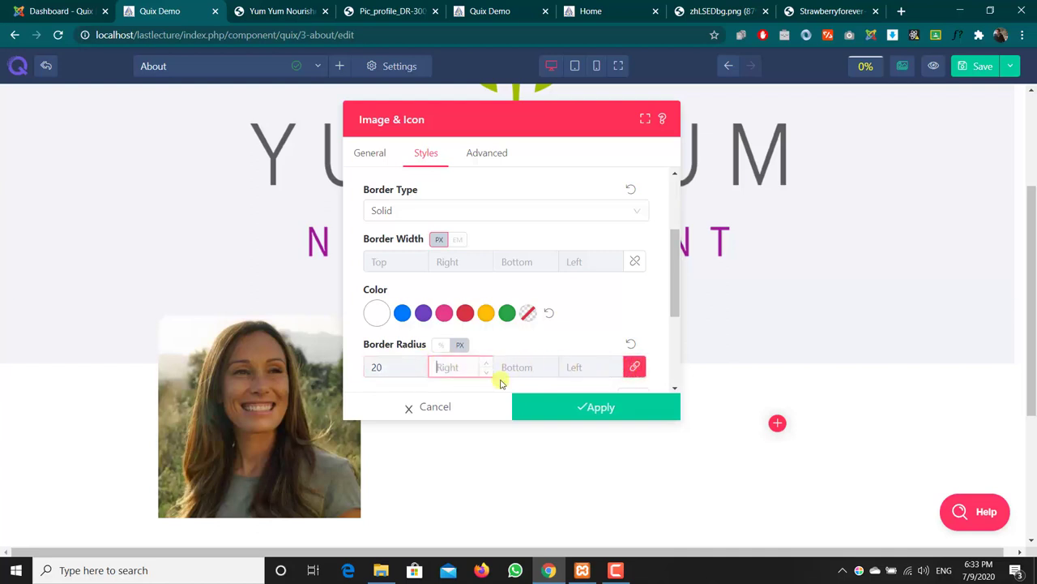
pyautogui.write('20')
pyautogui.press('Tab')
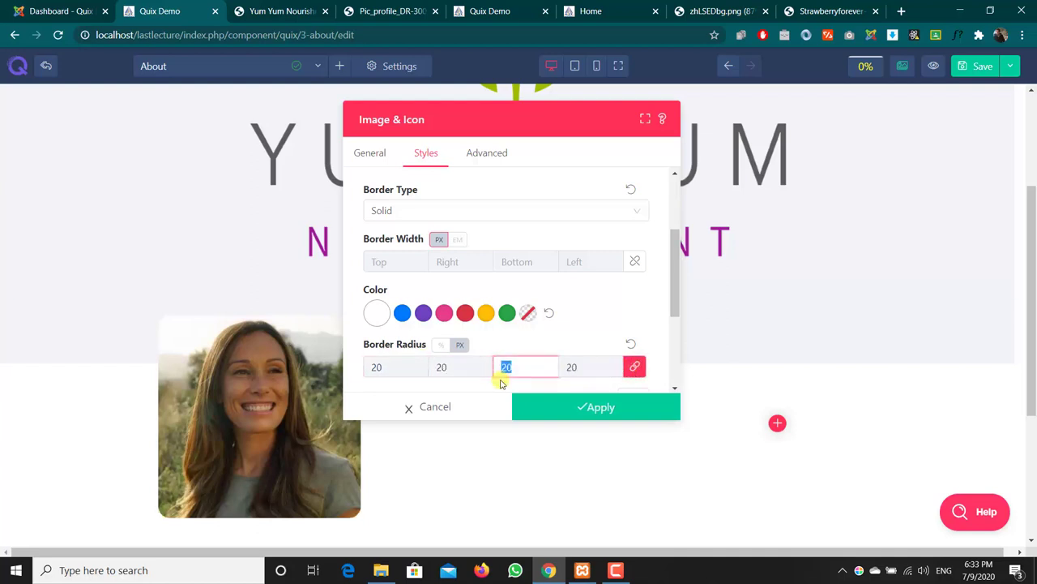
pyautogui.scroll(-3, 484, 324)
pyautogui.scroll(1, 484, 325)
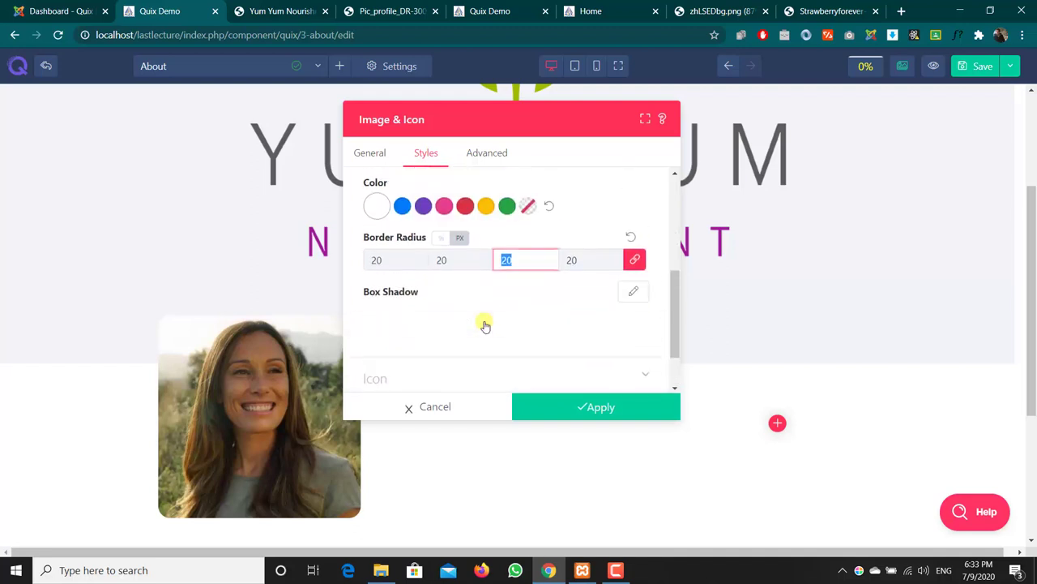
# Give the portrait a blue box shadow.
pyautogui.click(630, 292)
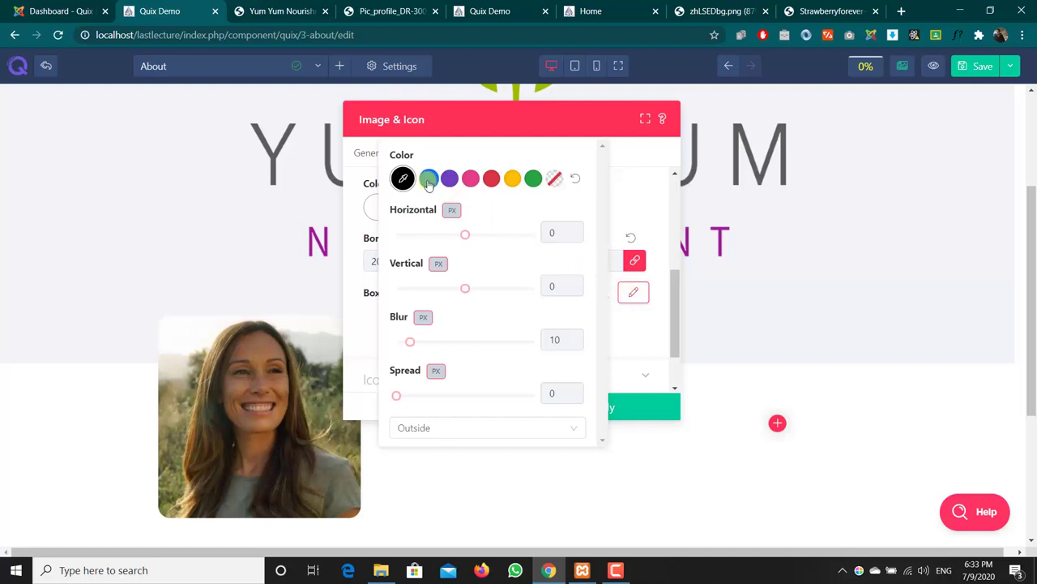
pyautogui.click(428, 180)
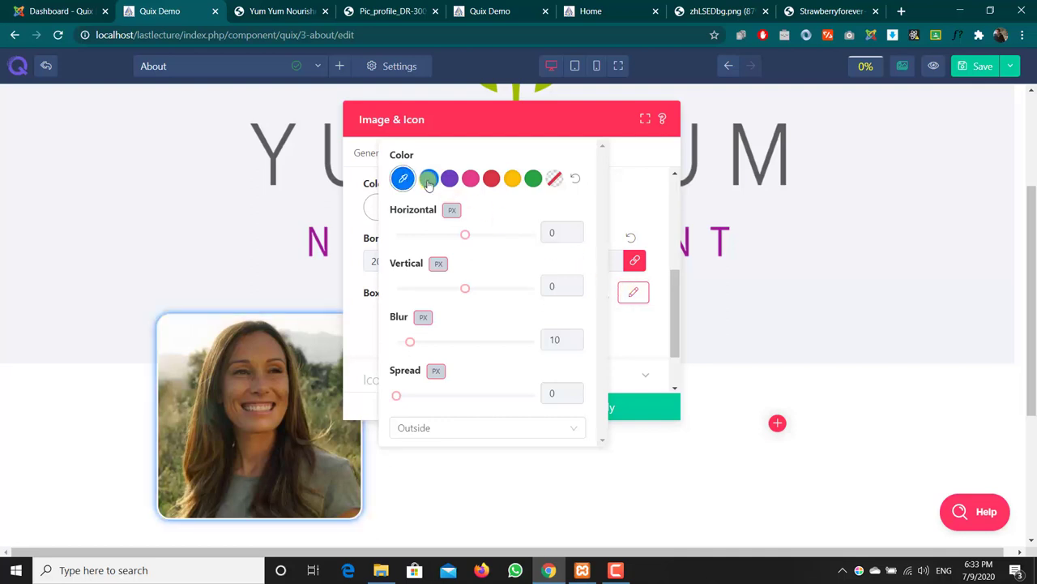
pyautogui.click(429, 183)
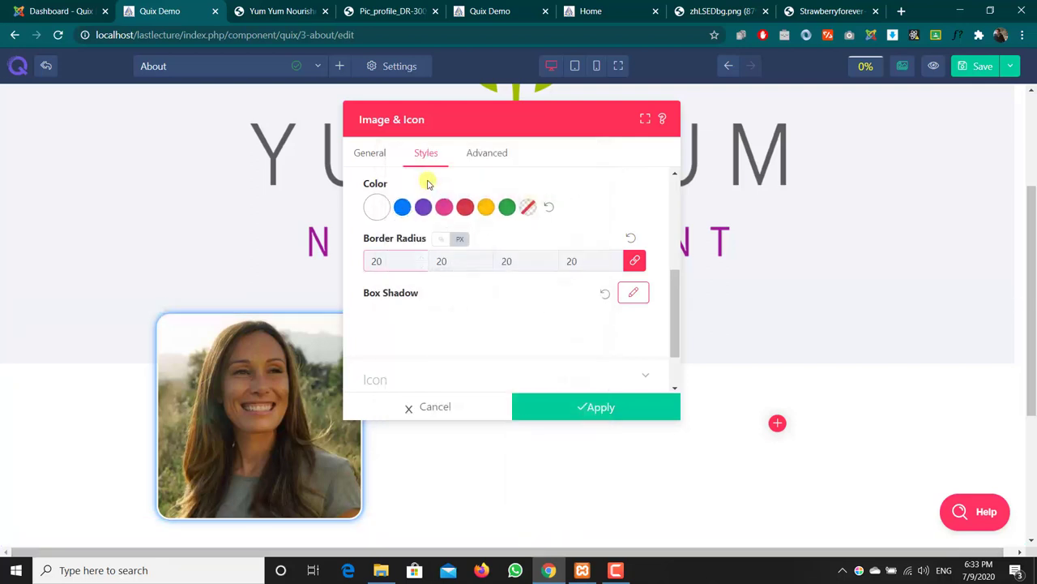
pyautogui.click(631, 293)
pyautogui.click(554, 176)
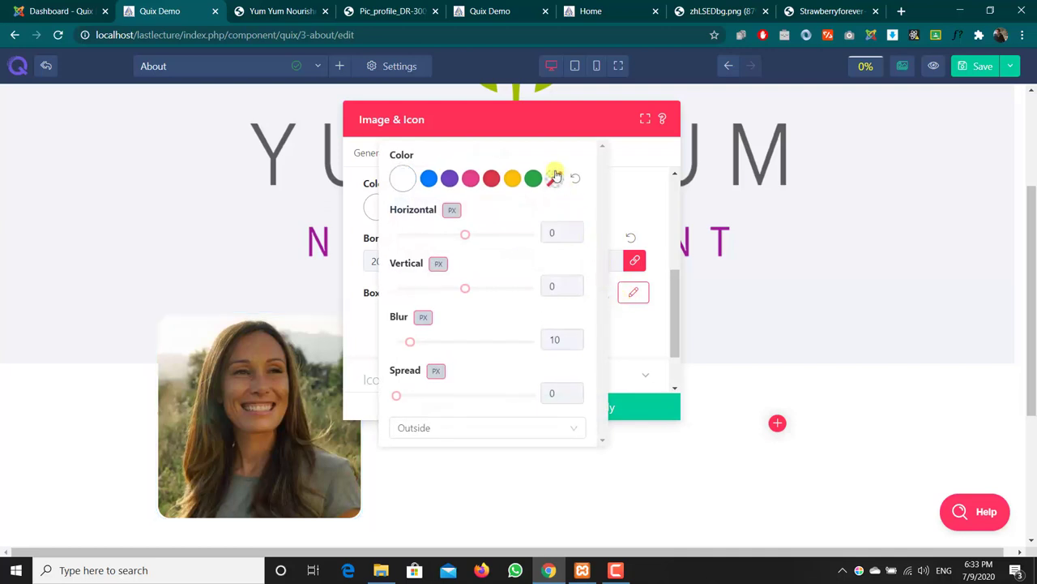
pyautogui.click(633, 354)
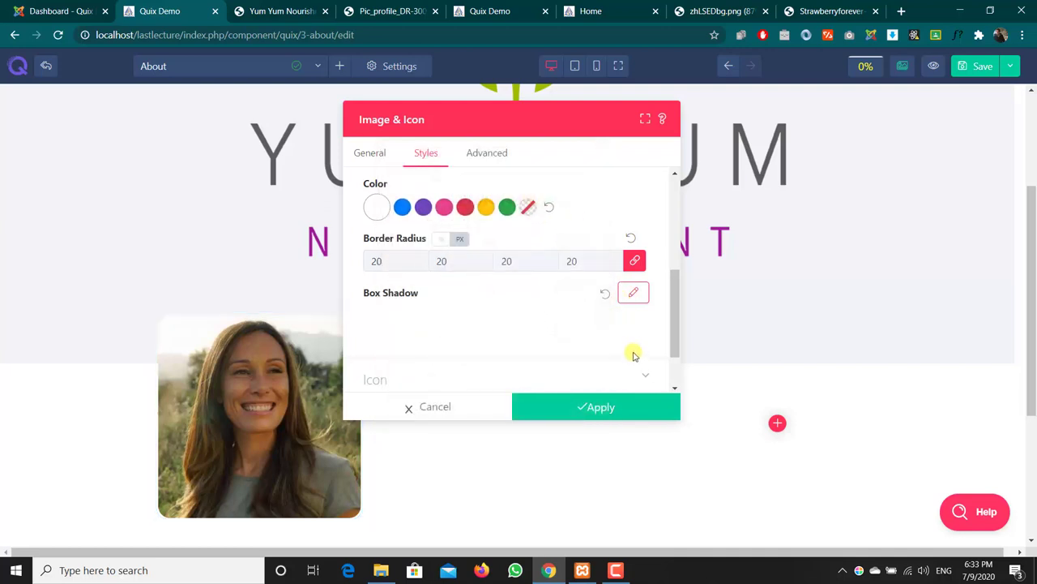
pyautogui.click(605, 293)
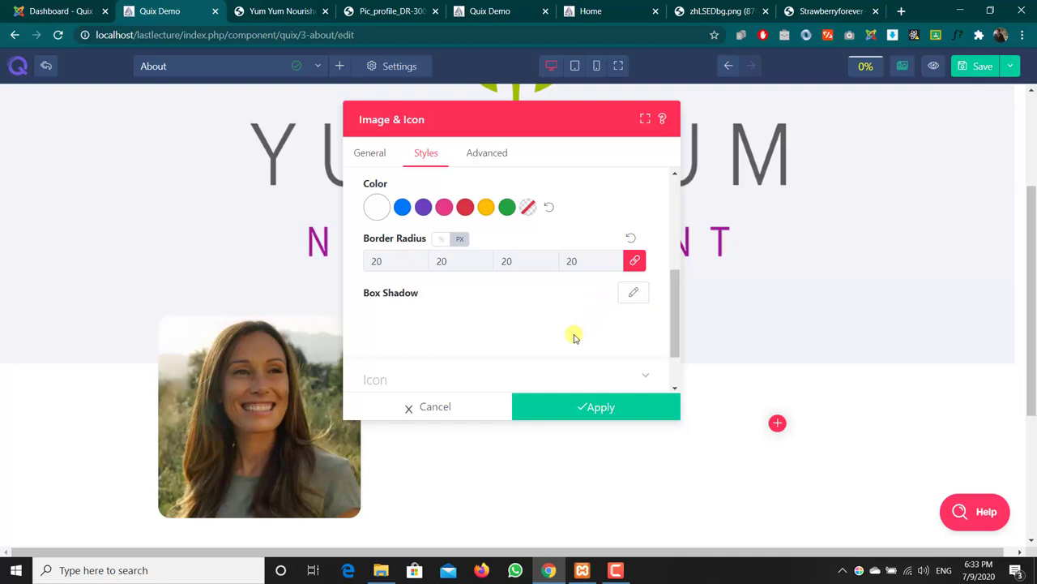
pyautogui.scroll(-1, 574, 337)
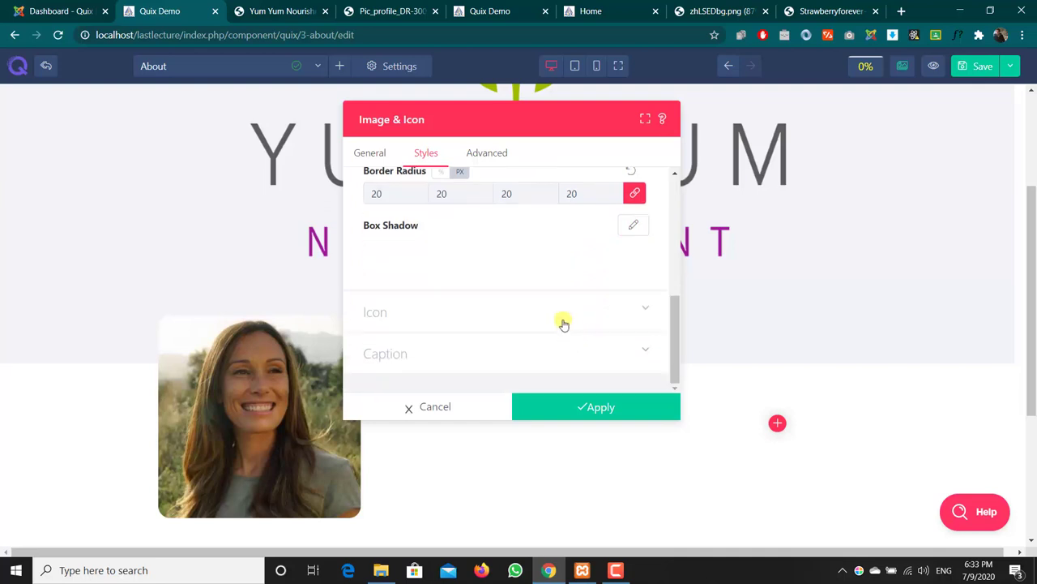
pyautogui.click(558, 317)
pyautogui.scroll(-4, 558, 316)
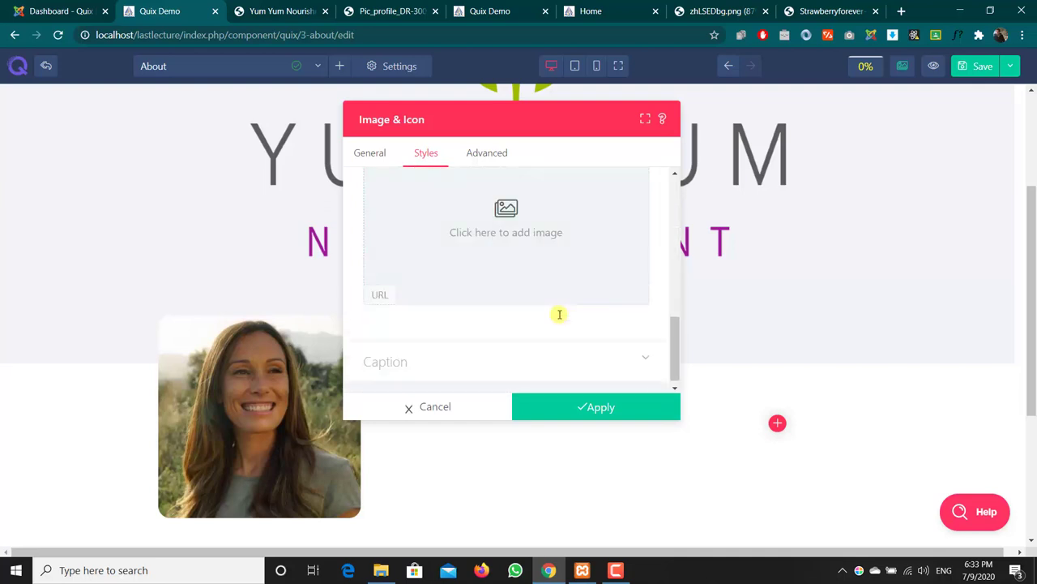
pyautogui.scroll(1, 556, 315)
pyautogui.scroll(-1, 467, 293)
pyautogui.scroll(-1, 469, 294)
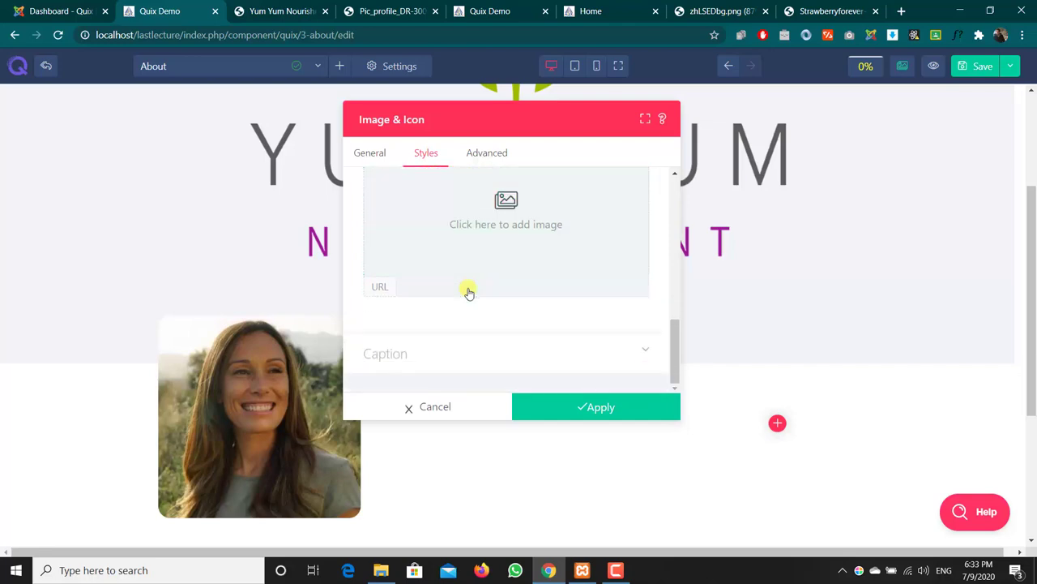
pyautogui.click(466, 343)
pyautogui.scroll(-5, 468, 345)
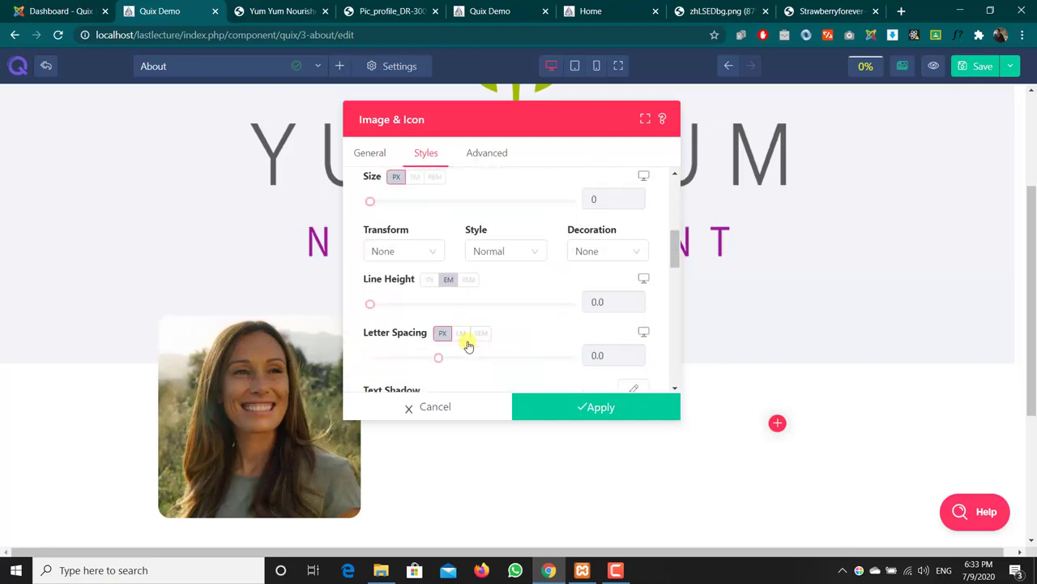
pyautogui.scroll(-5, 467, 344)
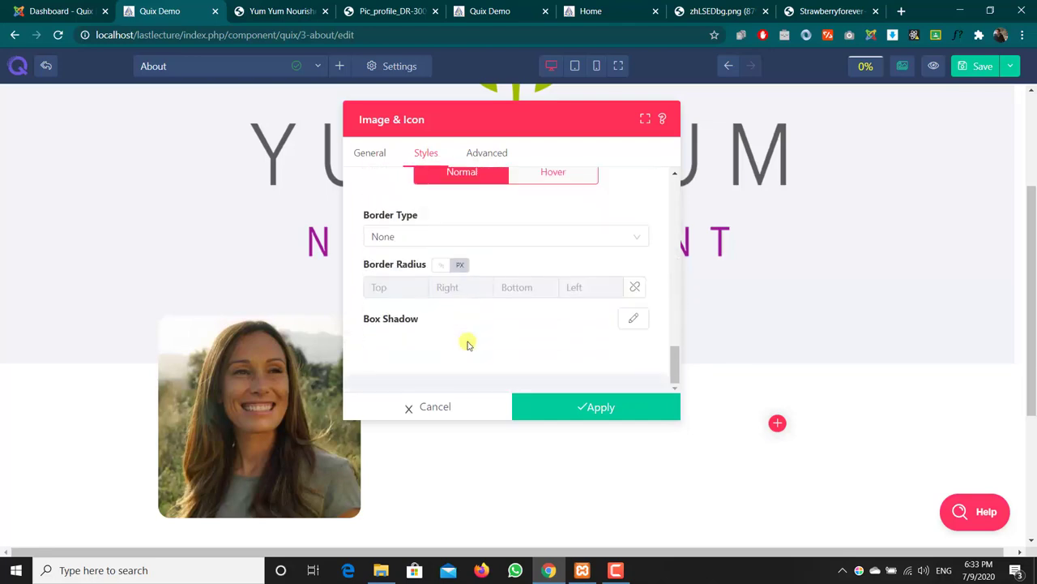
pyautogui.scroll(10, 467, 345)
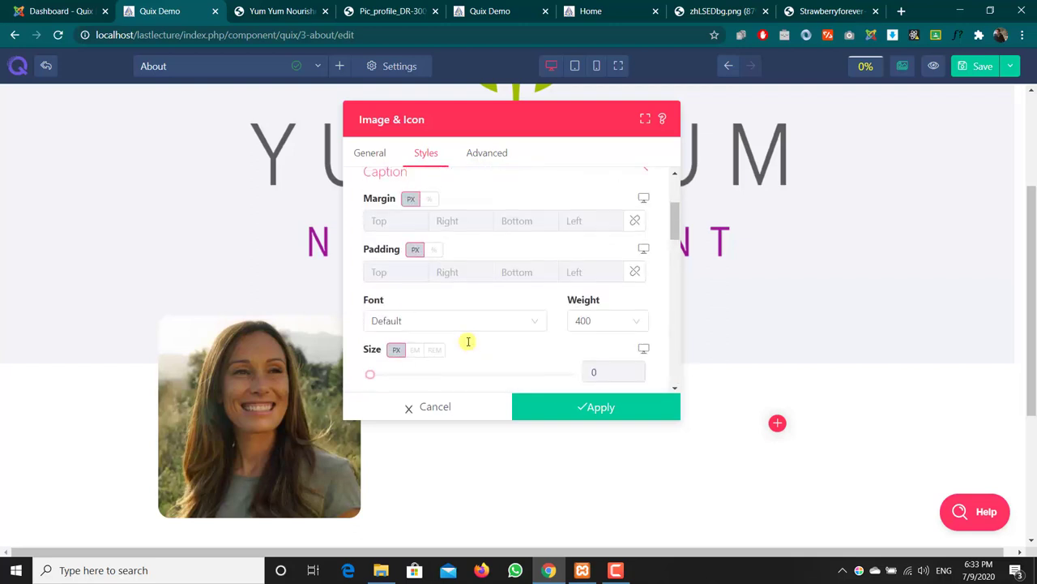
pyautogui.scroll(-2, 514, 312)
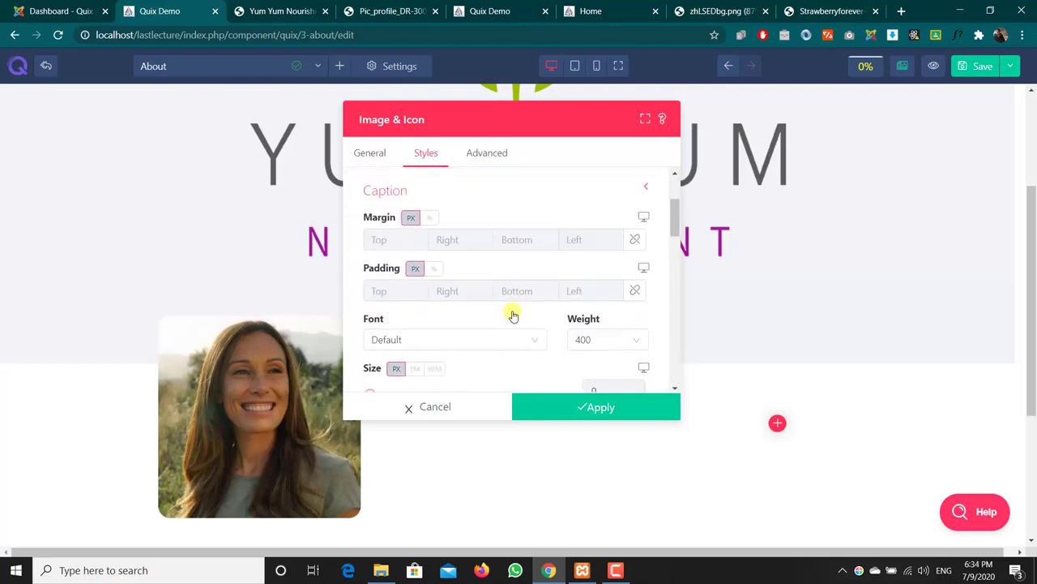
pyautogui.click(515, 185)
pyautogui.click(405, 317)
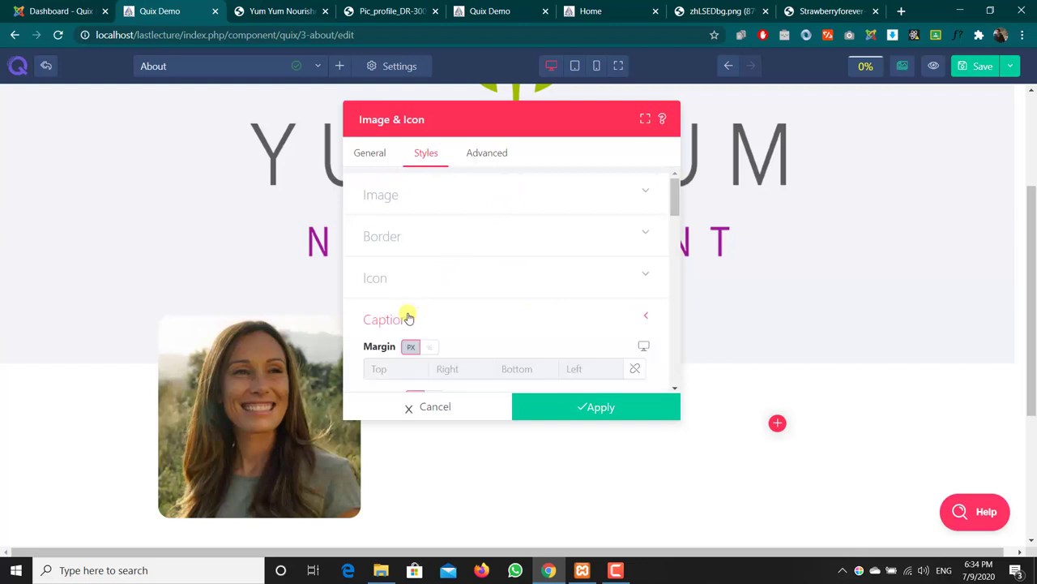
pyautogui.scroll(-3, 423, 302)
pyautogui.scroll(-3, 456, 274)
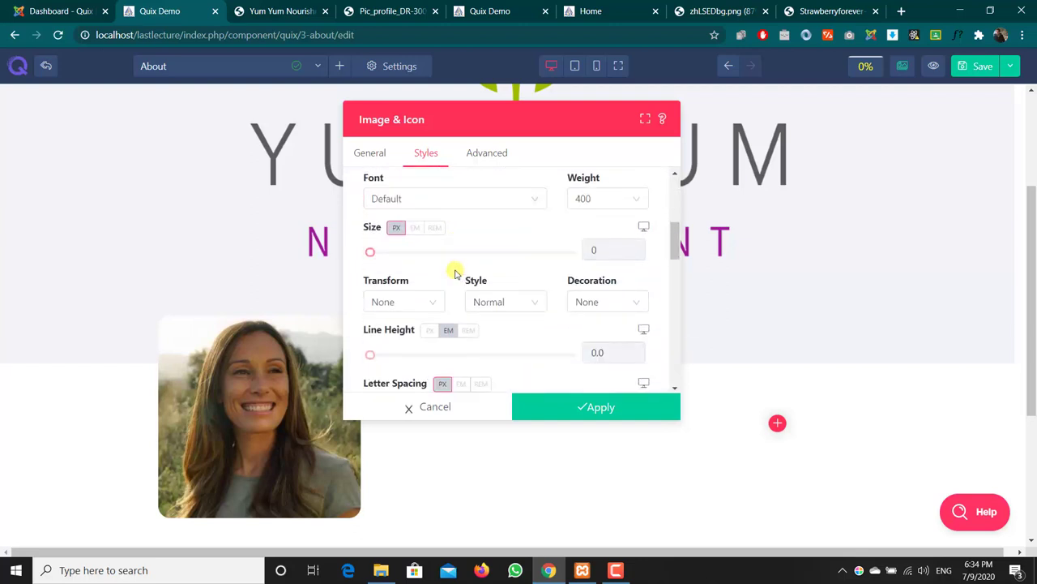
pyautogui.scroll(-2, 456, 274)
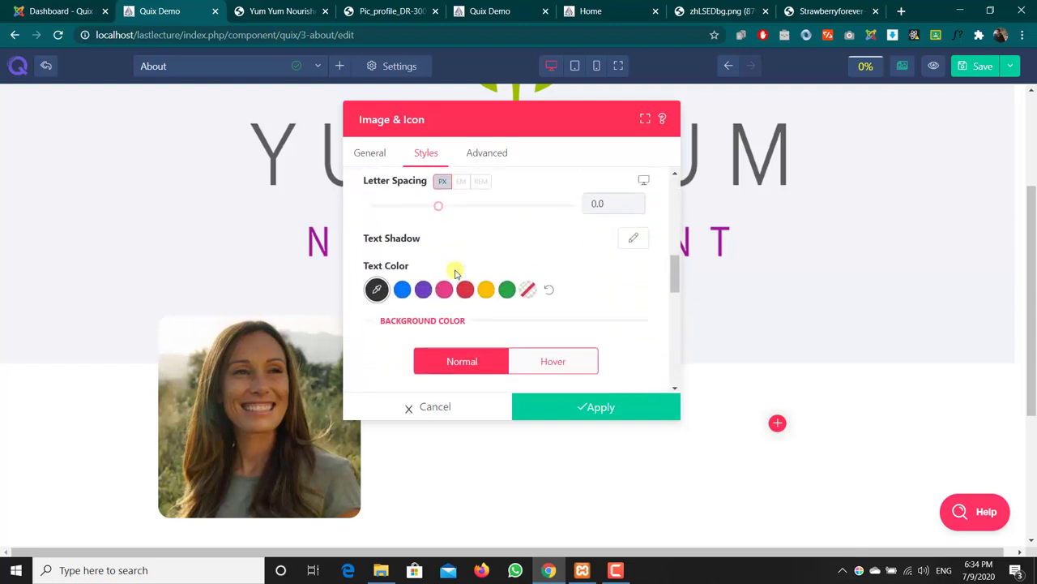
pyautogui.scroll(3, 455, 274)
pyautogui.scroll(1, 455, 274)
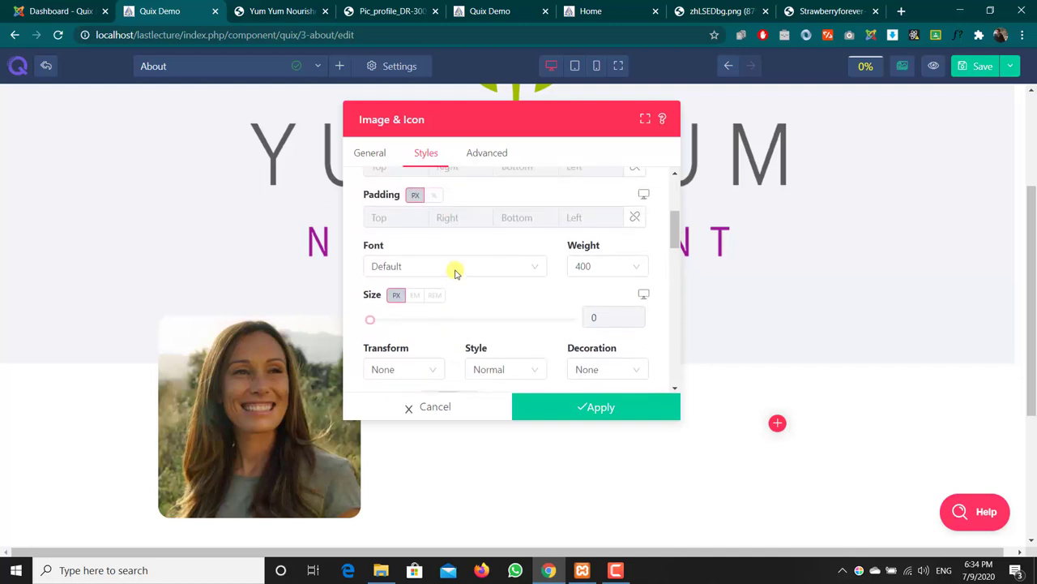
pyautogui.scroll(2, 511, 268)
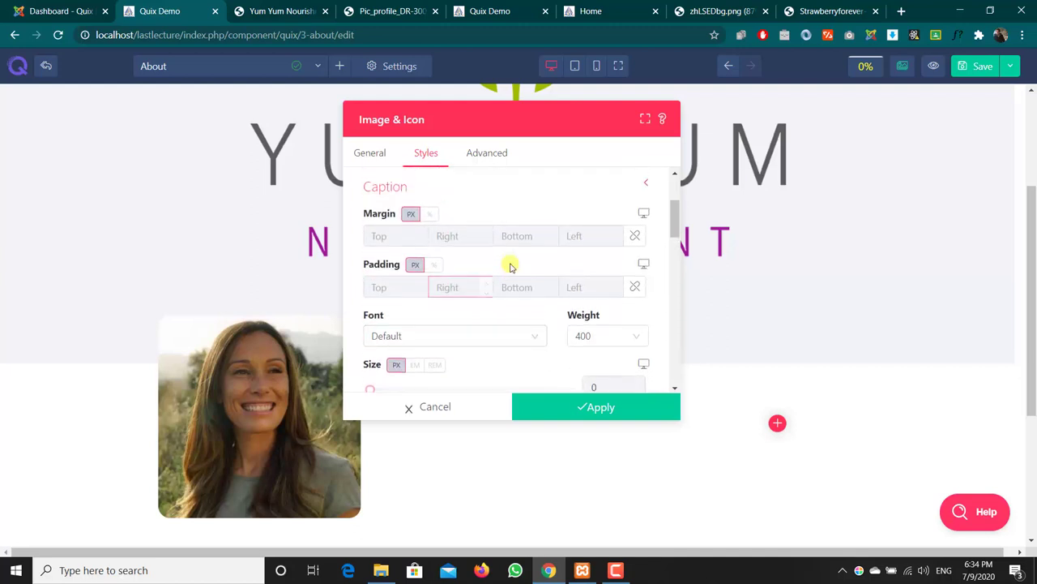
pyautogui.scroll(-1, 511, 269)
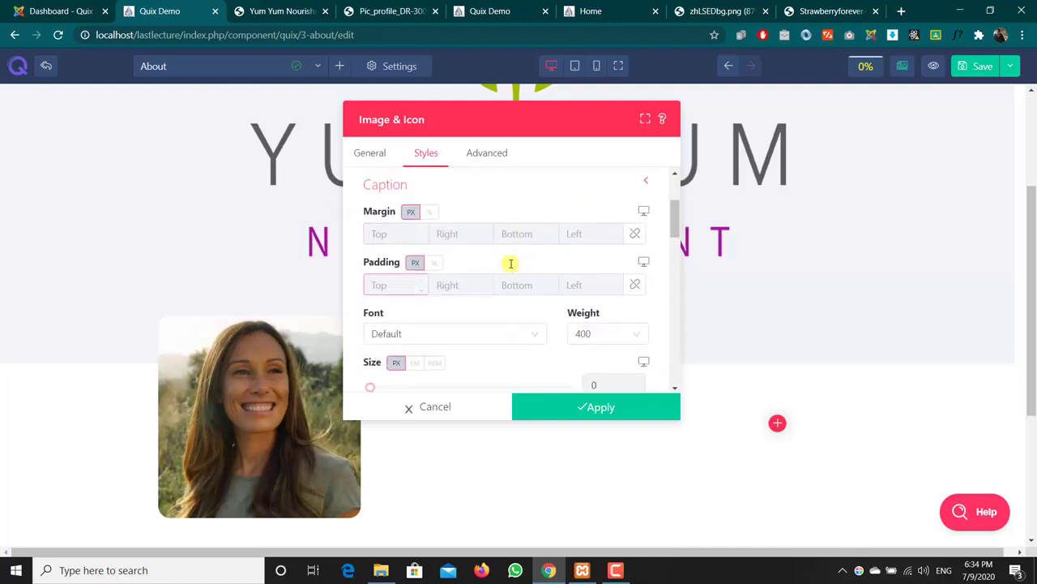
pyautogui.scroll(-1, 511, 269)
pyautogui.scroll(-3, 511, 268)
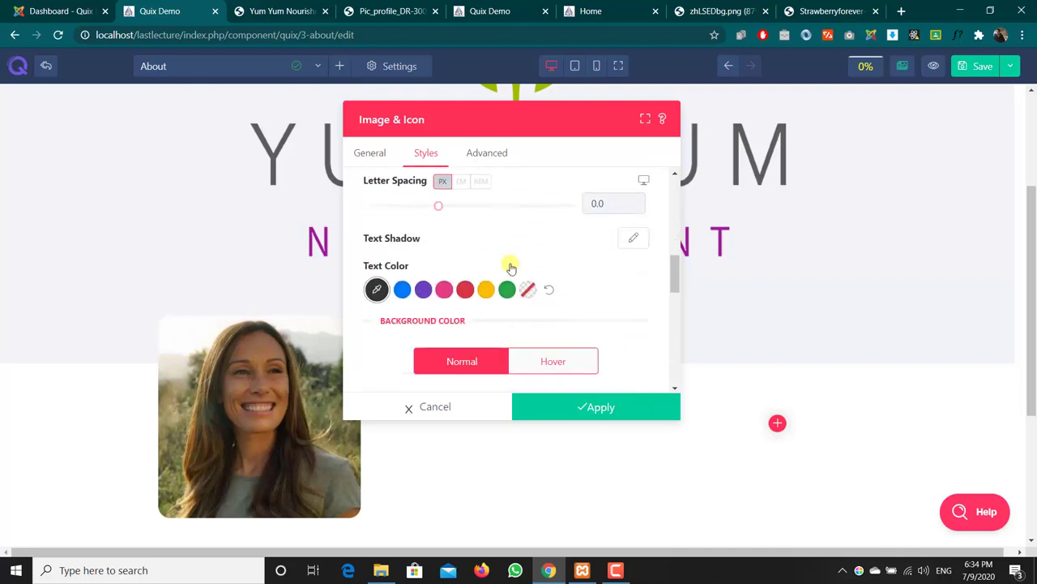
pyautogui.scroll(-5, 511, 266)
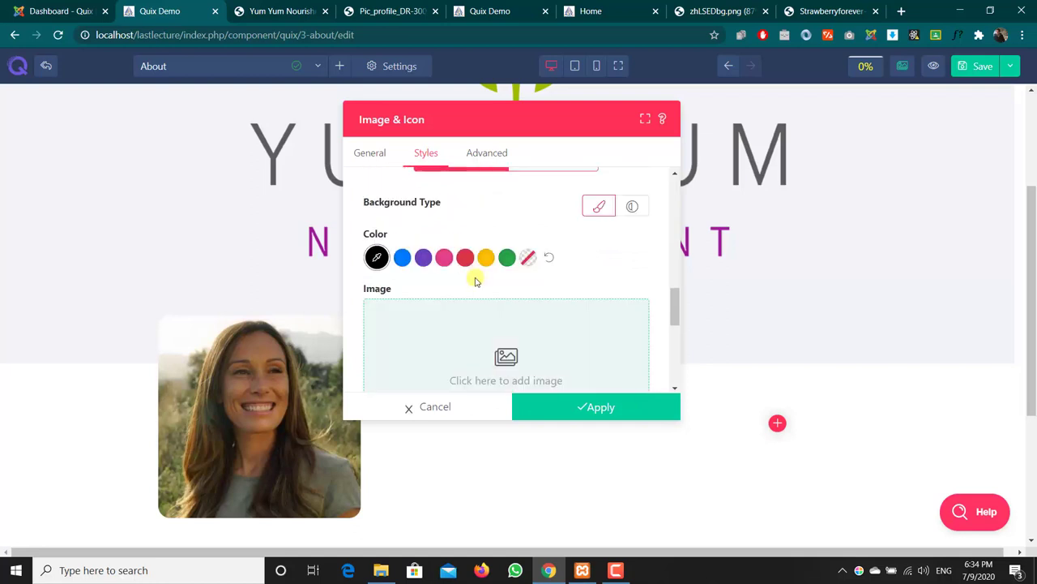
pyautogui.scroll(-2, 475, 275)
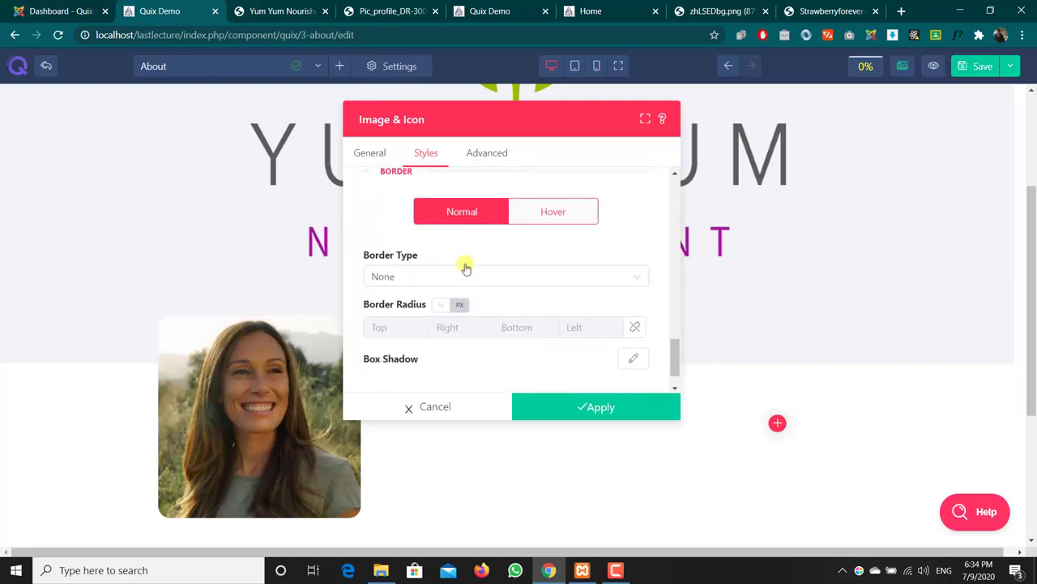
# Open the image's General settings and go to the Caption field.
pyautogui.click(370, 153)
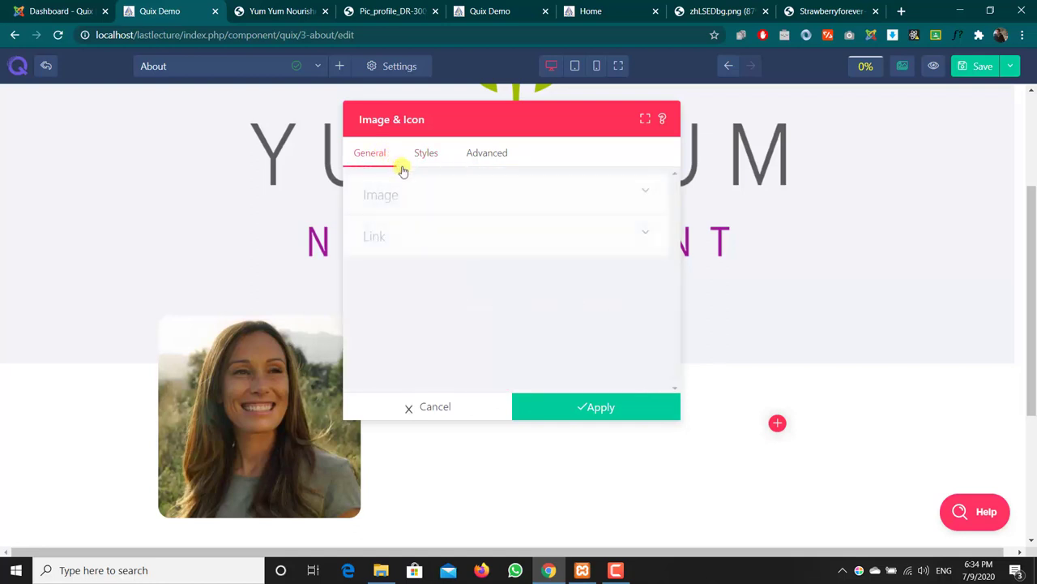
pyautogui.click(440, 202)
pyautogui.scroll(-3, 422, 227)
pyautogui.click(397, 253)
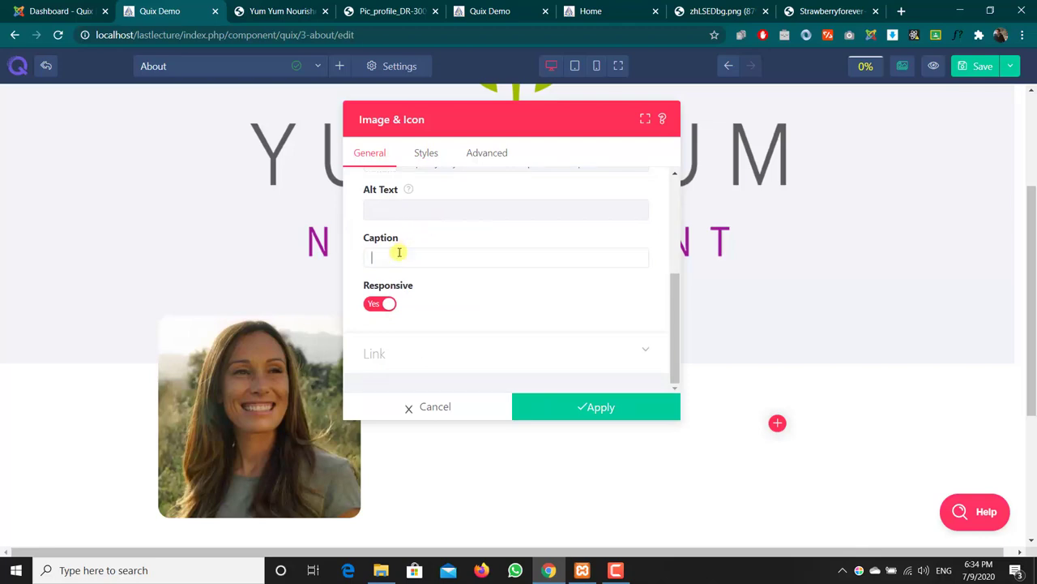
# Copy the caption 'Mind Body Nutrition Coach | Retreat Caterer' from the reference site.
pyautogui.click(473, 11)
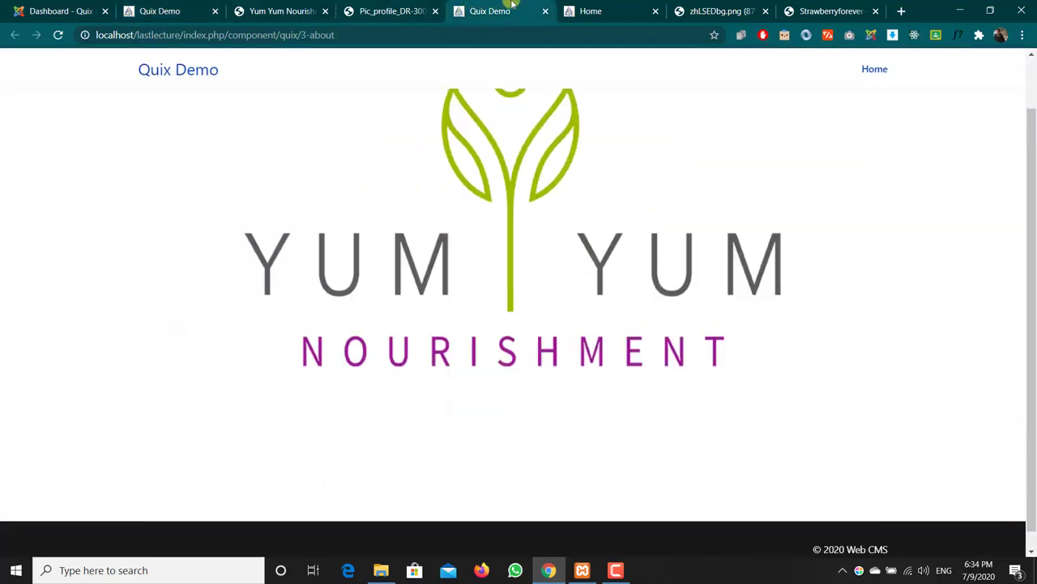
pyautogui.click(620, 10)
pyautogui.click(681, 7)
pyautogui.click(422, 7)
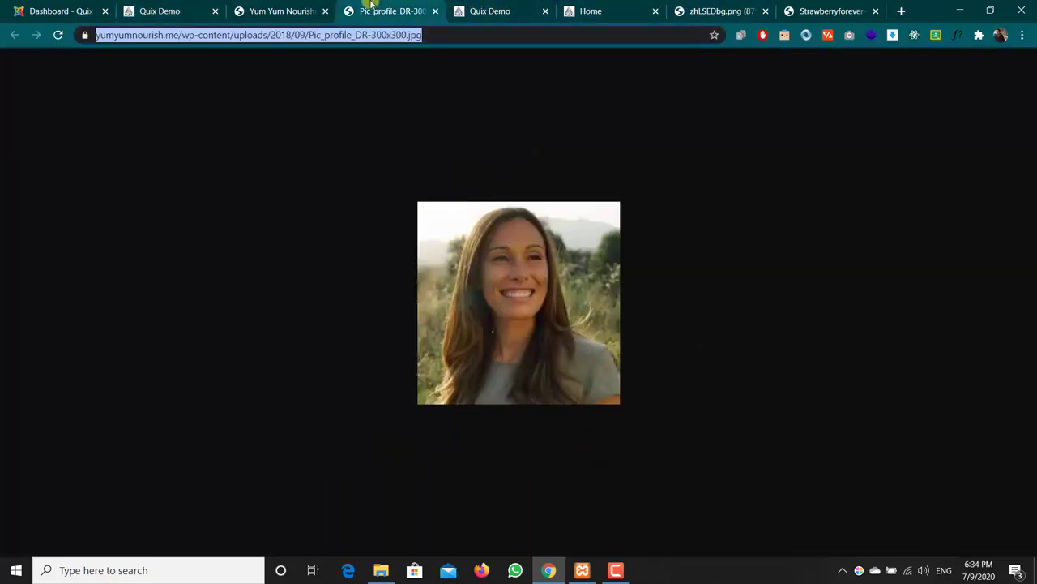
pyautogui.click(251, 6)
pyautogui.moveTo(422, 329); pyautogui.dragTo(219, 329)
pyautogui.hotkey('ctrl', 'c')
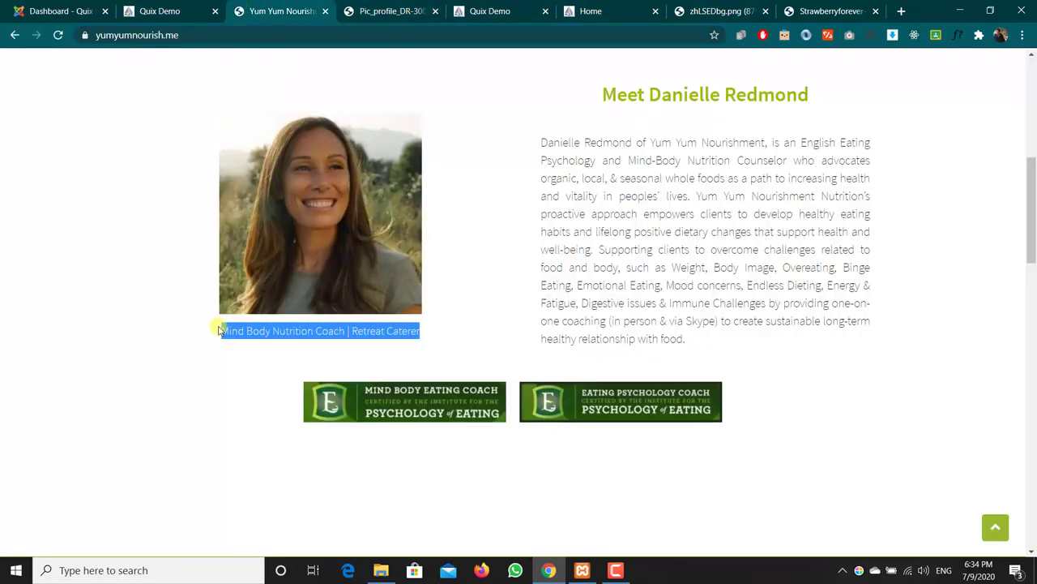
# Paste the caption into the image's Caption field and apply it.
pyautogui.click(170, 6)
pyautogui.hotkey('ctrl', 'v')
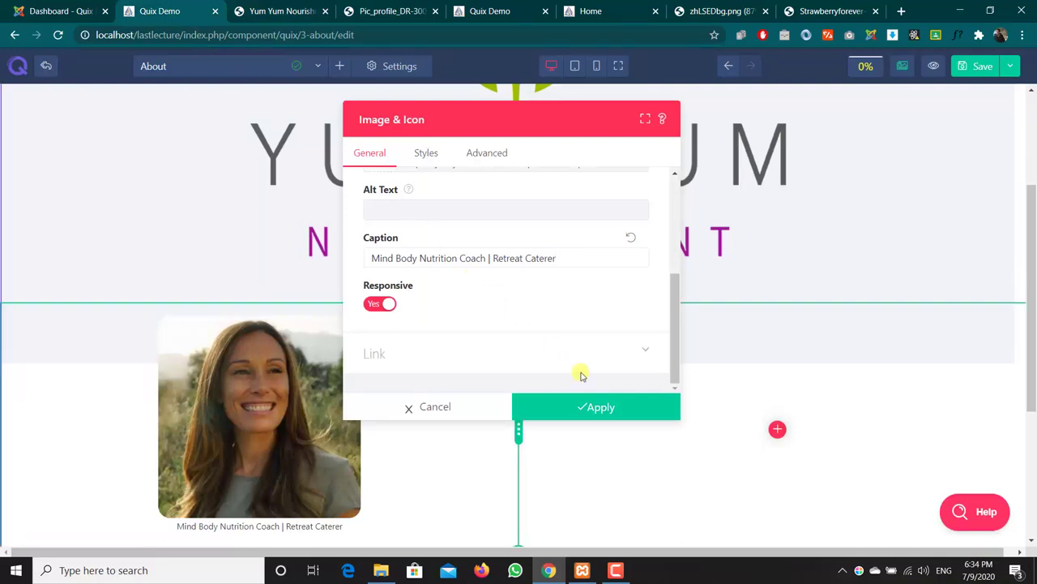
pyautogui.click(600, 407)
pyautogui.scroll(-3, 567, 407)
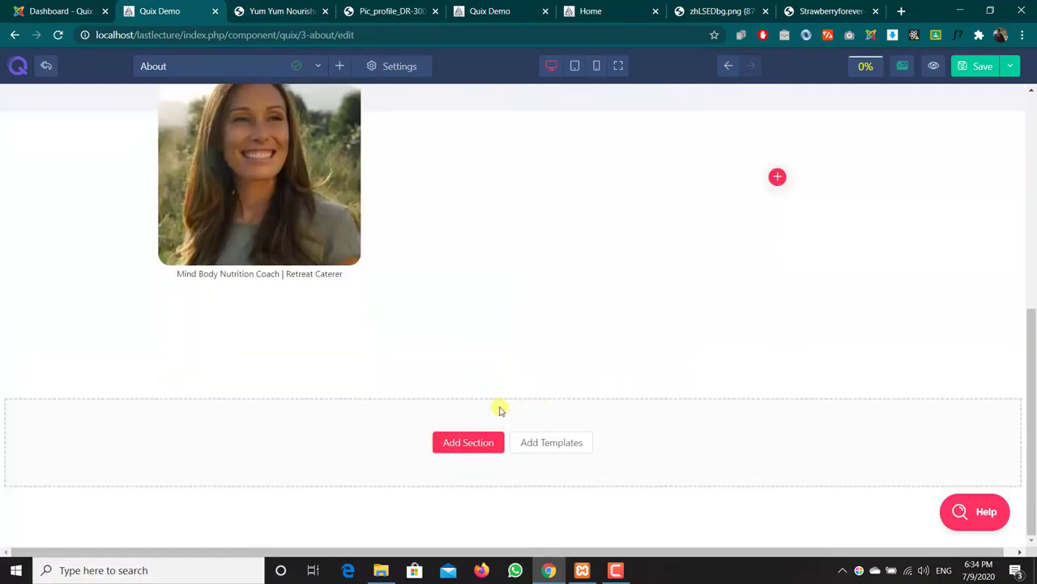
# Search for 'Text' and insert a Text element into the empty column.
pyautogui.scroll(1, 405, 409)
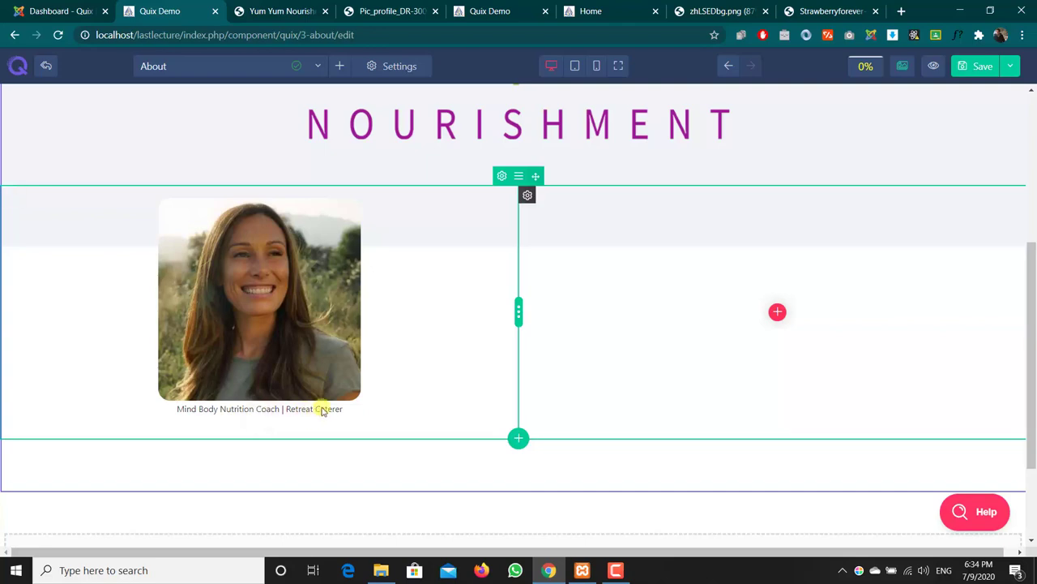
pyautogui.click(777, 311)
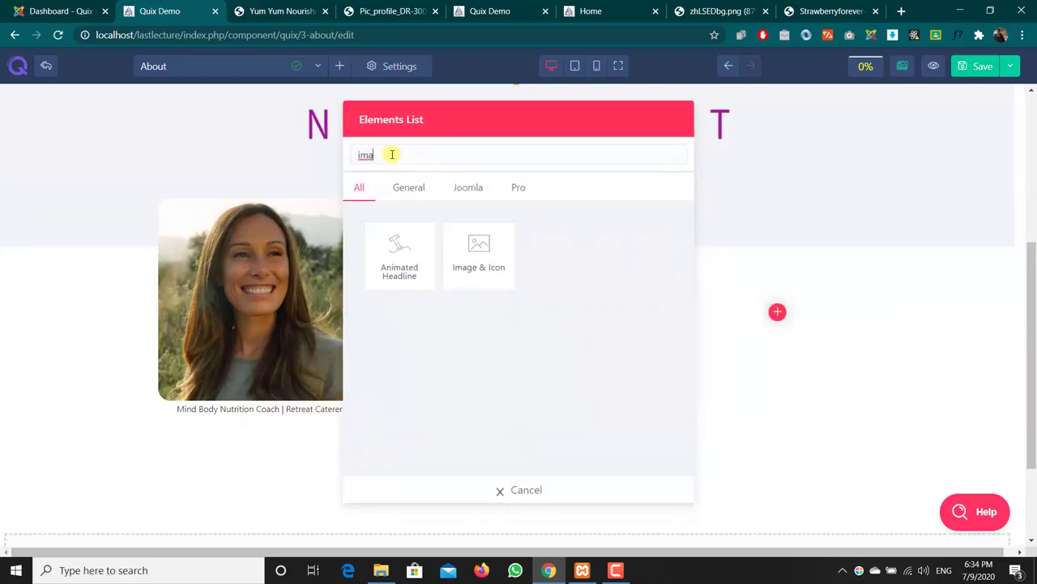
pyautogui.moveTo(392, 154); pyautogui.dragTo(330, 158)
pyautogui.write('Text')
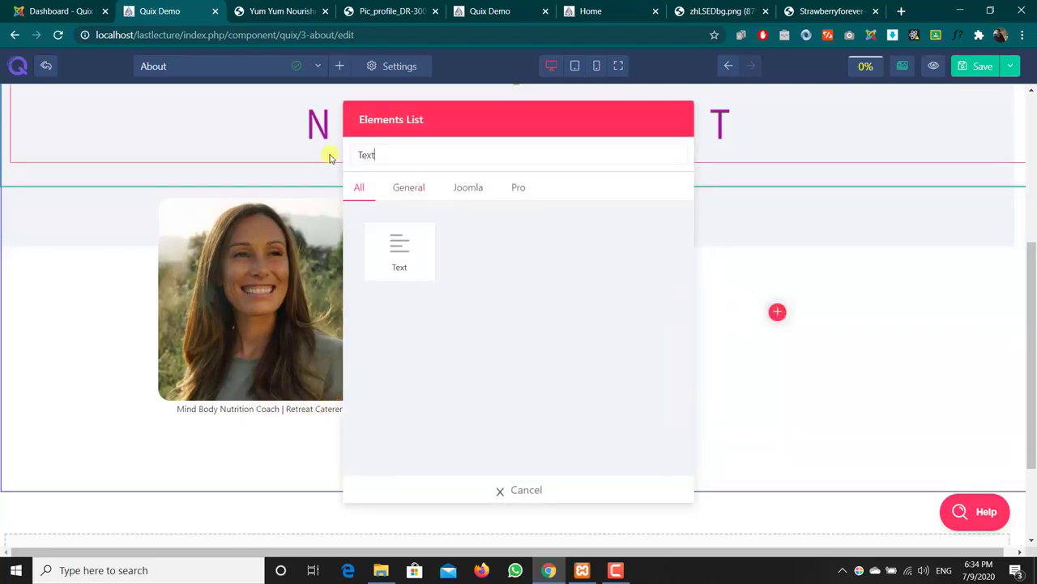
pyautogui.click(410, 250)
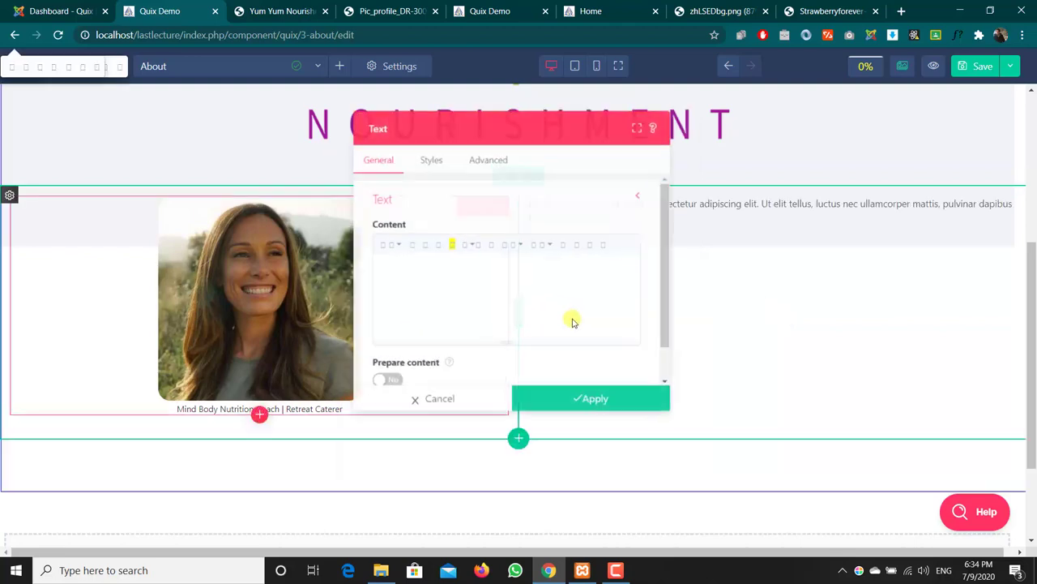
# Replace the placeholder Lorem ipsum with the bio paragraph copied from the reference site.
pyautogui.click(277, 7)
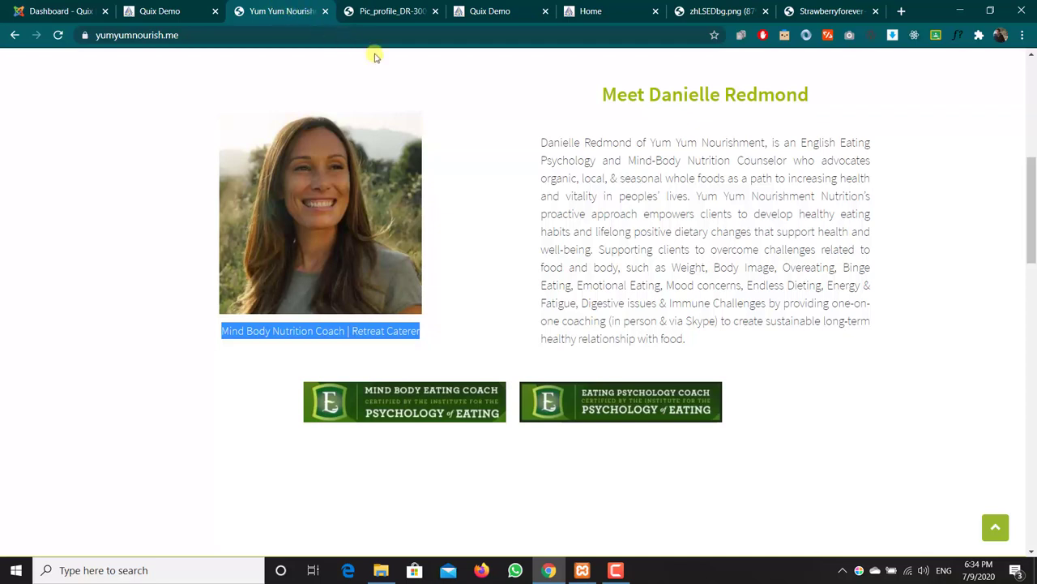
pyautogui.moveTo(541, 142); pyautogui.dragTo(716, 340)
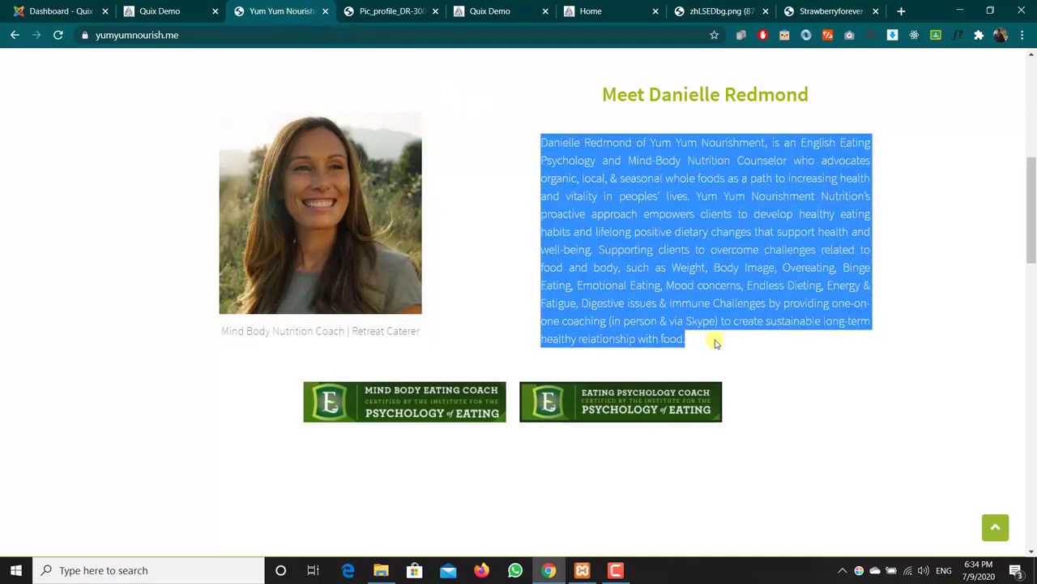
pyautogui.click(186, 7)
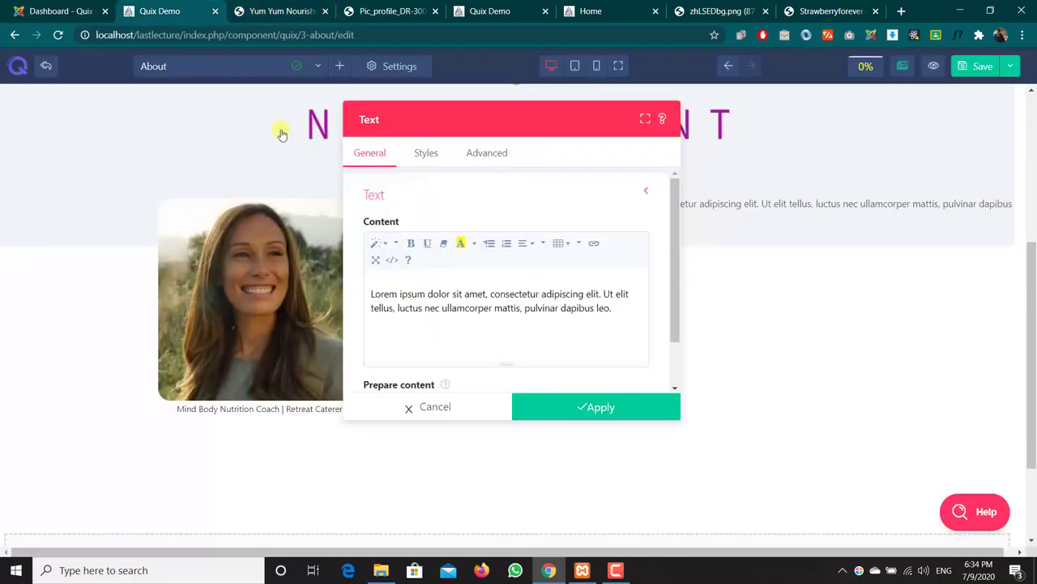
pyautogui.click(403, 297)
pyautogui.hotkey('ctrl', 'a')
pyautogui.hotkey('ctrl', 'v')
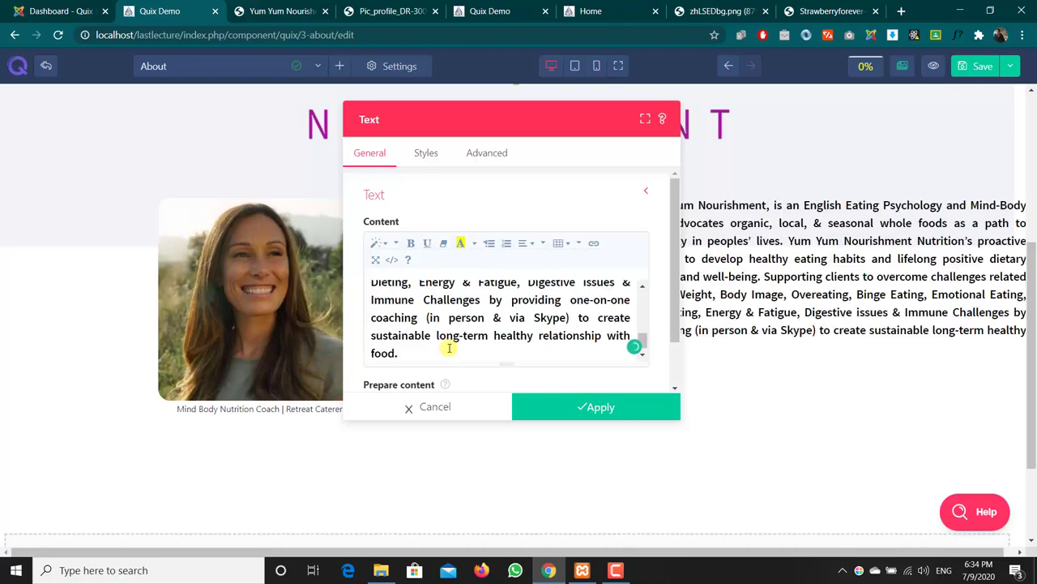
# Justify the bio paragraph using the editor toolbar's alignment dropdown.
pyautogui.scroll(5, 449, 348)
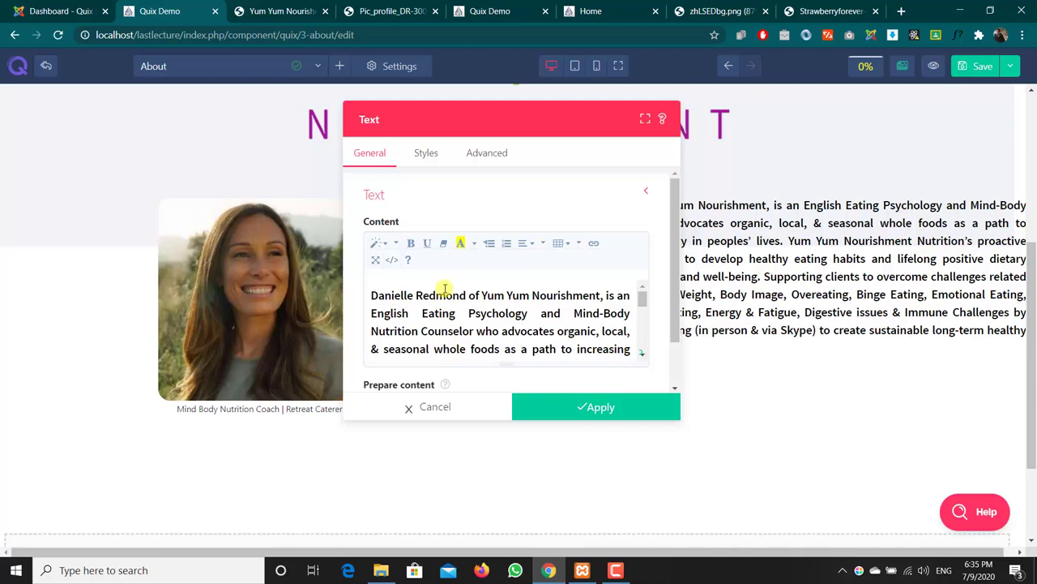
pyautogui.scroll(-5, 445, 290)
pyautogui.click(488, 243)
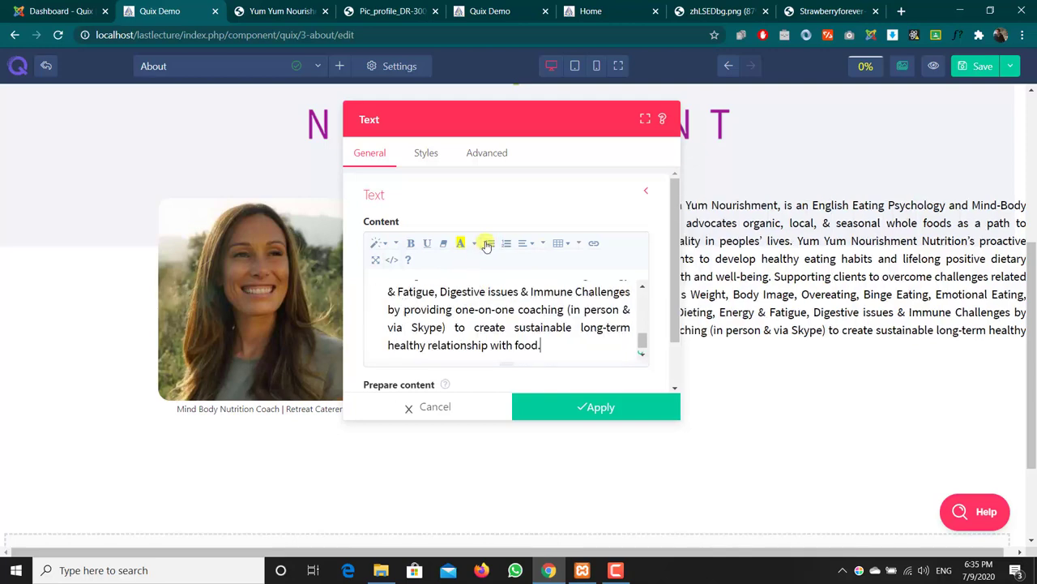
pyautogui.hotkey('ctrl', 'z')
pyautogui.hotkey('ctrl', 'z')
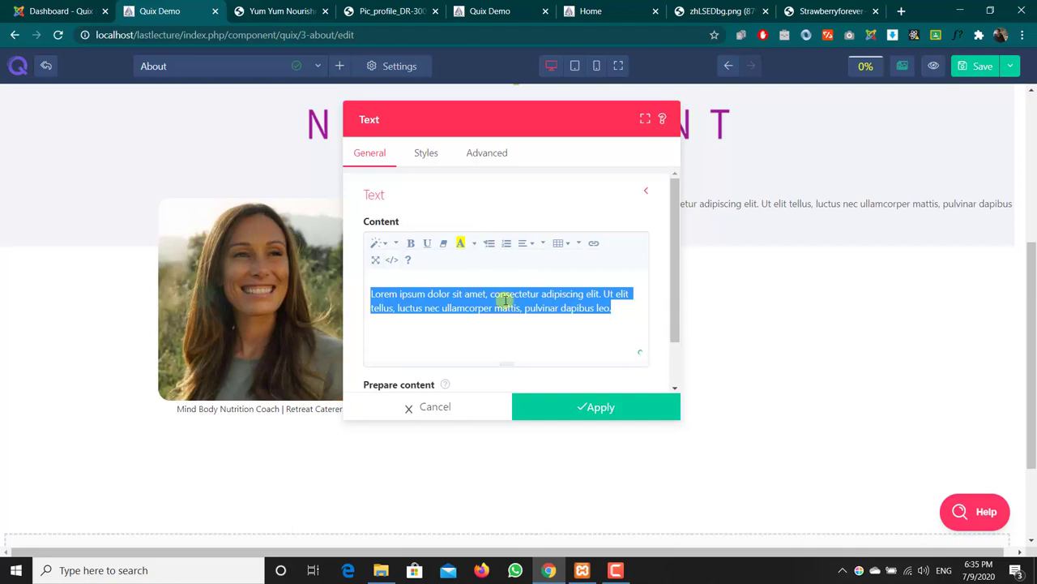
pyautogui.hotkey('ctrl', 'y')
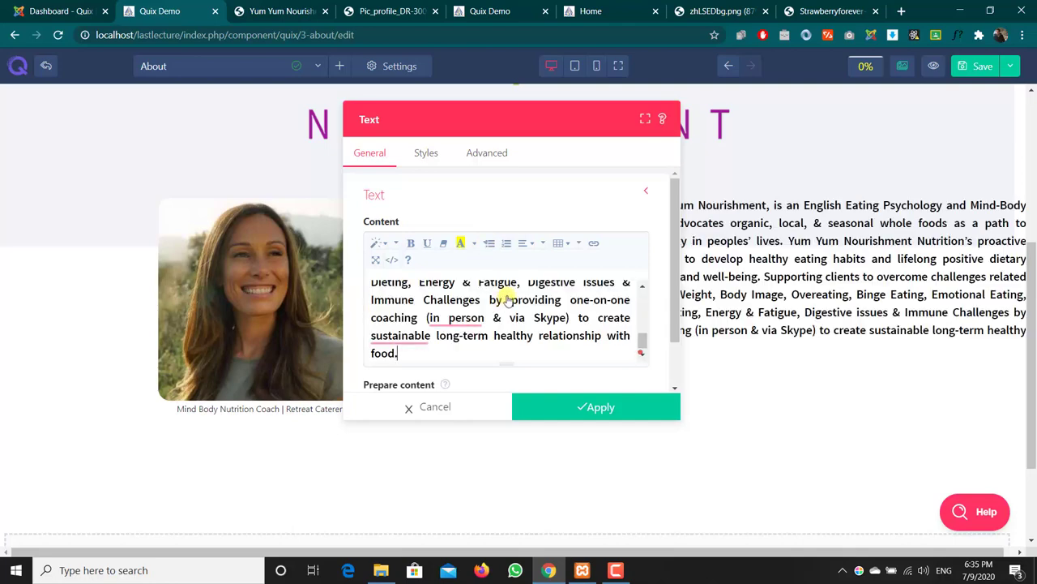
pyautogui.click(526, 242)
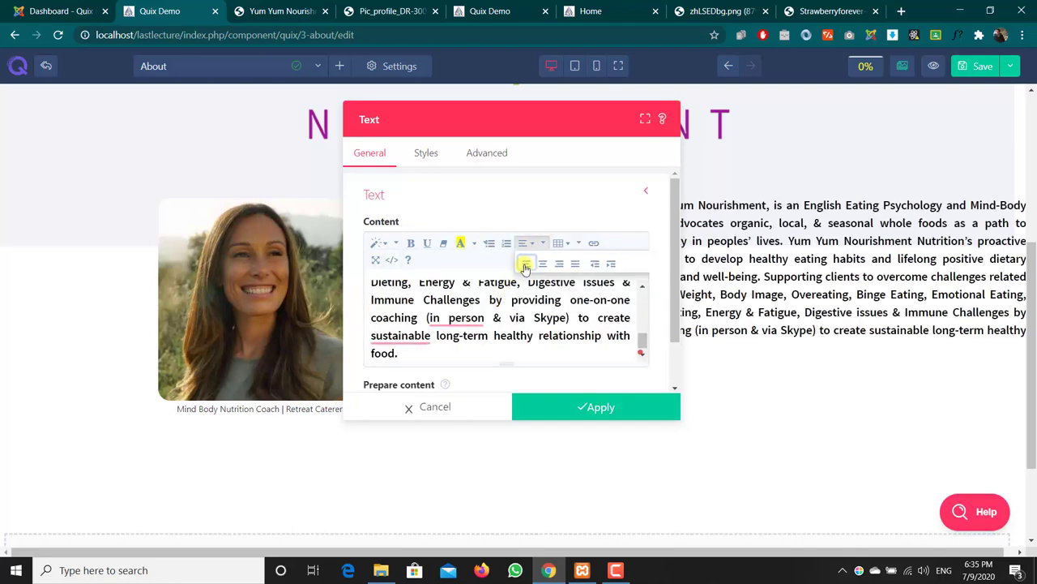
pyautogui.click(525, 265)
pyautogui.click(526, 242)
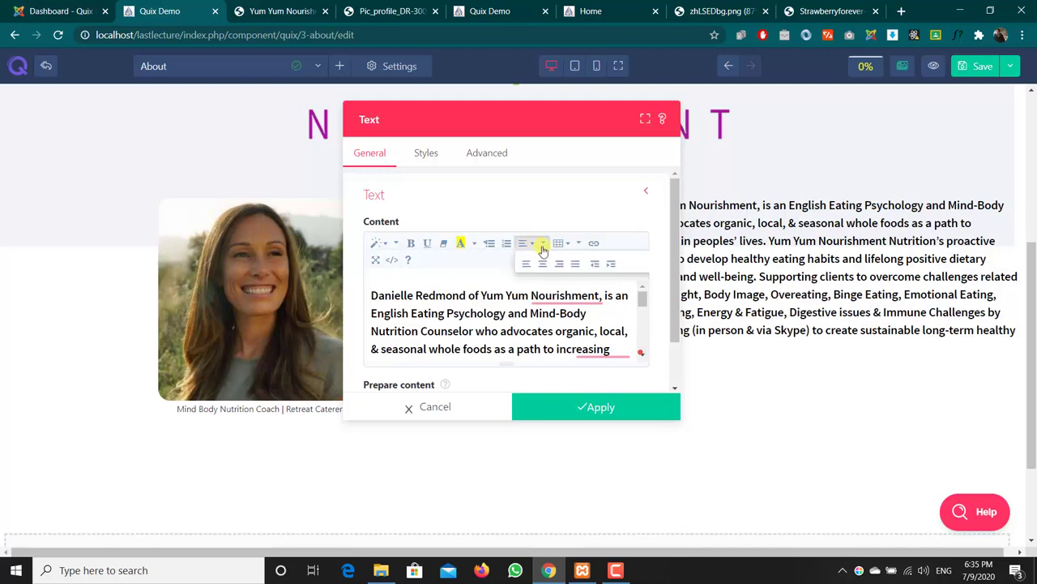
pyautogui.click(576, 266)
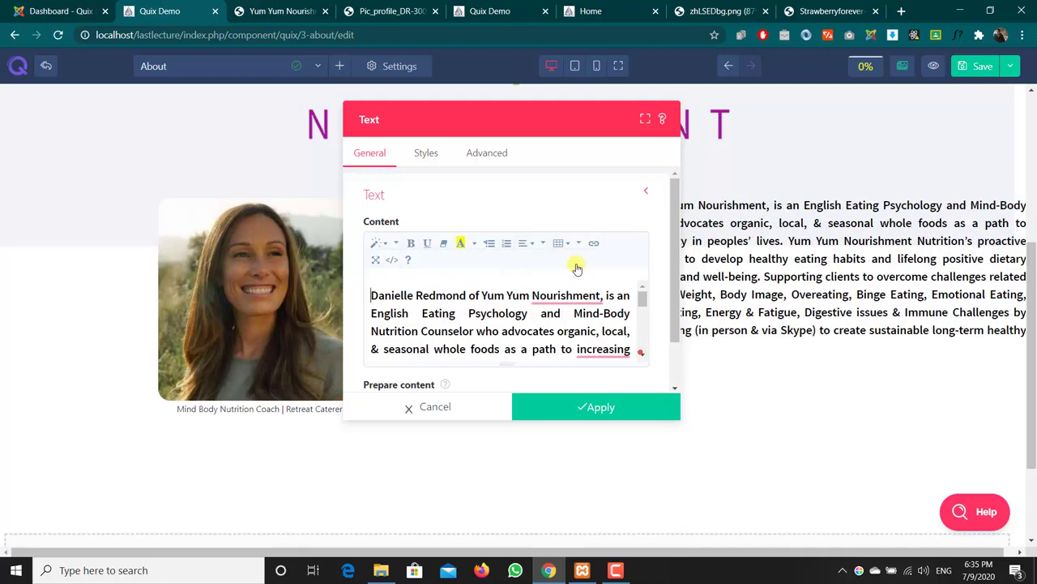
# Keep the Styles alignment at left and apply the text block changes.
pyautogui.click(426, 154)
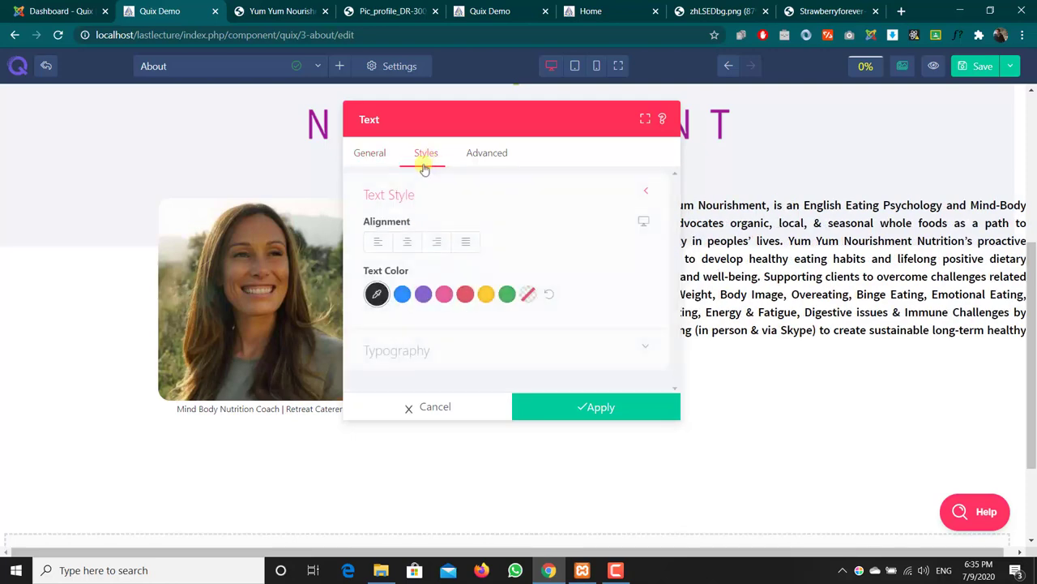
pyautogui.click(381, 243)
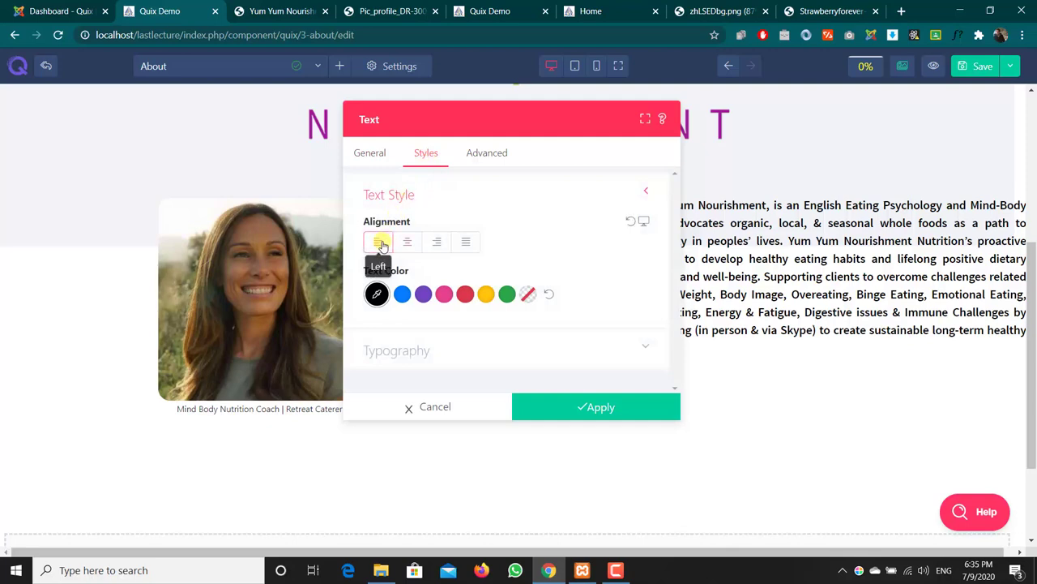
pyautogui.click(465, 241)
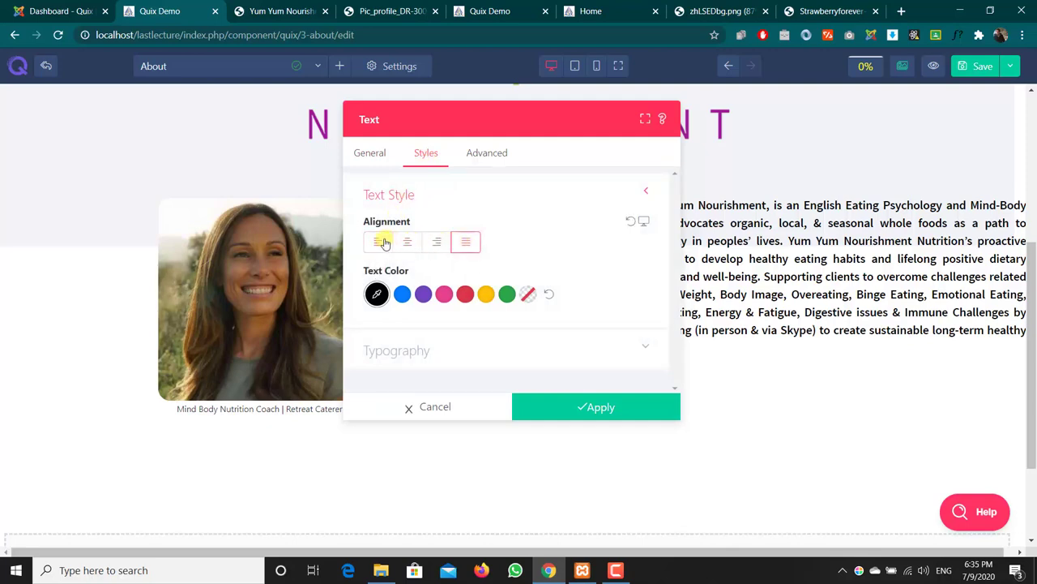
pyautogui.click(380, 242)
pyautogui.click(552, 407)
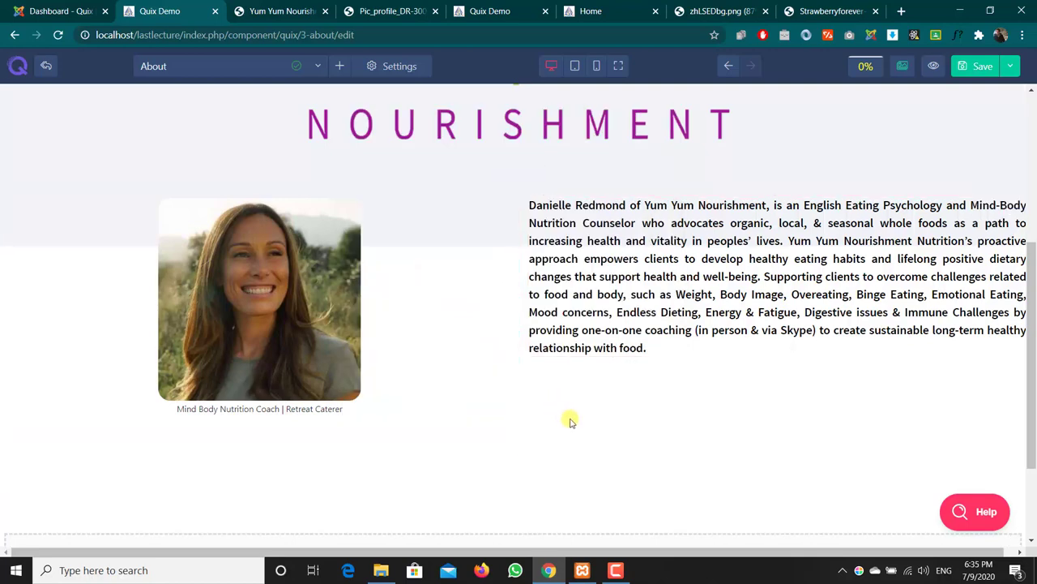
# Save the About page and compare the live page with the reference site.
pyautogui.moveTo(720, 553); pyautogui.dragTo(673, 550)
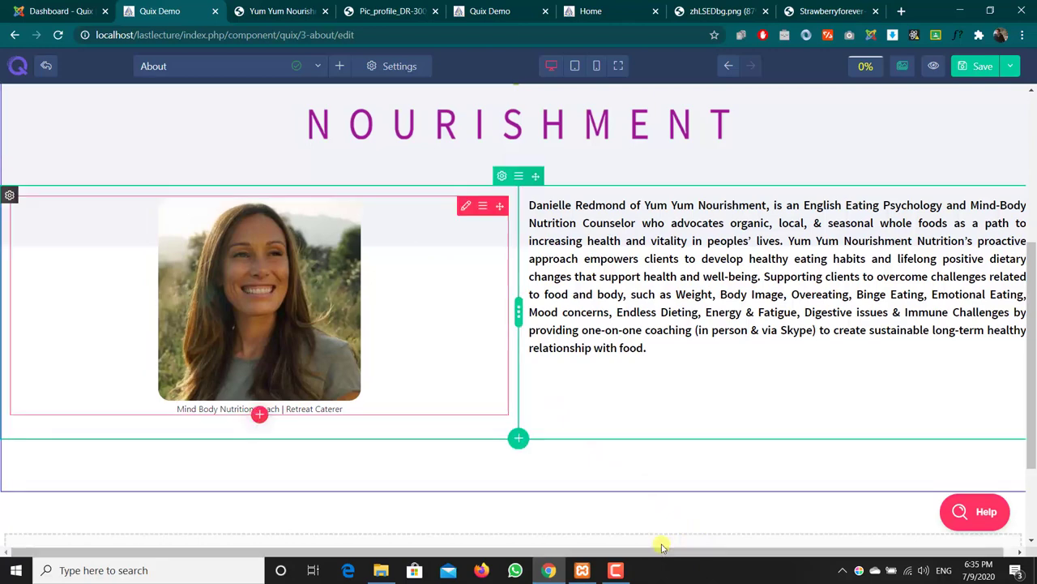
pyautogui.click(961, 68)
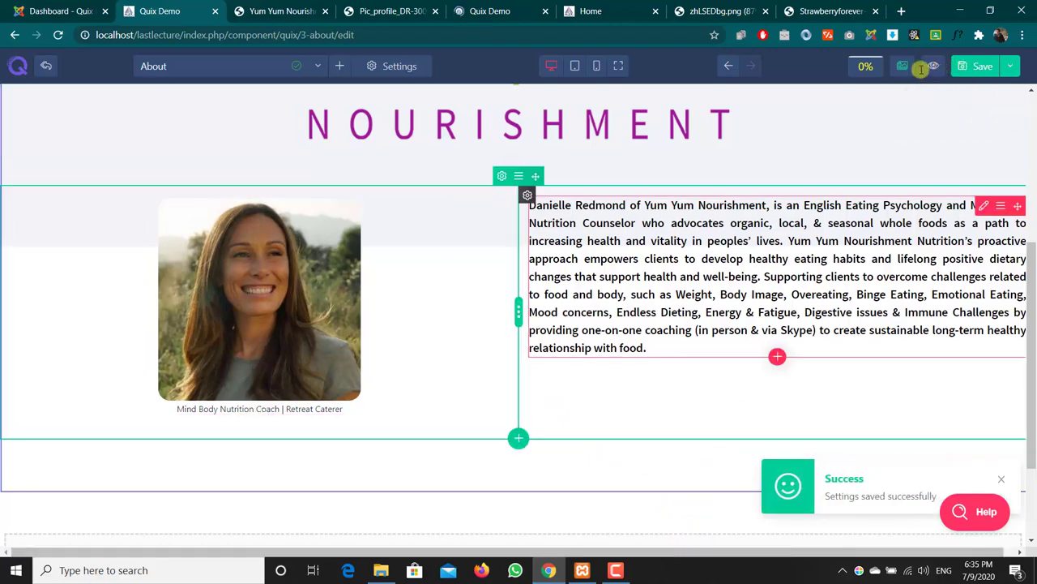
pyautogui.click(506, 5)
pyautogui.scroll(-5, 526, 300)
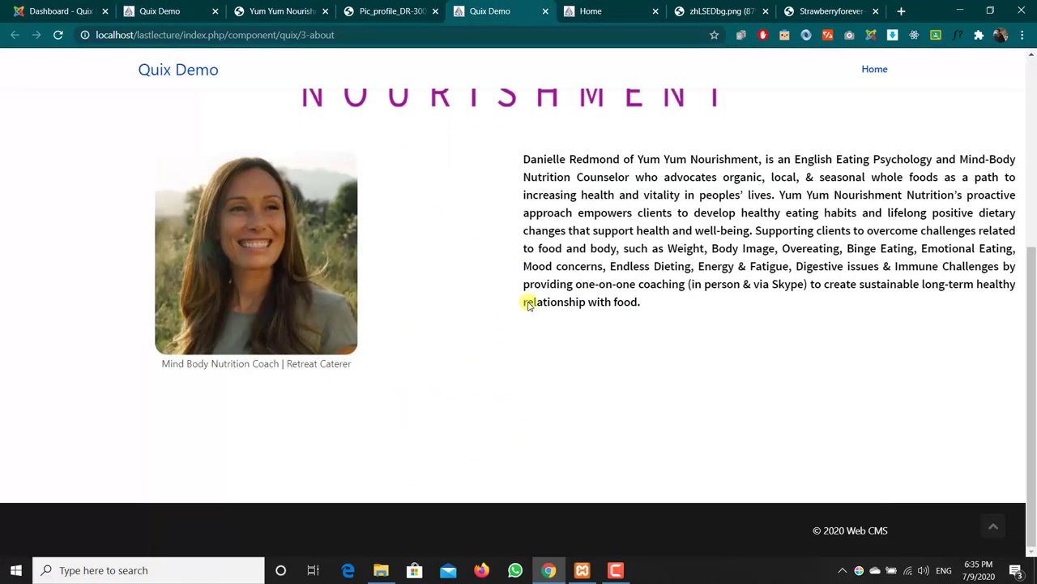
pyautogui.scroll(2, 528, 297)
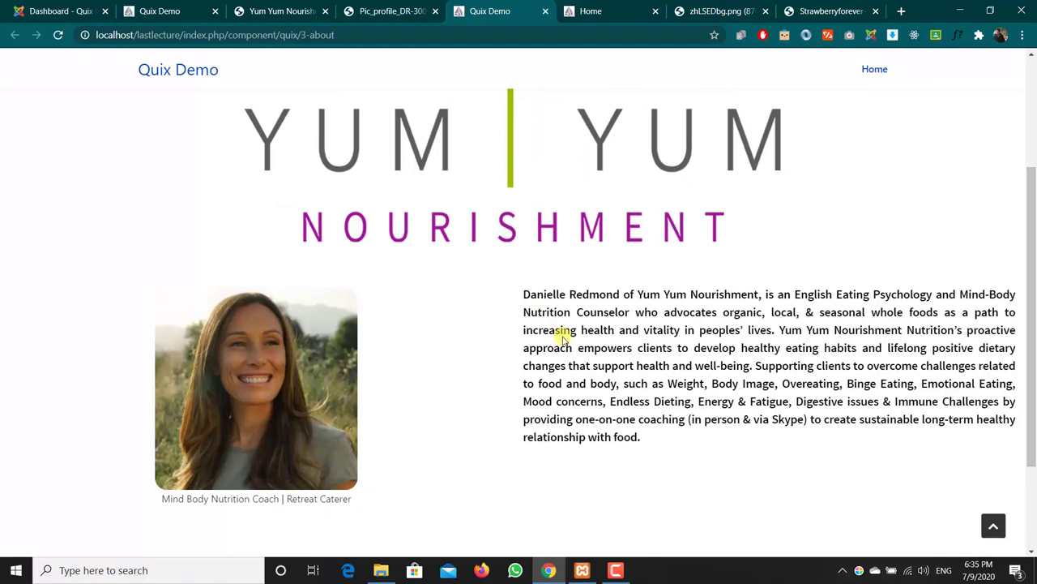
pyautogui.click(428, 5)
pyautogui.click(501, 6)
pyautogui.click(278, 6)
pyautogui.click(162, 8)
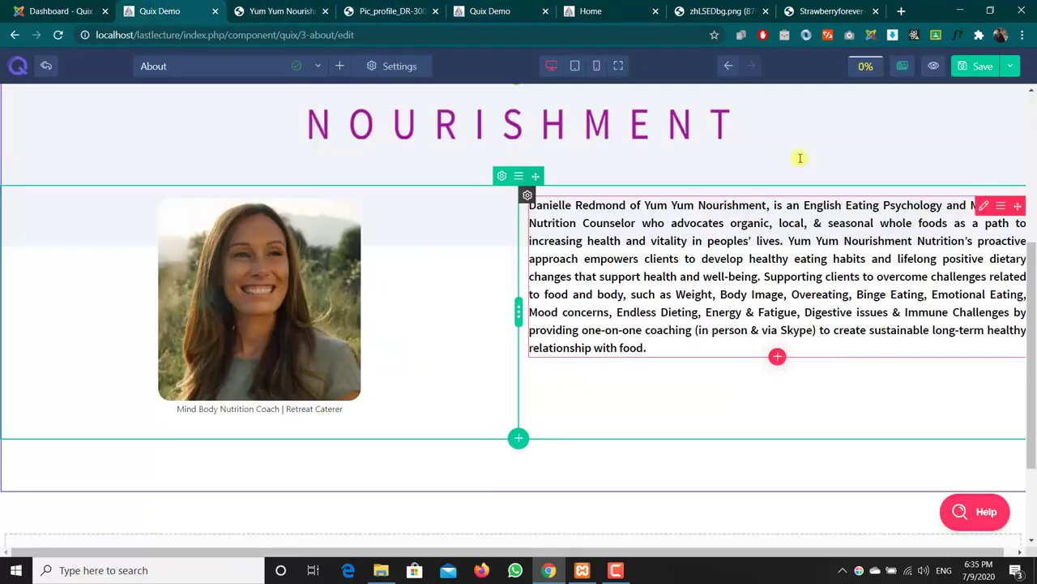
# Open the bio text block's settings and review its typography styles.
pyautogui.click(980, 206)
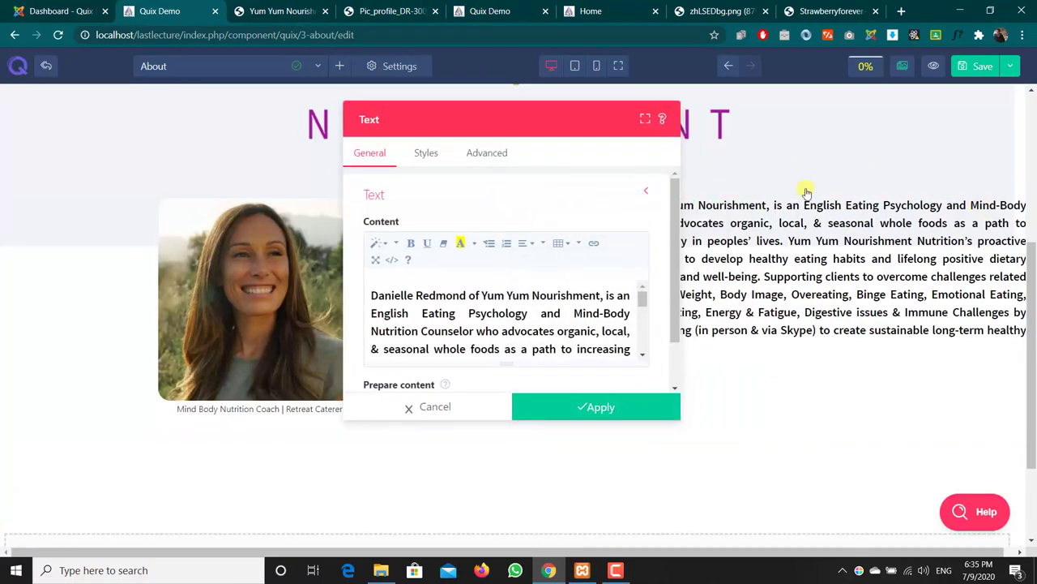
pyautogui.click(428, 154)
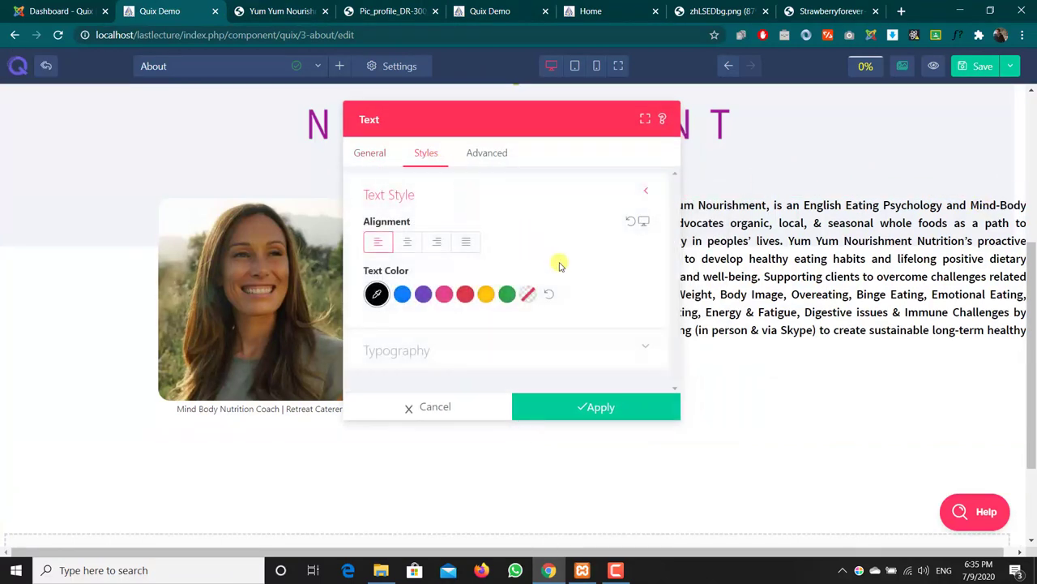
pyautogui.click(554, 354)
pyautogui.scroll(-5, 551, 297)
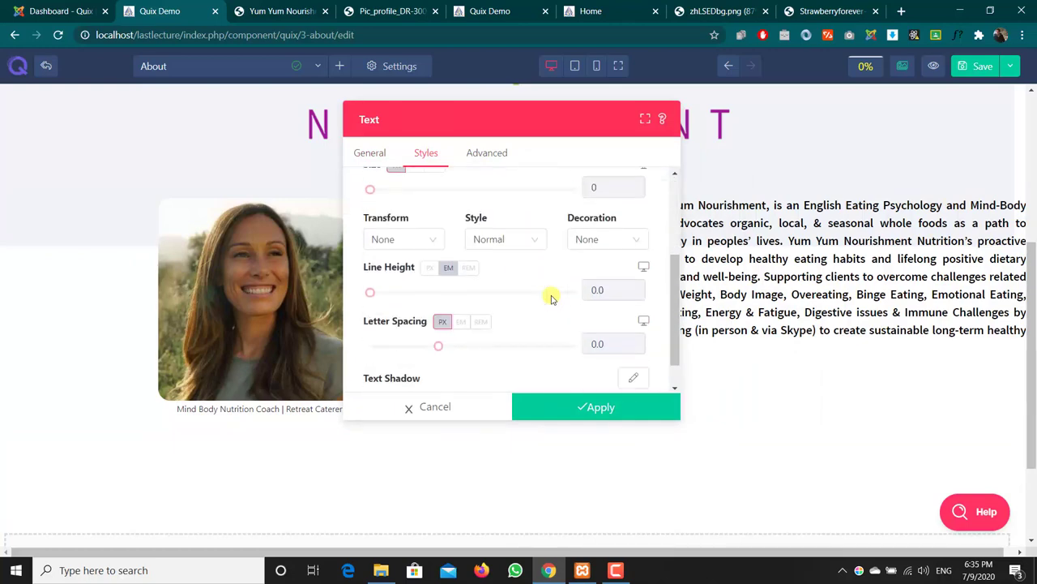
pyautogui.scroll(2, 551, 297)
pyautogui.scroll(-2, 484, 295)
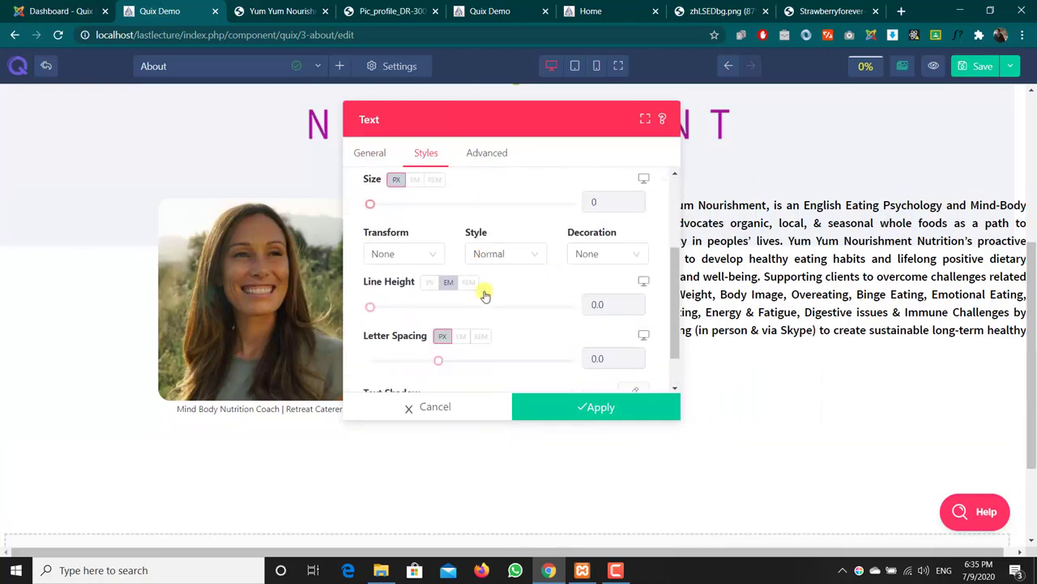
pyautogui.scroll(5, 484, 294)
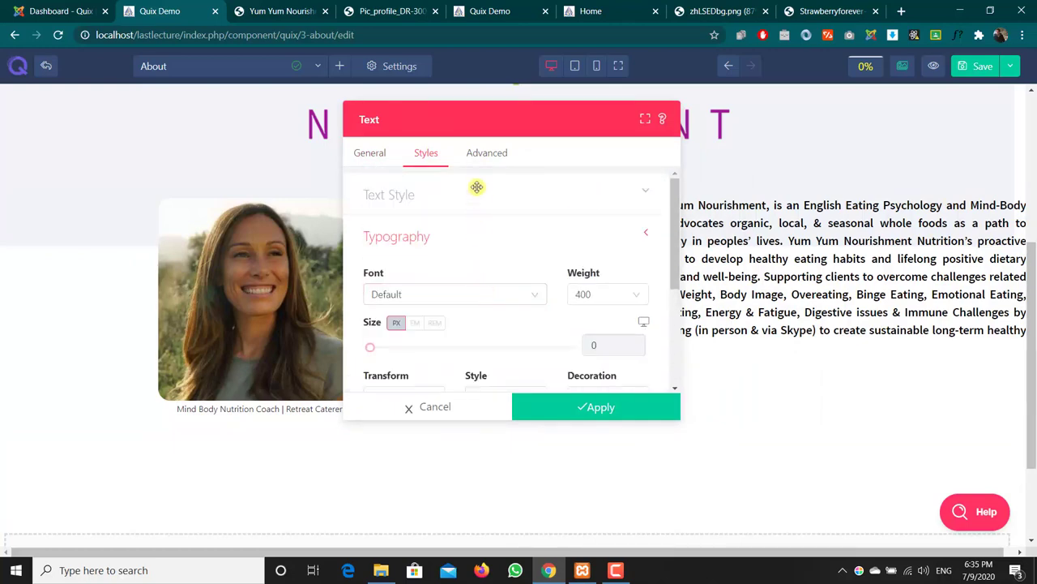
# Try several right padding values in the text block's spacing settings.
pyautogui.click(478, 158)
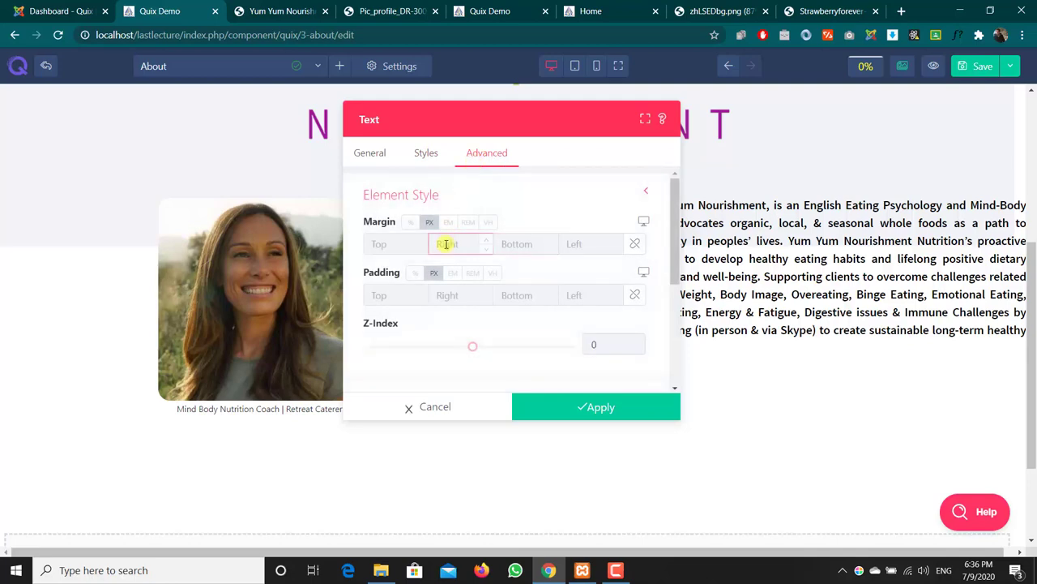
pyautogui.click(480, 294)
pyautogui.write('7')
pyautogui.press('BackSpace')
pyautogui.write('18')
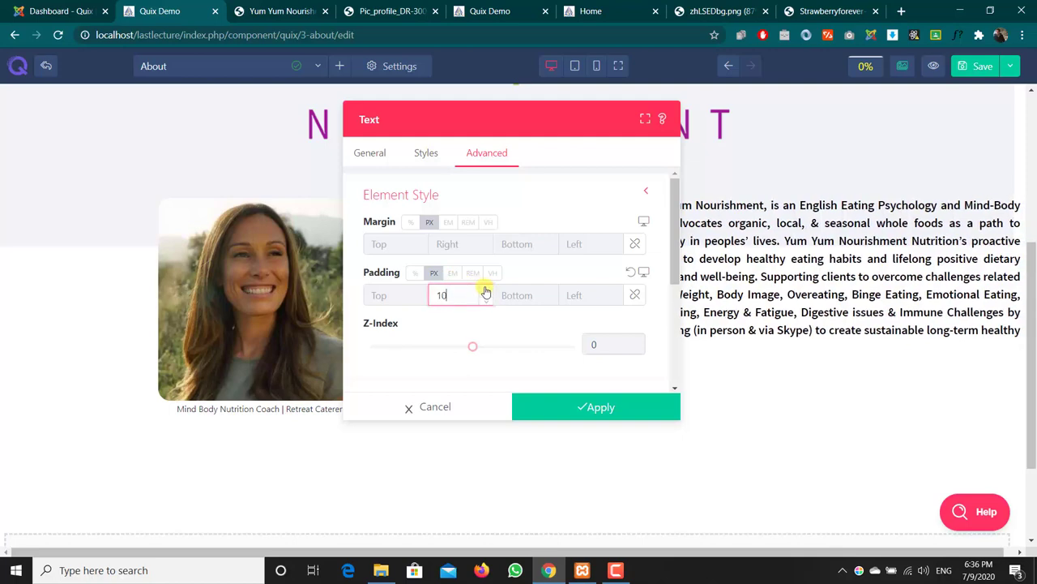
pyautogui.click(486, 290)
pyautogui.click(486, 290)
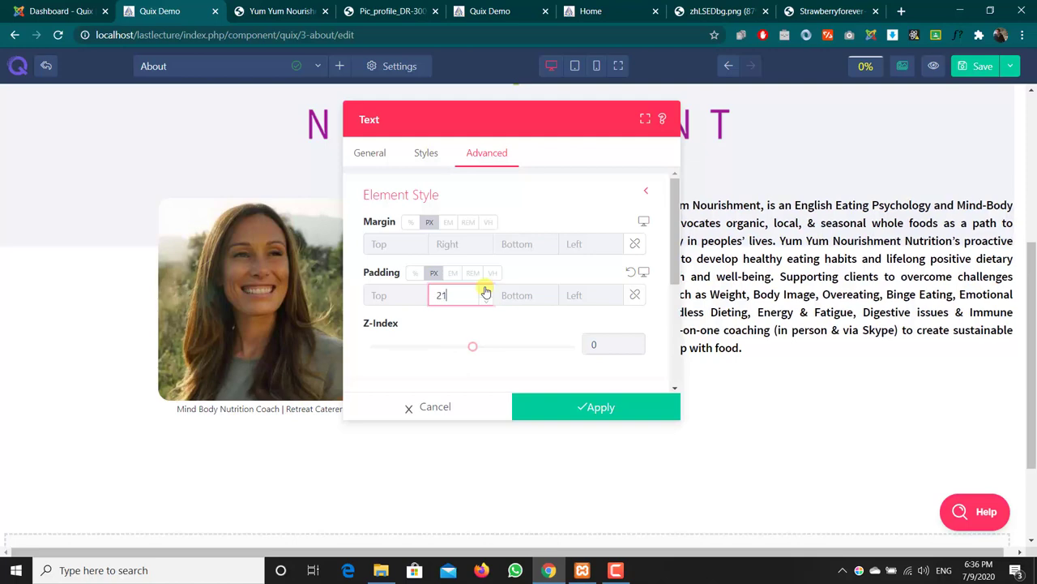
pyautogui.click(486, 290)
pyautogui.click(486, 290)
pyautogui.click(487, 291)
pyautogui.click(486, 290)
pyautogui.click(487, 290)
pyautogui.doubleClick(474, 292)
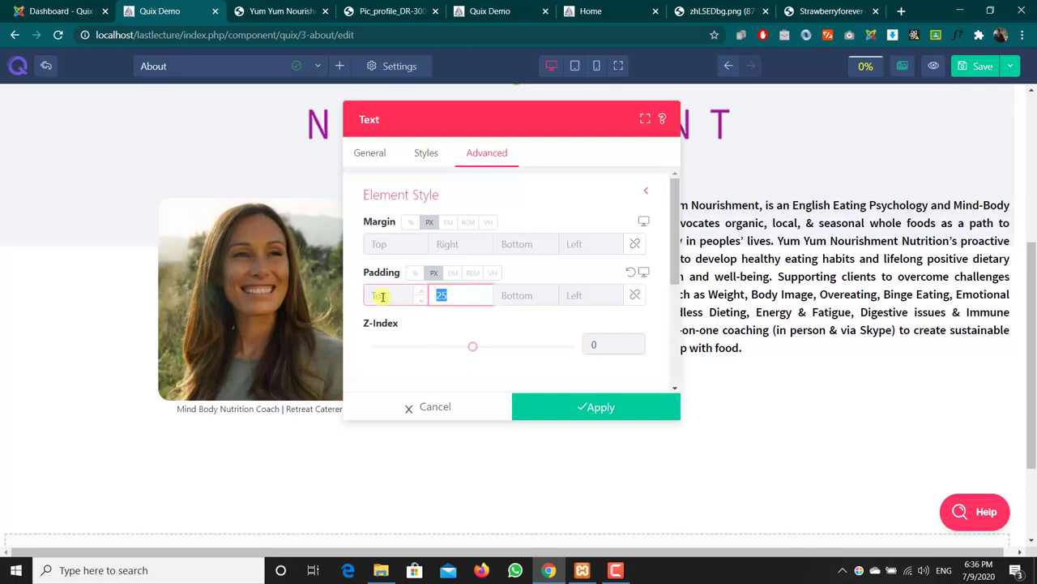
pyautogui.write('40')
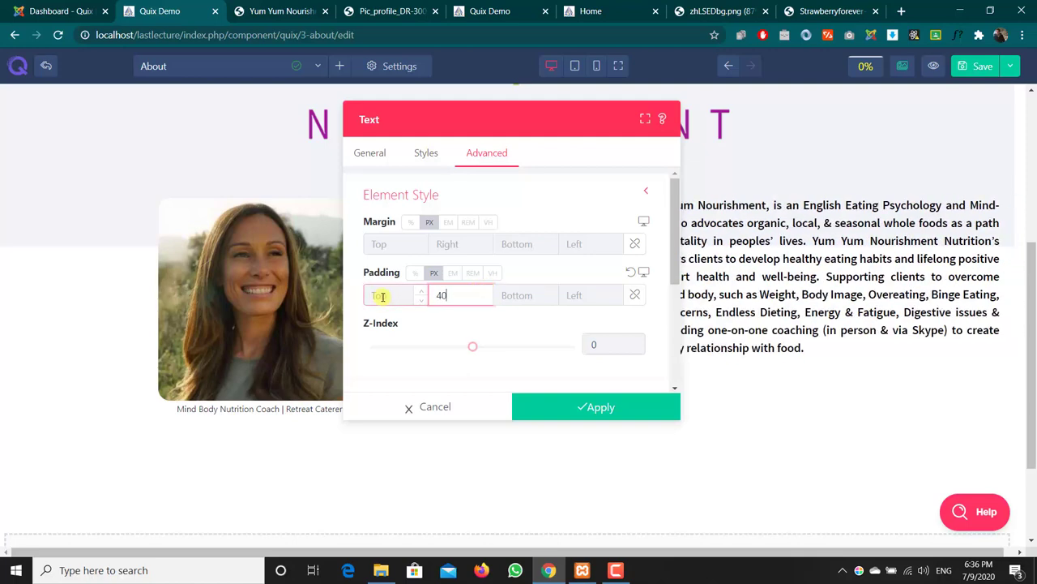
pyautogui.write('60')
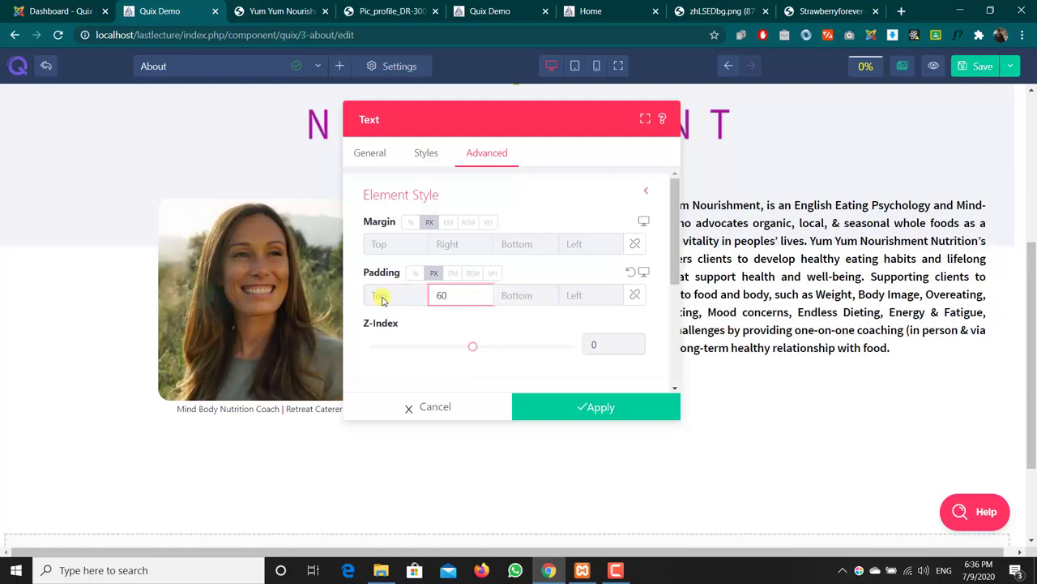
# Set the right padding to 80 px, apply it, and save the page.
pyautogui.moveTo(457, 123); pyautogui.dragTo(299, 111)
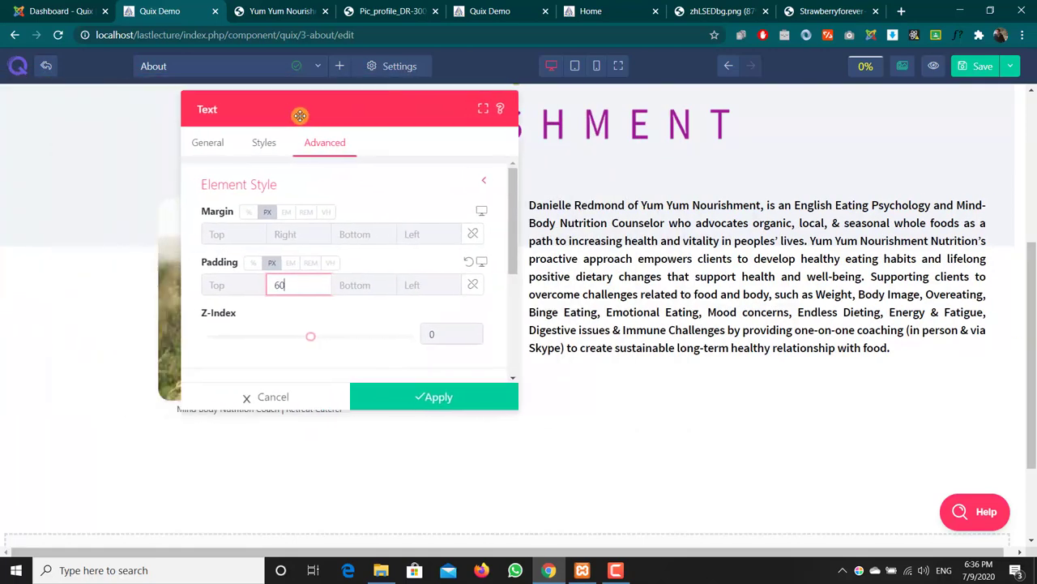
pyautogui.hotkey('ctrl', 'a')
pyautogui.write('80')
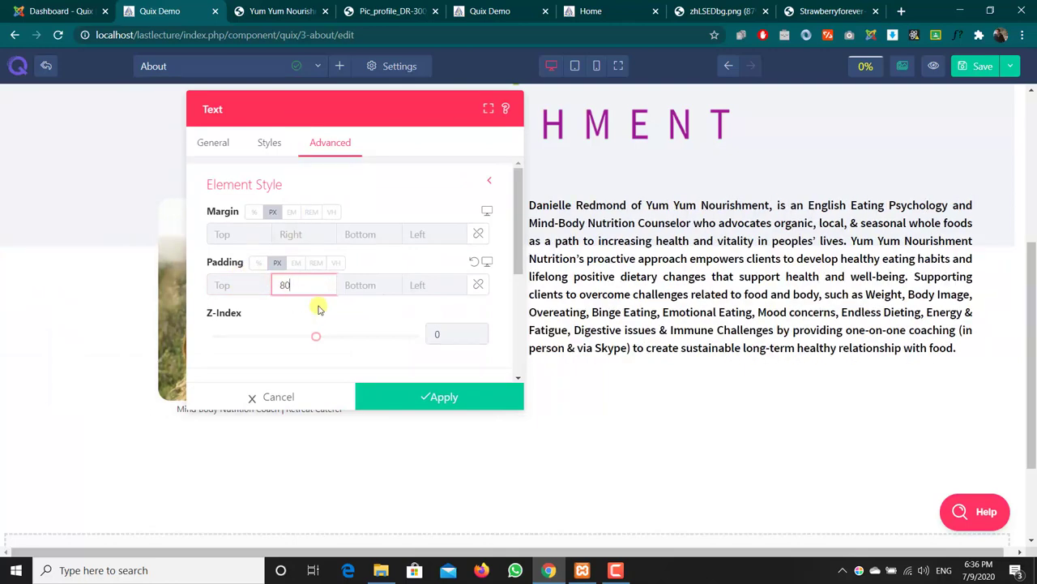
pyautogui.scroll(-5, 319, 308)
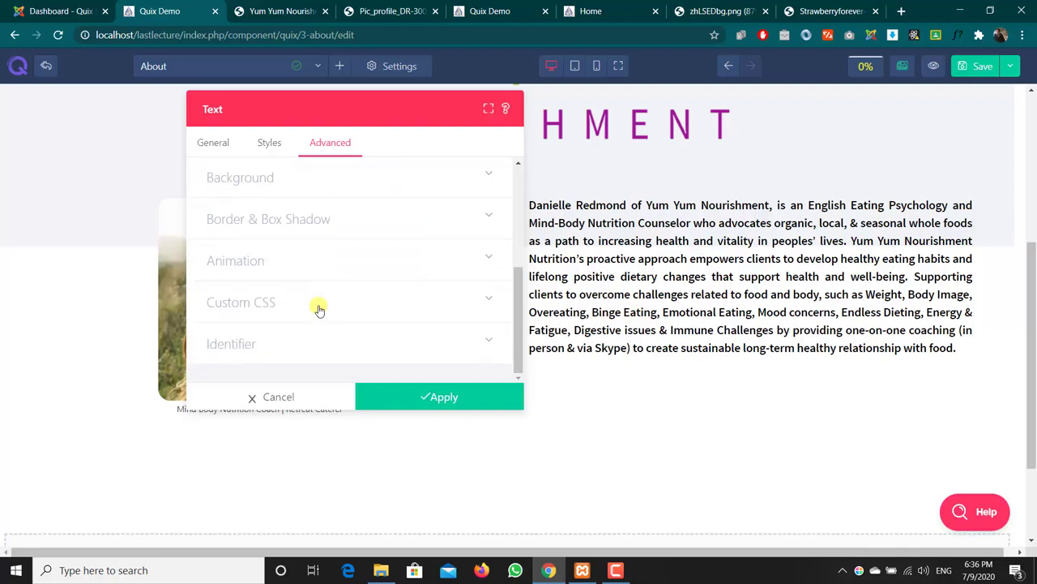
pyautogui.click(421, 399)
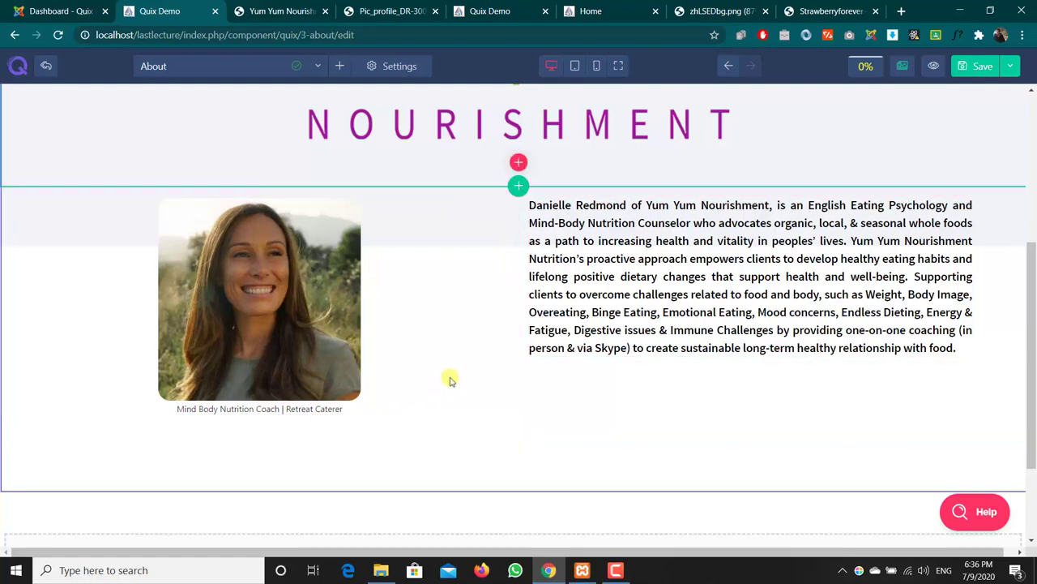
pyautogui.click(970, 65)
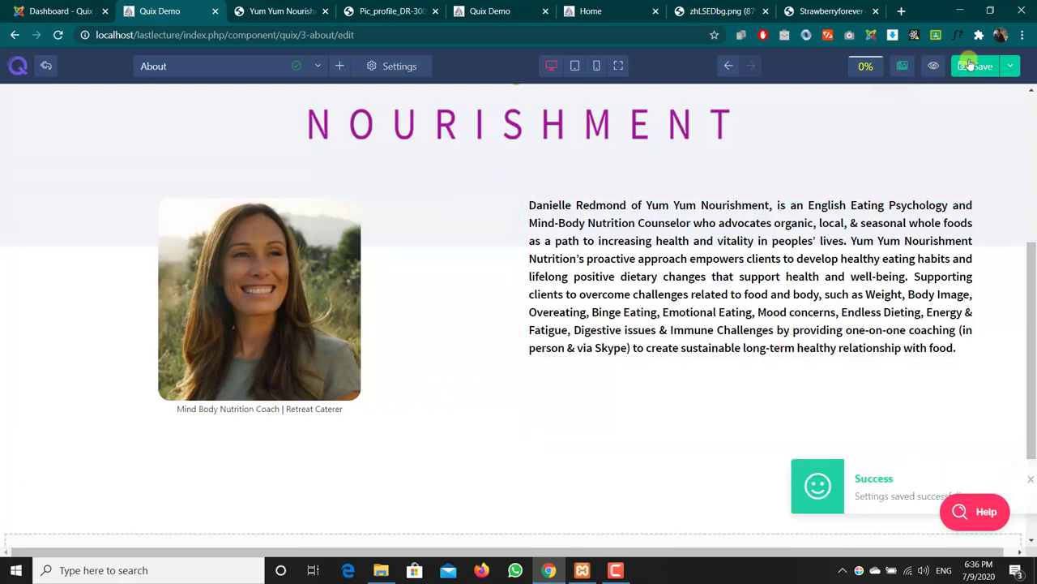
pyautogui.click(936, 71)
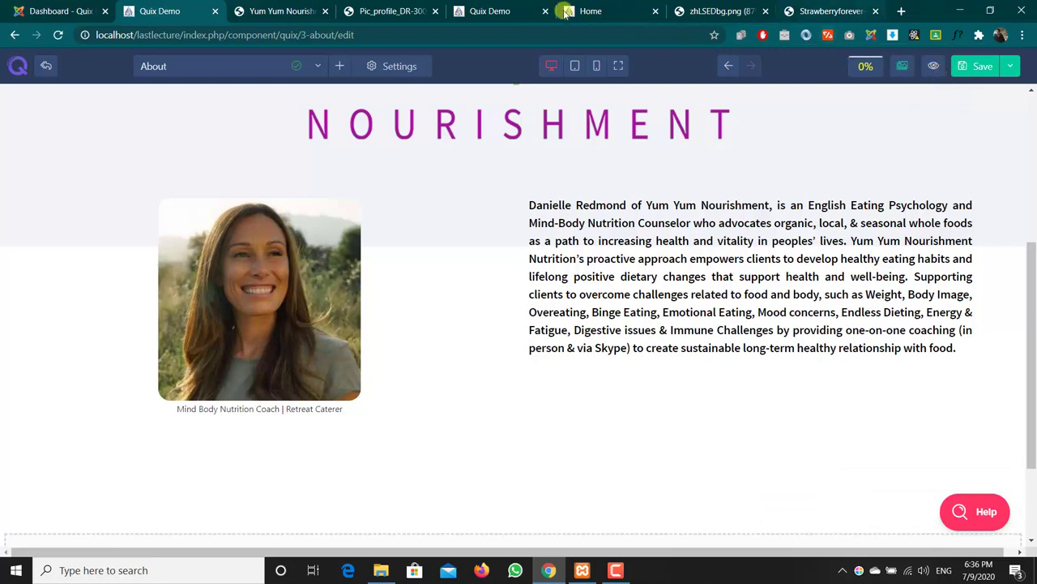
pyautogui.click(503, 7)
pyautogui.scroll(-4, 558, 146)
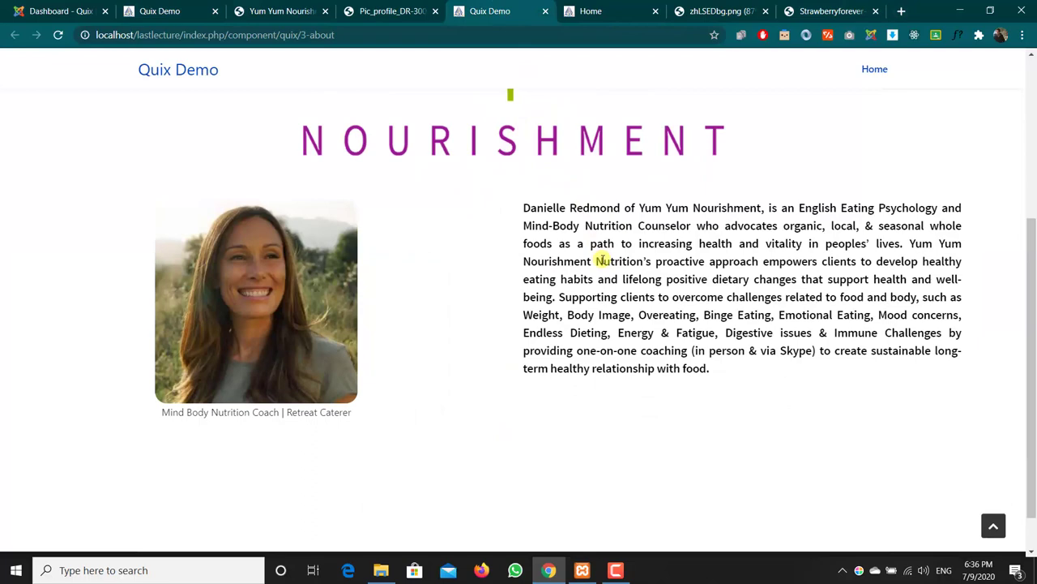
pyautogui.click(402, 7)
pyautogui.click(296, 6)
pyautogui.click(200, 5)
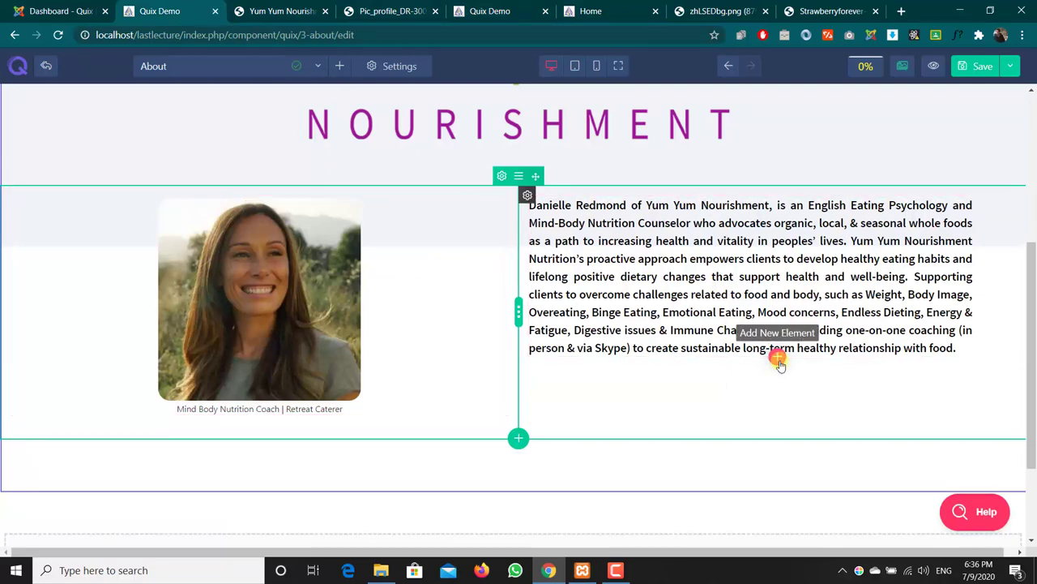
# Add a Heading element to the text column and select its placeholder title.
pyautogui.click(778, 359)
pyautogui.write('Text')
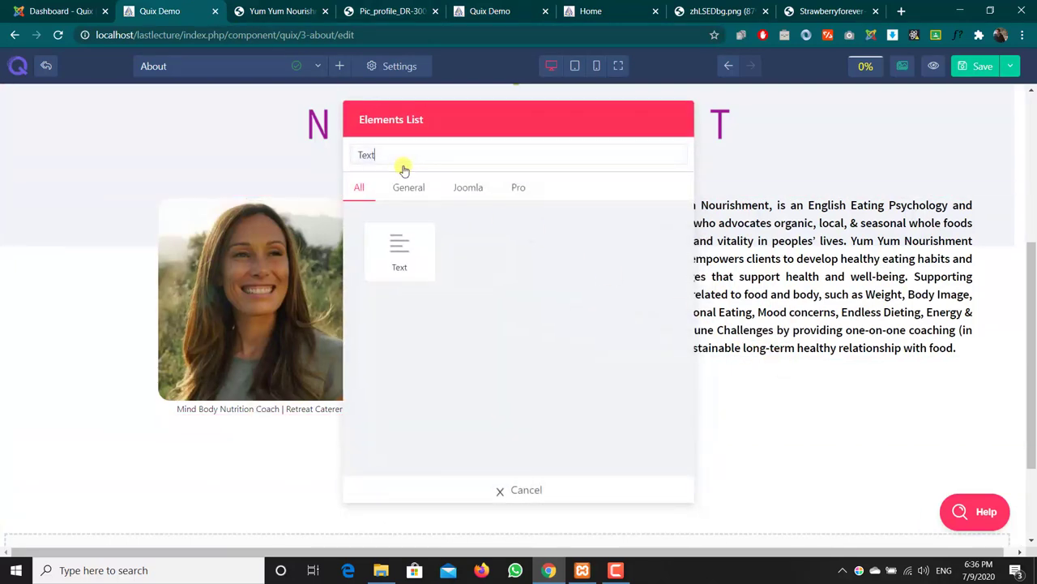
pyautogui.press('BackSpace')
pyautogui.press('BackSpace')
pyautogui.press('BackSpace')
pyautogui.press('BackSpace')
pyautogui.write('Headin')
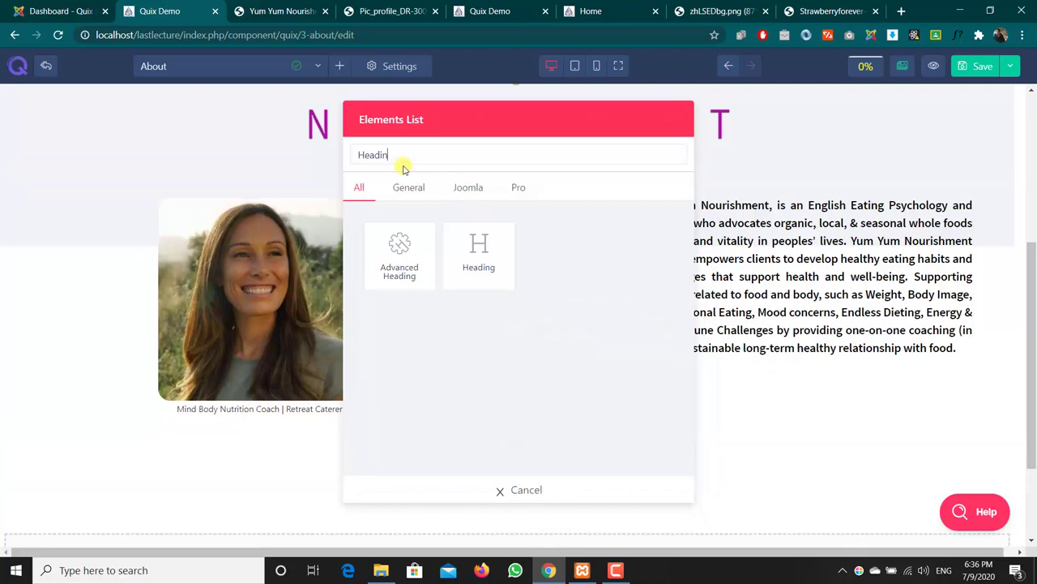
pyautogui.click(459, 271)
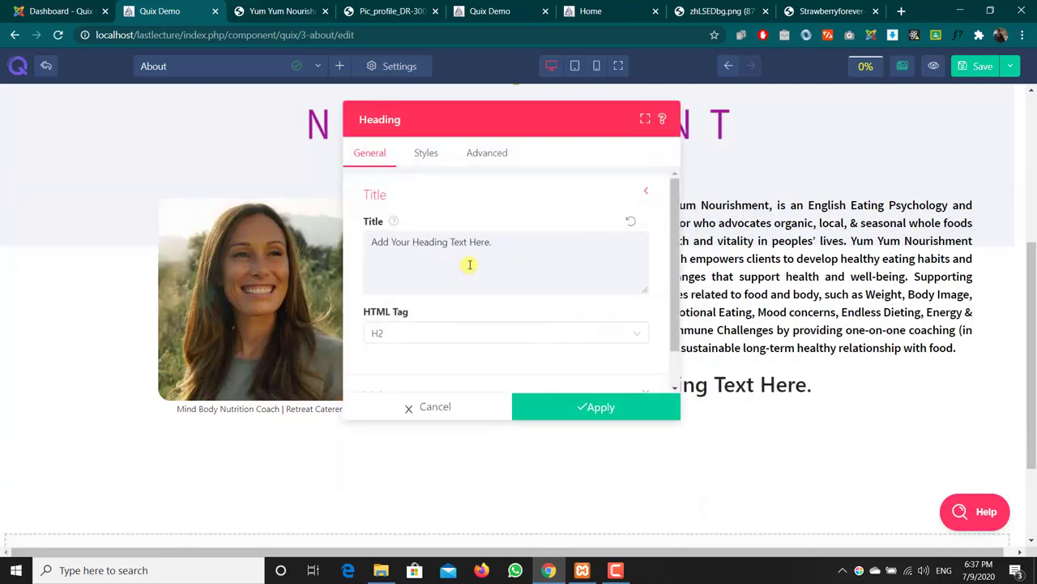
pyautogui.click(469, 264)
pyautogui.hotkey('ctrl', 'a')
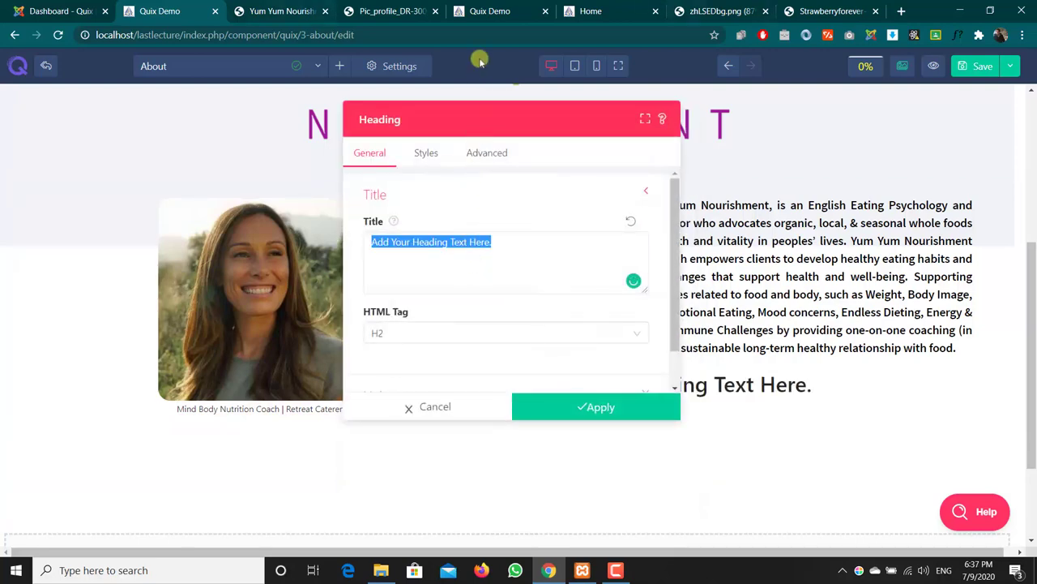
# Paste the reference site's 'Meet' heading into the title and apply it.
pyautogui.click(484, 10)
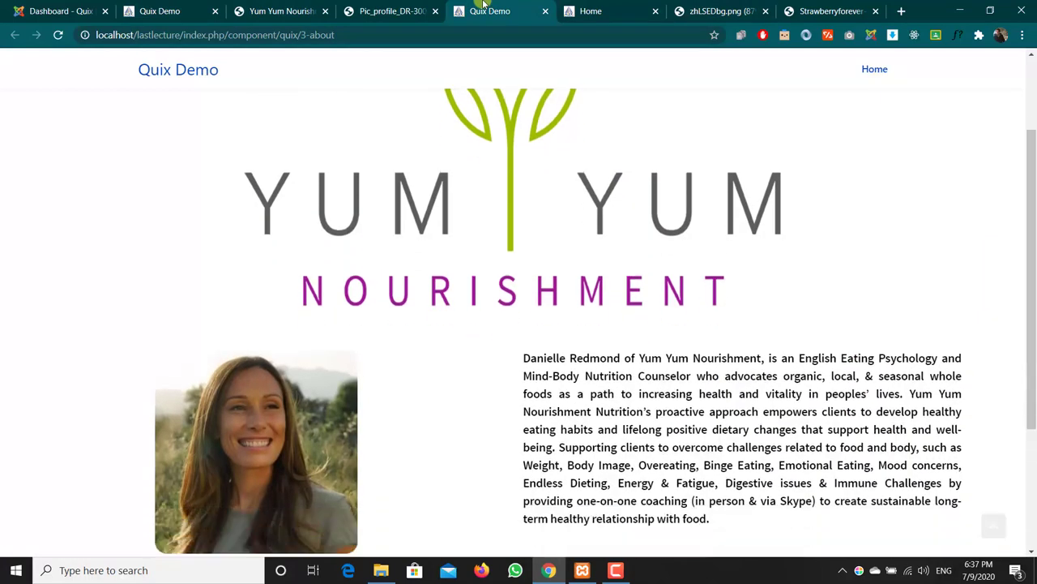
pyautogui.click(284, 10)
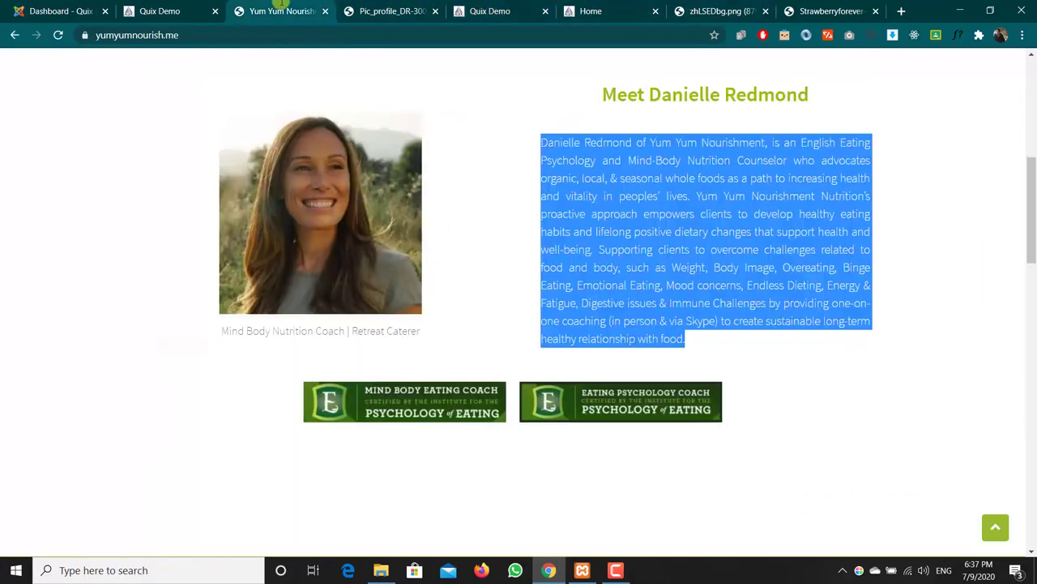
pyautogui.moveTo(594, 95); pyautogui.dragTo(823, 103)
pyautogui.hotkey('ctrl', 'c')
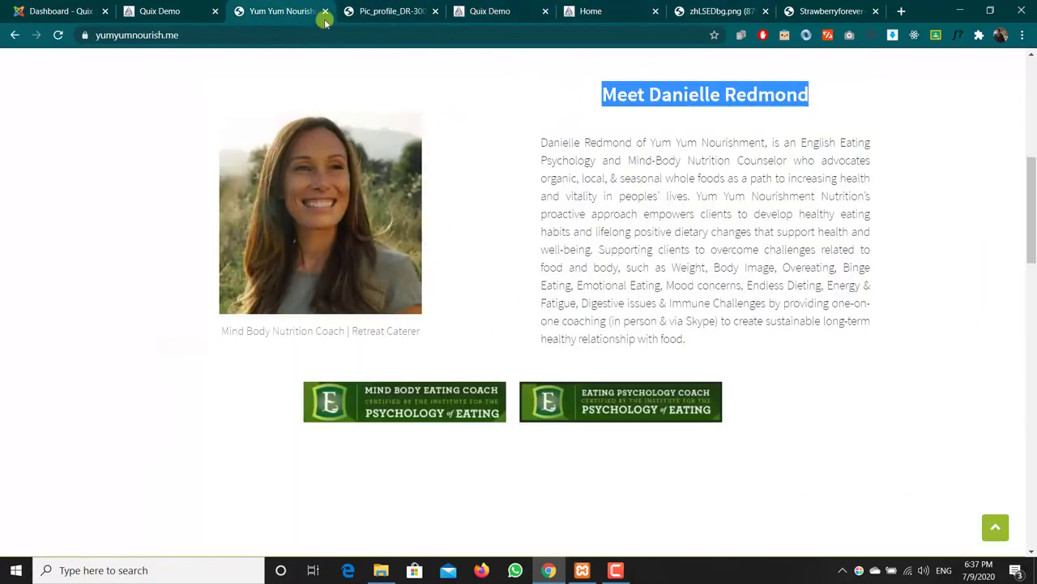
pyautogui.click(205, 5)
pyautogui.hotkey('ctrl', 'v')
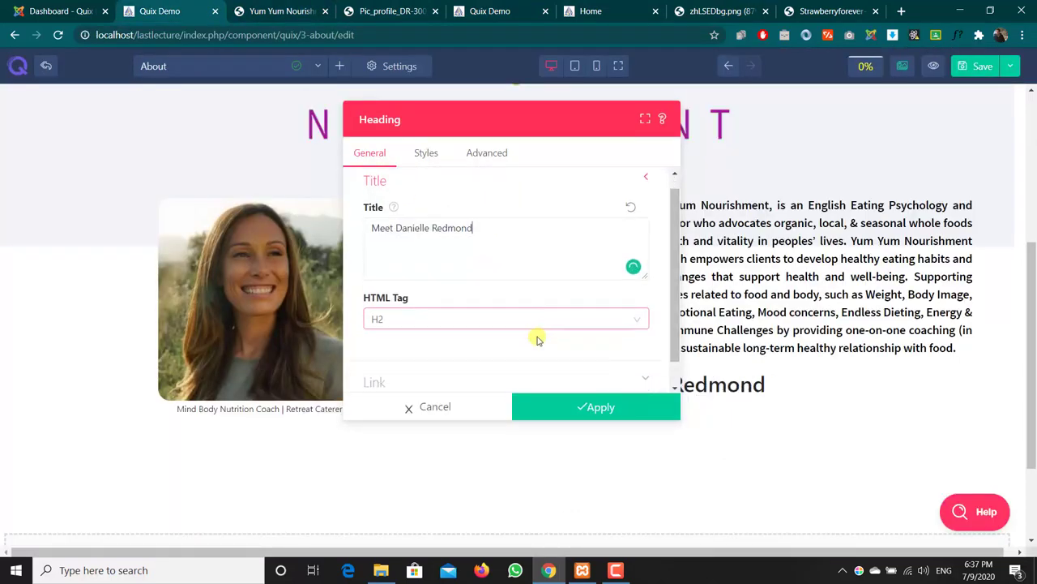
pyautogui.scroll(-1, 535, 338)
pyautogui.scroll(1, 537, 339)
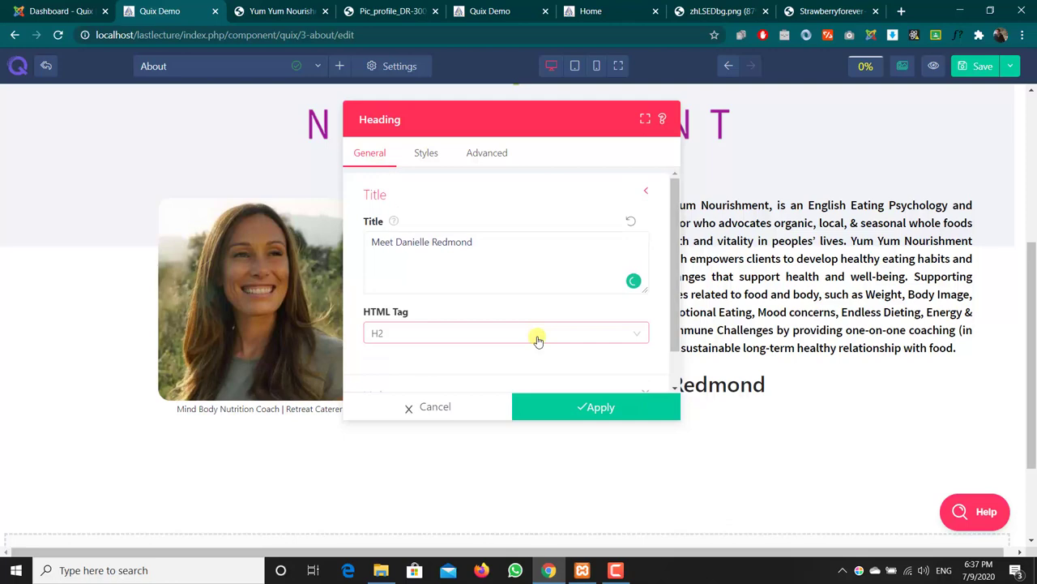
pyautogui.click(552, 407)
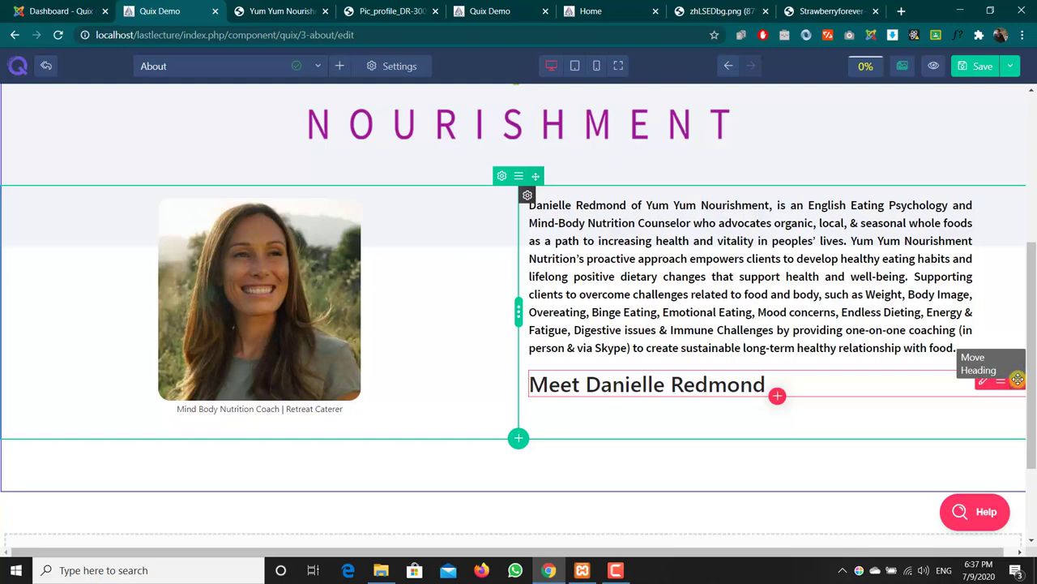
# Move the heading above the bio paragraph and centre-align it.
pyautogui.moveTo(1018, 379); pyautogui.dragTo(784, 211)
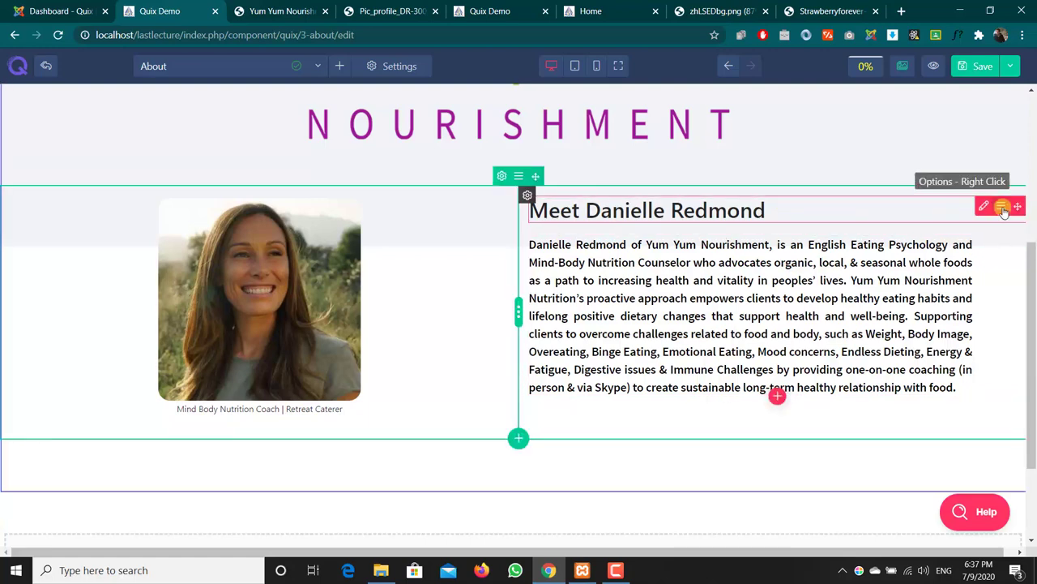
pyautogui.click(1003, 209)
pyautogui.click(969, 242)
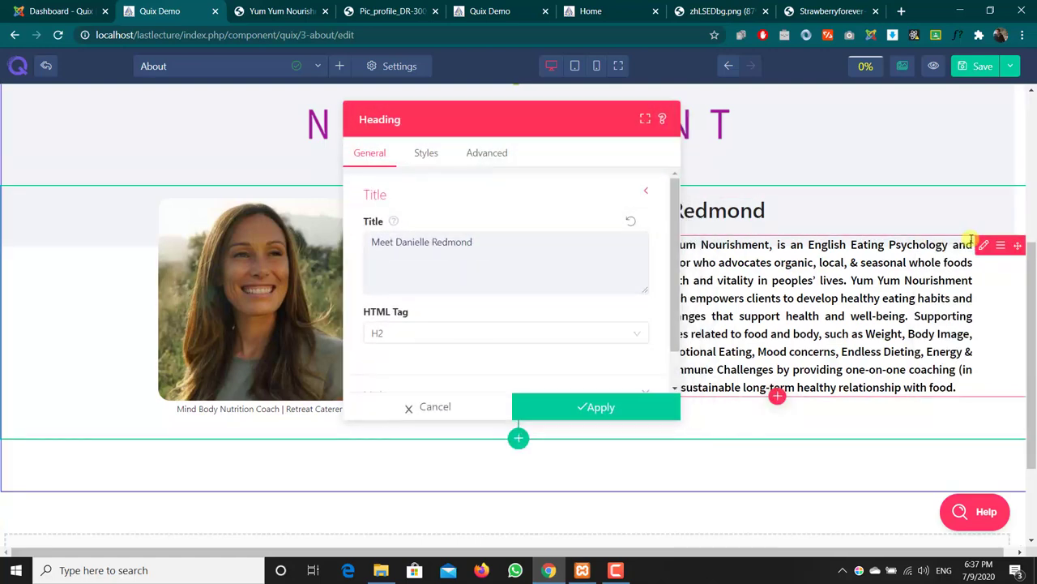
pyautogui.click(428, 152)
pyautogui.click(410, 242)
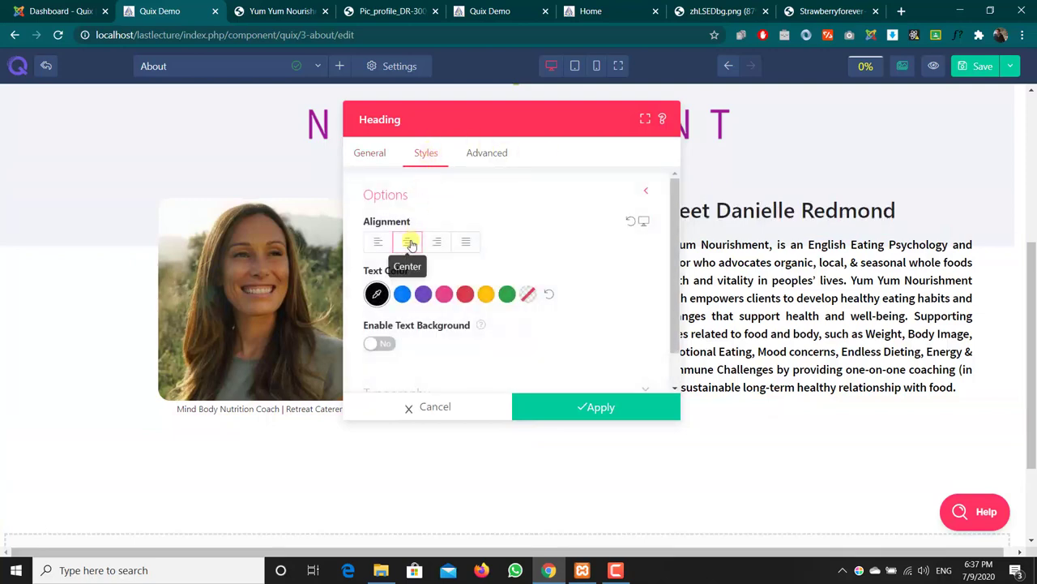
pyautogui.click(595, 402)
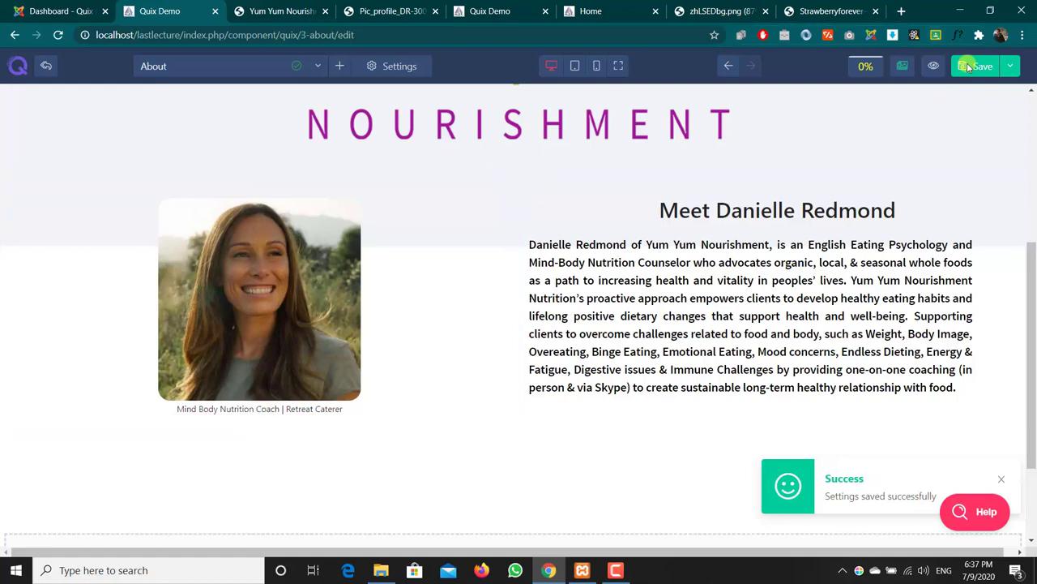
# Check the centred heading on the live About page against the reference site.
pyautogui.click(506, 8)
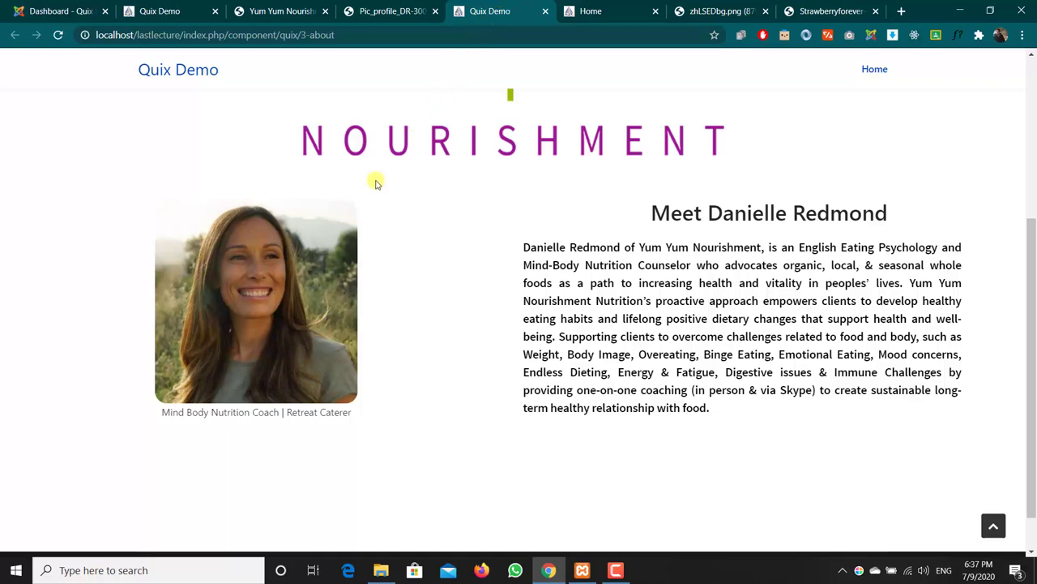
pyautogui.scroll(4, 375, 184)
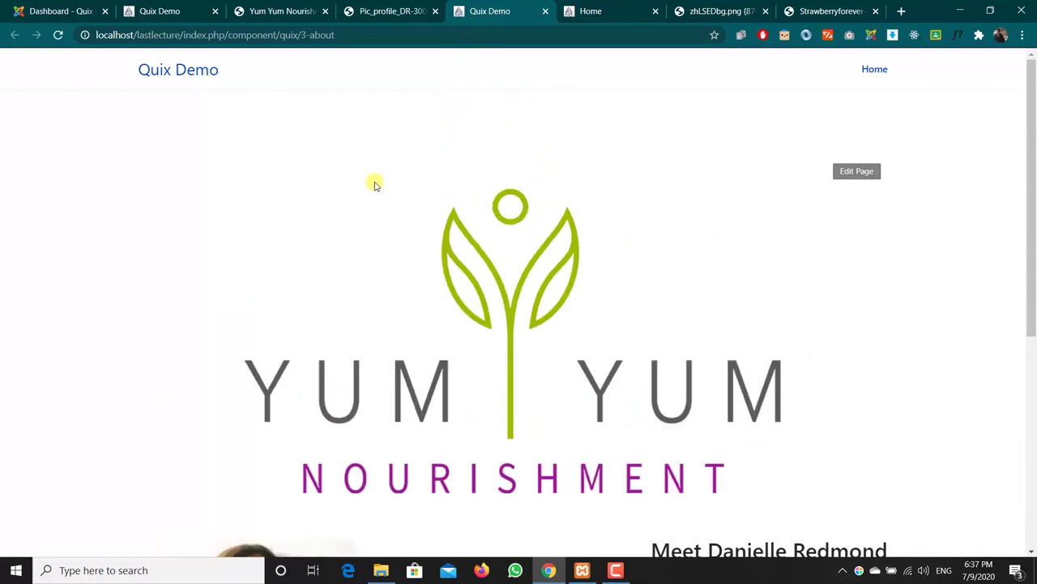
pyautogui.scroll(-2, 375, 184)
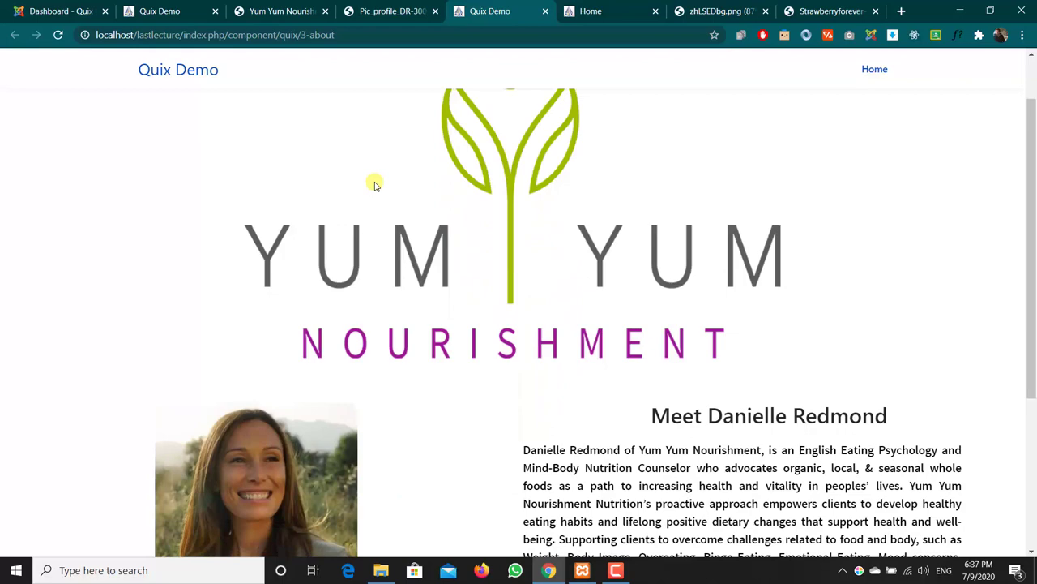
pyautogui.click(251, 8)
pyautogui.click(193, 6)
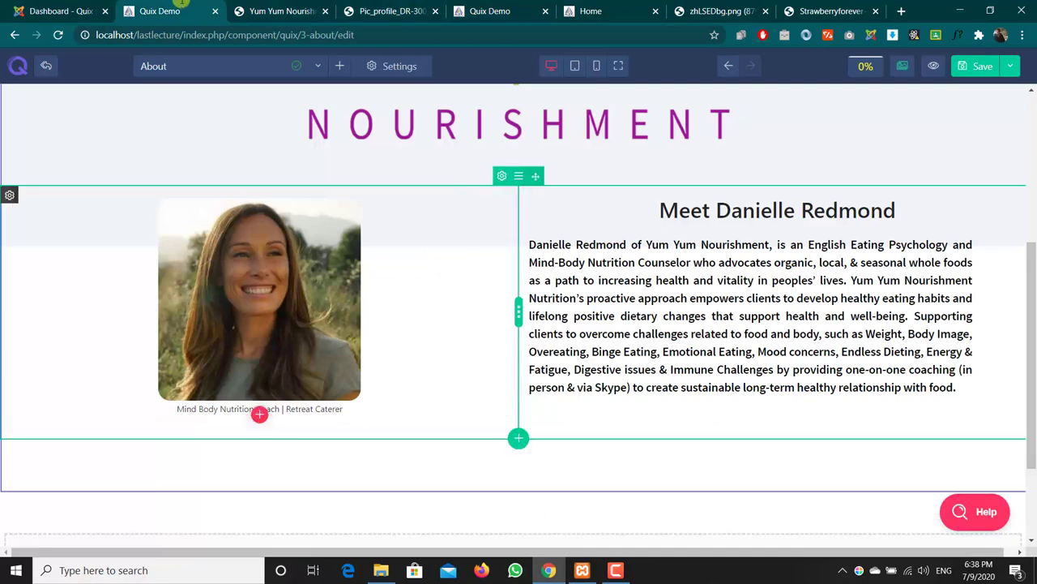
# Open the photo-and-bio row settings and keep Content Position at top.
pyautogui.click(502, 176)
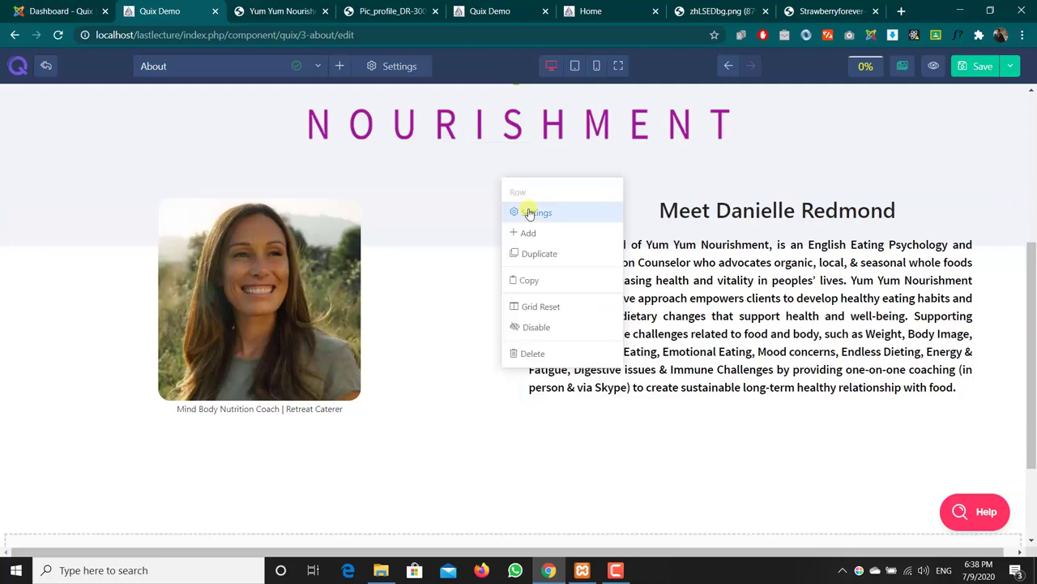
pyautogui.click(527, 211)
pyautogui.scroll(-1, 528, 212)
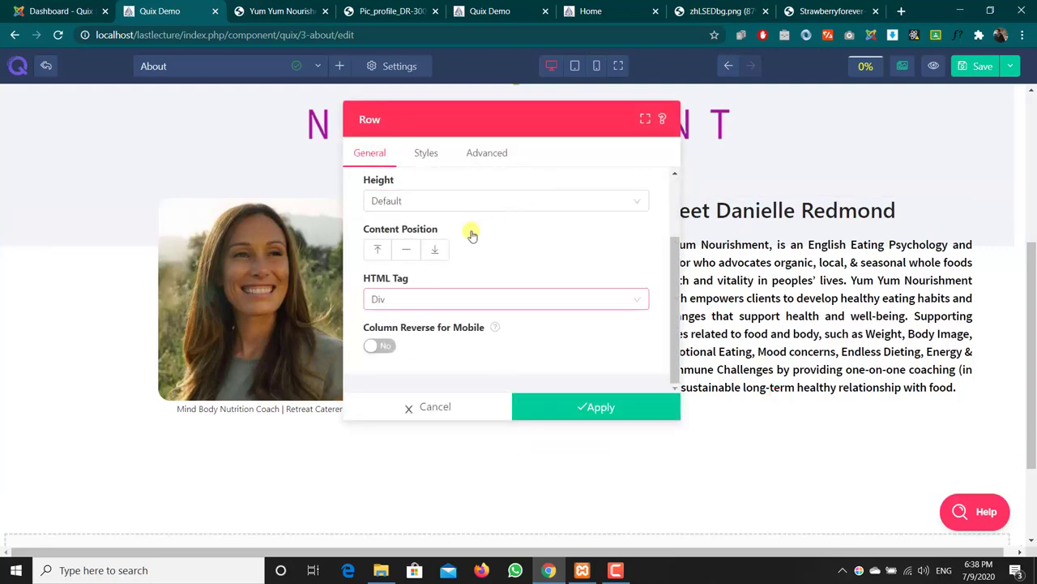
pyautogui.scroll(1, 454, 240)
pyautogui.scroll(-1, 437, 247)
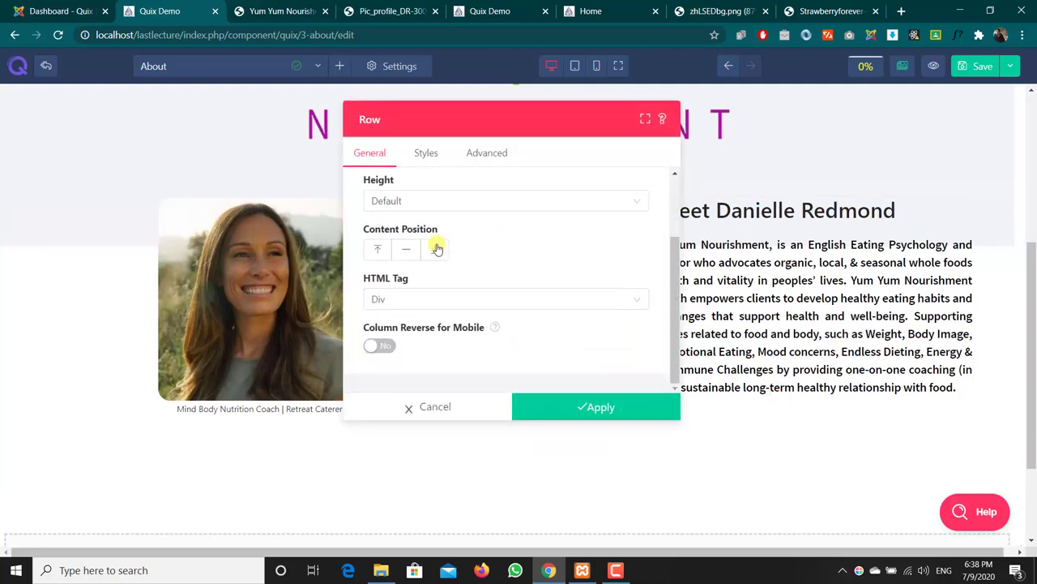
pyautogui.click(410, 252)
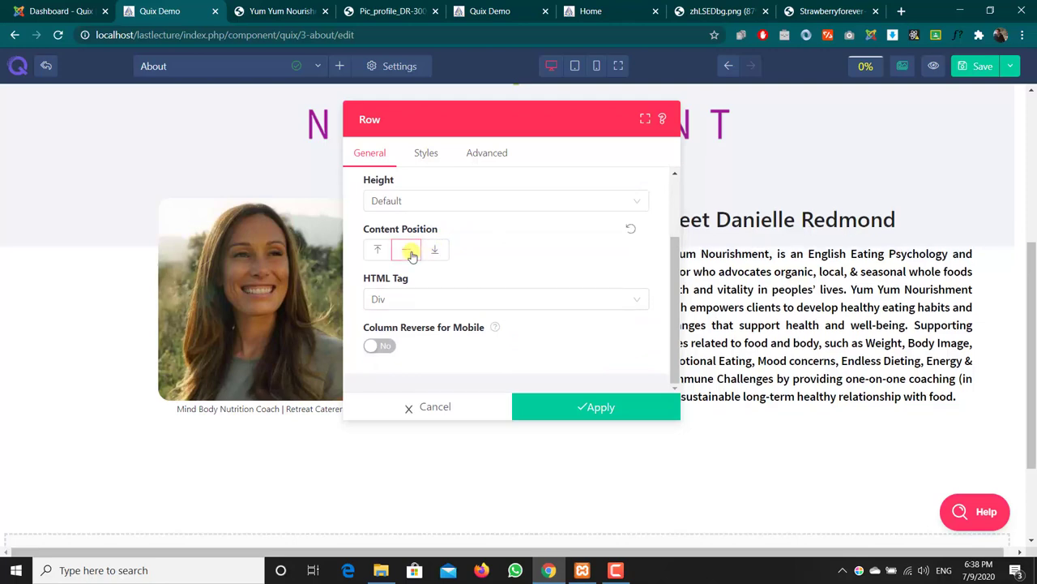
pyautogui.click(377, 248)
# Set the row's top margin to 20 px, apply, and save the page.
pyautogui.click(435, 156)
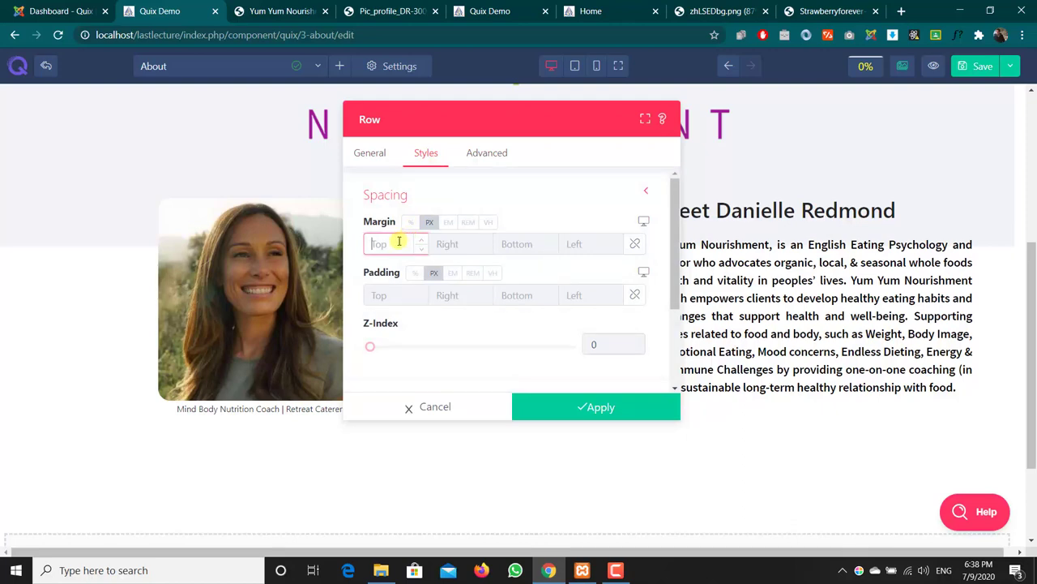
pyautogui.click(398, 242)
pyautogui.write('20')
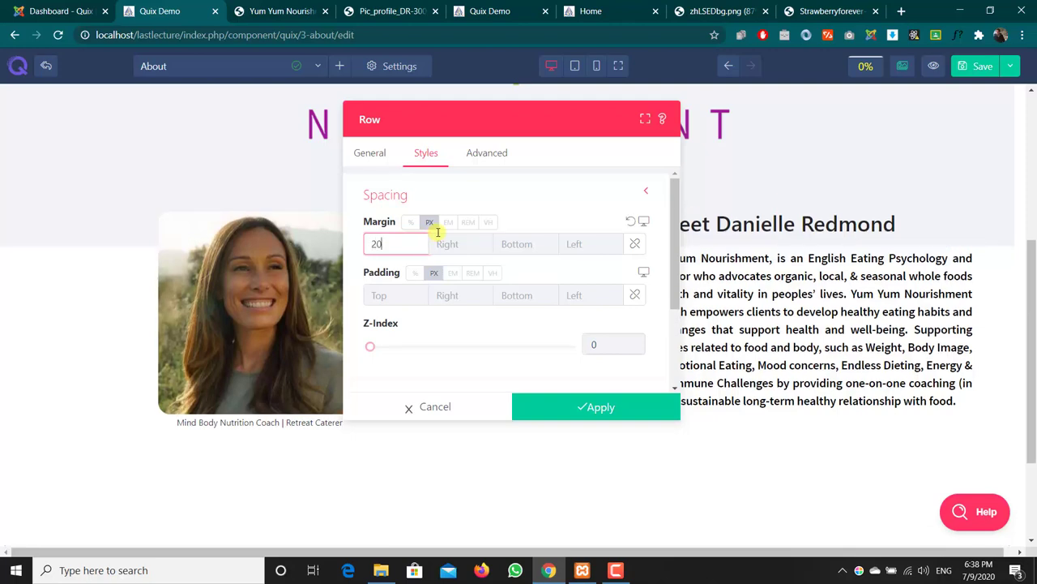
pyautogui.click(591, 407)
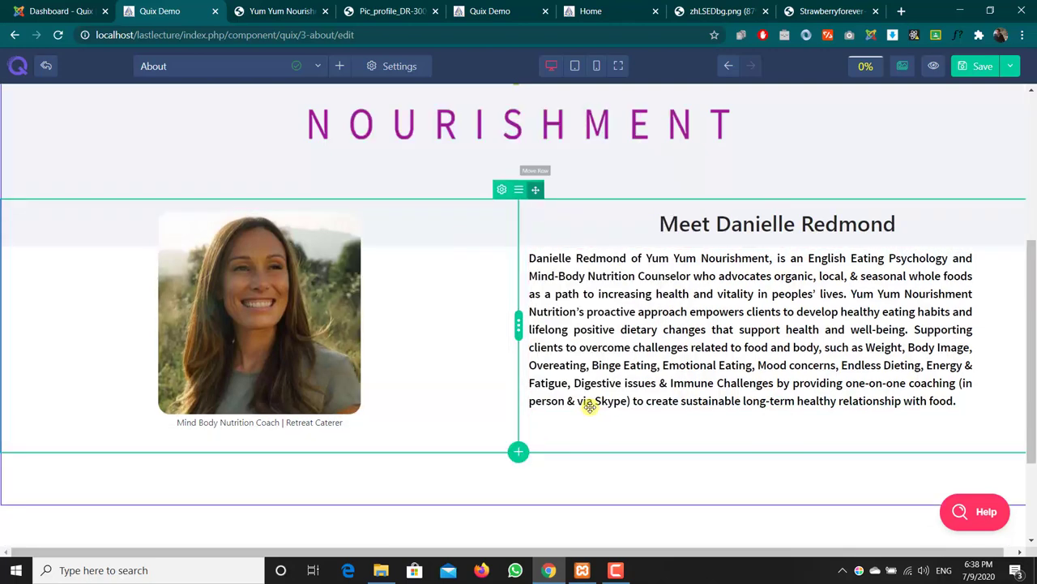
pyautogui.click(972, 69)
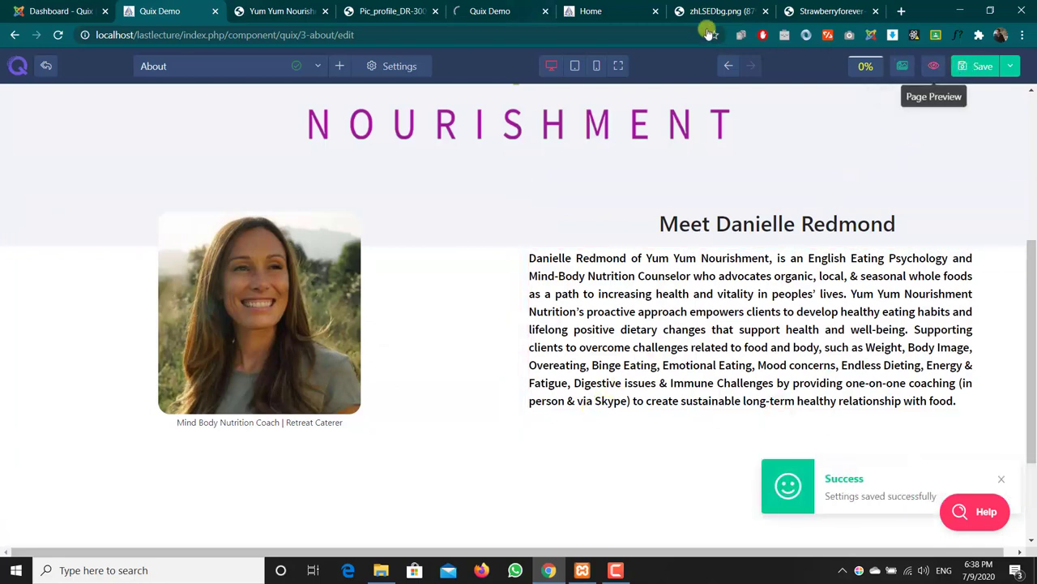
# Preview the About page live and glance at the profile picture and reference tabs.
pyautogui.click(934, 66)
pyautogui.scroll(-6, 543, 284)
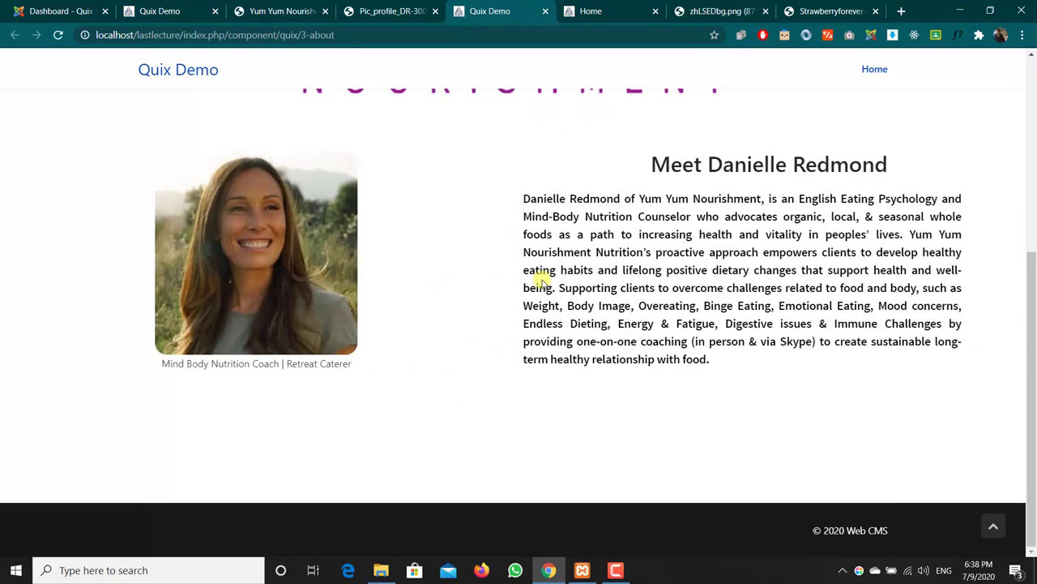
pyautogui.scroll(6, 543, 283)
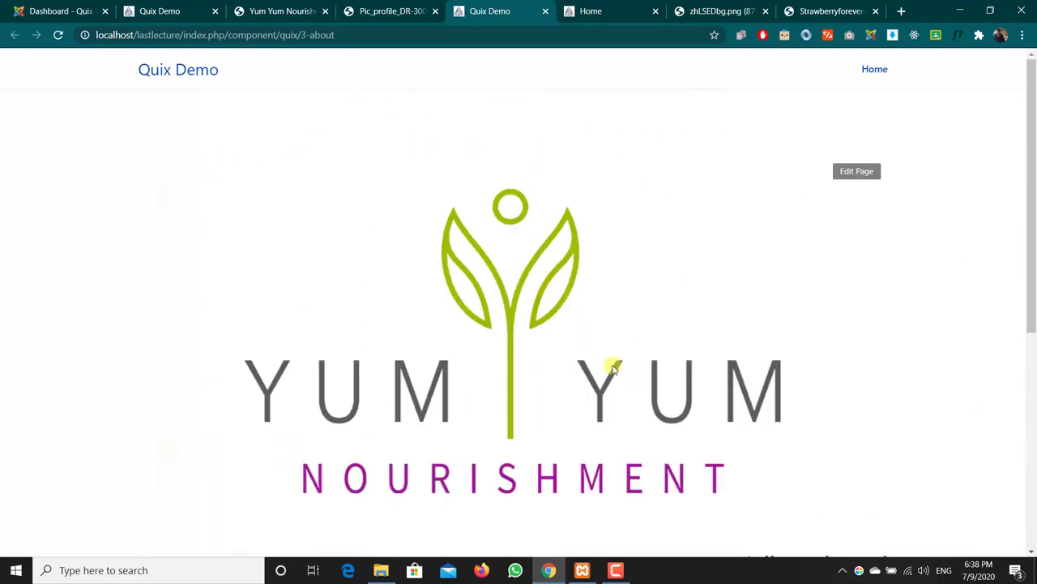
pyautogui.scroll(-3, 762, 550)
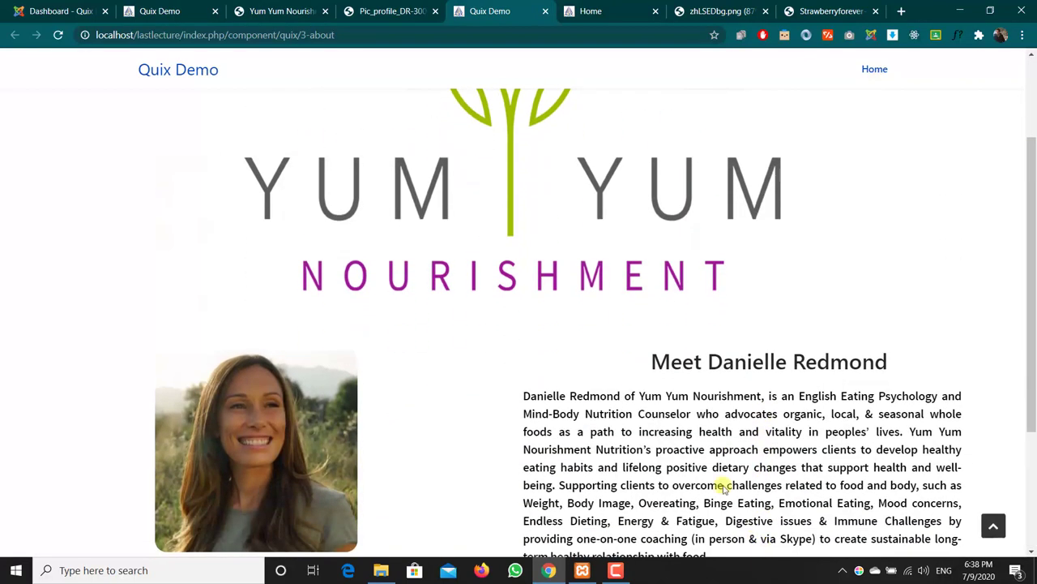
pyautogui.click(415, 6)
pyautogui.click(286, 5)
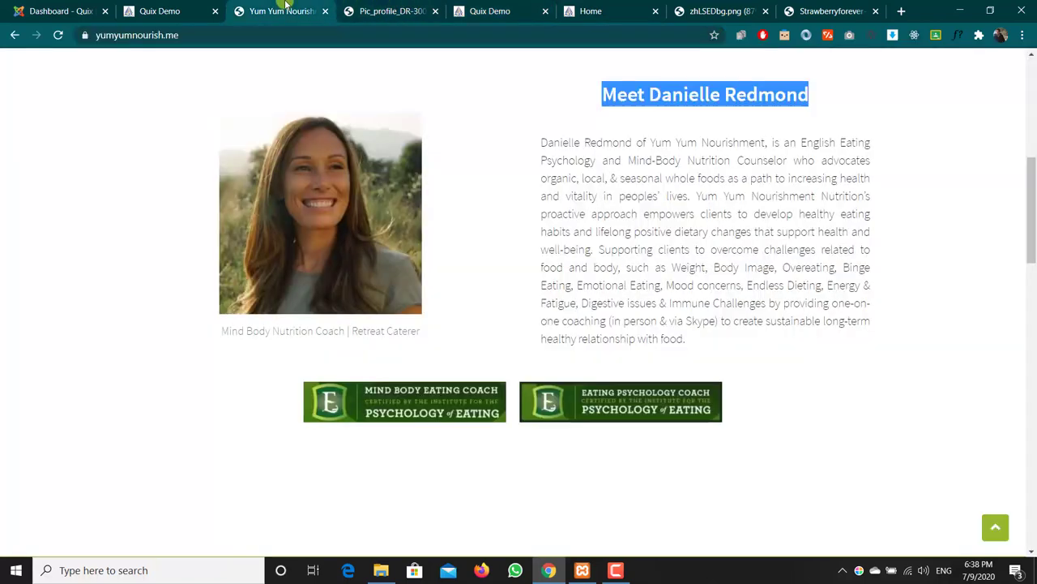
# Close the profile picture, preview, Home, zhLSEDbg.png and strawberry image tabs, returning to the editor.
pyautogui.click(435, 10)
pyautogui.click(436, 10)
pyautogui.click(435, 10)
pyautogui.click(435, 11)
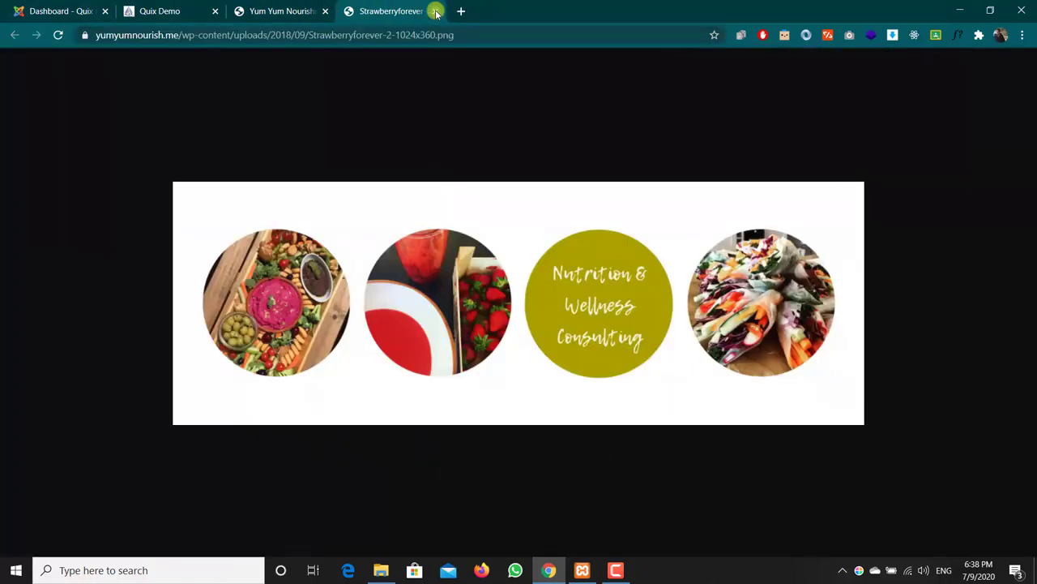
pyautogui.click(435, 11)
pyautogui.click(166, 10)
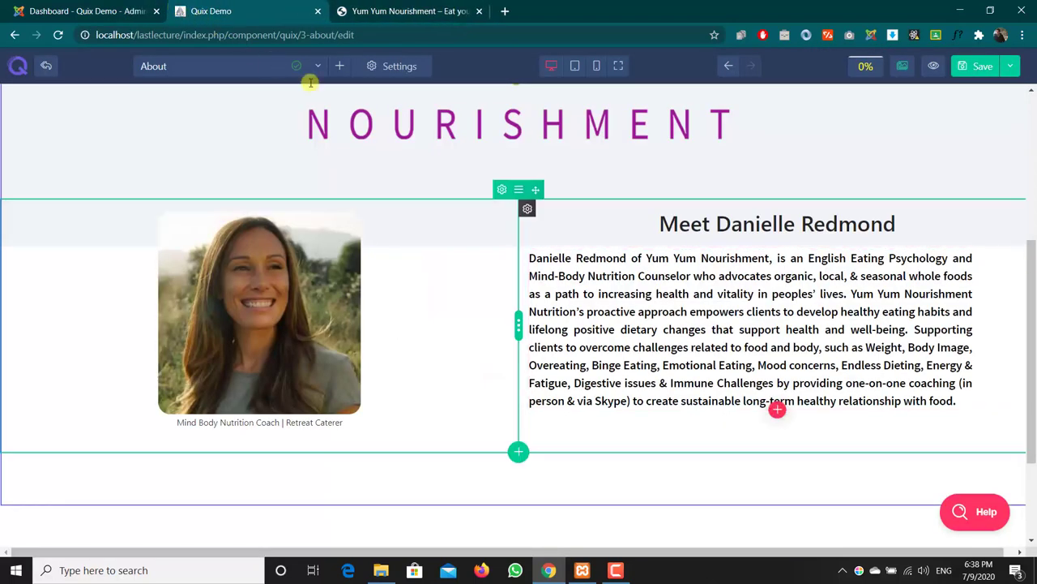
pyautogui.click(502, 189)
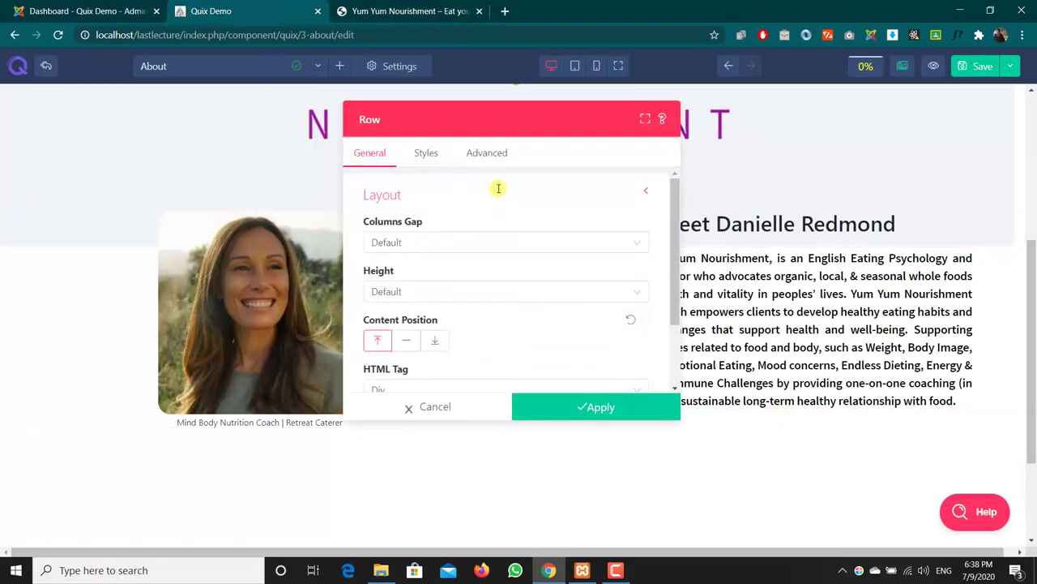
# Change the row's top margin from 20 to 25 px, apply, and save.
pyautogui.scroll(-2, 487, 183)
pyautogui.scroll(2, 445, 174)
pyautogui.click(427, 152)
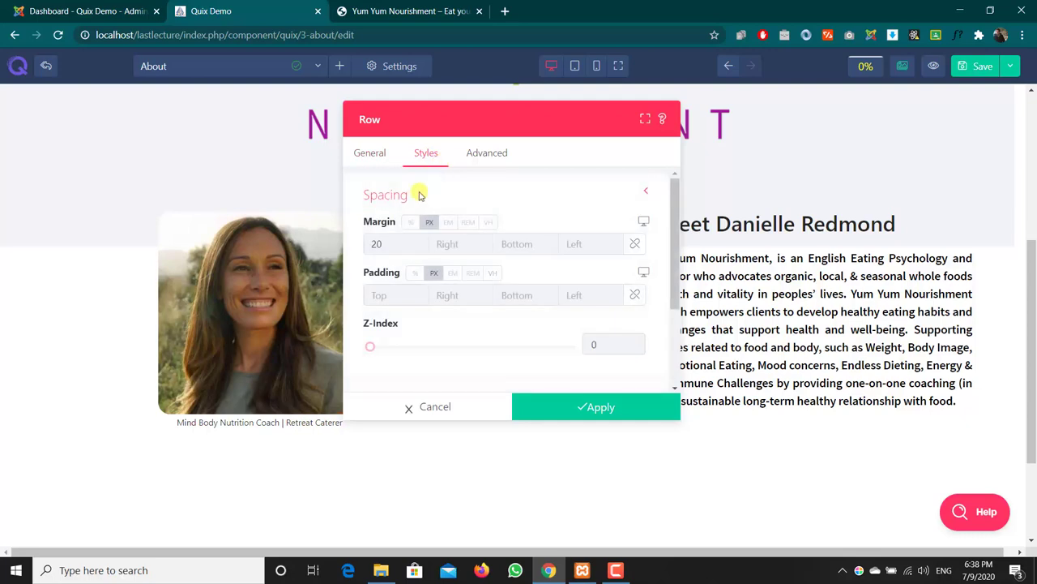
pyautogui.moveTo(377, 241); pyautogui.dragTo(344, 246)
pyautogui.write('25')
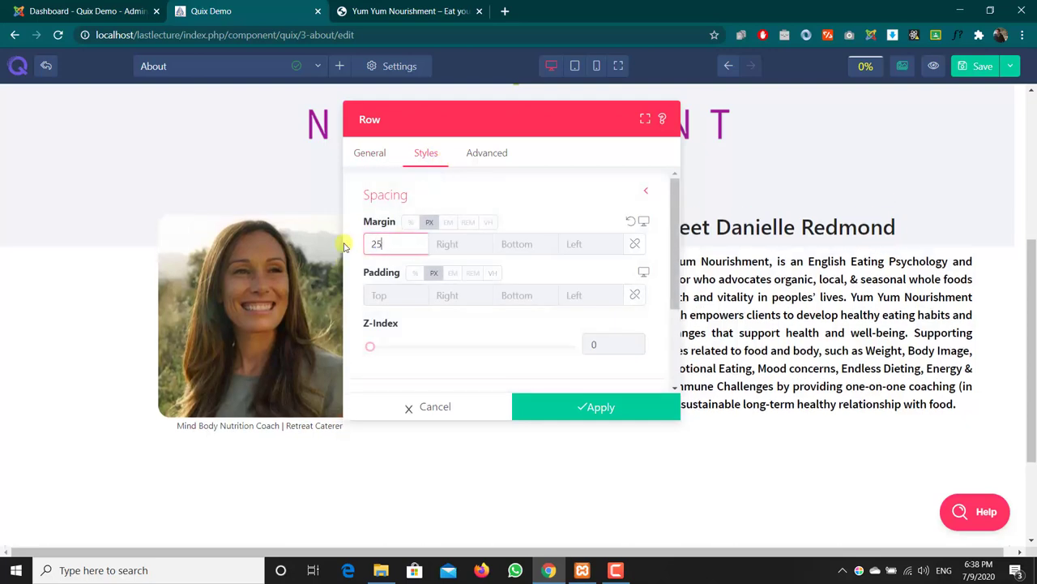
pyautogui.click(581, 408)
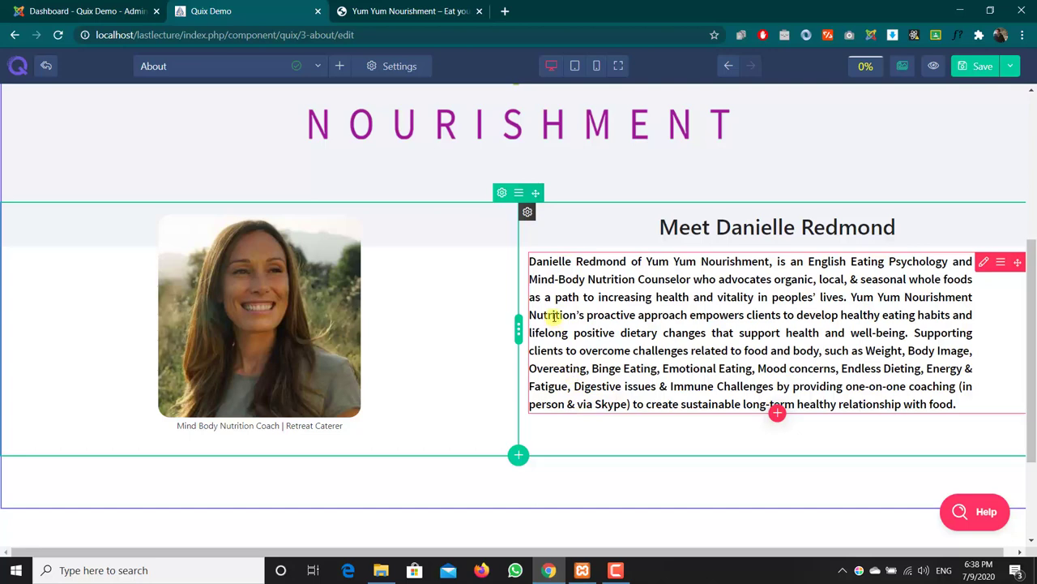
pyautogui.click(971, 66)
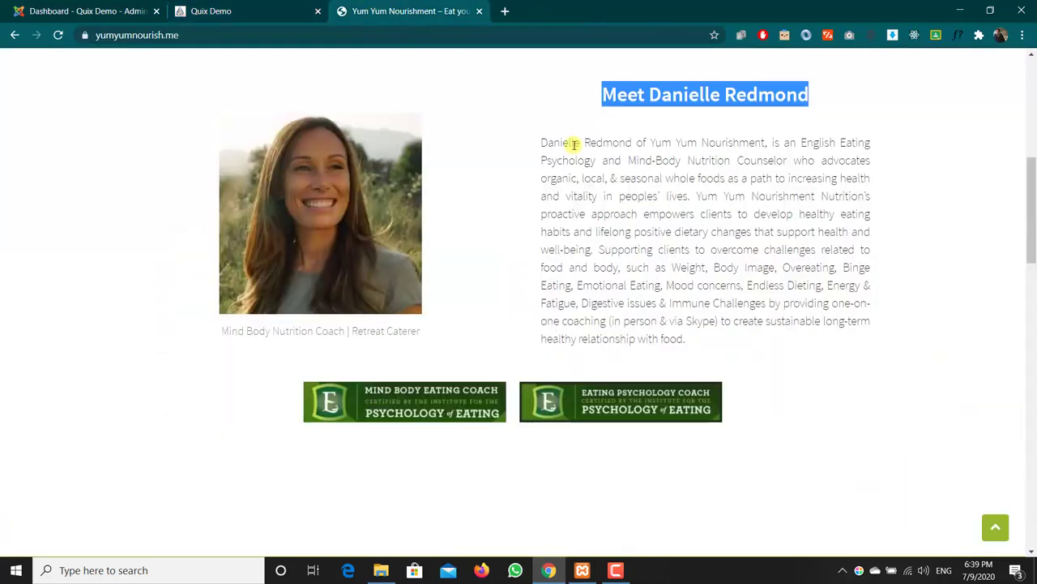
# Select the reference site's bio paragraph, caption and heading to compare them with the About page.
pyautogui.moveTo(617, 177); pyautogui.dragTo(609, 200)
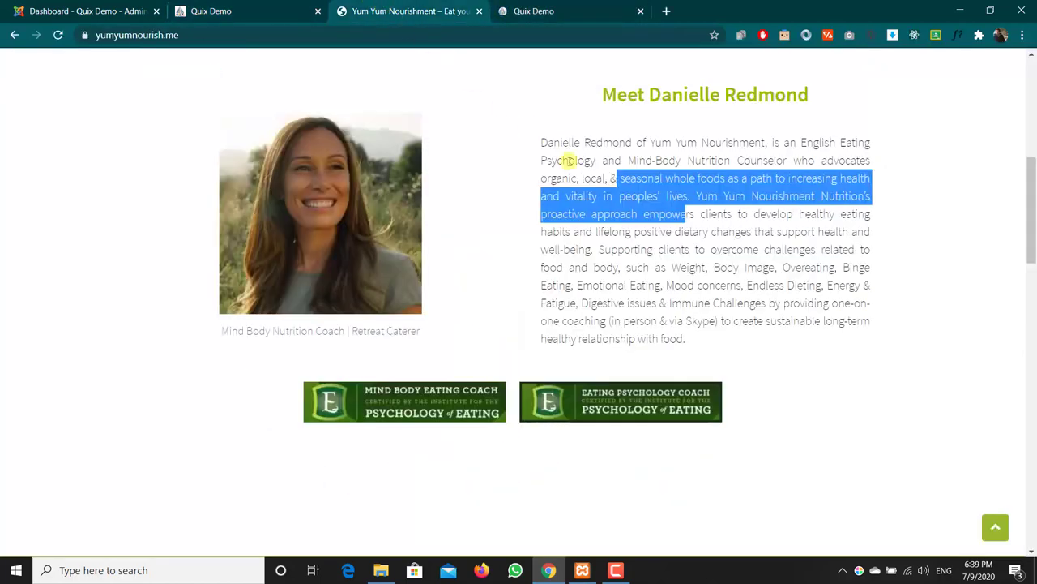
pyautogui.click(599, 188)
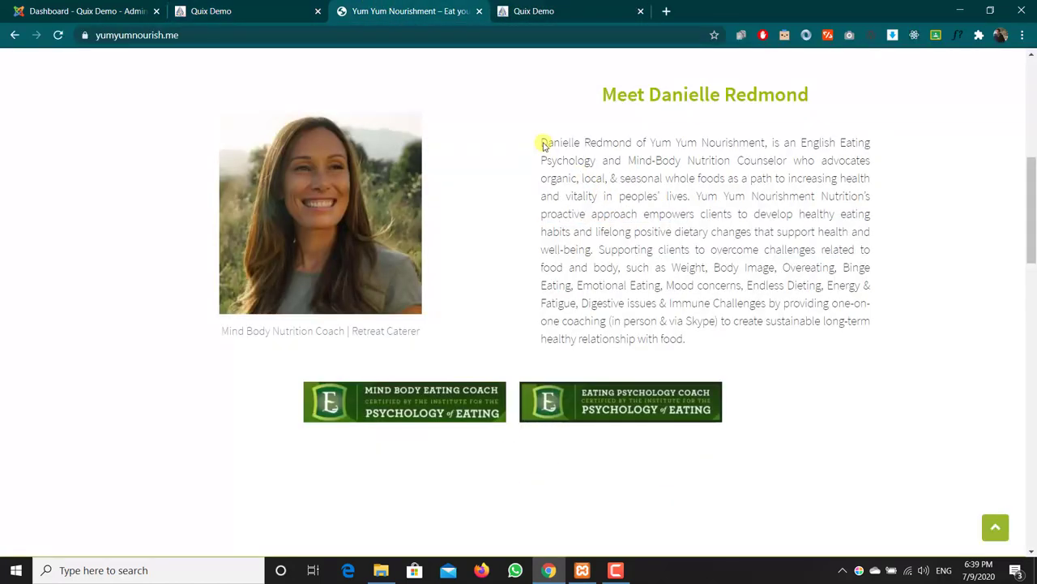
pyautogui.moveTo(543, 143); pyautogui.dragTo(706, 358)
pyautogui.click(657, 254)
pyautogui.moveTo(224, 333); pyautogui.dragTo(521, 332)
pyautogui.click(650, 269)
pyautogui.click(666, 11)
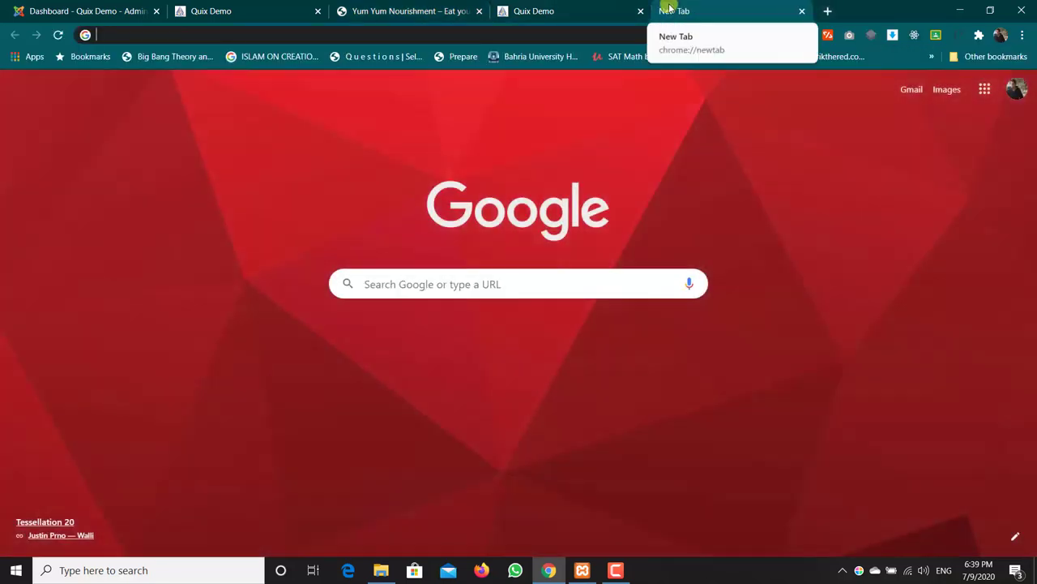
# Search 'chrome webstore', enter the Chrome Web Store and search 'whatfont' to find the WhatFont extension.
pyautogui.write('chrome webstore')
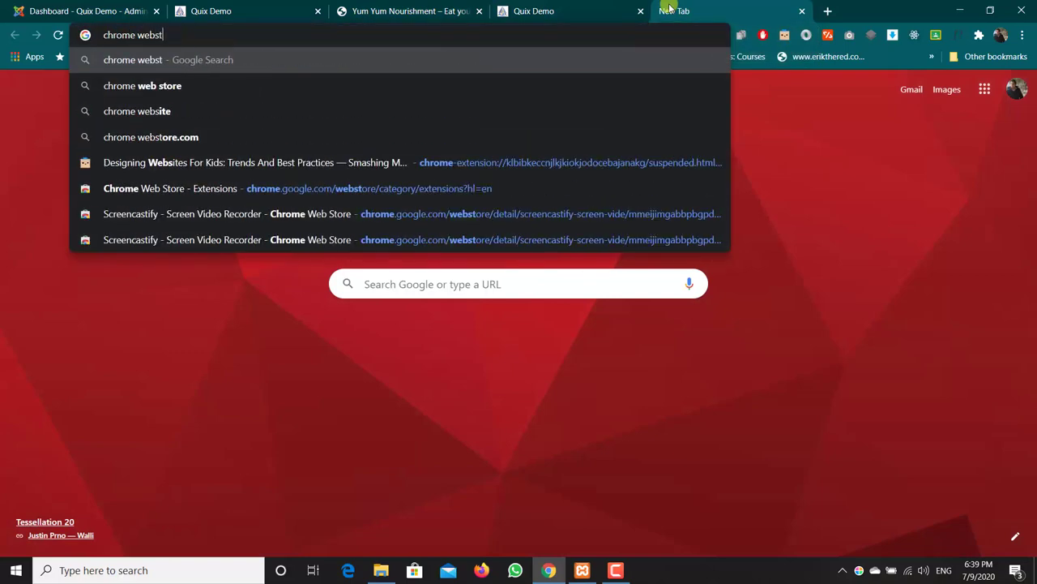
pyautogui.press('Return')
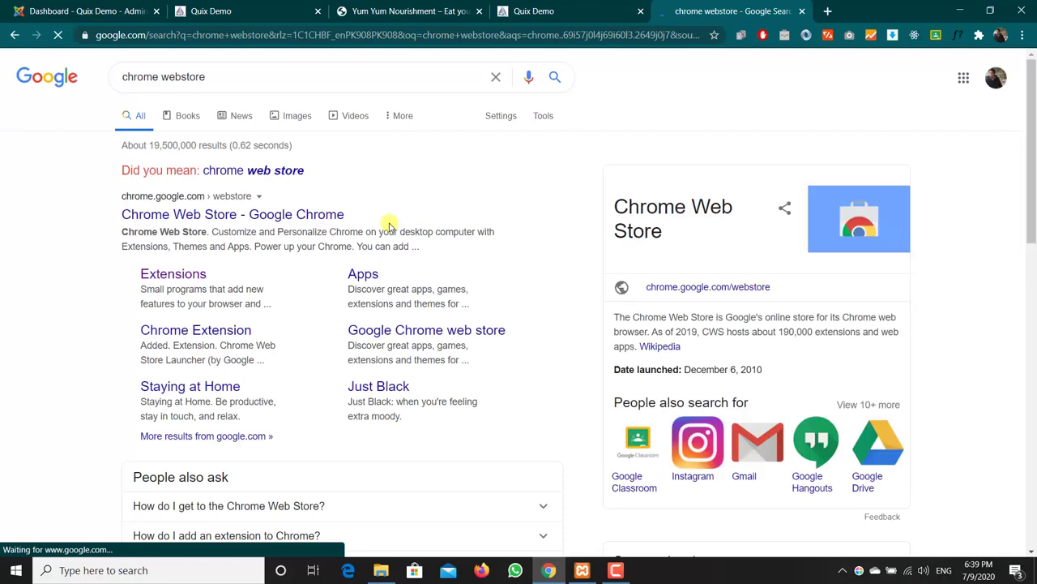
pyautogui.click(273, 214)
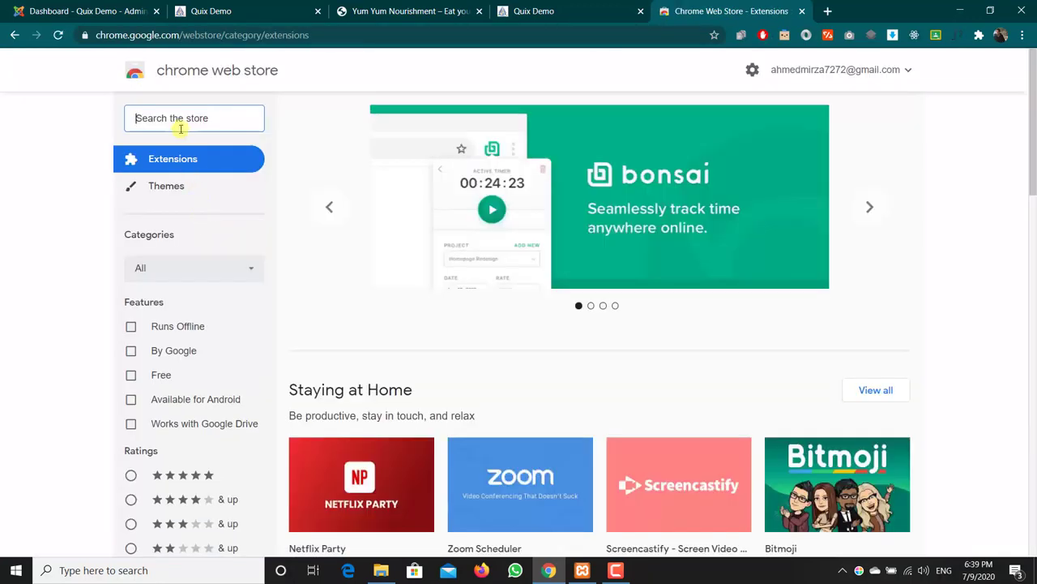
pyautogui.write('whatfont')
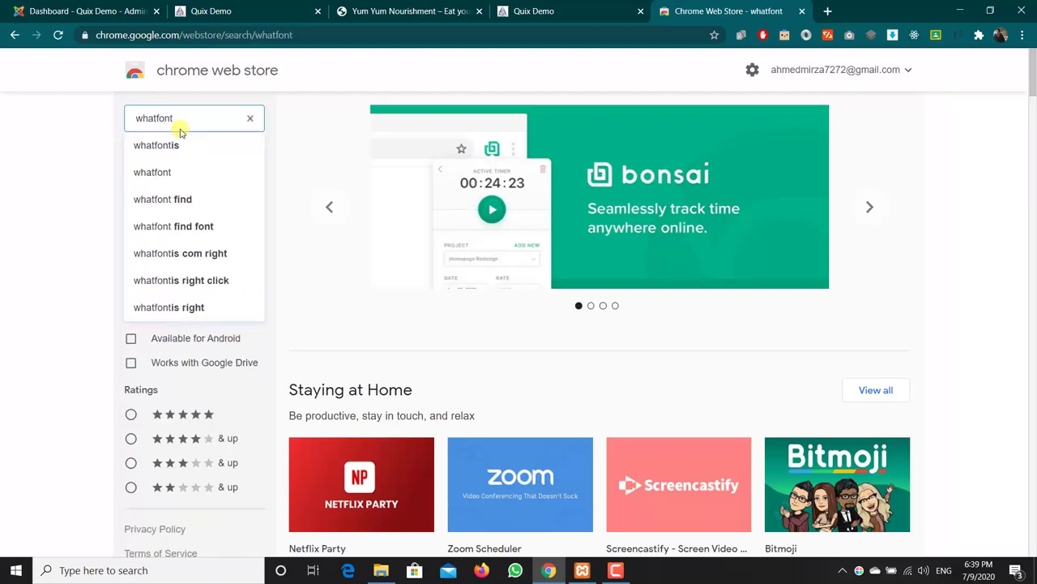
pyautogui.press('Return')
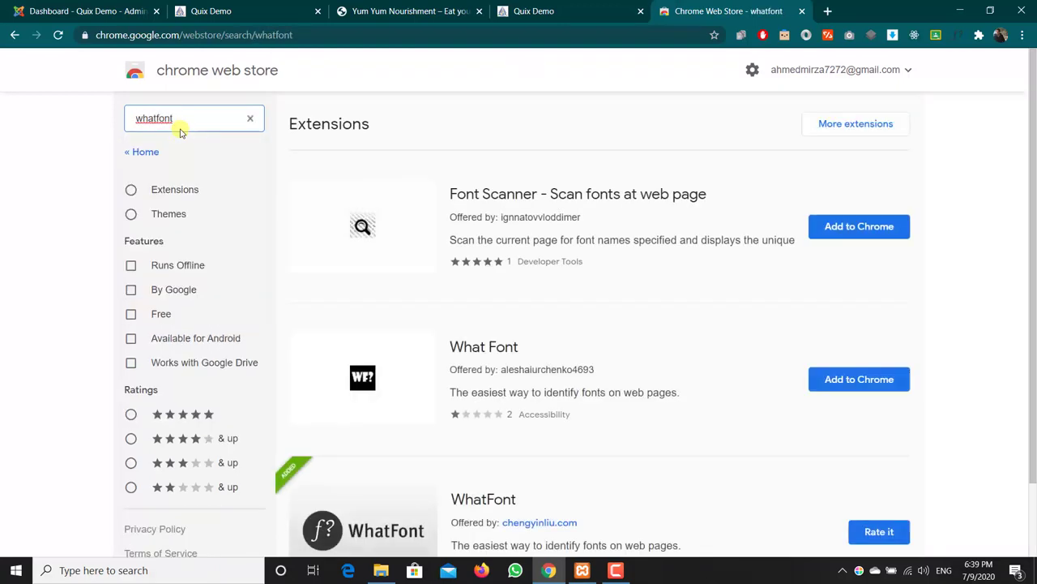
pyautogui.scroll(-1, 181, 132)
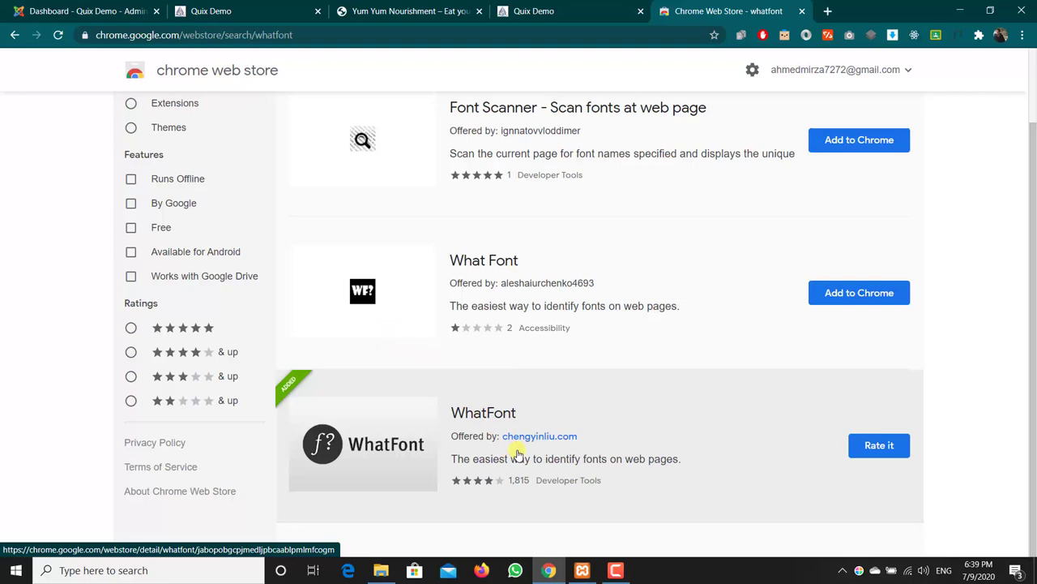
pyautogui.click(400, 7)
# Inspect the reference bio paragraph with WhatFont, identifying Source Sans Pro, weight 100, 18px.
pyautogui.click(247, 8)
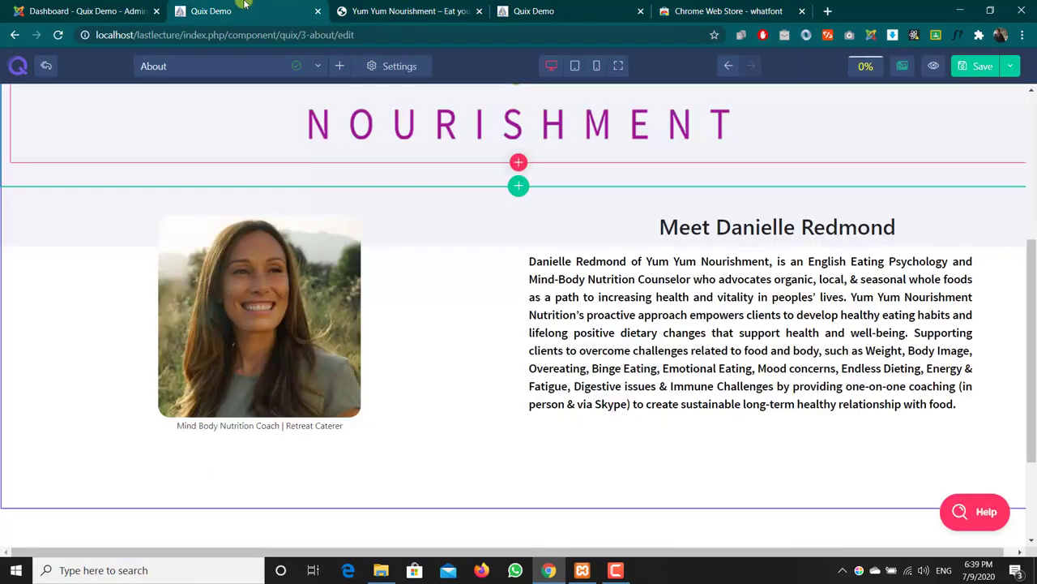
pyautogui.click(369, 8)
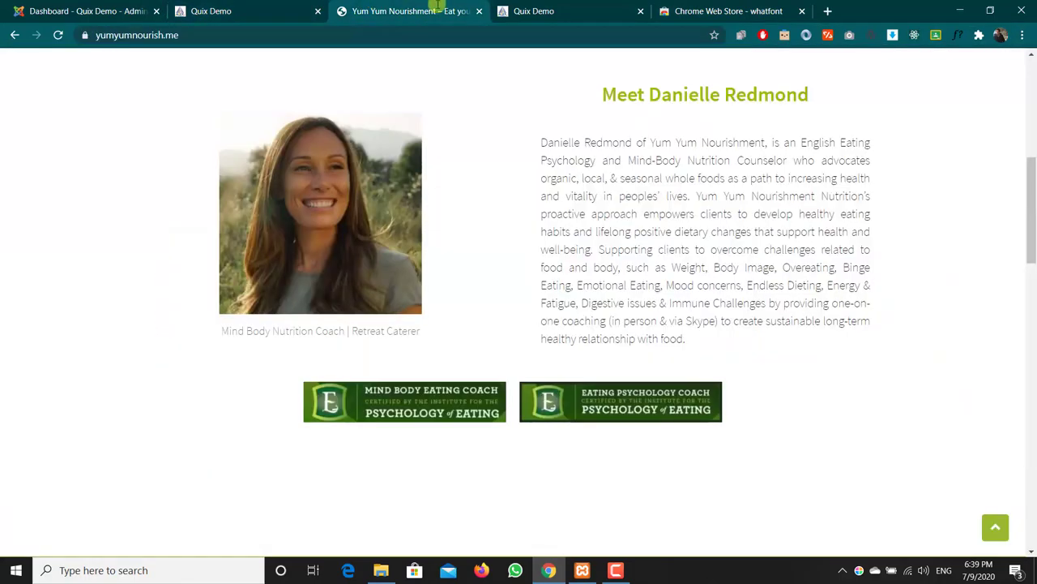
pyautogui.click(957, 36)
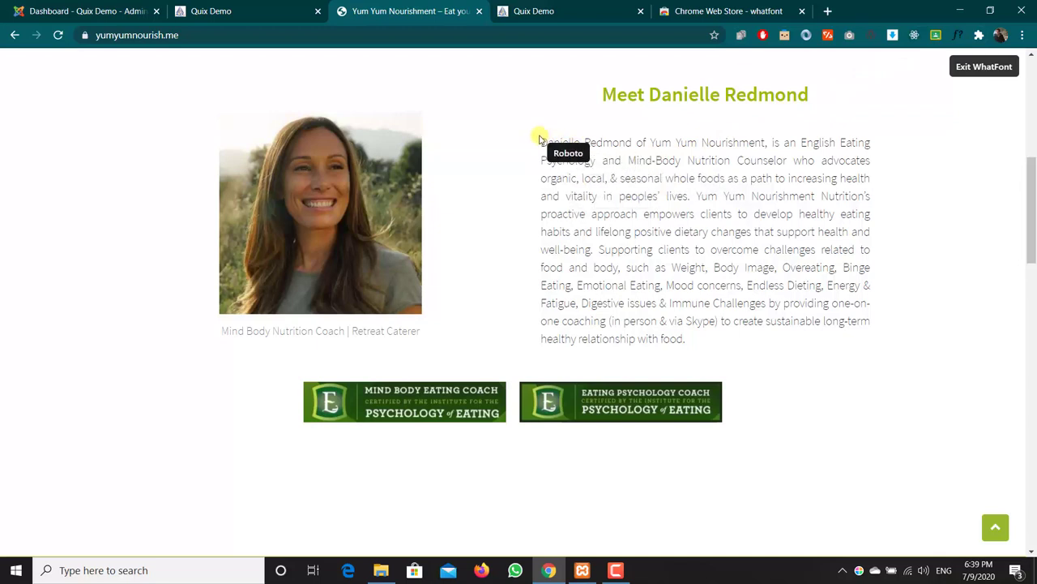
pyautogui.moveTo(540, 138); pyautogui.dragTo(693, 320)
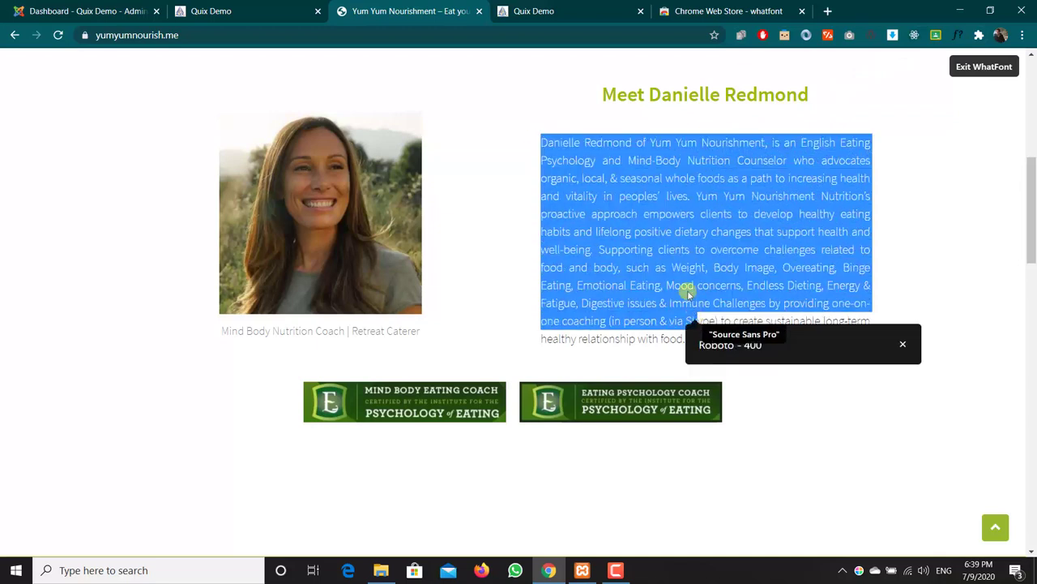
pyautogui.click(634, 200)
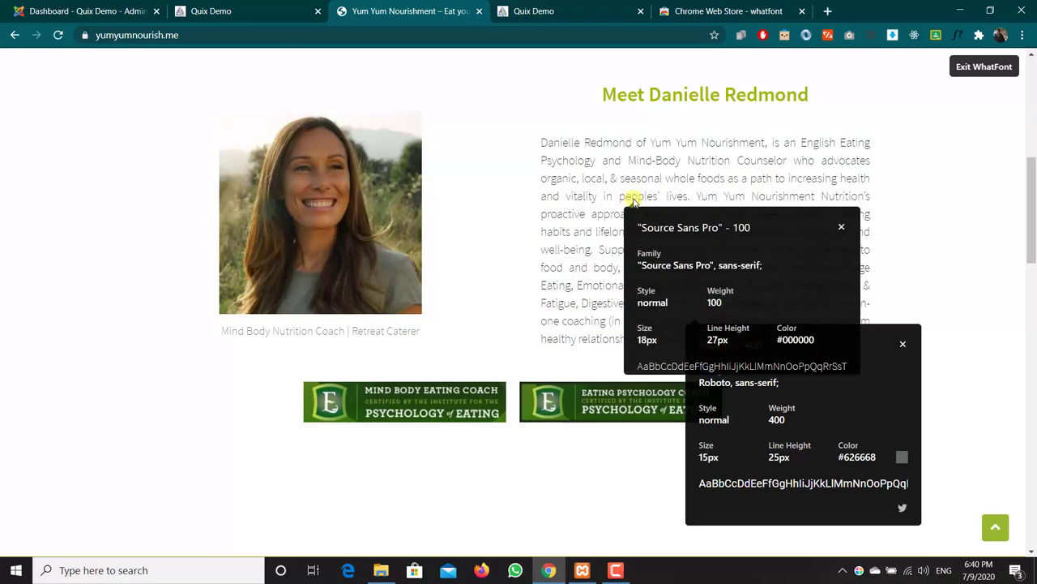
pyautogui.click(903, 346)
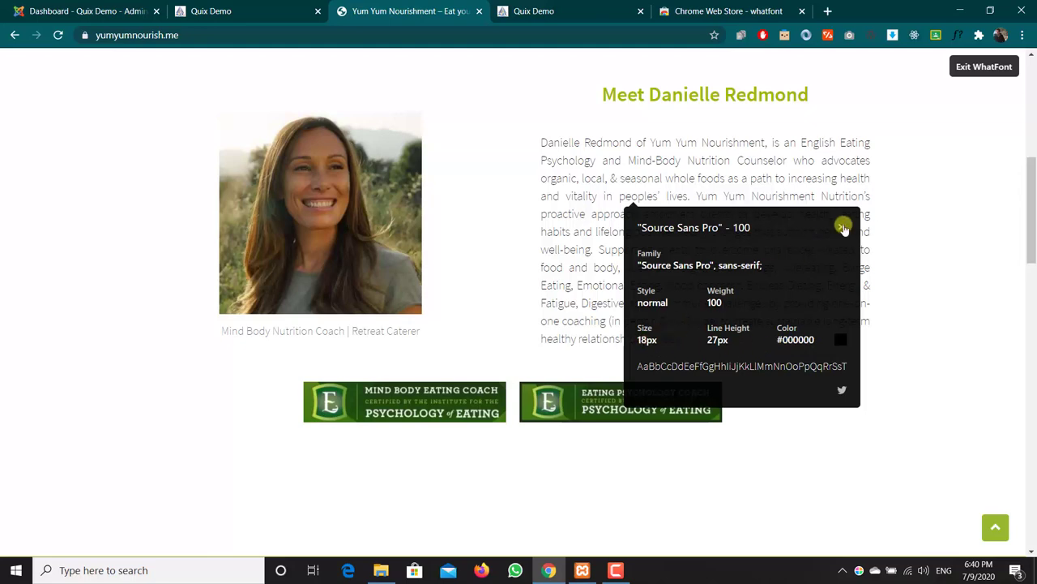
pyautogui.click(244, 10)
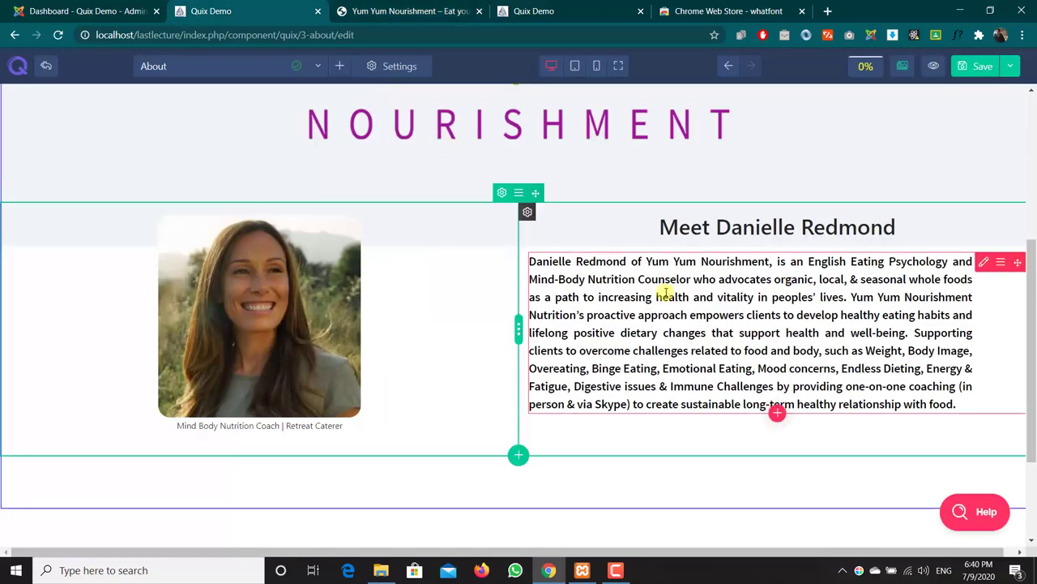
# Set the bio Text element's typography font to Source Sans Pro, weight 200.
pyautogui.click(983, 262)
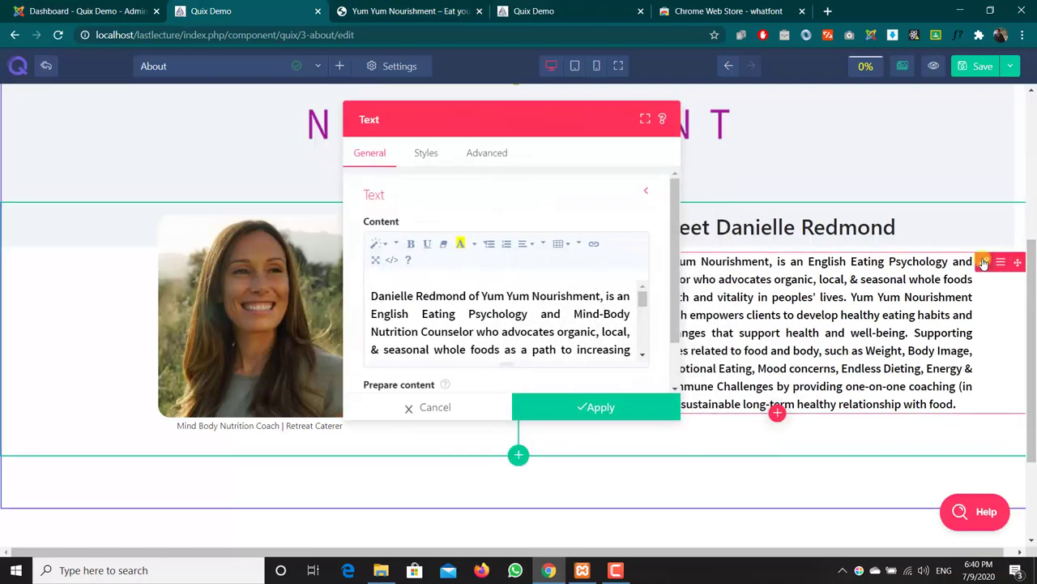
pyautogui.click(426, 154)
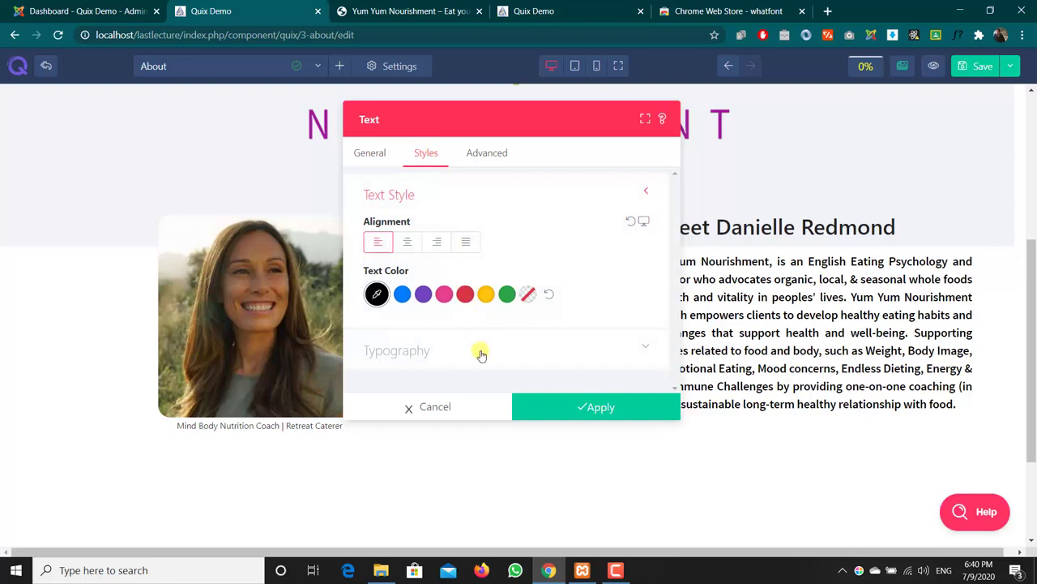
pyautogui.click(479, 350)
pyautogui.click(536, 295)
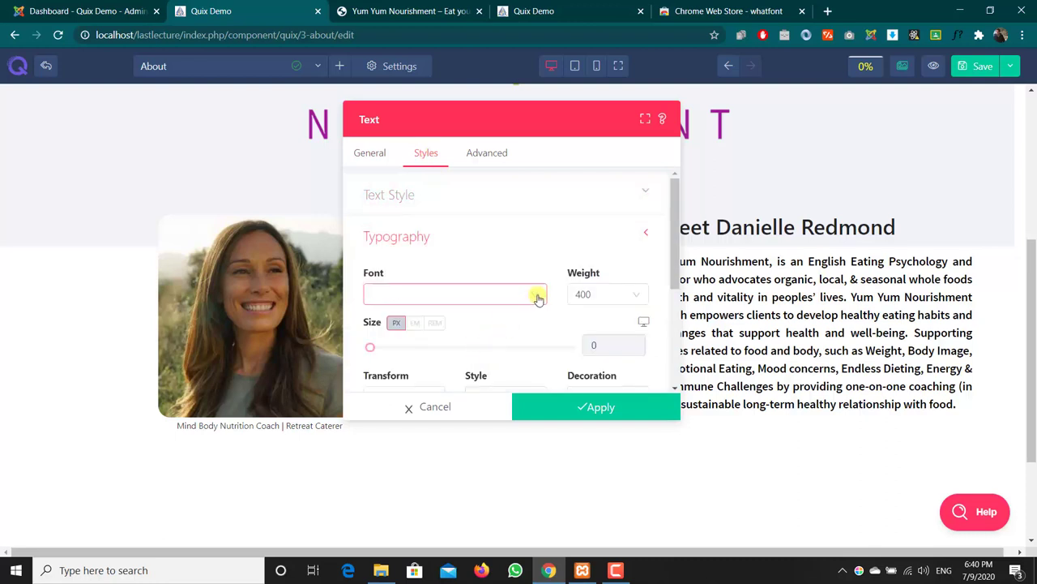
pyautogui.click(491, 296)
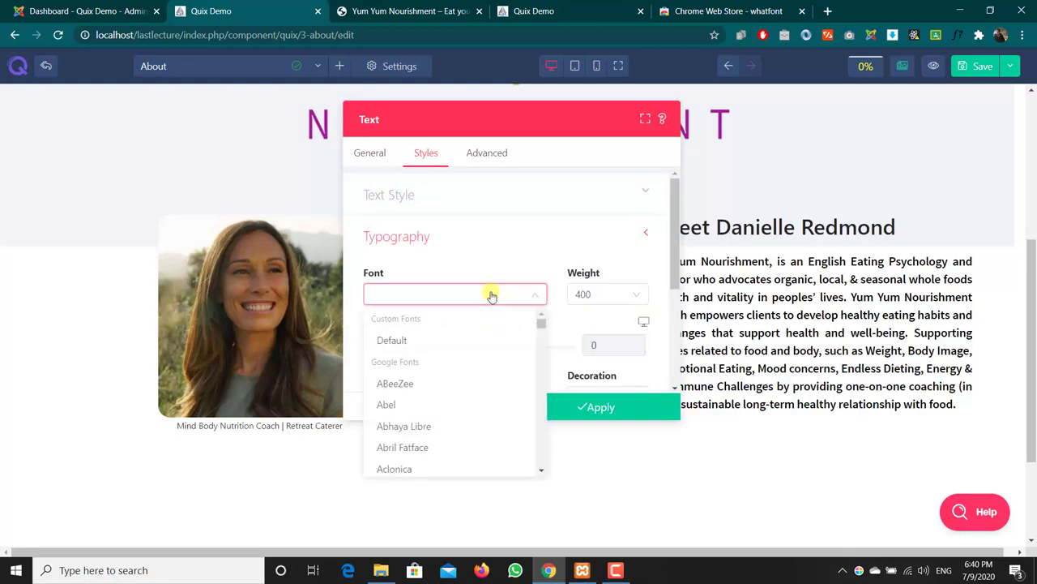
pyautogui.write('Source San')
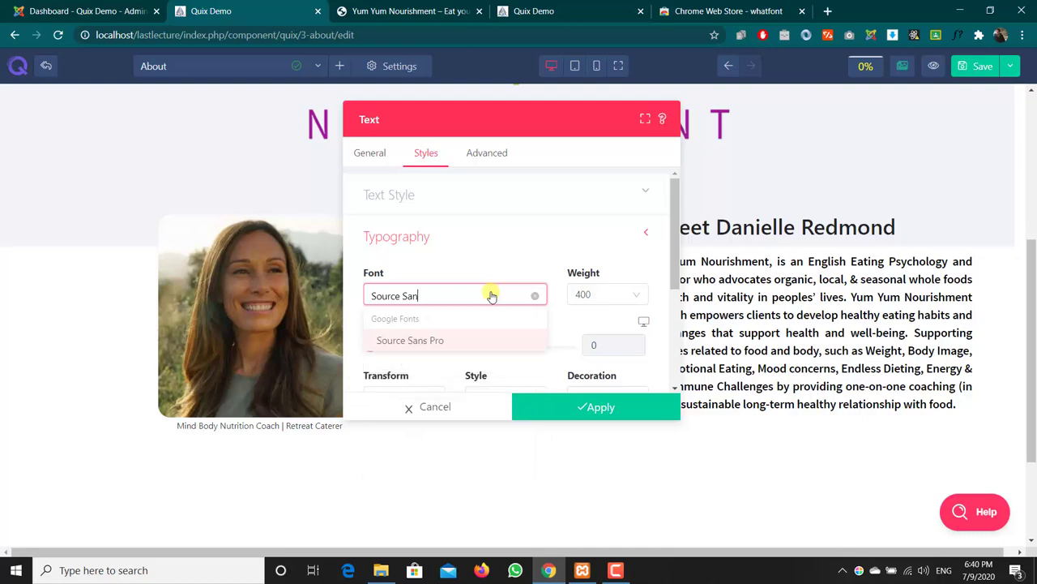
pyautogui.press('Return')
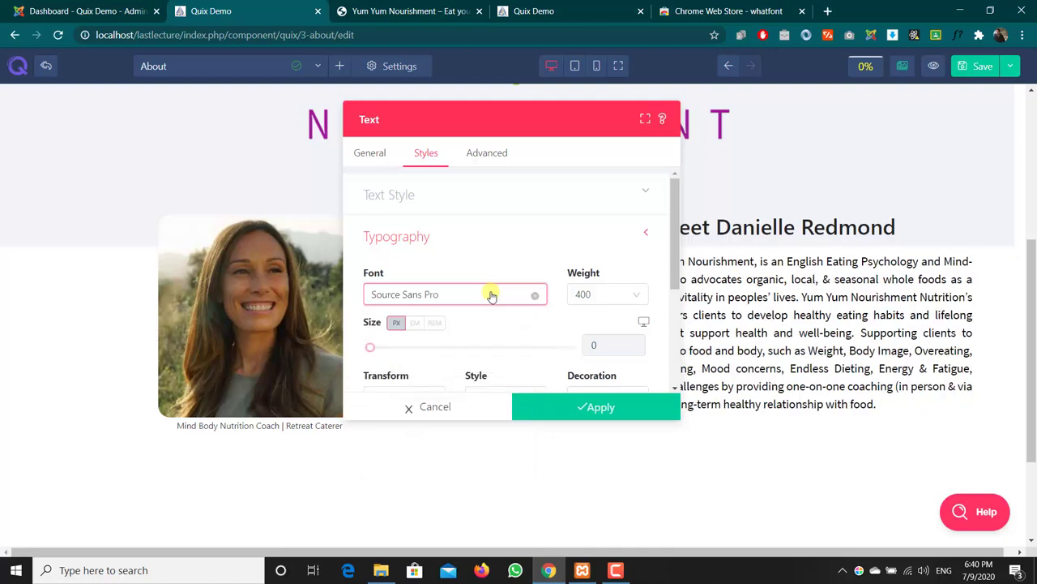
pyautogui.click(591, 296)
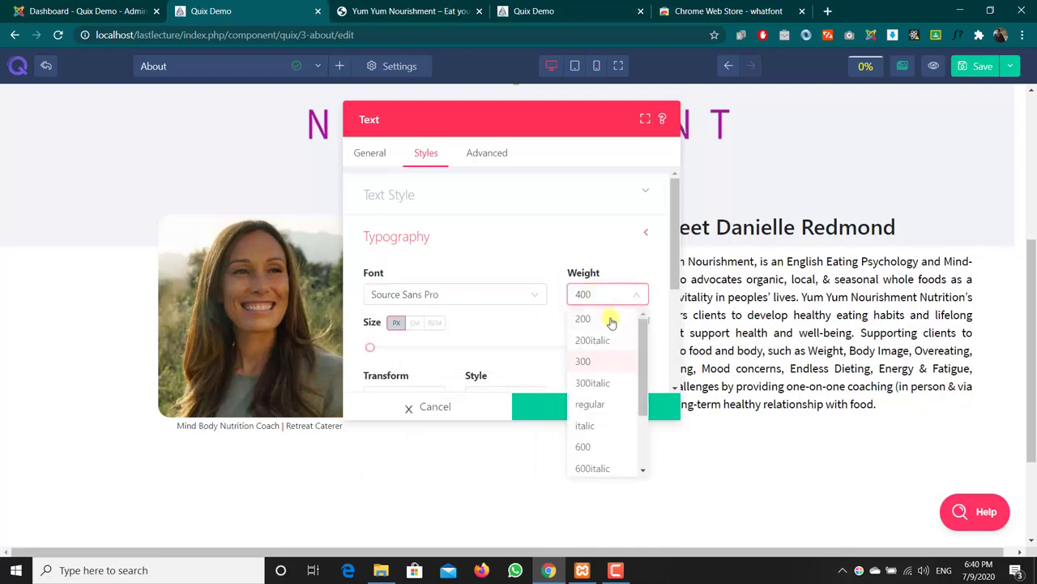
pyautogui.click(614, 320)
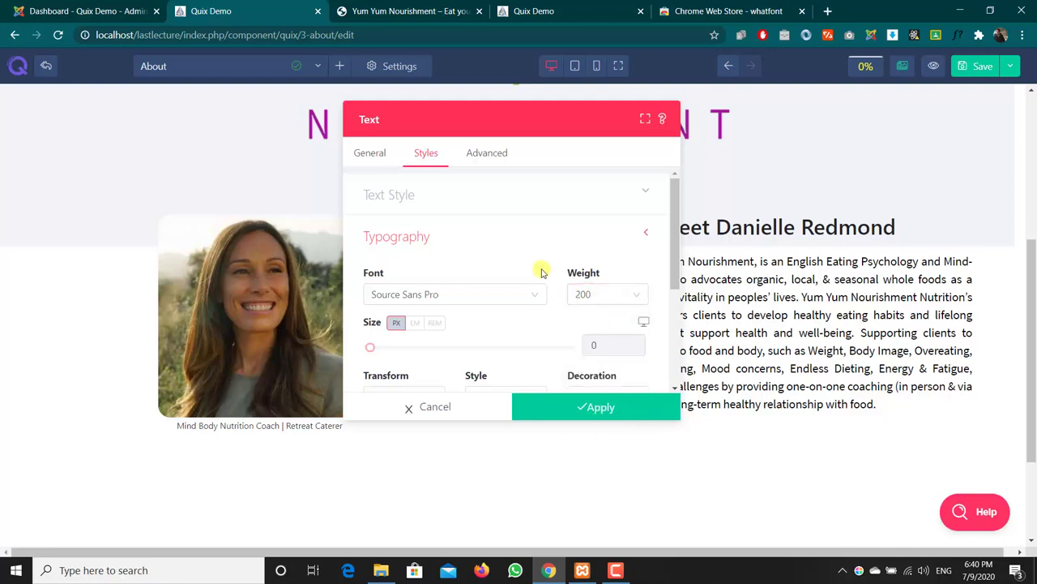
# Set the bio text font size to 18 px, checking the reference font details.
pyautogui.scroll(-2, 539, 270)
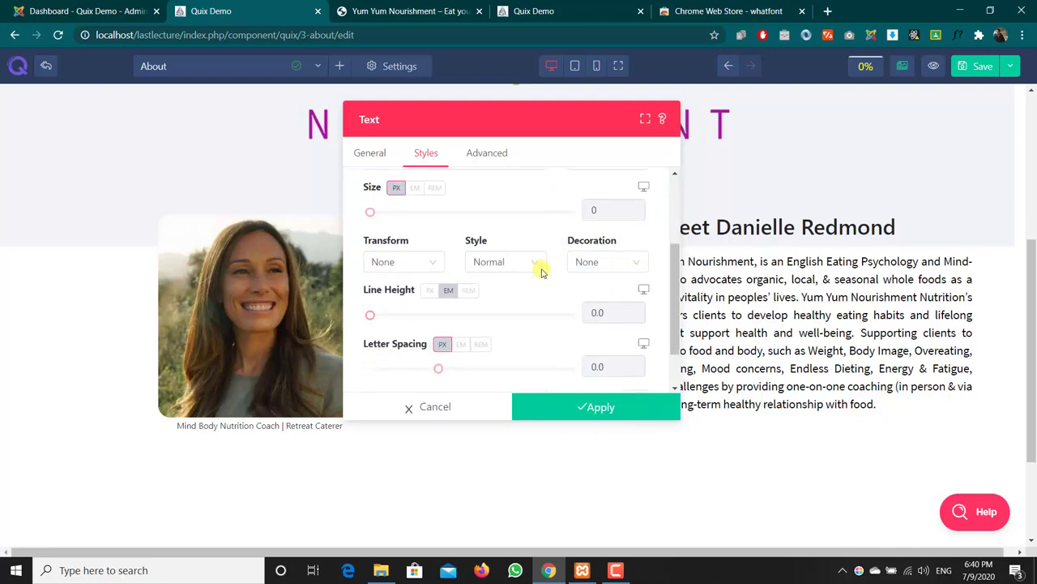
pyautogui.scroll(1, 542, 273)
pyautogui.click(596, 278)
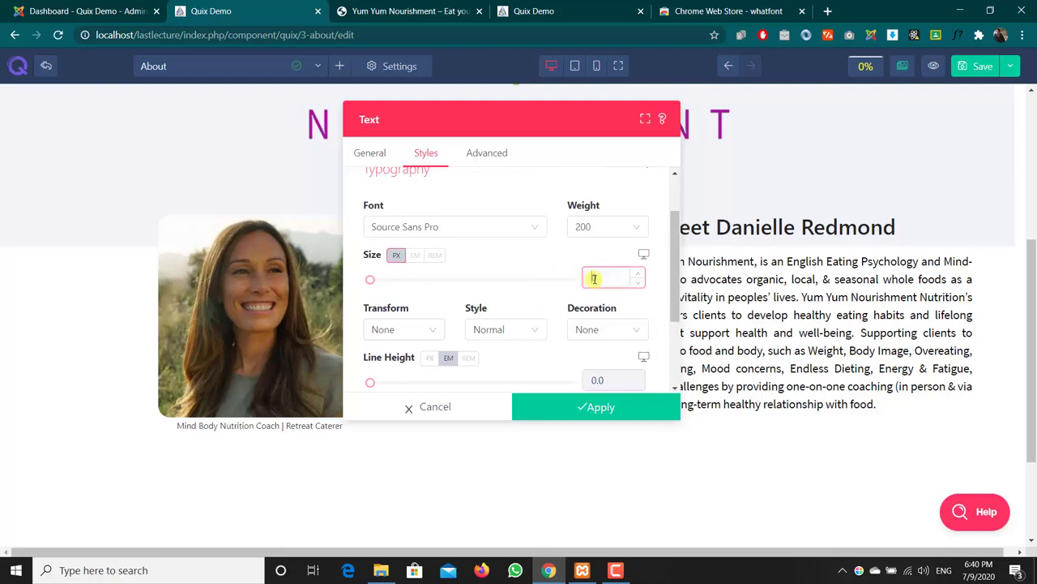
pyautogui.click(397, 11)
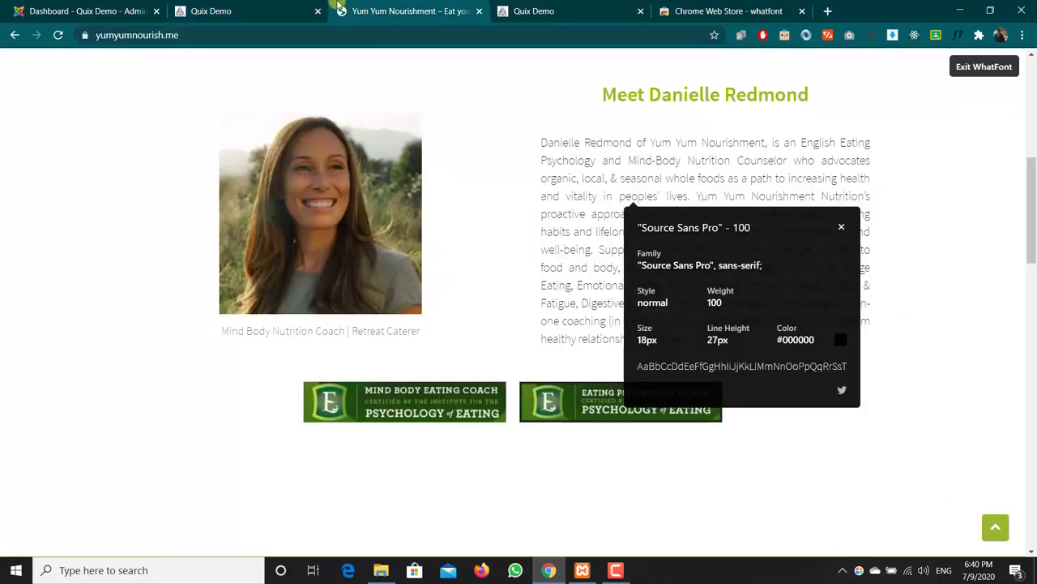
pyautogui.click(215, 11)
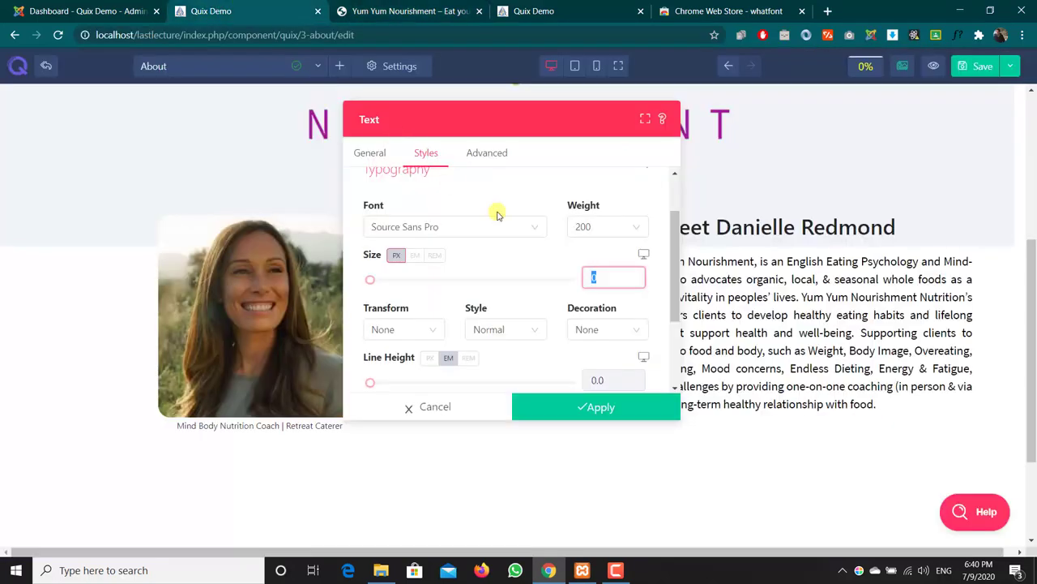
pyautogui.write('18')
pyautogui.click(509, 256)
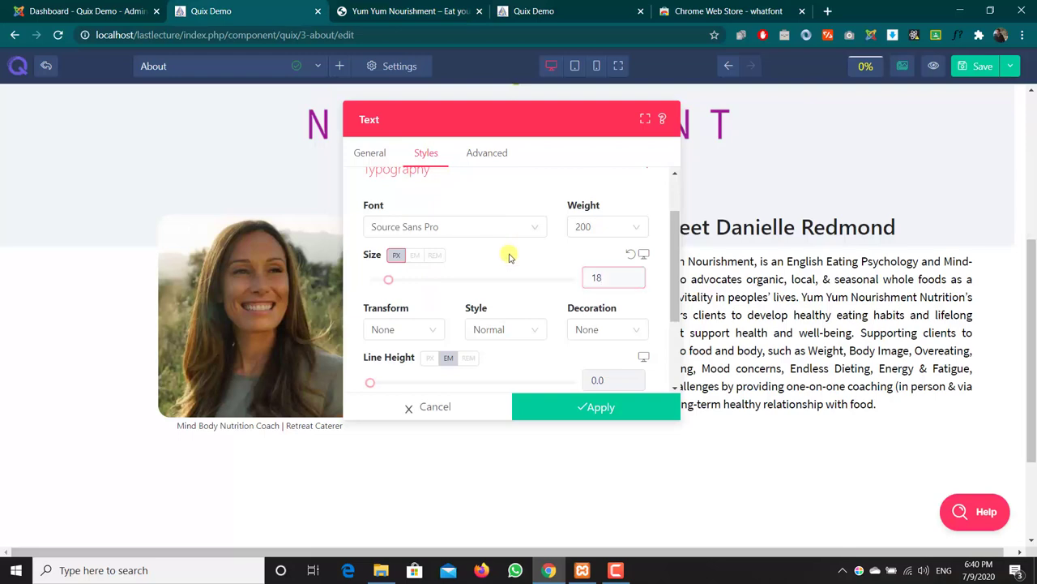
# Switch the line height unit to PX, set it to 27 px, and apply the typography.
pyautogui.scroll(-3, 451, 308)
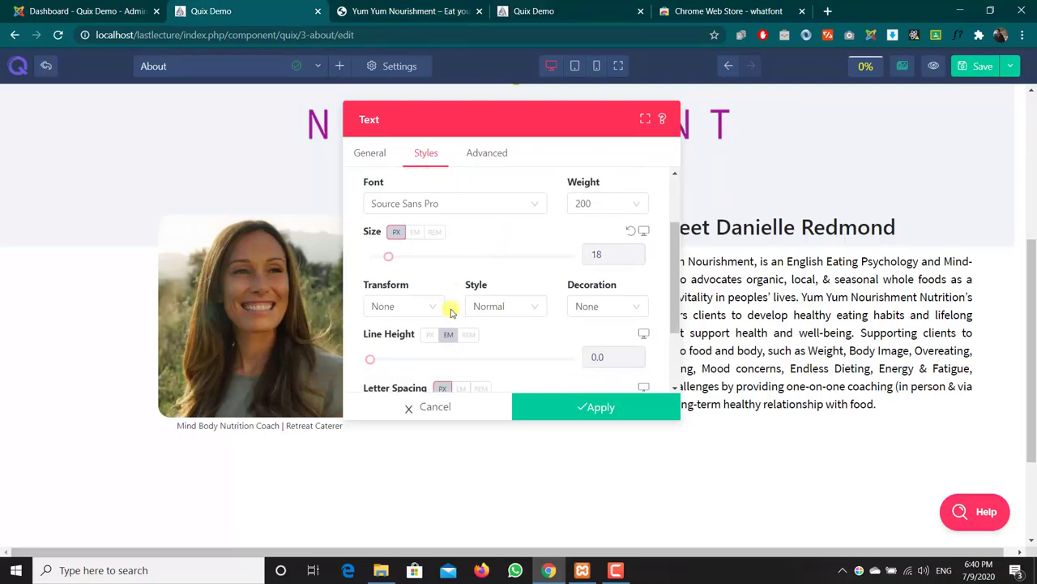
pyautogui.click(407, 9)
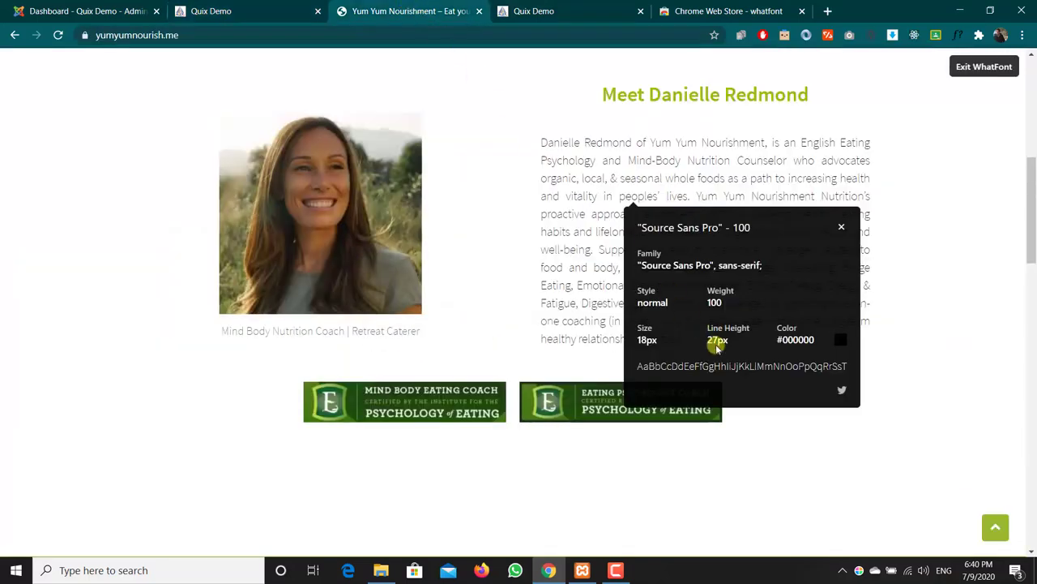
pyautogui.click(267, 10)
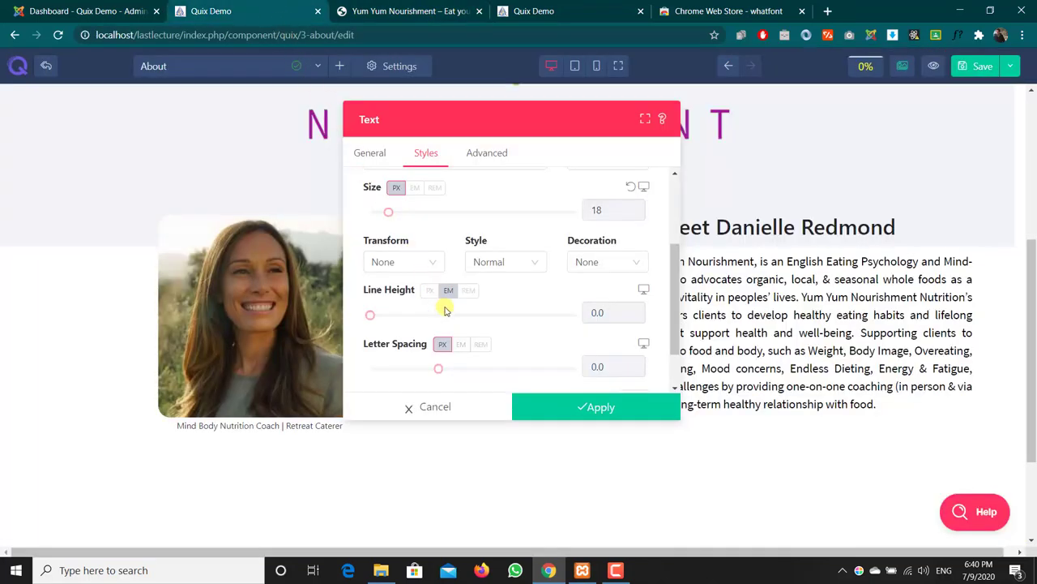
pyautogui.click(429, 293)
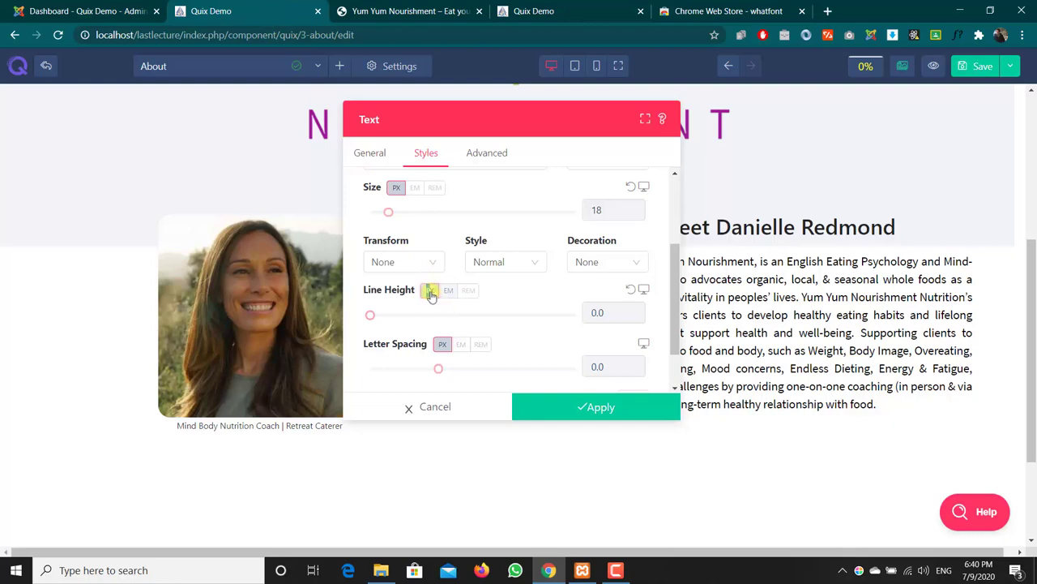
pyautogui.moveTo(614, 311); pyautogui.dragTo(563, 316)
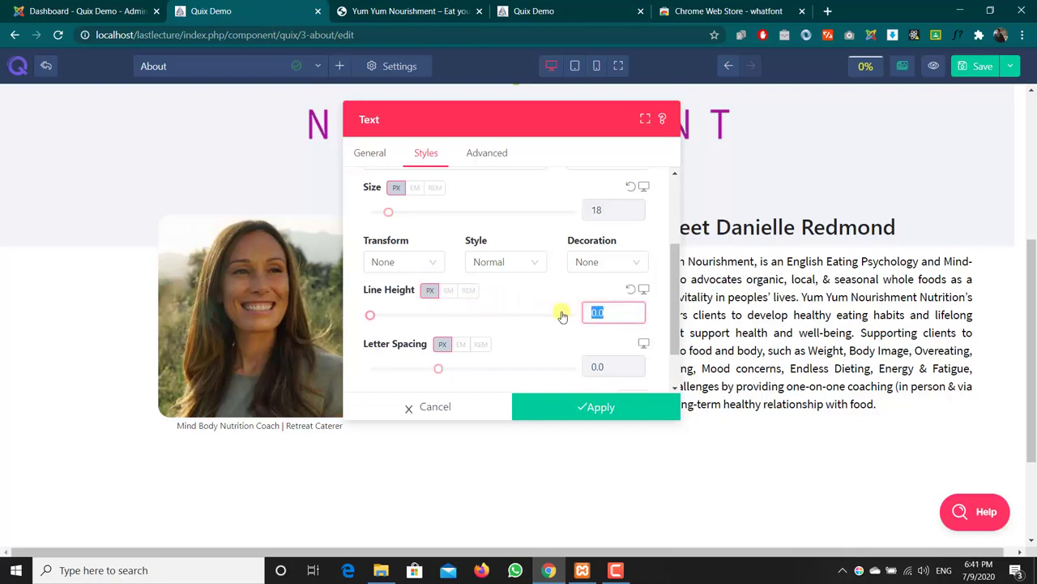
pyautogui.write('1')
pyautogui.scroll(-1, 562, 316)
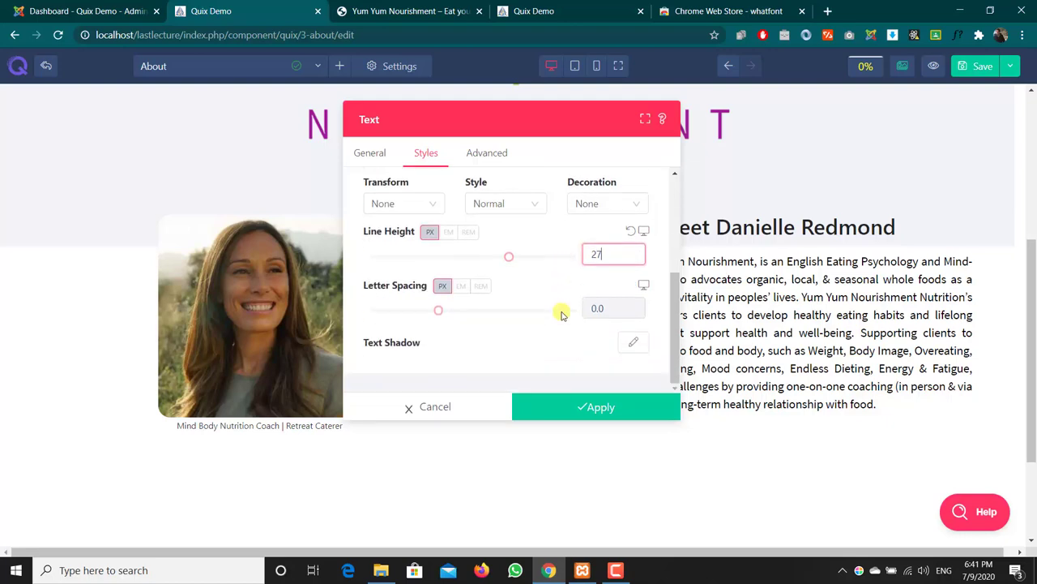
pyautogui.scroll(5, 563, 315)
pyautogui.click(561, 408)
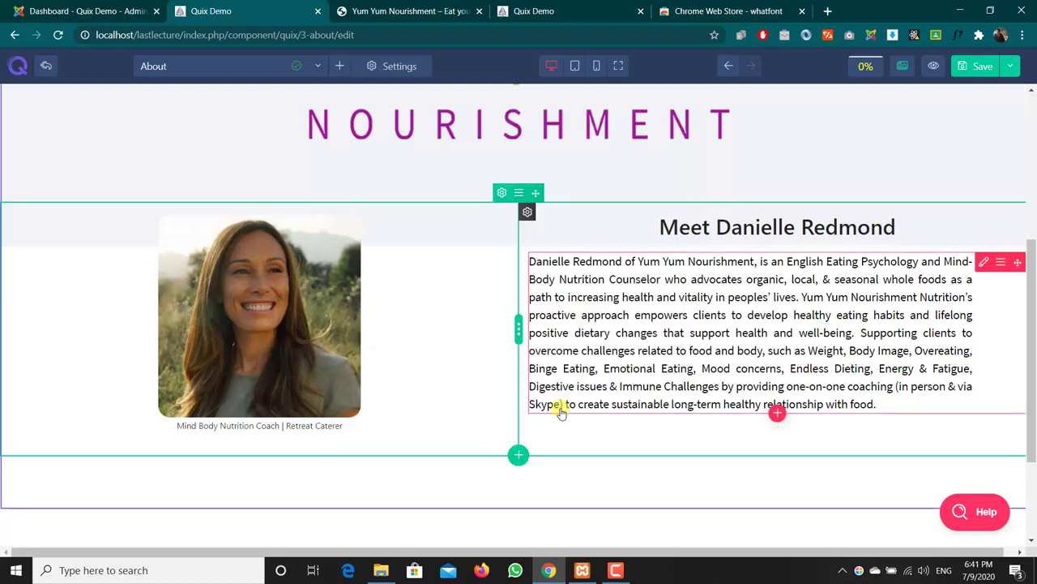
# Save the About page and compare its localhost preview with the Yum Yum Nourishment bio.
pyautogui.click(981, 68)
pyautogui.click(433, 8)
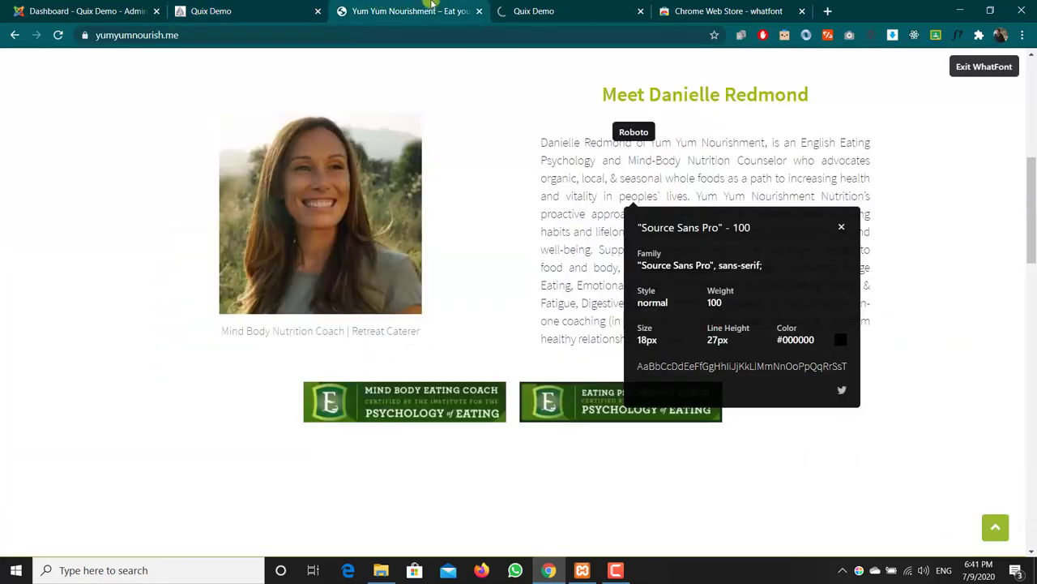
pyautogui.click(543, 10)
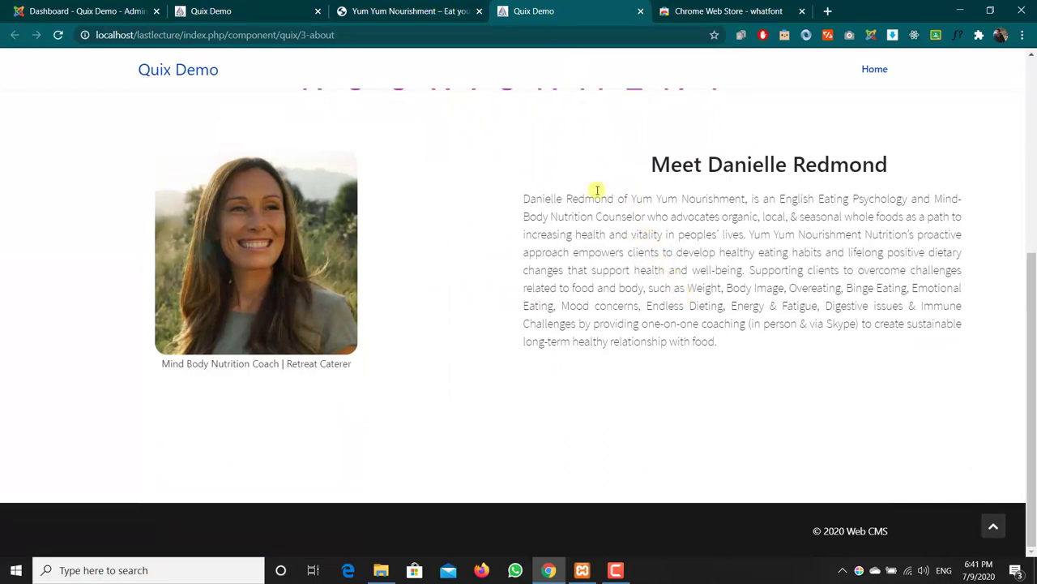
pyautogui.click(437, 10)
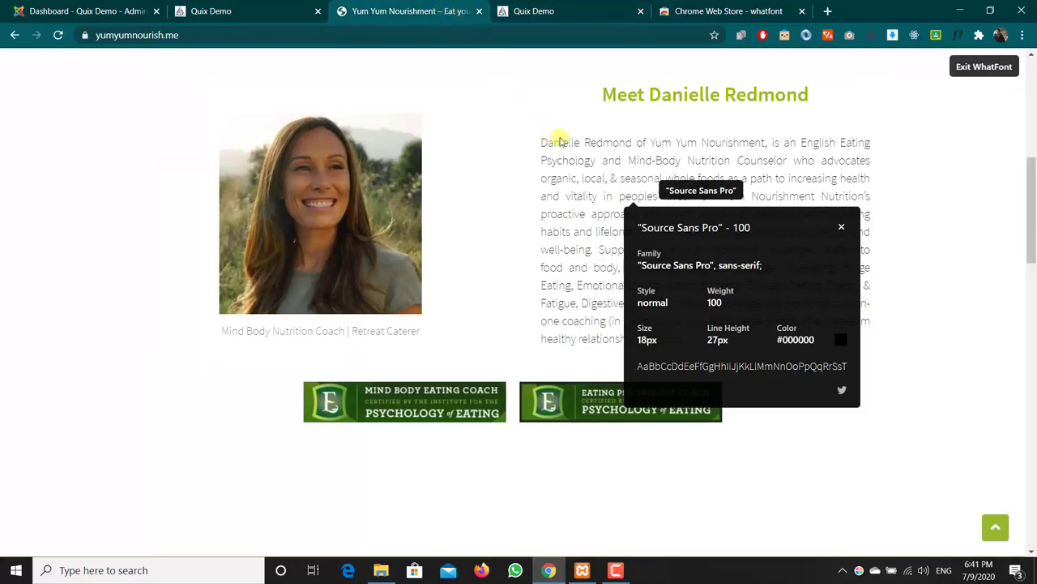
pyautogui.click(218, 11)
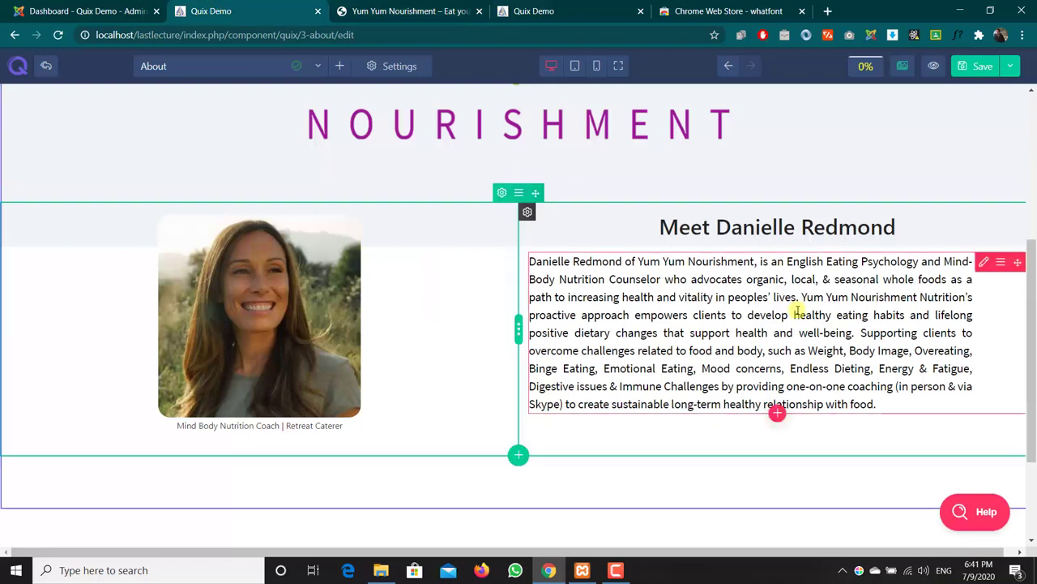
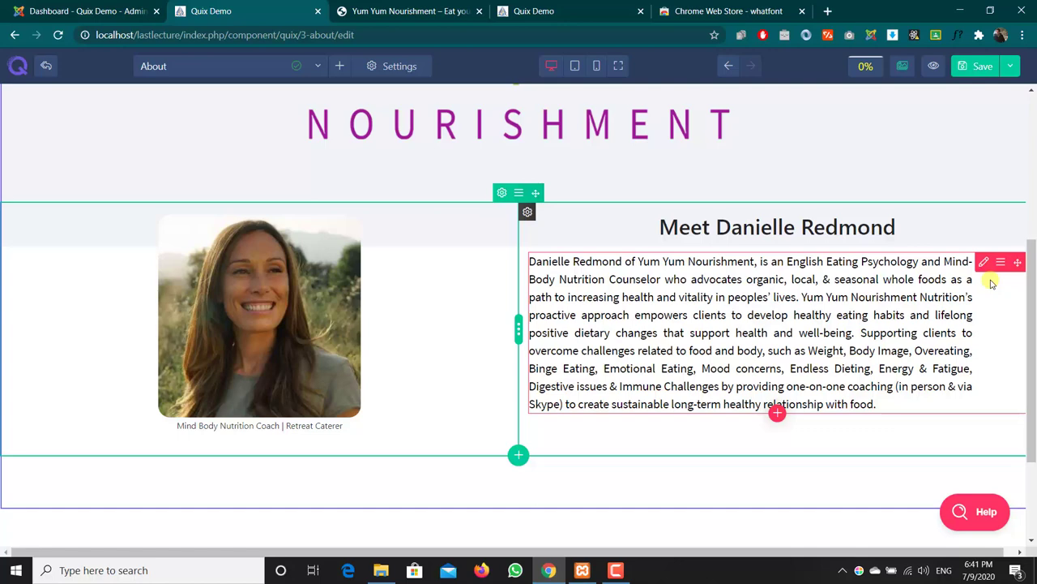
# Copy the heading's hex colour a1ba00 from the live Yum Yum Nourishment site.
pyautogui.click(381, 11)
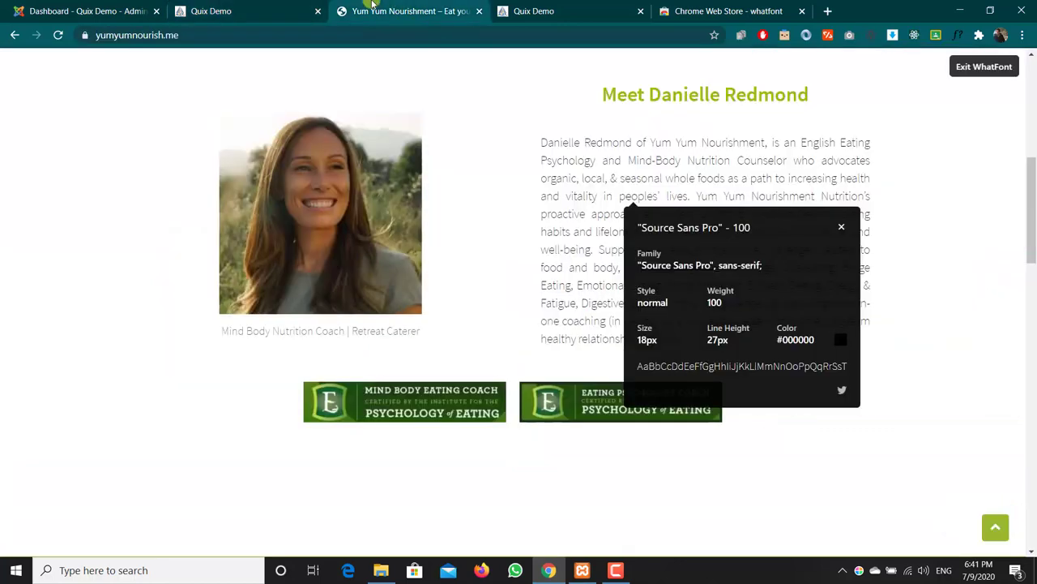
pyautogui.click(679, 94)
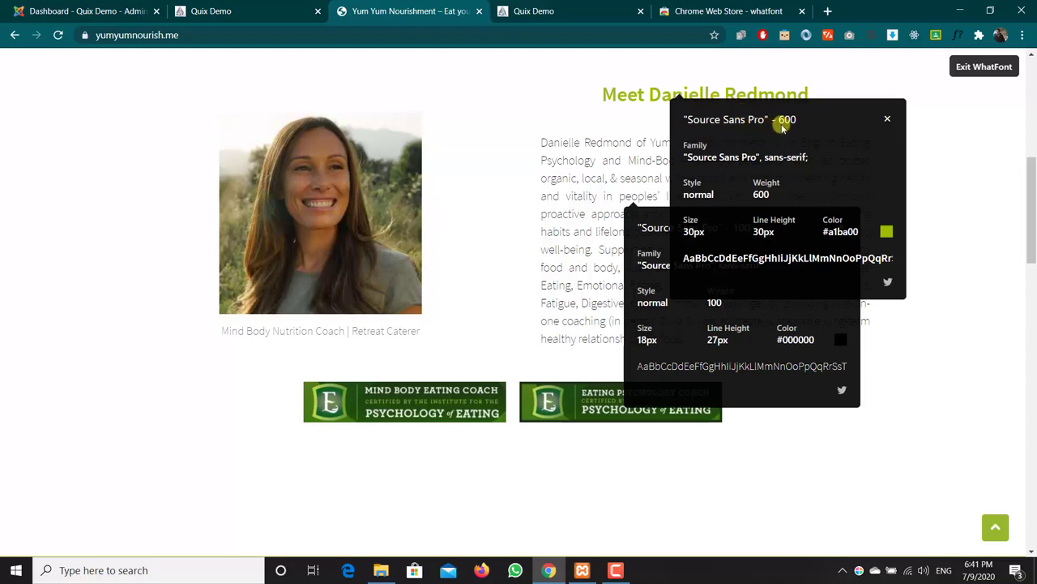
pyautogui.doubleClick(837, 232)
pyautogui.hotkey('ctrl', 'c')
pyautogui.click(296, 10)
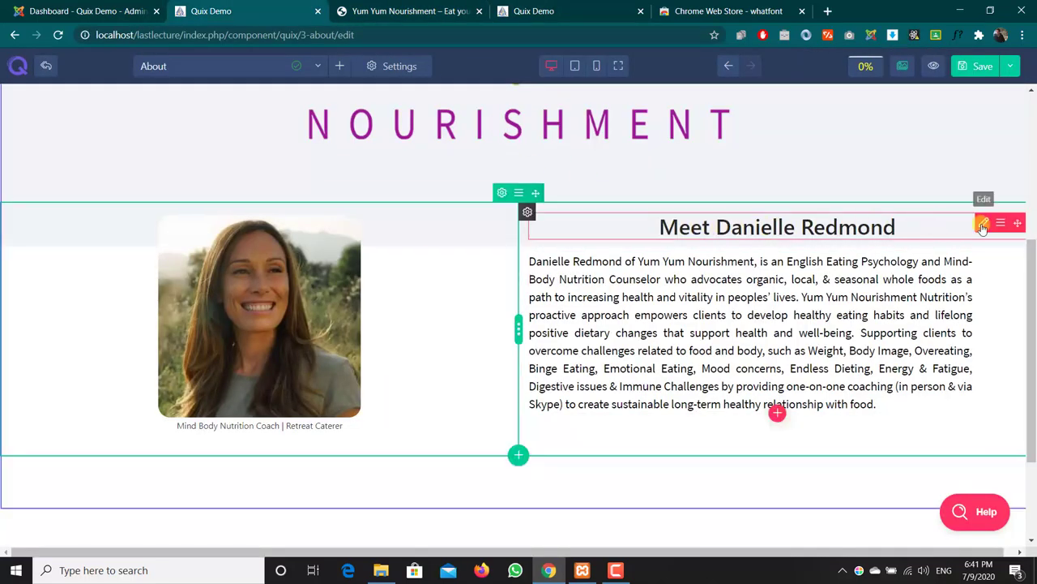
# Set the heading's typography font to Source Sans Pro.
pyautogui.click(982, 224)
pyautogui.click(424, 153)
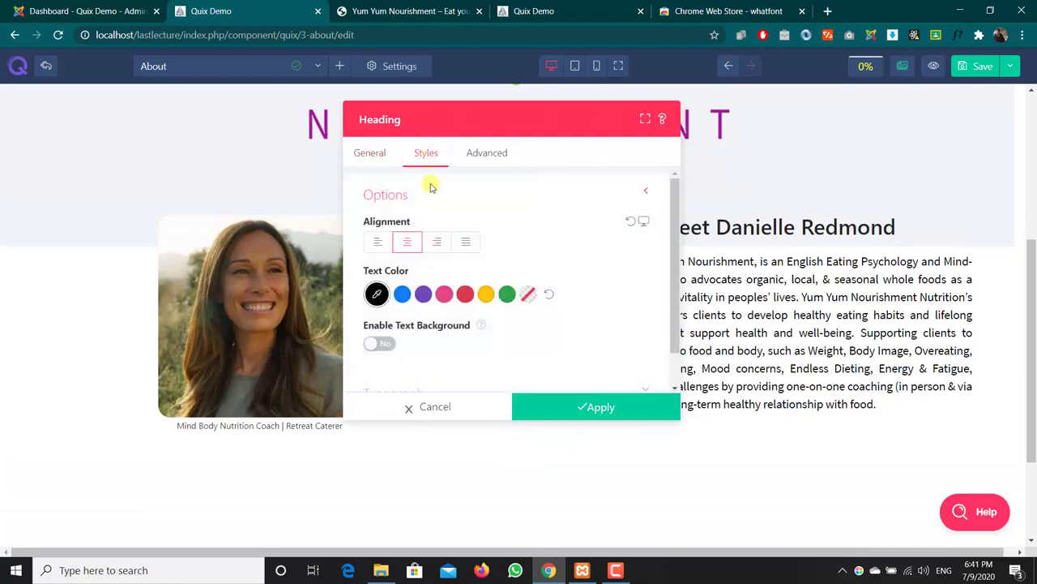
pyautogui.scroll(-1, 466, 332)
pyautogui.click(470, 344)
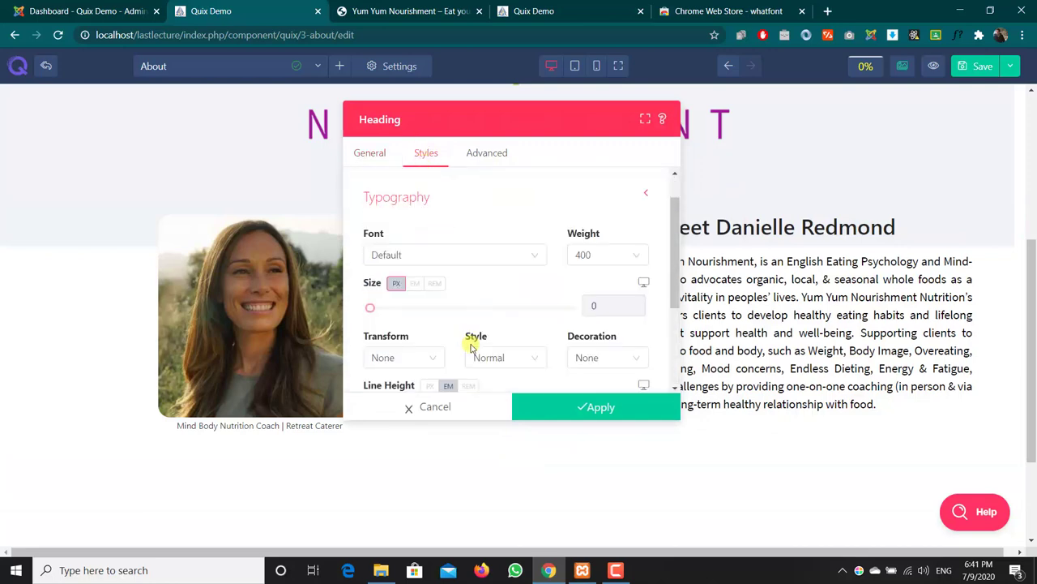
pyautogui.click(534, 257)
pyautogui.click(535, 258)
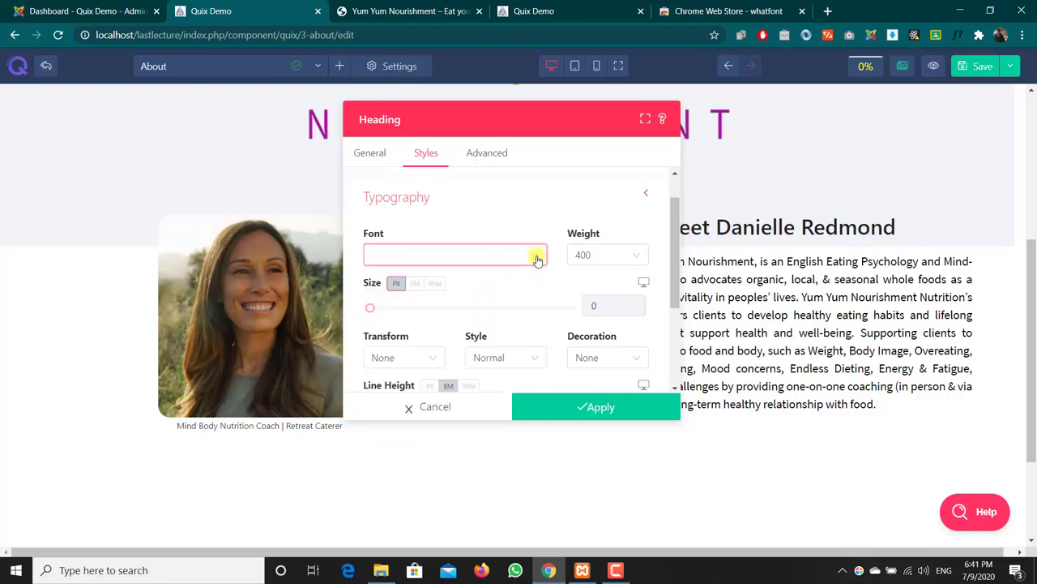
pyautogui.click(478, 253)
pyautogui.write('Source')
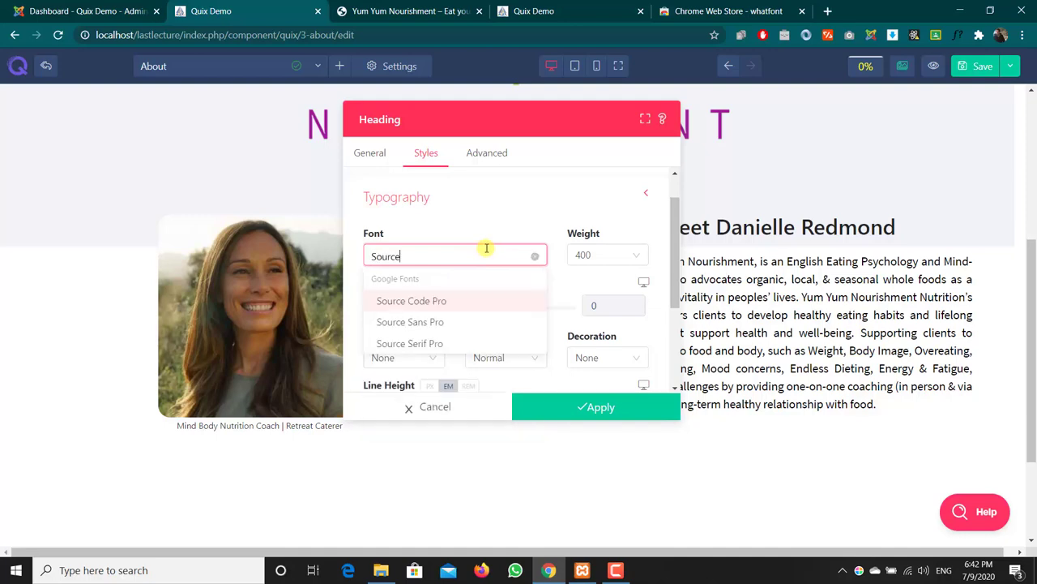
pyautogui.press('Return')
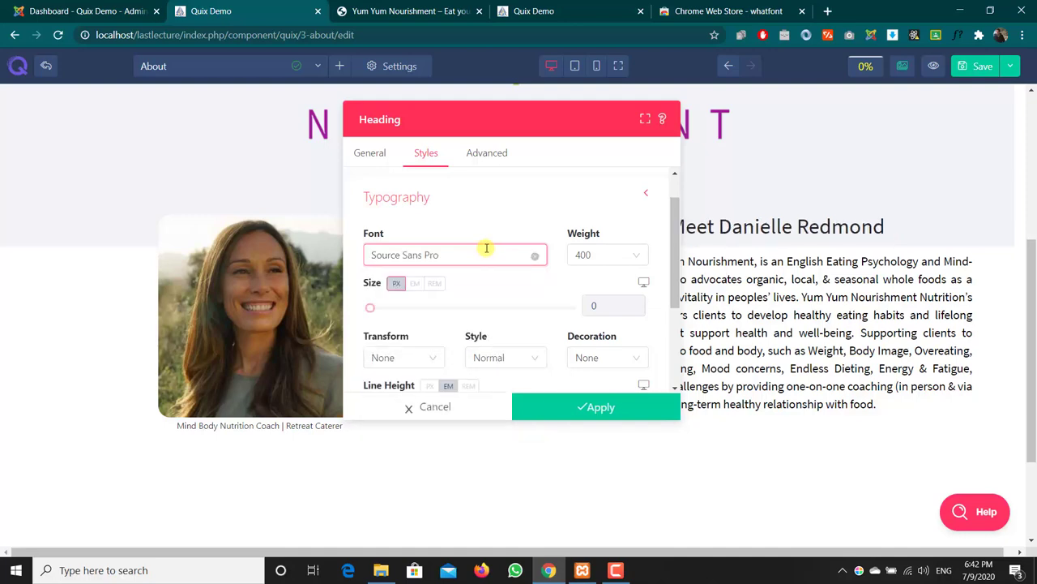
# Set the heading's font weight to 600.
pyautogui.click(622, 258)
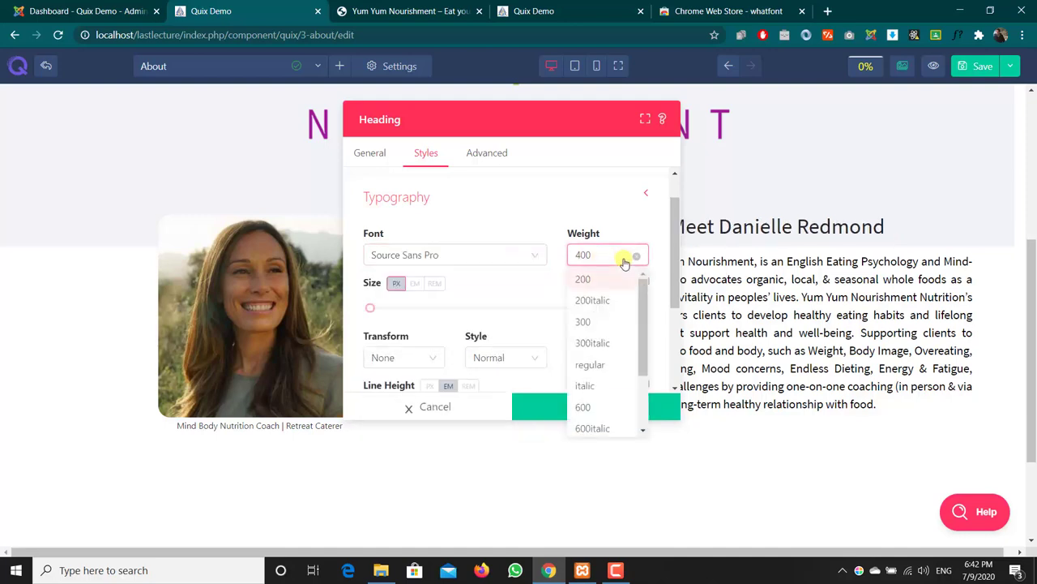
pyautogui.hotkey('ctrl', 'a')
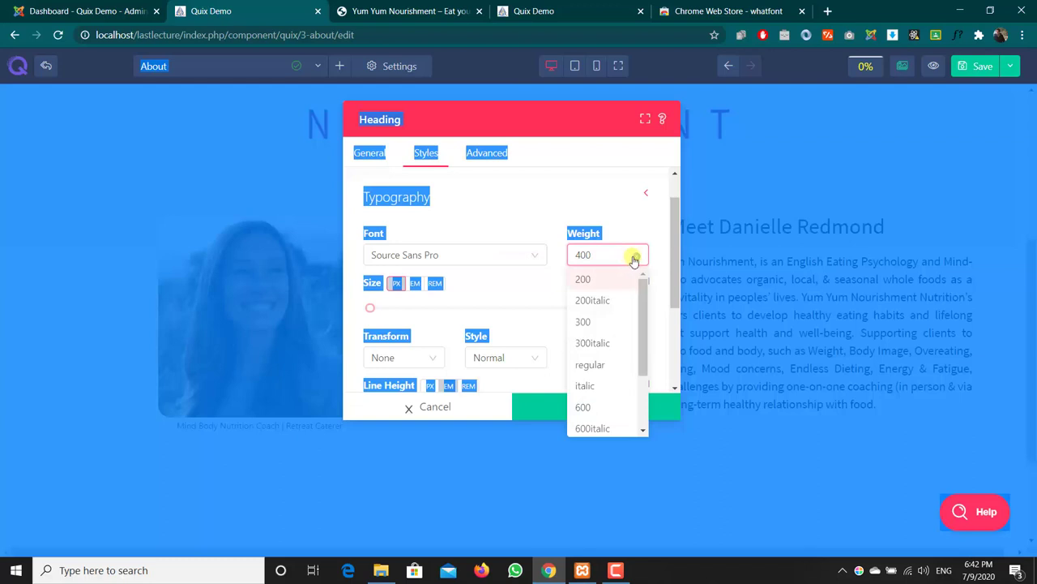
pyautogui.click(633, 258)
pyautogui.click(613, 256)
pyautogui.click(516, 219)
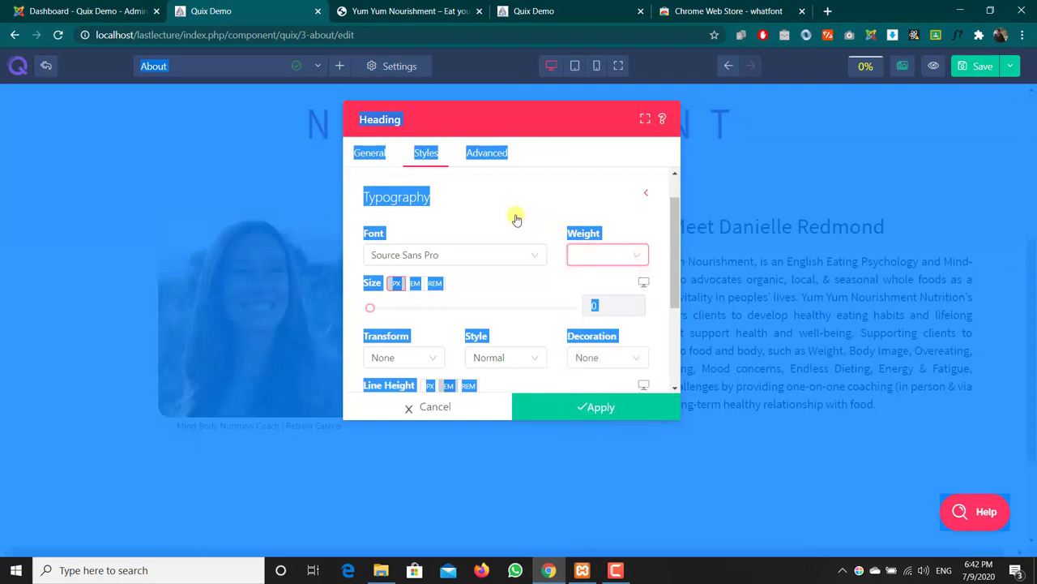
pyautogui.click(602, 242)
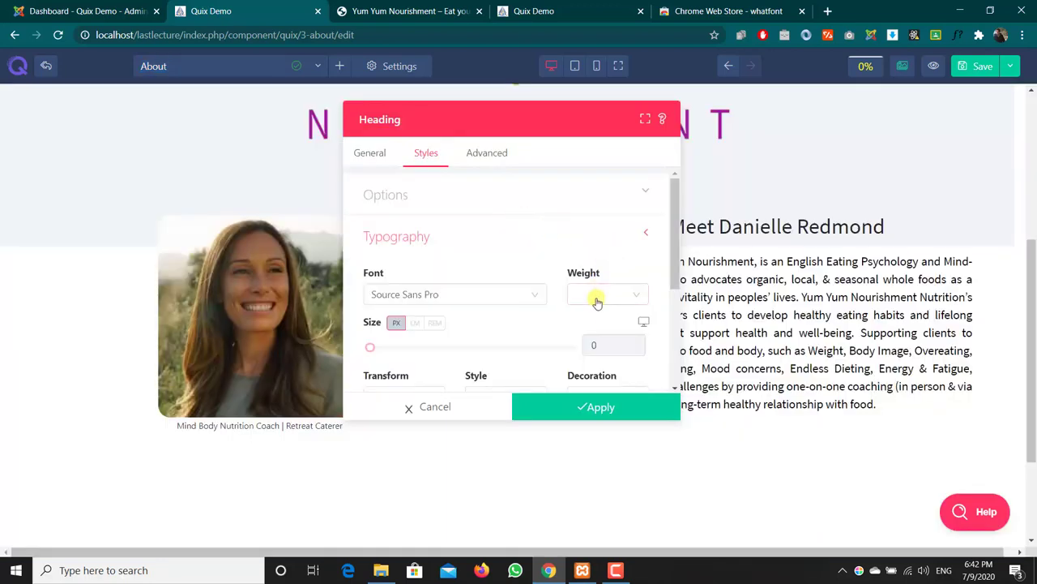
pyautogui.click(597, 298)
pyautogui.scroll(-3, 591, 348)
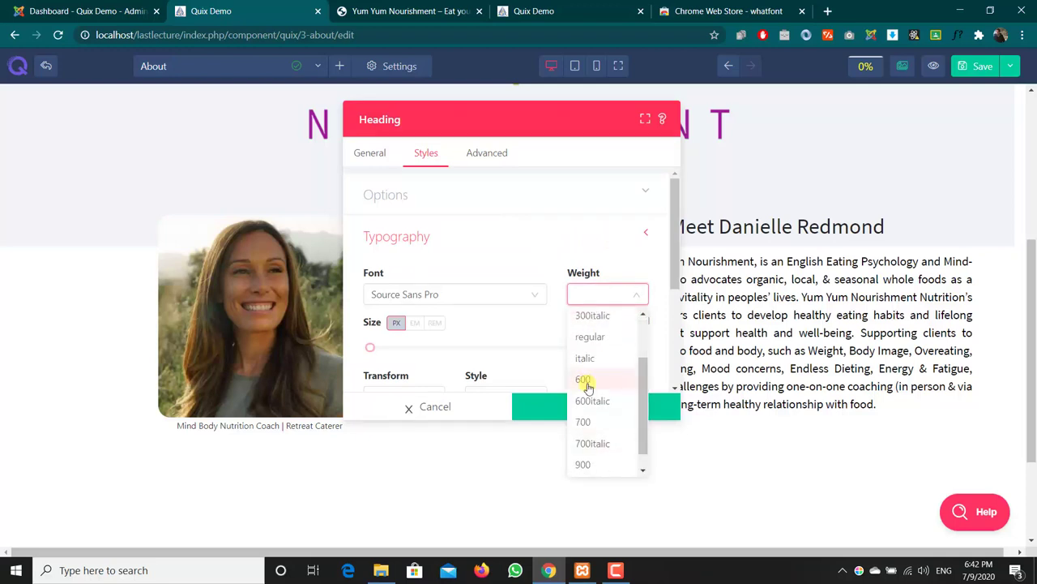
pyautogui.click(585, 381)
pyautogui.scroll(-2, 522, 284)
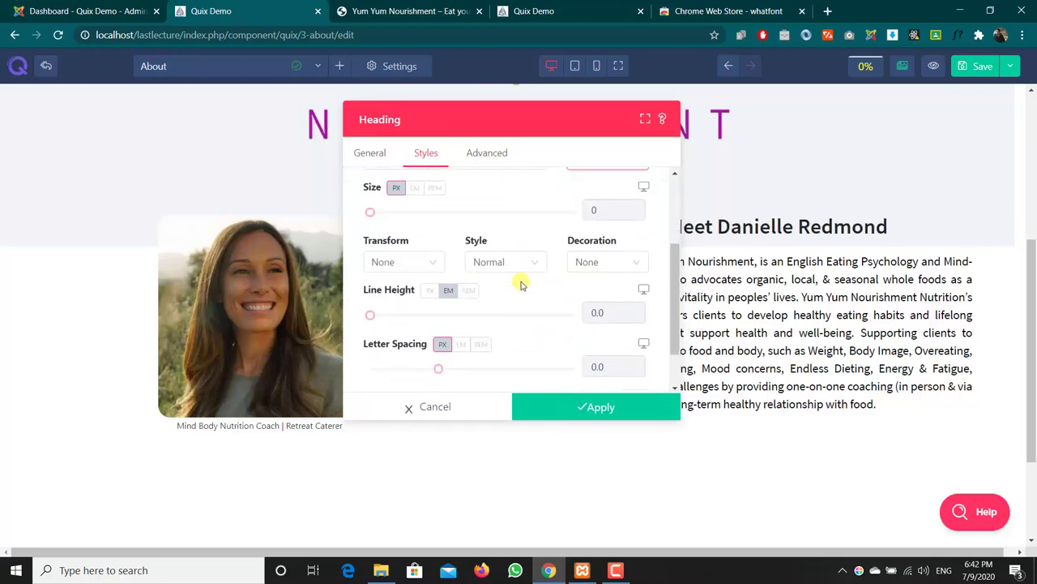
pyautogui.scroll(-1, 521, 280)
pyautogui.scroll(4, 499, 298)
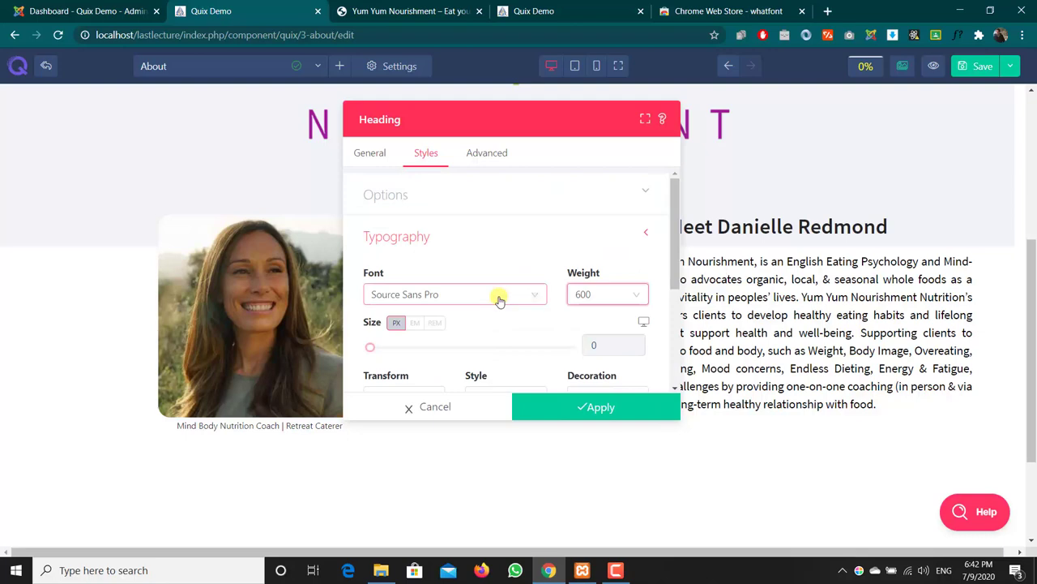
pyautogui.click(645, 232)
# Give the heading the custom text colour a1ba00 and apply the changes.
pyautogui.click(600, 204)
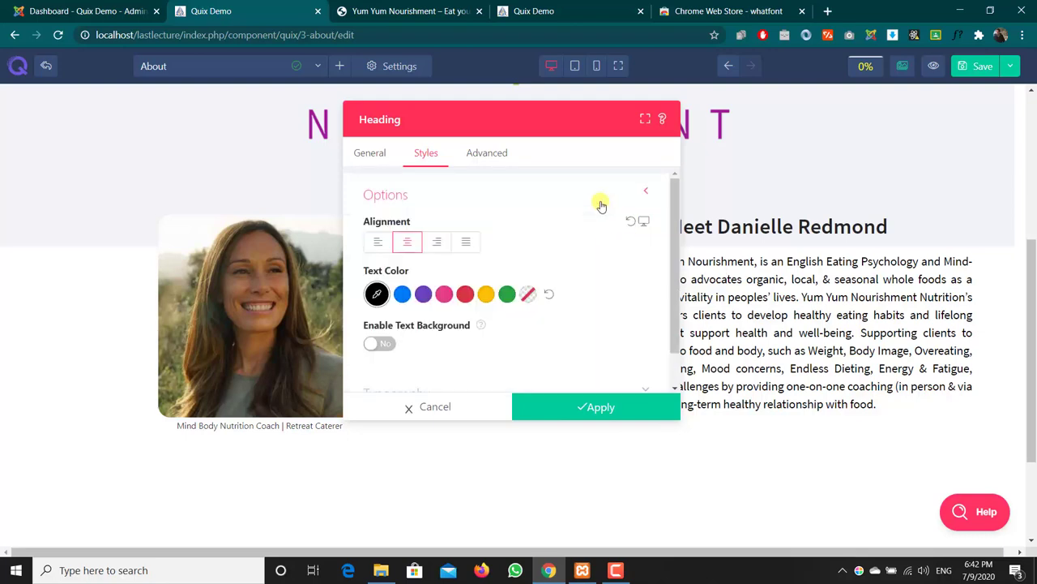
pyautogui.click(377, 289)
pyautogui.doubleClick(393, 244)
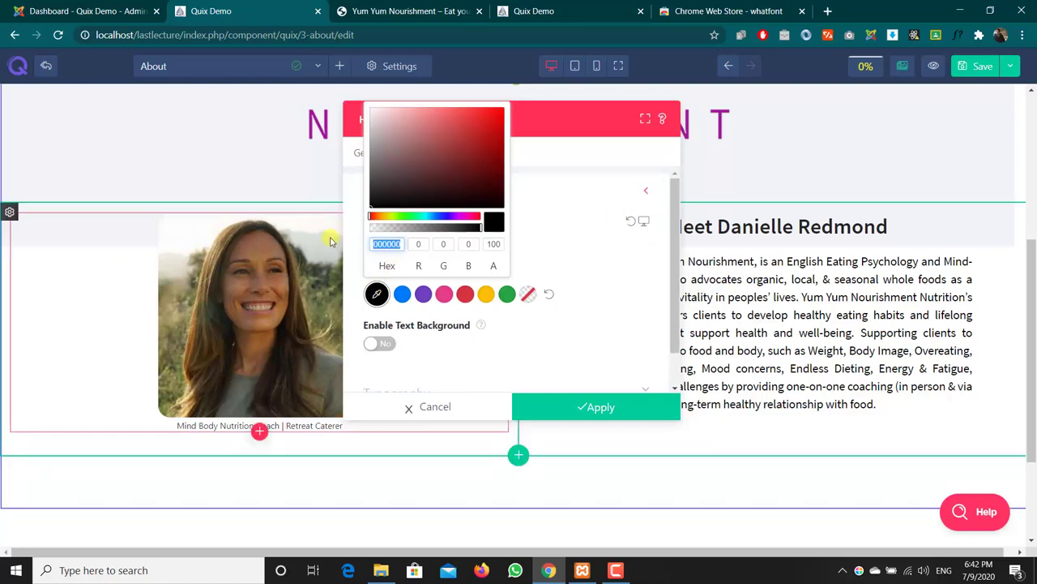
pyautogui.hotkey('ctrl', 'v')
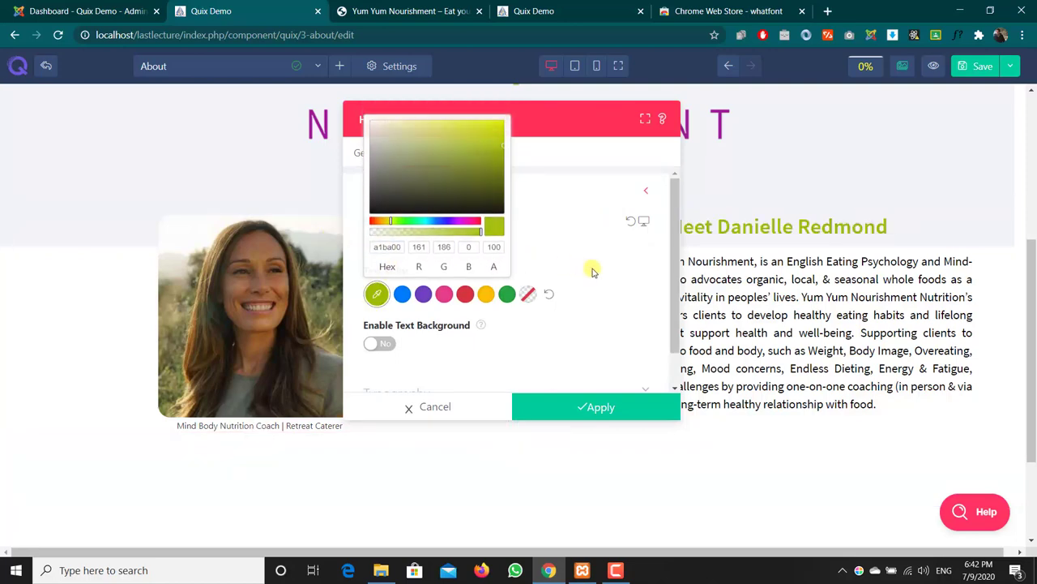
pyautogui.click(591, 271)
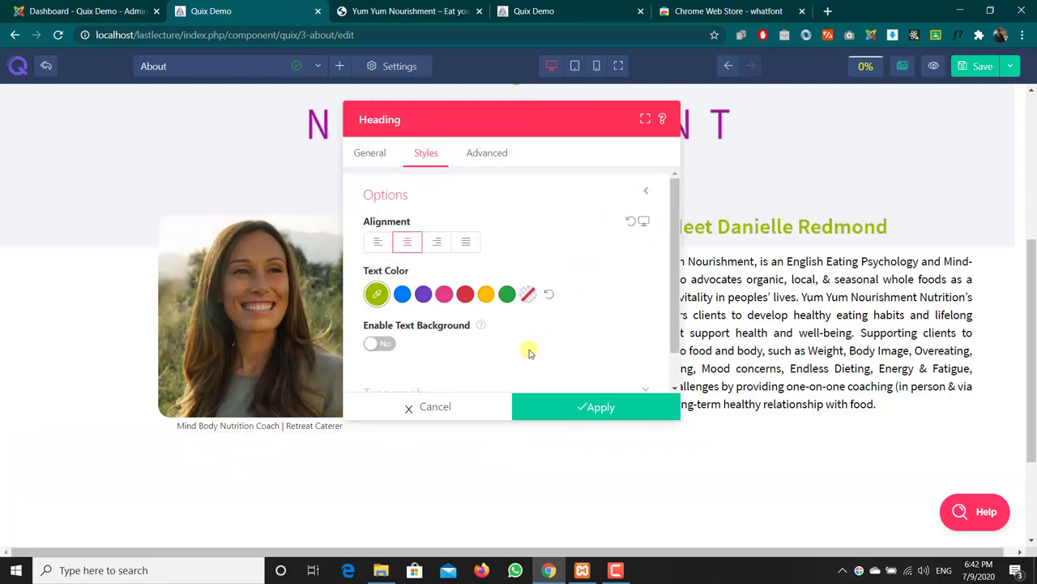
pyautogui.click(559, 407)
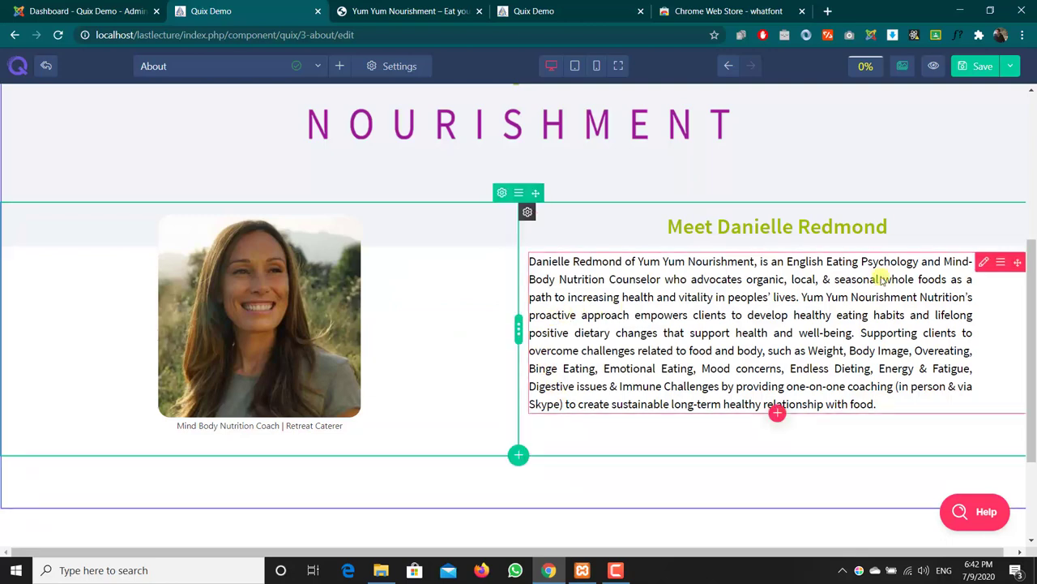
# Switch the biography text block's padding to em units with a right padding of 15.
pyautogui.click(982, 264)
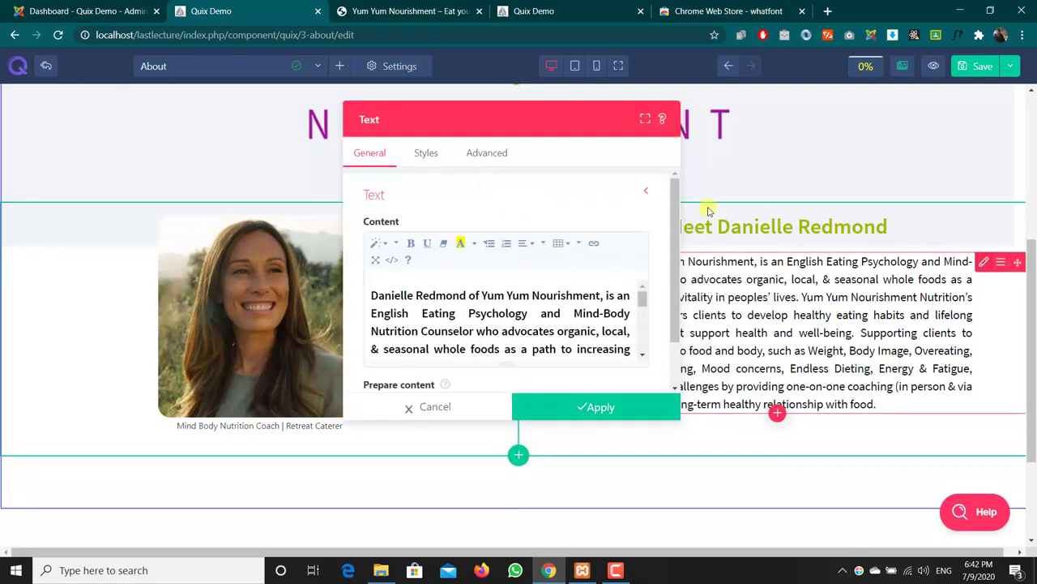
pyautogui.click(427, 152)
pyautogui.click(488, 153)
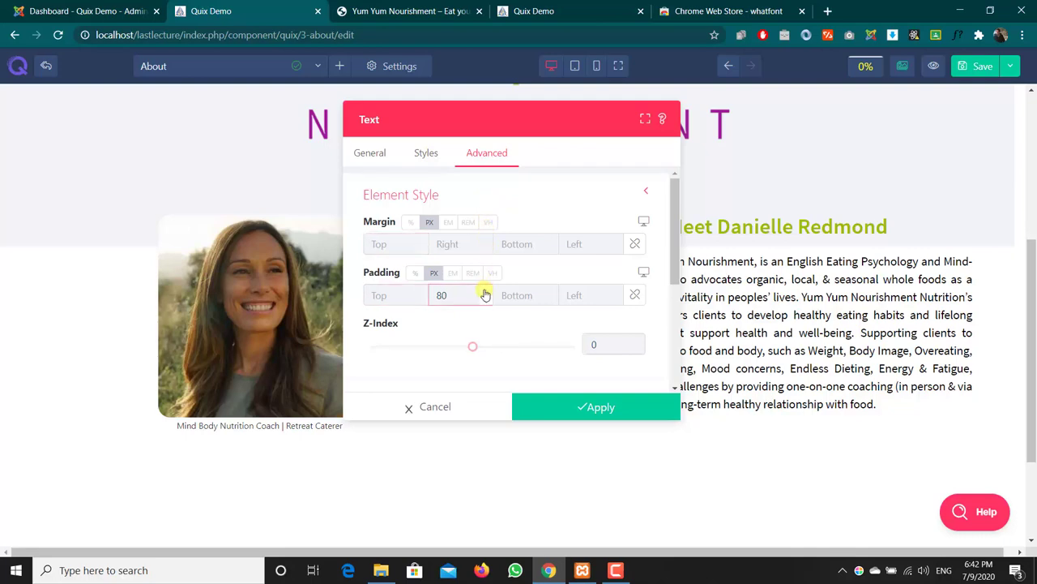
pyautogui.click(451, 274)
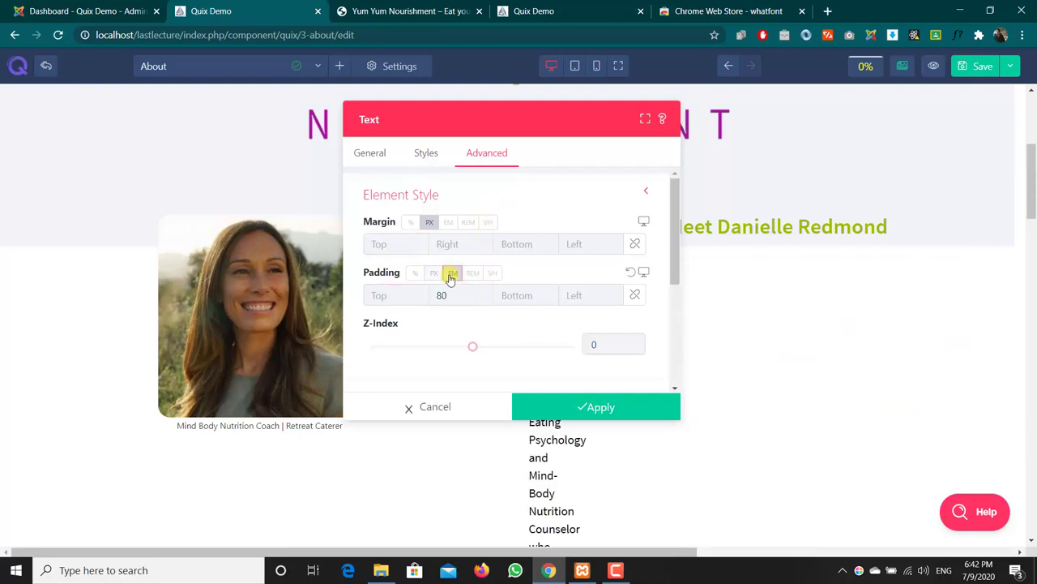
pyautogui.moveTo(452, 294); pyautogui.dragTo(406, 295)
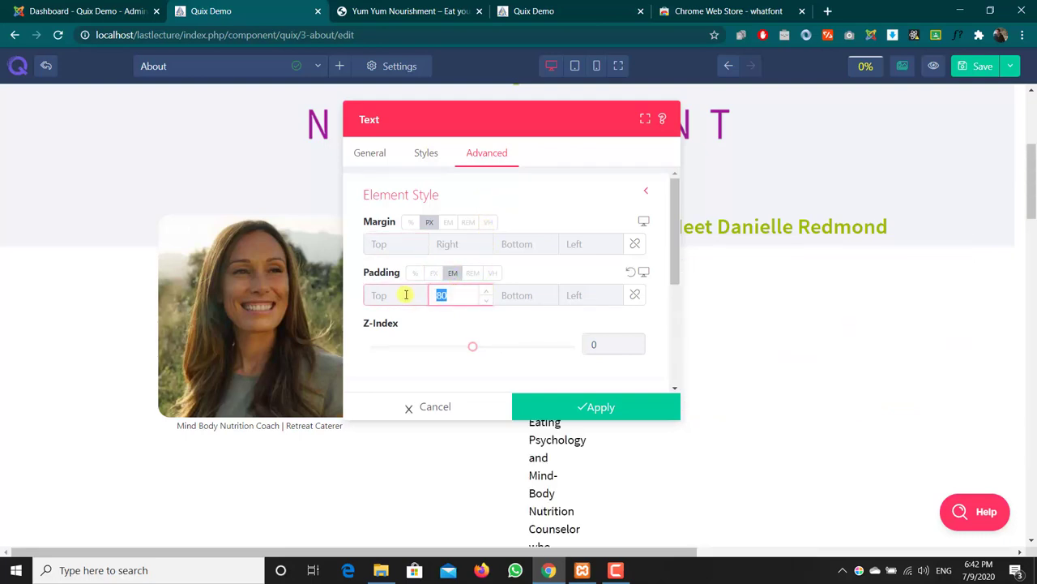
pyautogui.write('10')
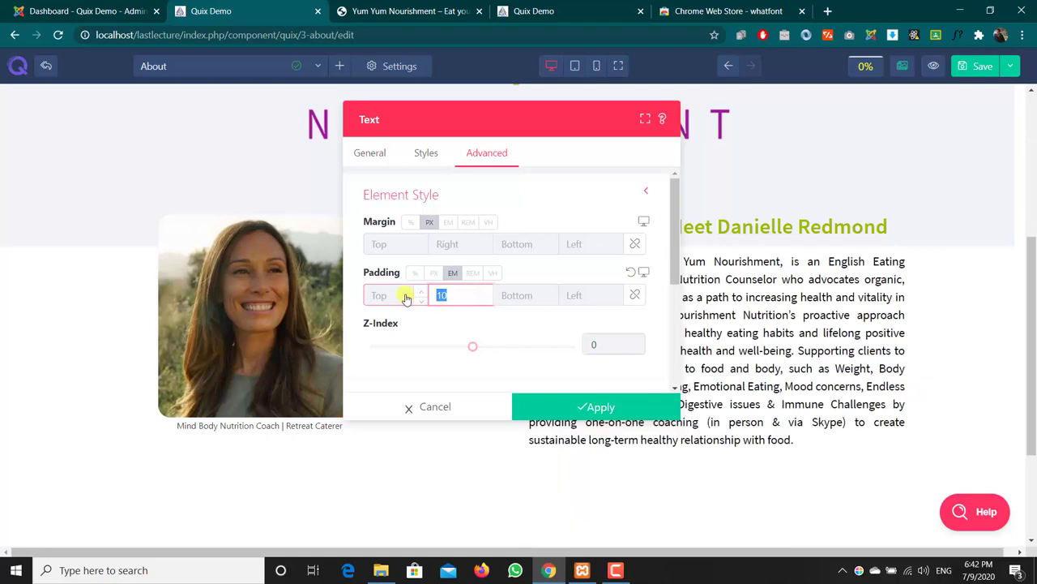
pyautogui.write('5')
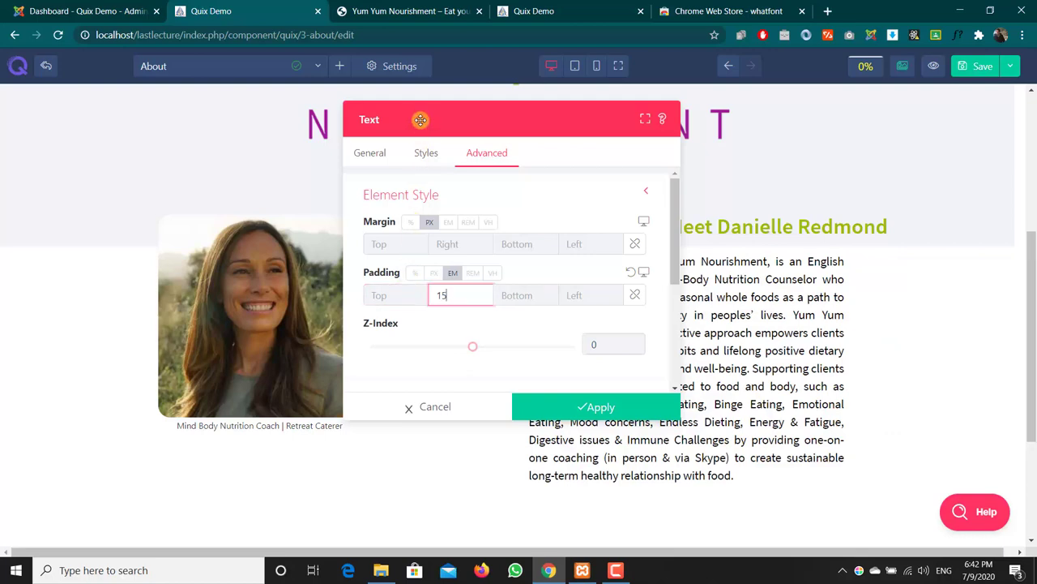
pyautogui.moveTo(421, 119); pyautogui.dragTo(203, 141)
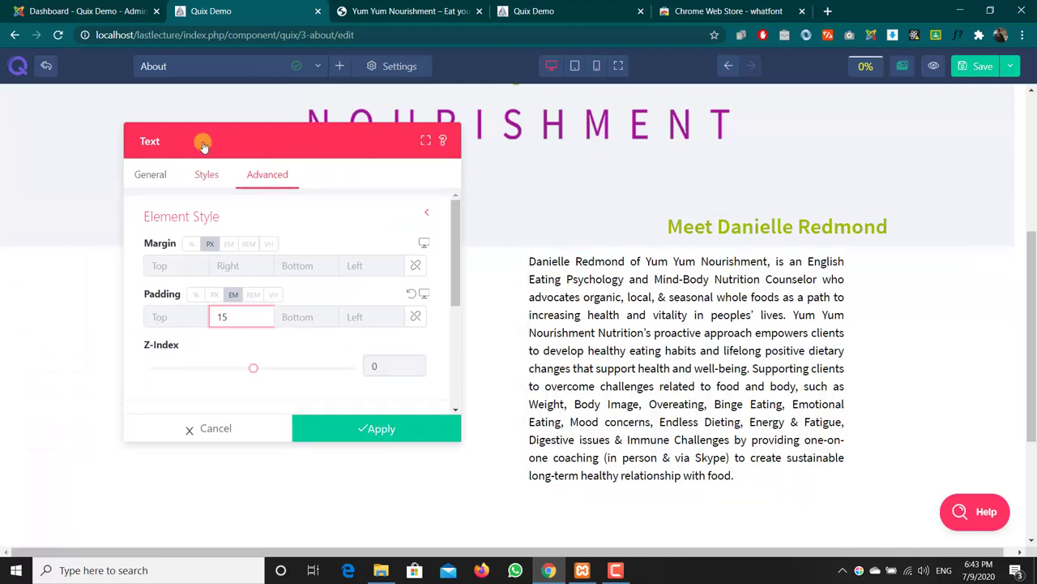
# Justify and indent the biography paragraph using the editor's alignment options.
pyautogui.scroll(-5, 293, 270)
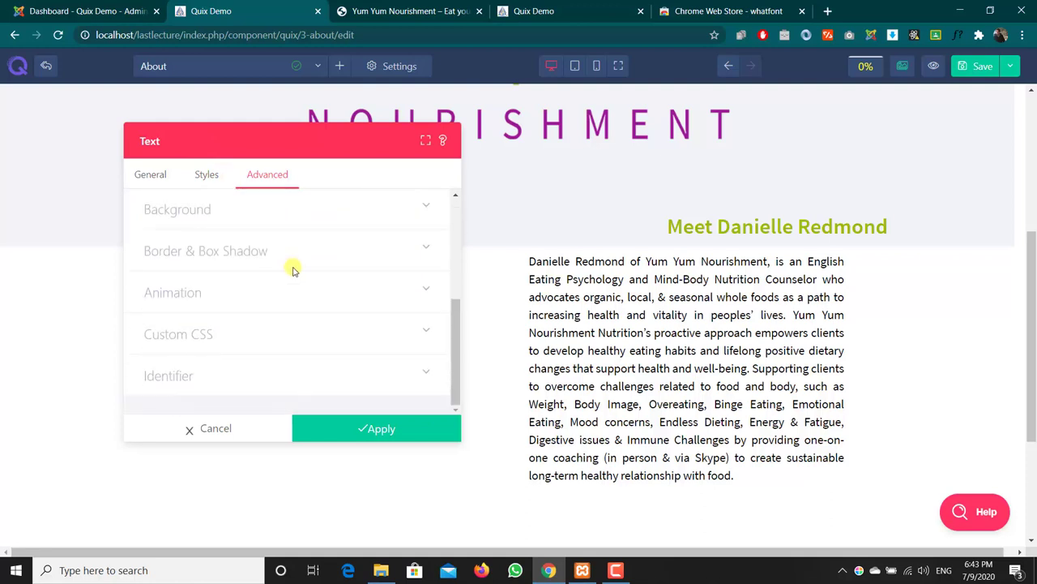
pyautogui.scroll(2, 293, 270)
pyautogui.scroll(-2, 295, 271)
pyautogui.click(205, 176)
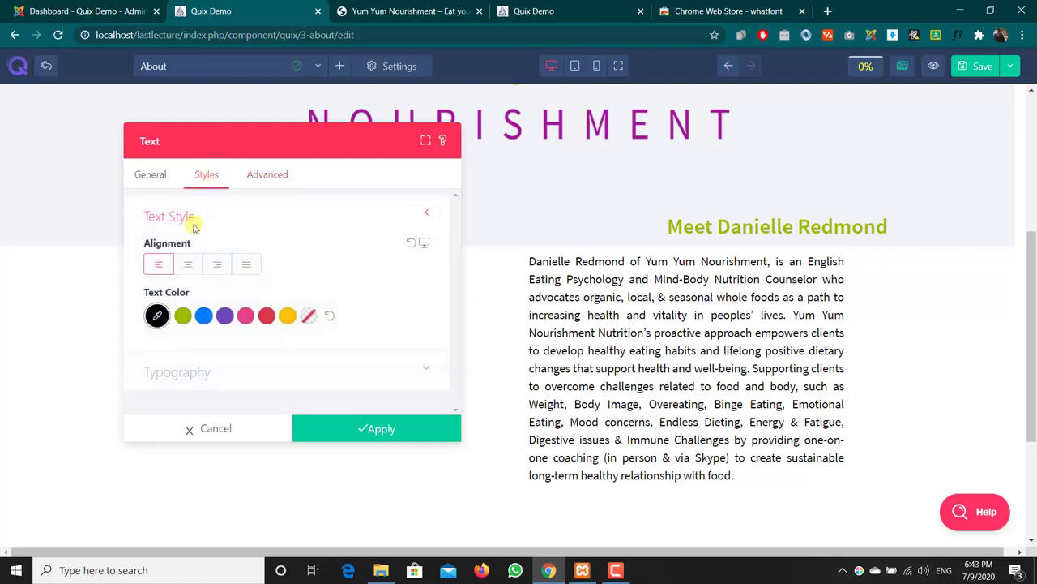
pyautogui.click(185, 268)
pyautogui.click(221, 269)
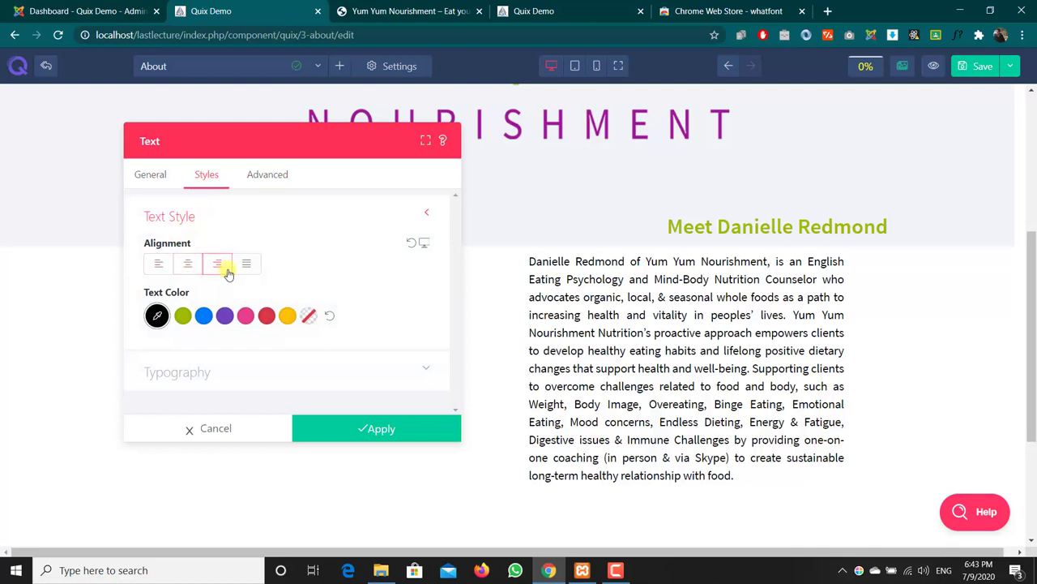
pyautogui.click(158, 172)
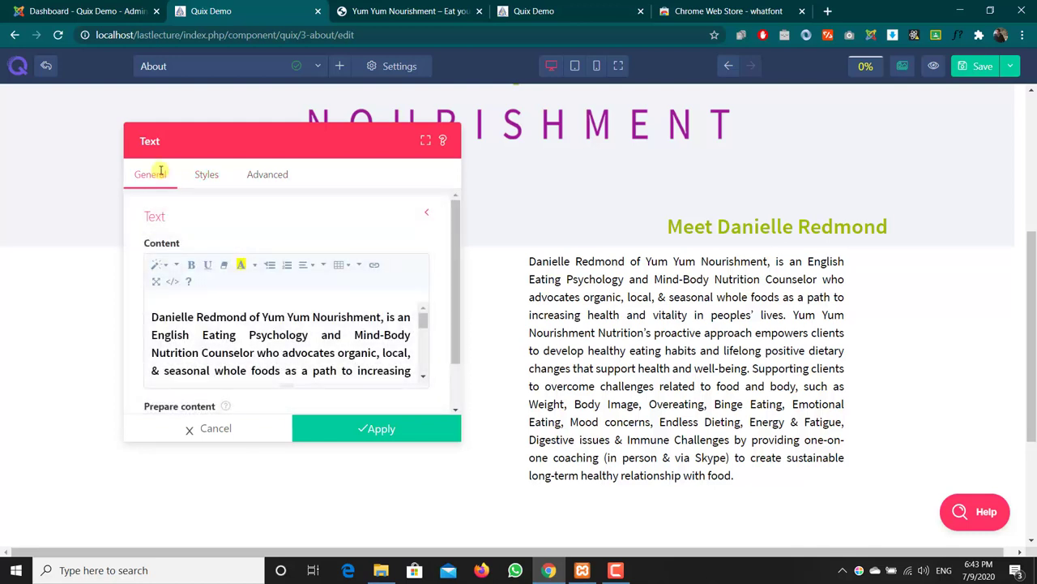
pyautogui.click(308, 268)
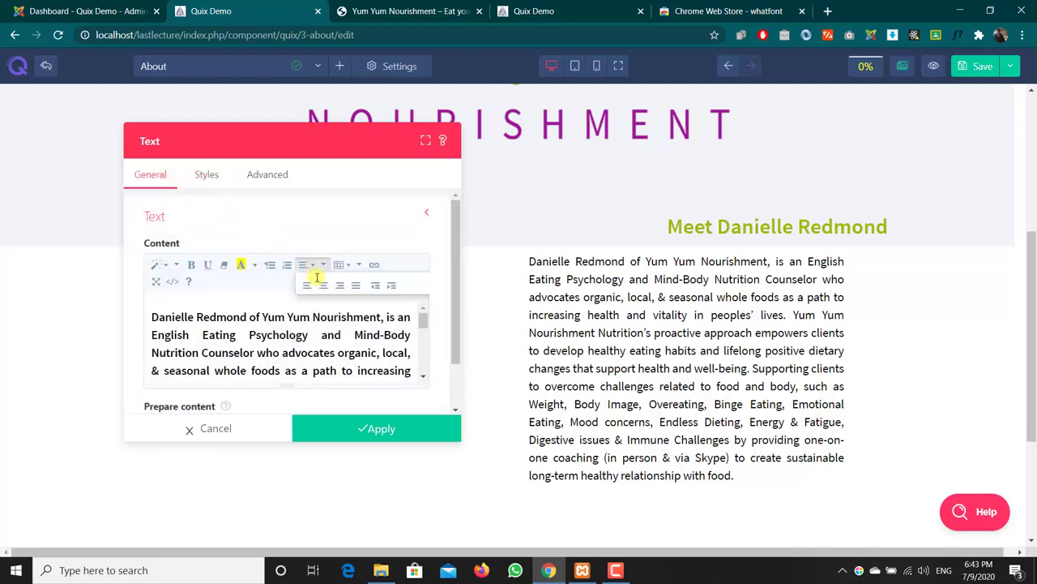
pyautogui.click(324, 286)
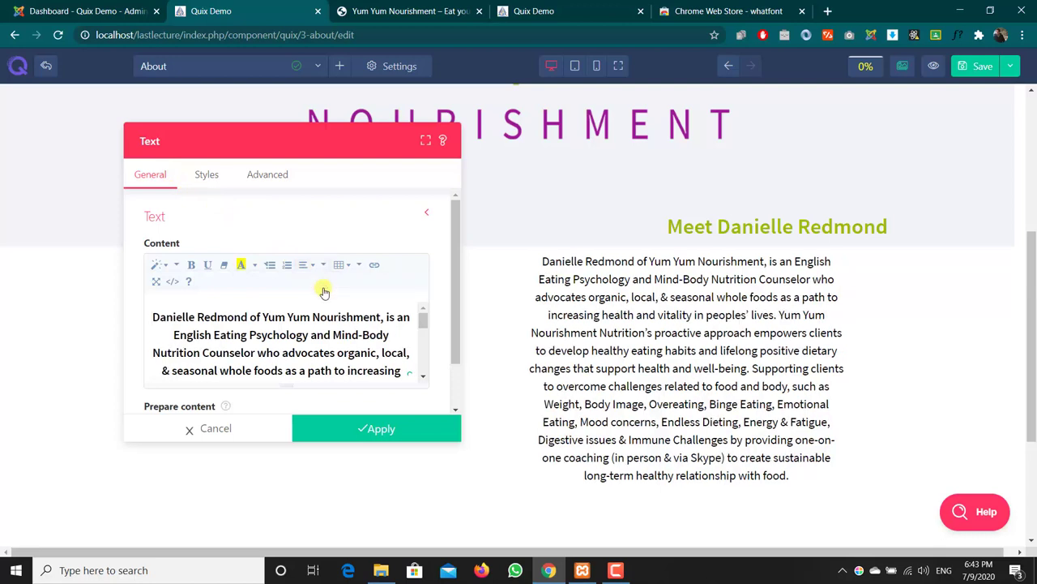
pyautogui.click(308, 266)
pyautogui.click(364, 285)
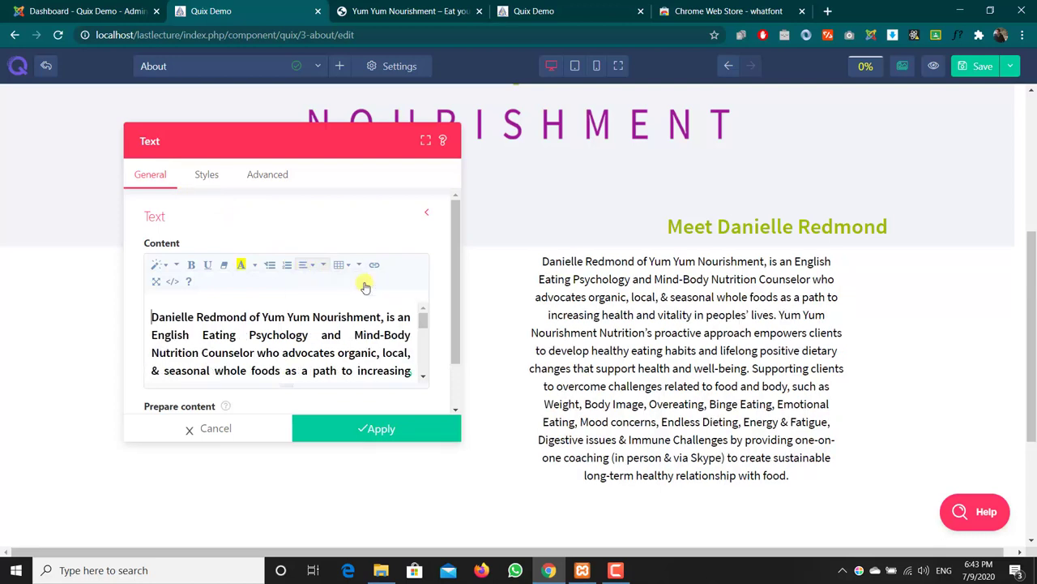
pyautogui.click(306, 268)
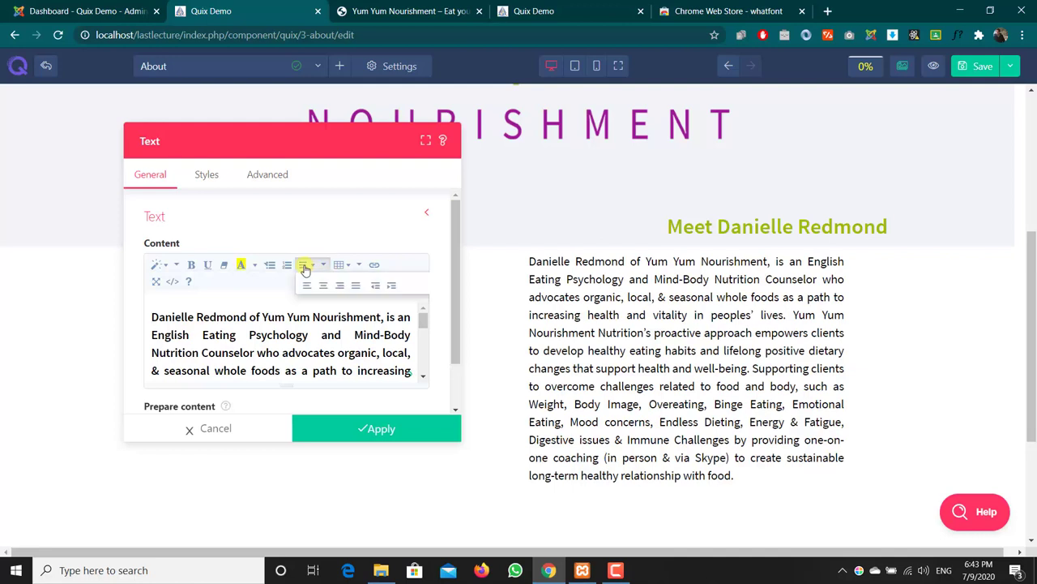
pyautogui.click(391, 286)
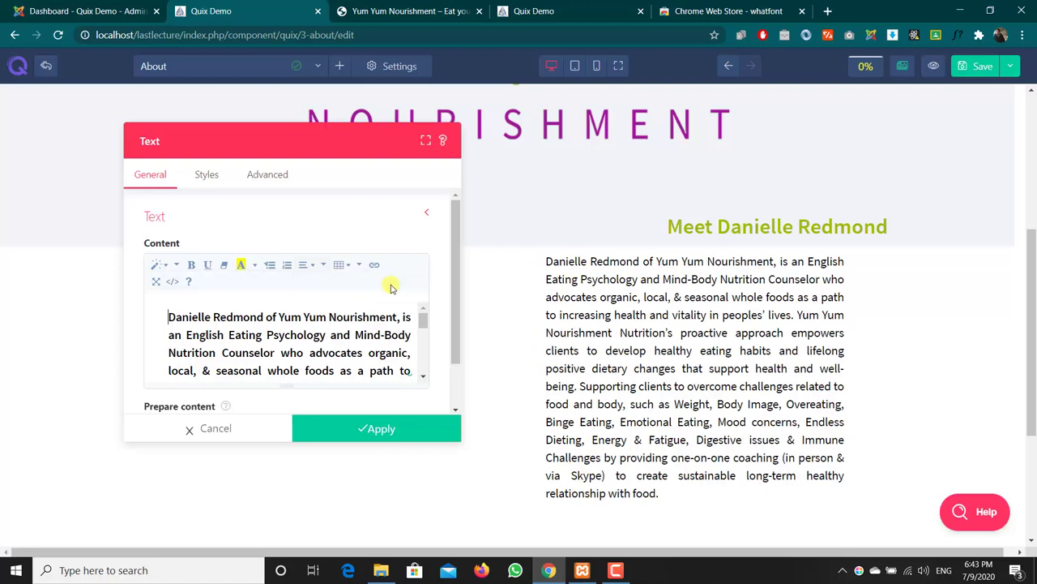
# Reduce the paragraph's right padding from 15 to 5 em and apply the changes.
pyautogui.click(193, 176)
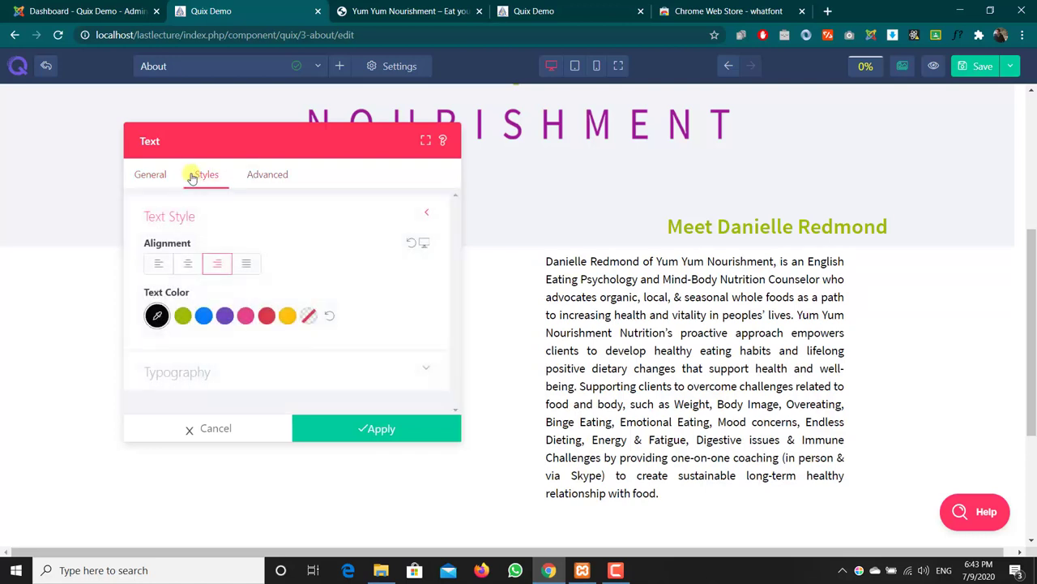
pyautogui.click(204, 370)
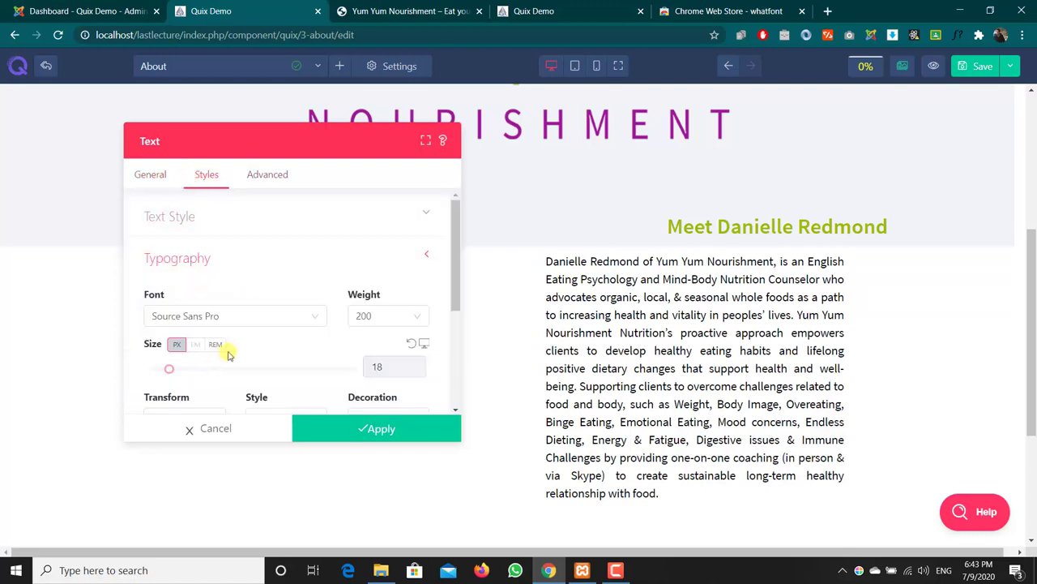
pyautogui.scroll(-2, 229, 354)
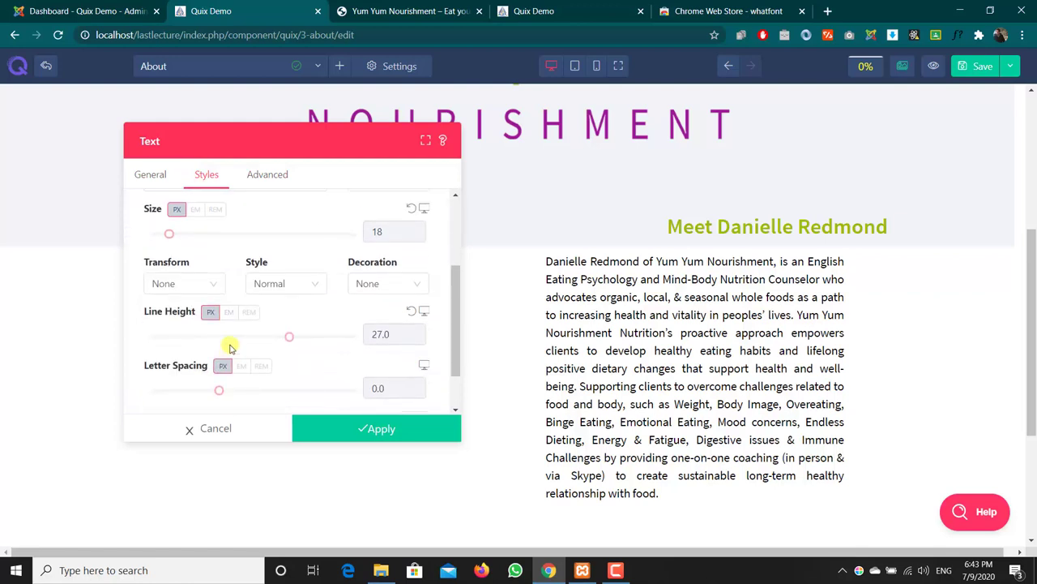
pyautogui.click(263, 175)
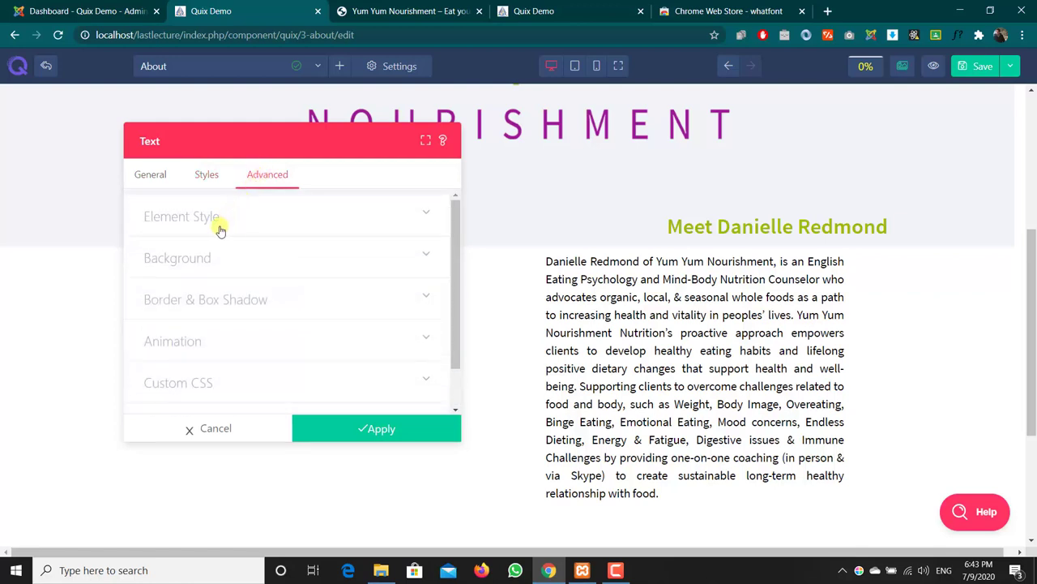
pyautogui.click(221, 220)
pyautogui.doubleClick(220, 316)
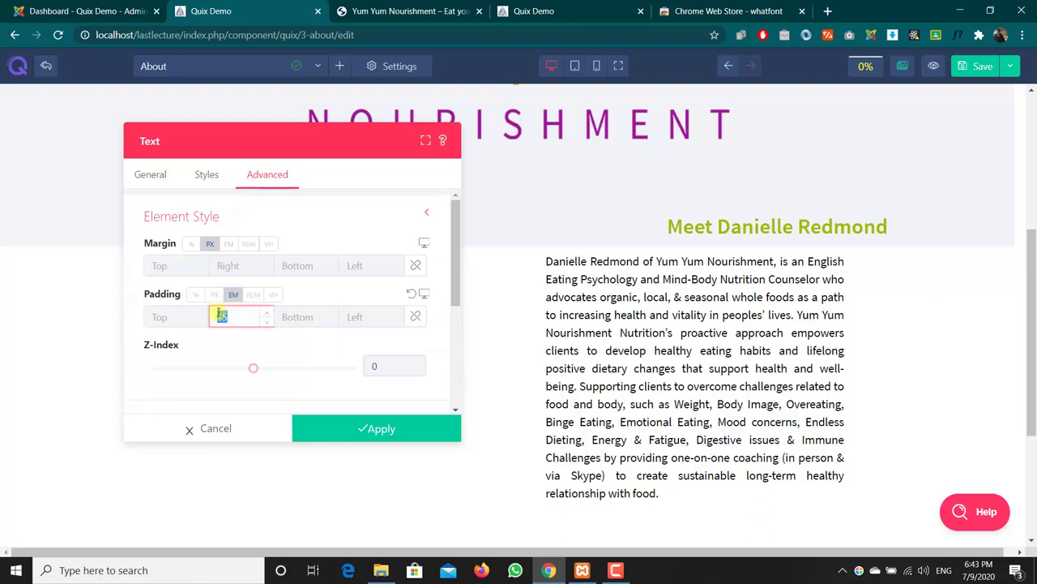
pyautogui.write('5')
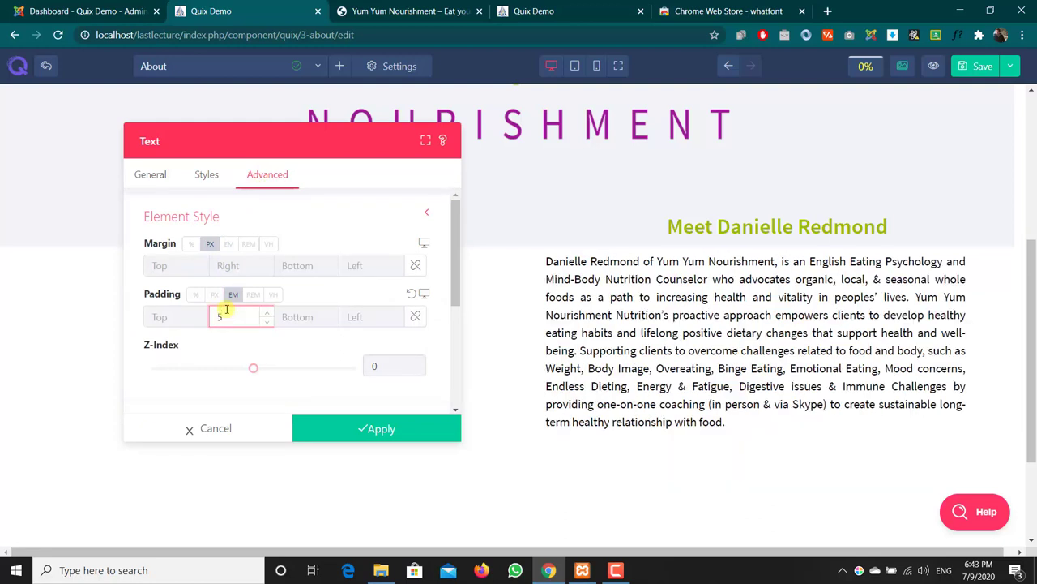
pyautogui.click(207, 175)
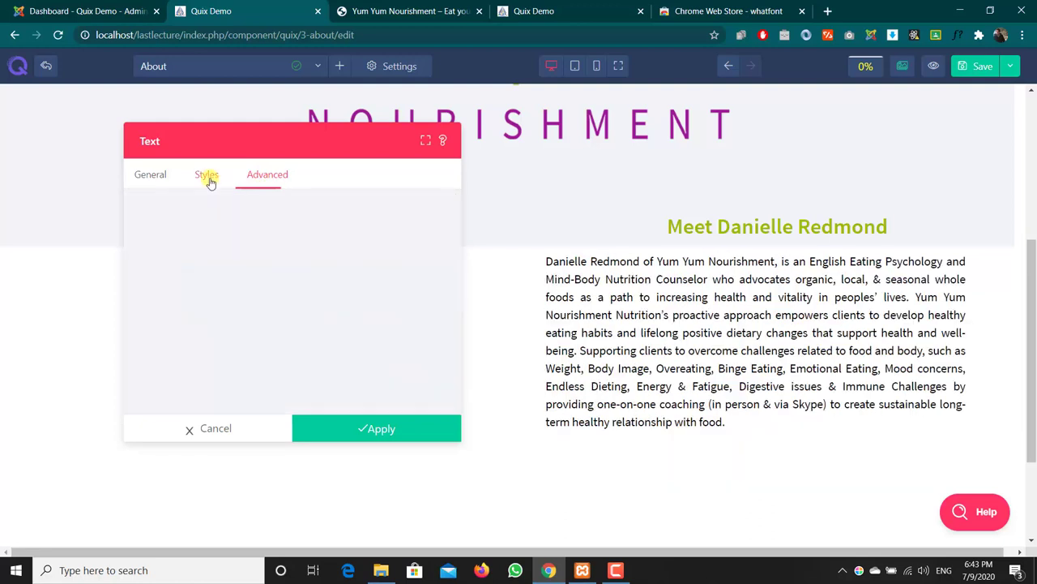
pyautogui.click(195, 232)
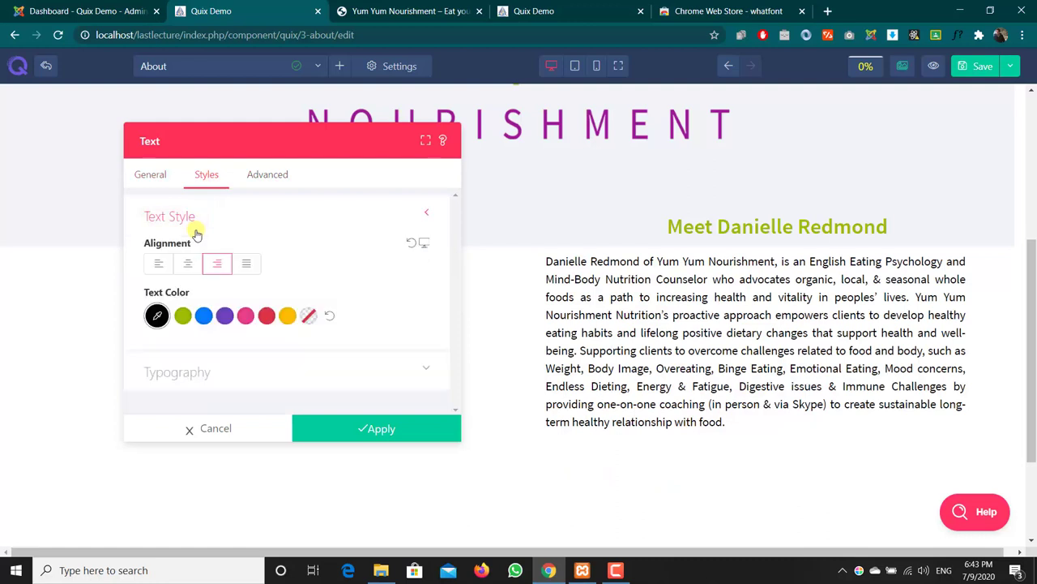
pyautogui.click(149, 177)
pyautogui.click(324, 429)
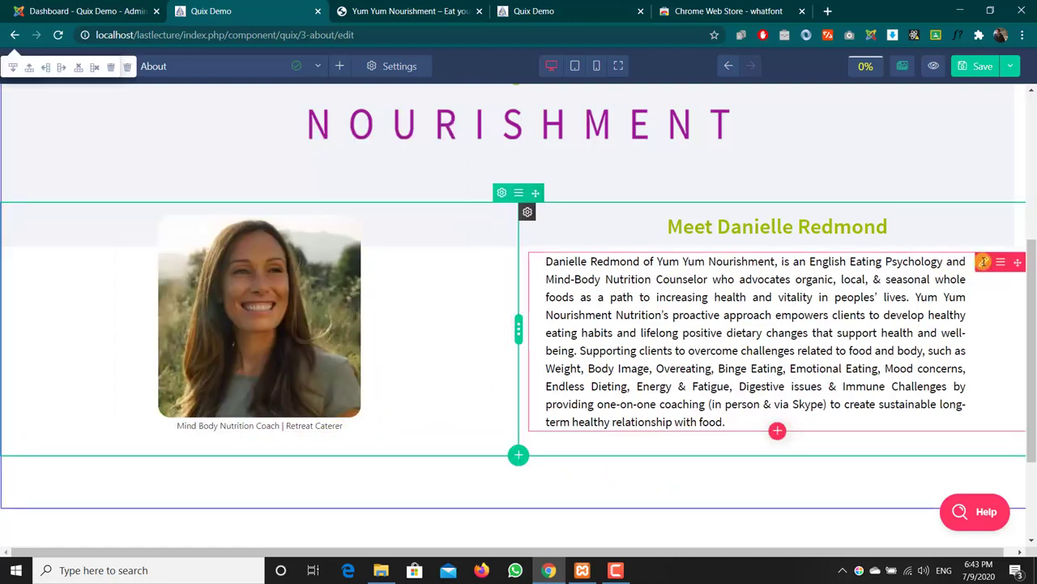
pyautogui.click(983, 262)
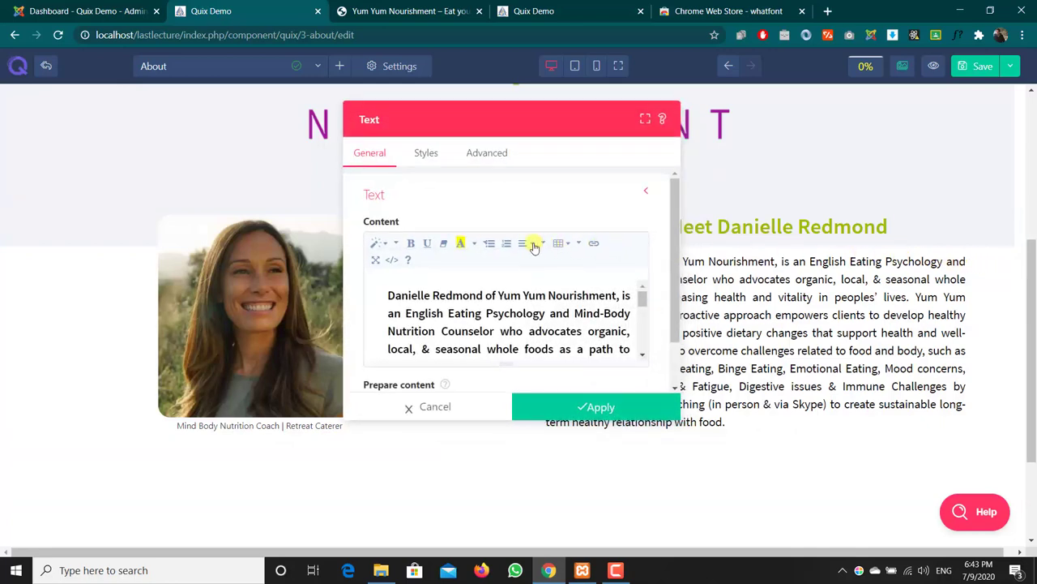
# Indent the biography paragraph further with repeated indent clicks, then apply.
pyautogui.click(528, 305)
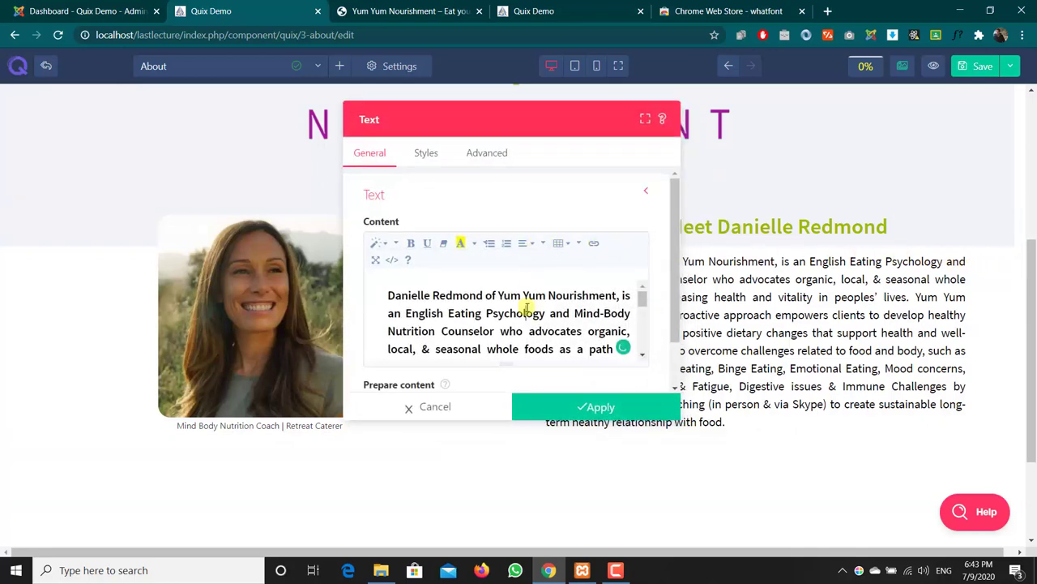
pyautogui.click(529, 244)
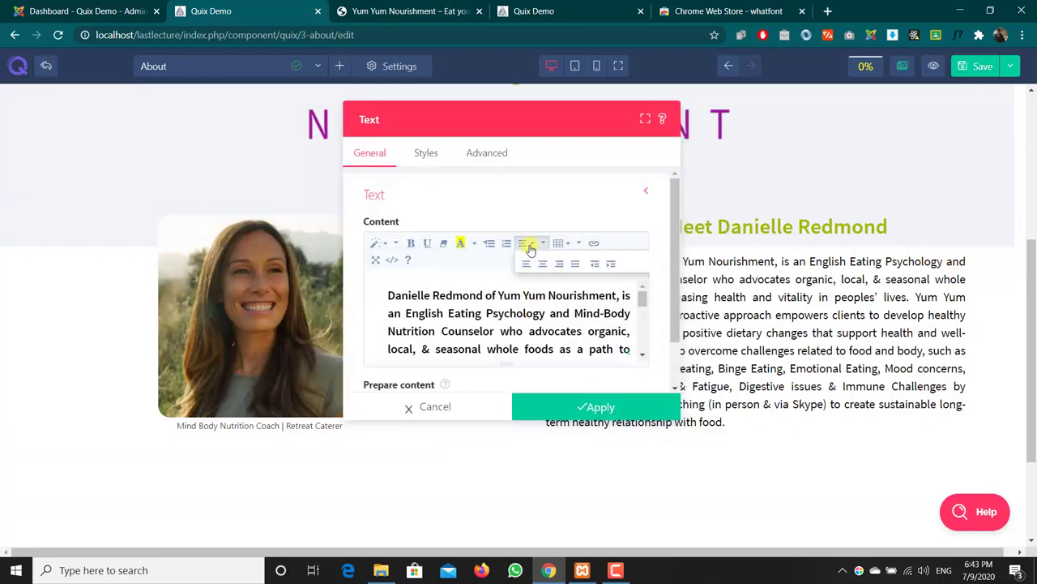
pyautogui.click(610, 264)
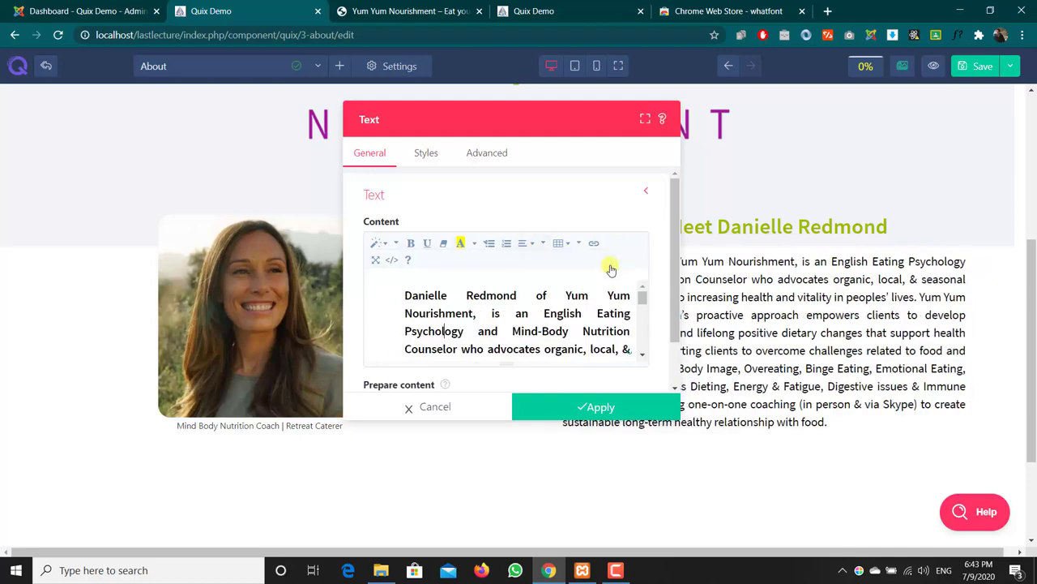
pyautogui.click(535, 245)
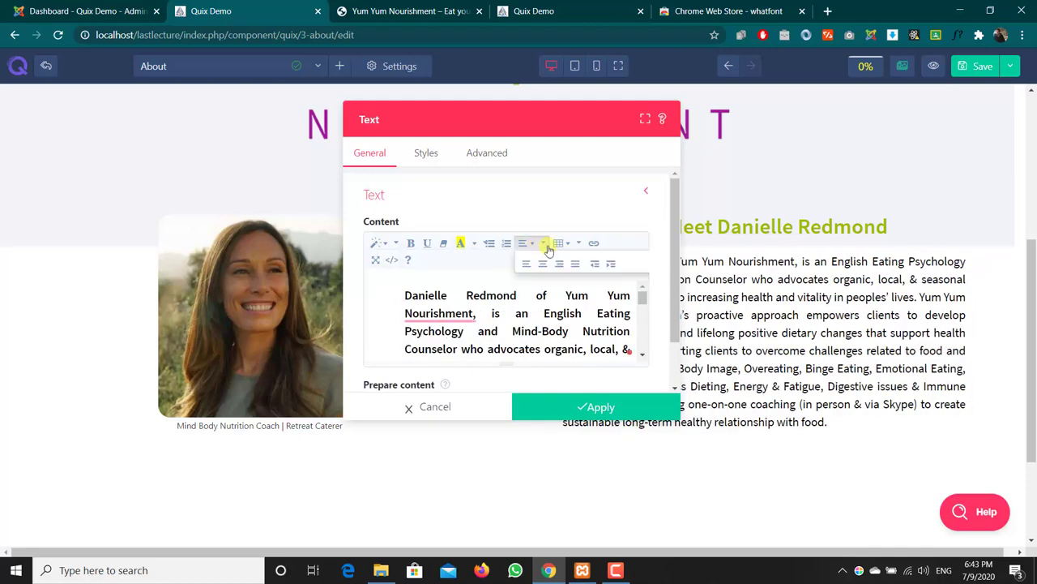
pyautogui.click(611, 265)
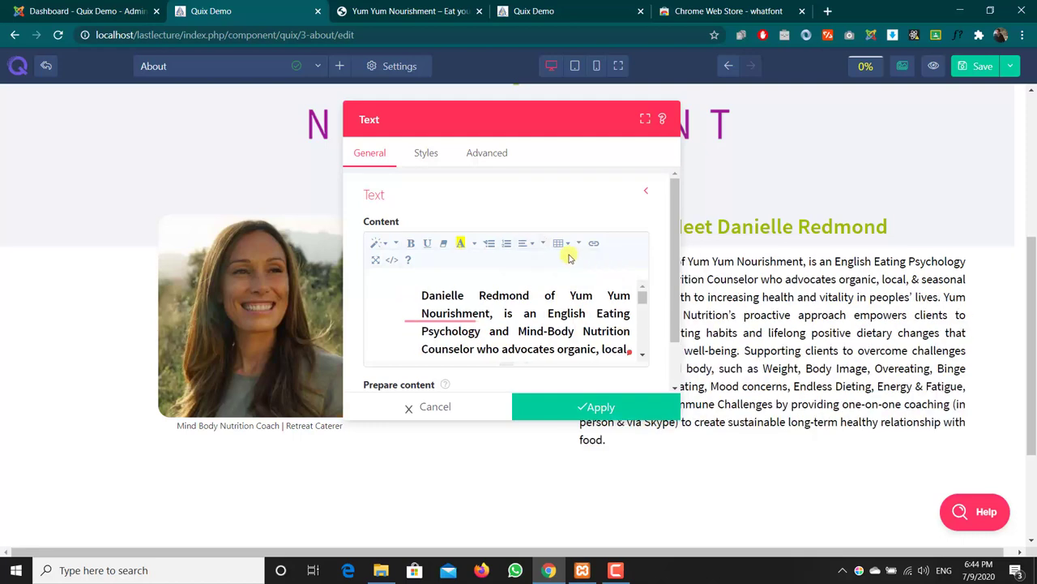
pyautogui.click(609, 264)
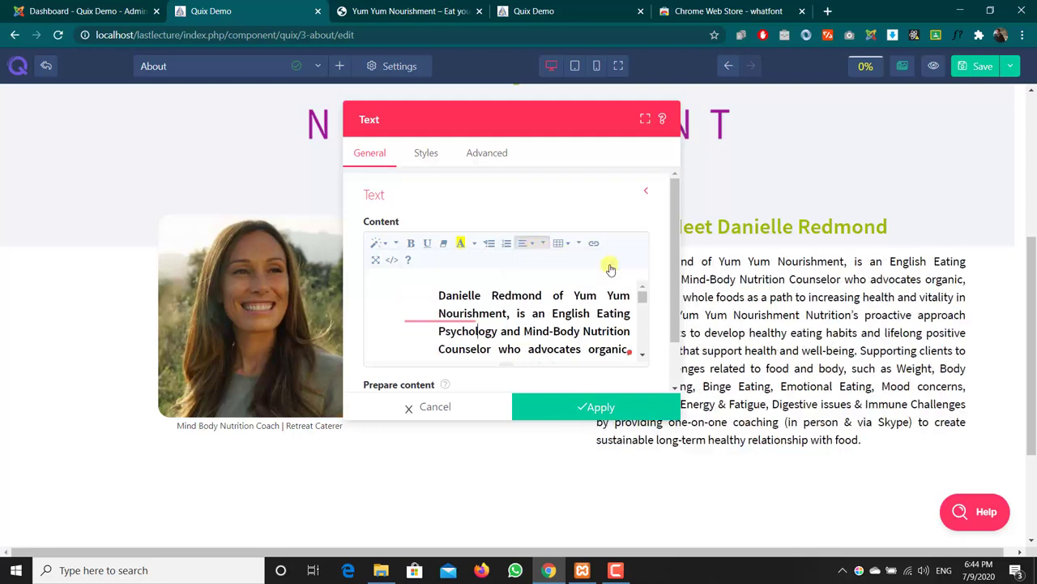
pyautogui.moveTo(507, 120); pyautogui.dragTo(3, 39)
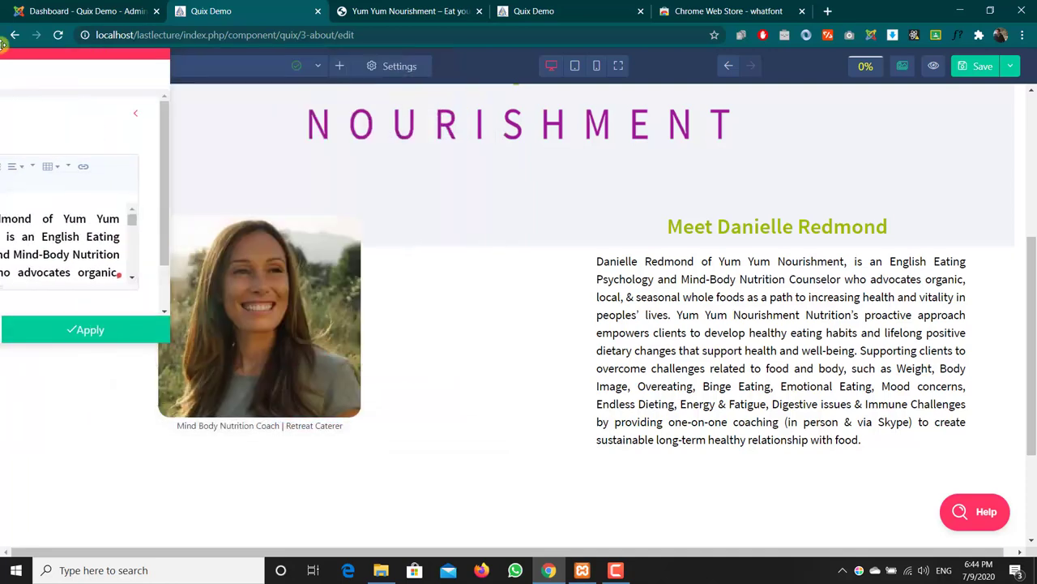
pyautogui.moveTo(4, 42); pyautogui.dragTo(32, 154)
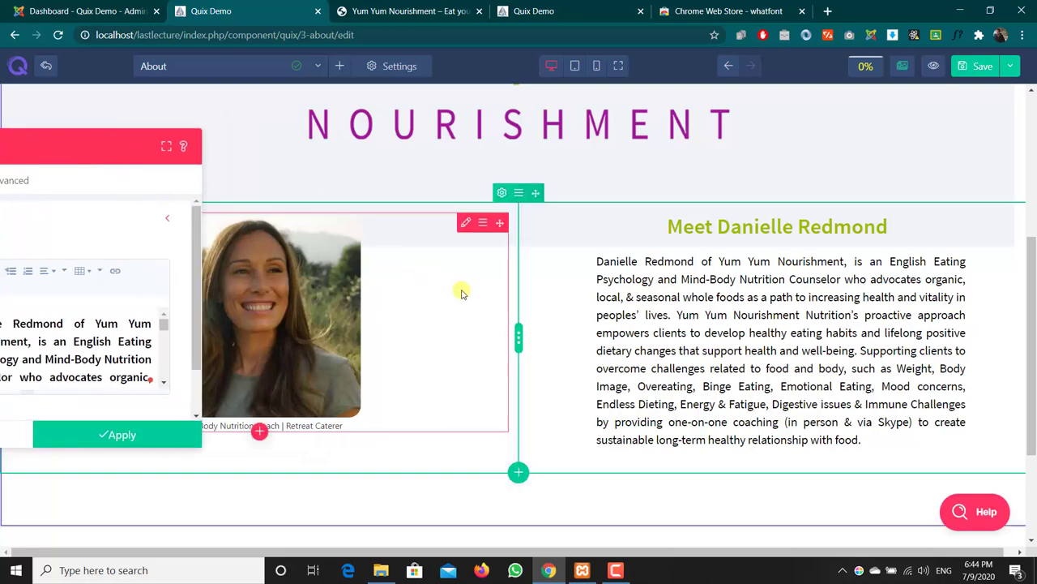
pyautogui.click(118, 435)
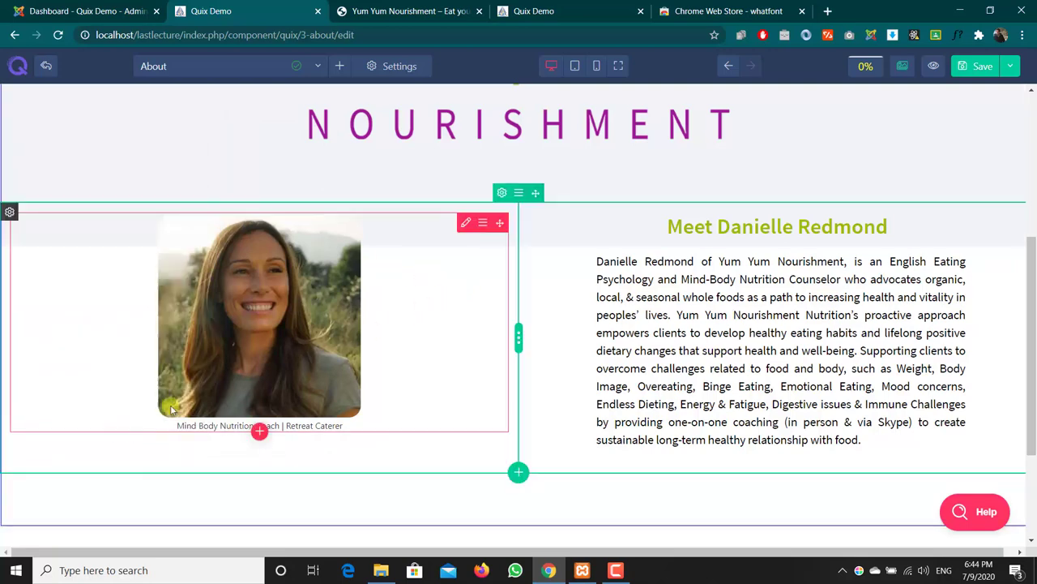
# Try right-aligning the portrait image in its column and preview the page.
pyautogui.click(482, 222)
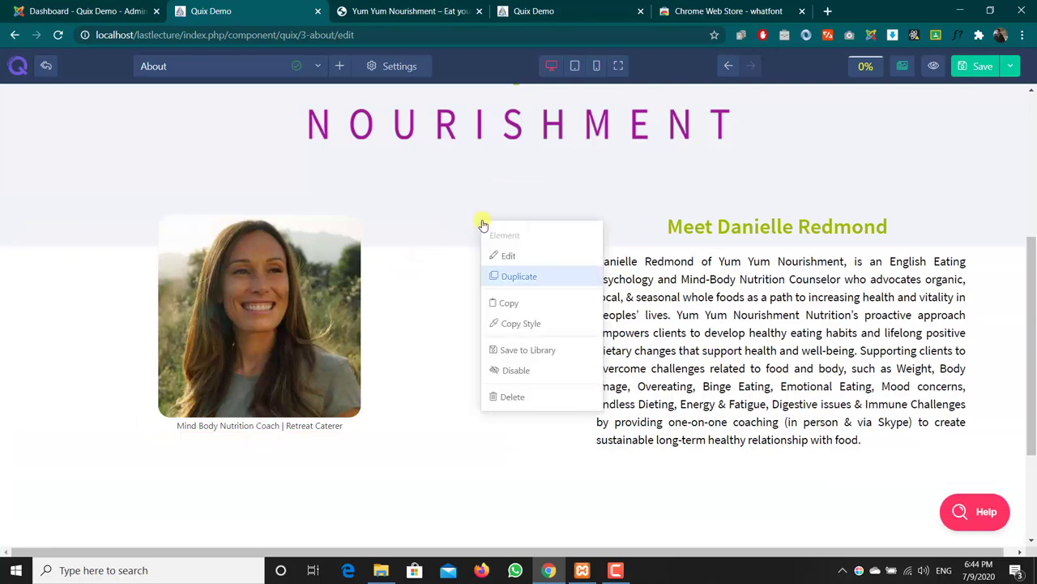
pyautogui.click(465, 221)
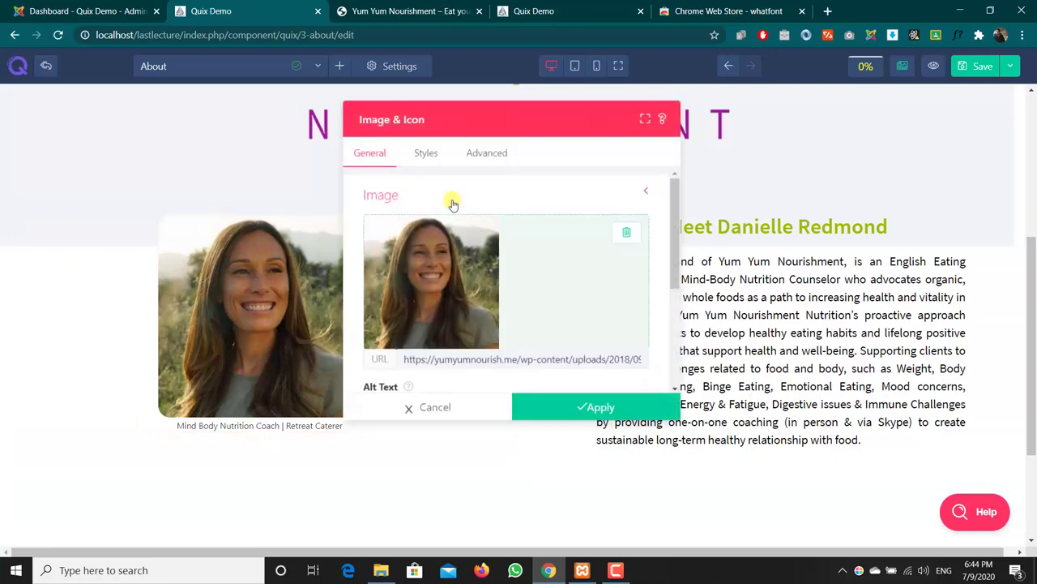
pyautogui.click(427, 148)
pyautogui.click(436, 241)
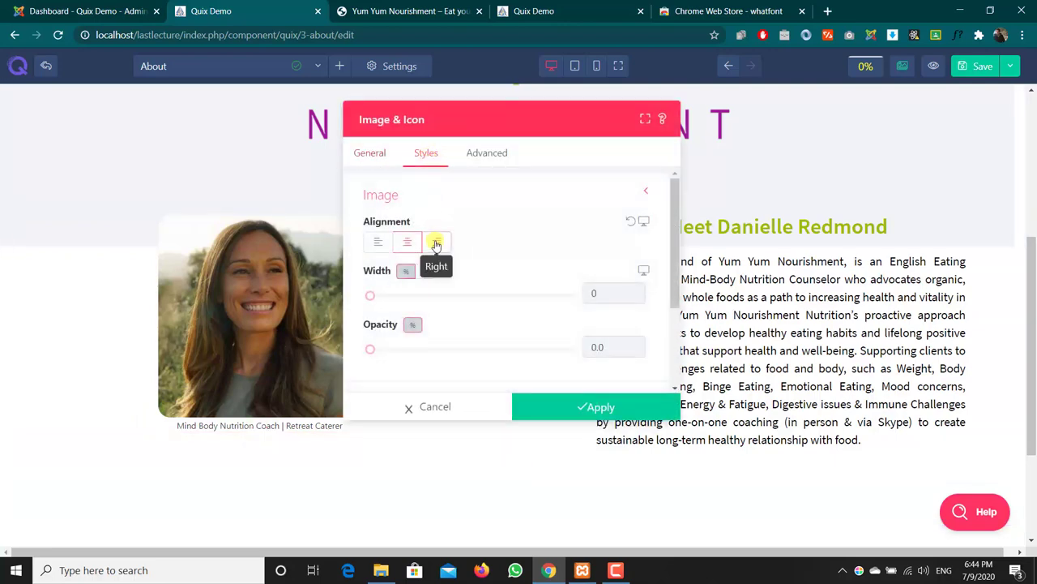
pyautogui.click(848, 394)
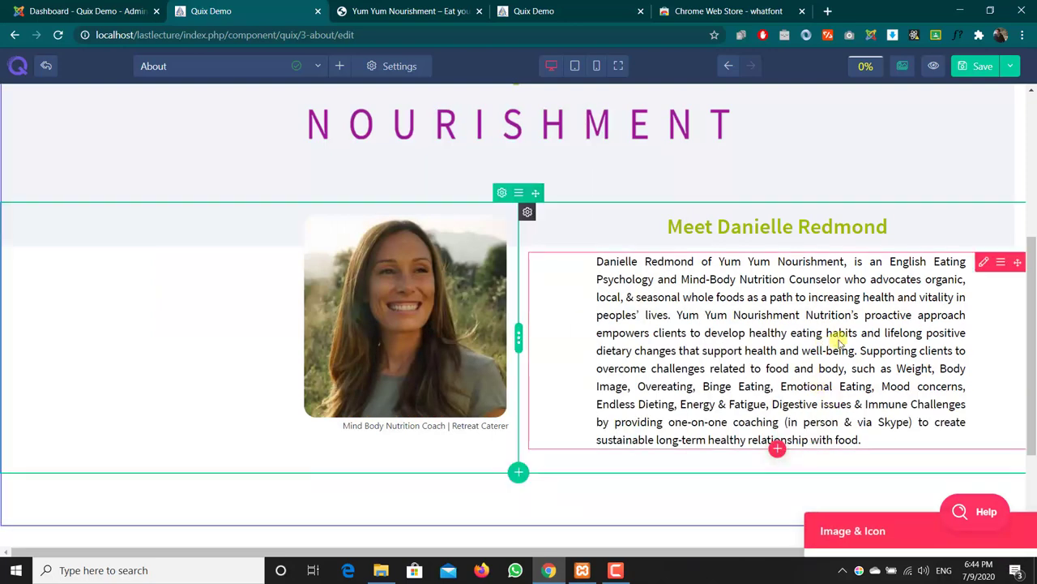
pyautogui.scroll(4, 760, 327)
pyautogui.scroll(-3, 759, 327)
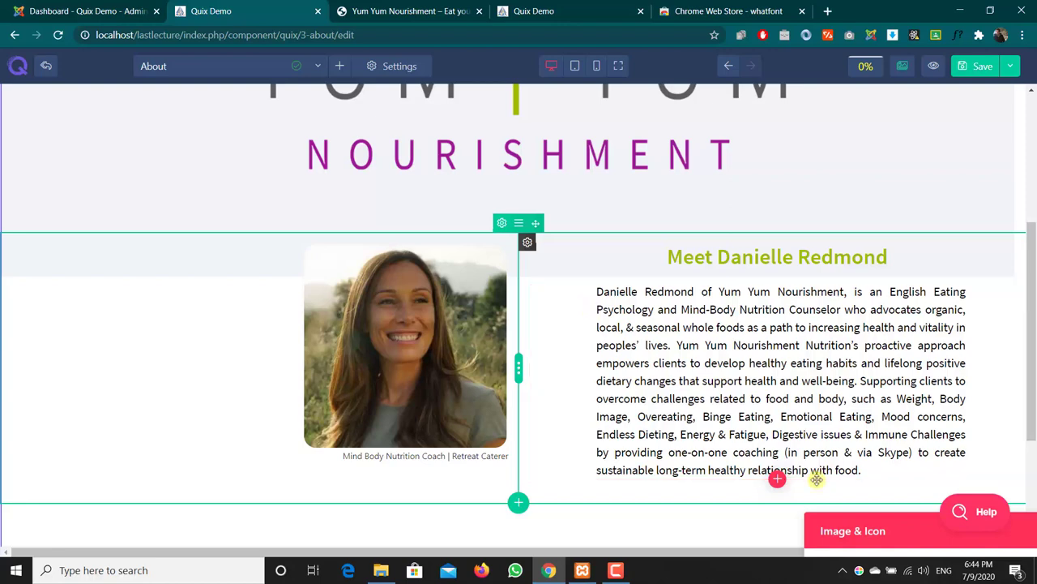
# Centre the portrait in its column, apply it, and save the About page.
pyautogui.click(887, 530)
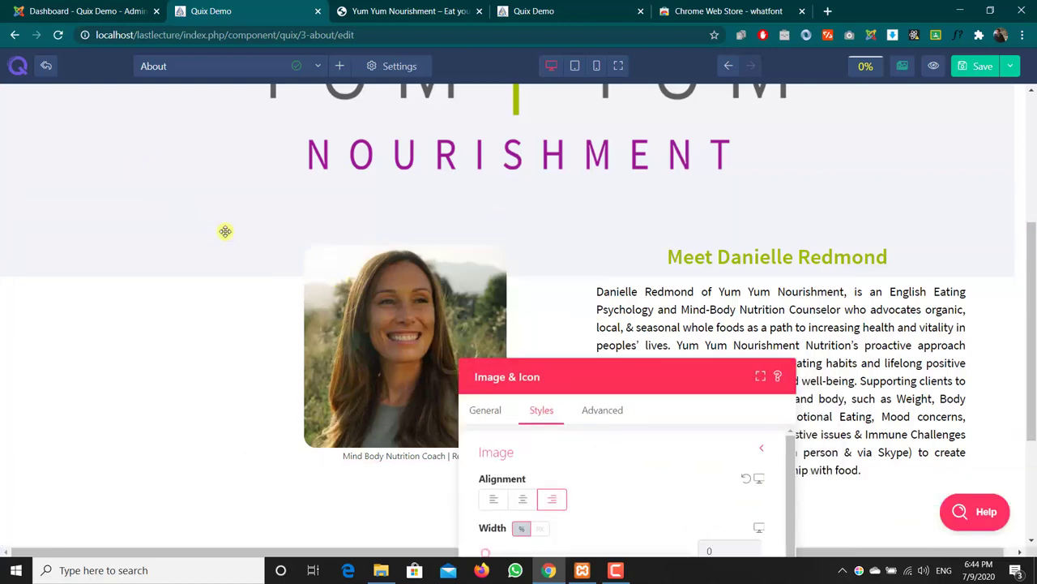
pyautogui.moveTo(507, 373); pyautogui.dragTo(501, 330)
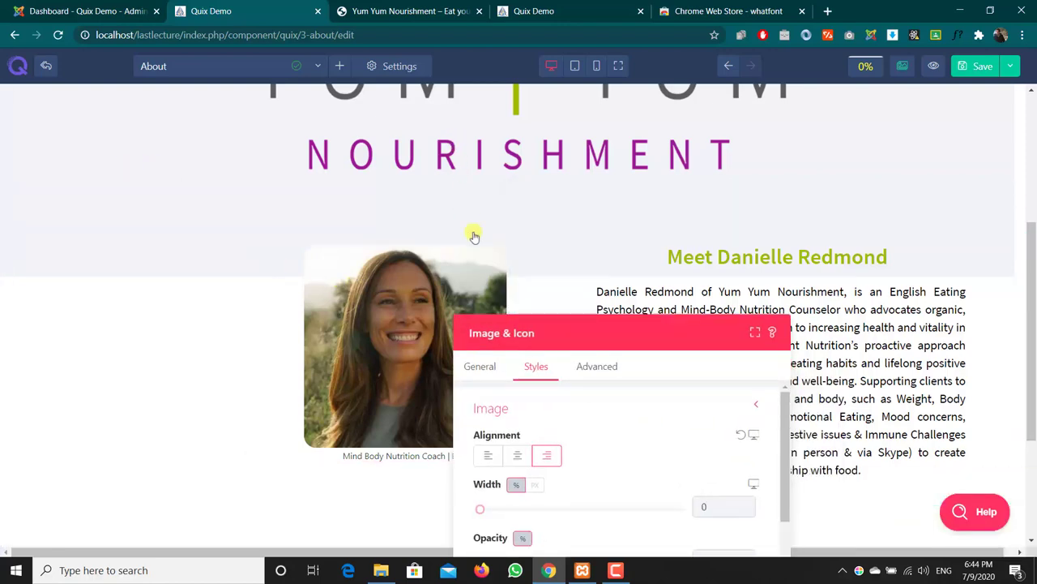
pyautogui.click(519, 455)
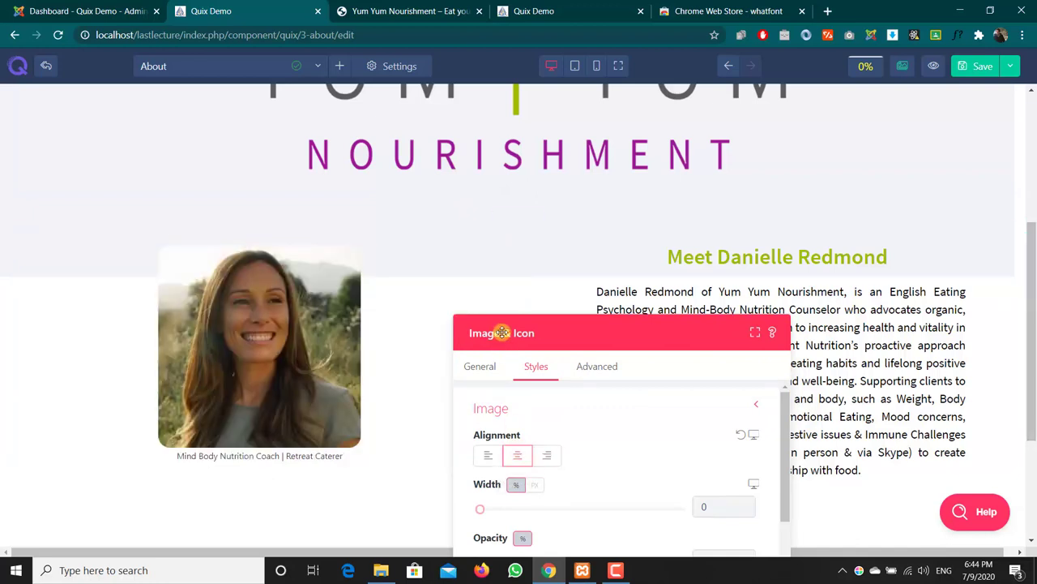
pyautogui.moveTo(498, 333); pyautogui.dragTo(474, 302)
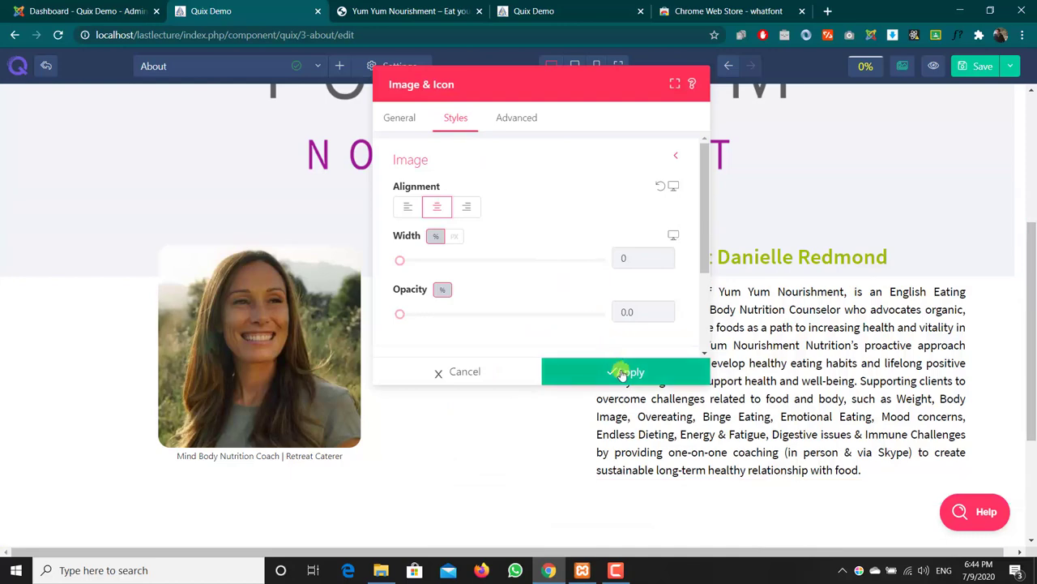
pyautogui.click(620, 371)
pyautogui.click(977, 66)
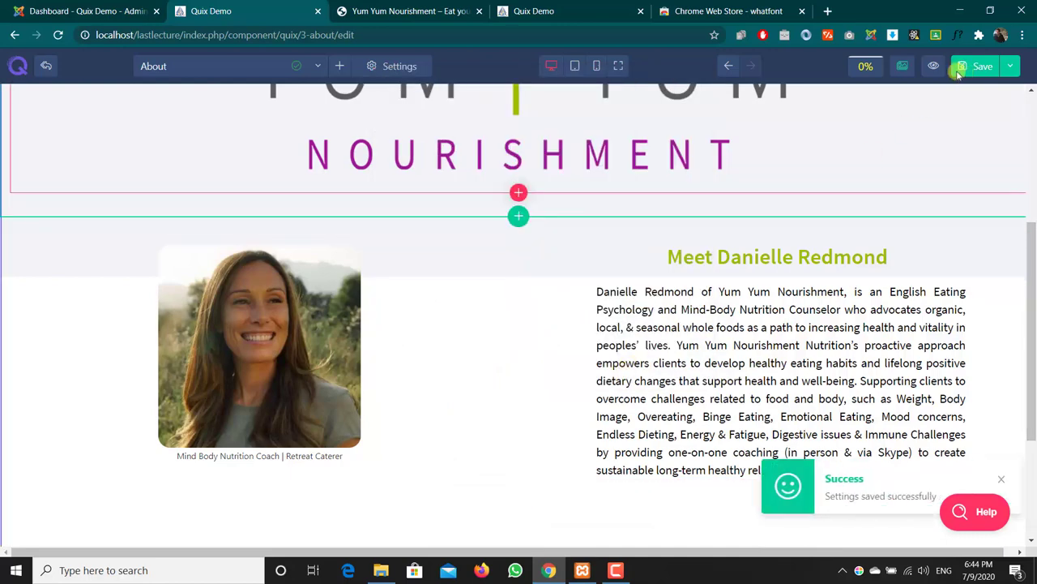
pyautogui.click(568, 11)
pyautogui.press('F5')
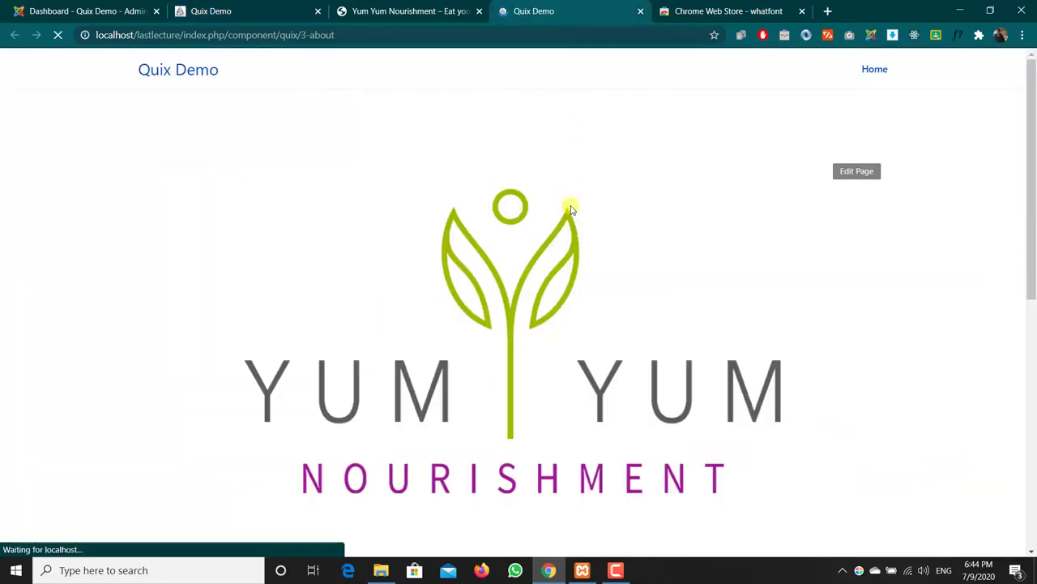
pyautogui.scroll(-5, 570, 209)
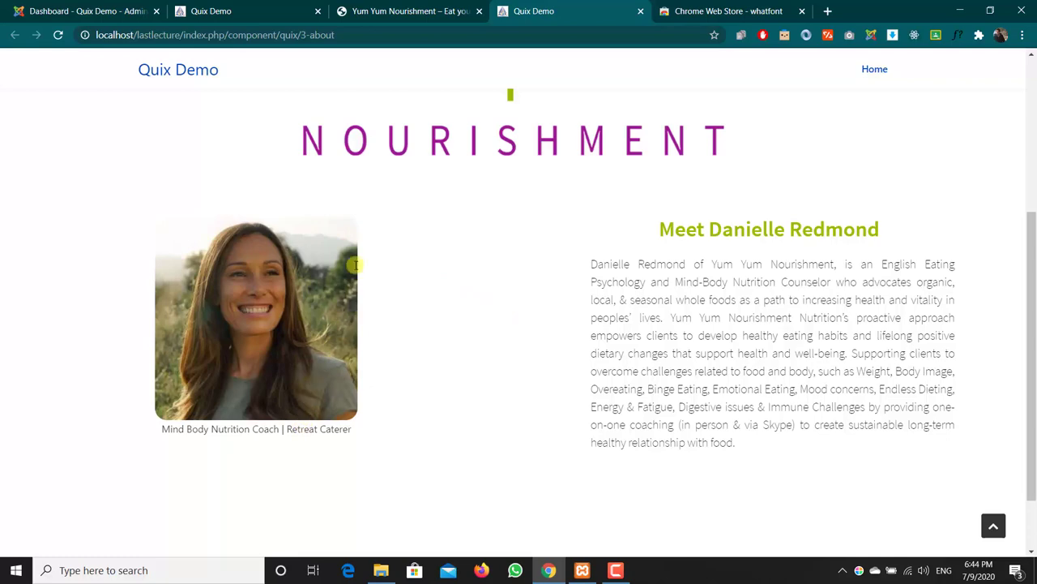
pyautogui.click(444, 8)
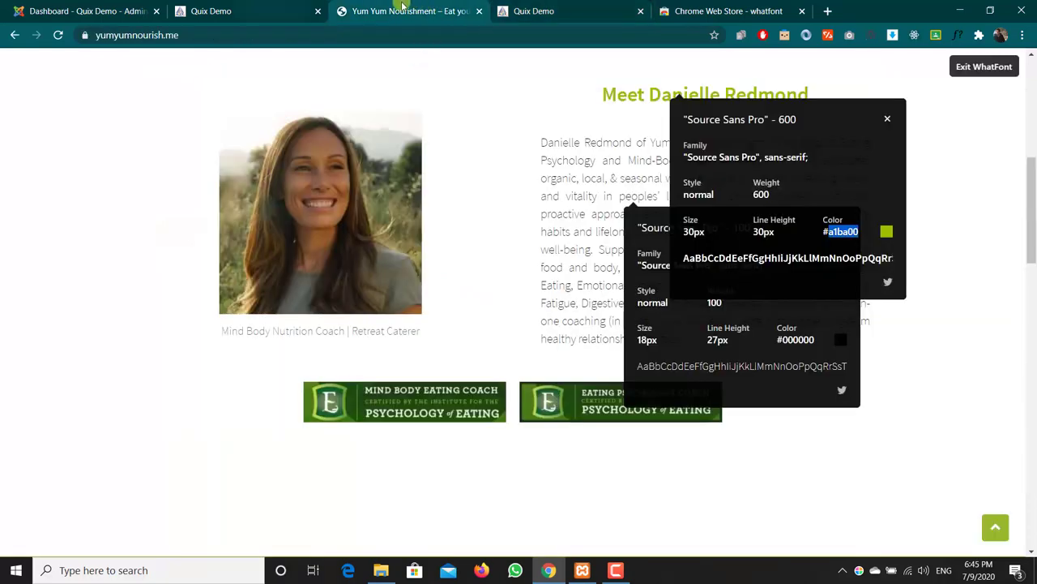
pyautogui.click(268, 10)
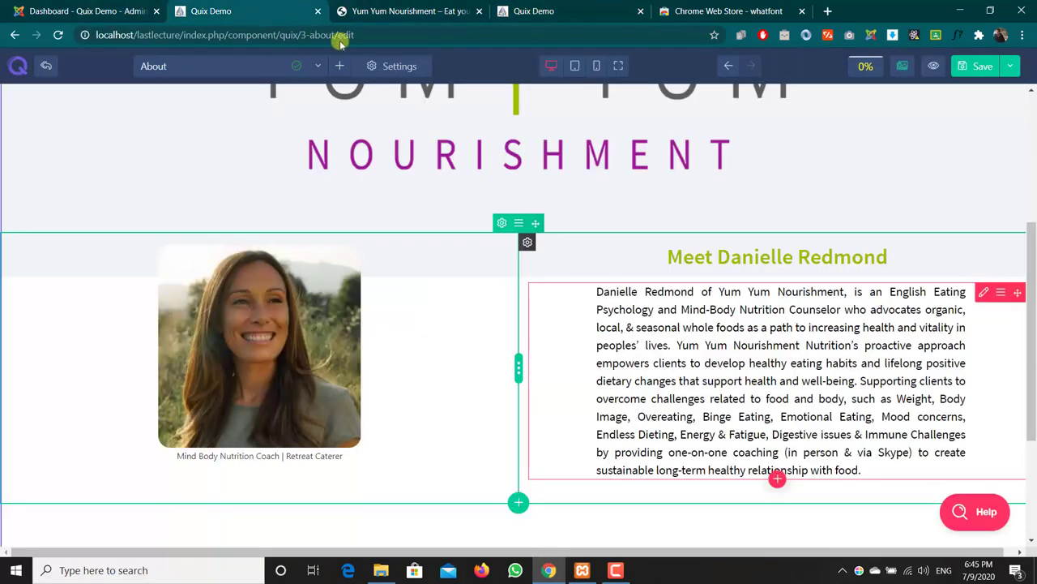
# Set the biography paragraph to Justify alignment, apply it, and save the About page.
pyautogui.click(983, 294)
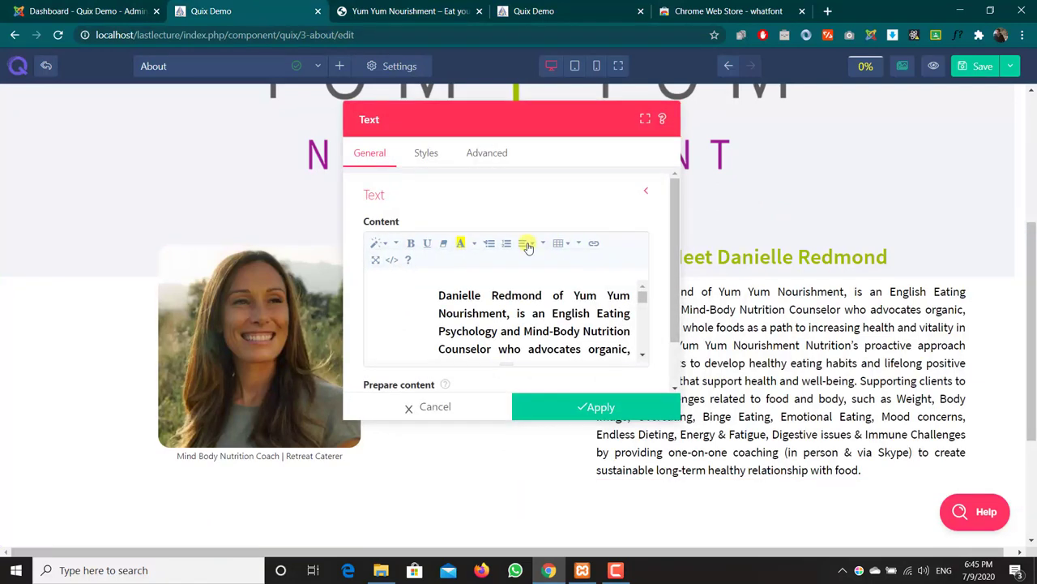
pyautogui.click(535, 247)
pyautogui.click(577, 264)
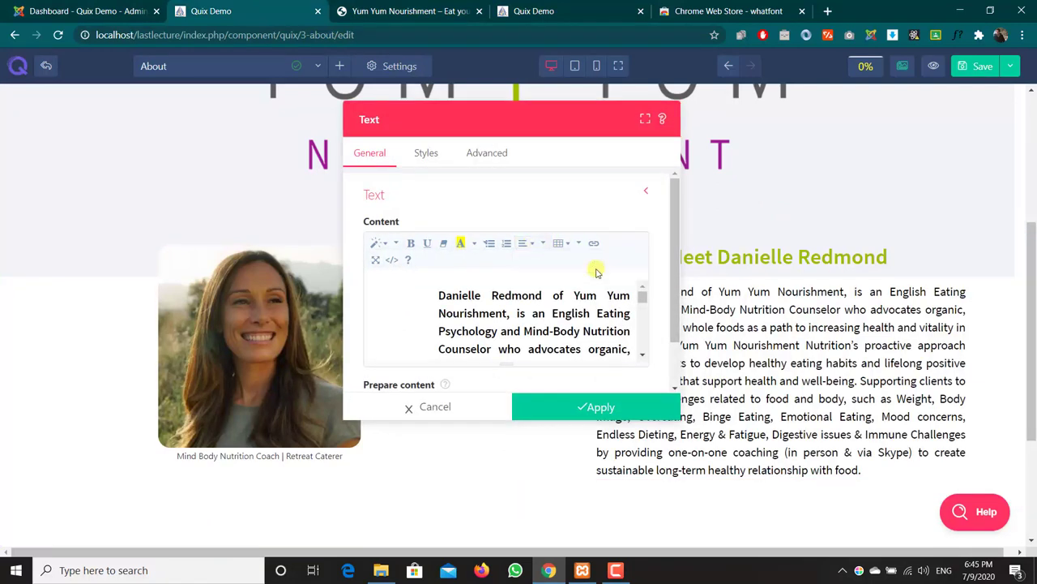
pyautogui.click(526, 245)
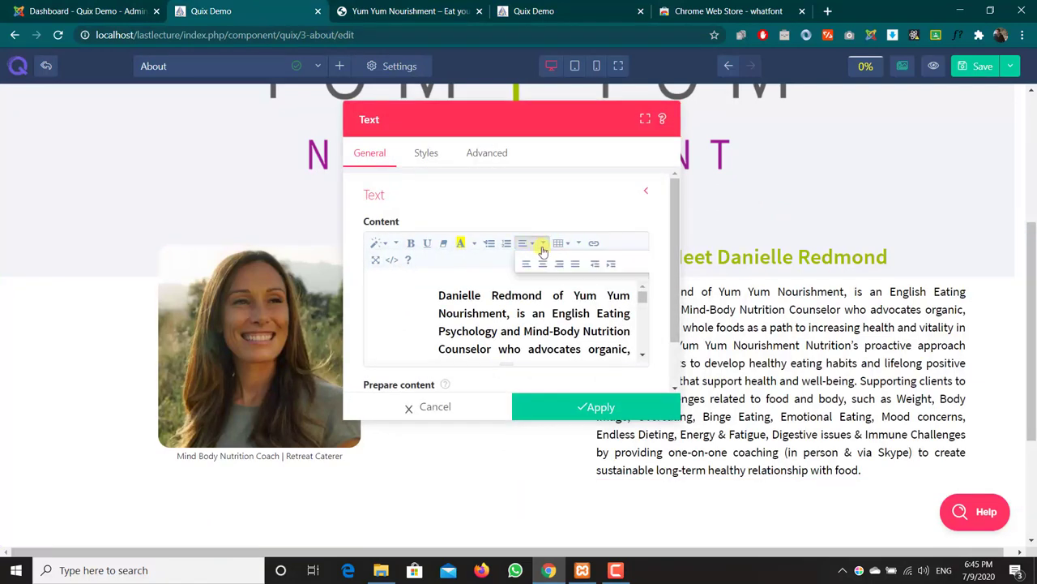
pyautogui.click(592, 264)
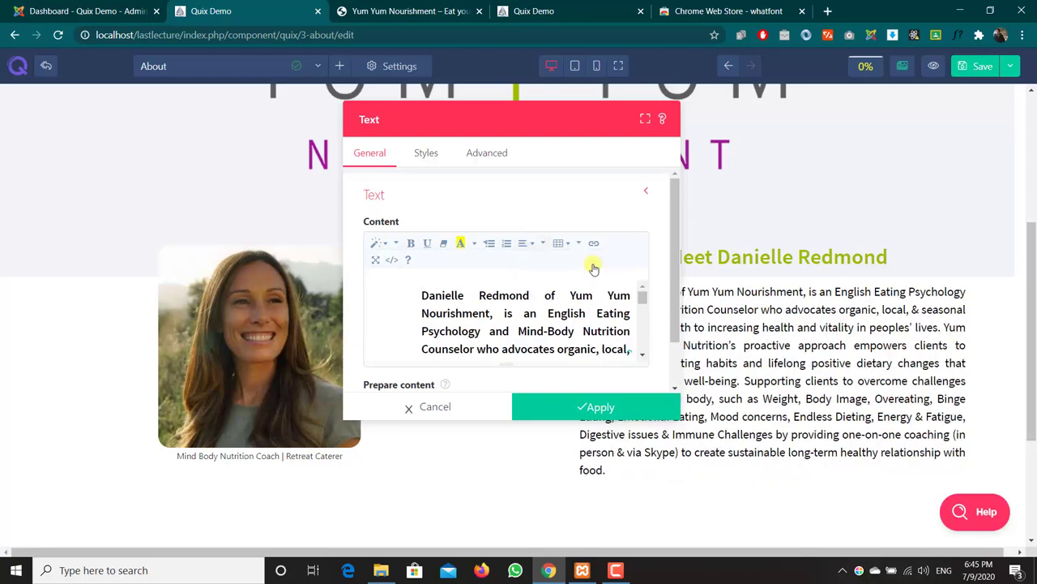
pyautogui.click(559, 402)
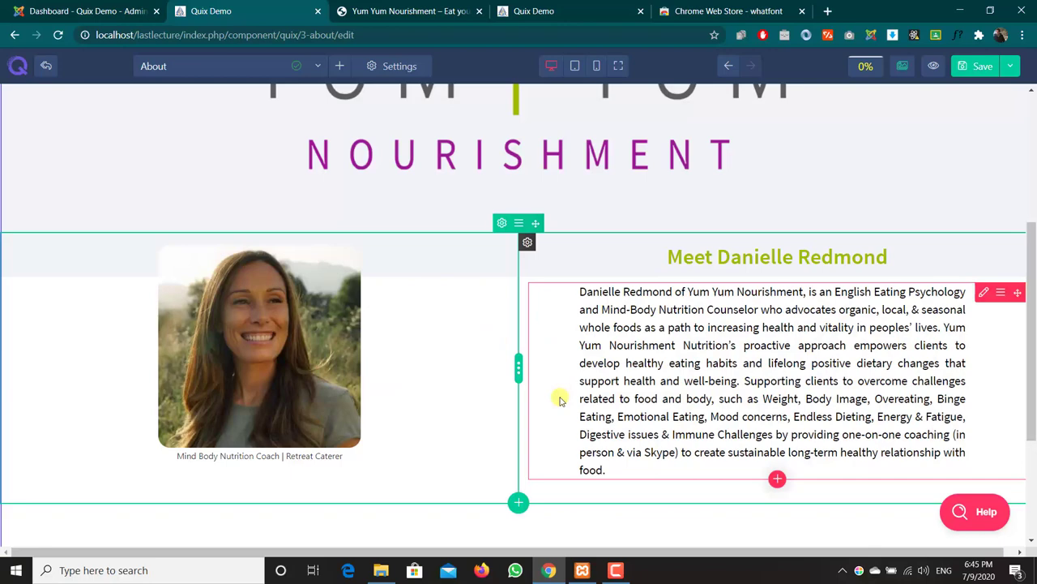
pyautogui.click(977, 69)
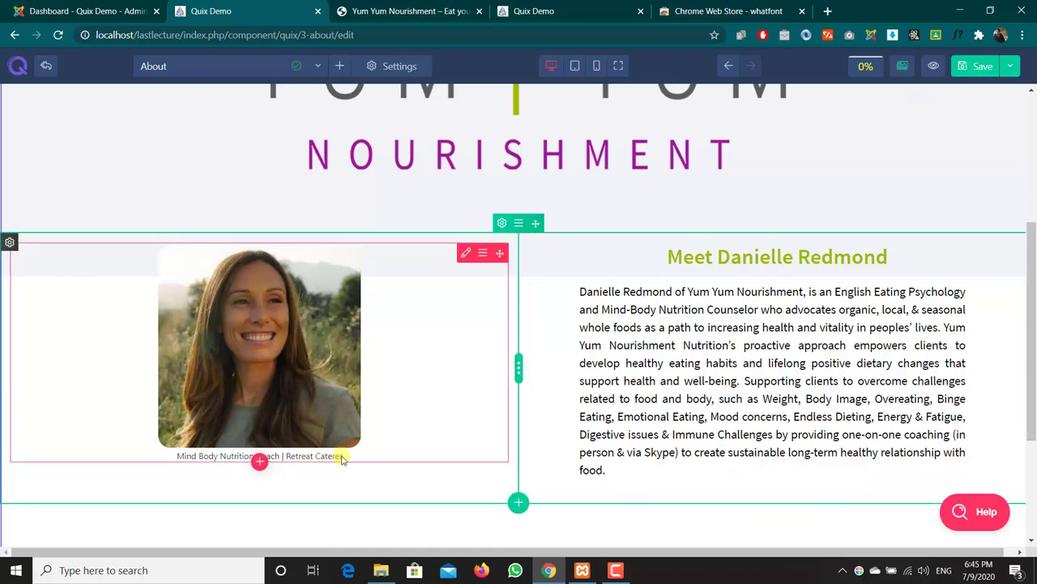
# Set the portrait caption's font to Source Sans Pro.
pyautogui.moveTo(343, 455); pyautogui.dragTo(148, 457)
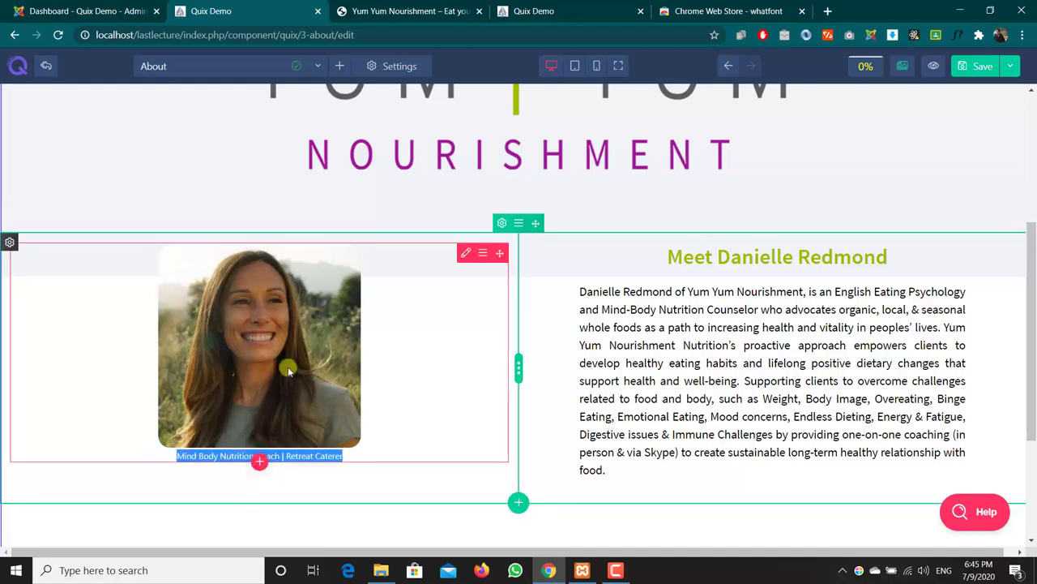
pyautogui.click(466, 253)
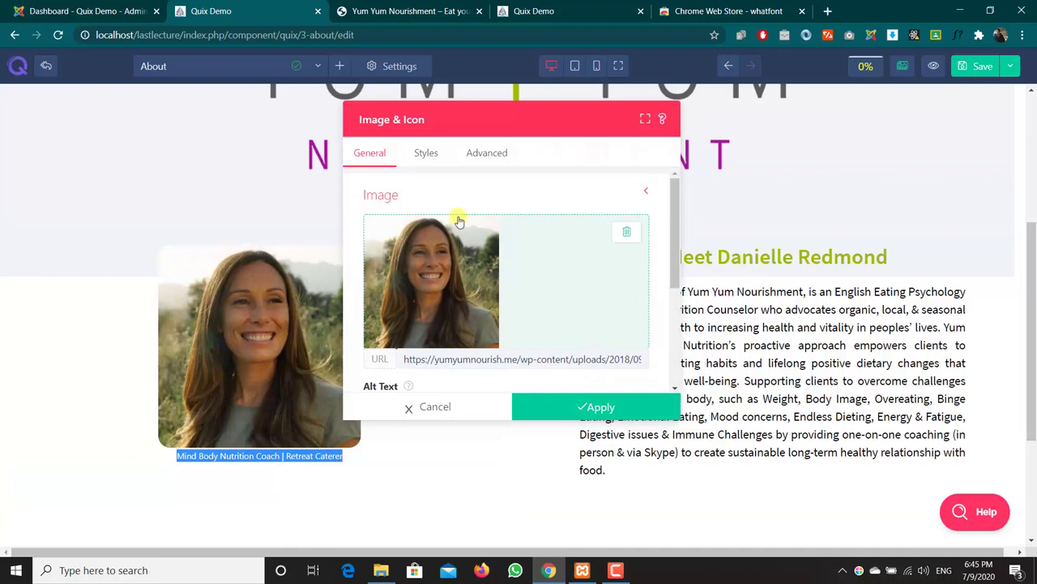
pyautogui.click(427, 152)
pyautogui.scroll(-2, 440, 194)
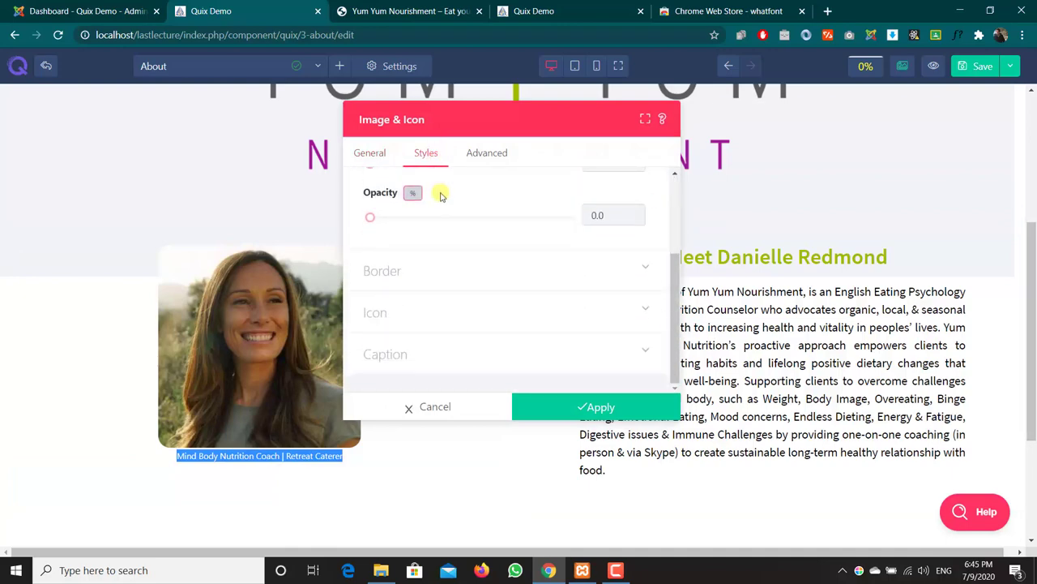
pyautogui.click(450, 351)
pyautogui.scroll(-2, 468, 294)
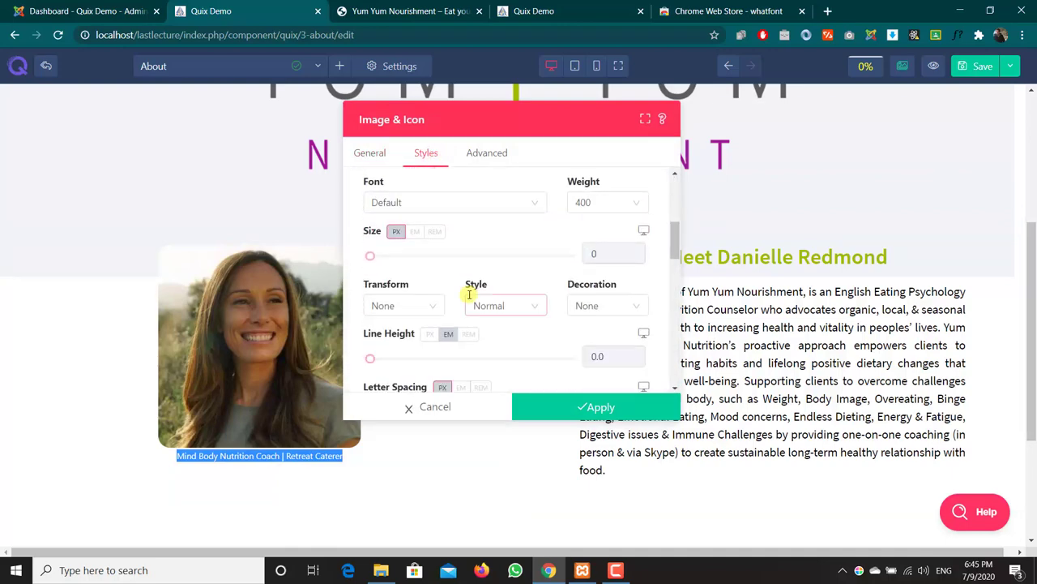
pyautogui.scroll(2, 469, 294)
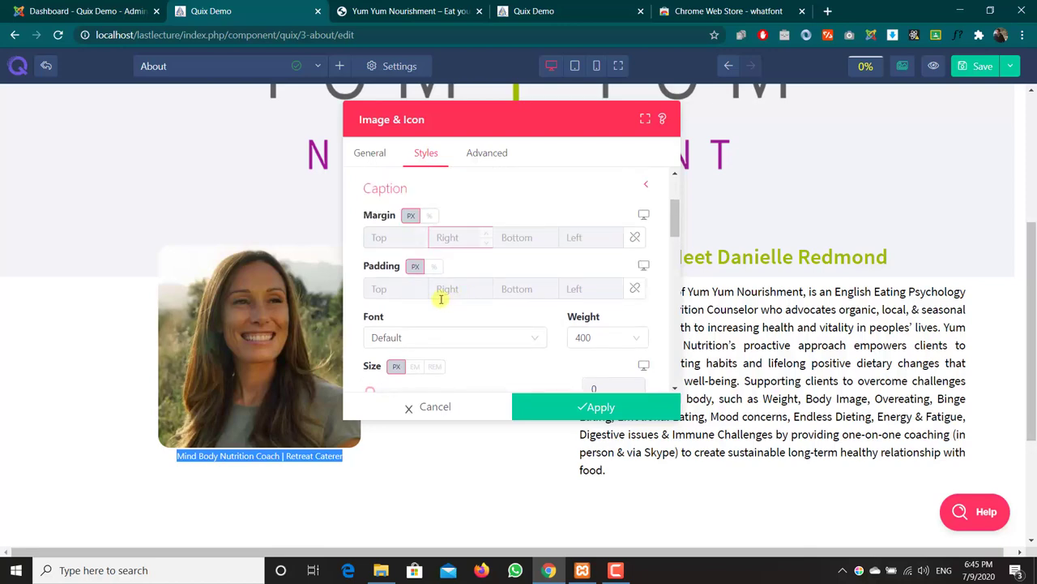
pyautogui.scroll(-1, 427, 305)
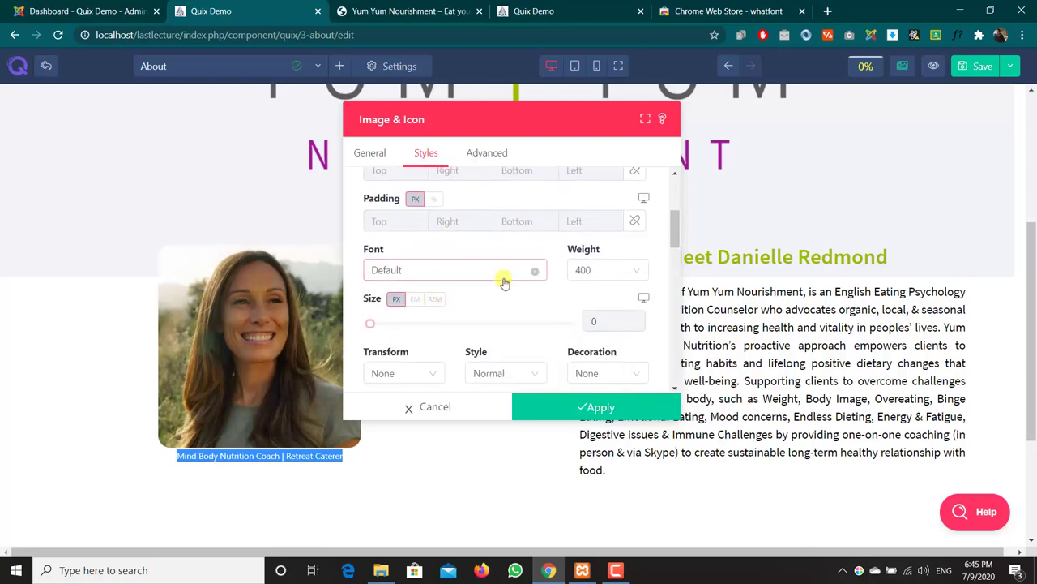
pyautogui.click(531, 269)
pyautogui.click(480, 274)
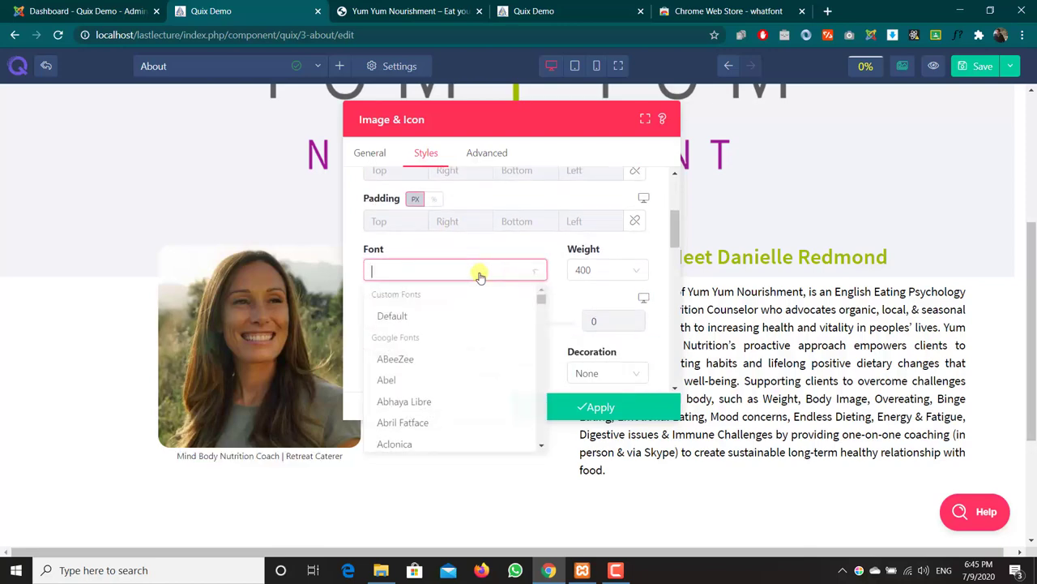
pyautogui.write('Source')
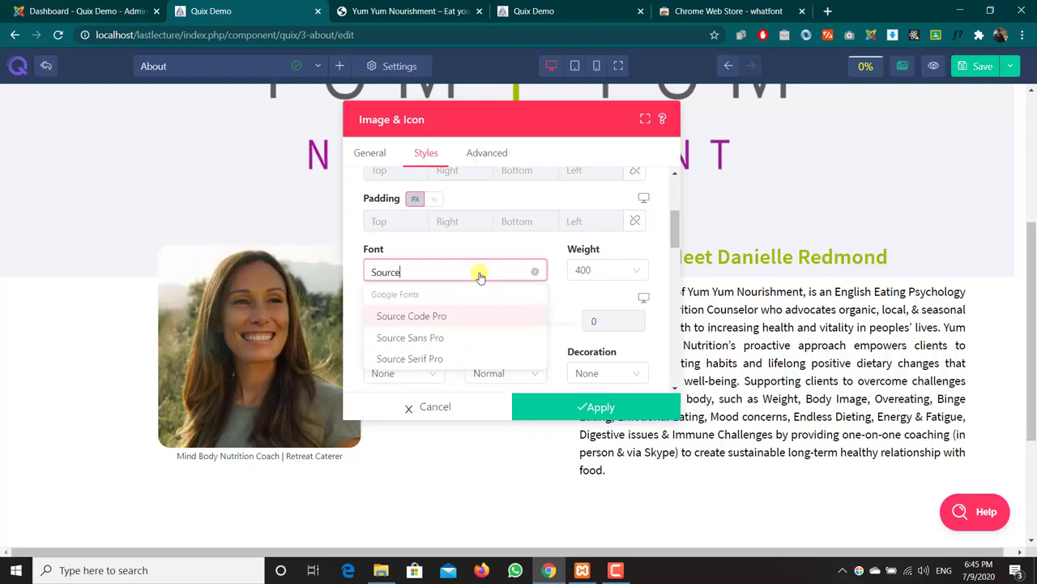
pyautogui.press('Down')
pyautogui.press('Return')
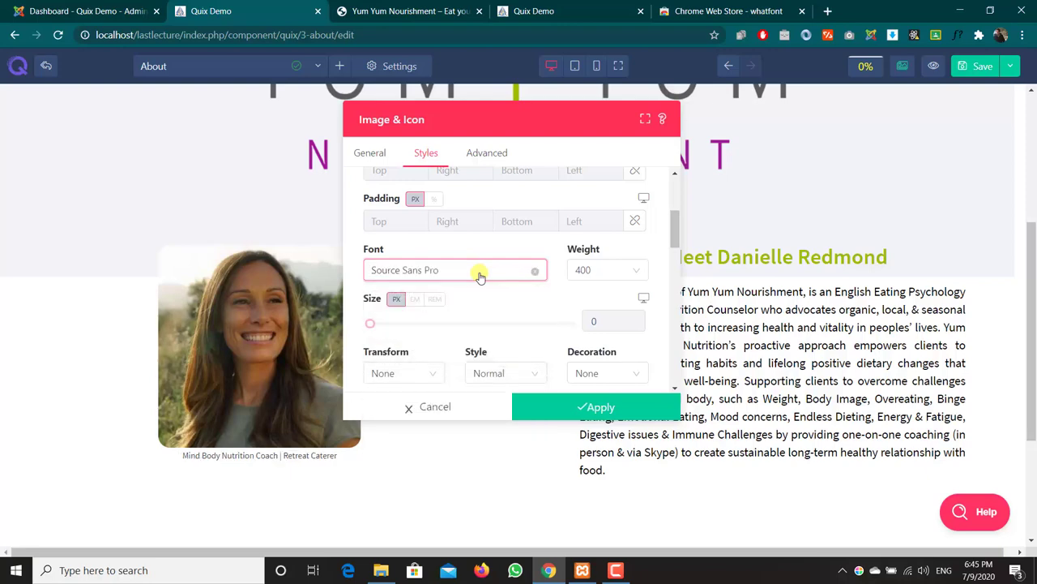
# Give the caption weight 200 and font size 17 px, matching the original site.
pyautogui.click(625, 273)
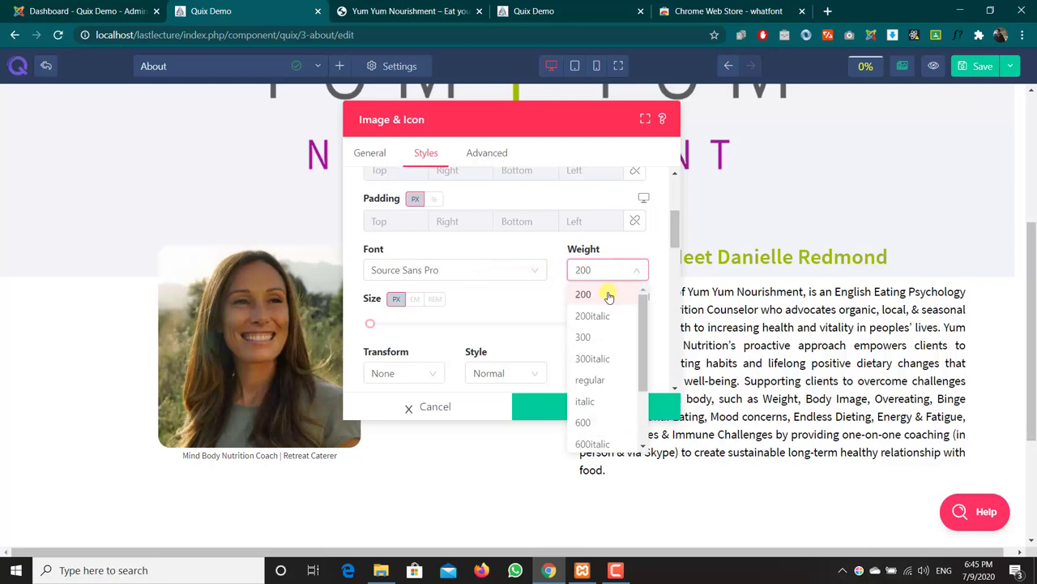
pyautogui.click(608, 295)
pyautogui.click(606, 322)
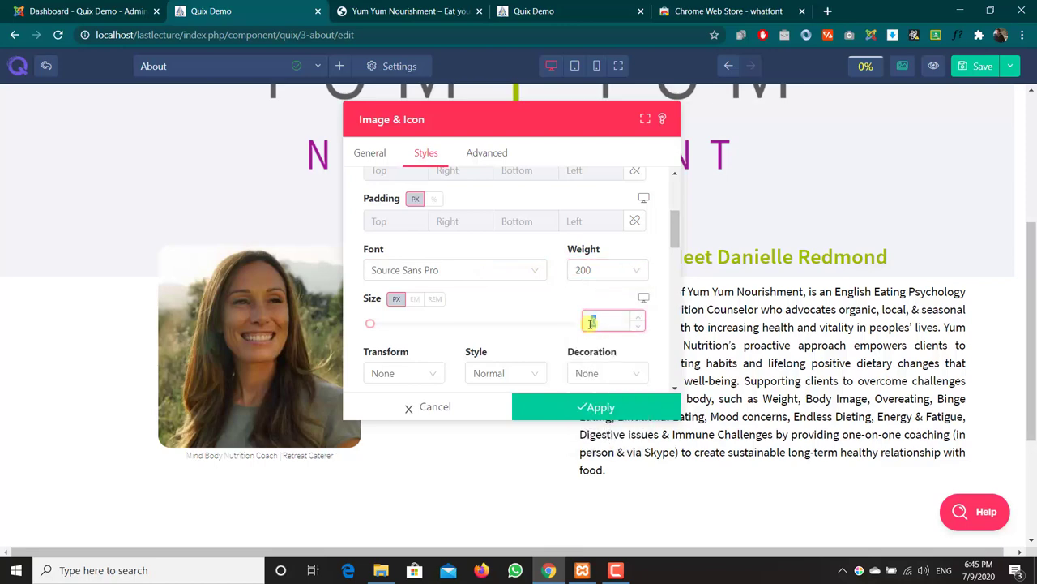
pyautogui.write('18')
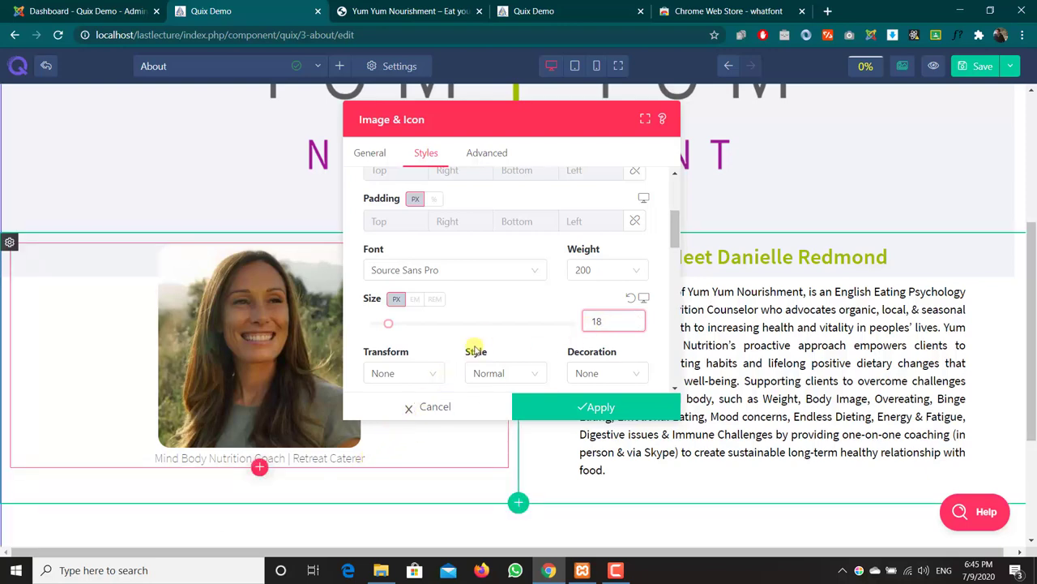
pyautogui.scroll(-3, 498, 324)
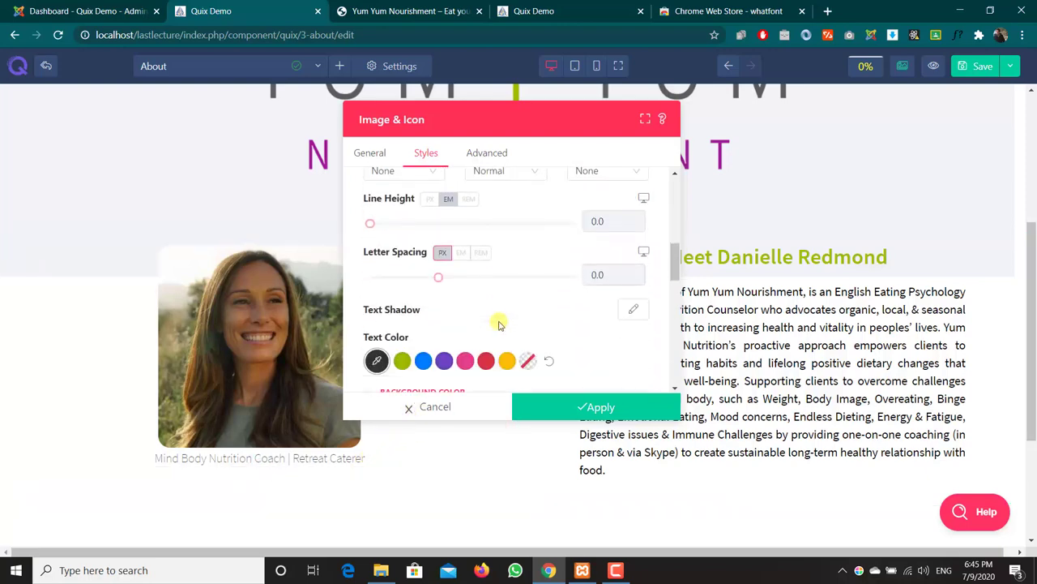
pyautogui.click(411, 12)
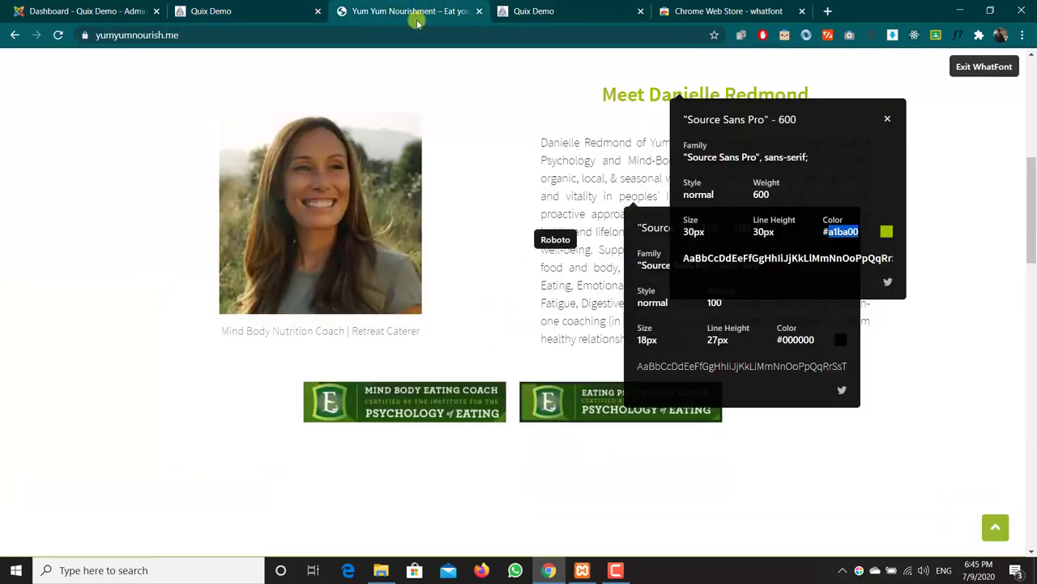
pyautogui.click(243, 323)
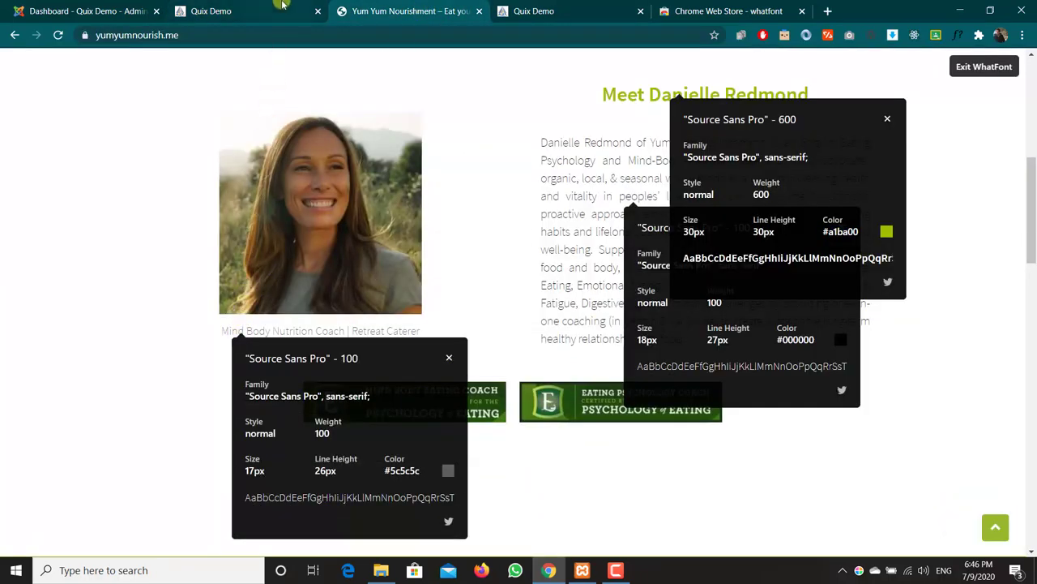
pyautogui.click(280, 10)
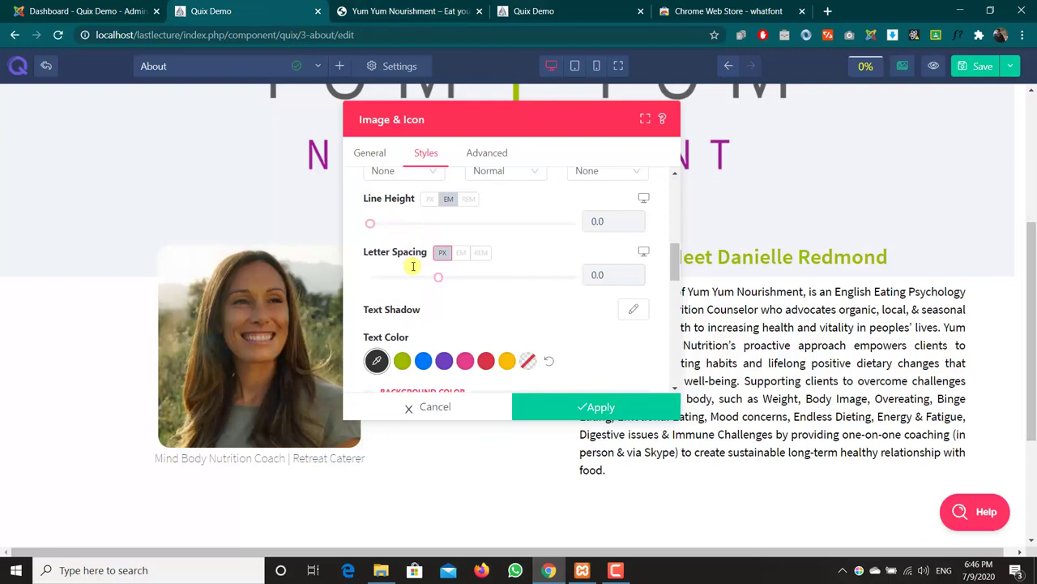
pyautogui.scroll(3, 413, 266)
pyautogui.press('BackSpace')
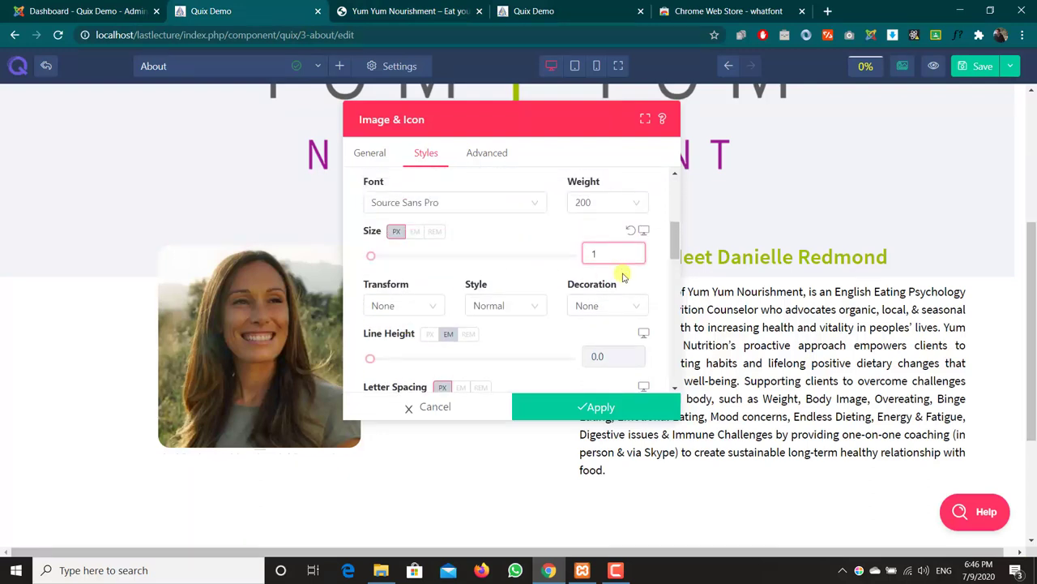
pyautogui.write('7')
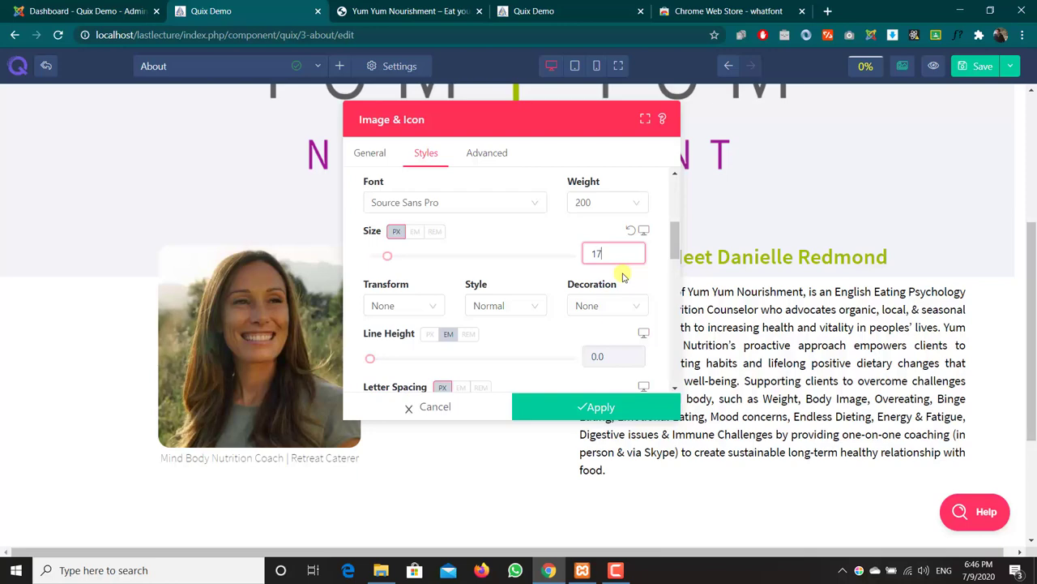
pyautogui.click(430, 269)
# Tighten the caption's letter spacing to -0.3.
pyautogui.scroll(-3, 432, 270)
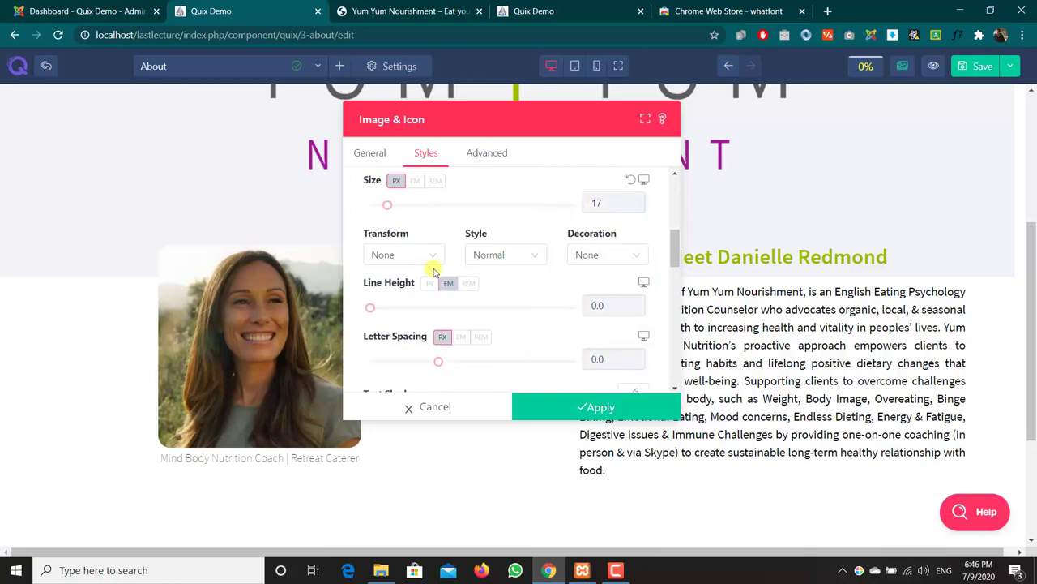
pyautogui.scroll(-1, 433, 271)
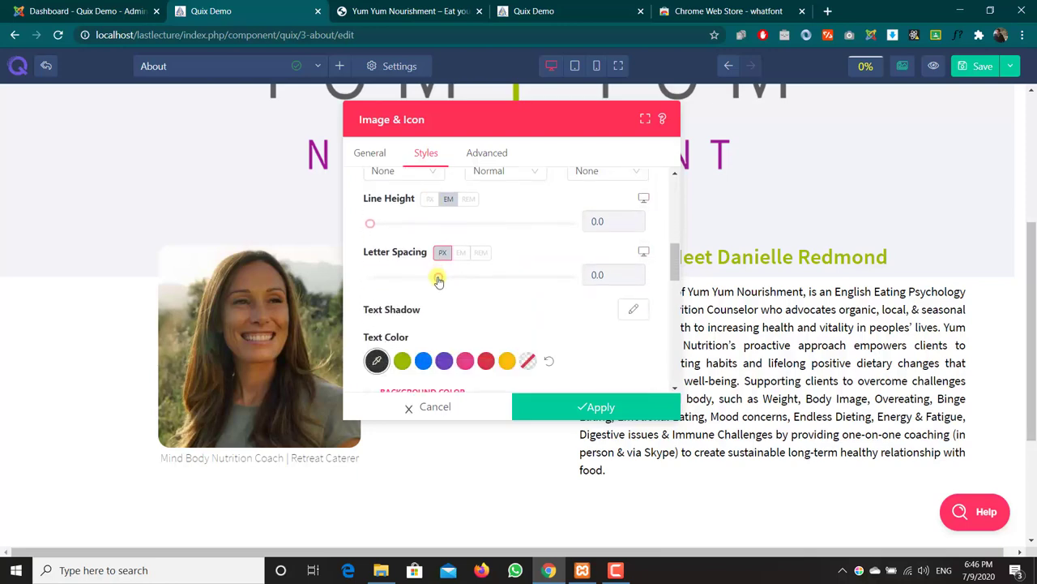
pyautogui.moveTo(435, 279); pyautogui.dragTo(435, 281)
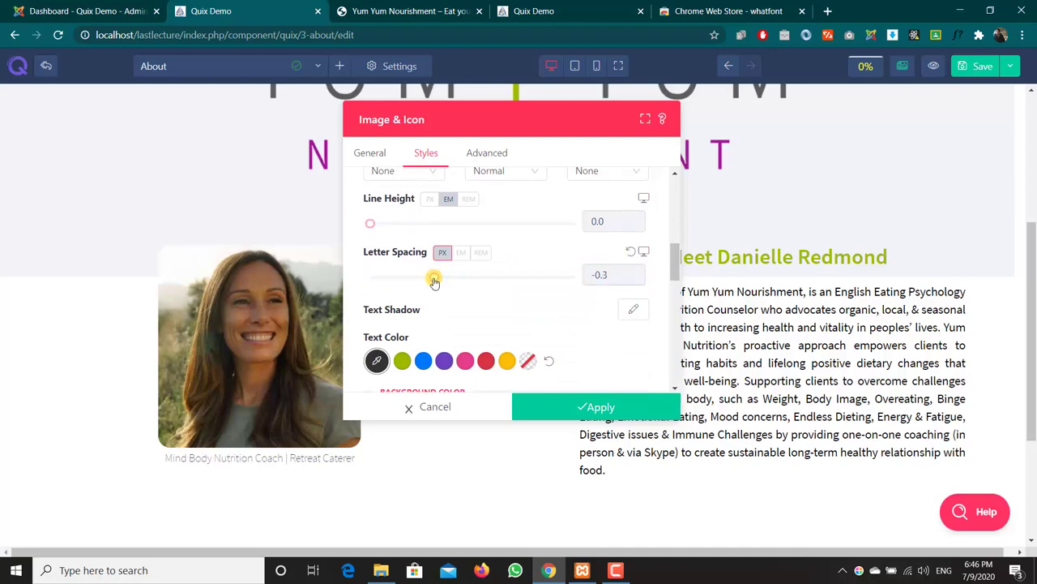
pyautogui.scroll(-10, 459, 322)
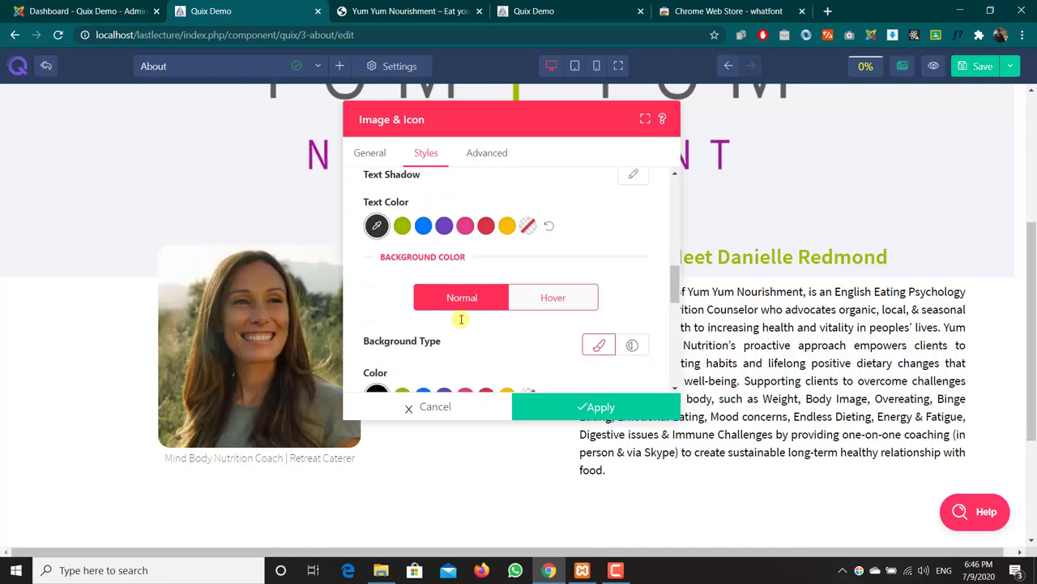
pyautogui.scroll(-5, 460, 322)
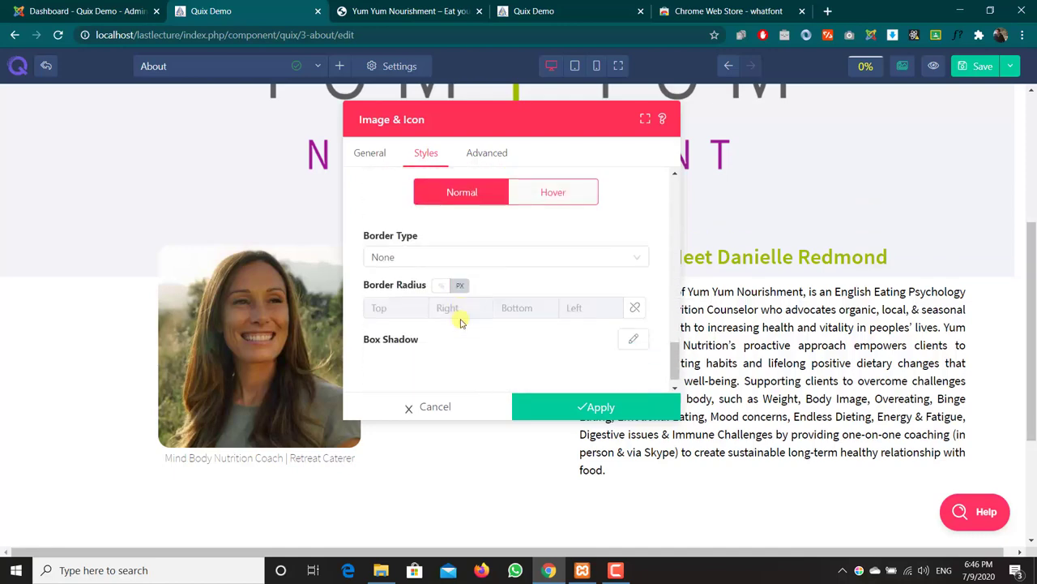
pyautogui.scroll(-1, 459, 322)
# Try a top margin of 7 and top padding of 3 on the portrait, then reset both to 0.
pyautogui.click(480, 155)
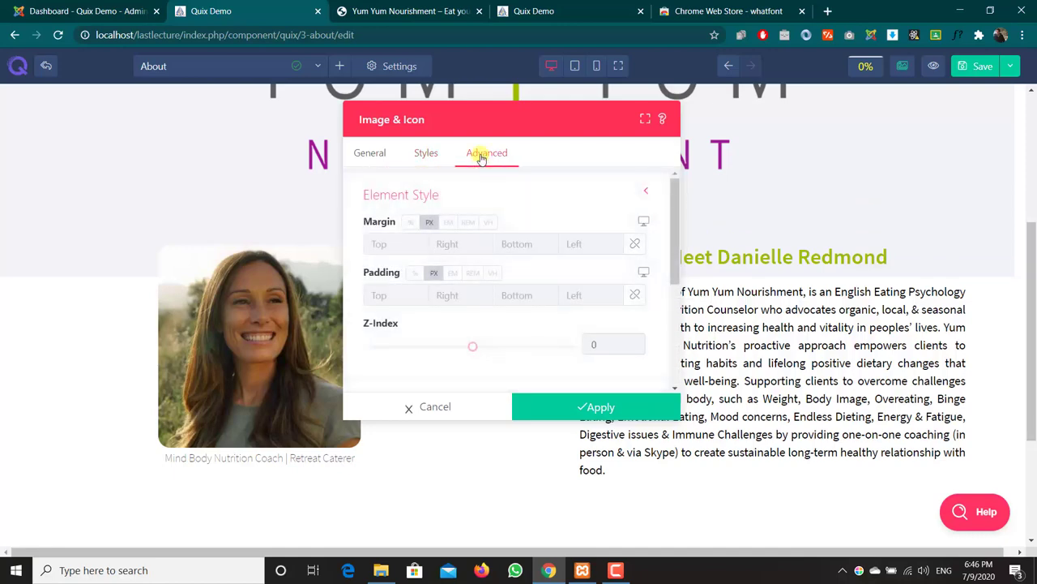
pyautogui.click(426, 159)
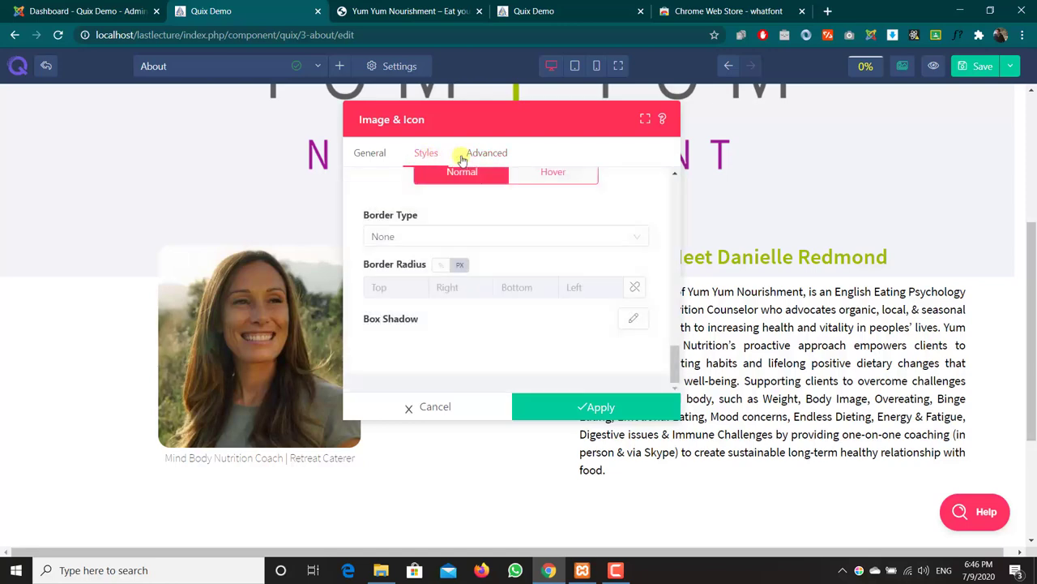
pyautogui.click(475, 154)
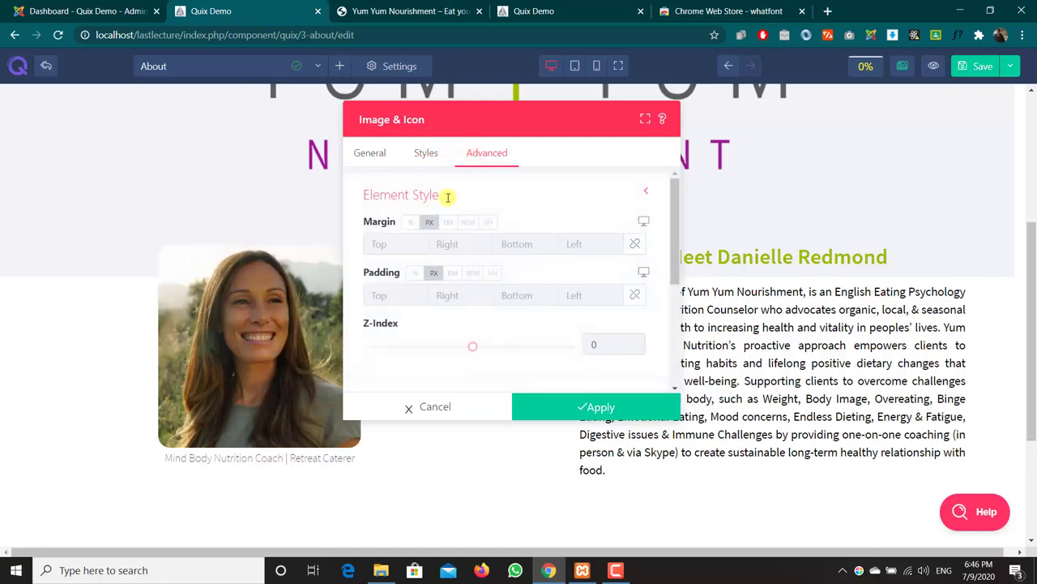
pyautogui.click(419, 243)
pyautogui.write('7')
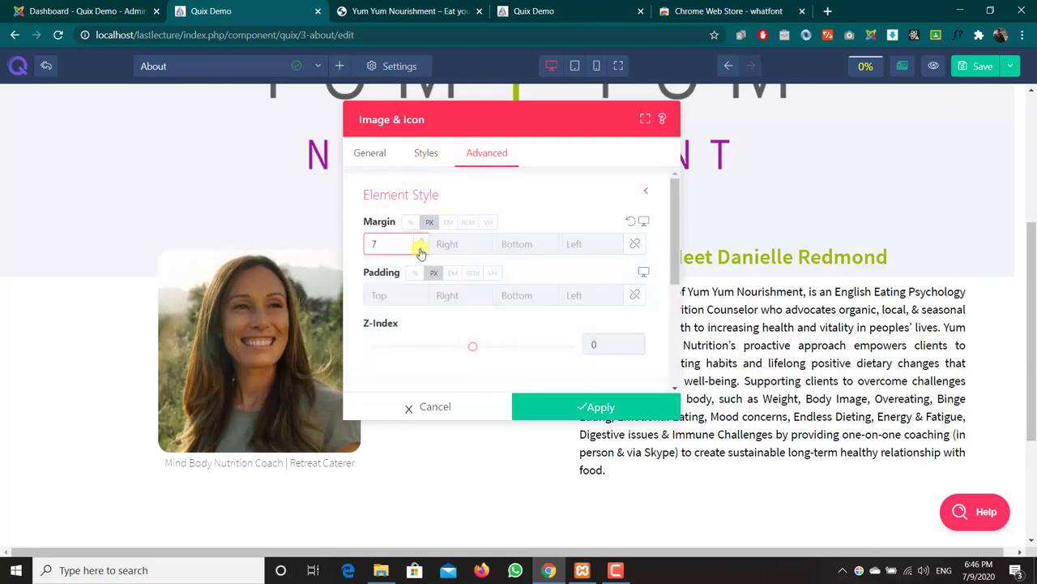
pyautogui.click(419, 248)
pyautogui.click(420, 248)
pyautogui.click(420, 248)
pyautogui.click(420, 248)
pyautogui.click(419, 248)
pyautogui.click(420, 248)
pyautogui.click(420, 248)
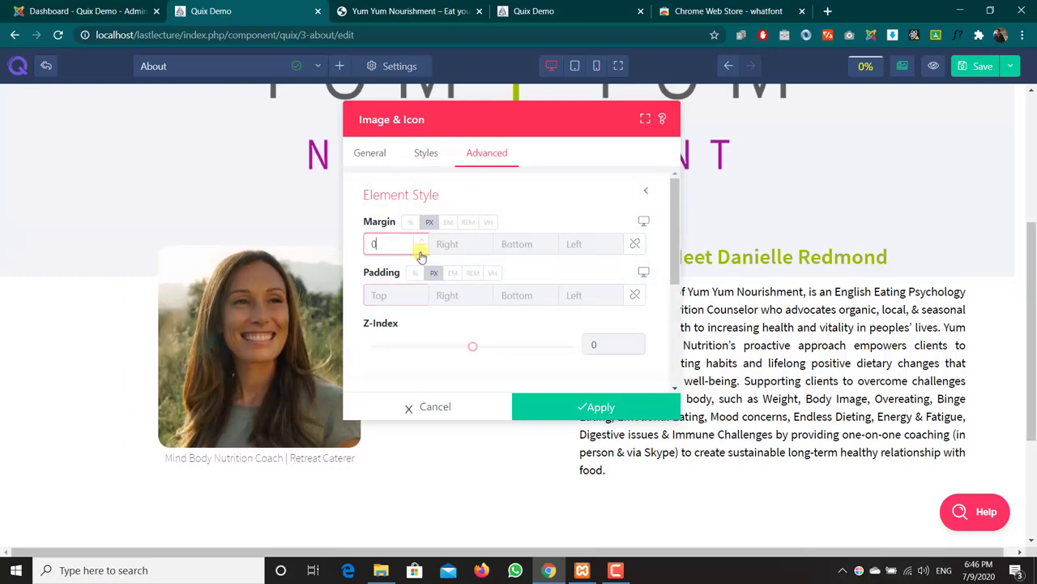
pyautogui.click(421, 291)
pyautogui.click(421, 291)
pyautogui.click(421, 291)
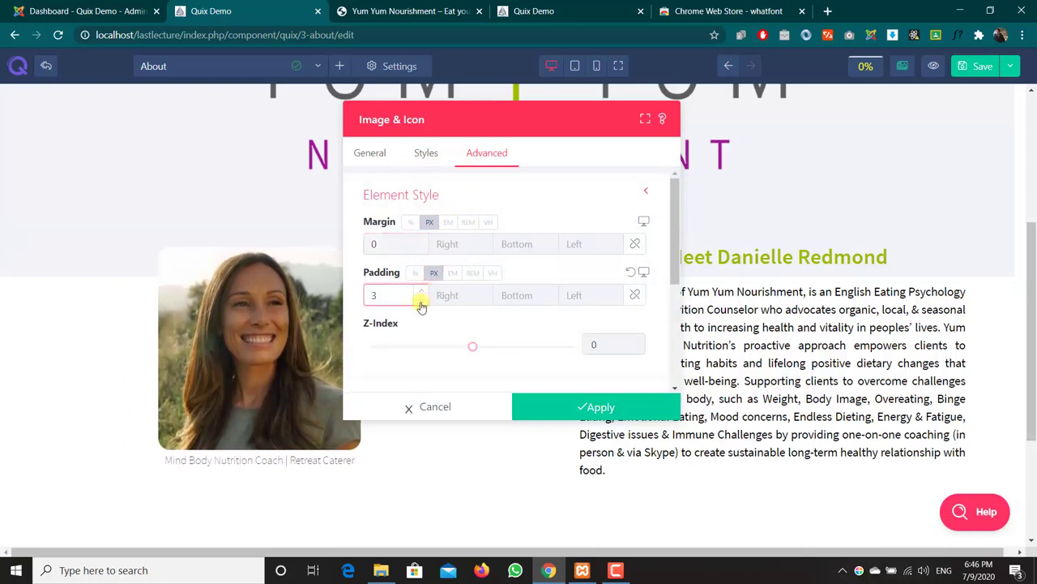
pyautogui.click(420, 301)
pyautogui.click(420, 300)
pyautogui.click(421, 301)
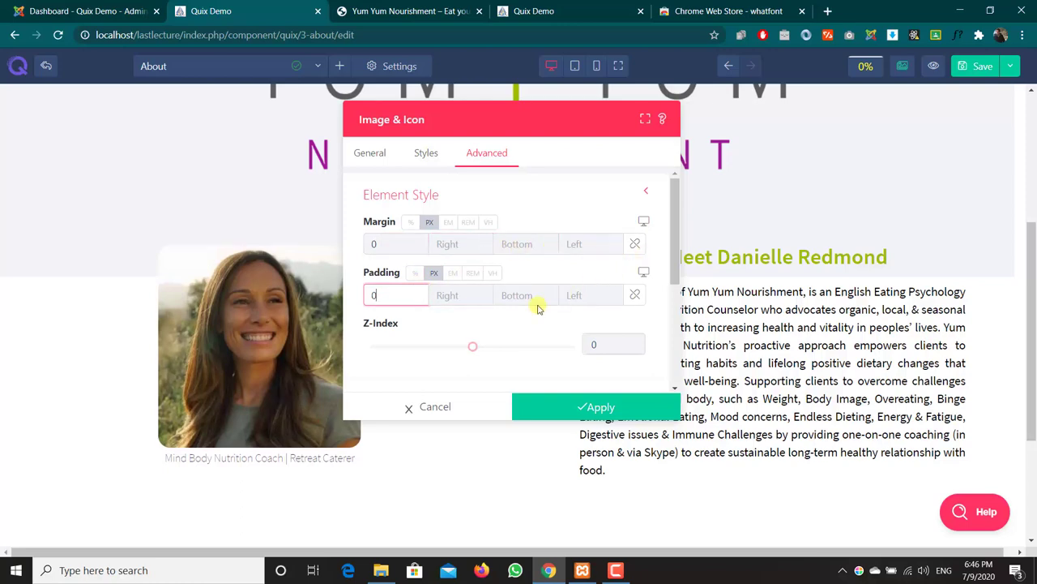
# Preview the Fade In, Scale Up, Slide Top Small and Slide Bottom Small entrance animations.
pyautogui.scroll(-2, 537, 306)
pyautogui.scroll(-1, 537, 308)
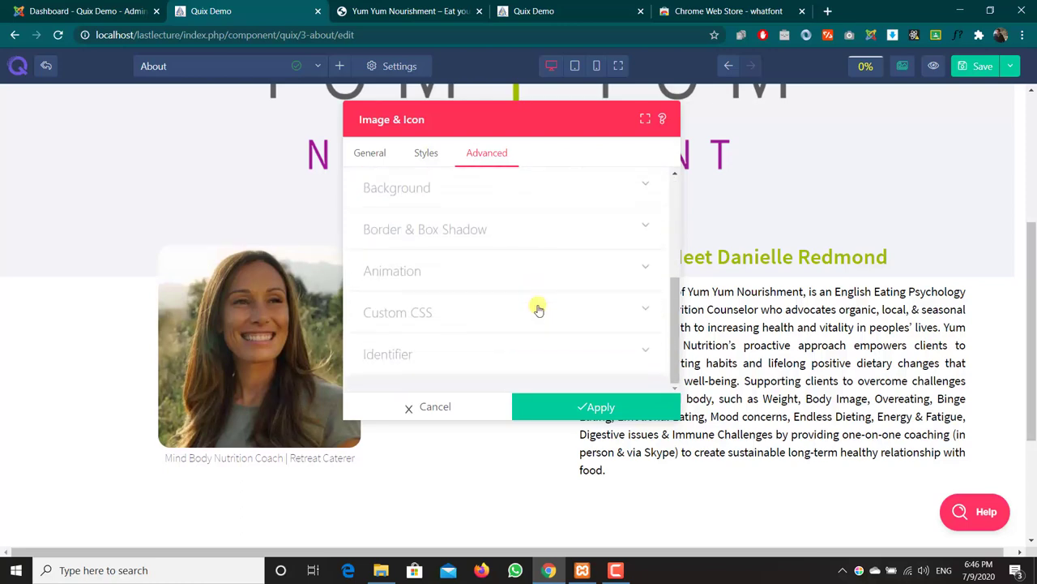
pyautogui.click(460, 276)
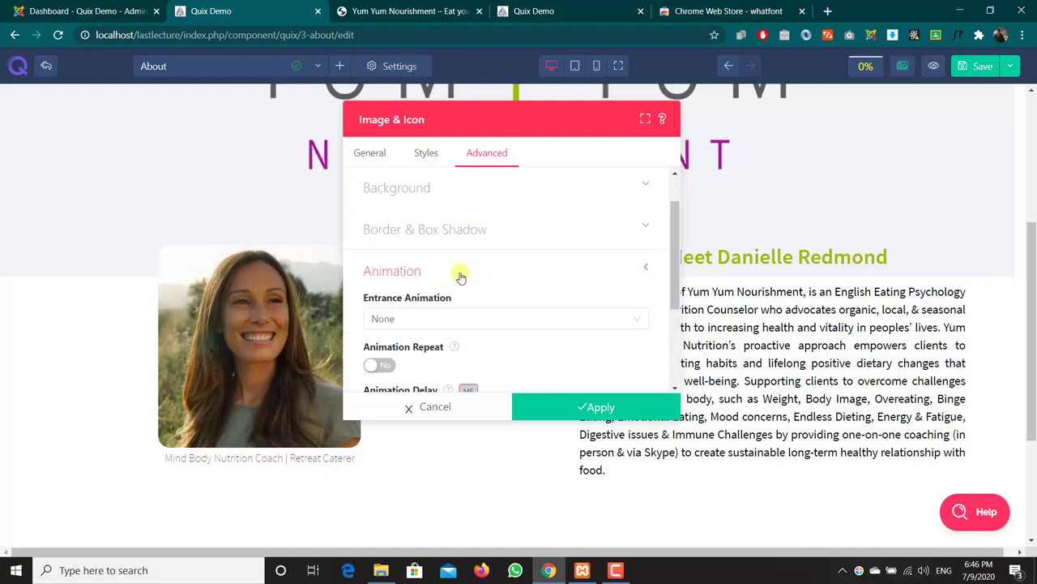
pyautogui.scroll(-1, 459, 275)
pyautogui.click(562, 254)
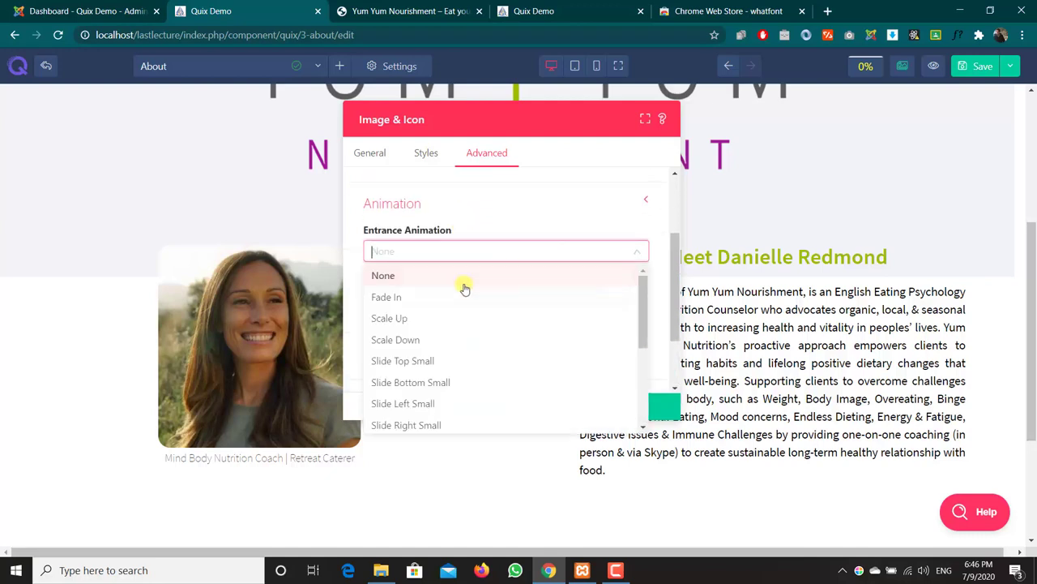
pyautogui.click(400, 300)
pyautogui.click(488, 256)
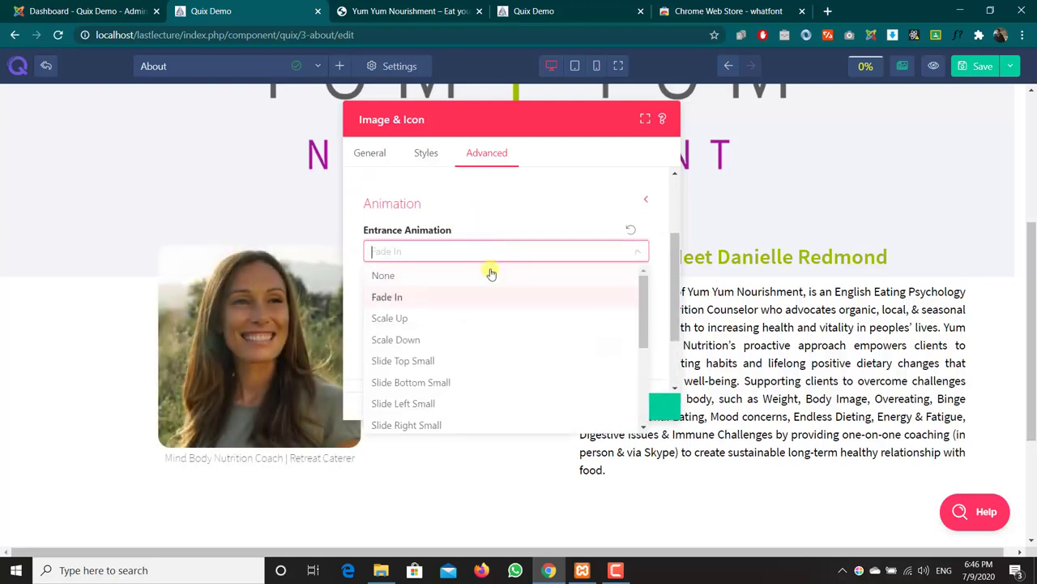
pyautogui.click(461, 318)
pyautogui.click(492, 254)
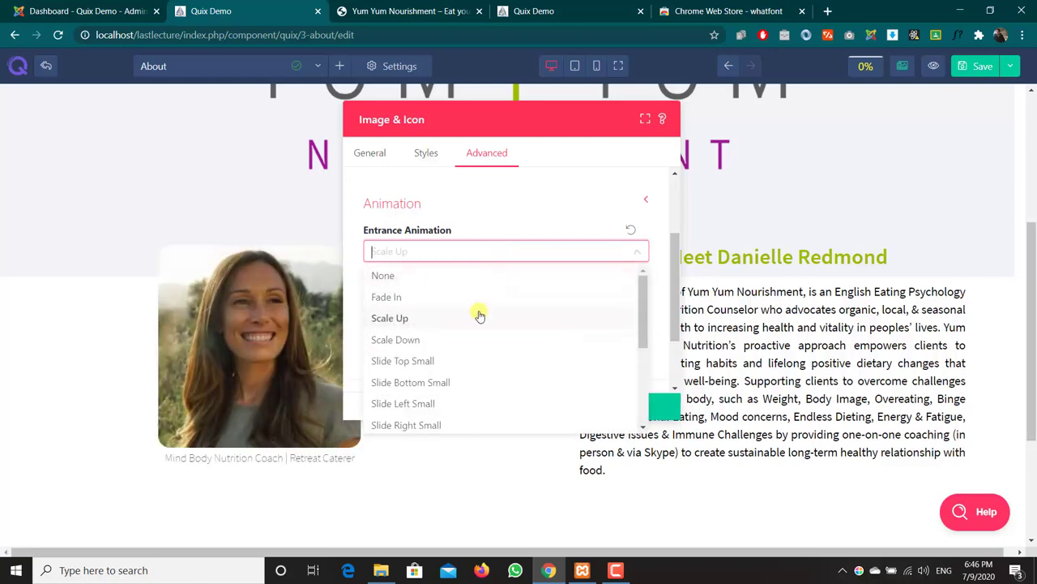
pyautogui.click(463, 361)
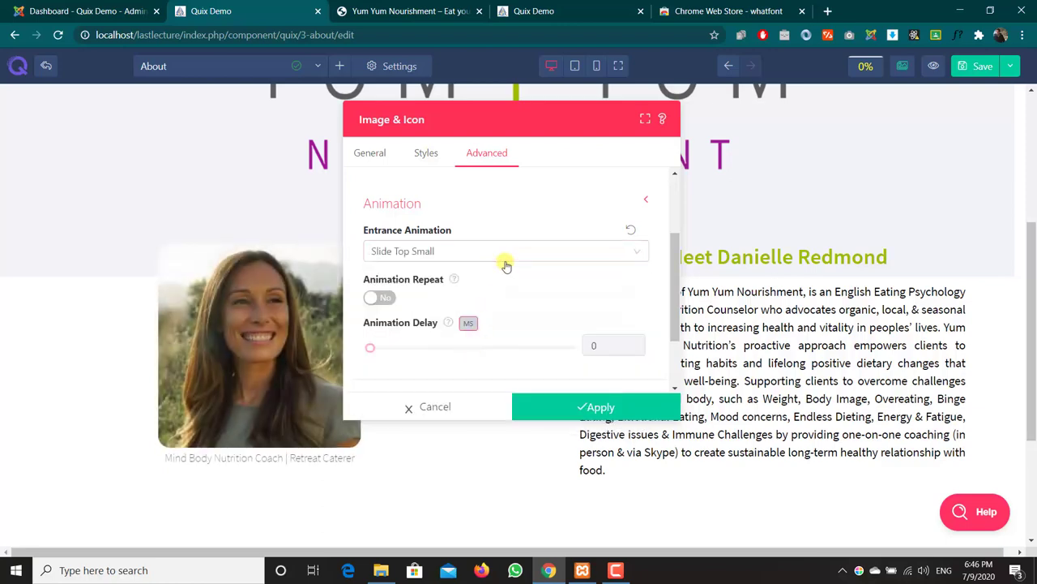
pyautogui.click(505, 258)
pyautogui.click(465, 381)
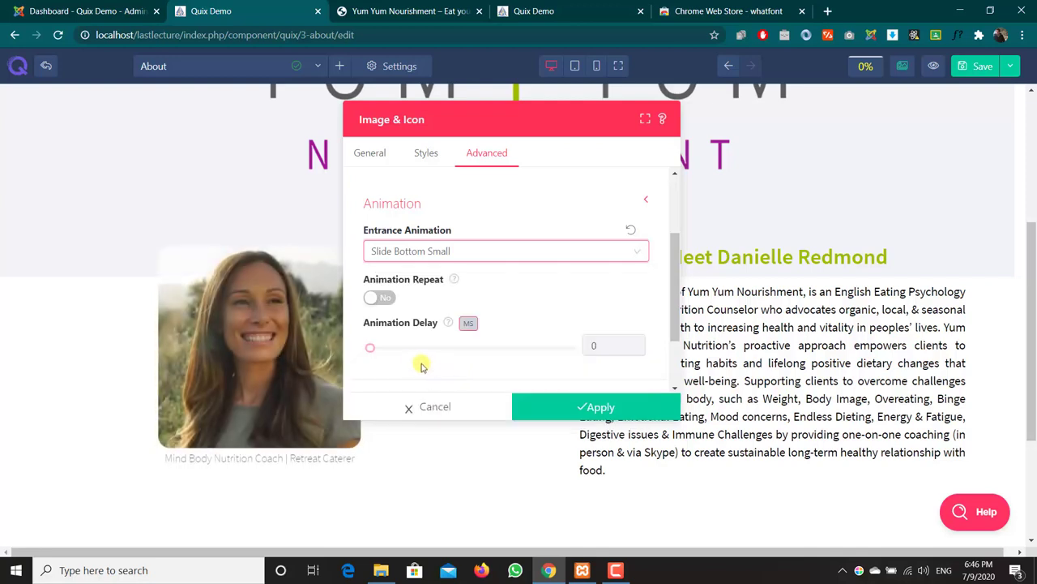
# Set the portrait's entrance animation to Fade In with a 100 ms delay and apply.
pyautogui.moveTo(371, 347); pyautogui.dragTo(440, 348)
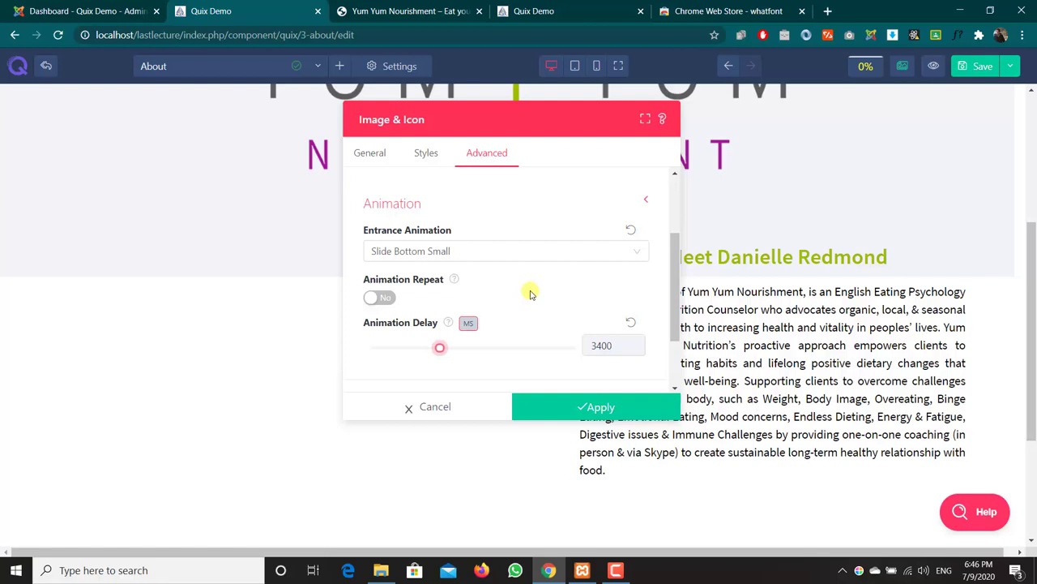
pyautogui.click(525, 253)
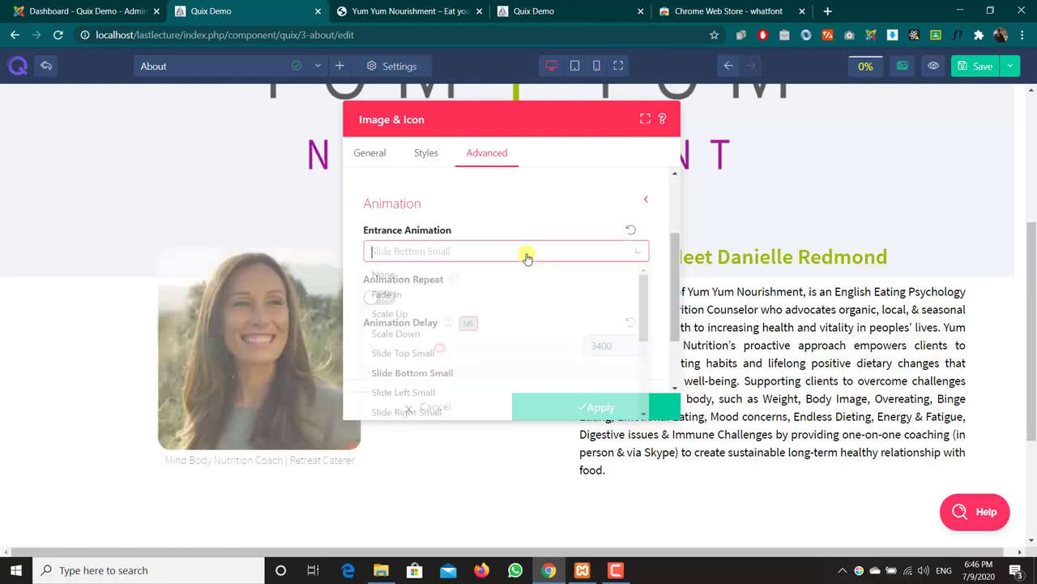
pyautogui.click(491, 338)
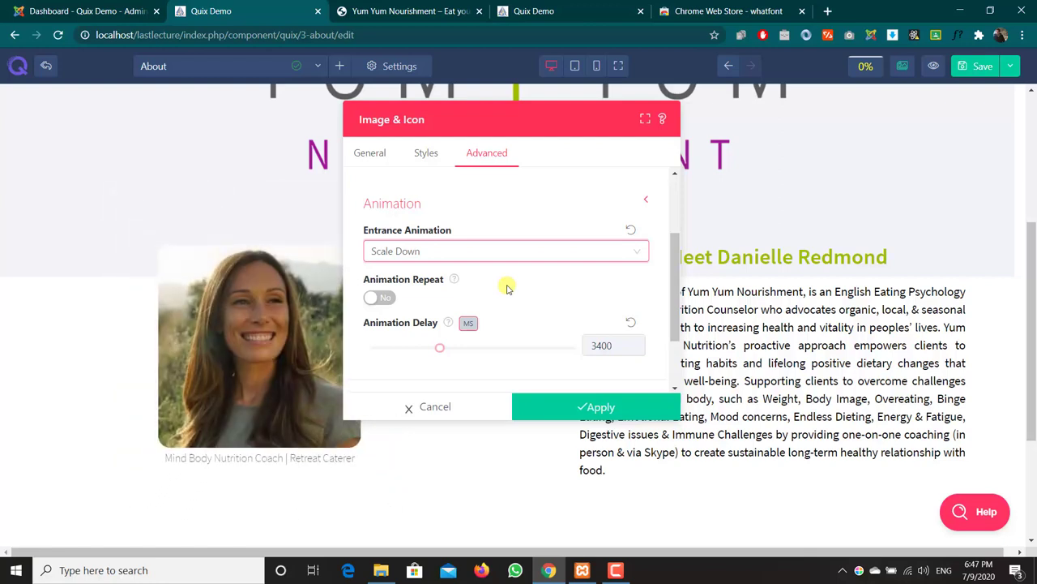
pyautogui.scroll(-1, 508, 288)
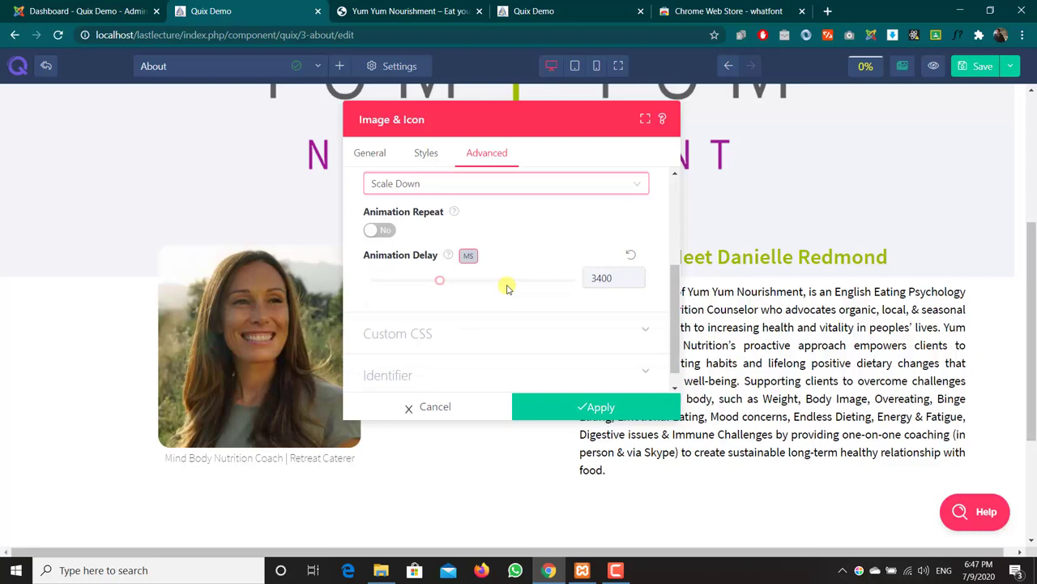
pyautogui.moveTo(391, 287); pyautogui.dragTo(341, 290)
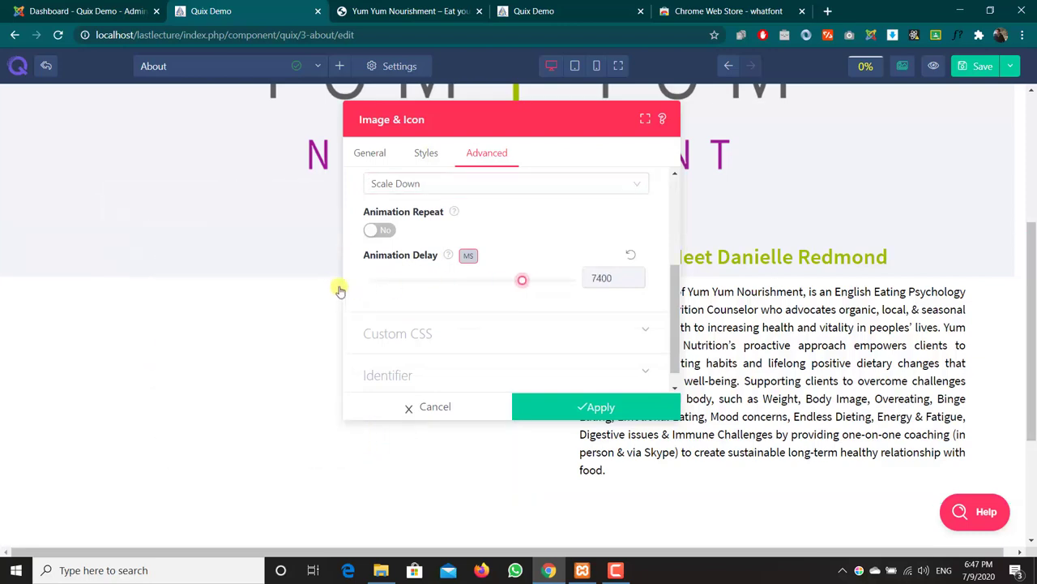
pyautogui.click(371, 283)
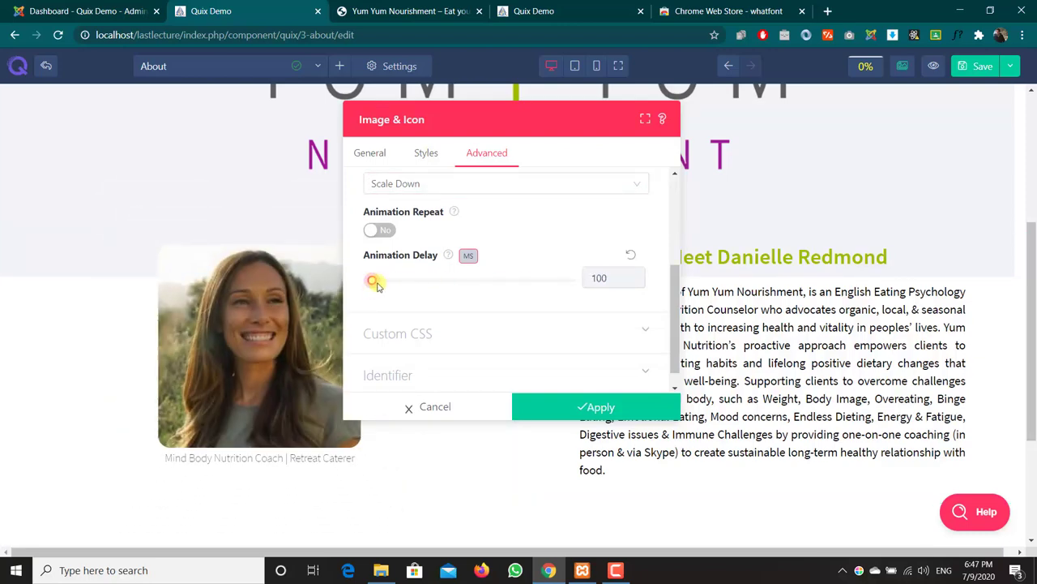
pyautogui.scroll(1, 447, 255)
pyautogui.click(469, 248)
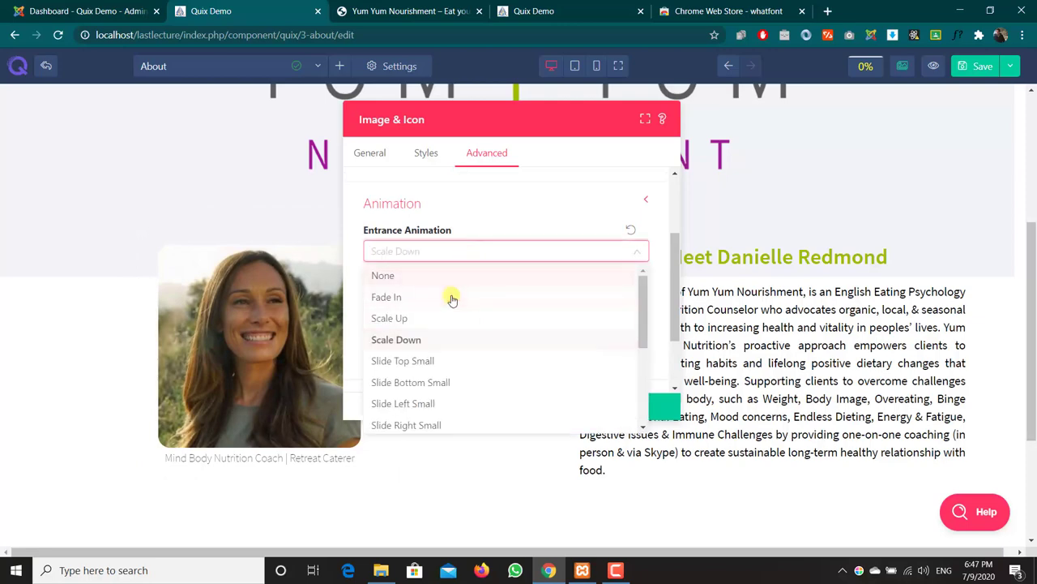
pyautogui.click(451, 299)
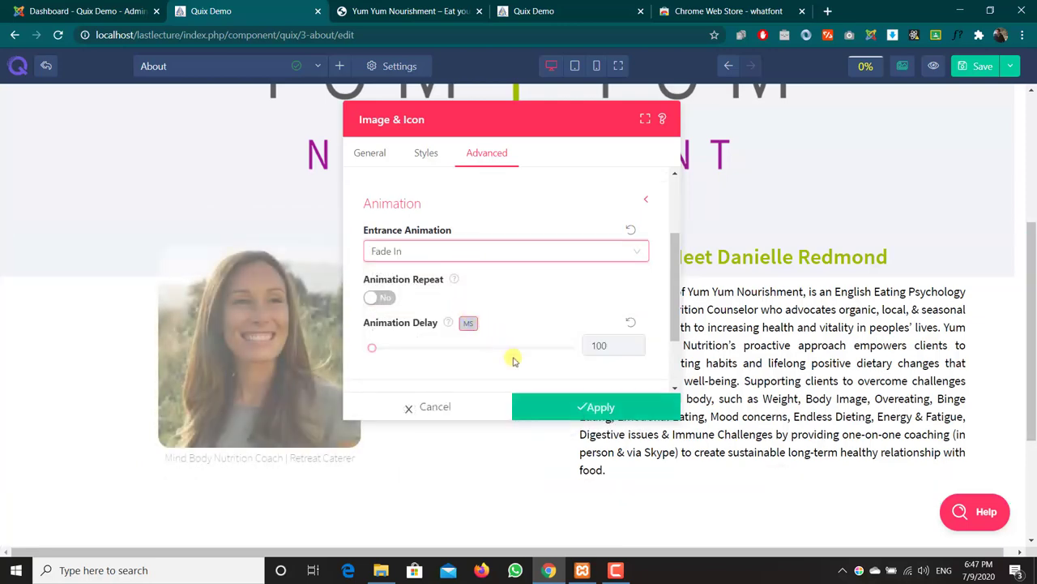
pyautogui.click(582, 408)
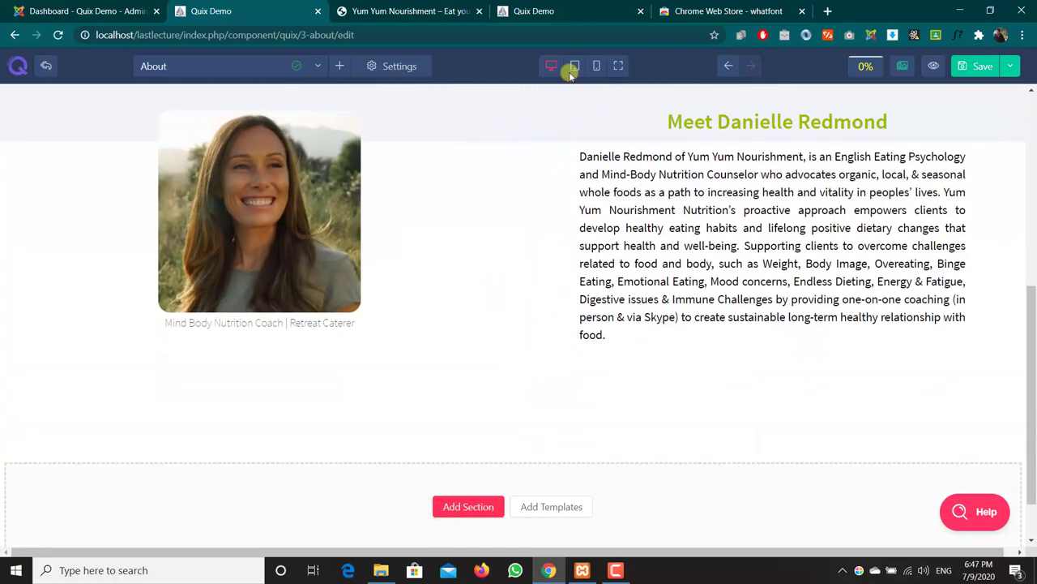
# Close the Source Sans Pro font panels on the Yum Yum Nourishment site and scroll to its green FAQ.
pyautogui.click(588, 10)
pyautogui.click(356, 10)
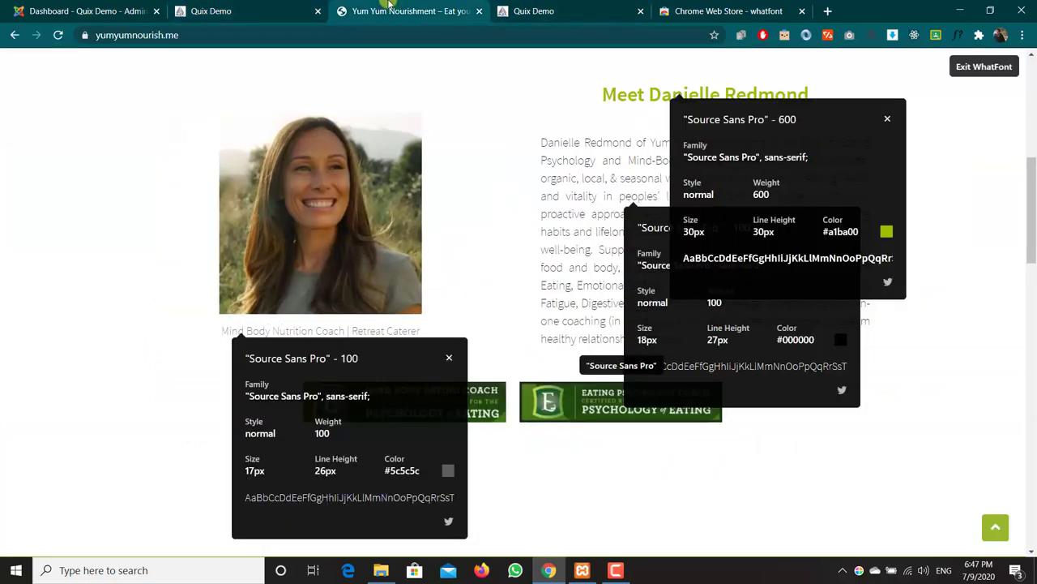
pyautogui.click(449, 359)
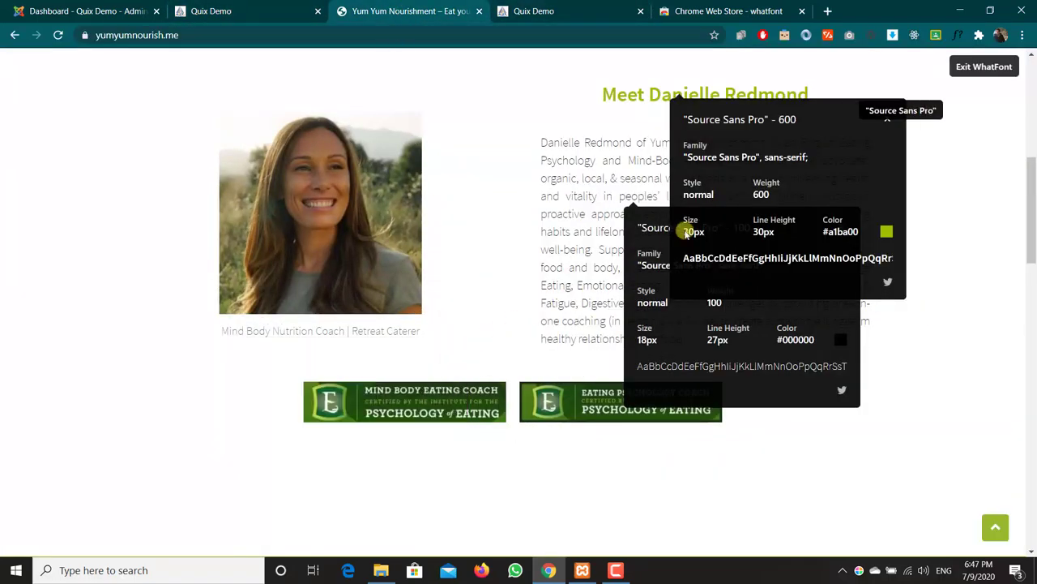
pyautogui.click(885, 120)
pyautogui.click(839, 227)
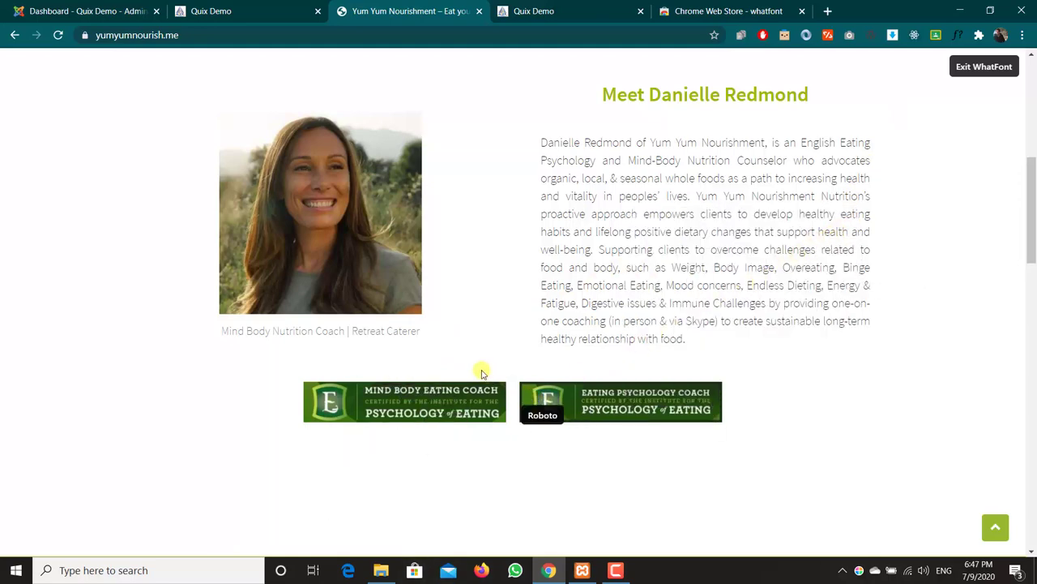
pyautogui.scroll(-3, 481, 369)
pyautogui.scroll(2, 481, 369)
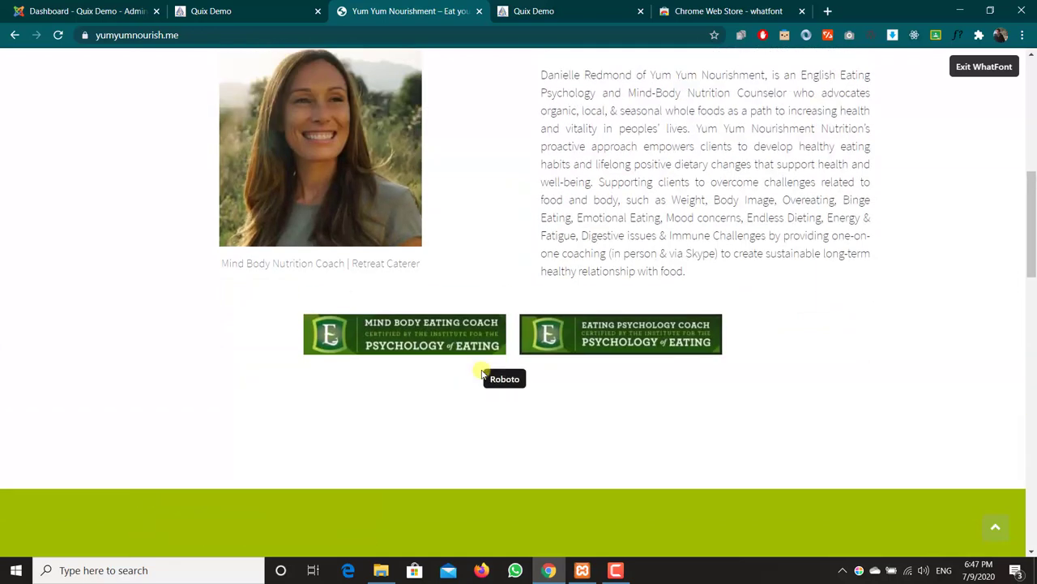
pyautogui.scroll(-1, 481, 370)
pyautogui.scroll(-3, 400, 393)
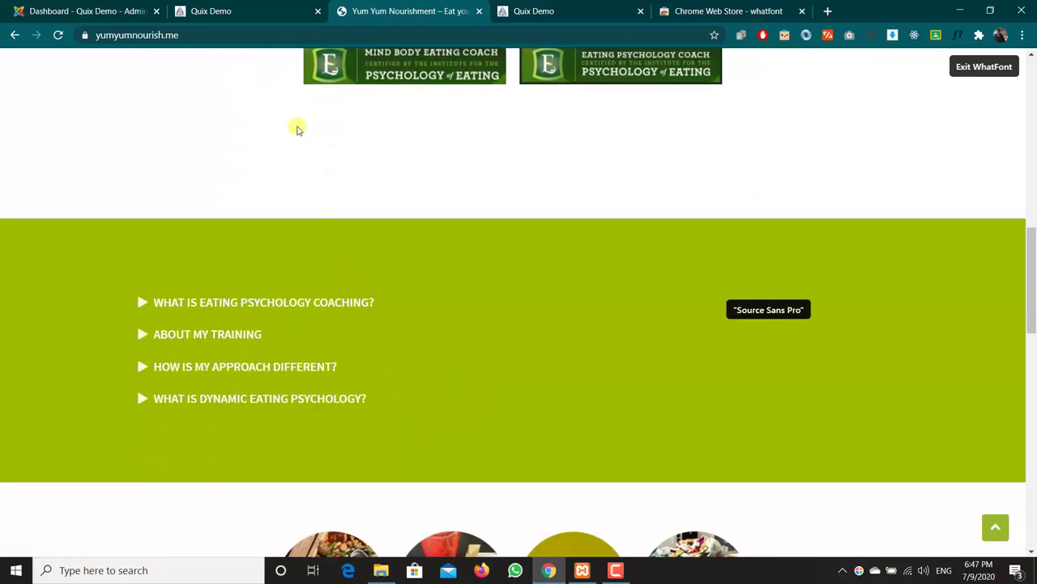
# Add a new single-column row below the portrait on the About page.
pyautogui.click(263, 13)
pyautogui.scroll(-1, 511, 294)
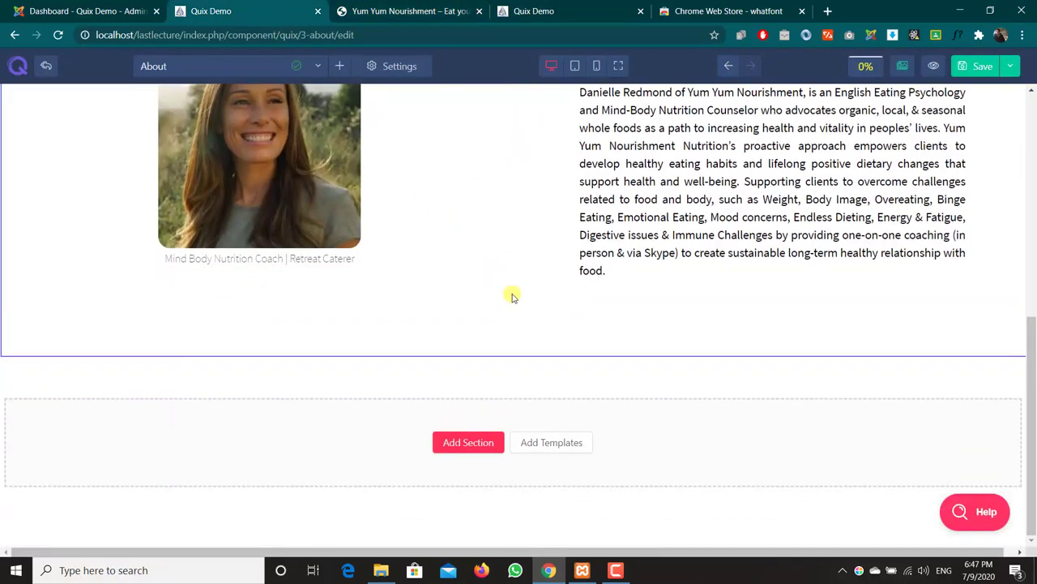
pyautogui.click(519, 305)
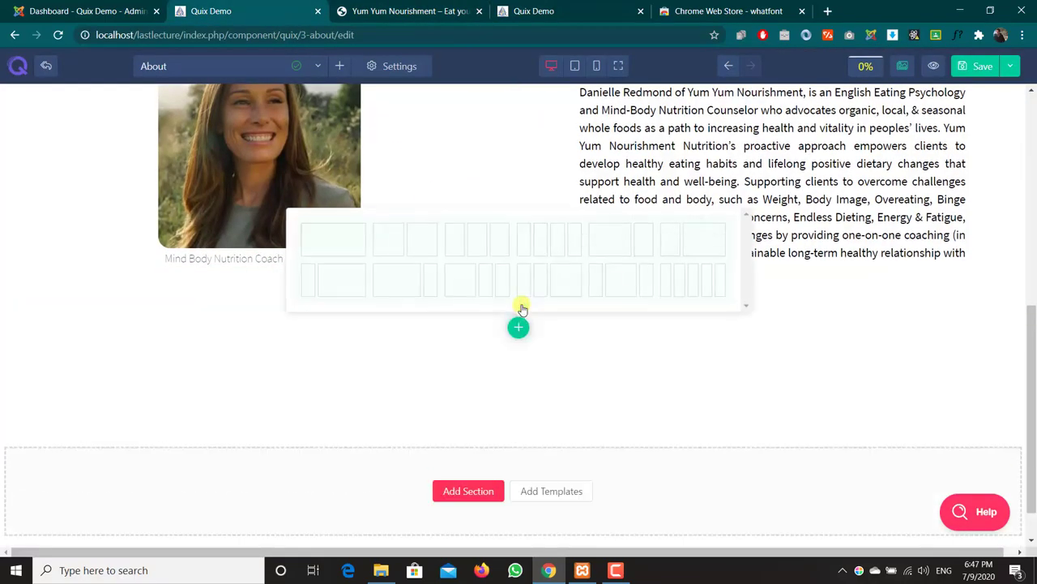
pyautogui.click(347, 243)
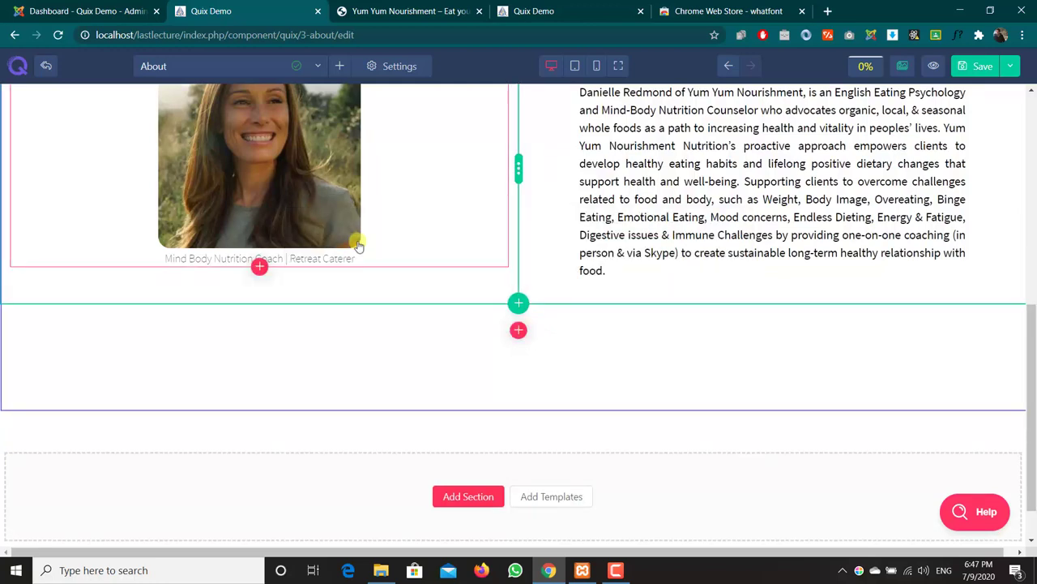
# Clear the element search and add an Accordion element to the new row.
pyautogui.click(519, 330)
pyautogui.moveTo(409, 155); pyautogui.dragTo(340, 160)
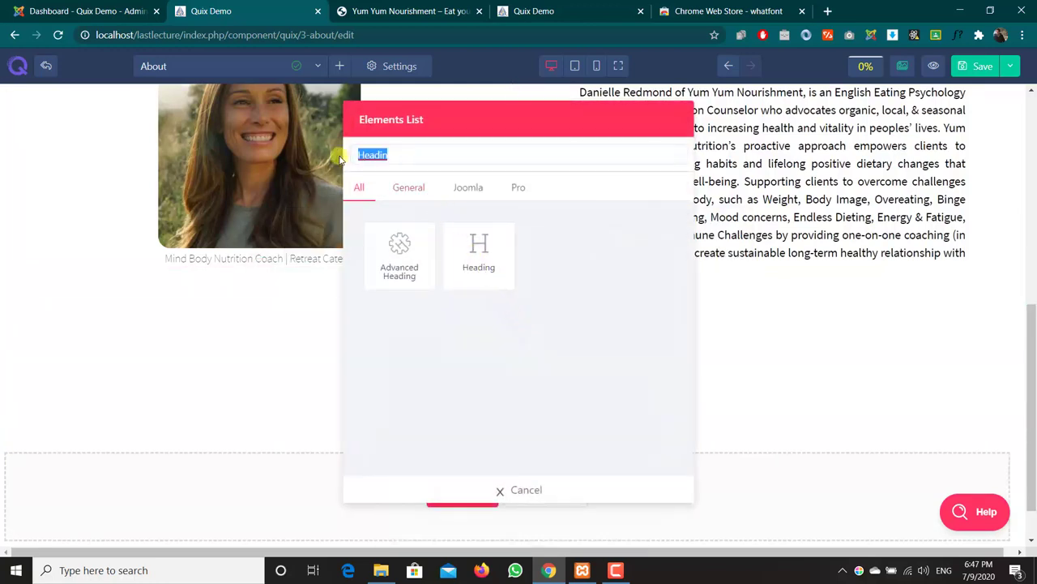
pyautogui.press('BackSpace')
pyautogui.click(397, 245)
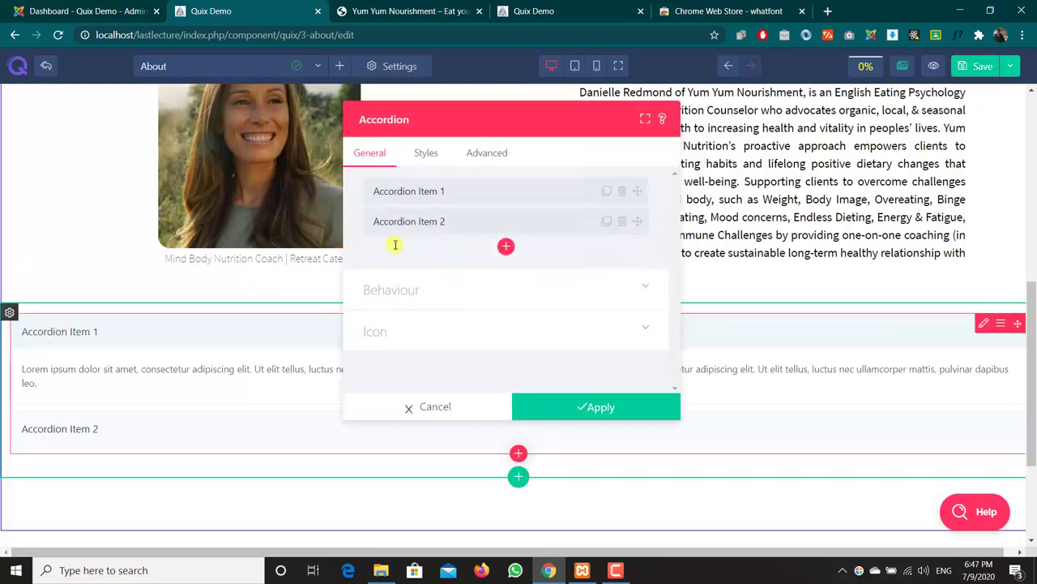
# Retitle Accordion Item 1 as 'WHAT IS EATING PSYCHOLOGY COACHING?'.
pyautogui.click(510, 190)
pyautogui.click(510, 190)
pyautogui.click(511, 190)
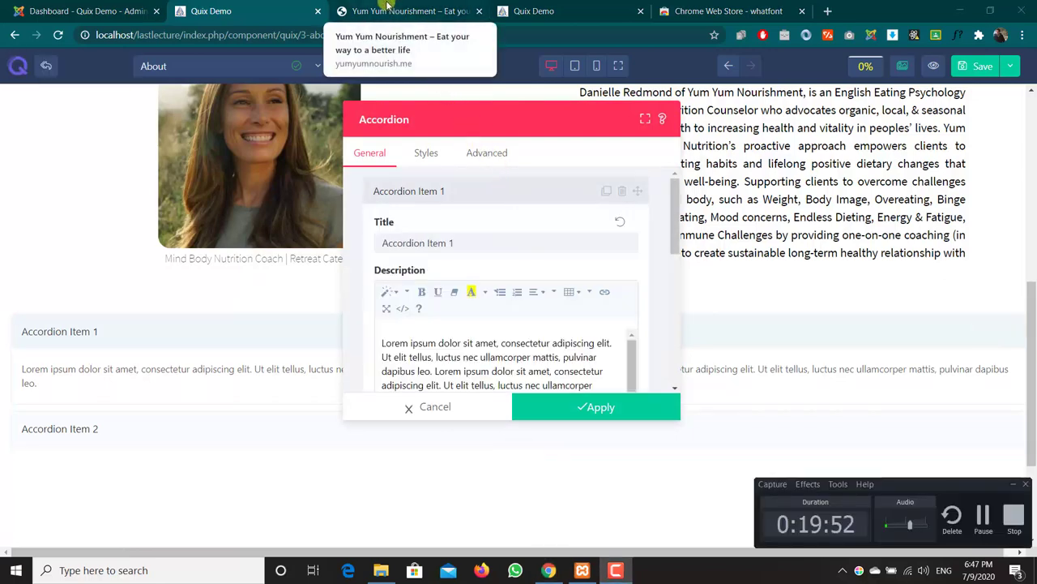
pyautogui.hotkey('alt', 'Tab')
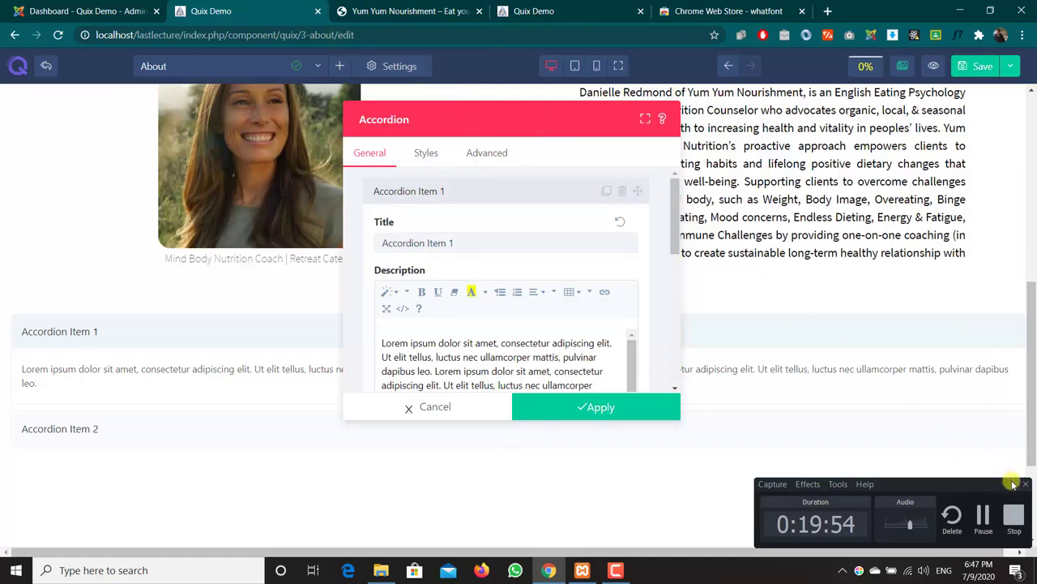
pyautogui.click(357, 6)
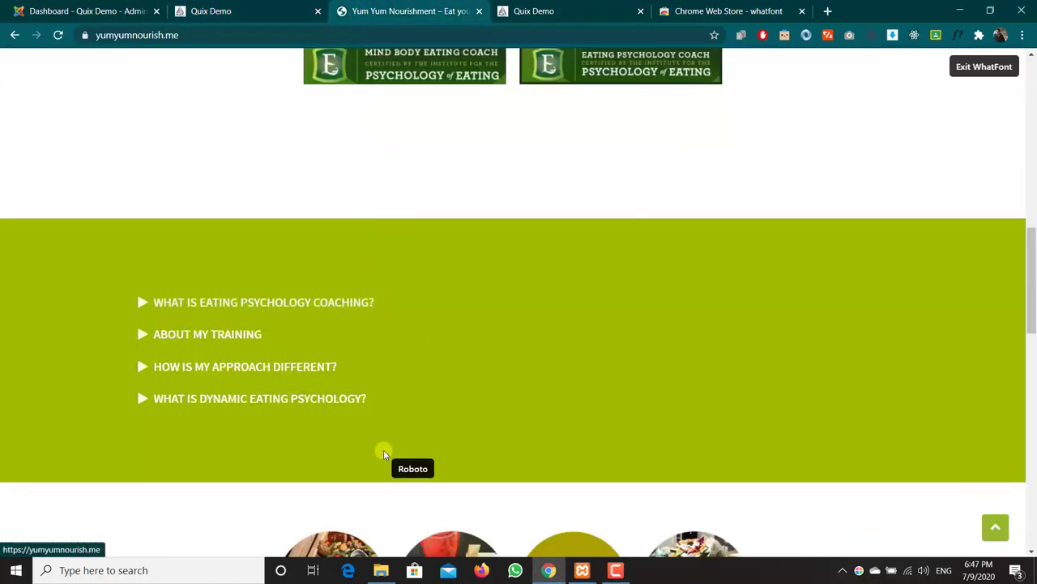
pyautogui.click(229, 10)
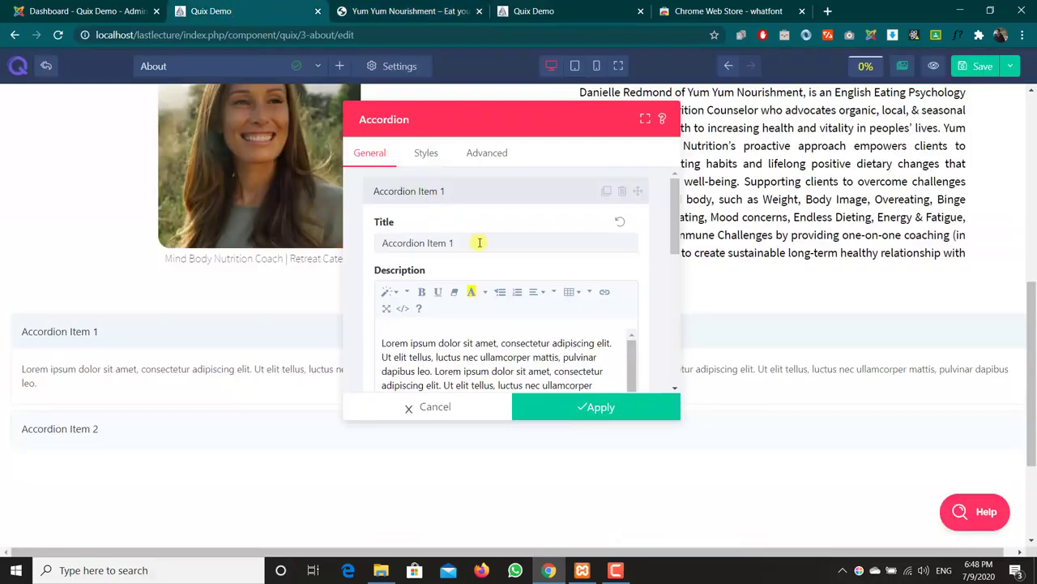
pyautogui.moveTo(479, 243); pyautogui.dragTo(279, 236)
pyautogui.write('WHAT IS EATING PSYCHOLOGY COACHING?')
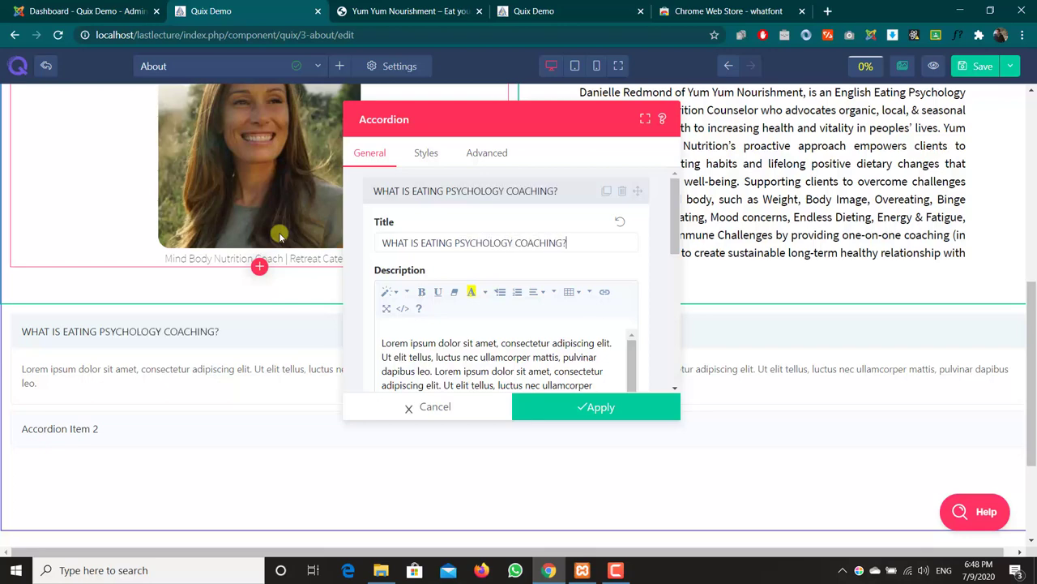
# On the reference site, turn off the font inspector, expand the first question and highlight its answer.
pyautogui.click(381, 11)
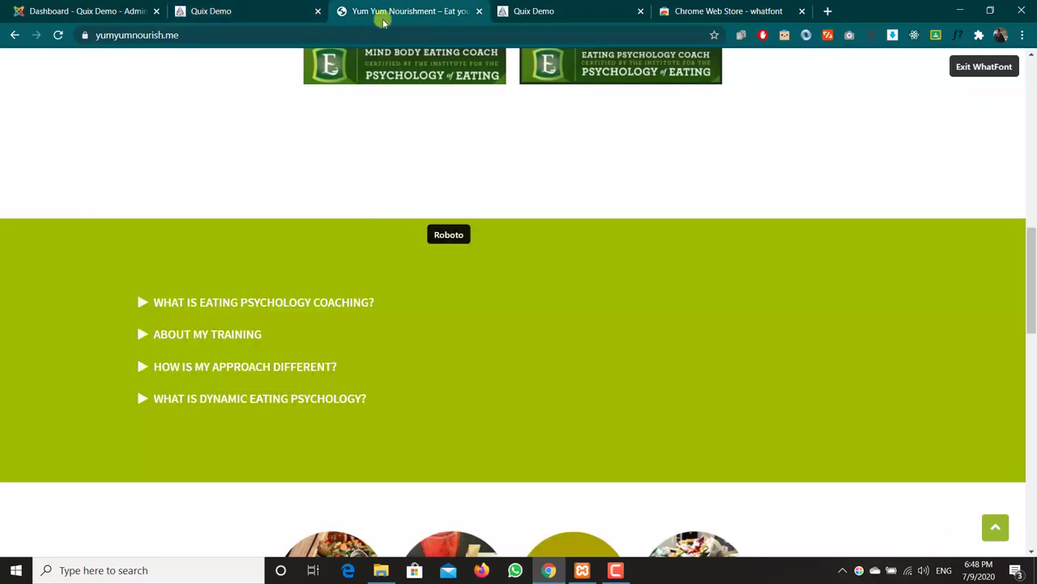
pyautogui.click(151, 298)
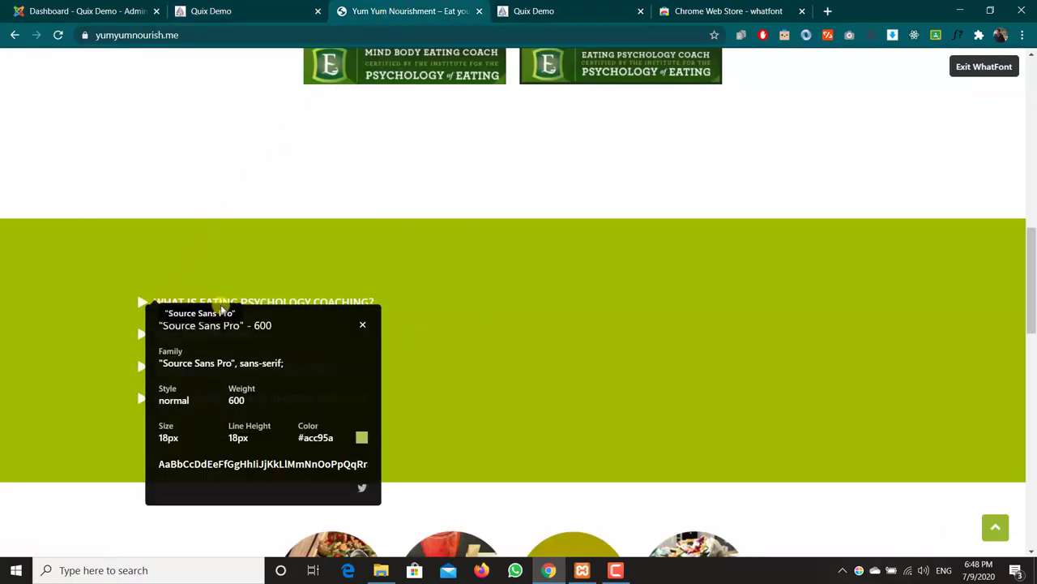
pyautogui.click(360, 325)
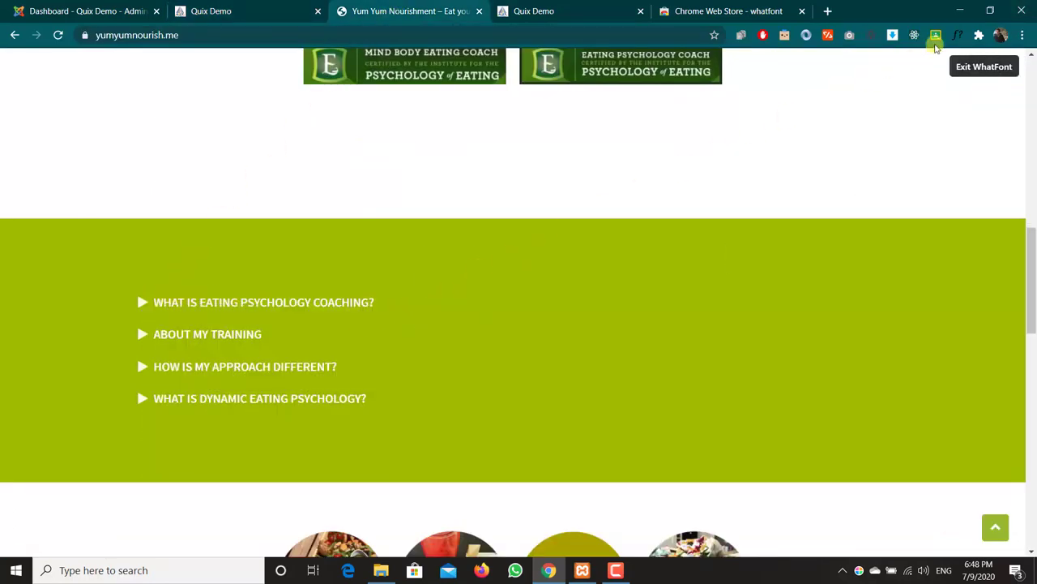
pyautogui.click(959, 36)
pyautogui.click(289, 303)
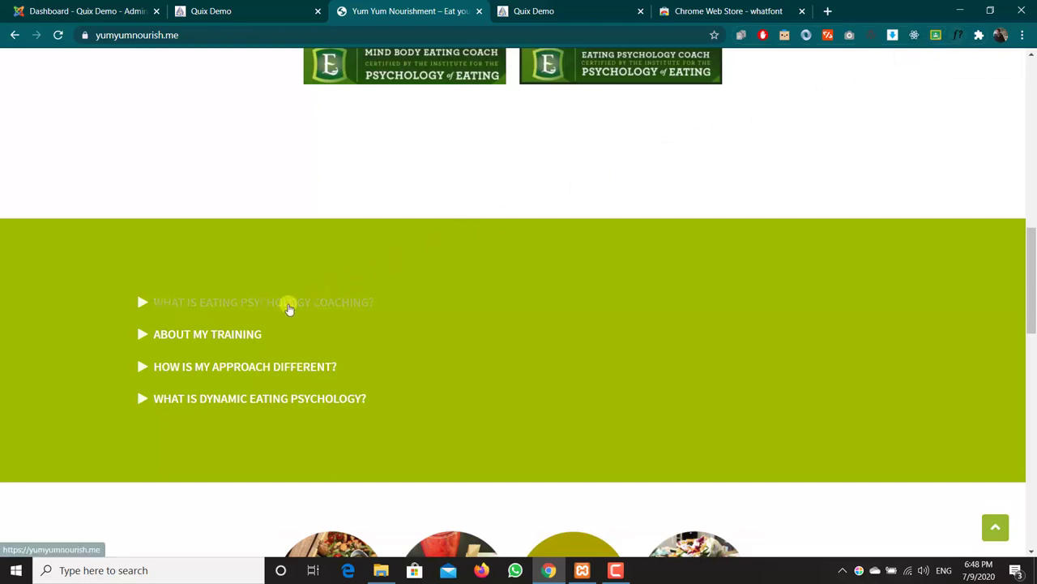
pyautogui.moveTo(137, 335); pyautogui.dragTo(660, 439)
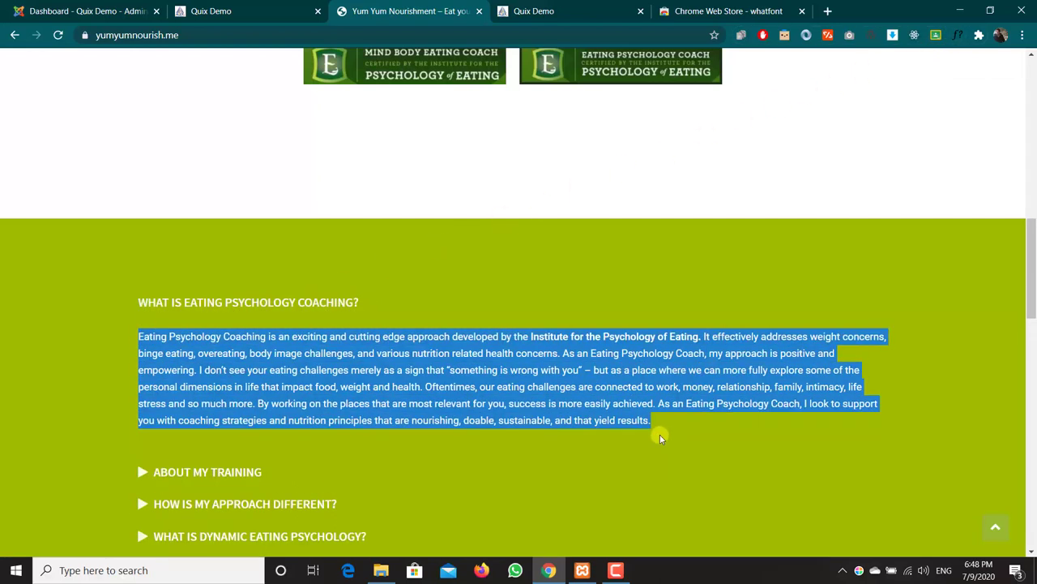
# Replace item 1's Lorem ipsum description with the copied coaching paragraph, formatted as Normal.
pyautogui.click(210, 11)
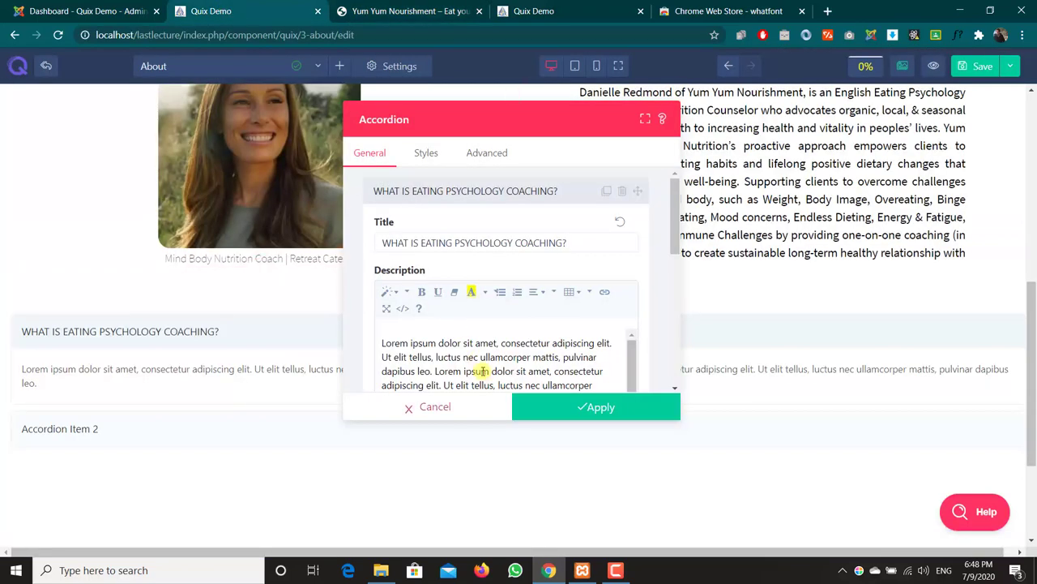
pyautogui.hotkey('ctrl', 'a')
pyautogui.hotkey('ctrl', 'v')
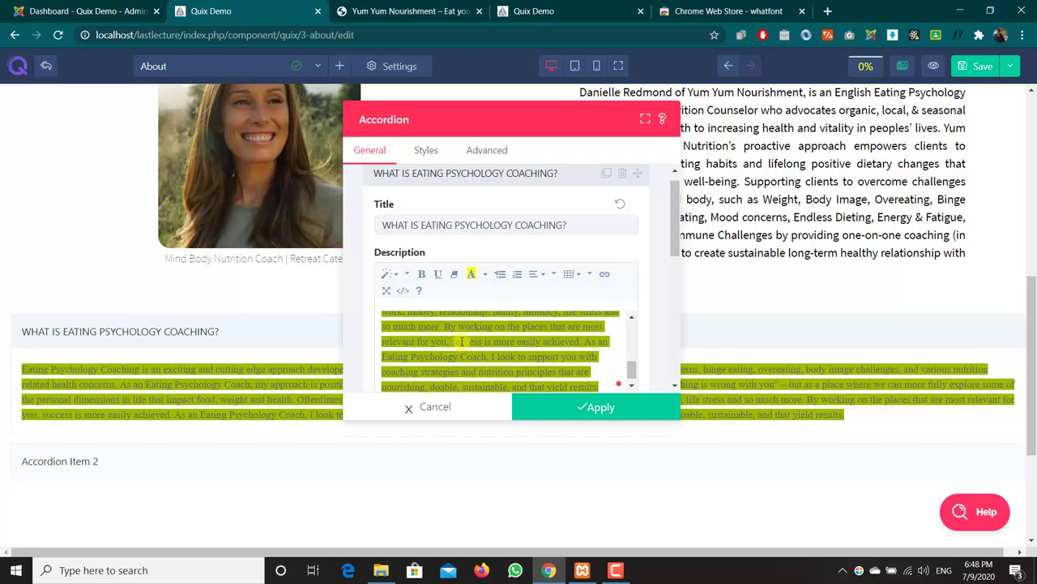
pyautogui.hotkey('ctrl', 'a')
pyautogui.click(392, 278)
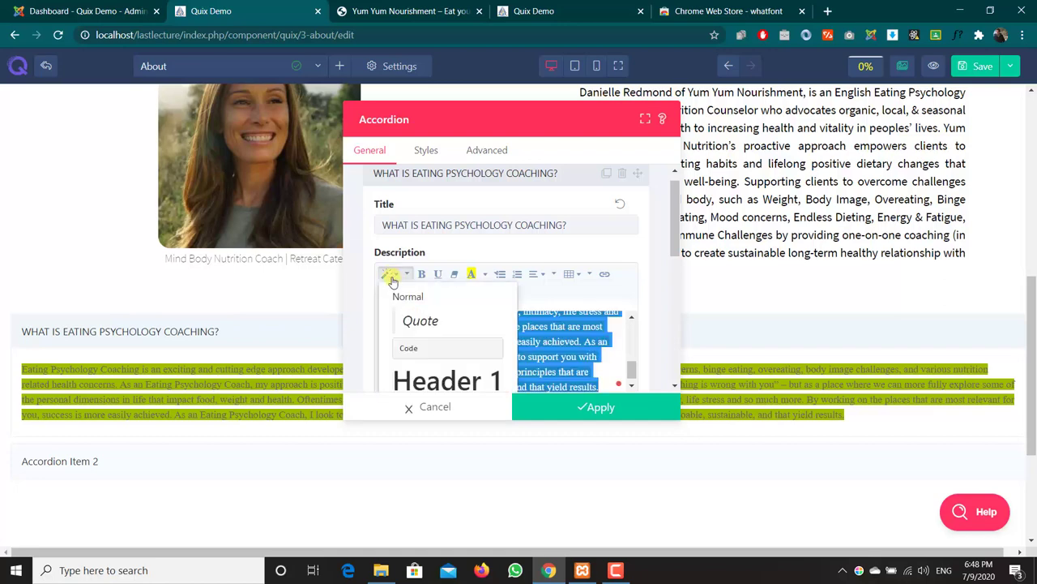
pyautogui.click(402, 297)
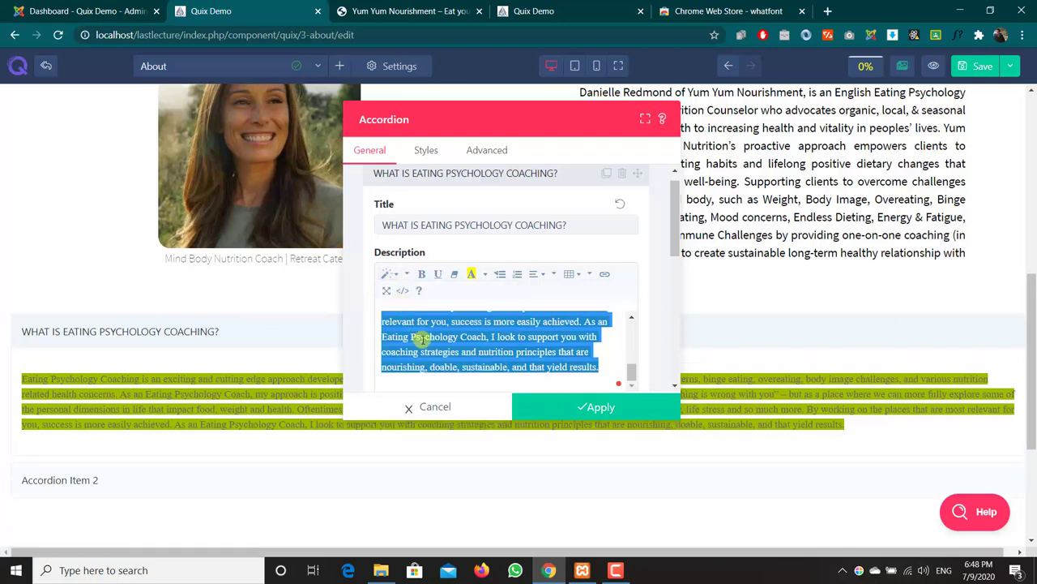
# Clear the pasted fonts and highlight from the description and justify it.
pyautogui.click(456, 275)
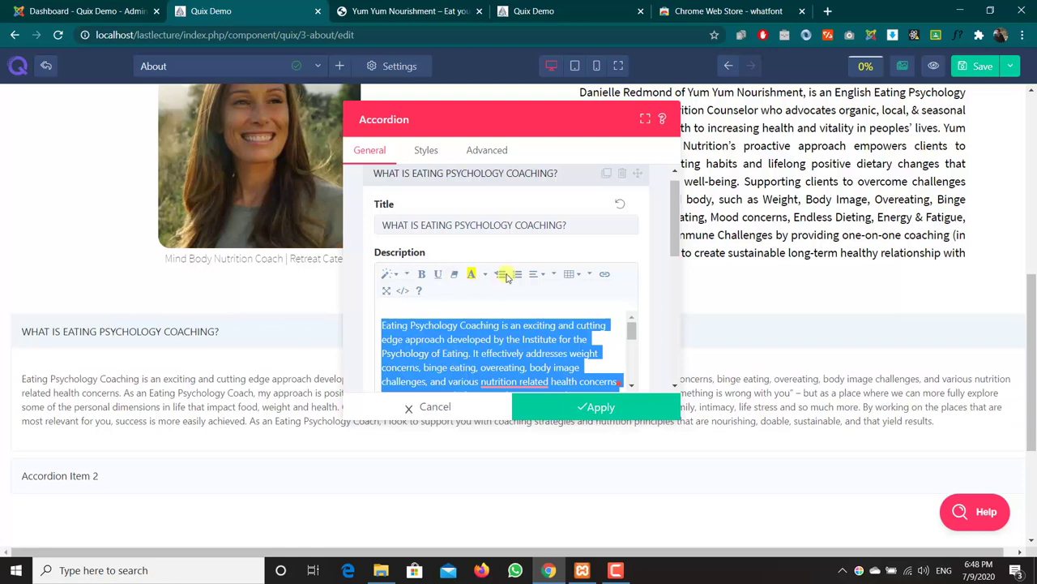
pyautogui.click(535, 275)
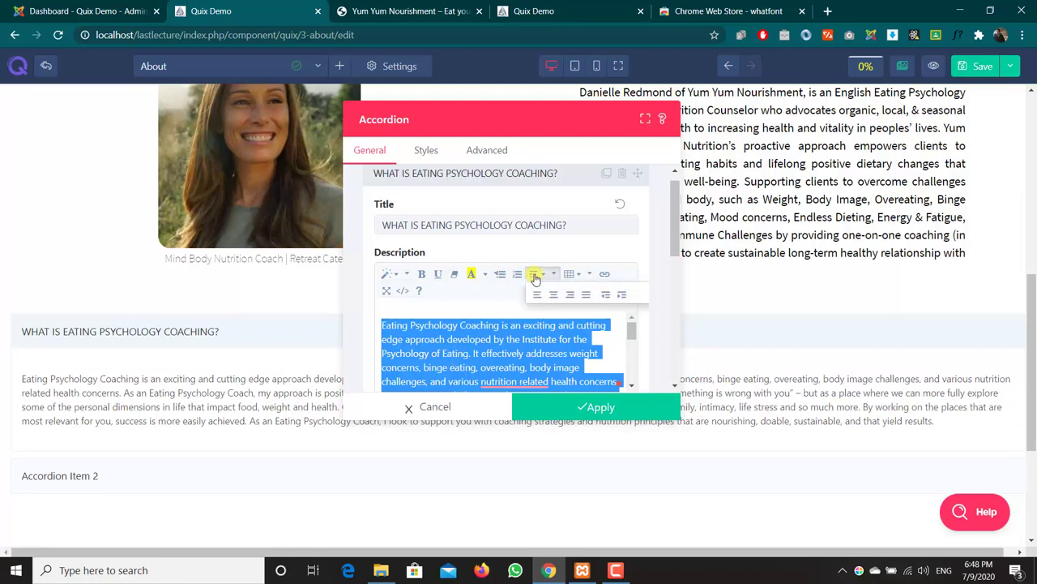
pyautogui.click(588, 296)
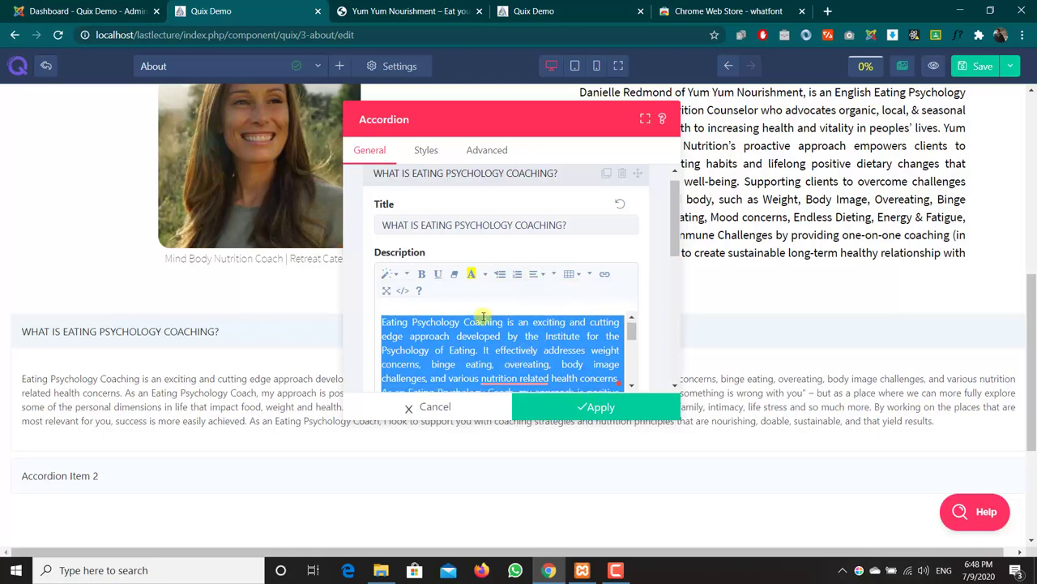
pyautogui.scroll(-3, 479, 320)
pyautogui.scroll(-3, 637, 274)
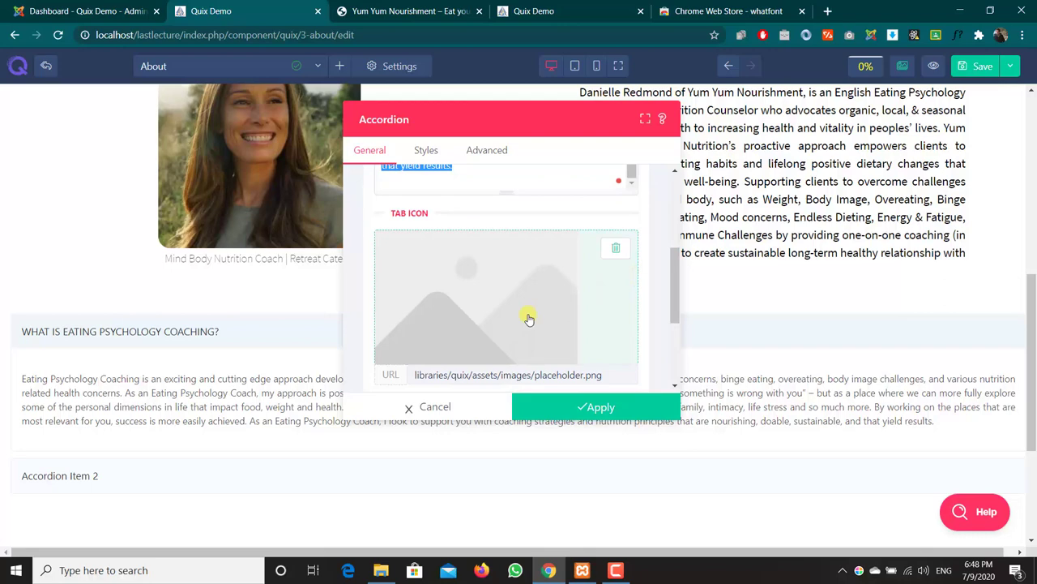
pyautogui.scroll(-3, 529, 319)
pyautogui.moveTo(510, 142); pyautogui.dragTo(820, 513)
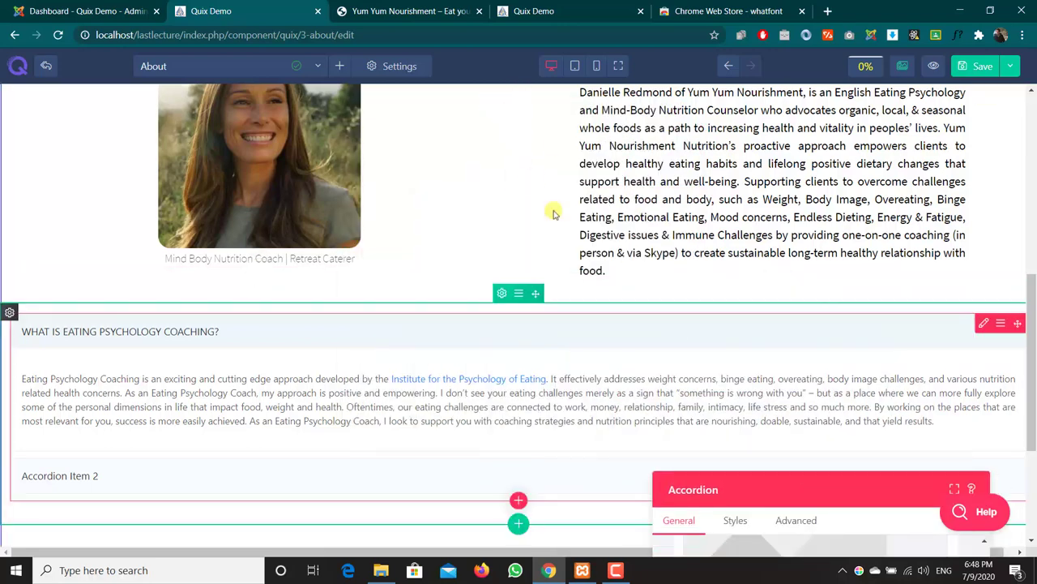
# Copy the certification badge image from the reference site.
pyautogui.click(714, 490)
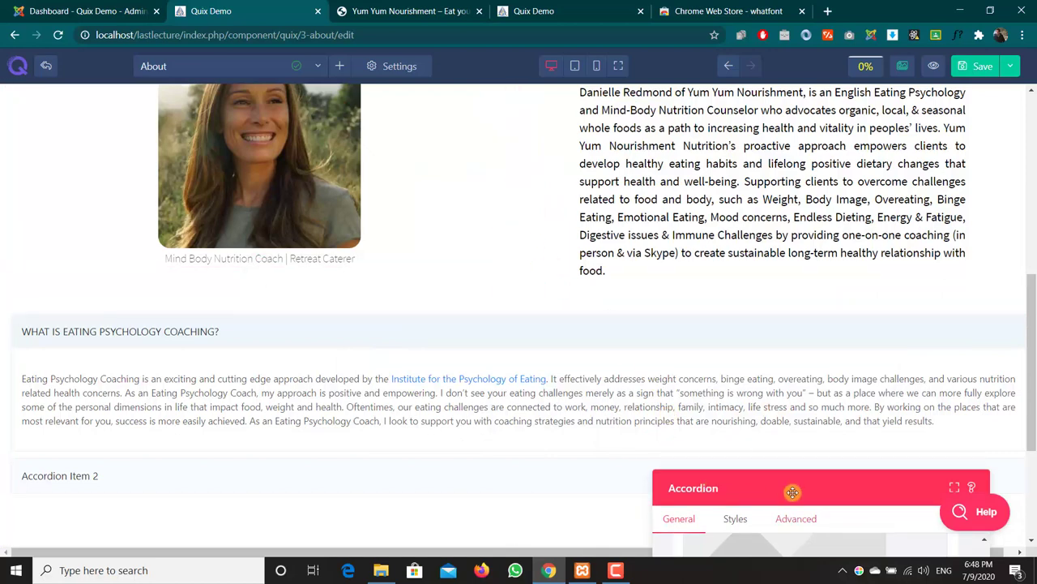
pyautogui.moveTo(761, 468); pyautogui.dragTo(502, 132)
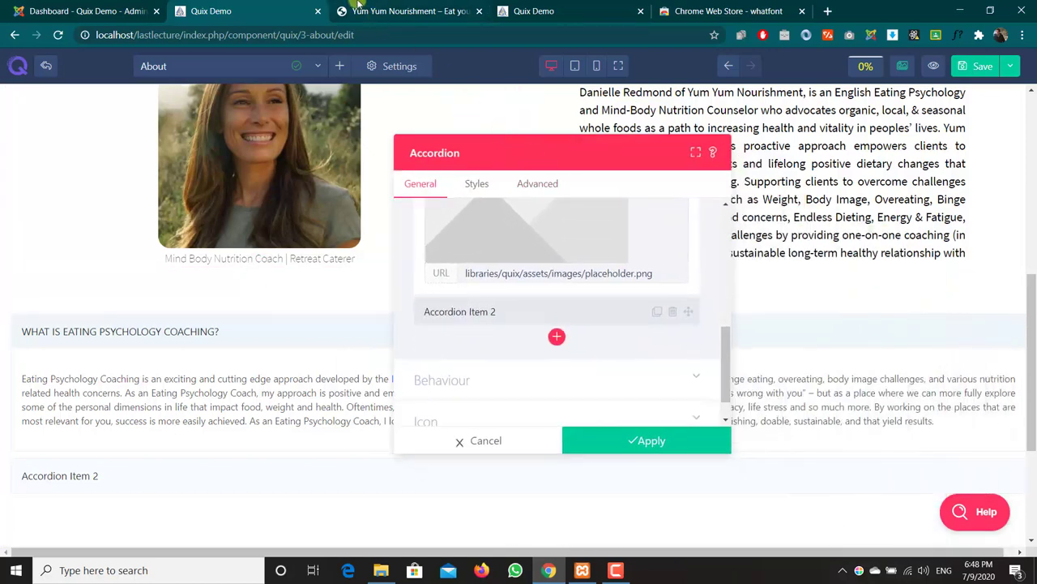
pyautogui.click(375, 12)
pyautogui.rightClick(398, 65)
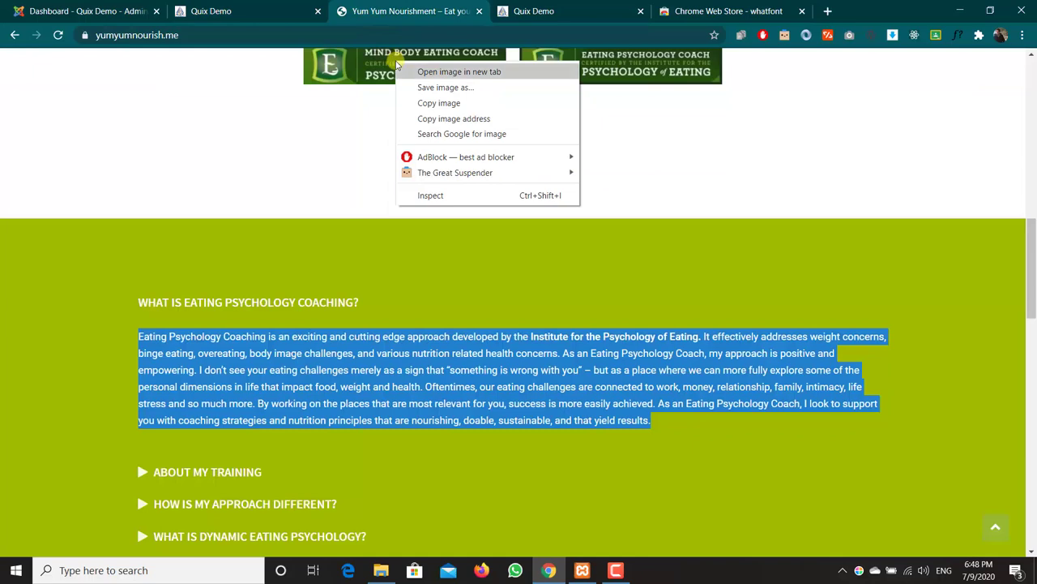
pyautogui.click(419, 104)
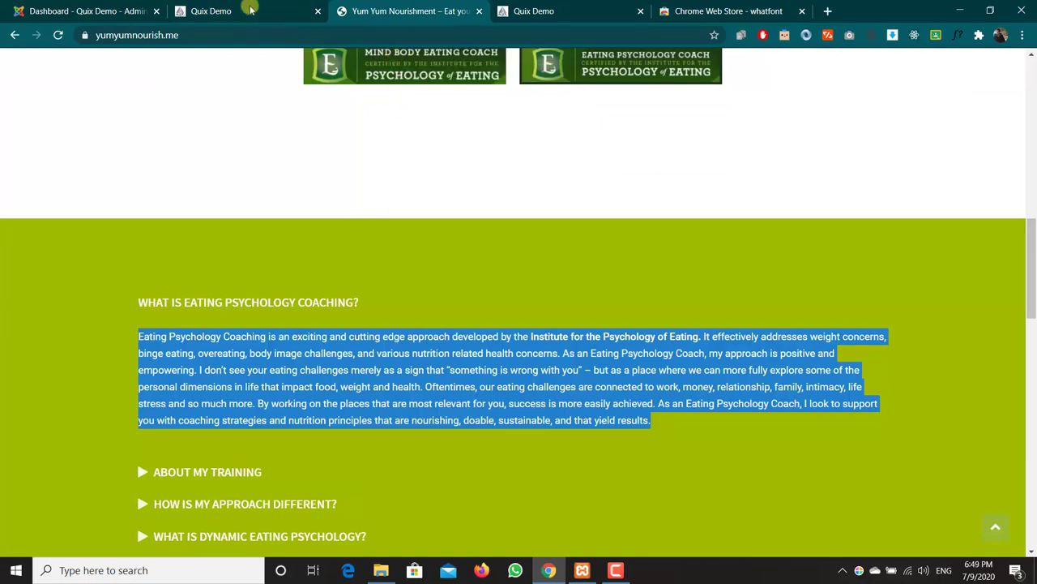
# Paste the MBECC-Badge-720-300x60.jpg address as item 1's Tab Icon URL and apply.
pyautogui.click(247, 8)
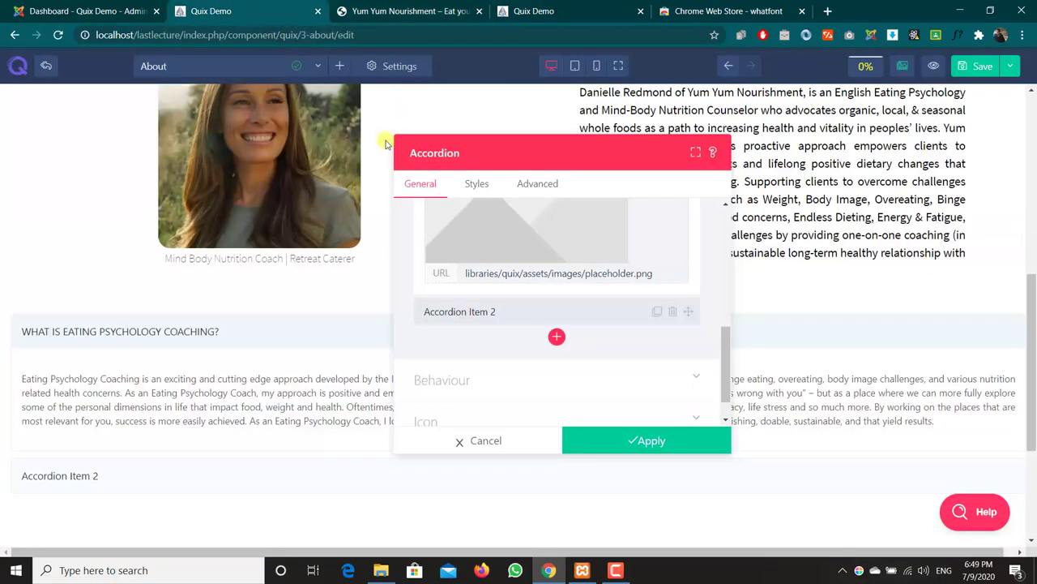
pyautogui.click(526, 276)
pyautogui.hotkey('ctrl', 'a')
pyautogui.hotkey('ctrl', 'v')
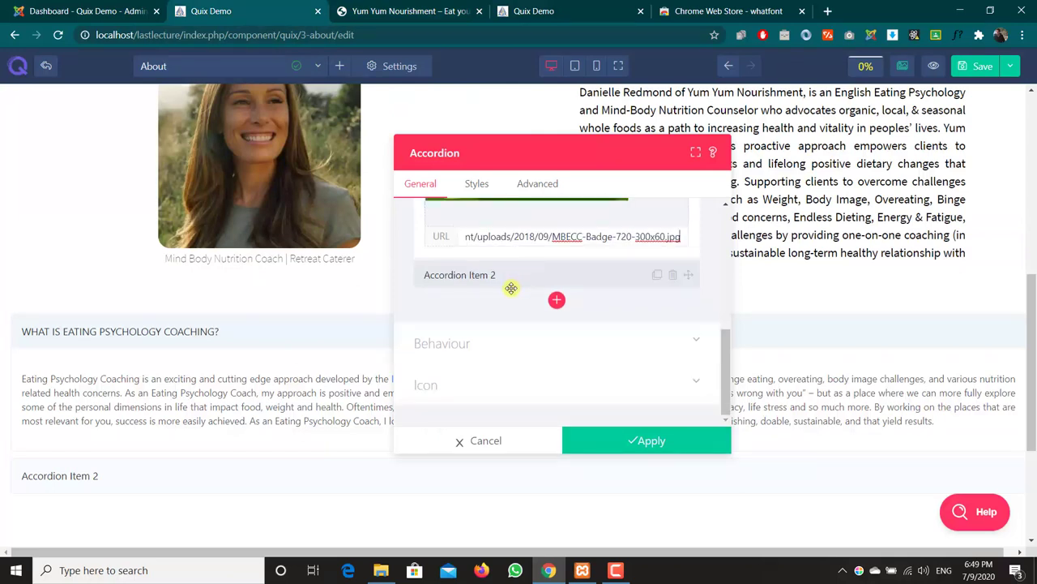
pyautogui.click(510, 285)
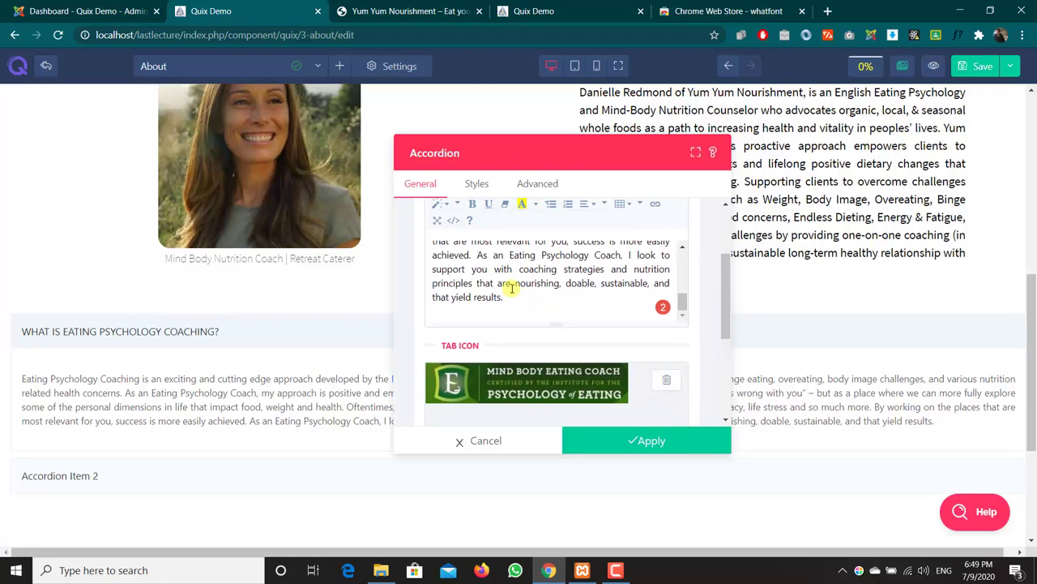
pyautogui.click(591, 440)
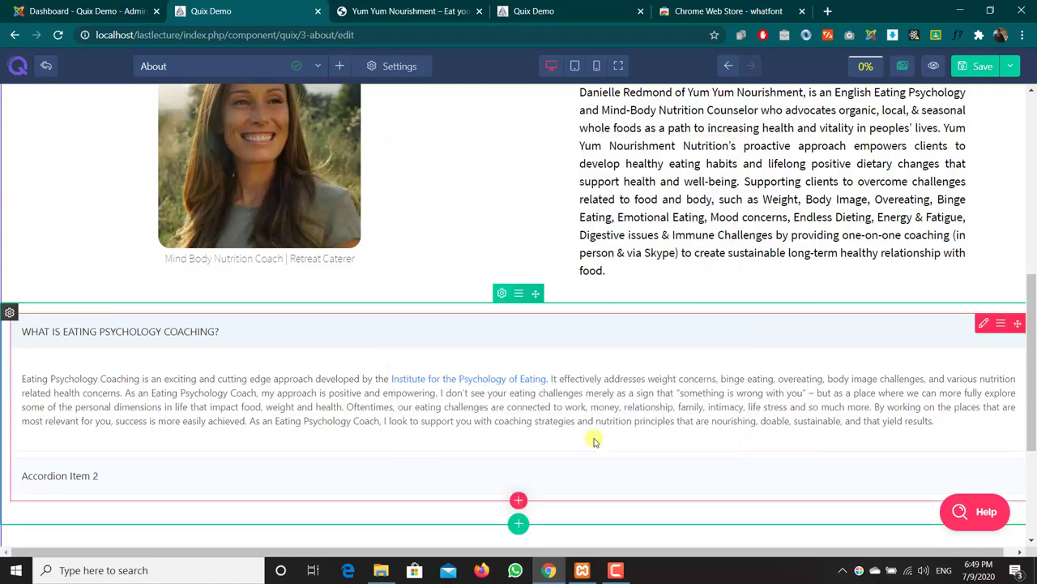
# Save the About page and test the FAQ items' expand and collapse on the published page.
pyautogui.click(973, 67)
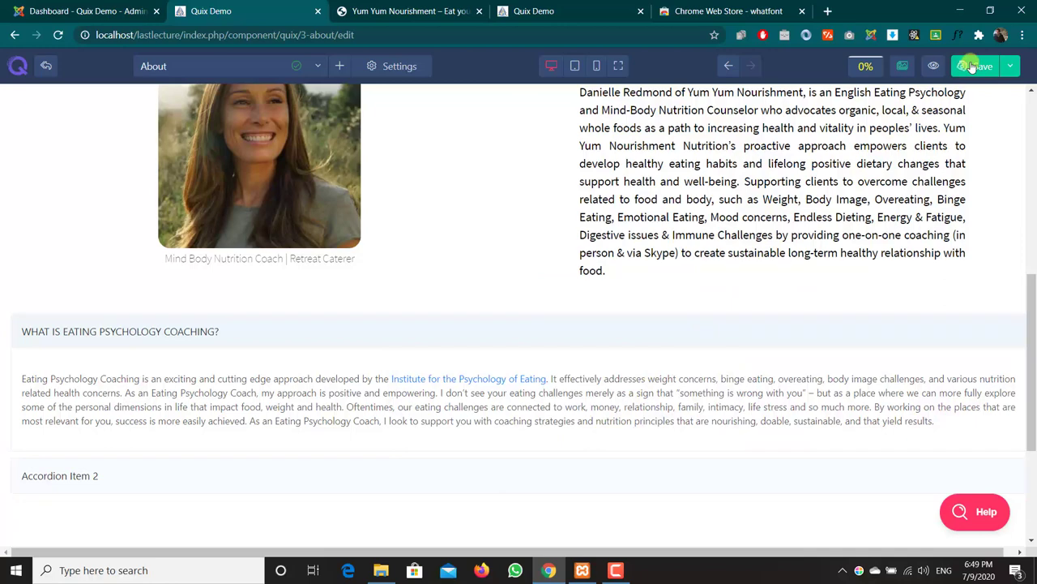
pyautogui.click(405, 11)
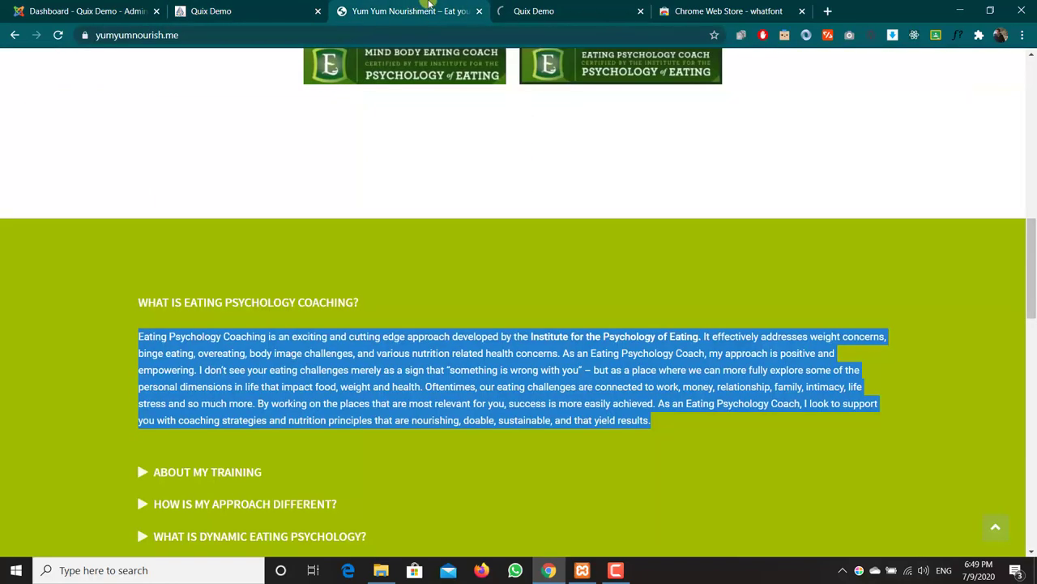
pyautogui.click(551, 11)
pyautogui.scroll(-6, 510, 199)
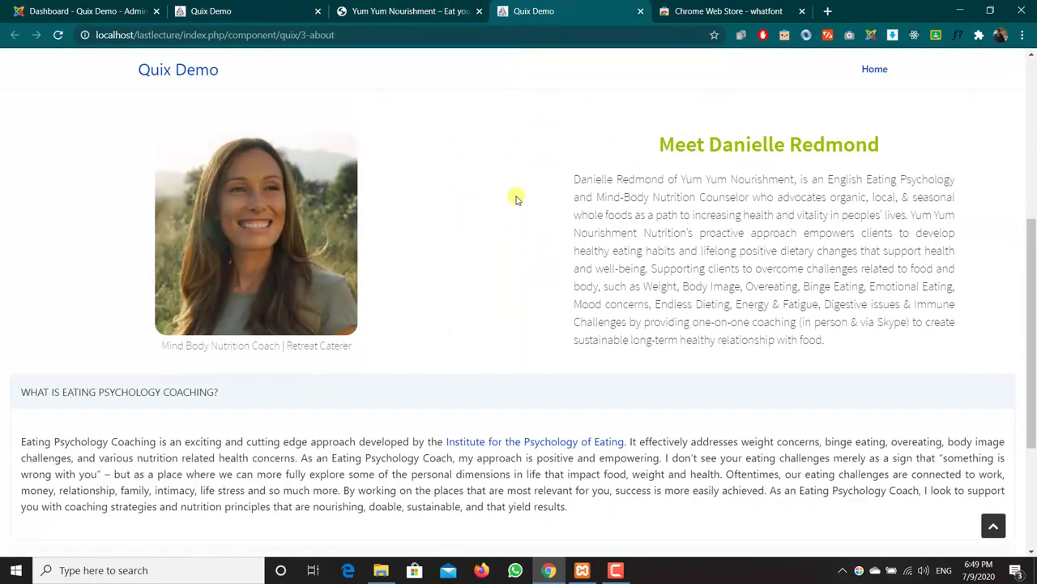
pyautogui.click(400, 355)
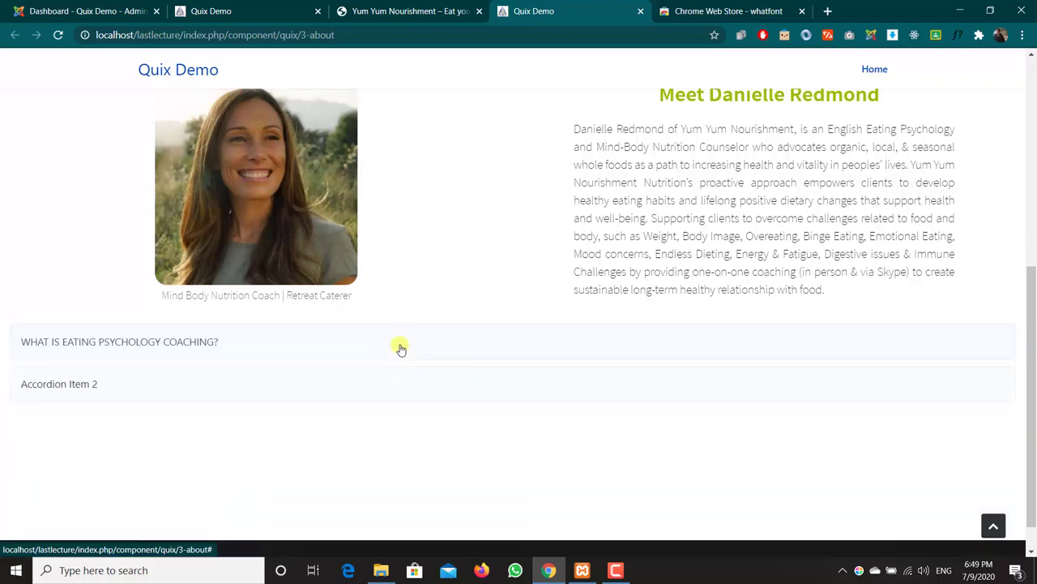
pyautogui.click(400, 349)
pyautogui.click(400, 349)
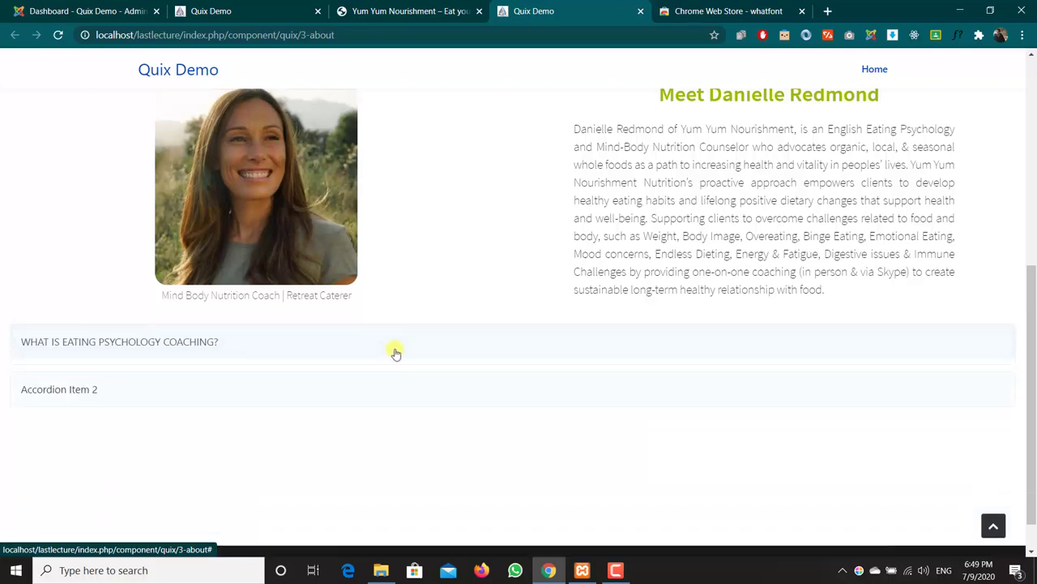
pyautogui.click(335, 393)
pyautogui.click(322, 352)
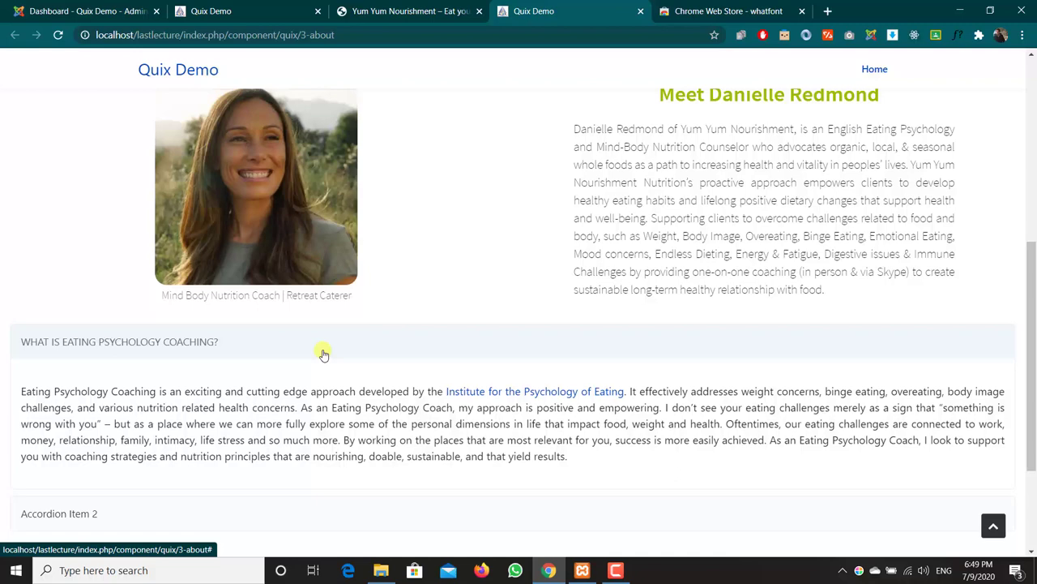
pyautogui.click(323, 352)
# Compare with the reference FAQ, then reopen the accordion's settings in the editor.
pyautogui.click(374, 8)
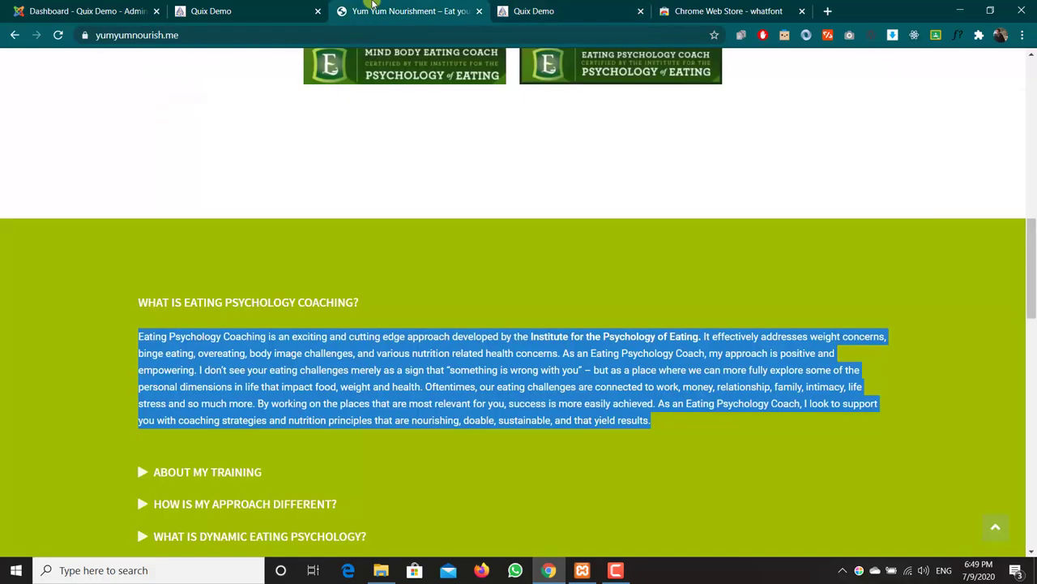
pyautogui.click(290, 6)
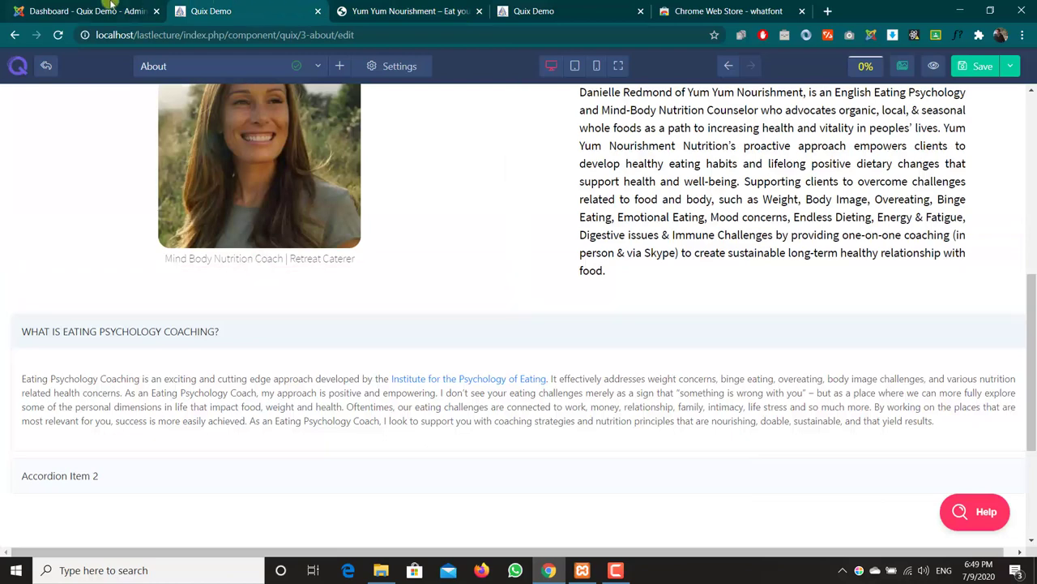
pyautogui.click(45, 7)
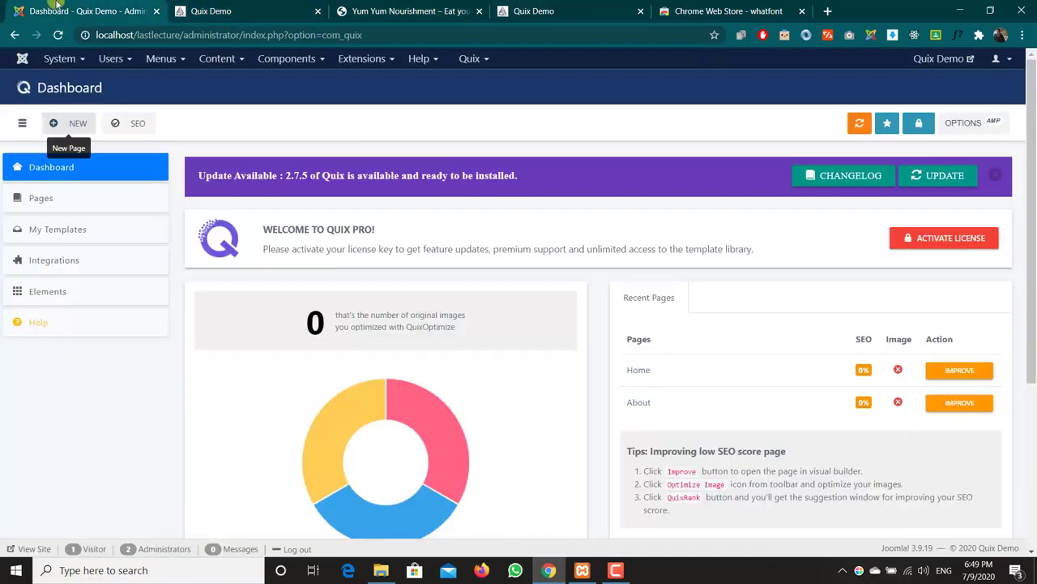
pyautogui.click(272, 6)
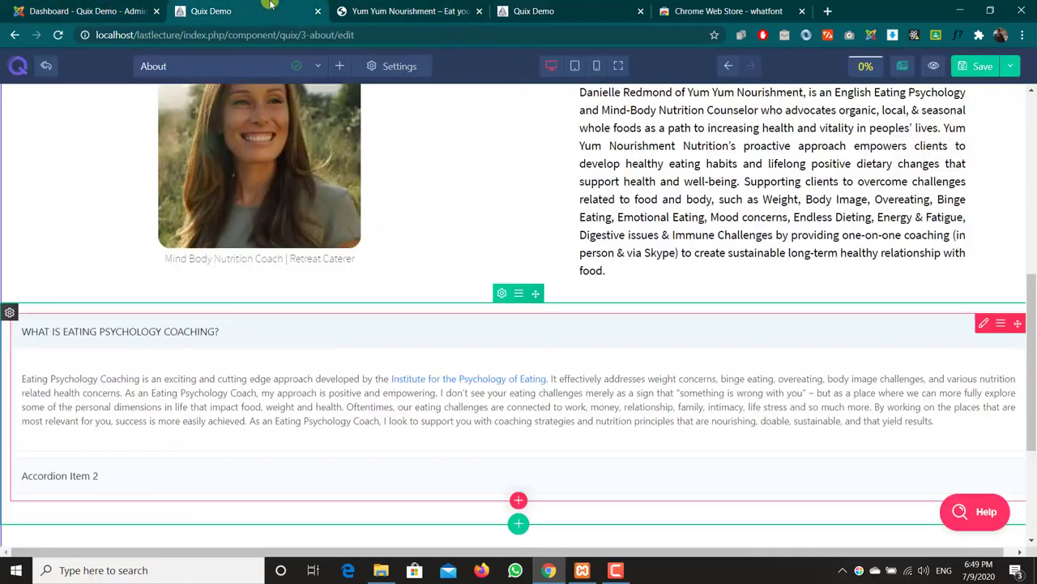
pyautogui.click(981, 323)
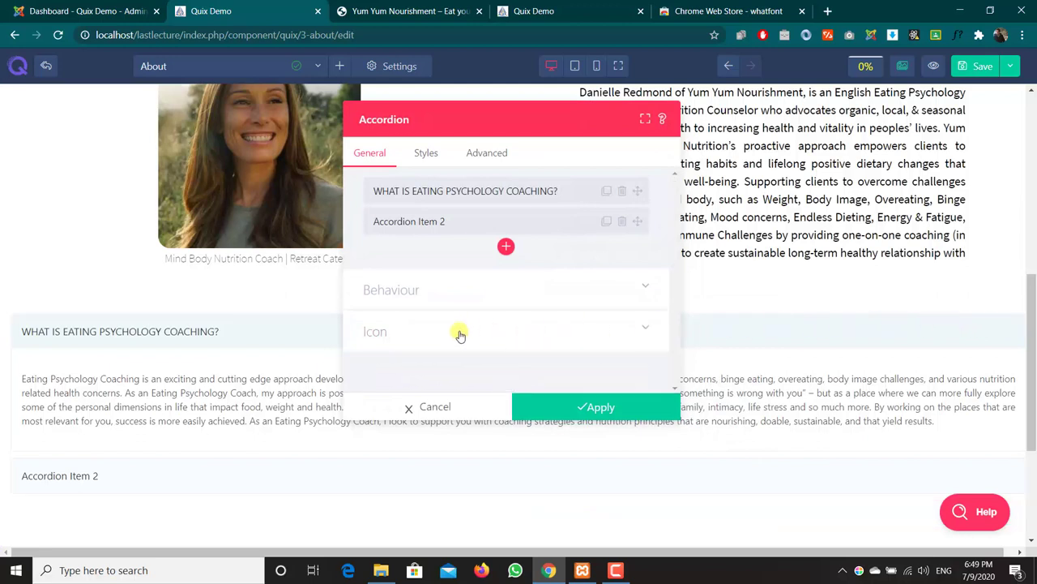
# Retitle the second accordion item 'ABOUT MY TRAINING'.
pyautogui.click(432, 222)
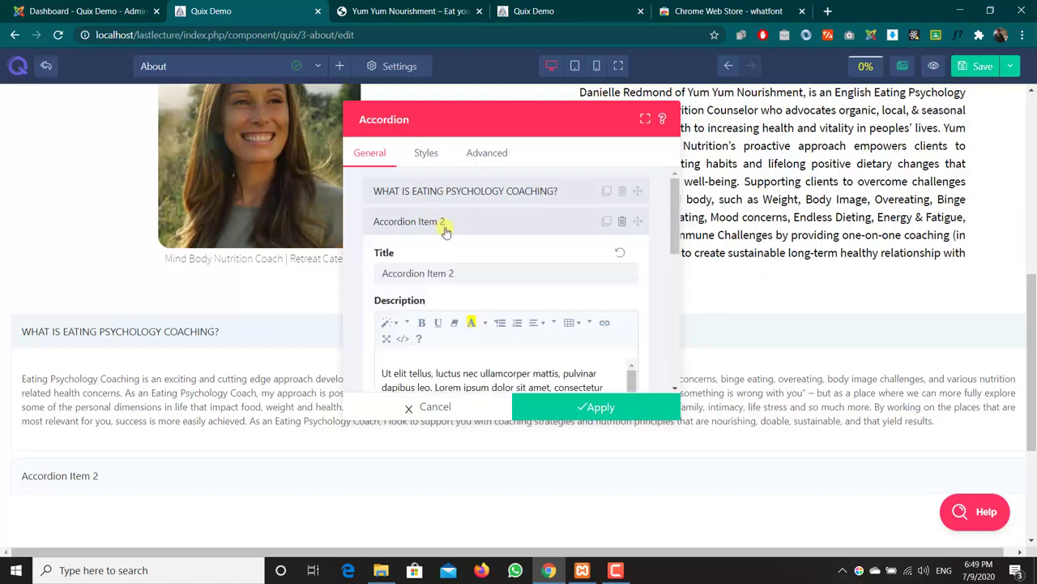
pyautogui.tripleClick(468, 274)
pyautogui.press('BackSpace')
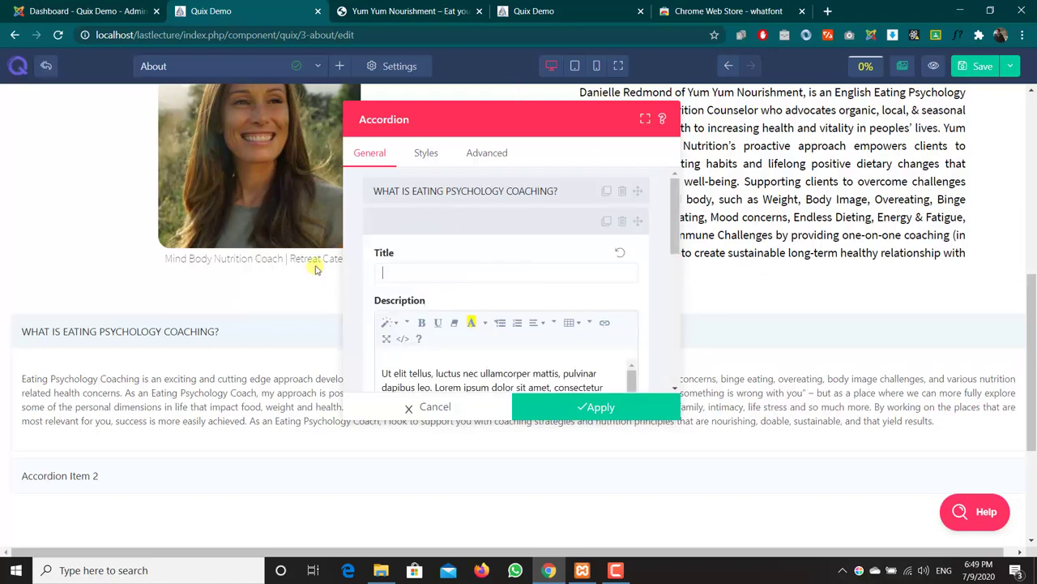
pyautogui.click(438, 10)
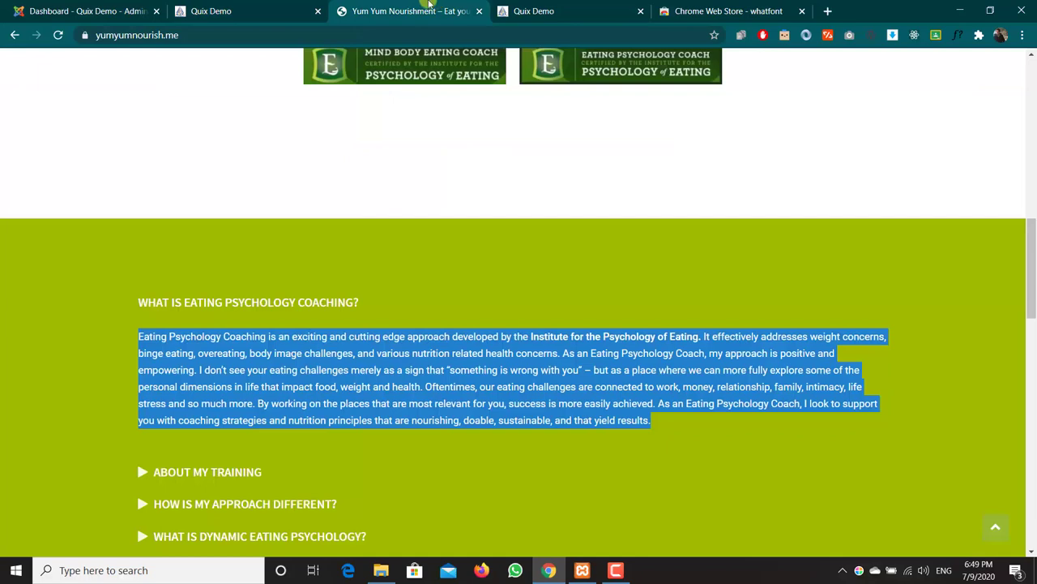
pyautogui.scroll(-3, 519, 292)
pyautogui.click(265, 4)
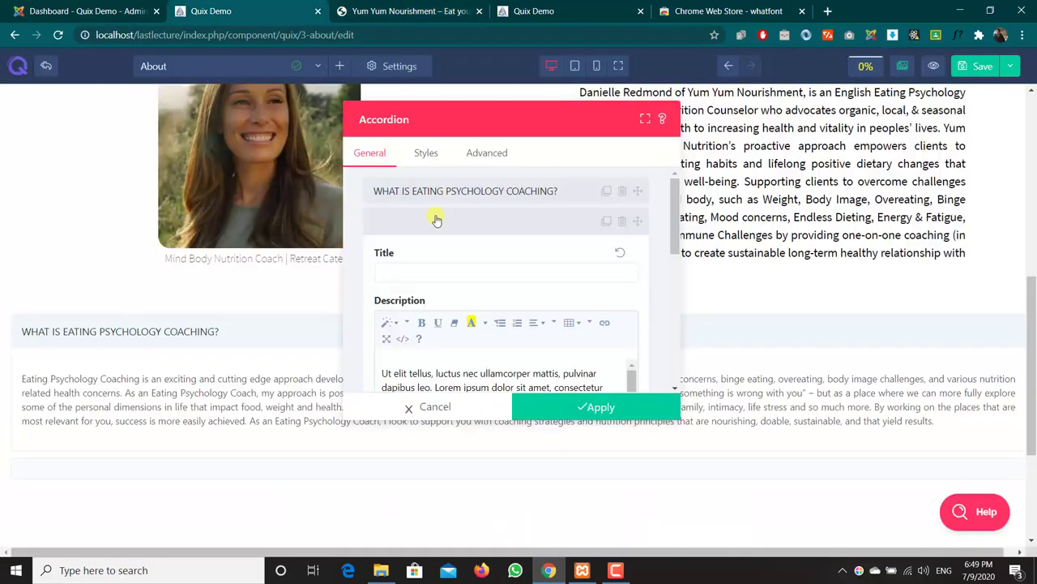
pyautogui.write('ABOUT MY TRAINING')
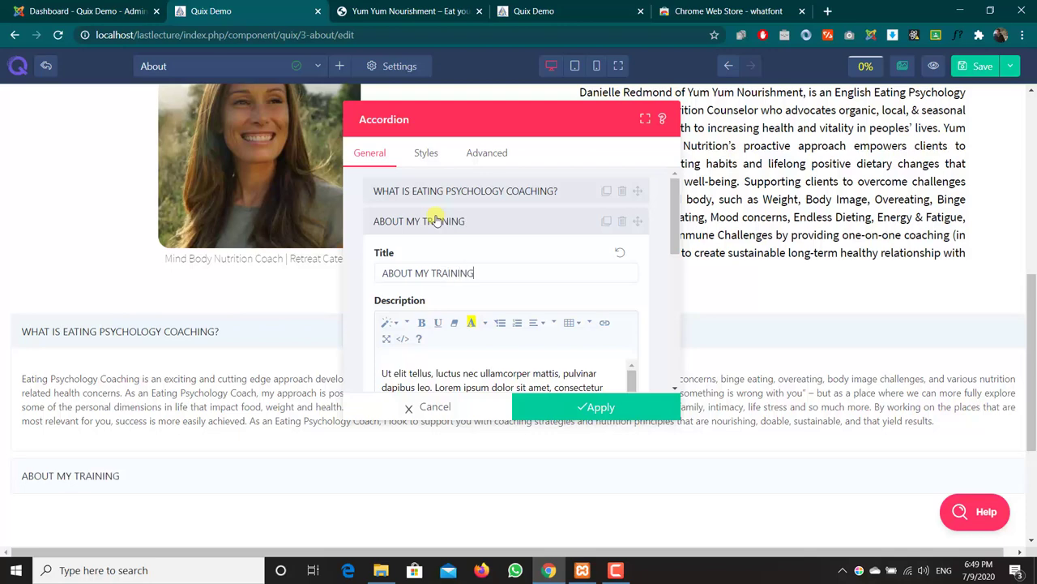
# Copy the reference site's About My Training answer into the second item's description.
pyautogui.click(381, 10)
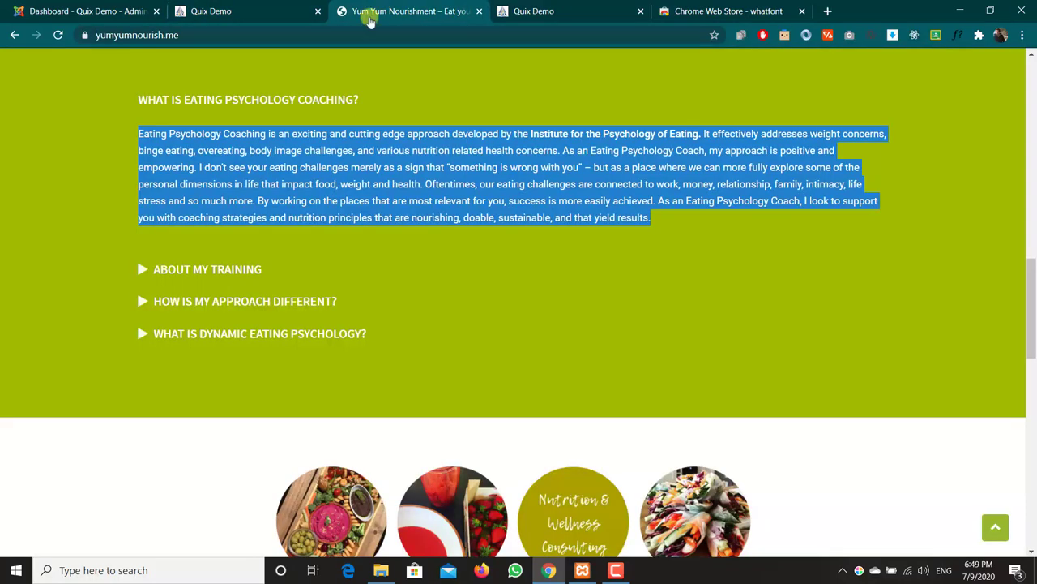
pyautogui.click(162, 273)
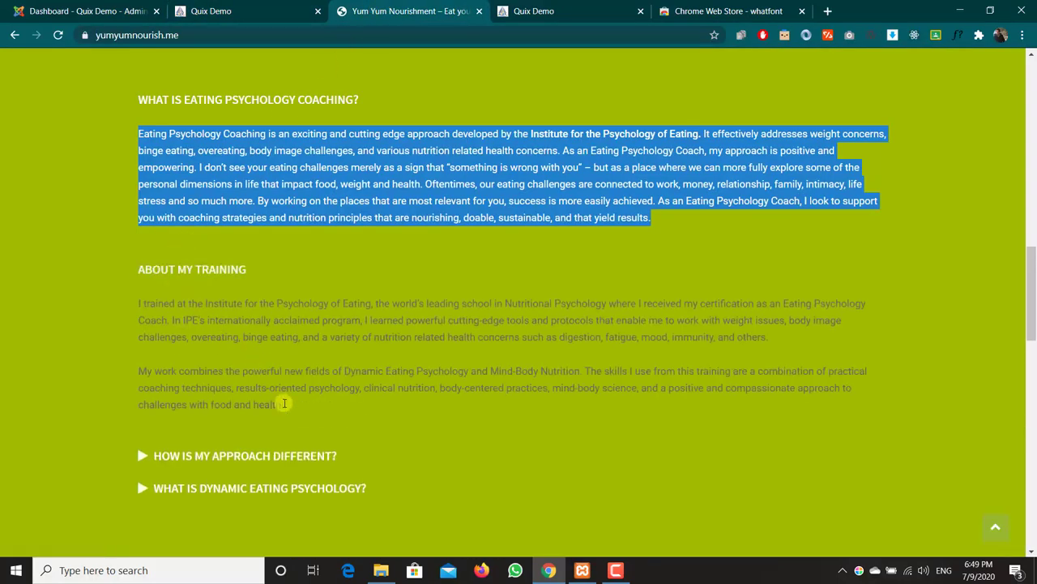
pyautogui.moveTo(283, 403)
pyautogui.mouseDown()
pyautogui.moveTo(133, 300)
pyautogui.moveTo(137, 287)
pyautogui.mouseUp()
pyautogui.hotkey('ctrl', 'c')
pyautogui.click(284, 11)
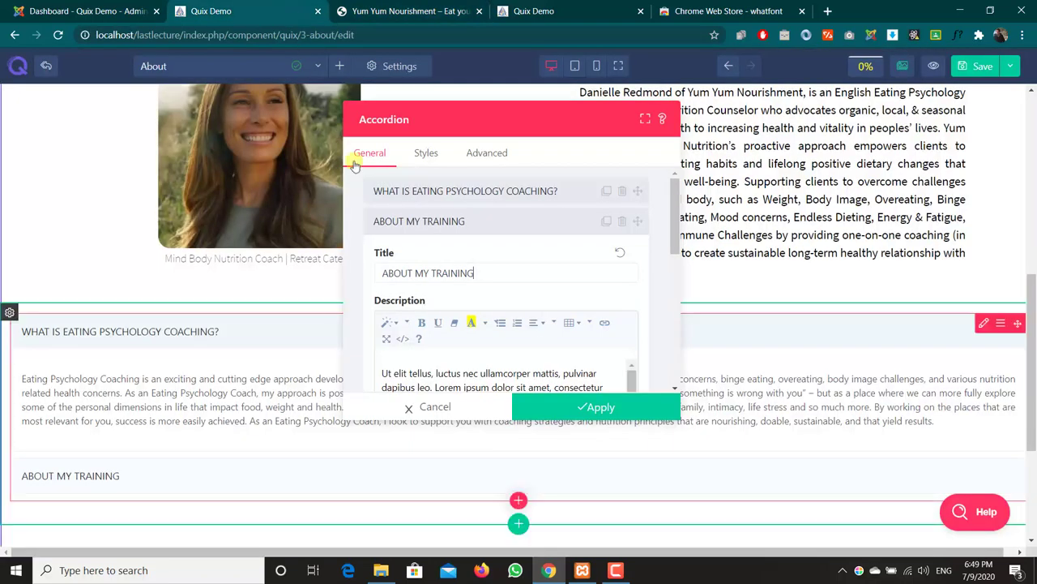
pyautogui.click(438, 371)
pyautogui.hotkey('ctrl', 'a')
pyautogui.hotkey('ctrl', 'v')
# Remove the description's background highlight, justify it, and apply the accordion changes.
pyautogui.hotkey('ctrl', 'a')
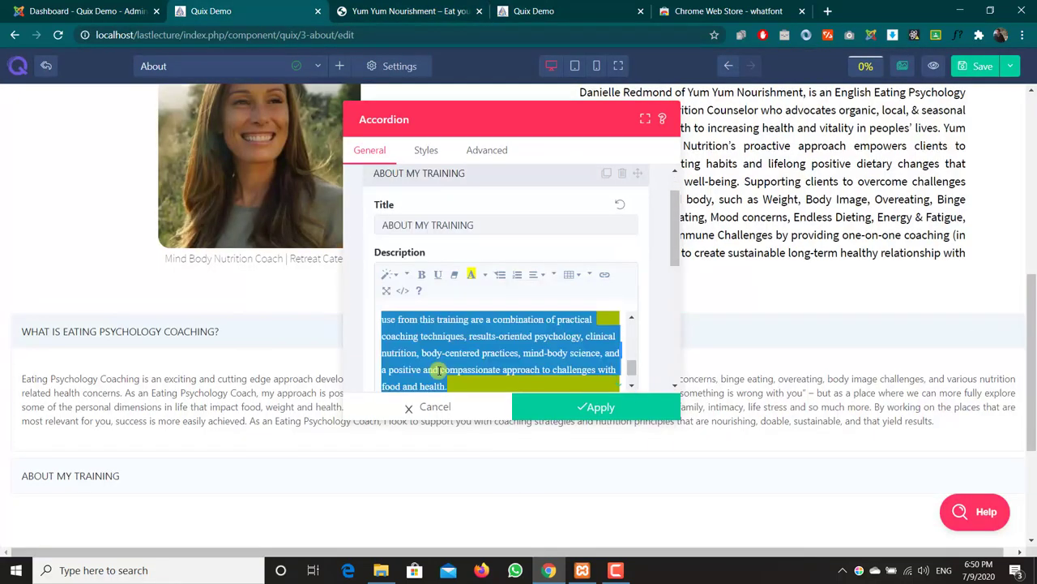
pyautogui.click(457, 278)
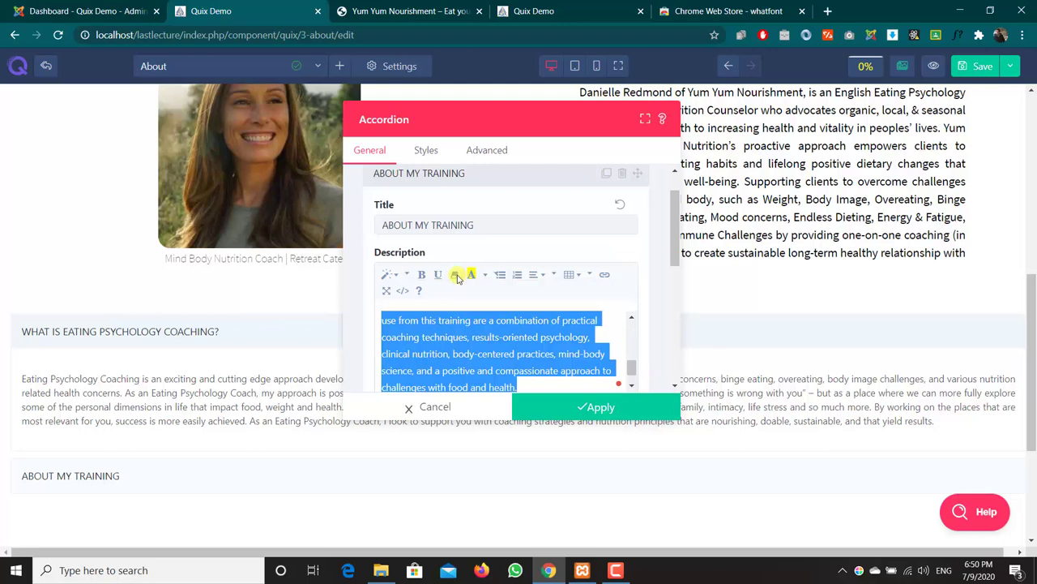
pyautogui.click(536, 277)
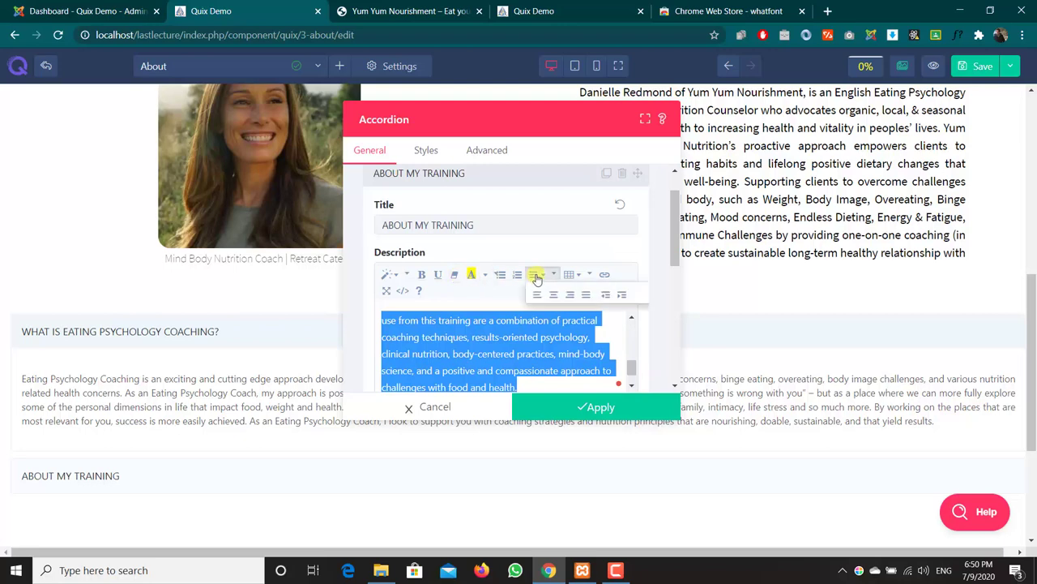
pyautogui.click(588, 296)
pyautogui.click(581, 407)
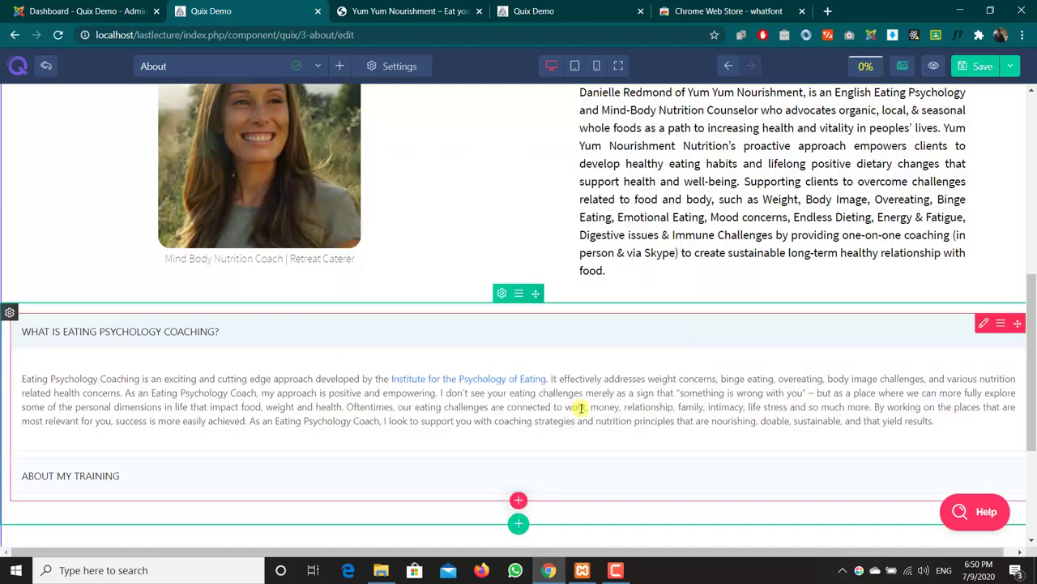
# Expand and collapse the About My Training item on the page to check it.
pyautogui.scroll(-2, 405, 365)
pyautogui.click(244, 340)
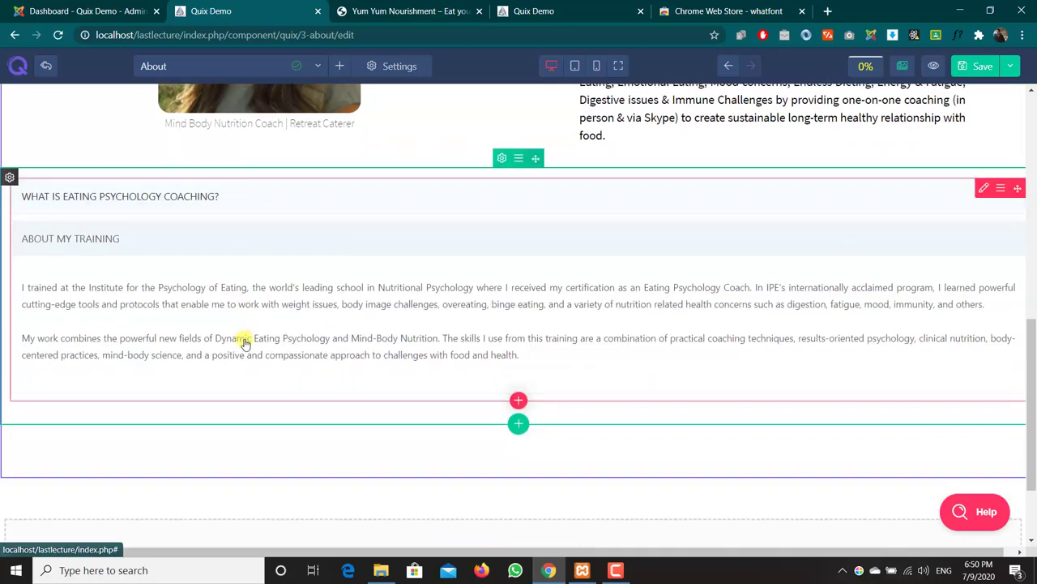
pyautogui.click(230, 247)
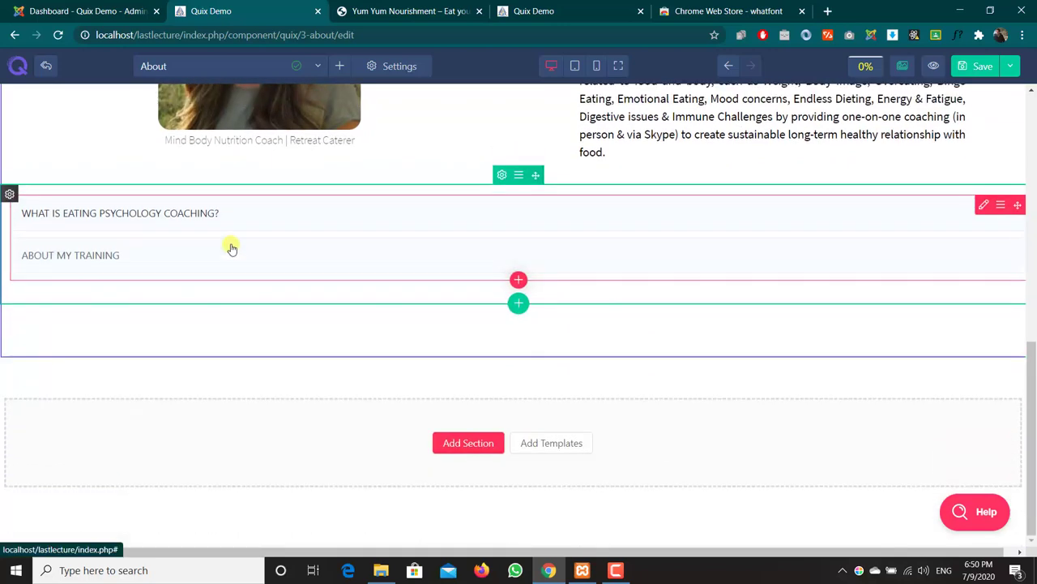
# Turn on Close First Item in the accordion's Behaviour options, apply, and save the page.
pyautogui.moveTo(230, 246)
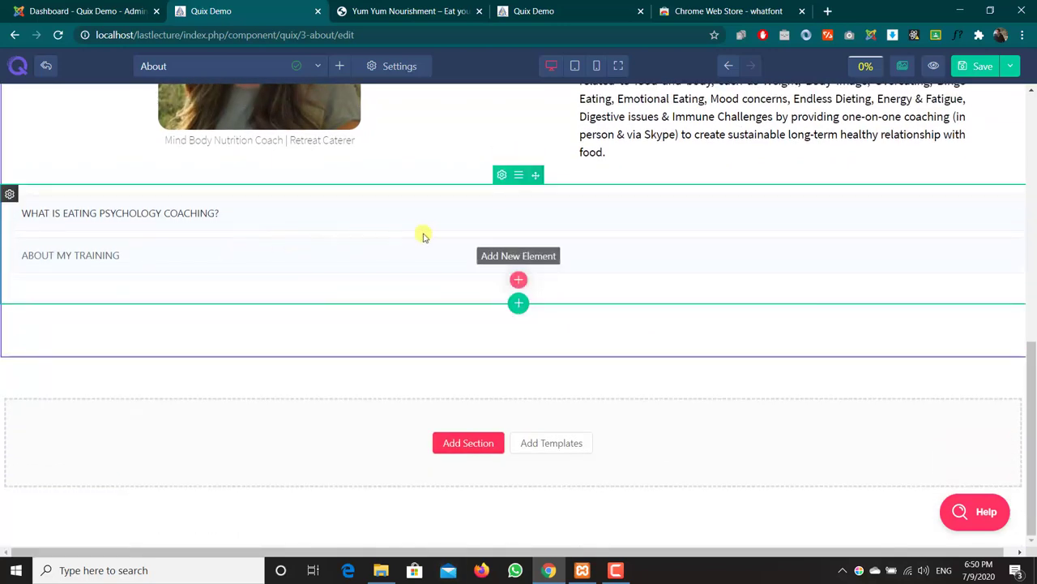
pyautogui.moveTo(573, 230)
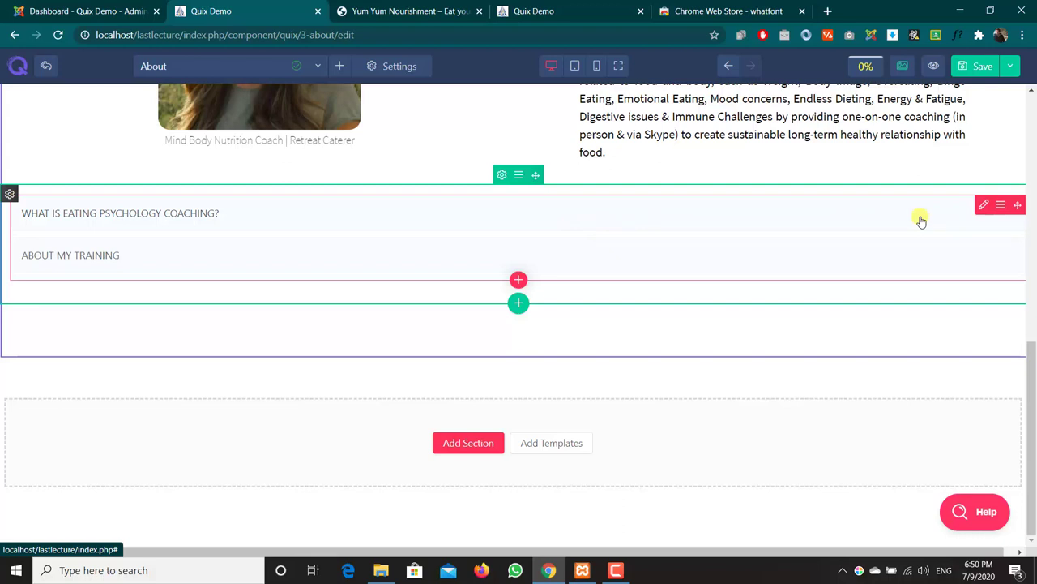
pyautogui.click(984, 204)
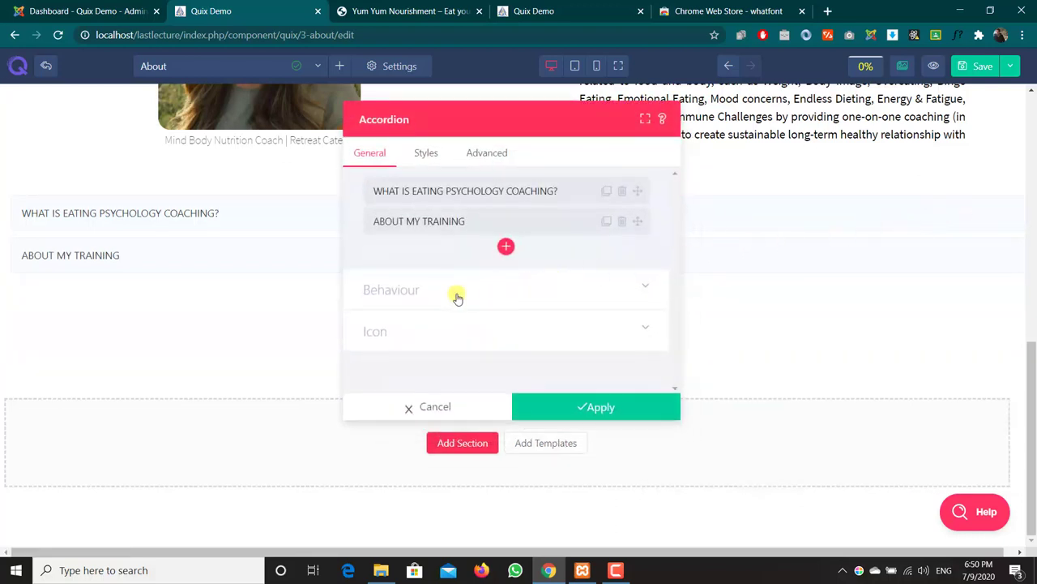
pyautogui.click(458, 298)
pyautogui.scroll(-2, 487, 304)
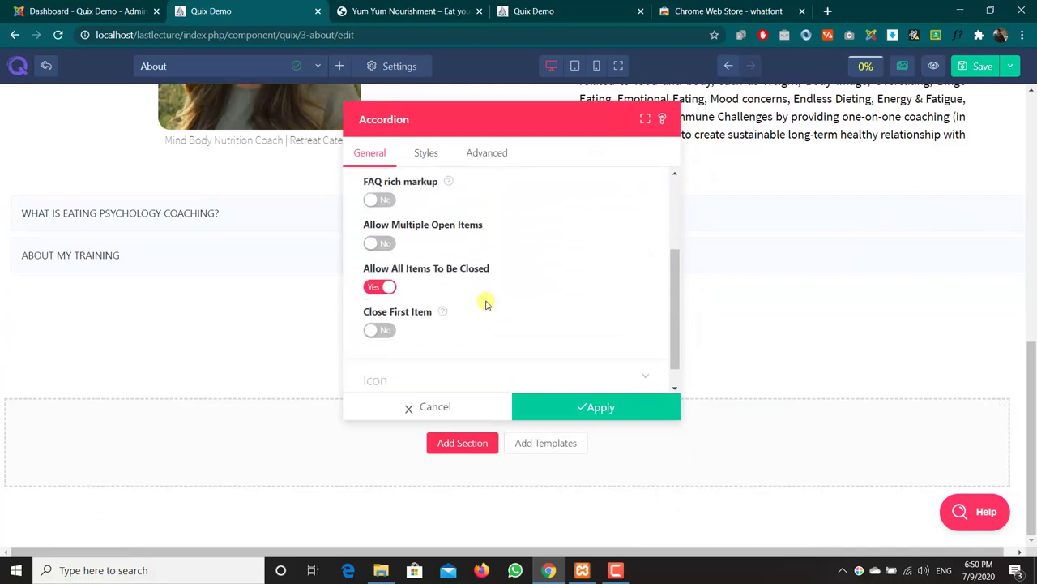
pyautogui.click(388, 332)
pyautogui.scroll(3, 388, 333)
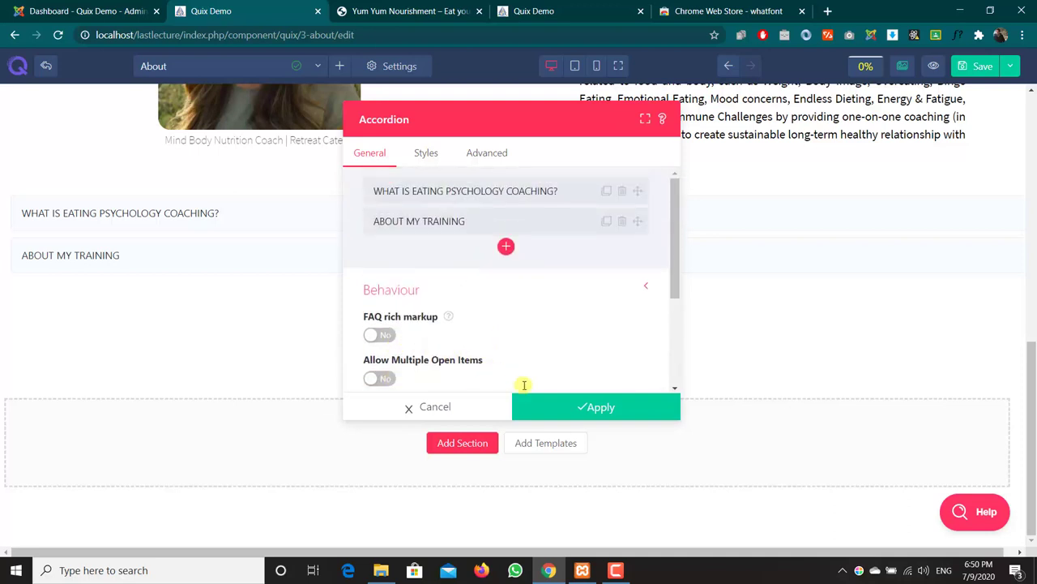
pyautogui.scroll(-3, 524, 384)
pyautogui.click(589, 412)
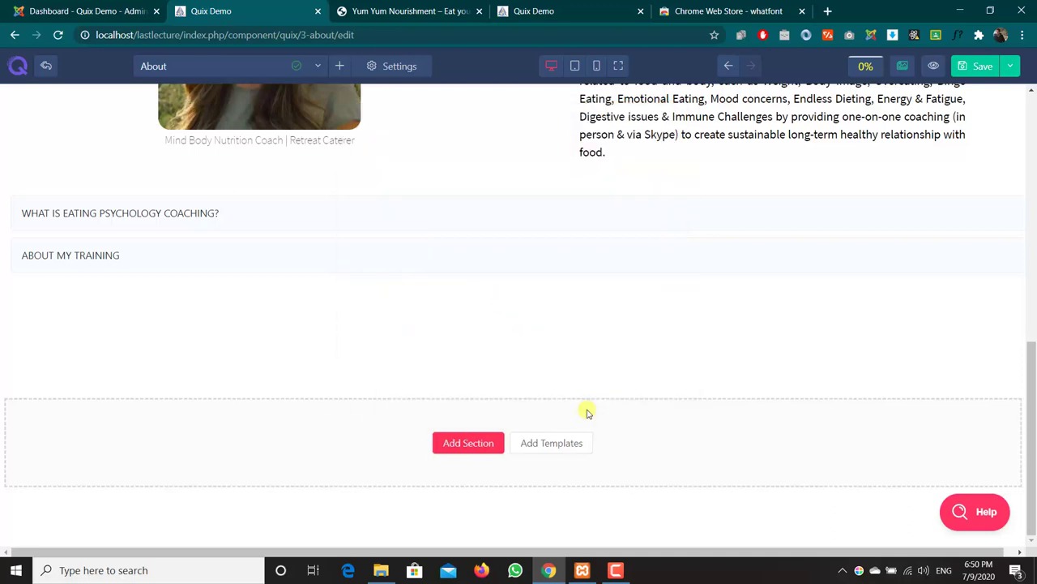
pyautogui.click(966, 71)
pyautogui.click(534, 13)
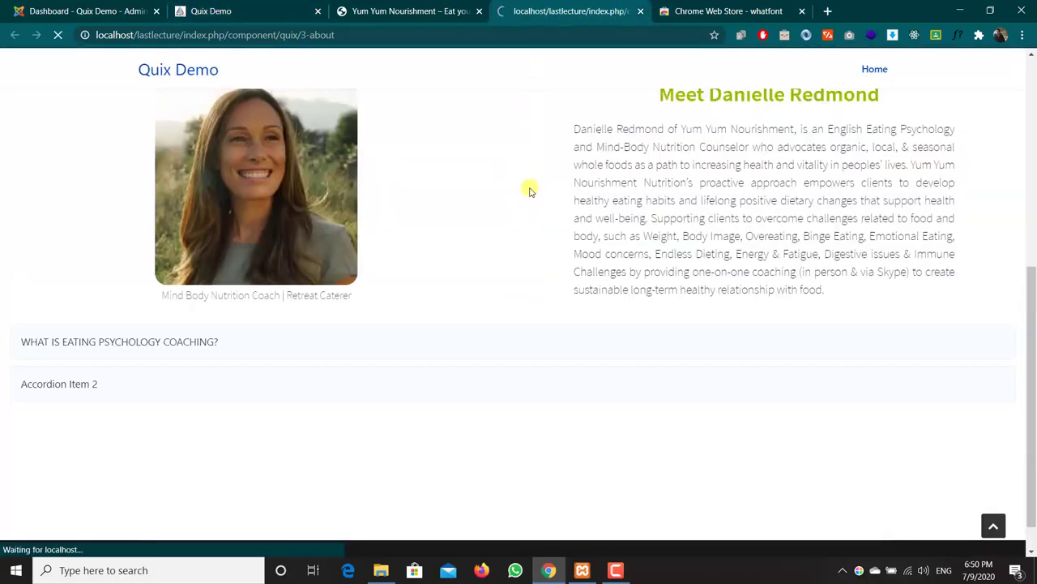
pyautogui.scroll(-6, 527, 190)
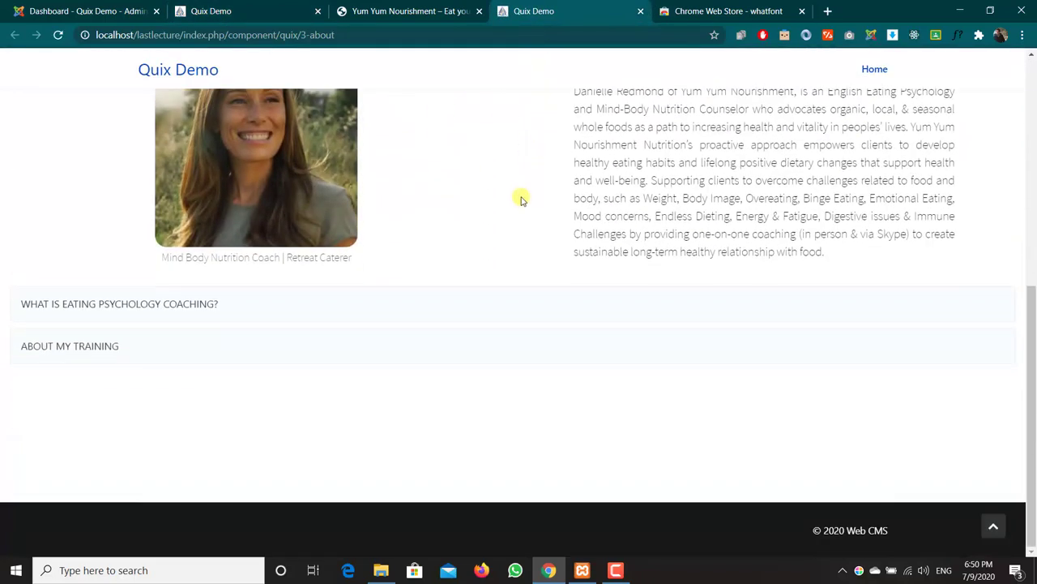
pyautogui.click(414, 309)
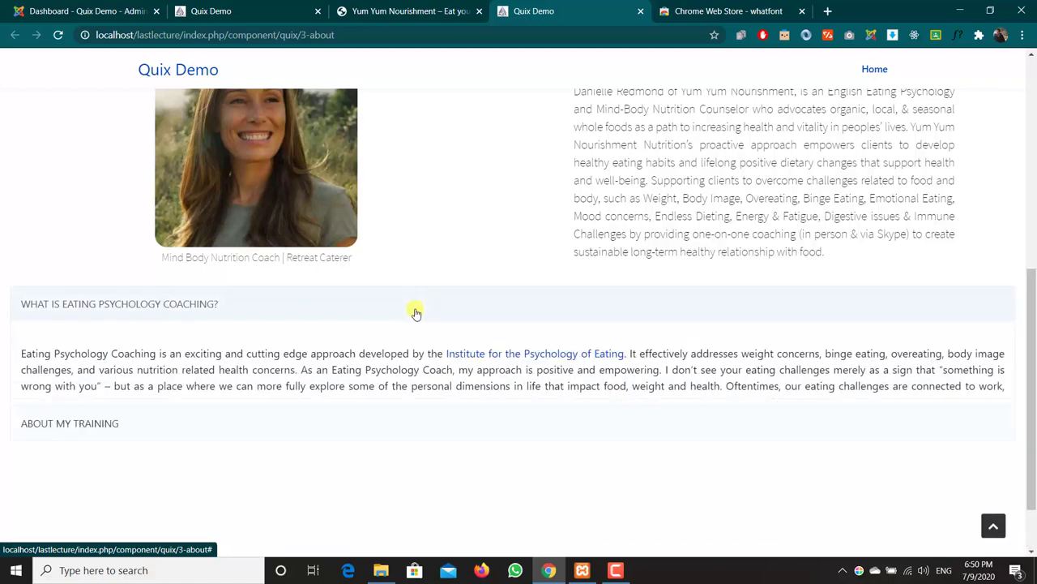
pyautogui.click(385, 361)
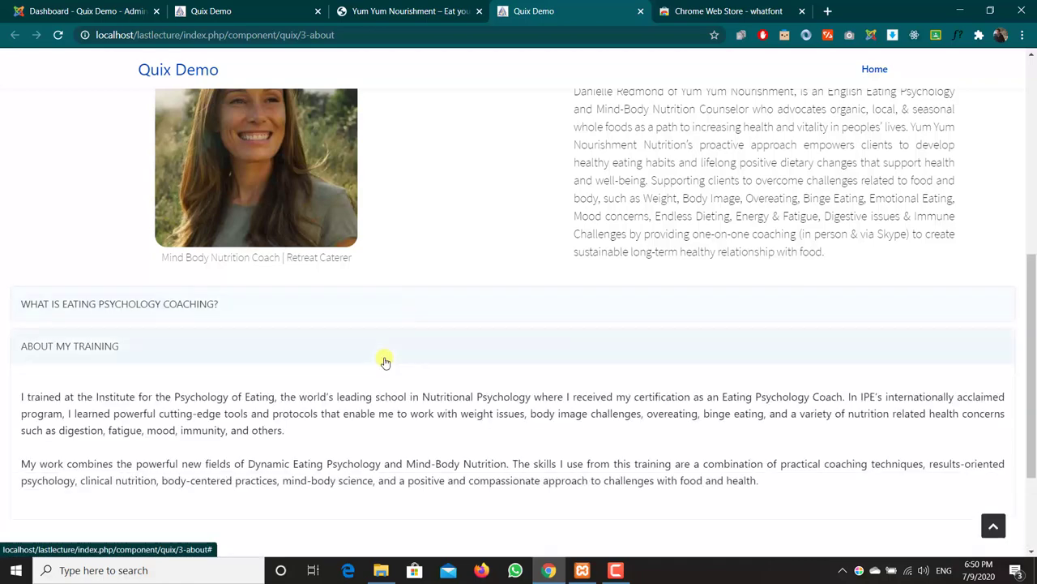
pyautogui.click(385, 360)
pyautogui.click(414, 8)
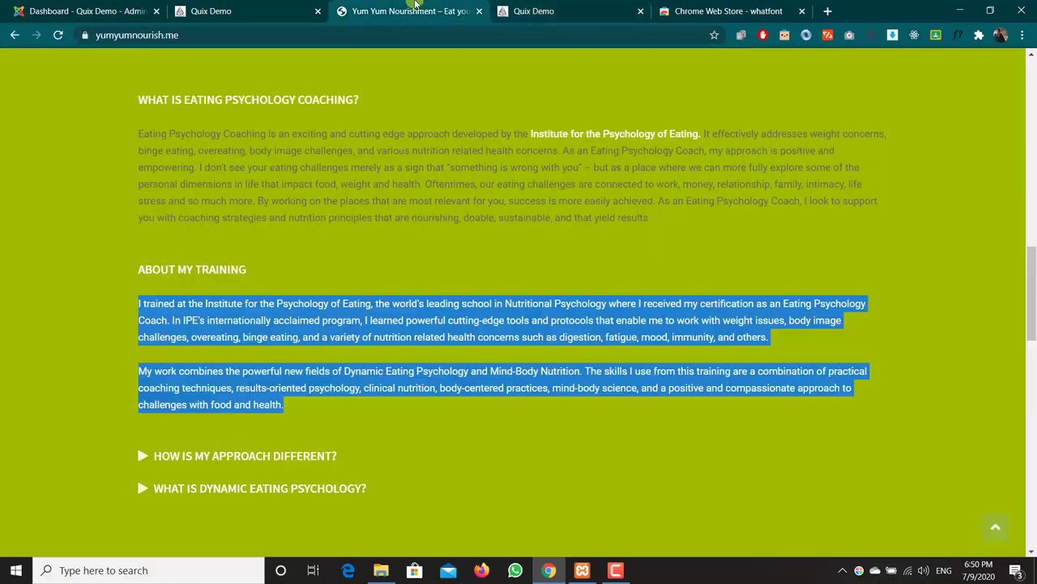
pyautogui.click(269, 7)
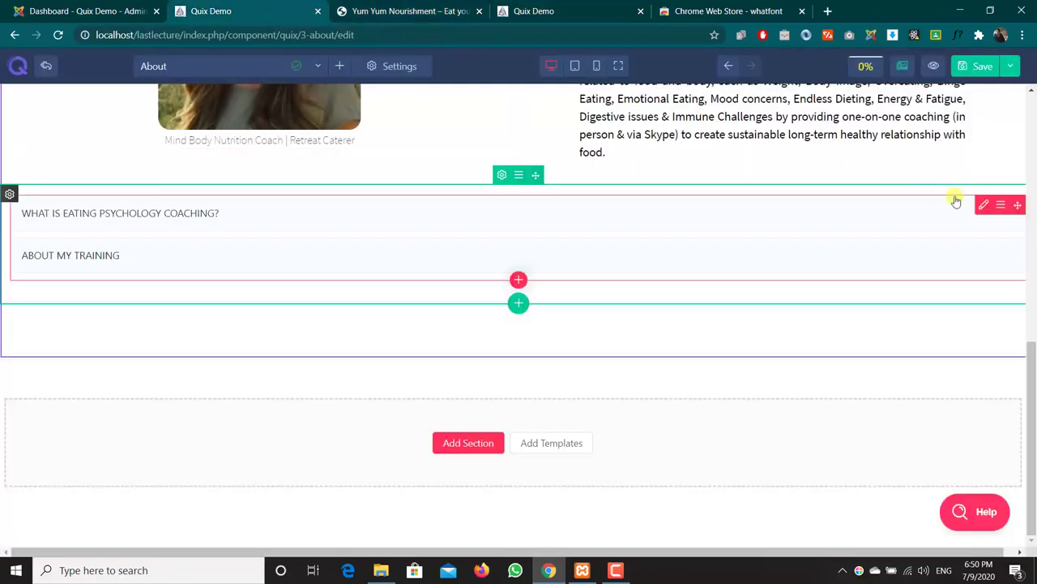
# Expand the accordion's icon options and focus the icon image URL field.
pyautogui.click(981, 205)
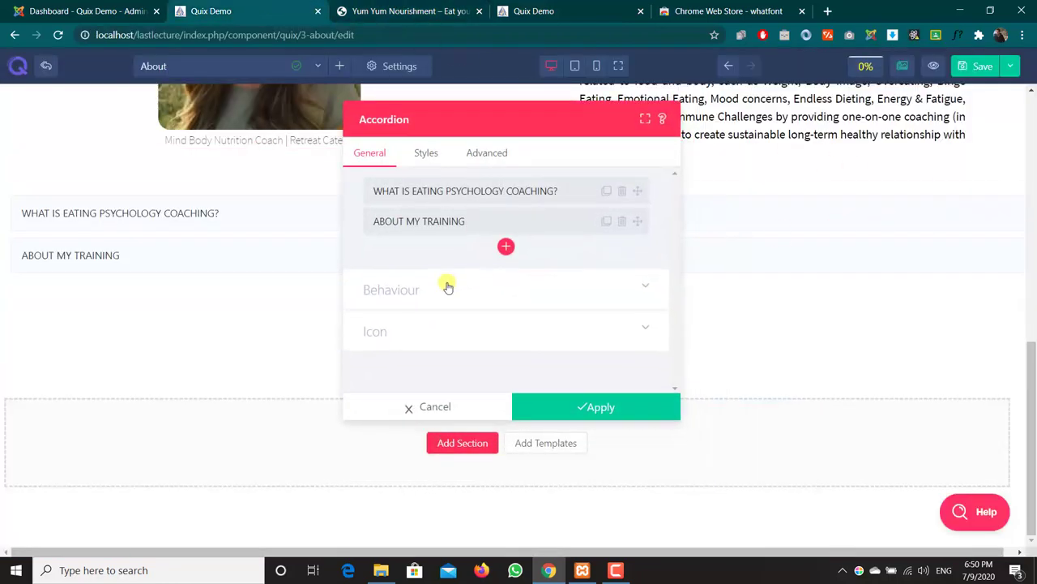
pyautogui.click(448, 287)
pyautogui.scroll(-4, 446, 280)
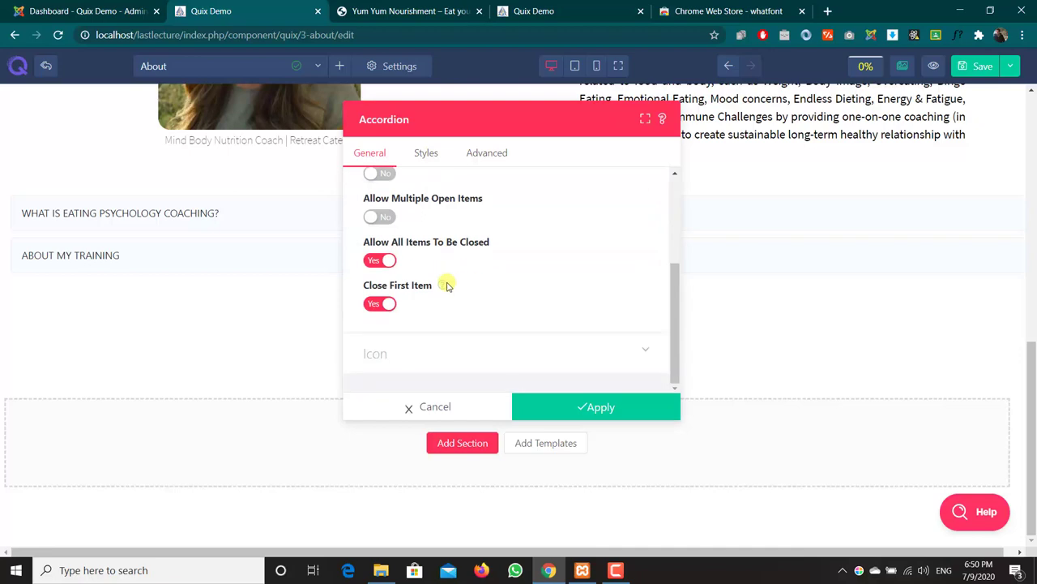
pyautogui.click(448, 364)
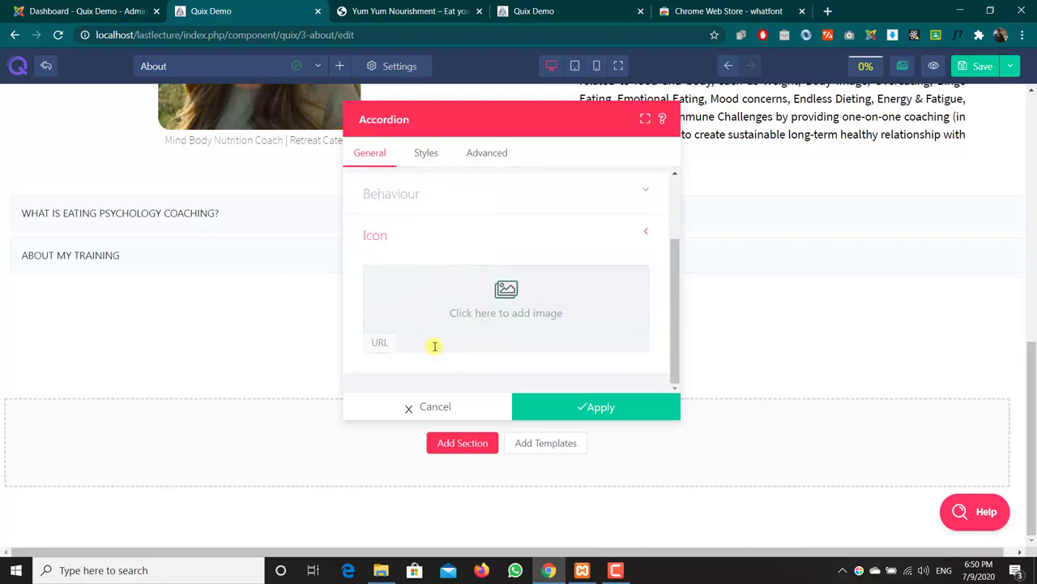
pyautogui.click(434, 346)
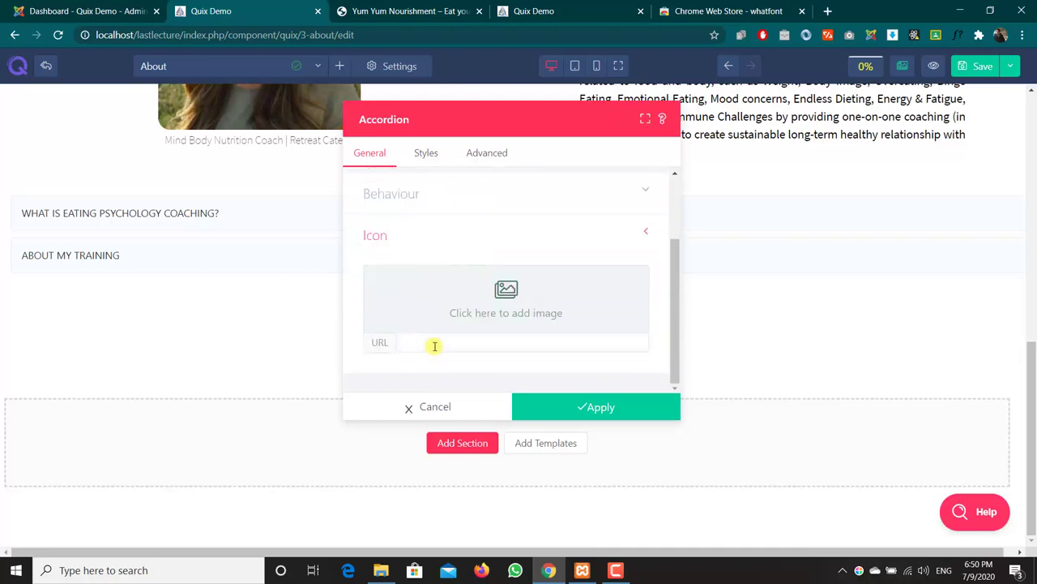
# Copy the Mind Body Eating Coach badge's image address from the original Yum Yum Nourishment site.
pyautogui.click(535, 9)
pyautogui.rightClick(318, 349)
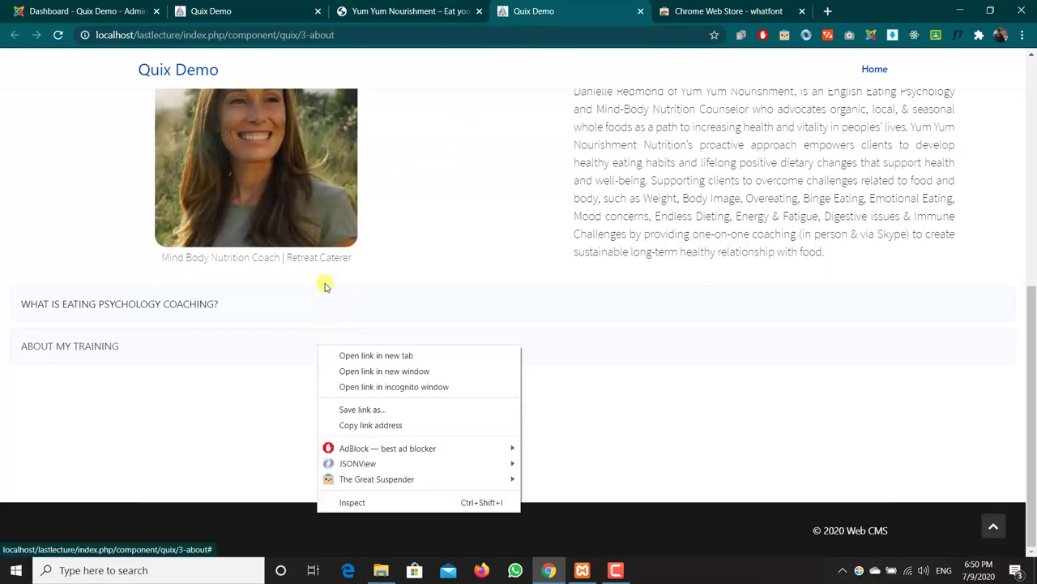
pyautogui.click(359, 8)
pyautogui.click(369, 9)
pyautogui.scroll(5, 377, 151)
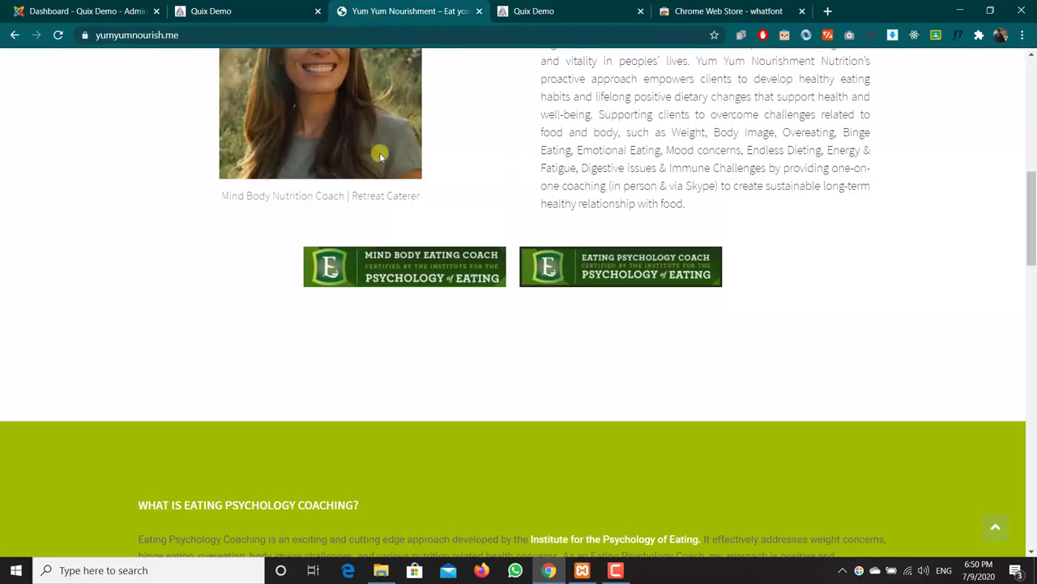
pyautogui.rightClick(389, 268)
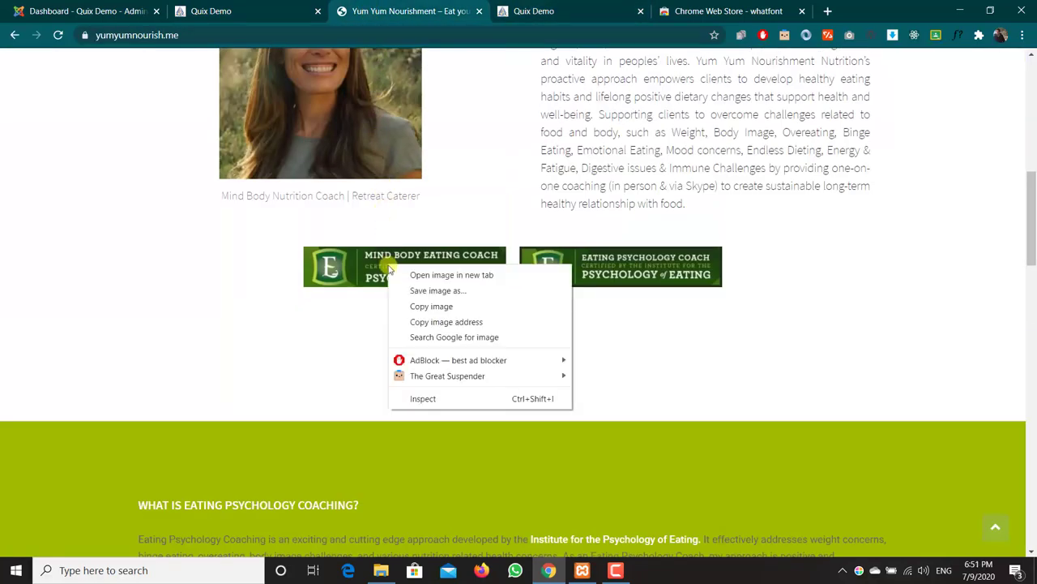
pyautogui.click(415, 322)
# Paste the MBECC-Badge-720-300x60.jpg address as the accordion icon URL and apply it.
pyautogui.click(187, 9)
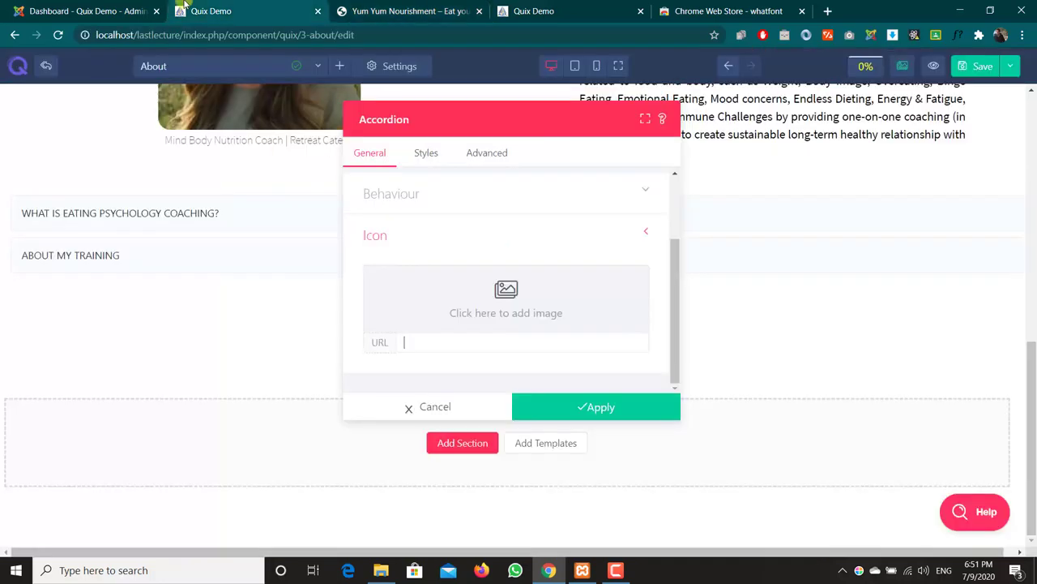
pyautogui.hotkey('ctrl', 'v')
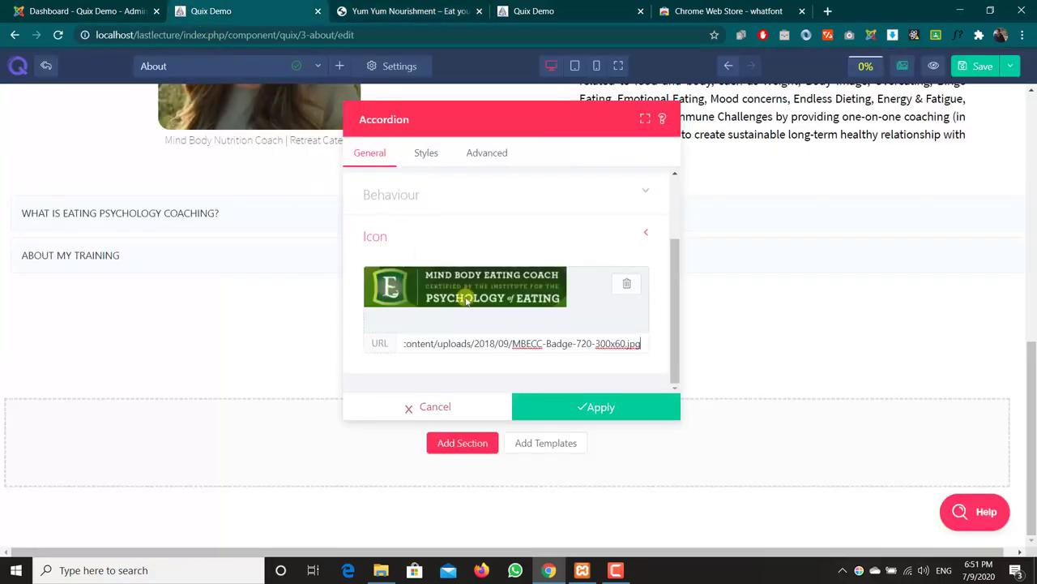
pyautogui.click(572, 406)
pyautogui.scroll(3, 505, 363)
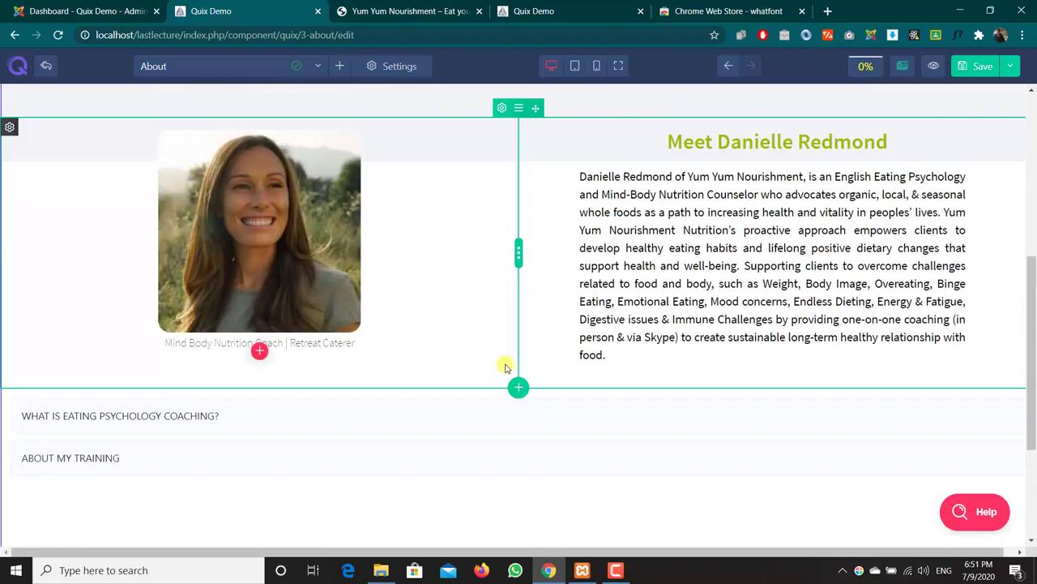
# Reopen the accordion settings, check the badge icon URL, and move to the style options.
pyautogui.scroll(-2, 505, 366)
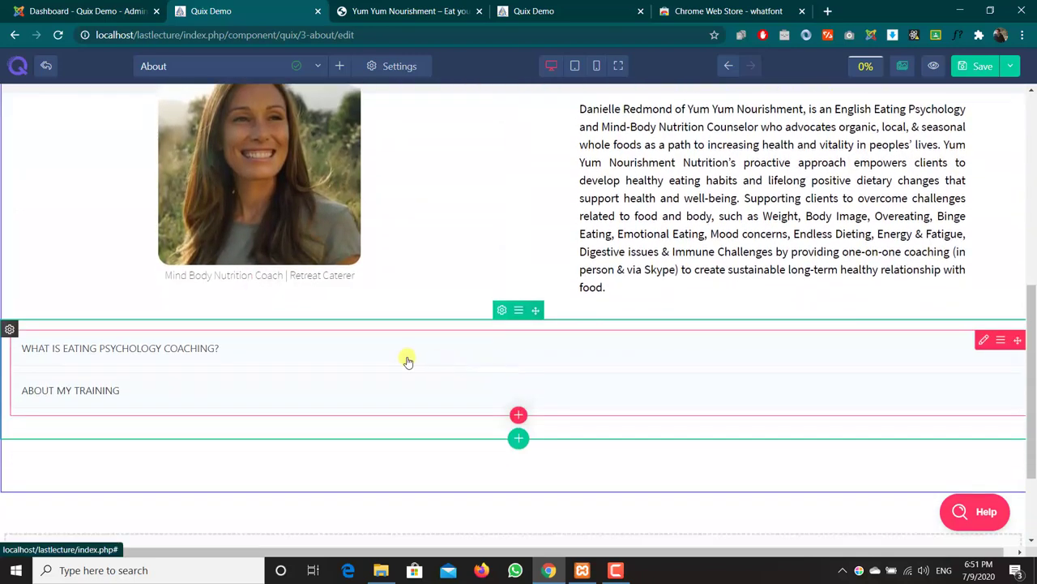
pyautogui.scroll(-1, 408, 361)
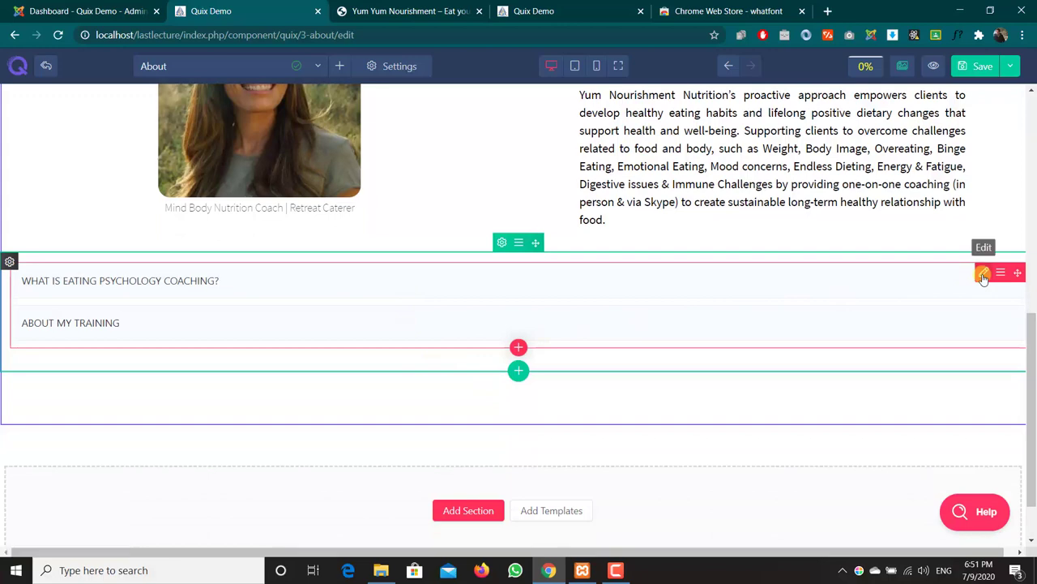
pyautogui.click(982, 276)
pyautogui.click(559, 337)
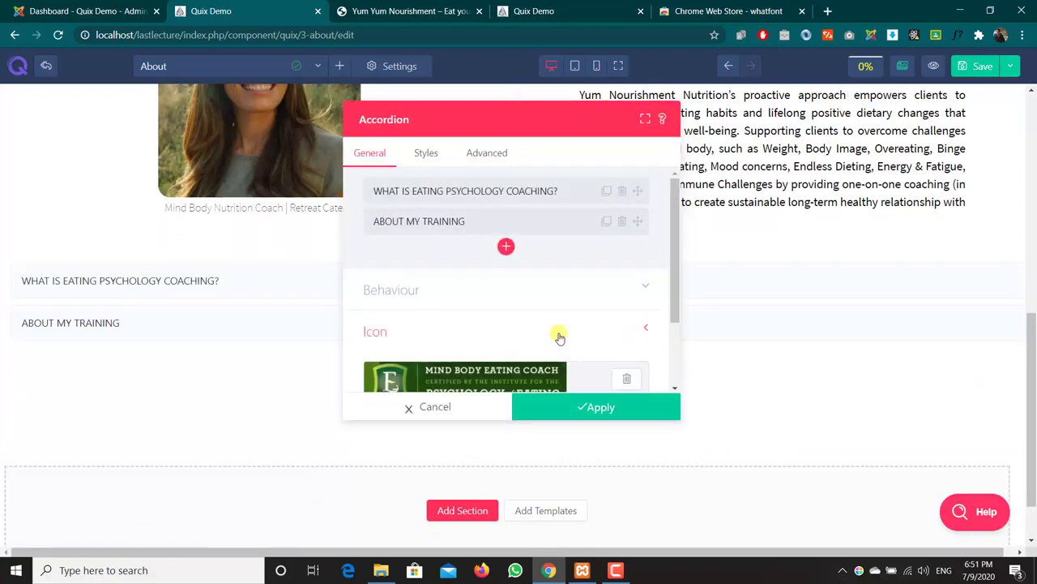
pyautogui.moveTo(472, 342); pyautogui.dragTo(350, 325)
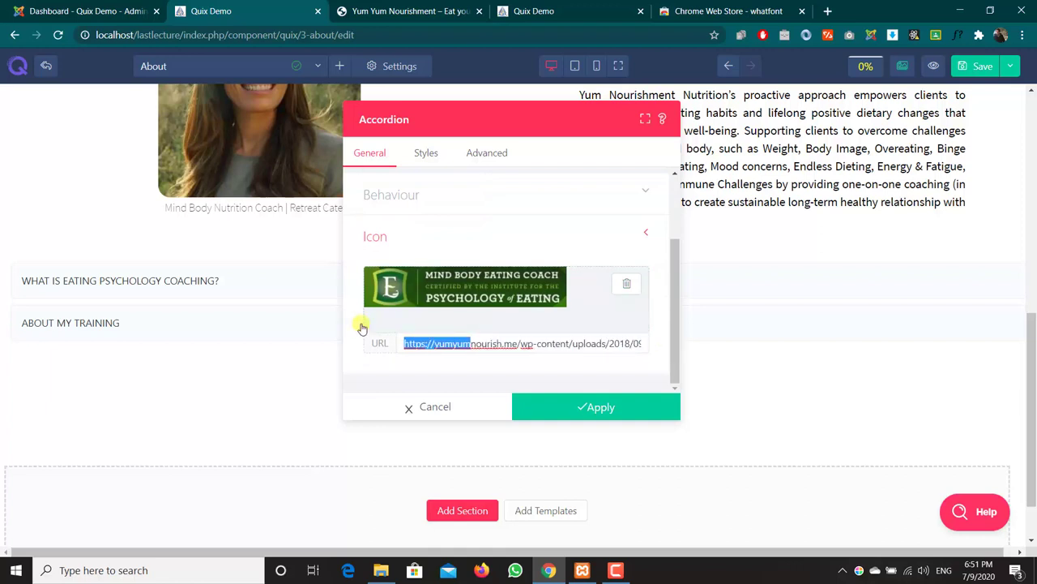
pyautogui.scroll(3, 365, 324)
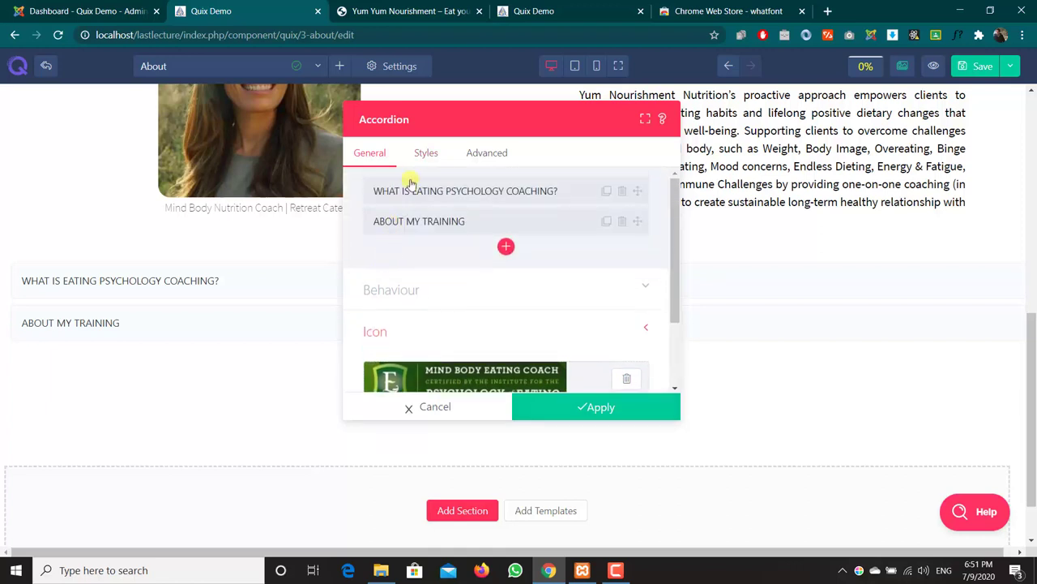
pyautogui.click(422, 153)
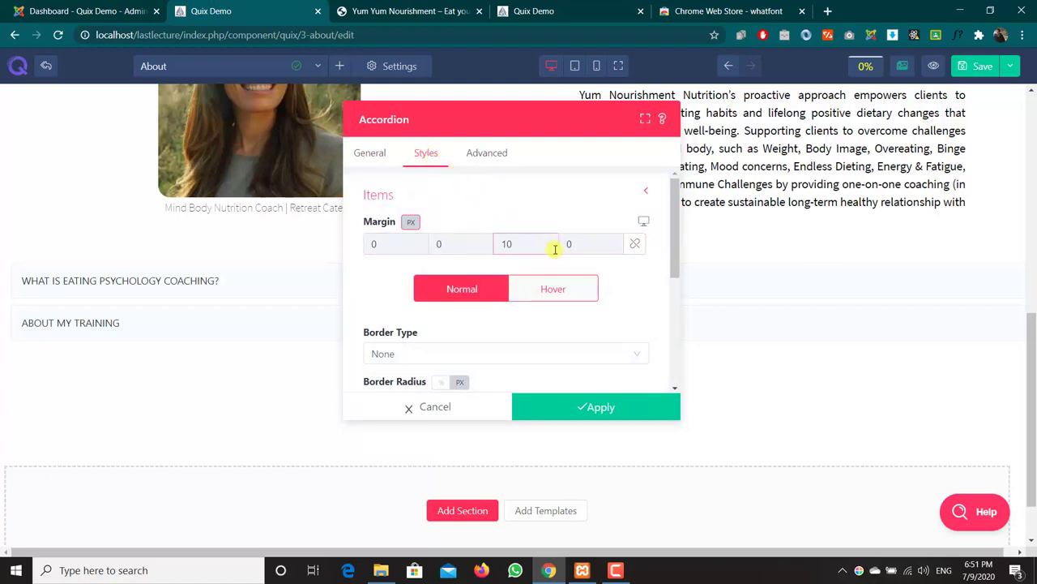
# Set the items' bottom margin to 0 and try a solid border with top width 11.
pyautogui.press('BackSpace')
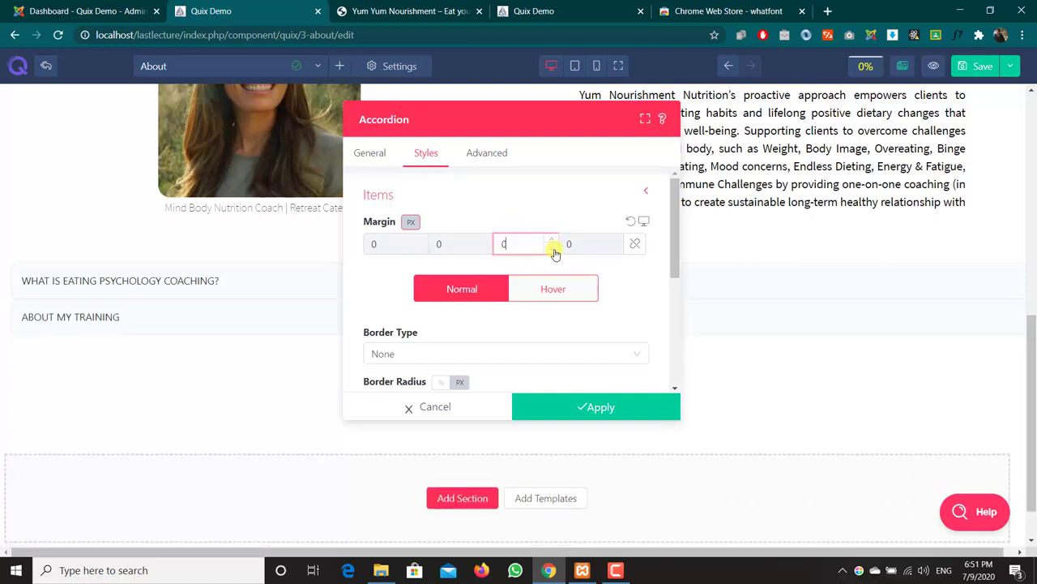
pyautogui.press('BackSpace')
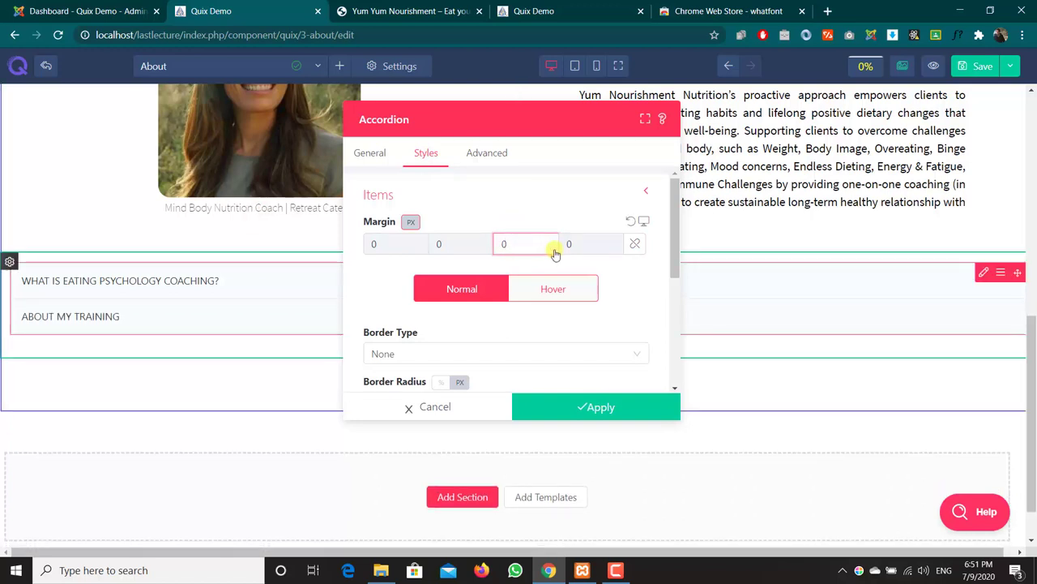
pyautogui.click(501, 353)
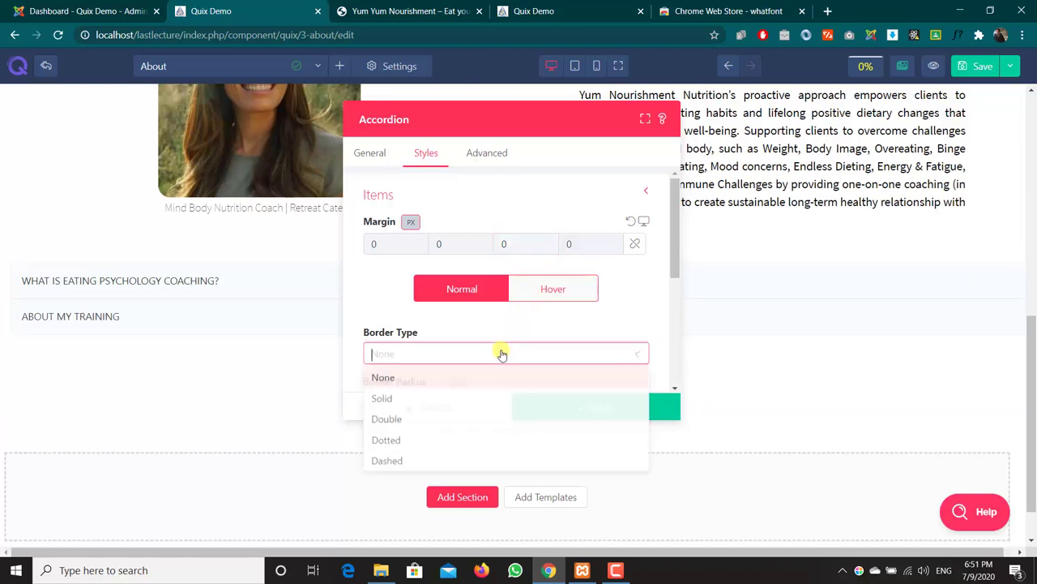
pyautogui.click(468, 399)
pyautogui.scroll(-2, 466, 400)
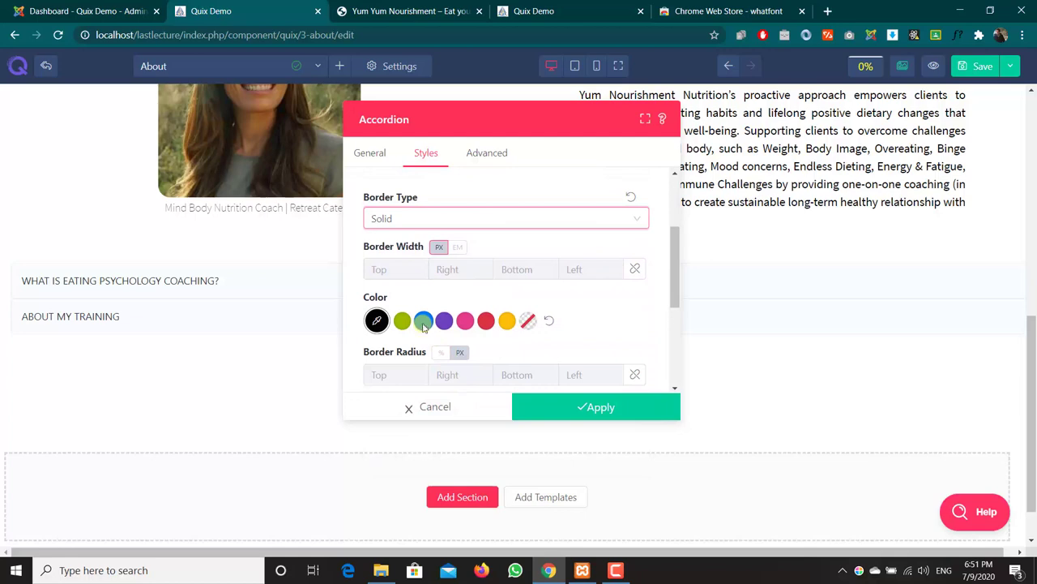
pyautogui.click(425, 265)
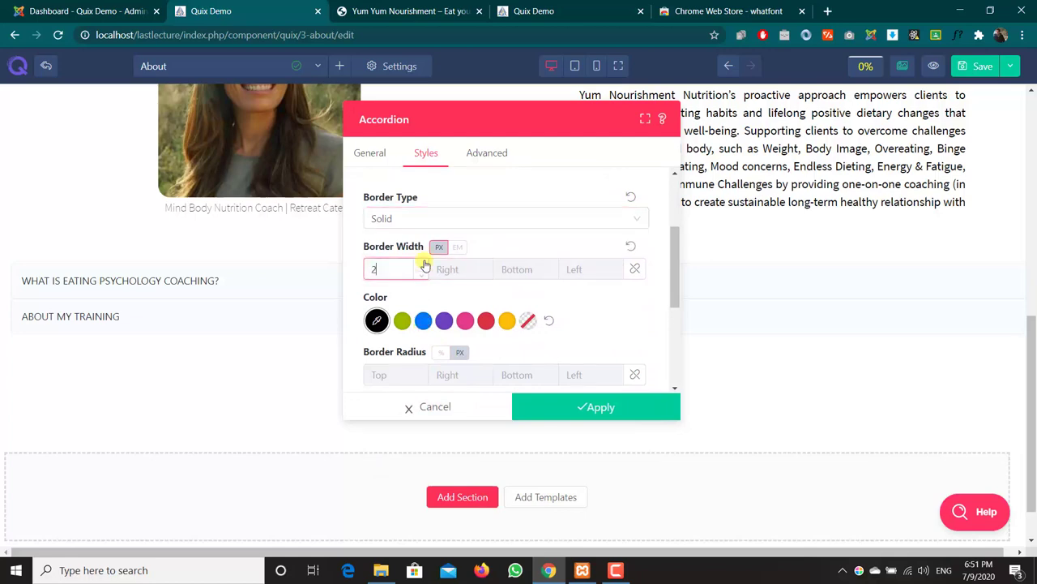
pyautogui.write('9')
pyautogui.press('BackSpace')
pyautogui.write('11')
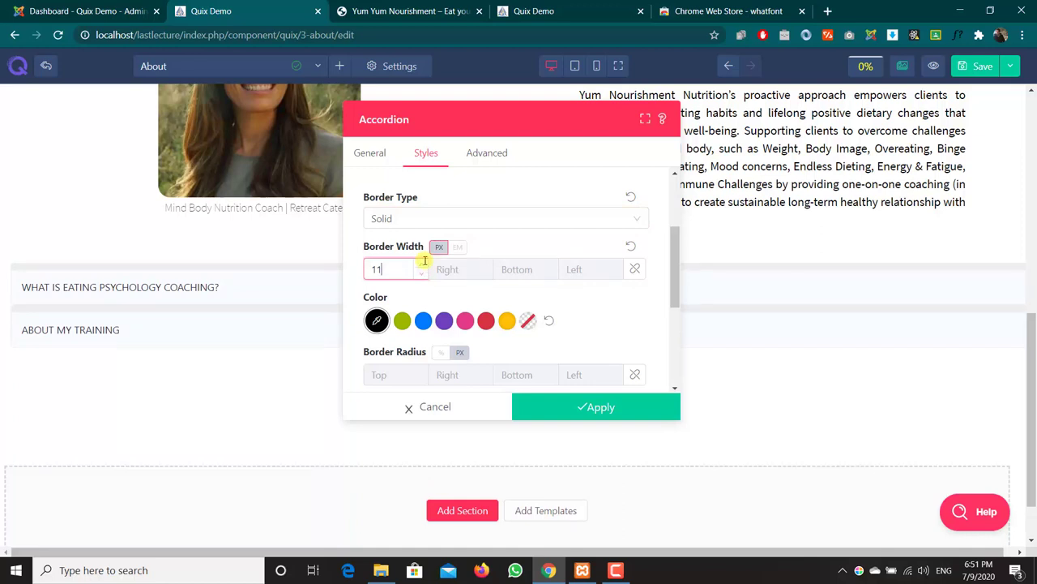
# Change the accordion items' border type to None.
pyautogui.click(631, 246)
pyautogui.click(596, 220)
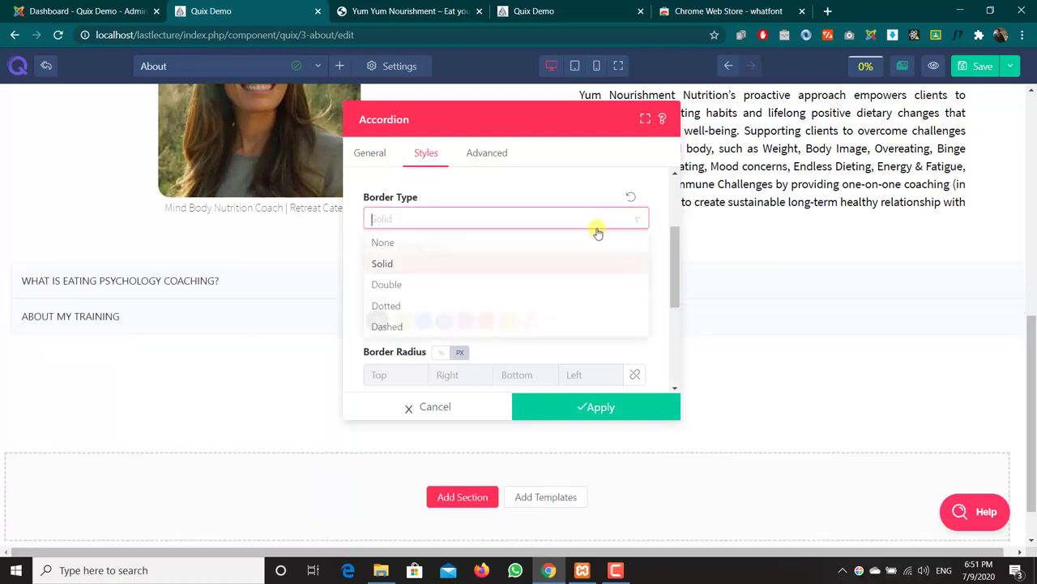
pyautogui.click(507, 244)
pyautogui.scroll(-1, 507, 248)
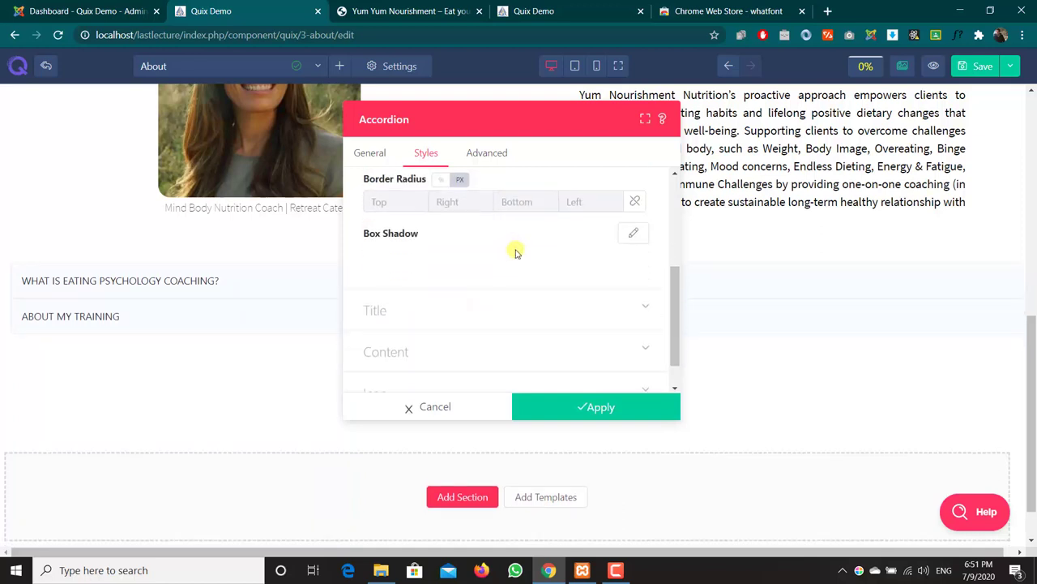
pyautogui.scroll(-1, 547, 267)
# Set the accordion titles to 18 px Source Sans Pro.
pyautogui.click(553, 272)
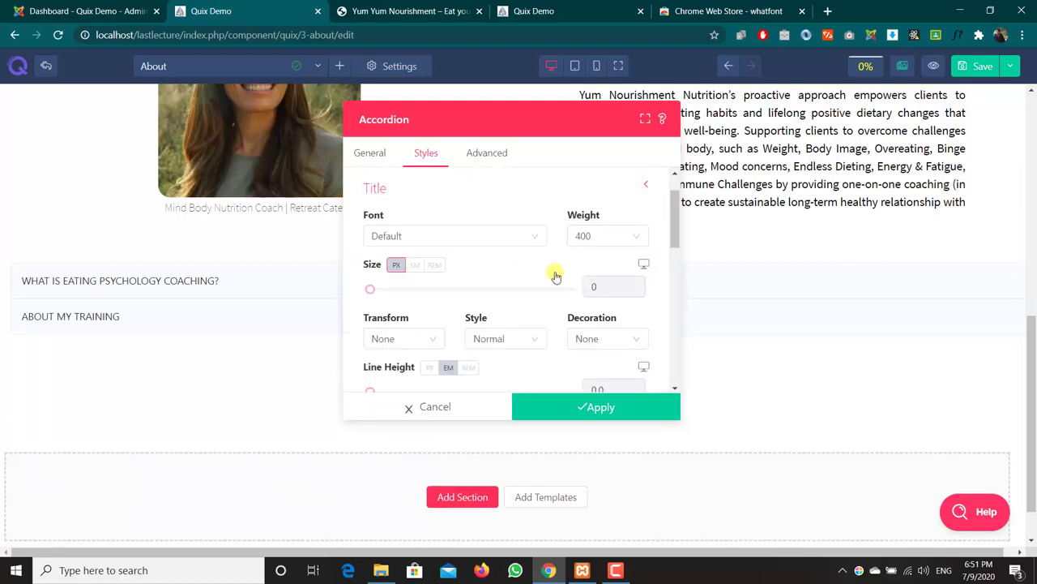
pyautogui.scroll(-2, 556, 276)
pyautogui.scroll(2, 556, 277)
pyautogui.moveTo(370, 288)
pyautogui.mouseDown()
pyautogui.moveTo(461, 284)
pyautogui.moveTo(377, 288)
pyautogui.moveTo(388, 293)
pyautogui.mouseUp()
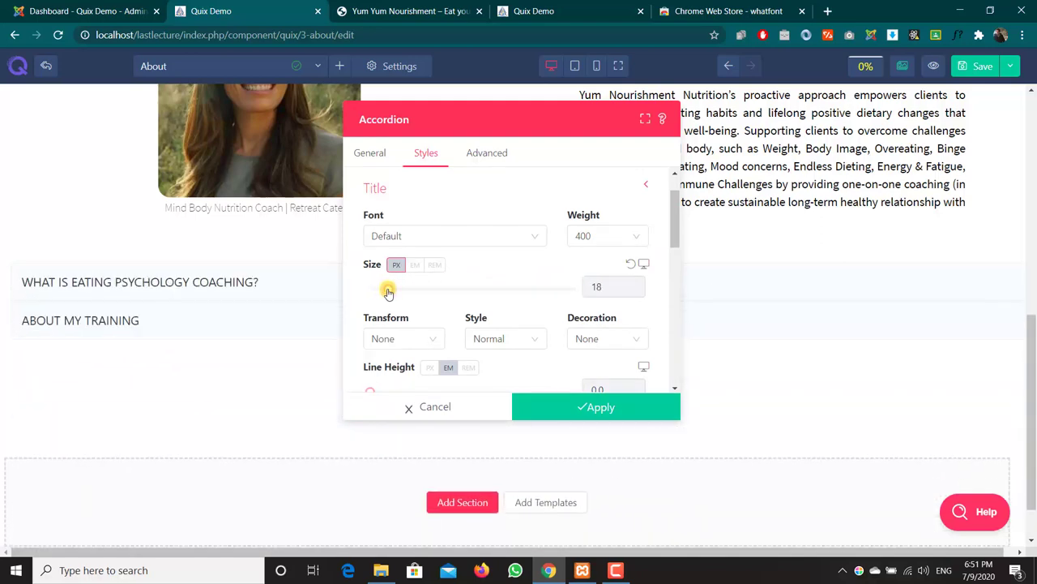
pyautogui.click(464, 240)
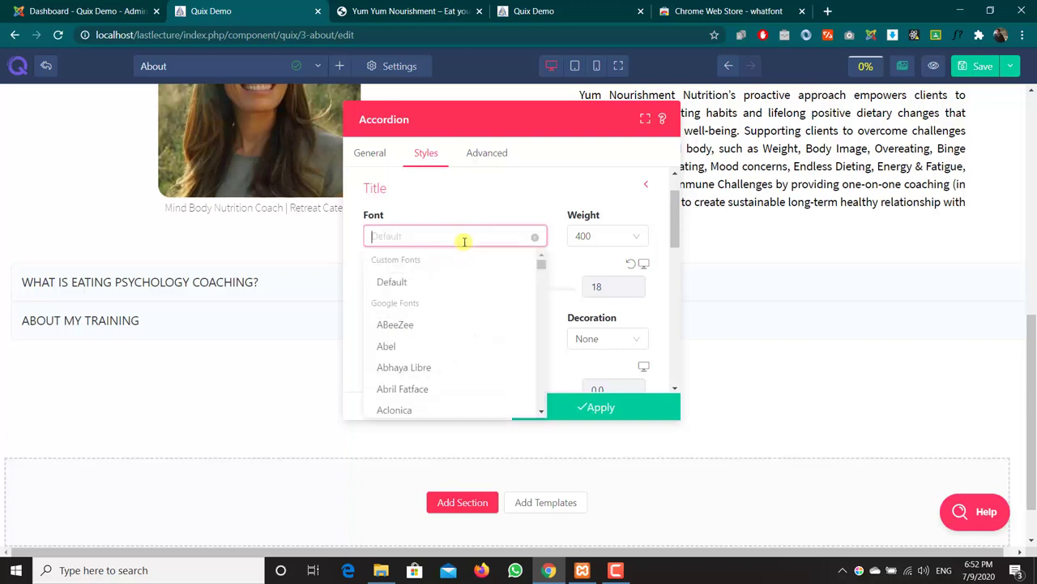
pyautogui.write('SOurce')
pyautogui.press('Down')
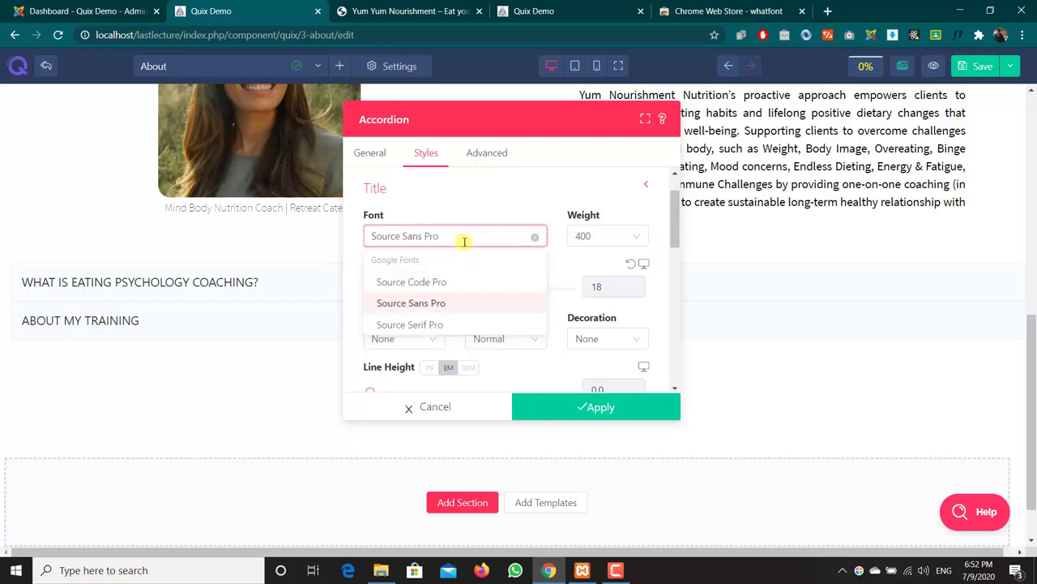
pyautogui.press('Return')
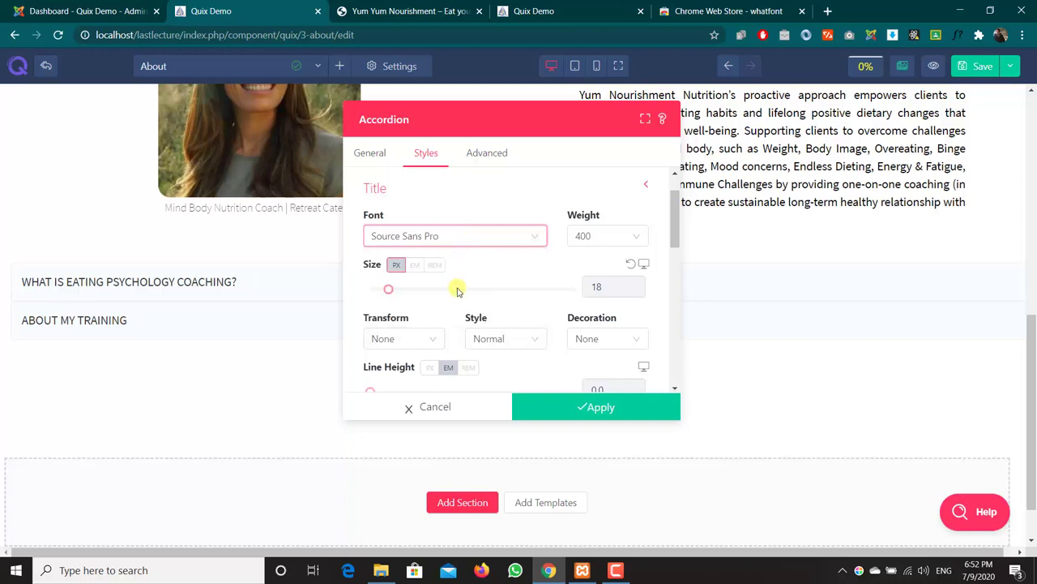
# Give the accordion title bars a green background.
pyautogui.scroll(-5, 458, 291)
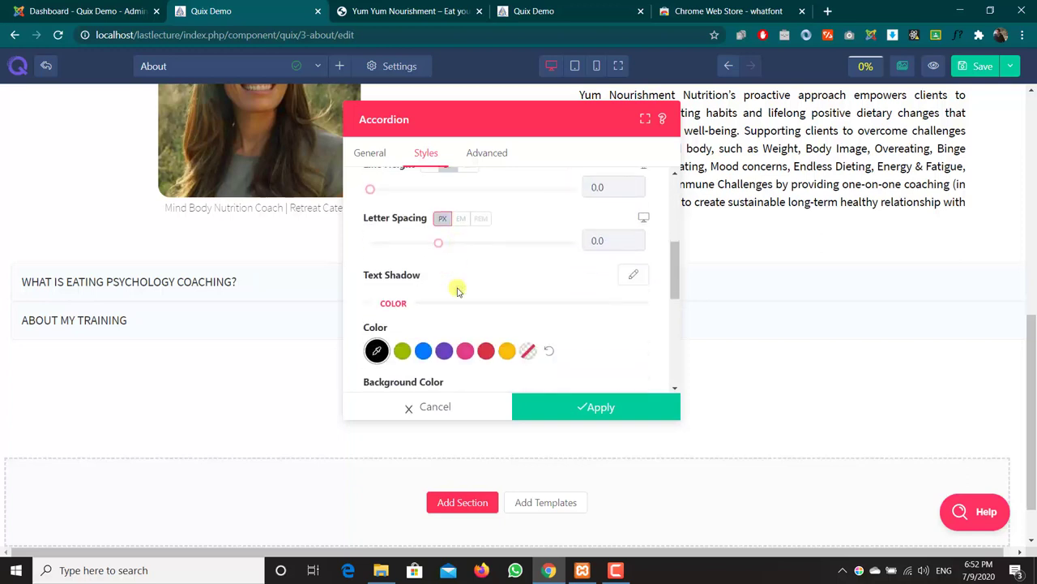
pyautogui.scroll(-4, 458, 291)
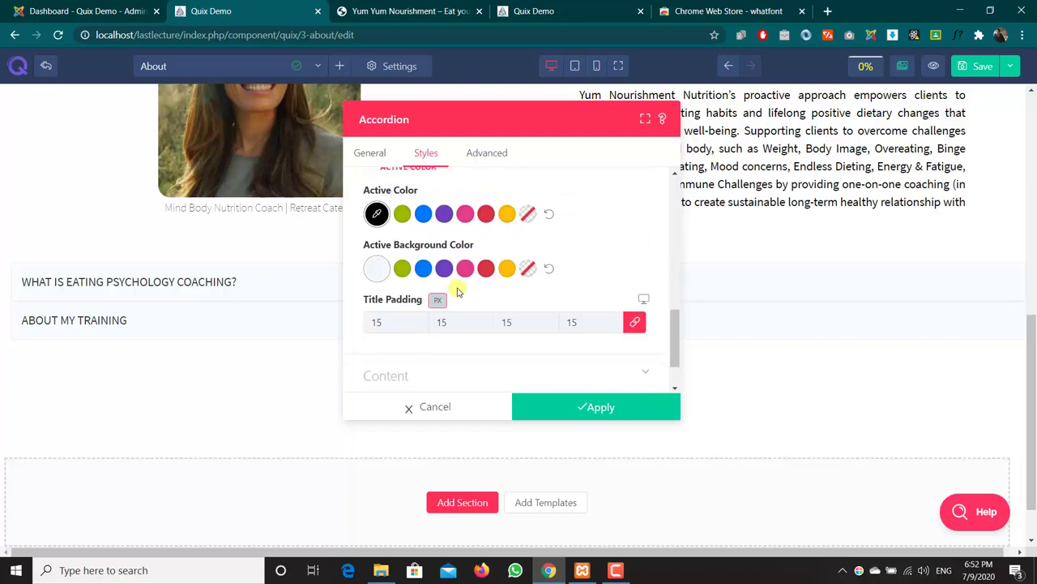
pyautogui.scroll(2, 458, 290)
pyautogui.click(403, 272)
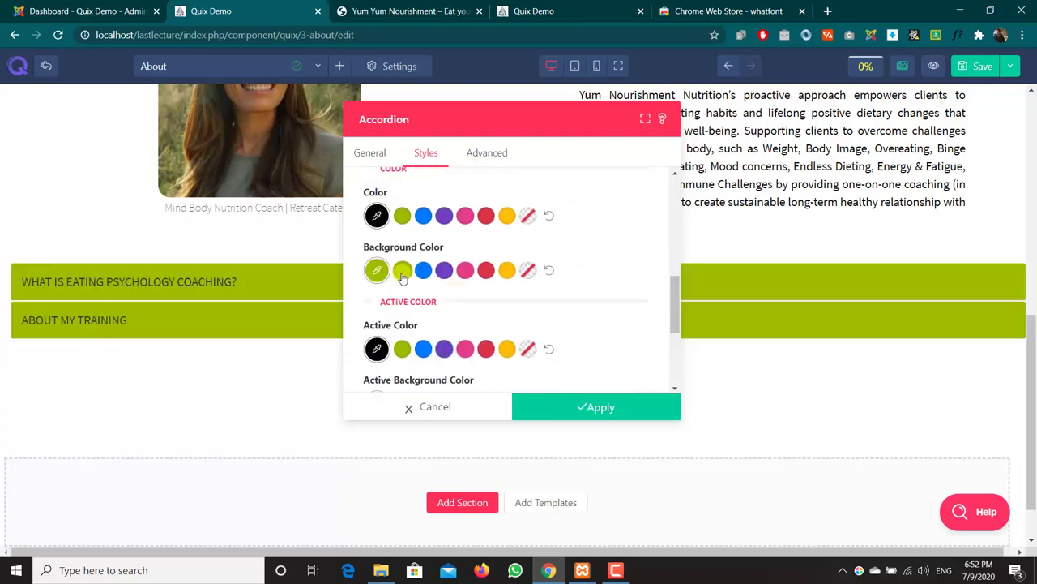
pyautogui.scroll(5, 403, 276)
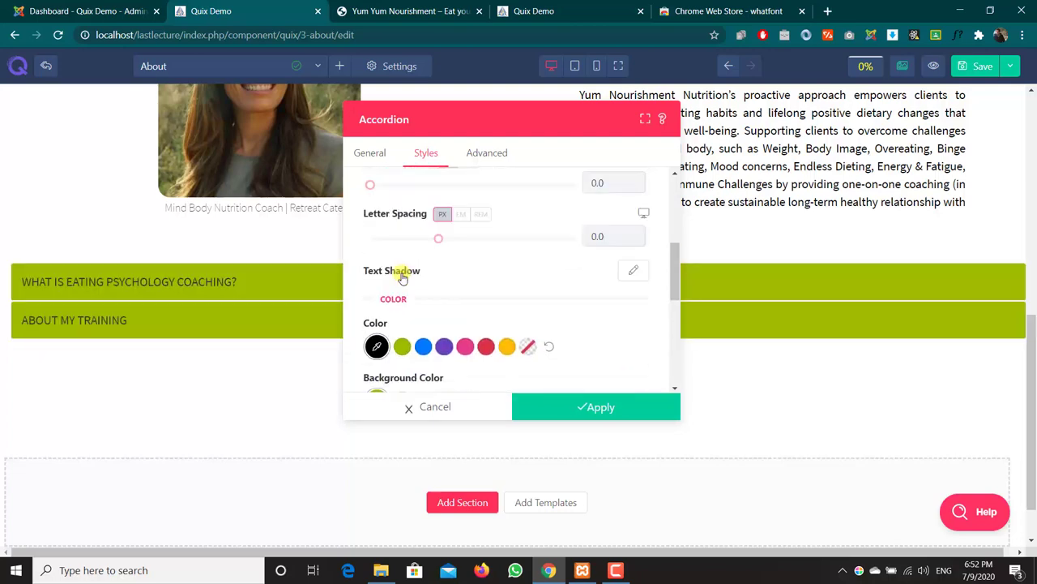
pyautogui.scroll(3, 402, 276)
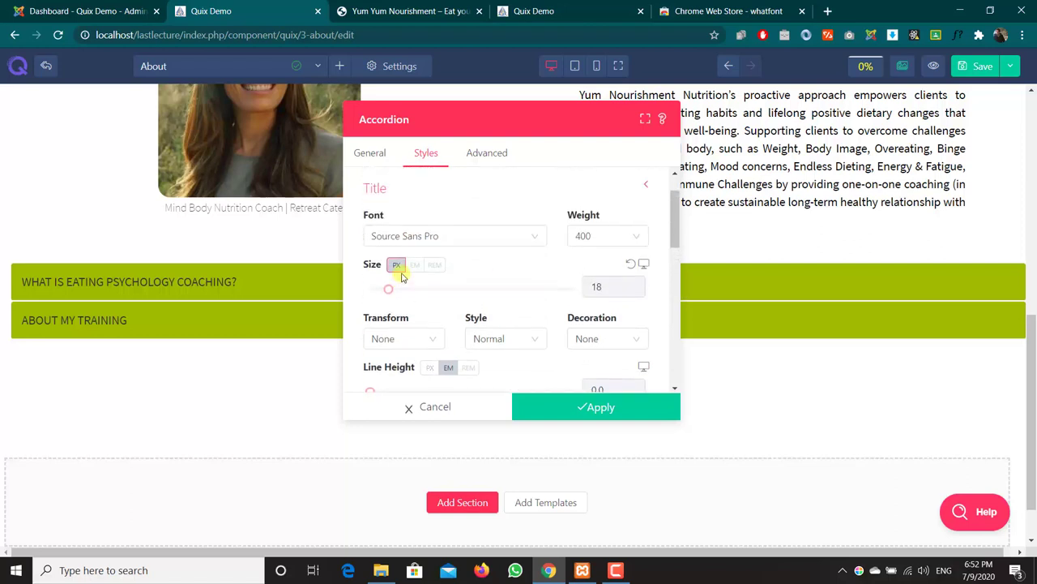
pyautogui.scroll(-6, 403, 276)
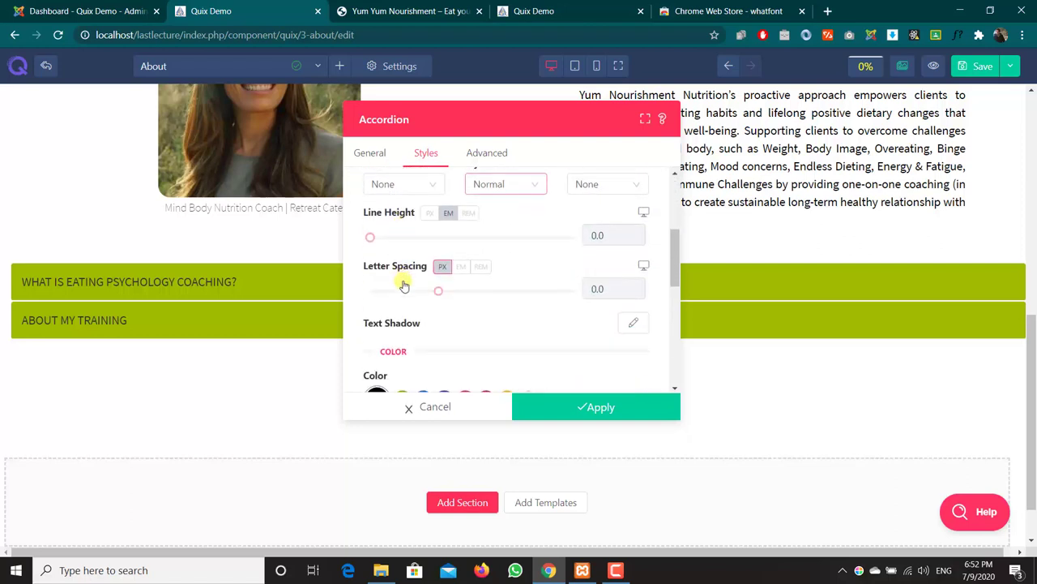
pyautogui.scroll(-1, 409, 310)
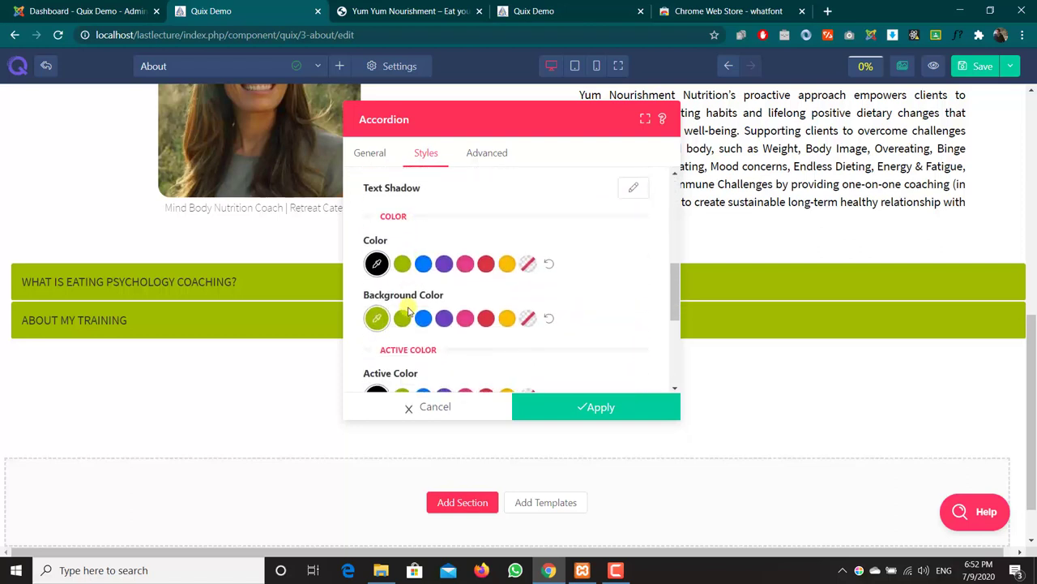
# Make the title text white and the active background pink-red, then apply the styling.
pyautogui.click(507, 264)
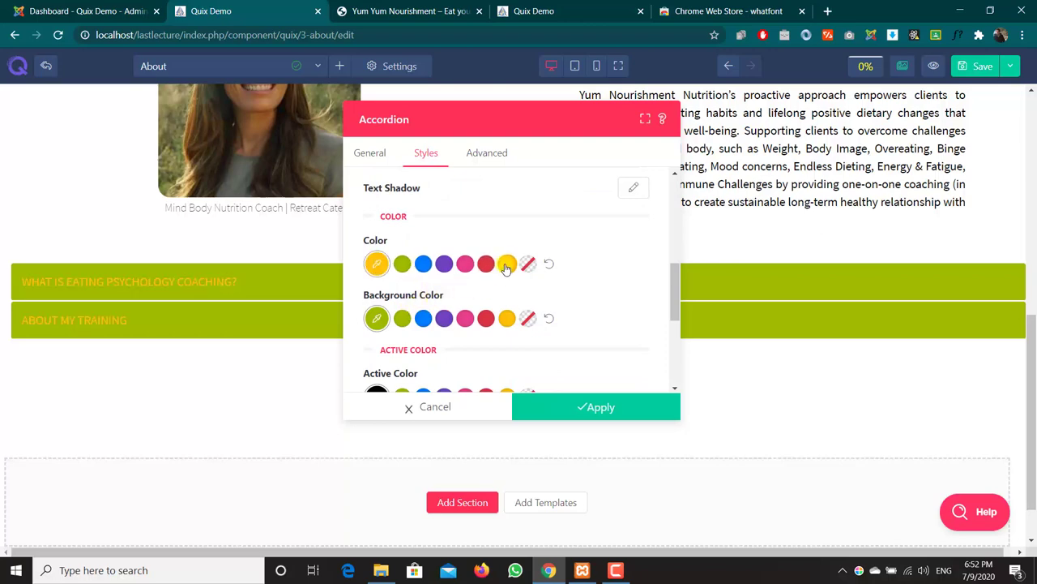
pyautogui.click(376, 267)
pyautogui.moveTo(414, 151); pyautogui.dragTo(321, 5)
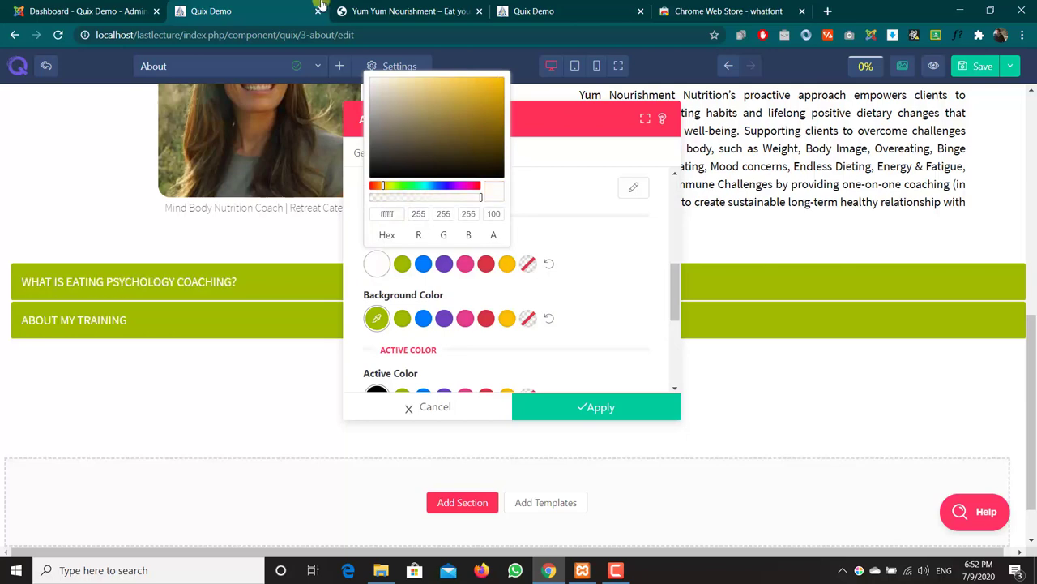
pyautogui.click(621, 271)
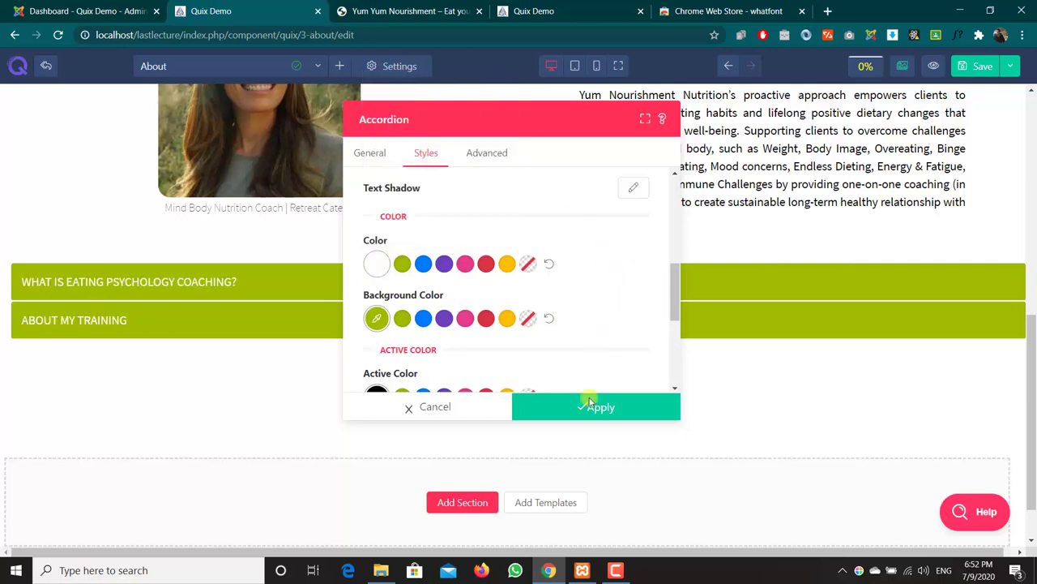
pyautogui.click(587, 410)
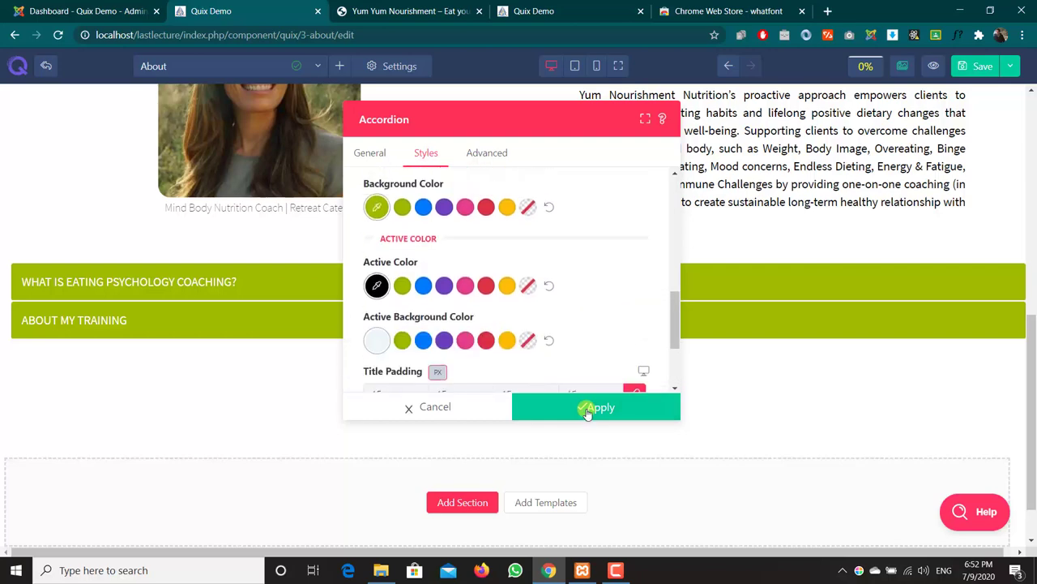
pyautogui.click(465, 340)
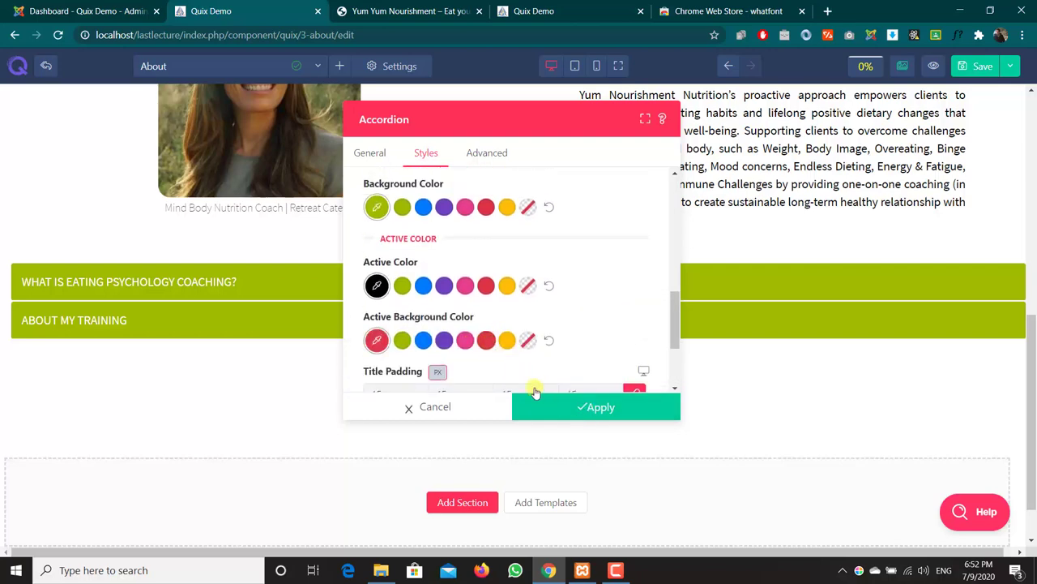
pyautogui.click(556, 408)
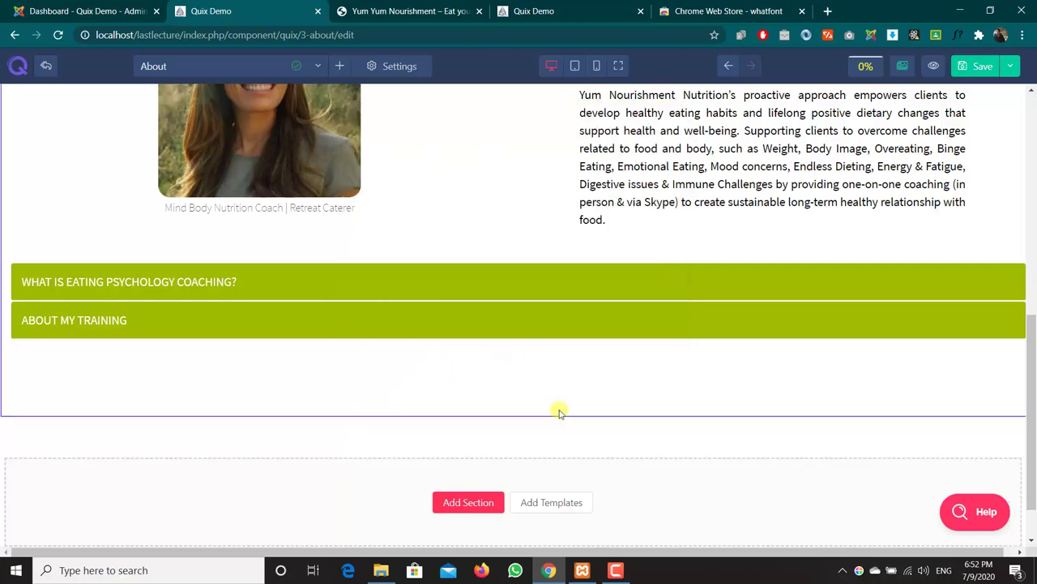
# On the published About page, expand and collapse the FAQ items to test them.
pyautogui.click(527, 7)
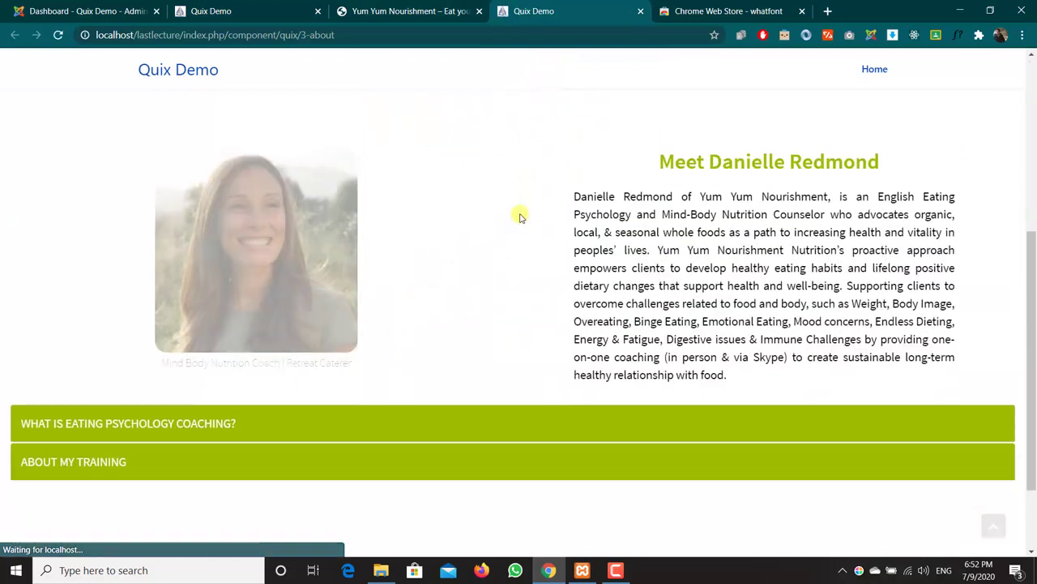
pyautogui.scroll(-2, 520, 217)
pyautogui.click(241, 315)
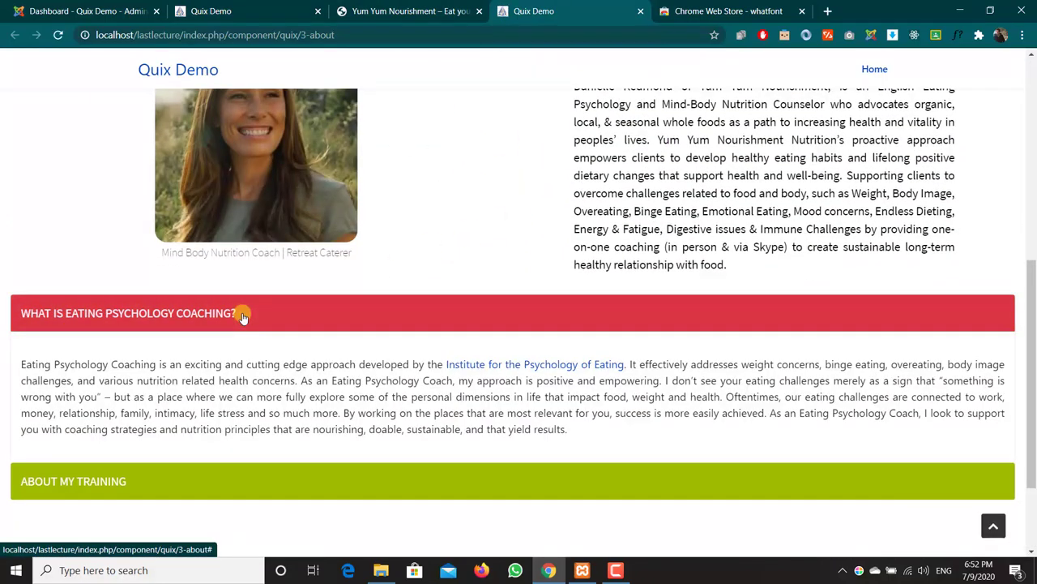
pyautogui.click(318, 471)
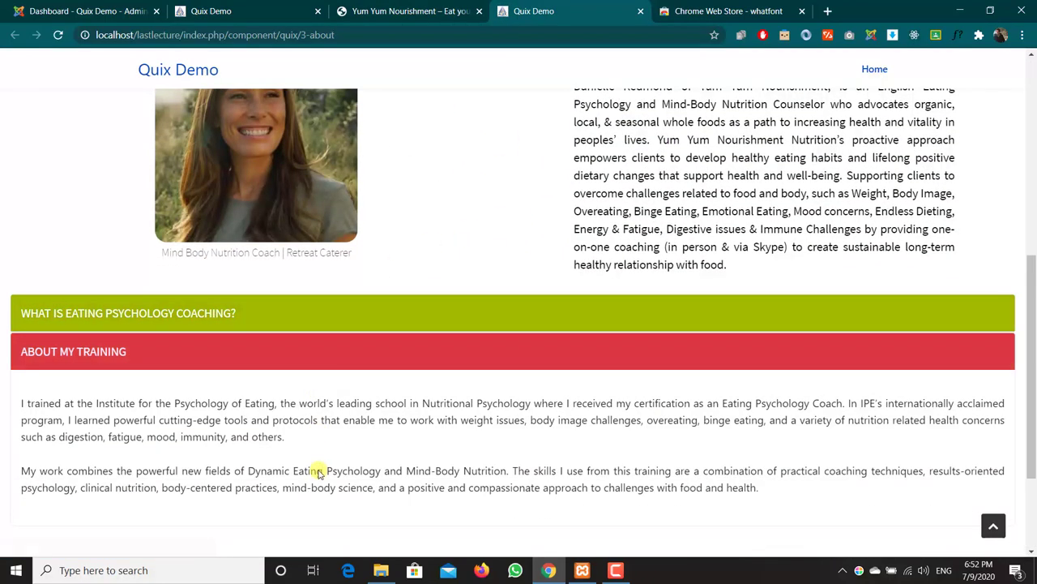
pyautogui.click(426, 363)
# Return to the Yum Yum Nourishment site and scroll to the Nutritional Psychology Coaching section.
pyautogui.click(350, 12)
pyautogui.click(242, 11)
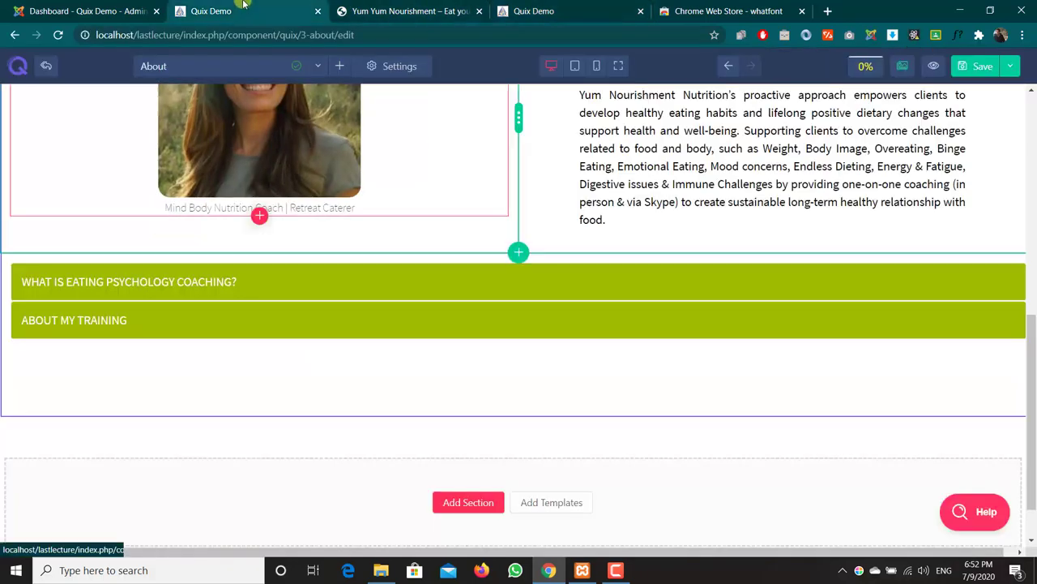
pyautogui.click(531, 9)
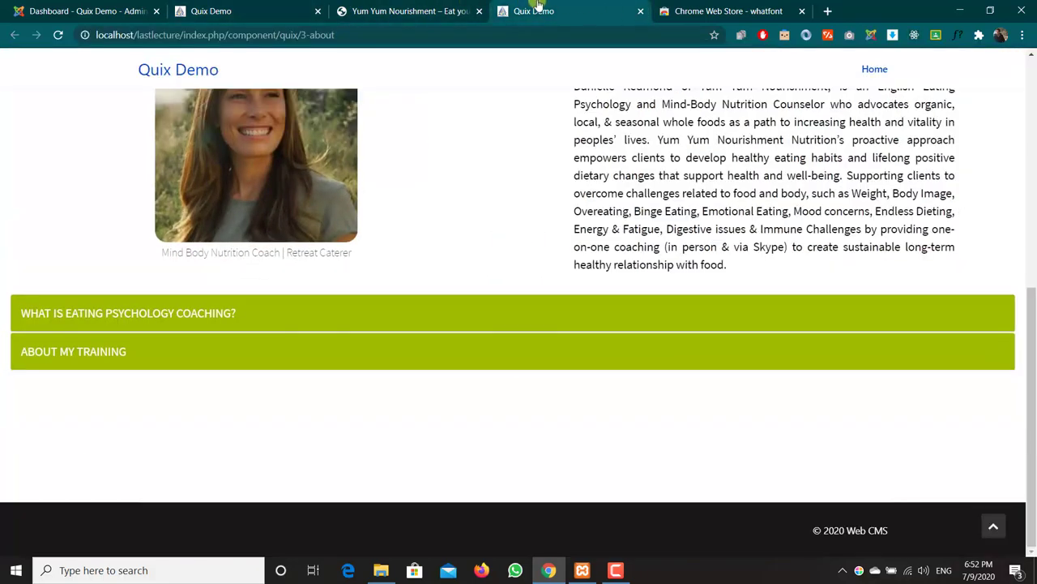
pyautogui.click(455, 10)
pyautogui.scroll(-10, 486, 364)
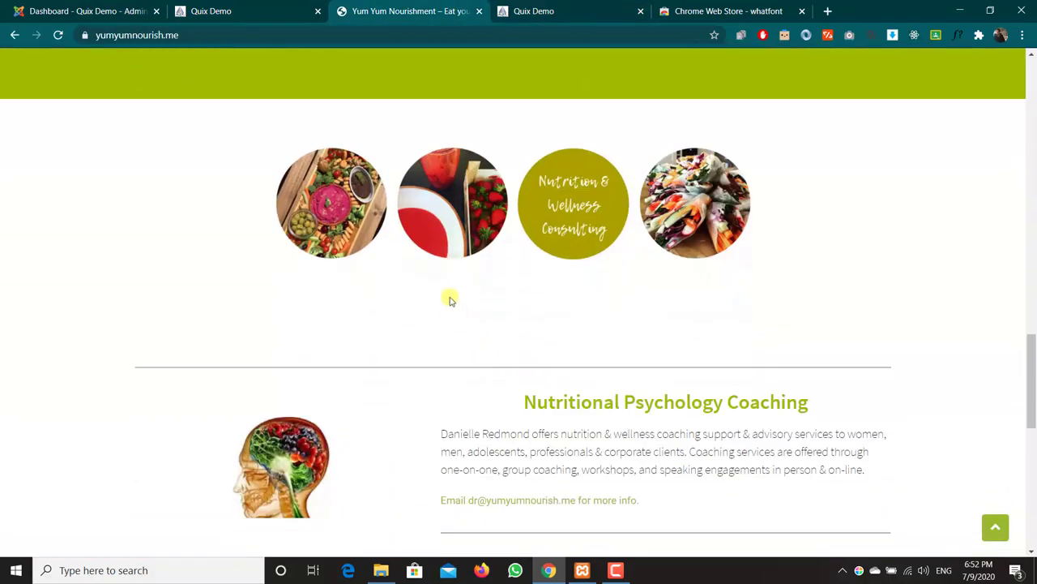
# Back in the editor, dismiss the Elements List and add a new row below the FAQ accordion.
pyautogui.click(276, 6)
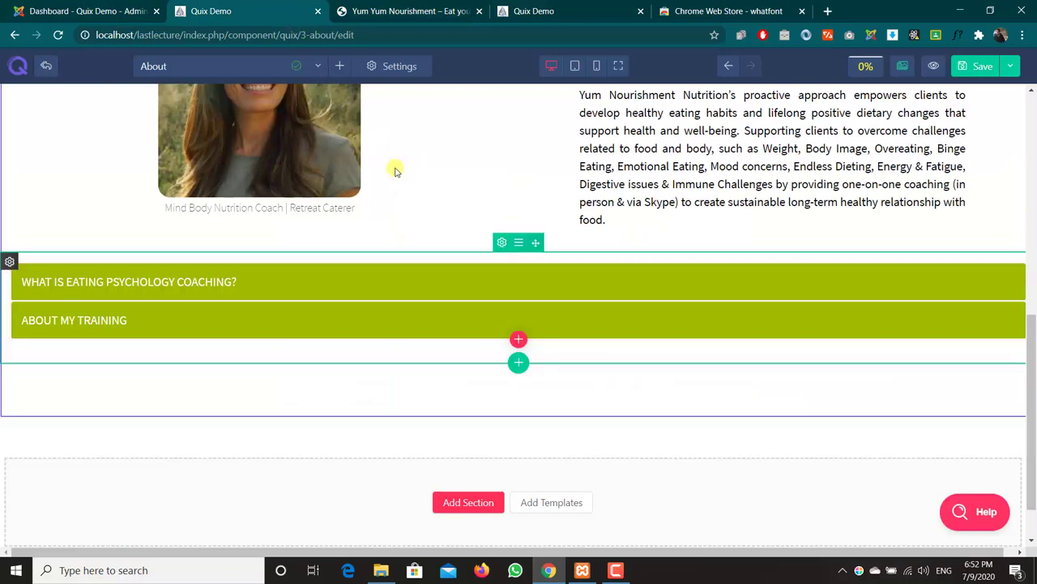
pyautogui.click(517, 340)
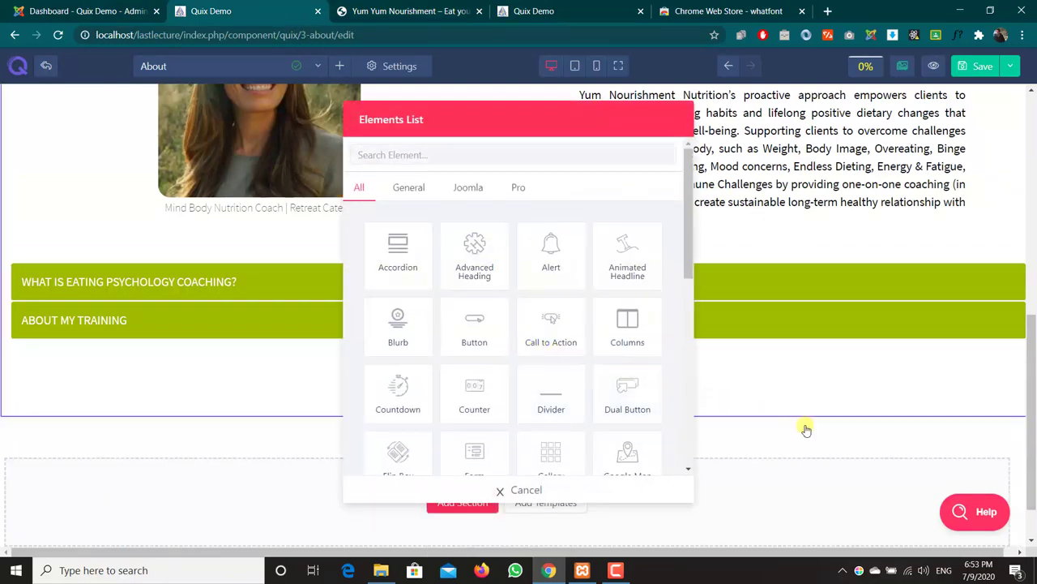
pyautogui.click(606, 486)
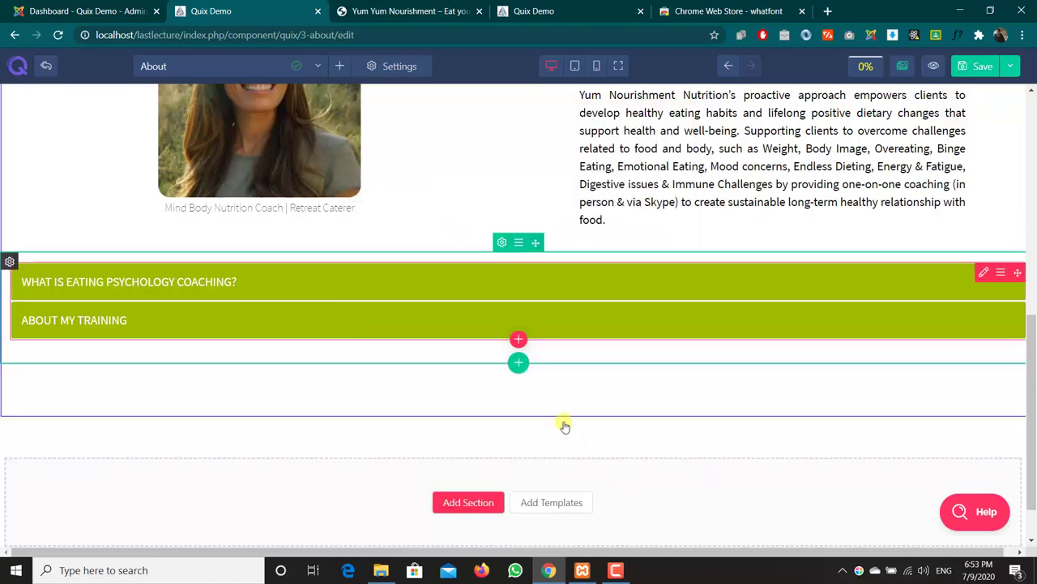
pyautogui.click(520, 363)
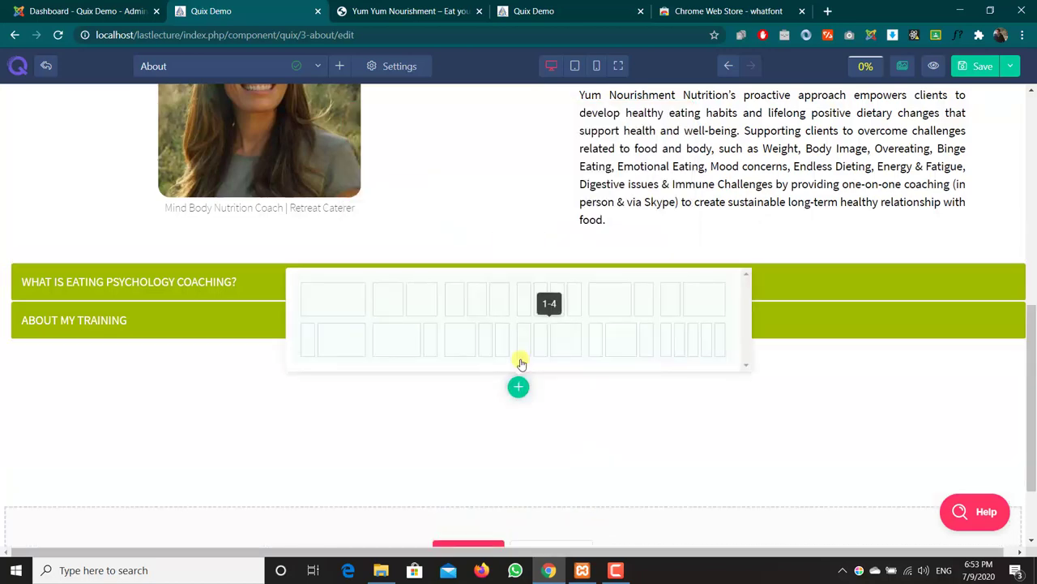
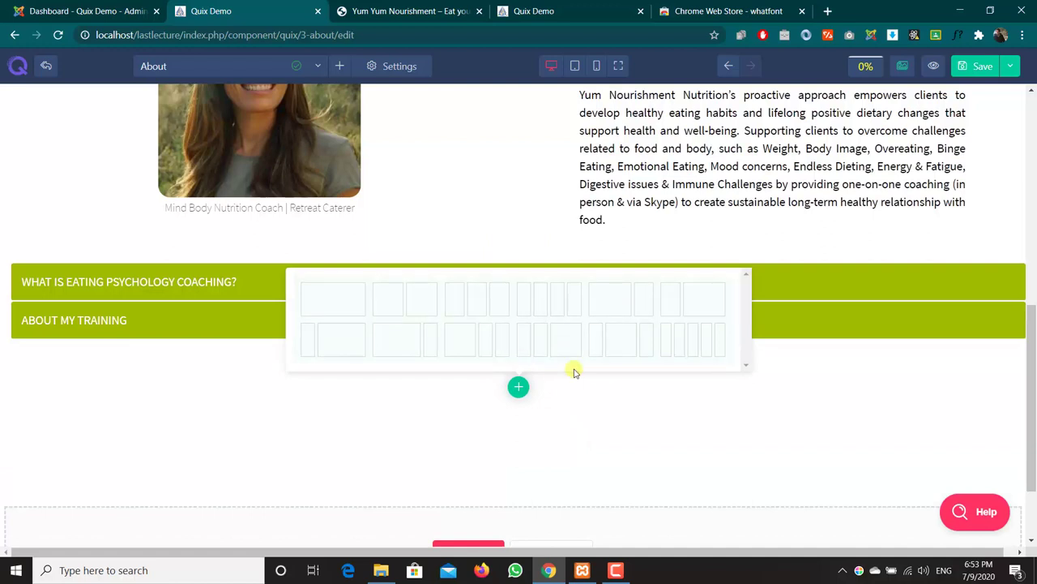
# Review the Yum Yum Nourishment reference site's content before returning to the Quix editor.
pyautogui.scroll(-1, 573, 372)
pyautogui.click(454, 8)
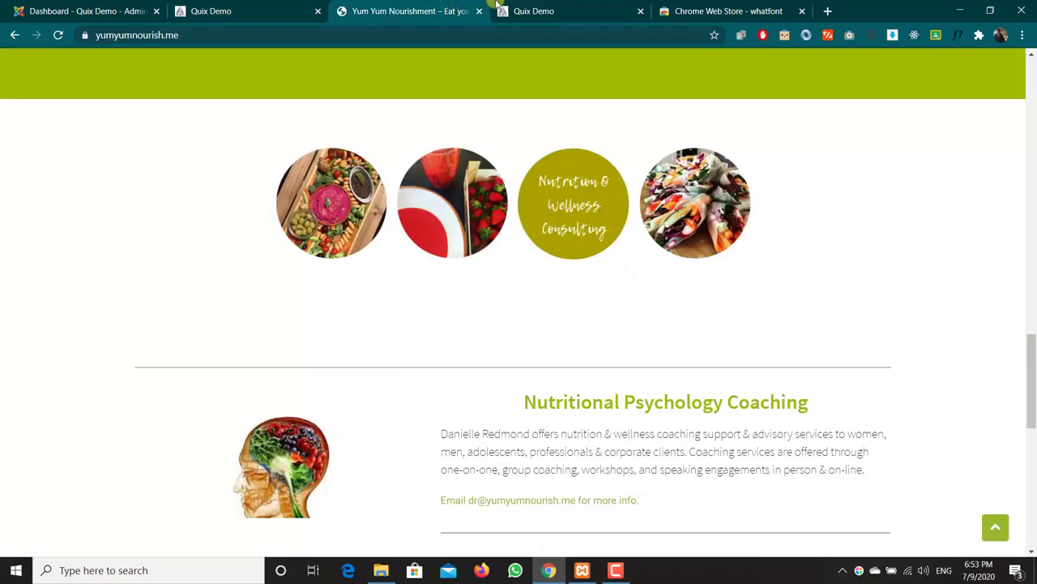
pyautogui.click(530, 8)
pyautogui.click(431, 8)
pyautogui.scroll(-4, 483, 252)
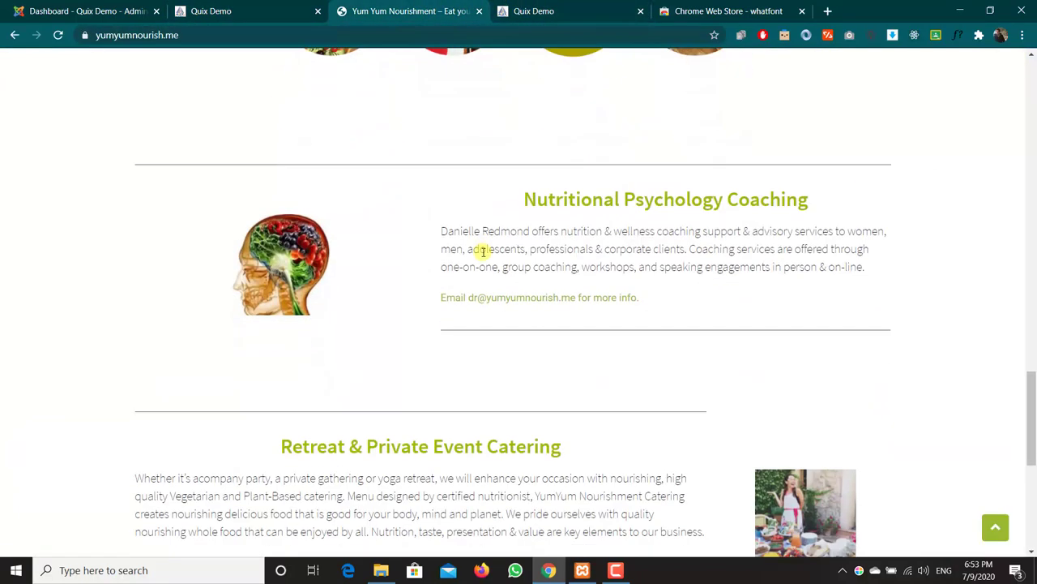
pyautogui.scroll(-3, 483, 252)
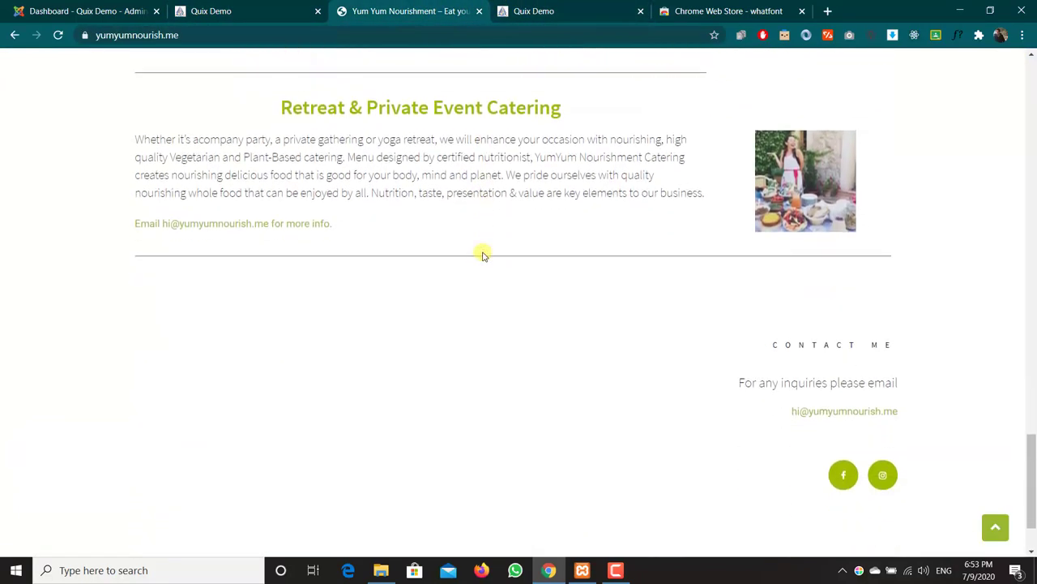
pyautogui.scroll(-2, 483, 254)
pyautogui.scroll(2, 483, 254)
pyautogui.moveTo(225, 149); pyautogui.dragTo(750, 151)
pyautogui.click(678, 197)
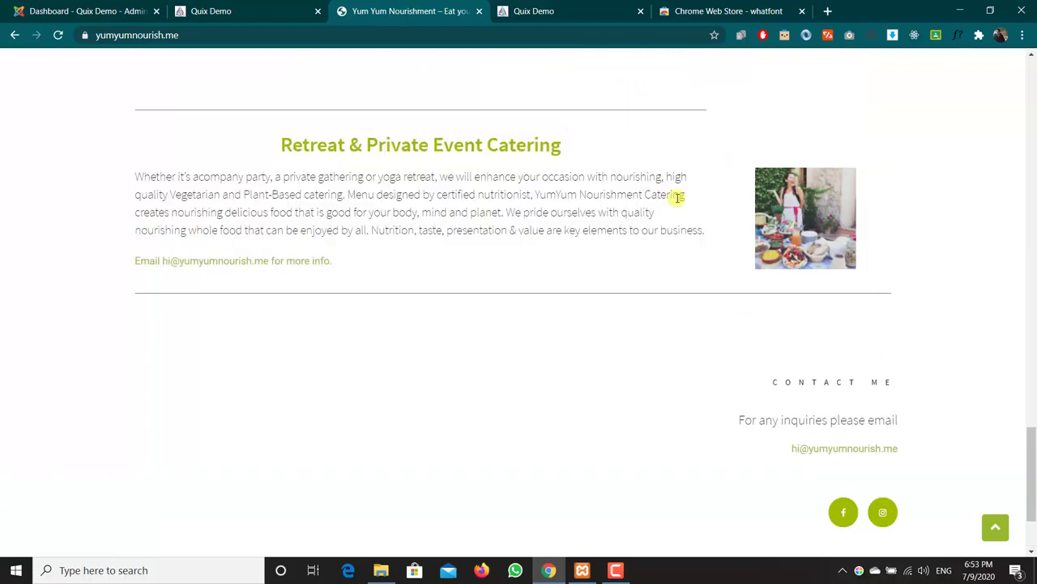
pyautogui.click(289, 10)
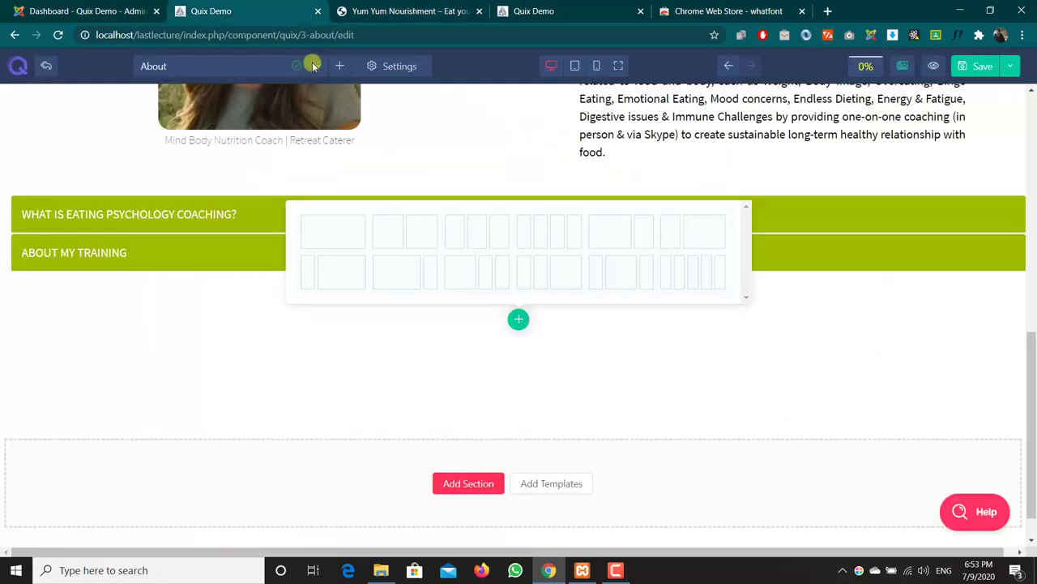
# Add a row split into 3/4 and 1/4 columns with an Advanced Heading in the wide column.
pyautogui.click(407, 285)
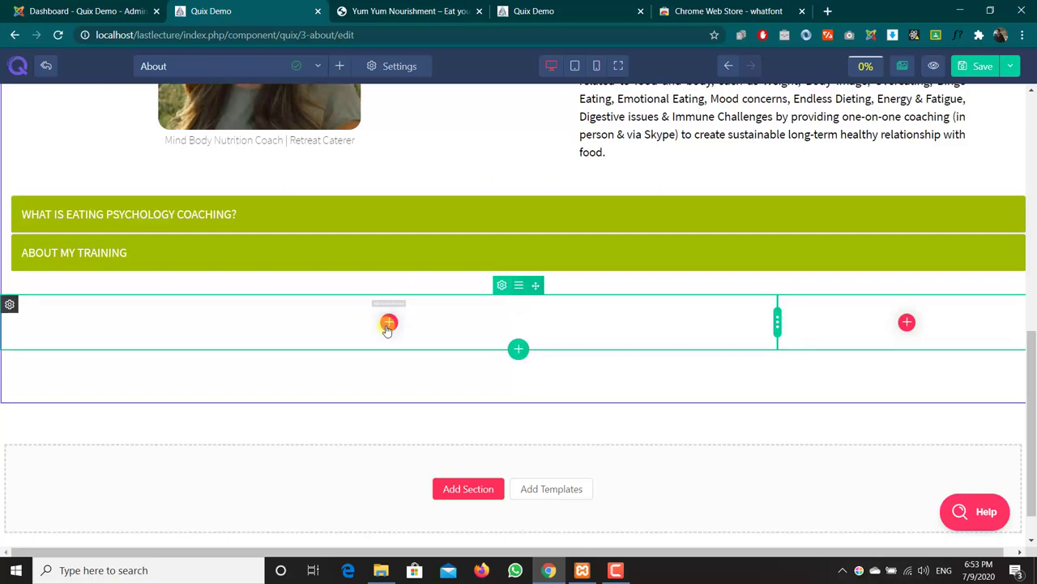
pyautogui.click(388, 324)
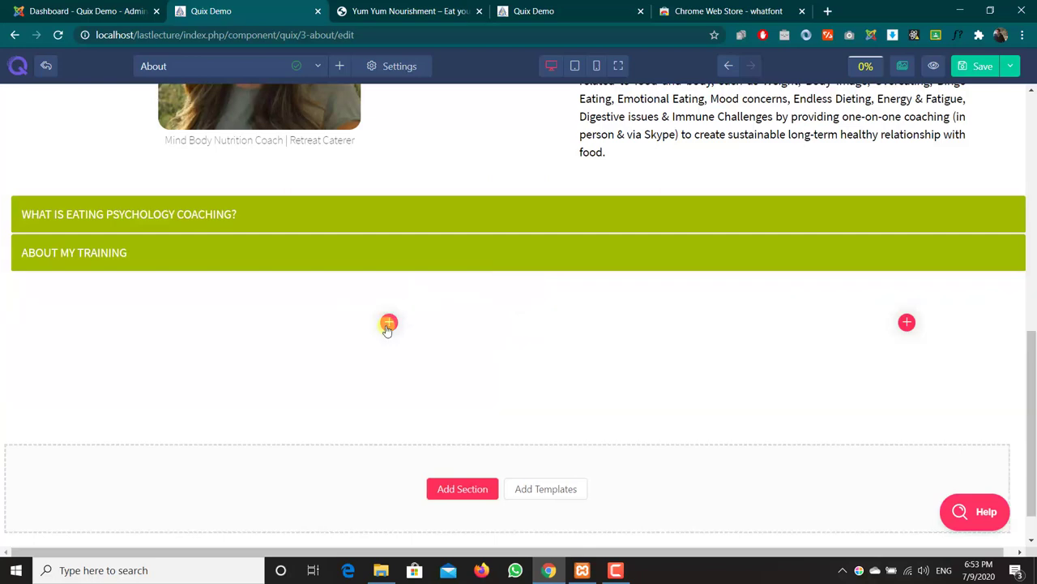
pyautogui.click(454, 4)
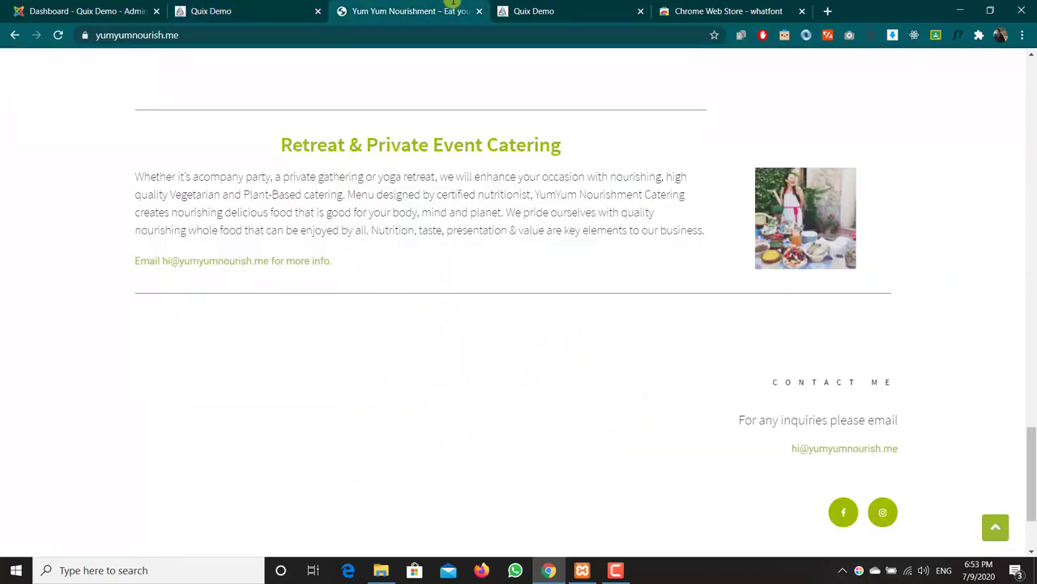
pyautogui.click(235, 10)
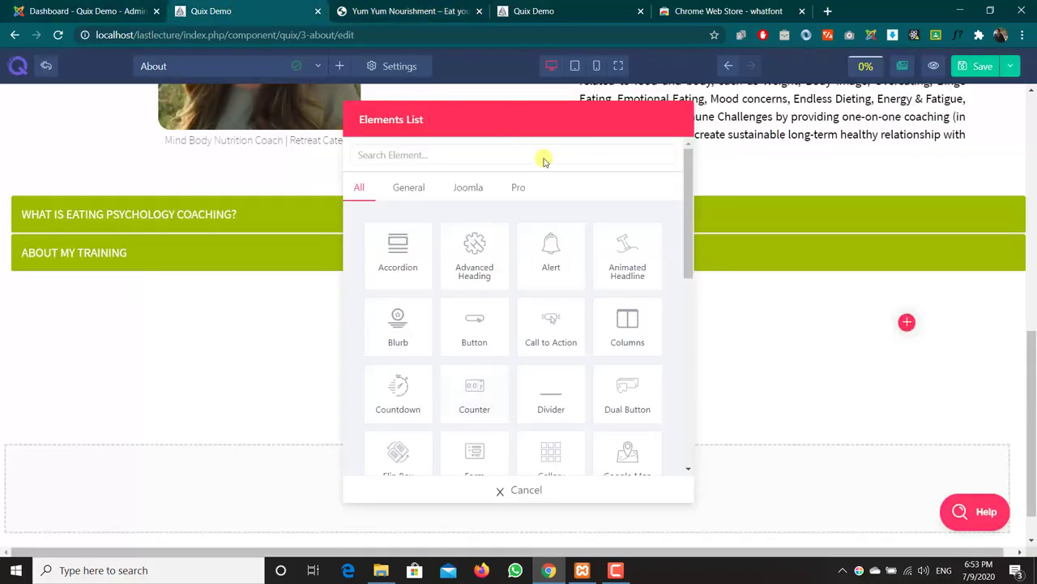
pyautogui.click(491, 259)
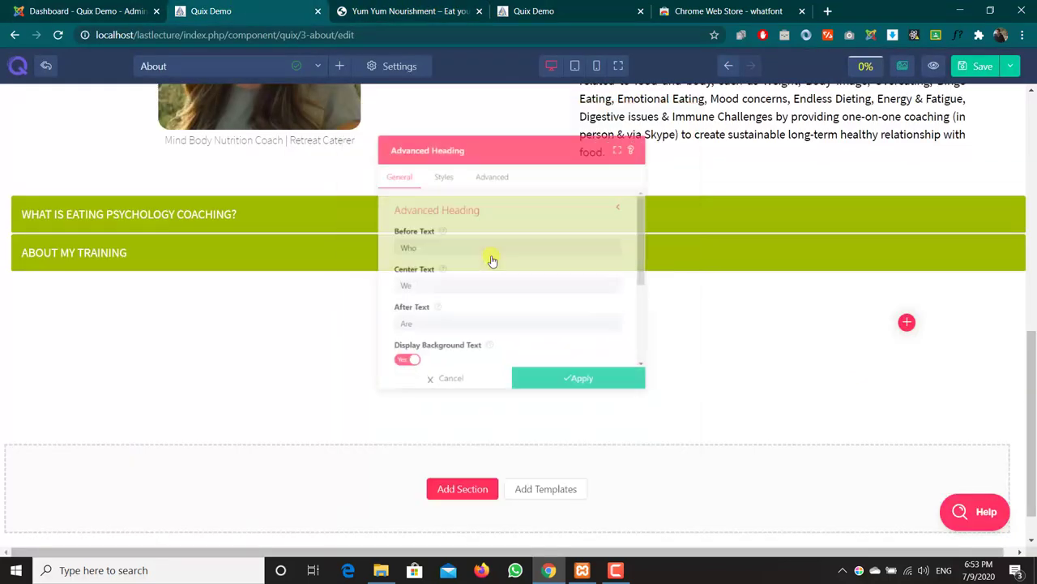
# Close the Advanced Heading settings and delete the 'Who We Are' heading, leaving both columns empty.
pyautogui.moveTo(407, 121); pyautogui.dragTo(934, 434)
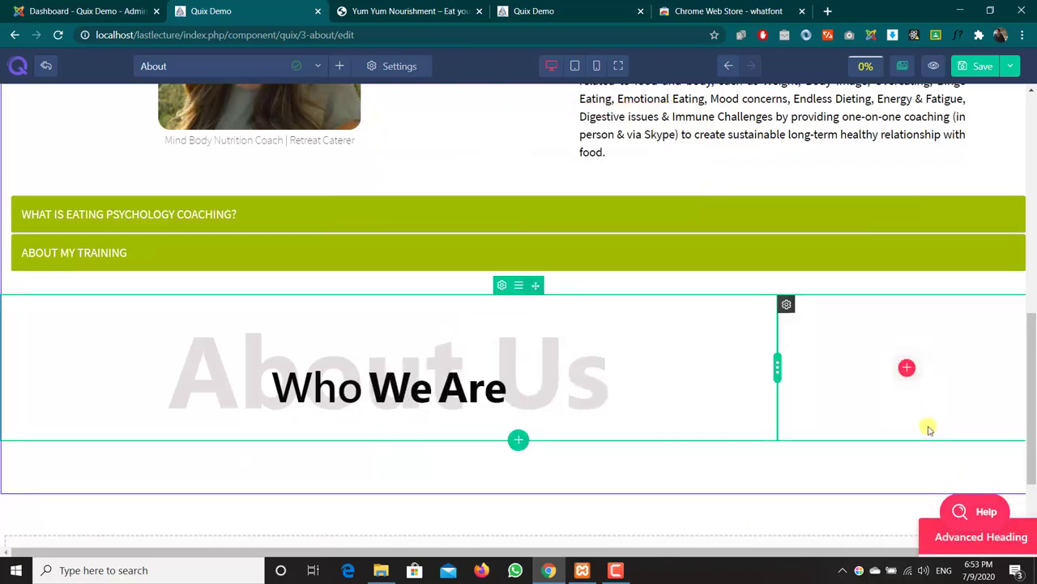
pyautogui.click(936, 538)
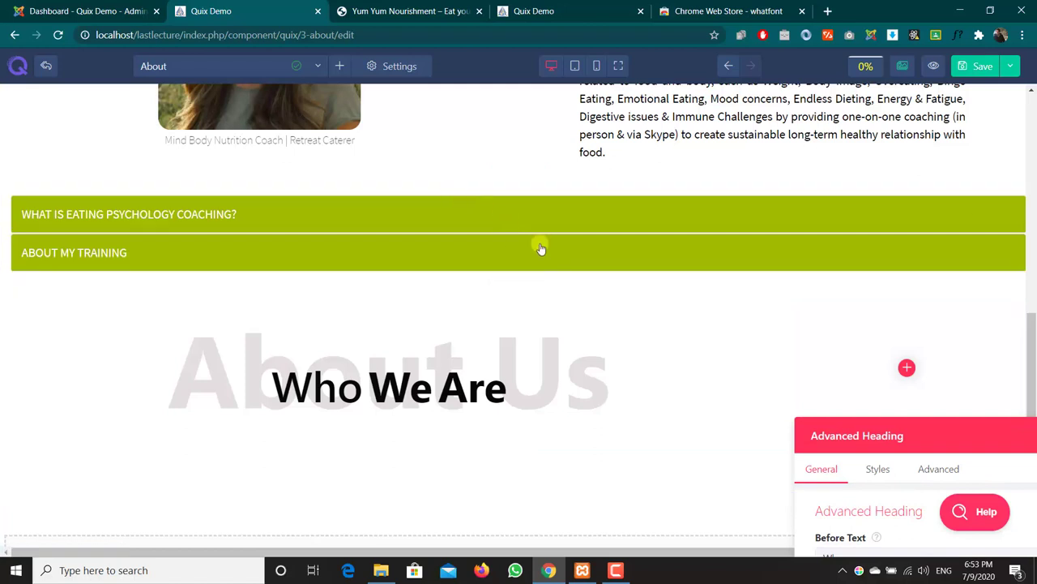
pyautogui.moveTo(852, 433); pyautogui.dragTo(446, 123)
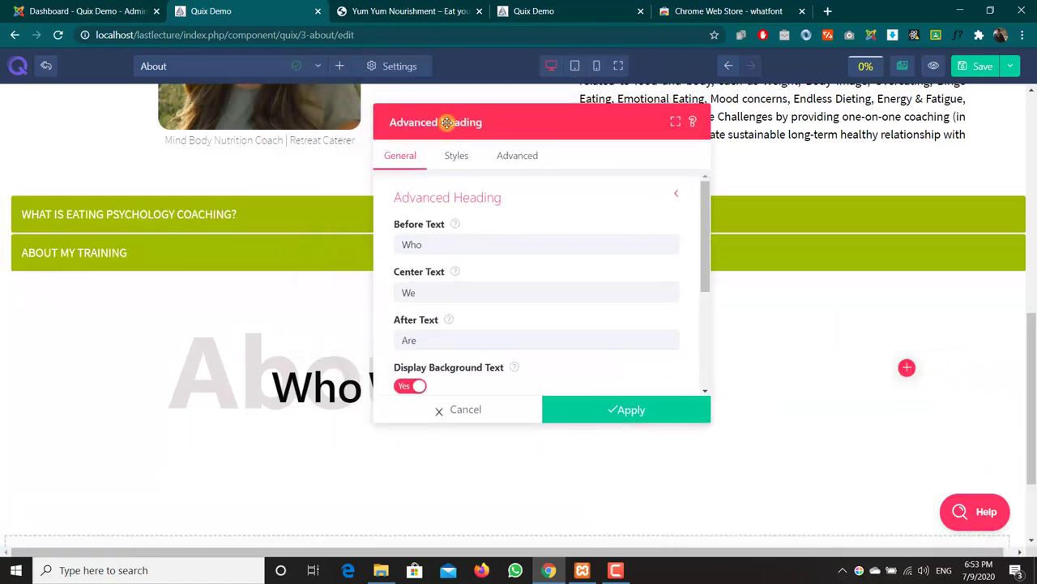
pyautogui.click(477, 412)
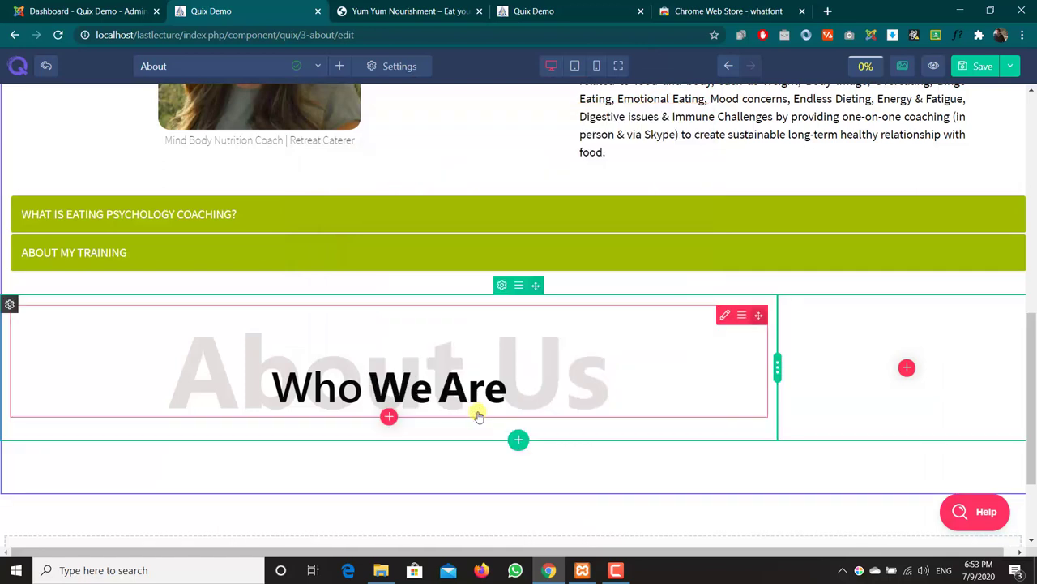
pyautogui.rightClick(723, 319)
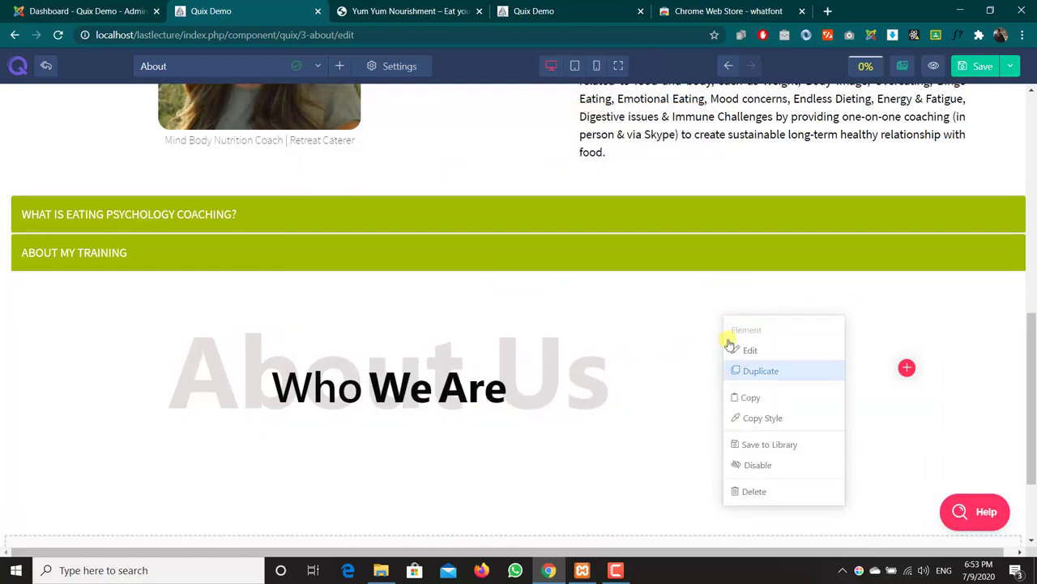
pyautogui.click(754, 491)
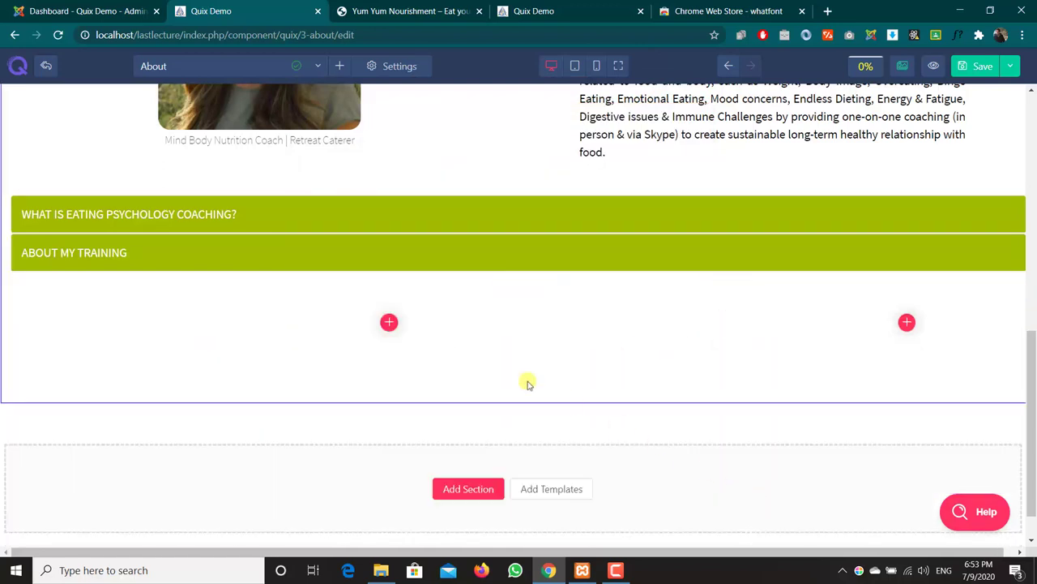
pyautogui.click(389, 319)
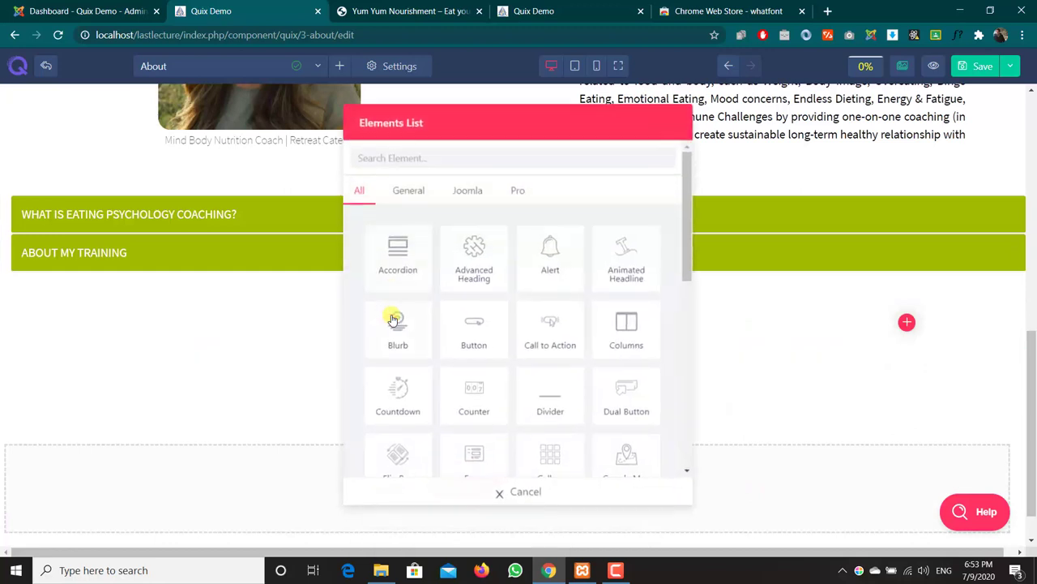
pyautogui.click(627, 254)
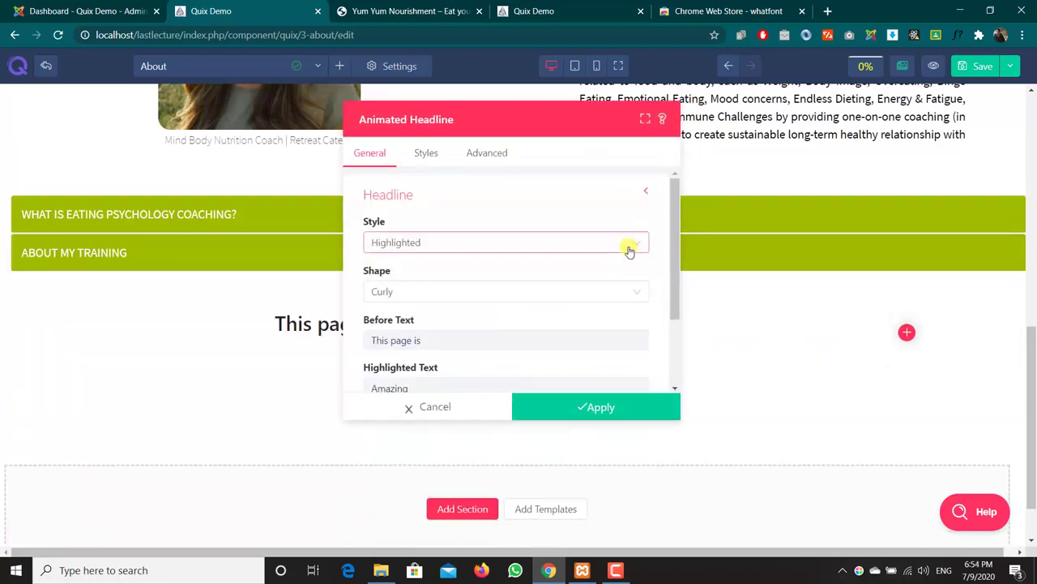
pyautogui.moveTo(416, 120); pyautogui.dragTo(655, 85)
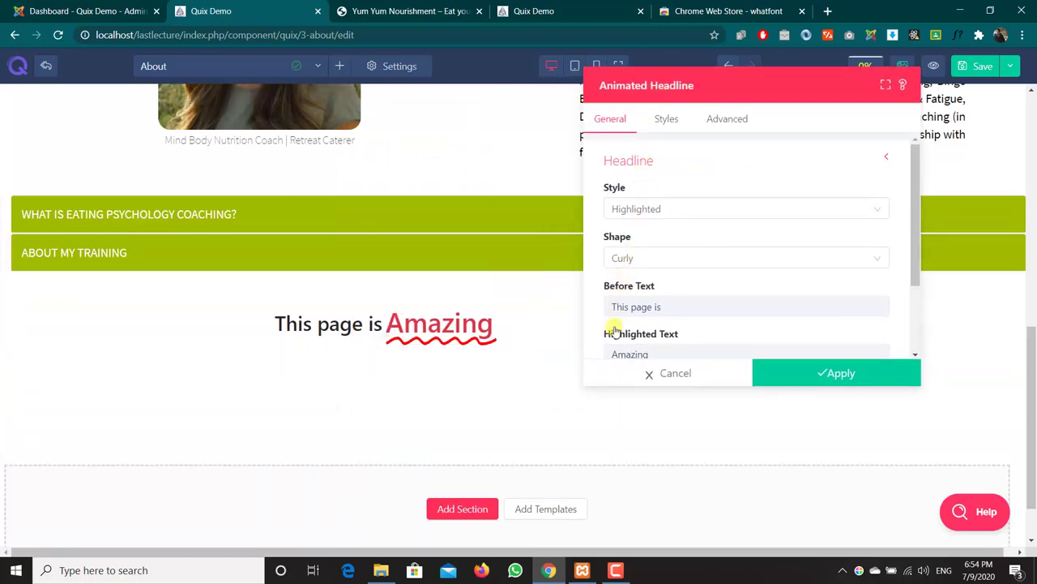
pyautogui.click(637, 260)
pyautogui.click(644, 325)
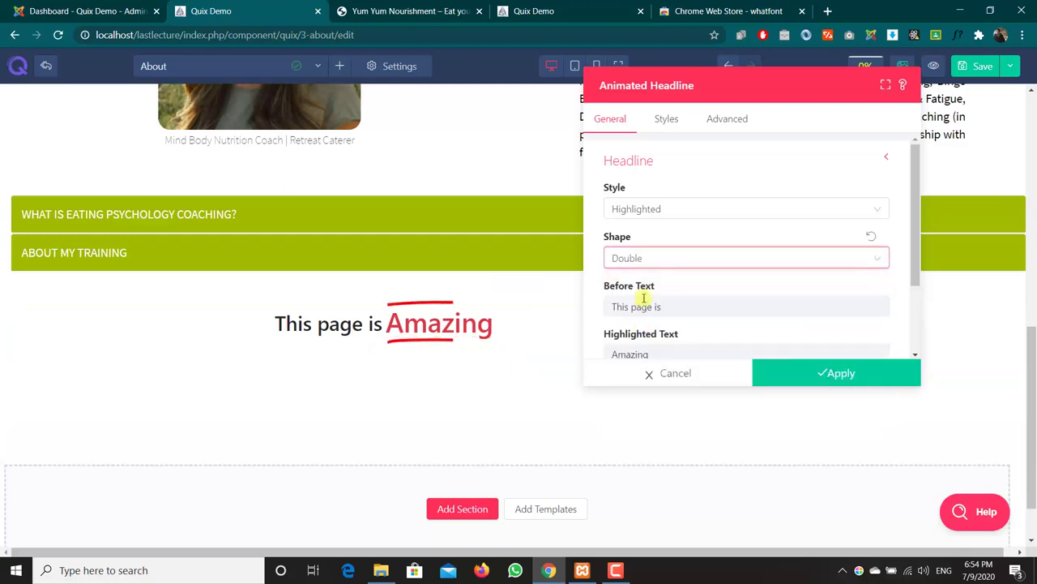
pyautogui.click(643, 264)
pyautogui.click(644, 368)
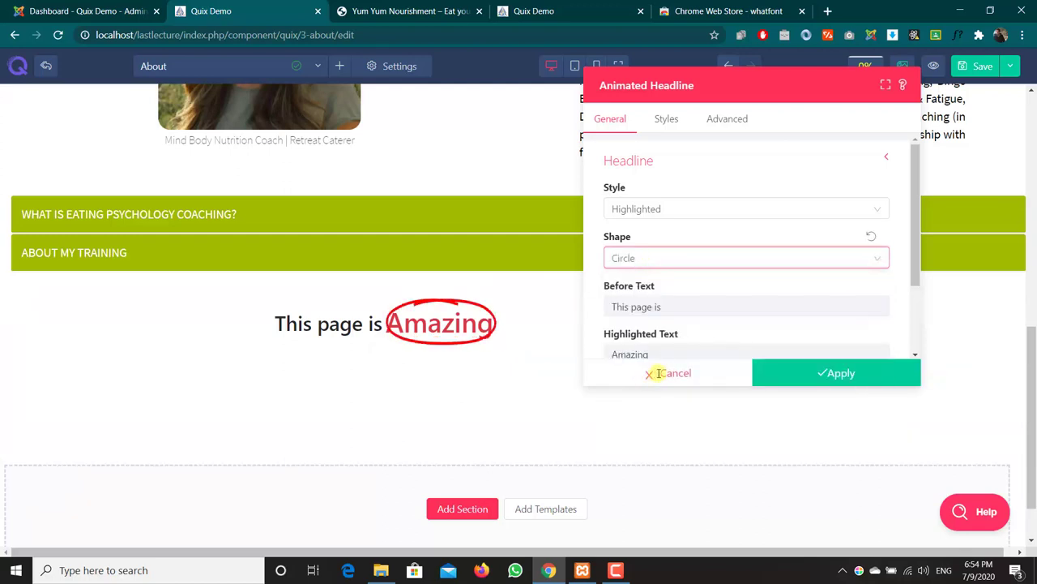
pyautogui.click(714, 375)
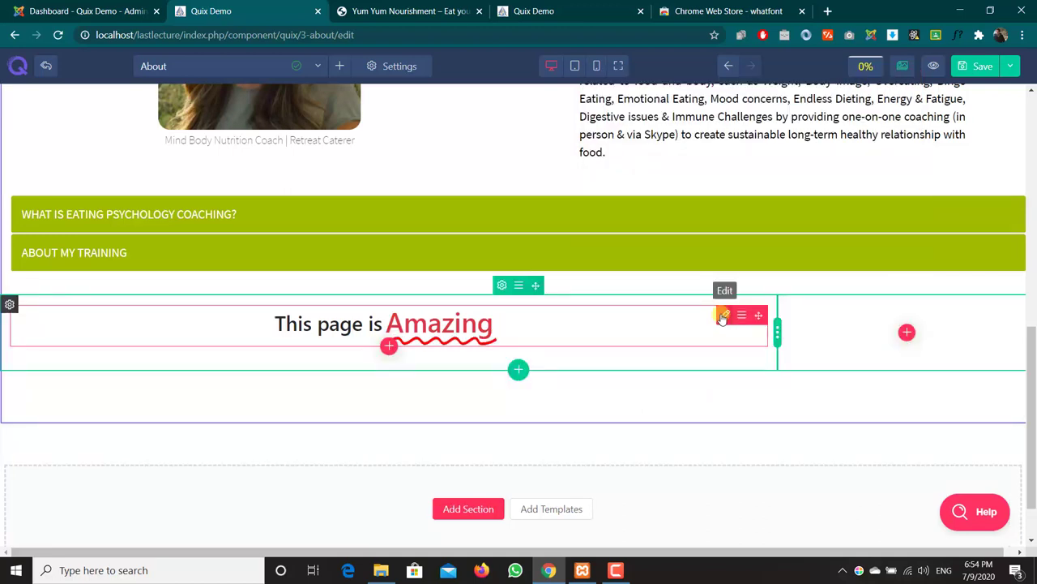
pyautogui.click(722, 317)
pyautogui.click(741, 316)
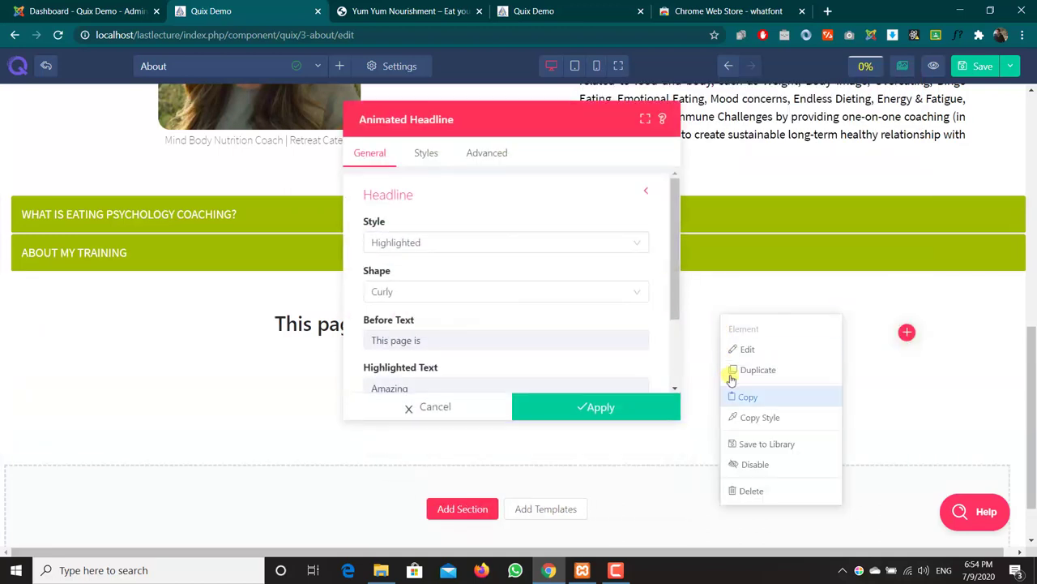
pyautogui.click(738, 489)
pyautogui.click(481, 410)
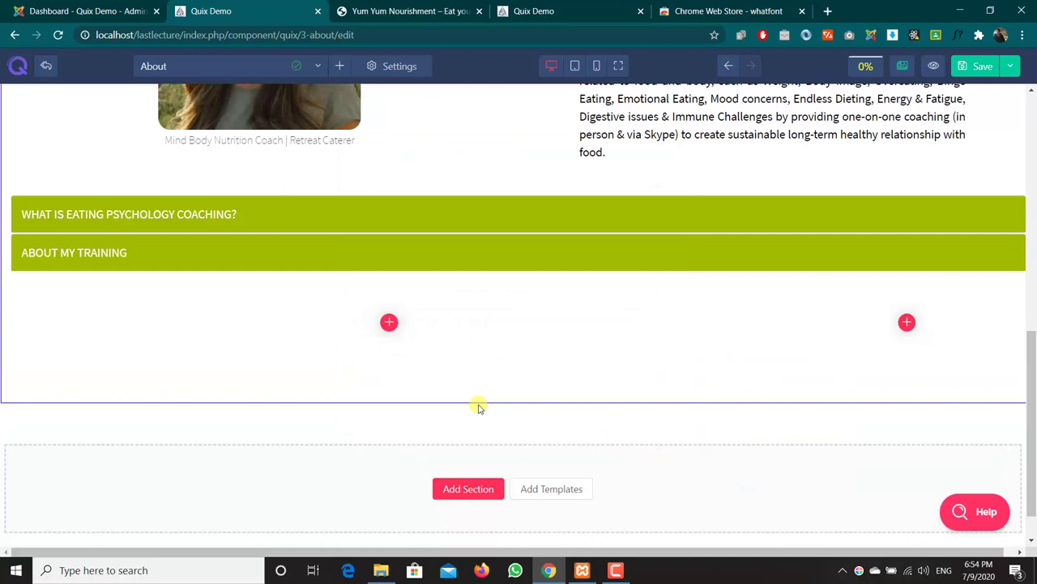
pyautogui.click(390, 322)
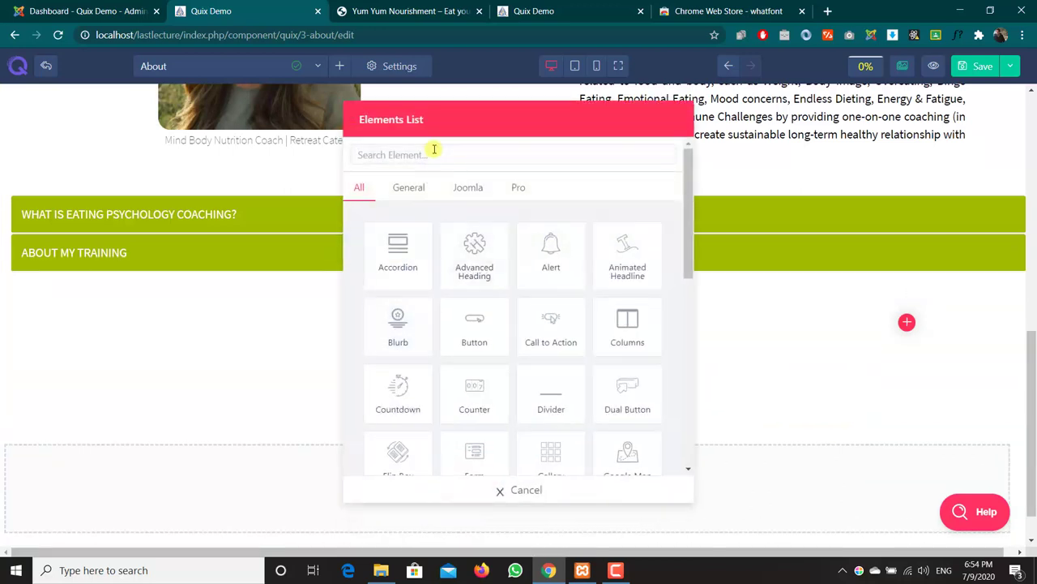
# Add a Heading element titled 'Retreat & Private Event Catering', copied from the Yum Yum site.
pyautogui.write('Headi')
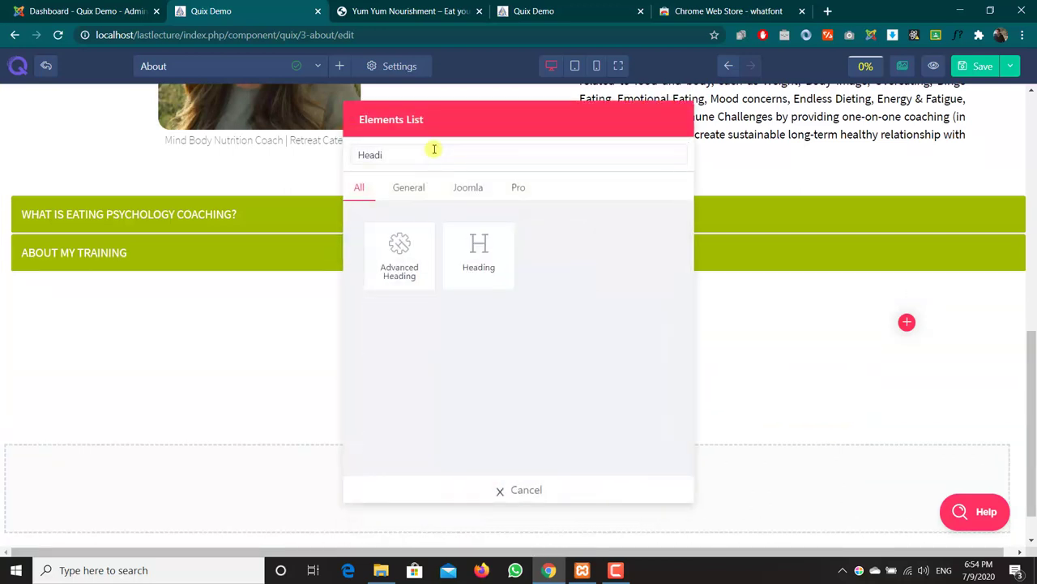
pyautogui.click(480, 258)
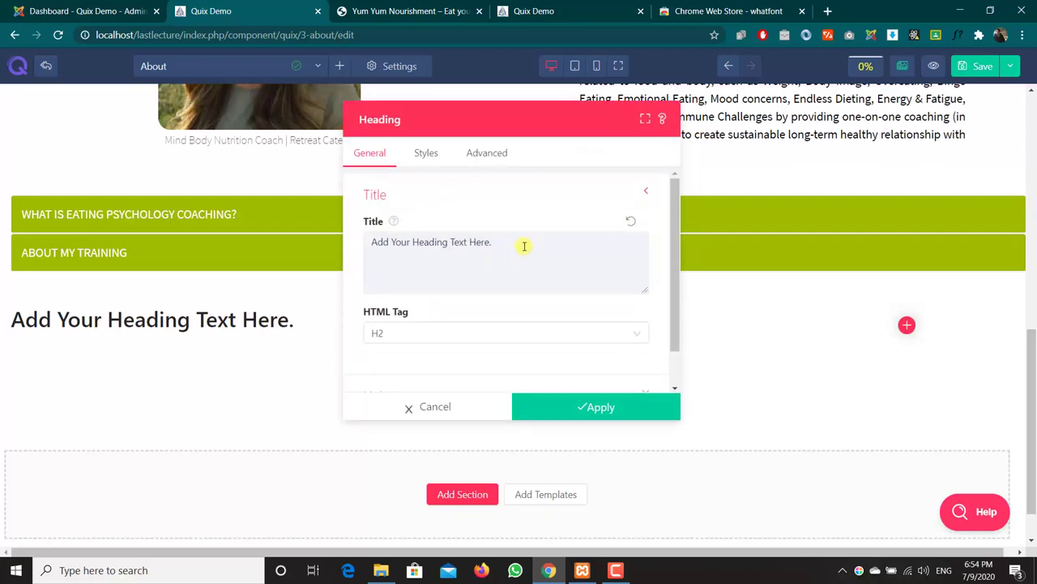
pyautogui.tripleClick(525, 246)
pyautogui.click(412, 10)
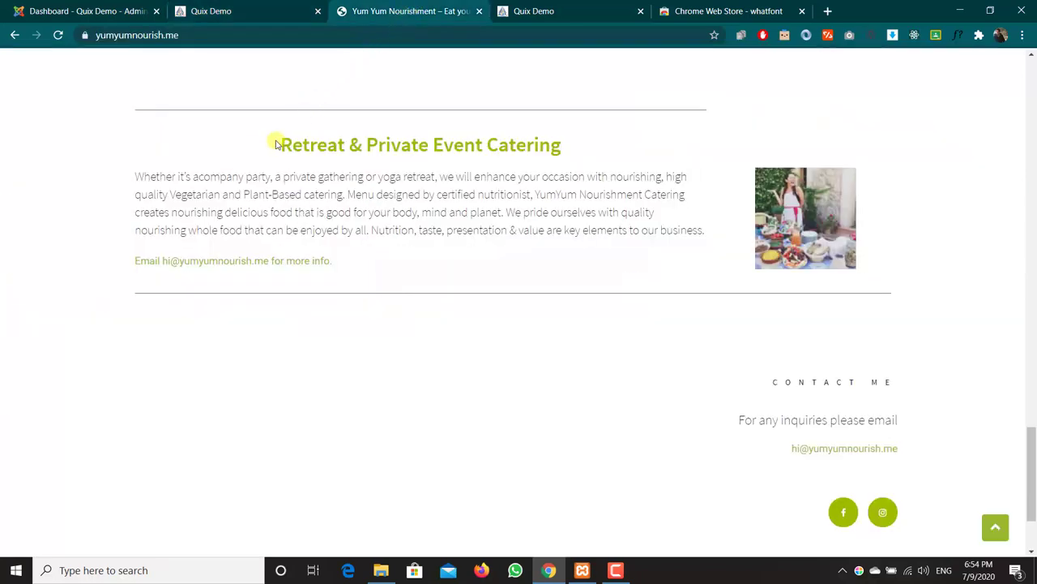
pyautogui.moveTo(277, 144); pyautogui.dragTo(624, 142)
pyautogui.hotkey('ctrl', 'c')
pyautogui.click(217, 10)
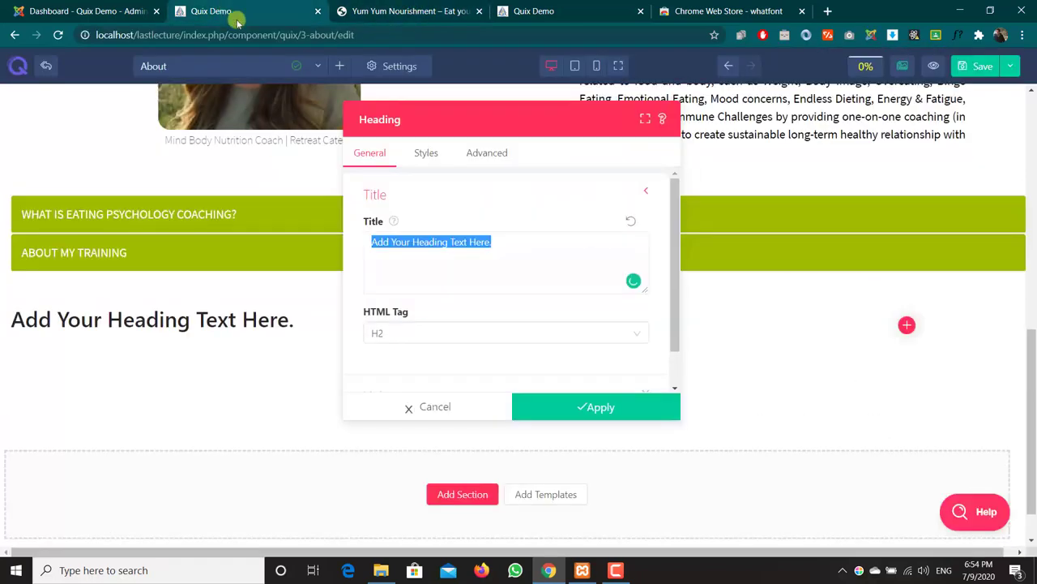
pyautogui.hotkey('ctrl', 'v')
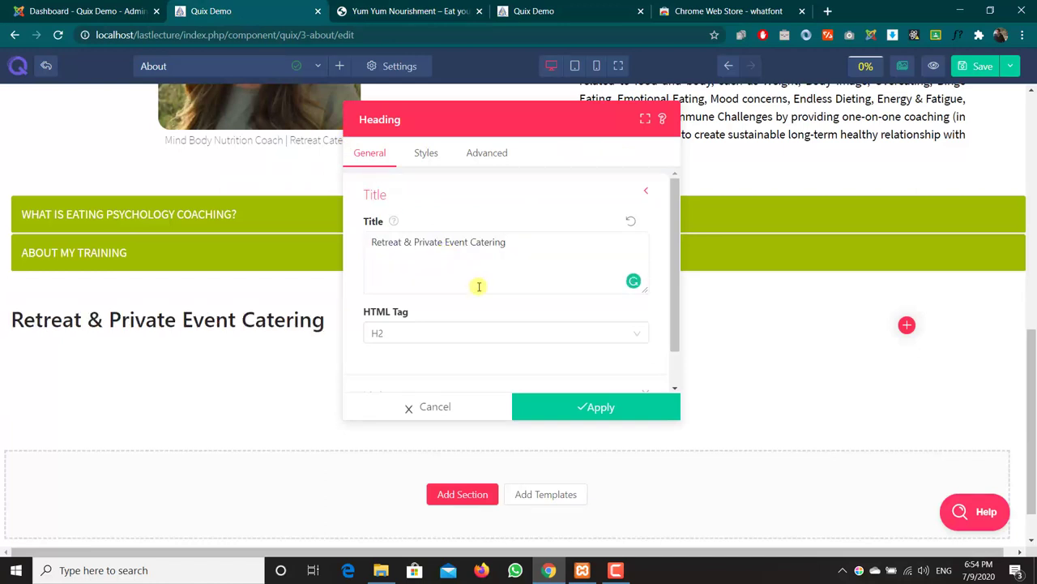
# Expand the heading's Link section and show its Styles options.
pyautogui.scroll(-2, 487, 296)
pyautogui.scroll(2, 487, 296)
pyautogui.scroll(-2, 462, 349)
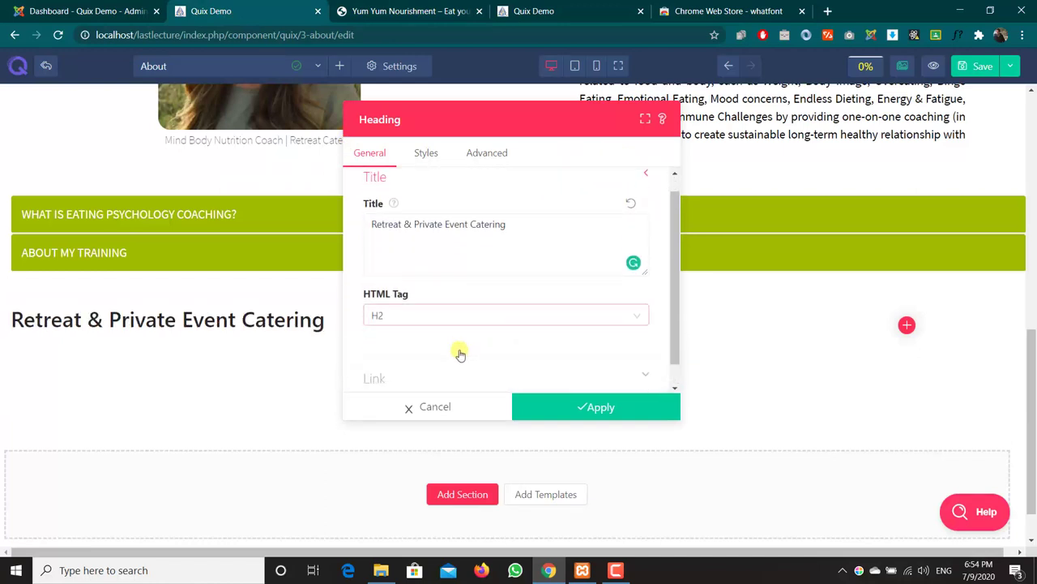
pyautogui.click(458, 355)
pyautogui.click(424, 162)
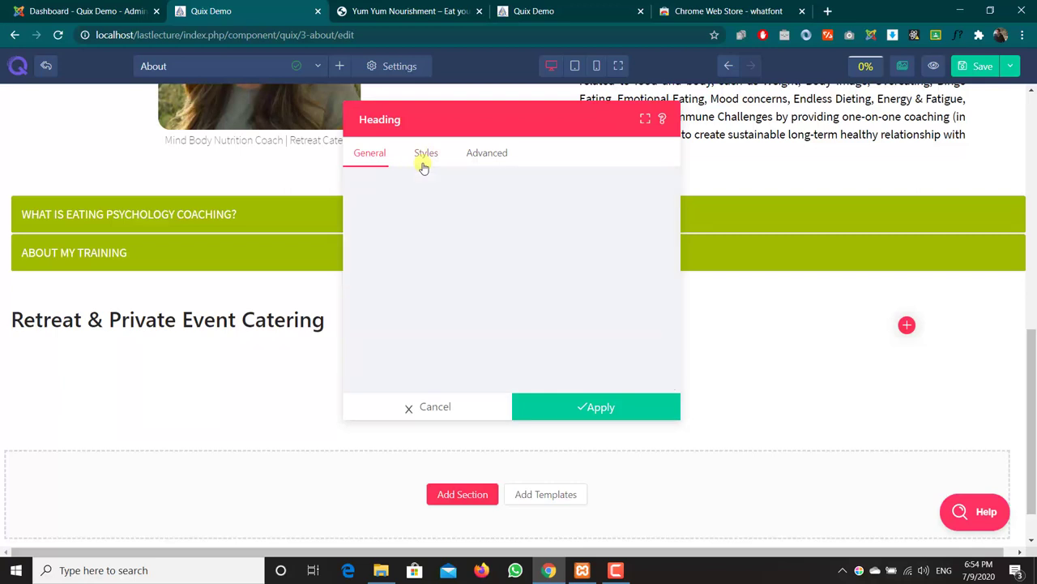
# Centre the catering heading, colour it yellow-green, and set its font to Source Sans Pro.
pyautogui.click(413, 241)
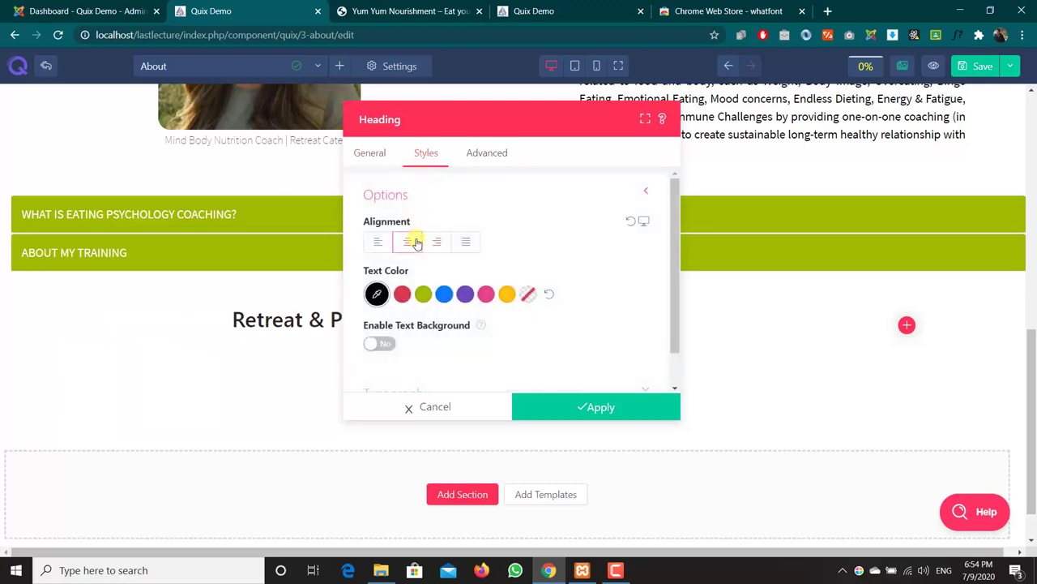
pyautogui.click(423, 295)
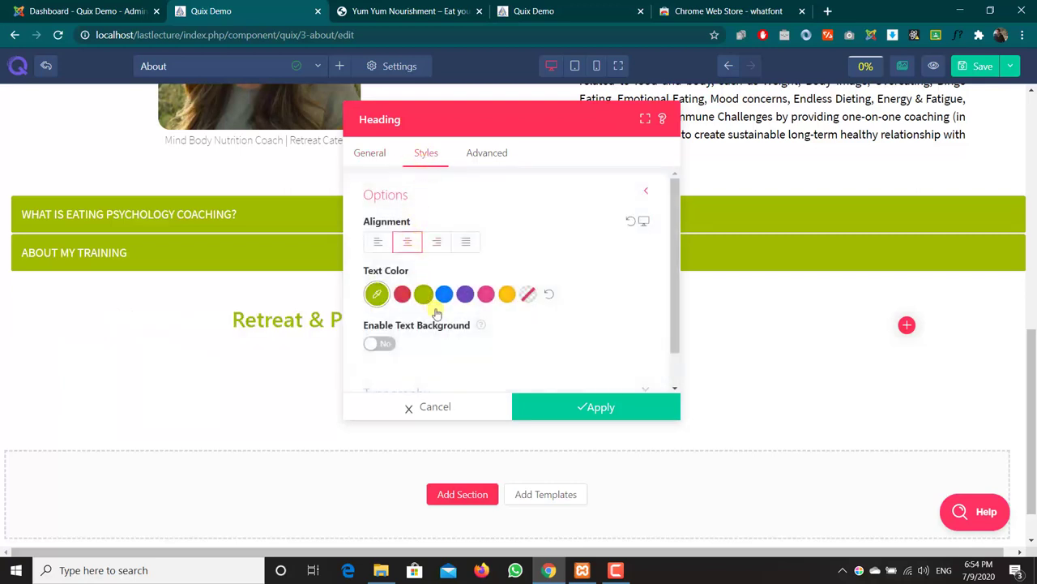
pyautogui.scroll(-1, 453, 325)
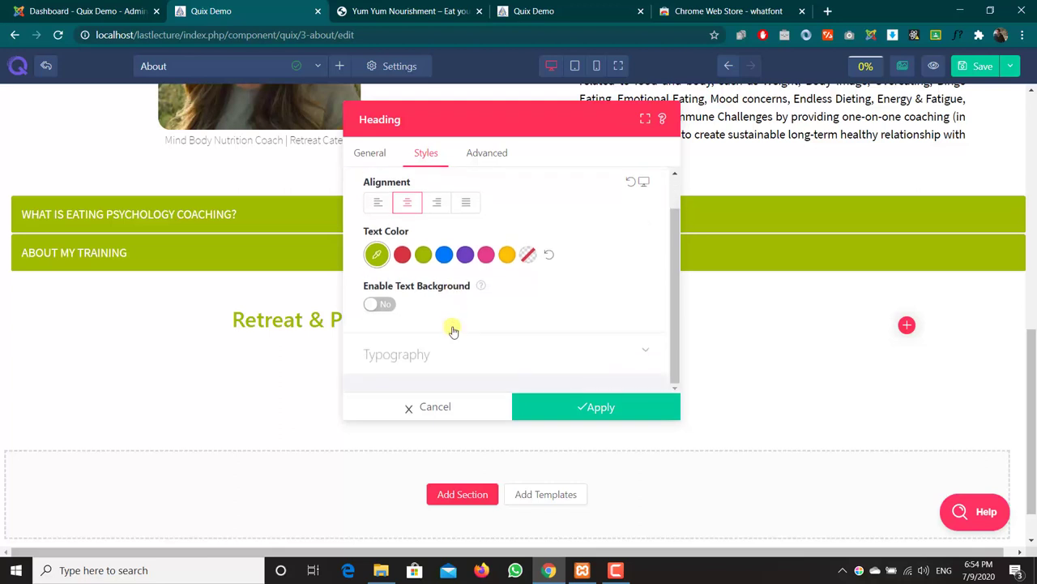
pyautogui.click(453, 350)
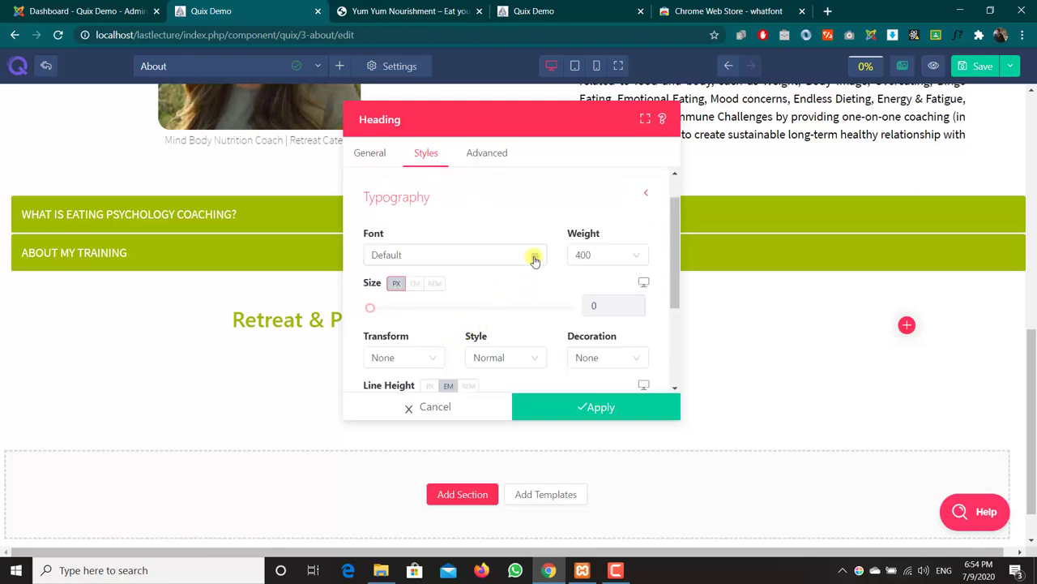
pyautogui.click(533, 258)
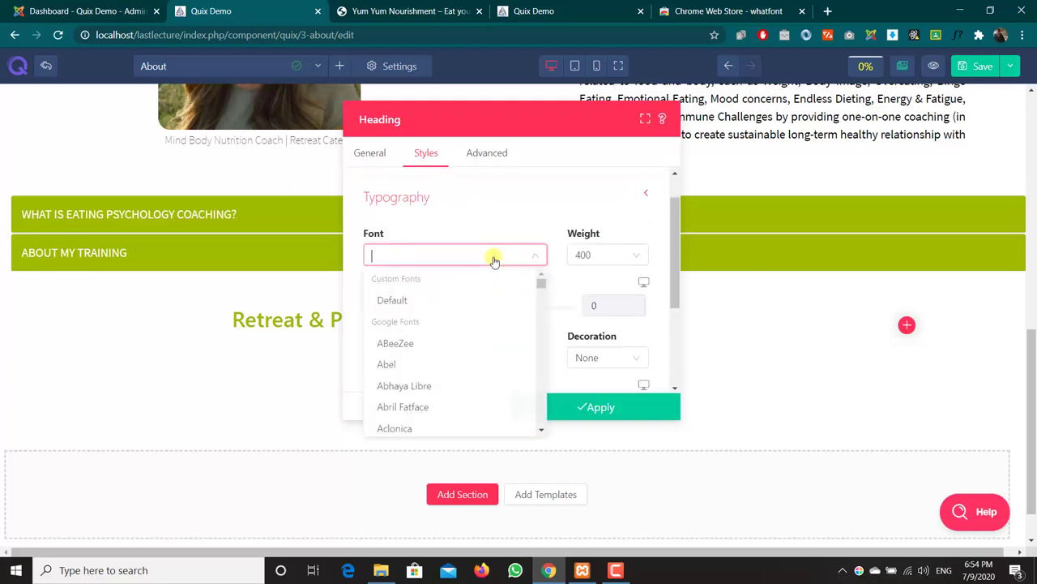
pyautogui.write('Source S')
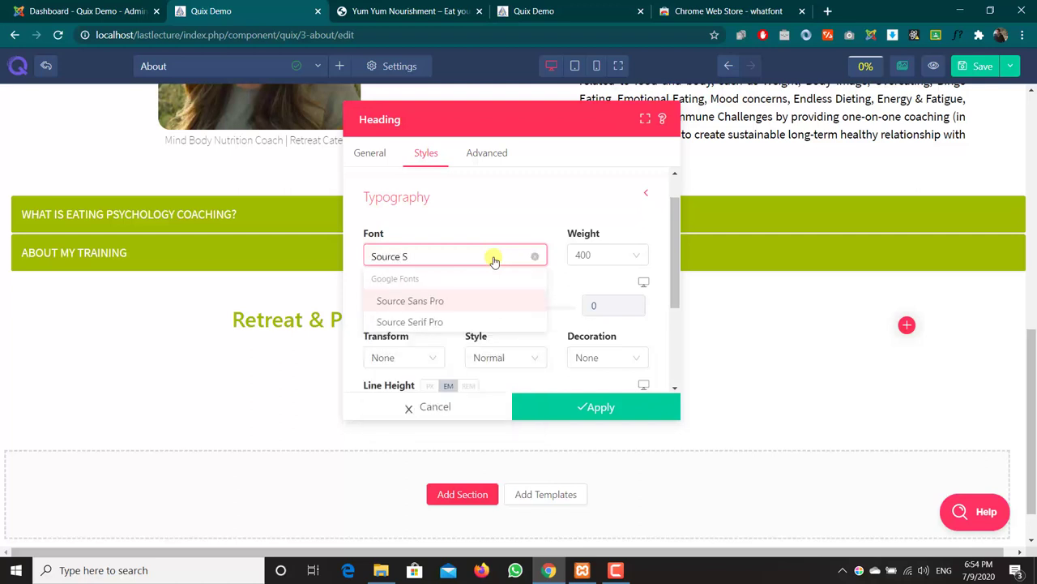
pyautogui.press('Return')
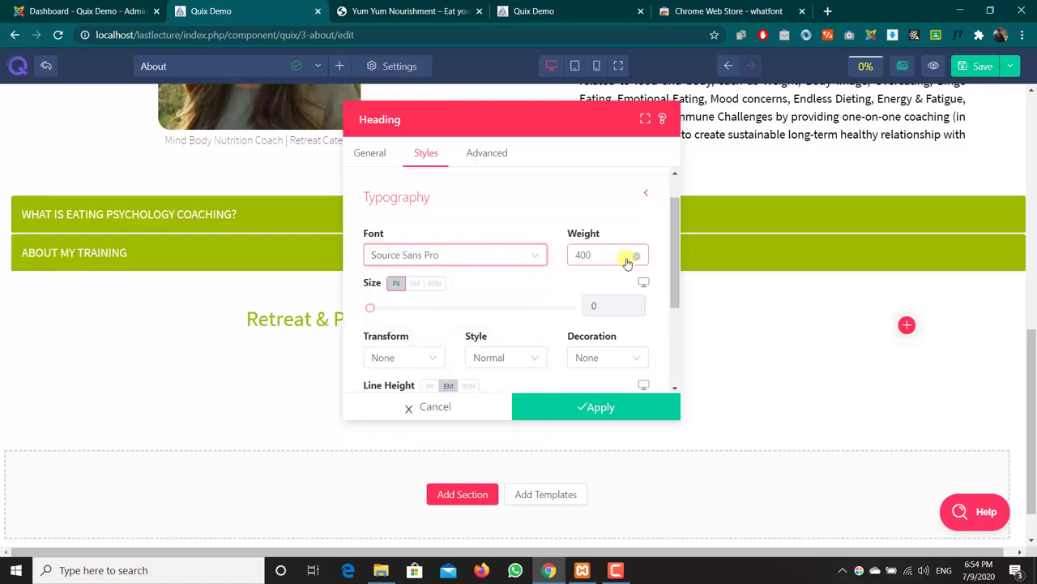
# Set the heading's font weight to 600 and apply the style changes.
pyautogui.click(628, 259)
pyautogui.click(592, 255)
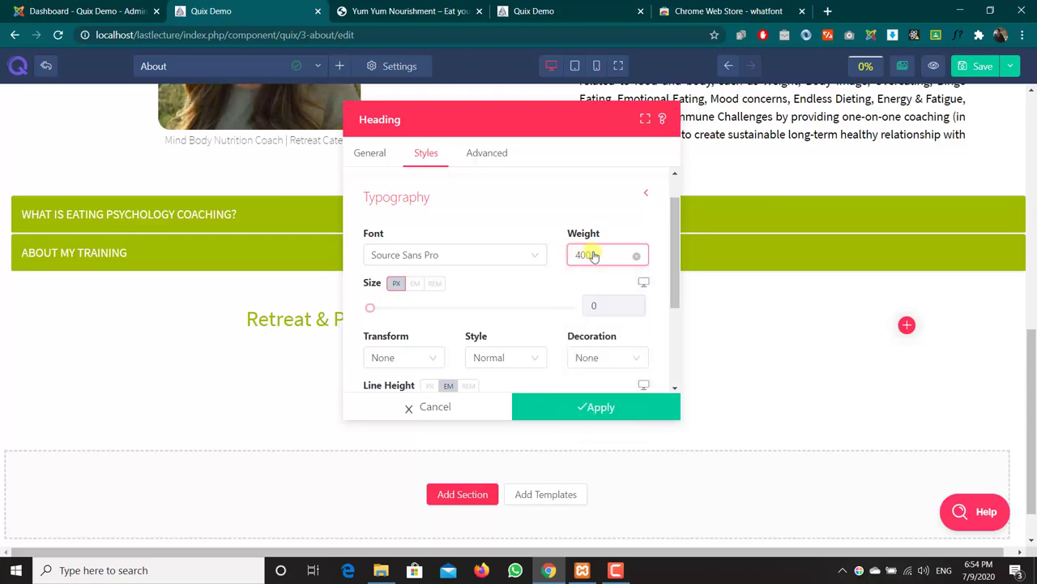
pyautogui.click(594, 255)
pyautogui.click(509, 220)
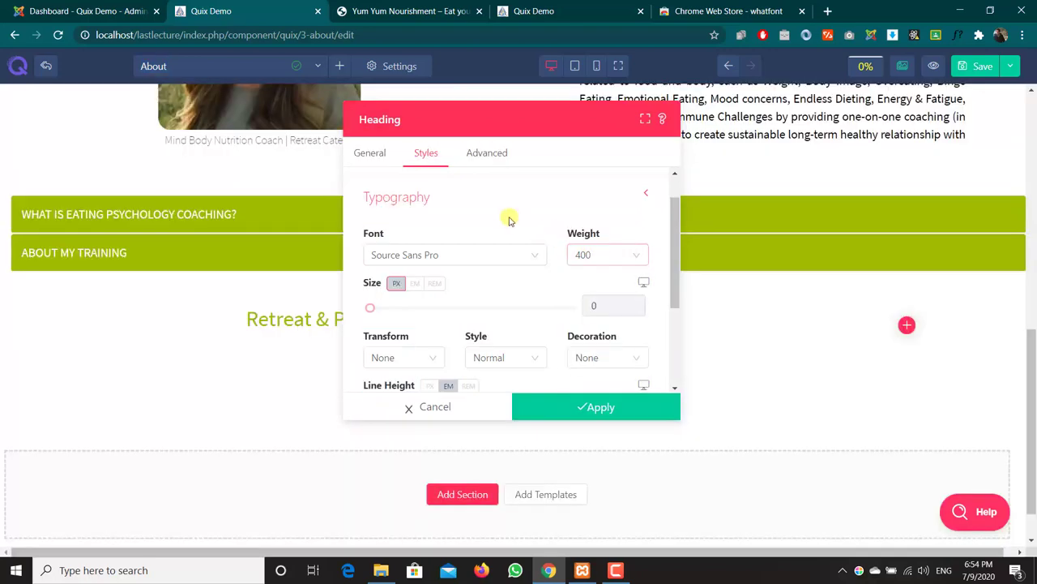
pyautogui.click(592, 261)
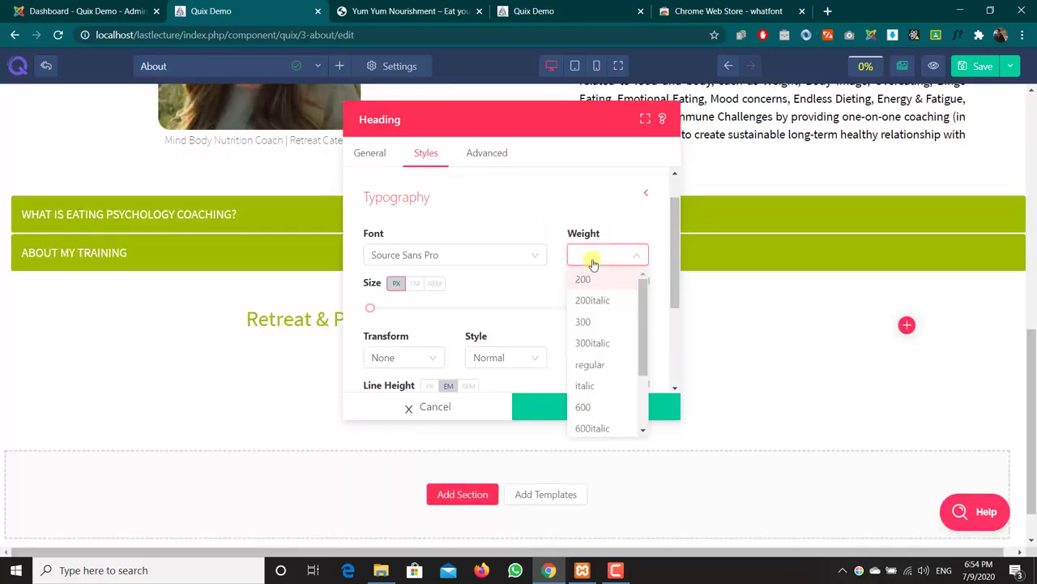
pyautogui.click(586, 407)
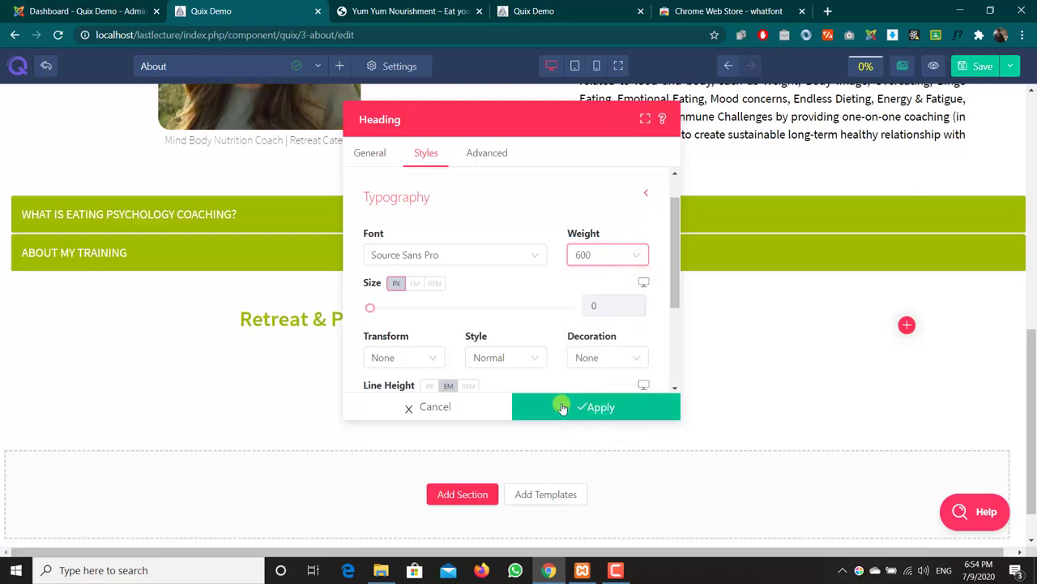
pyautogui.click(562, 407)
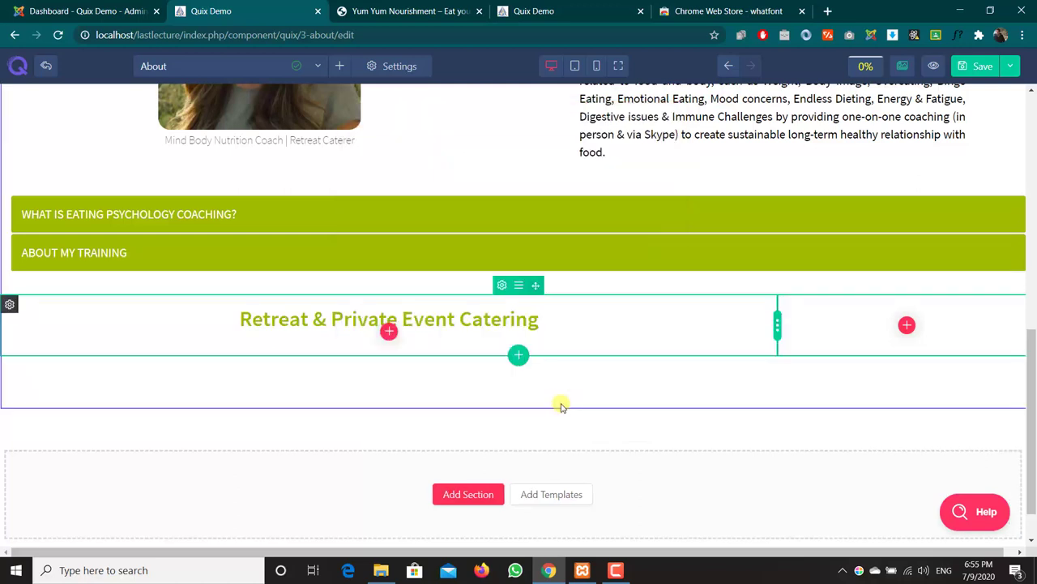
pyautogui.click(389, 334)
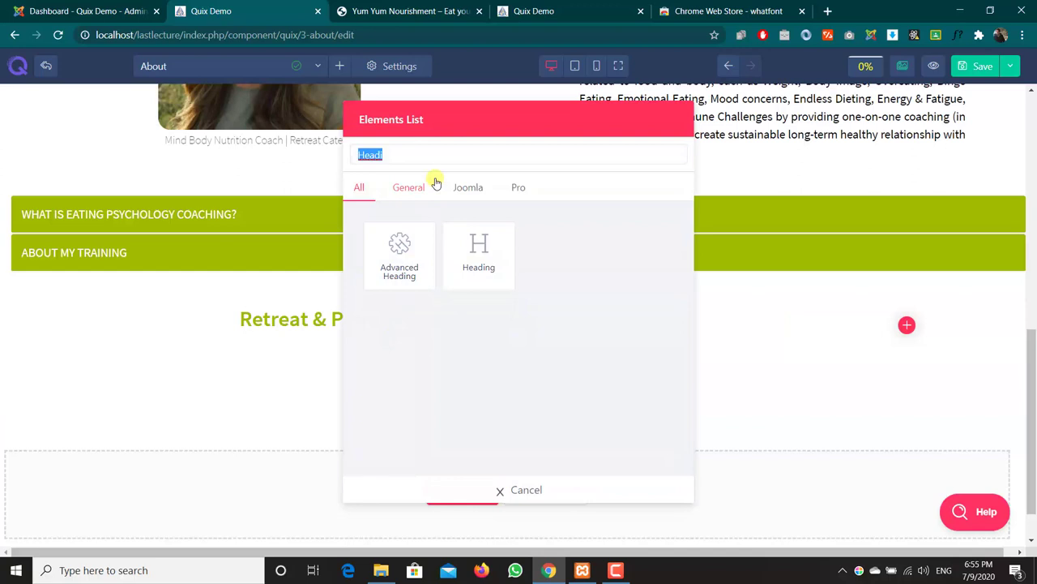
# Add a Text element under the heading holding the catering paragraph and email line from the Yum Yum site.
pyautogui.write('text')
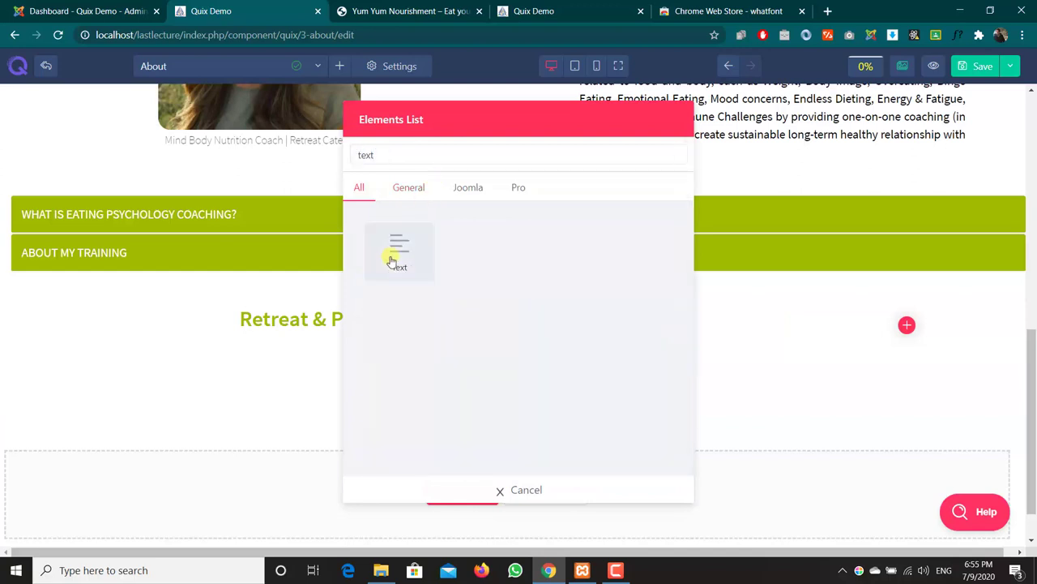
pyautogui.click(391, 260)
pyautogui.moveTo(600, 307); pyautogui.dragTo(262, 260)
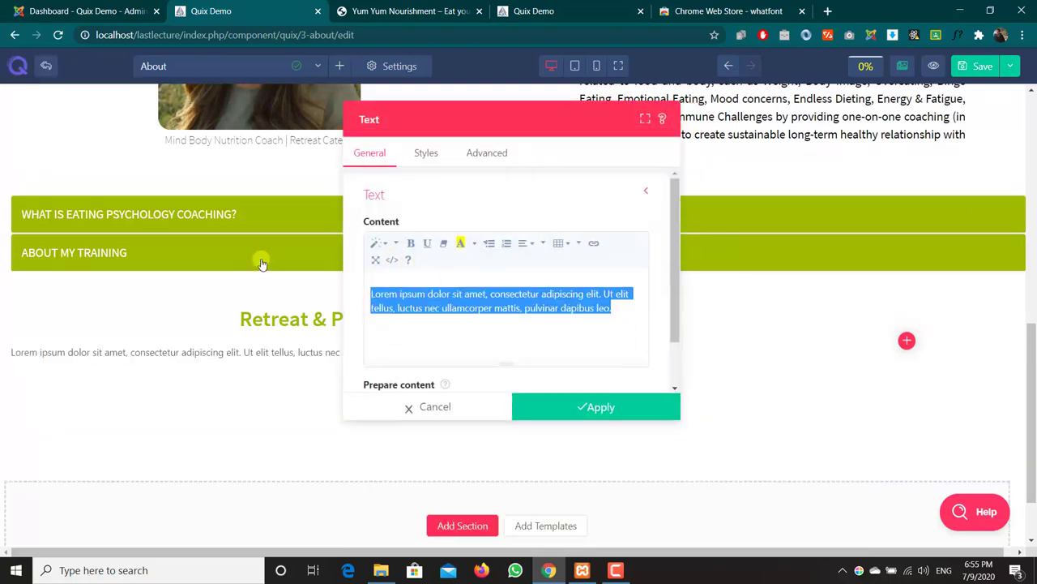
pyautogui.click(365, 11)
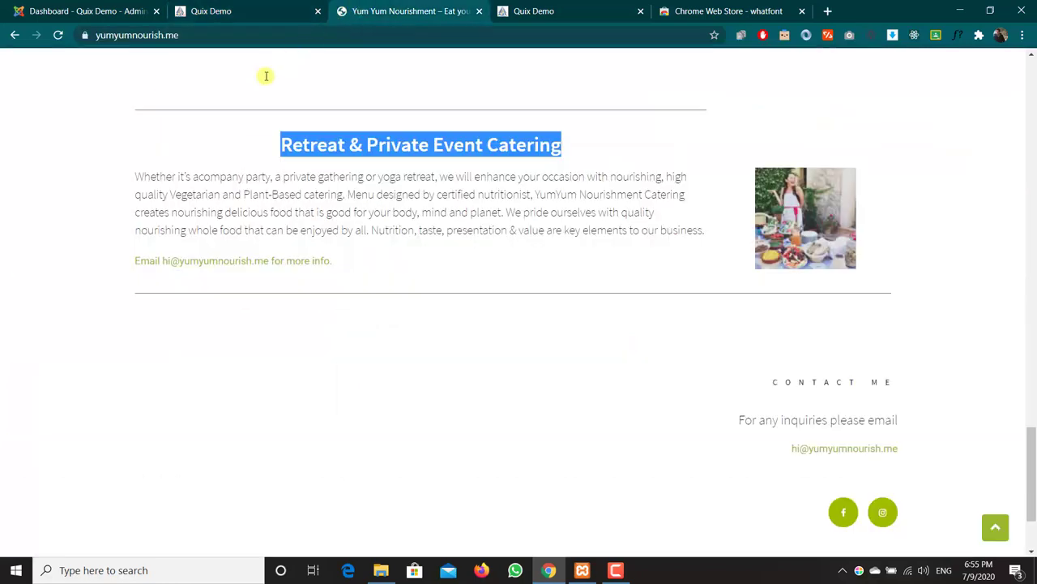
pyautogui.moveTo(136, 175); pyautogui.dragTo(412, 257)
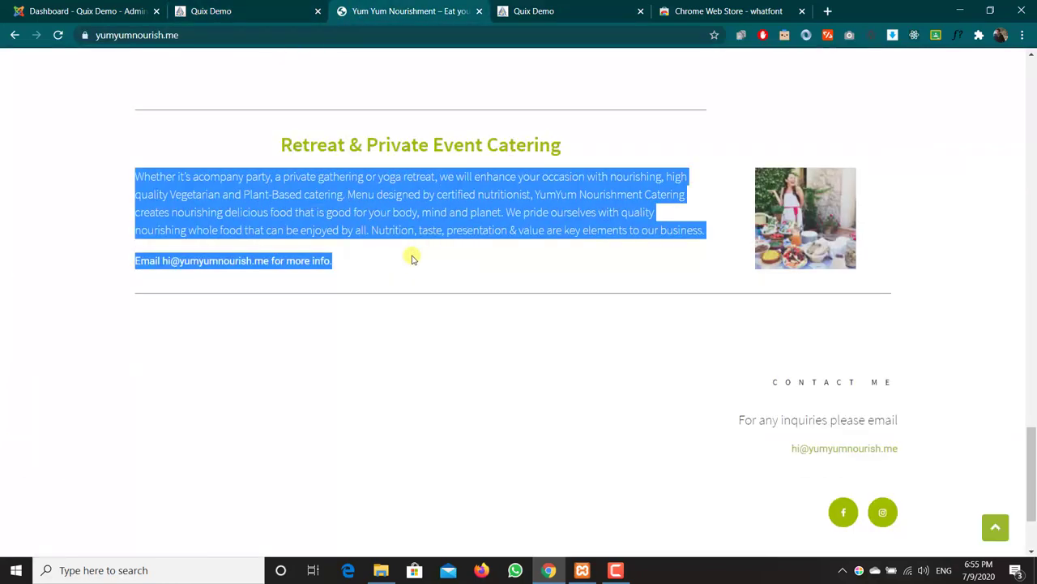
pyautogui.click(289, 16)
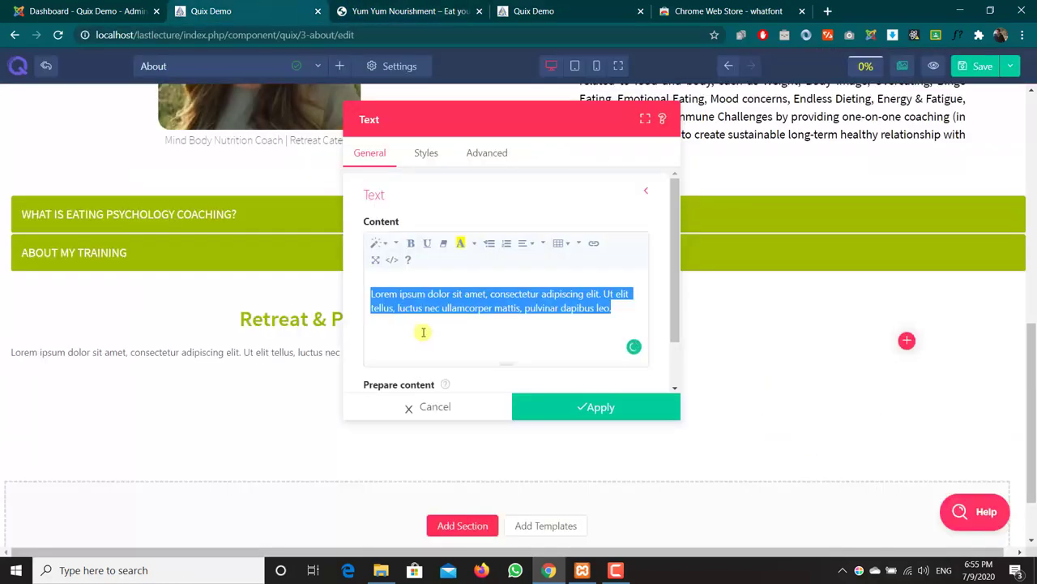
pyautogui.hotkey('ctrl', 'v')
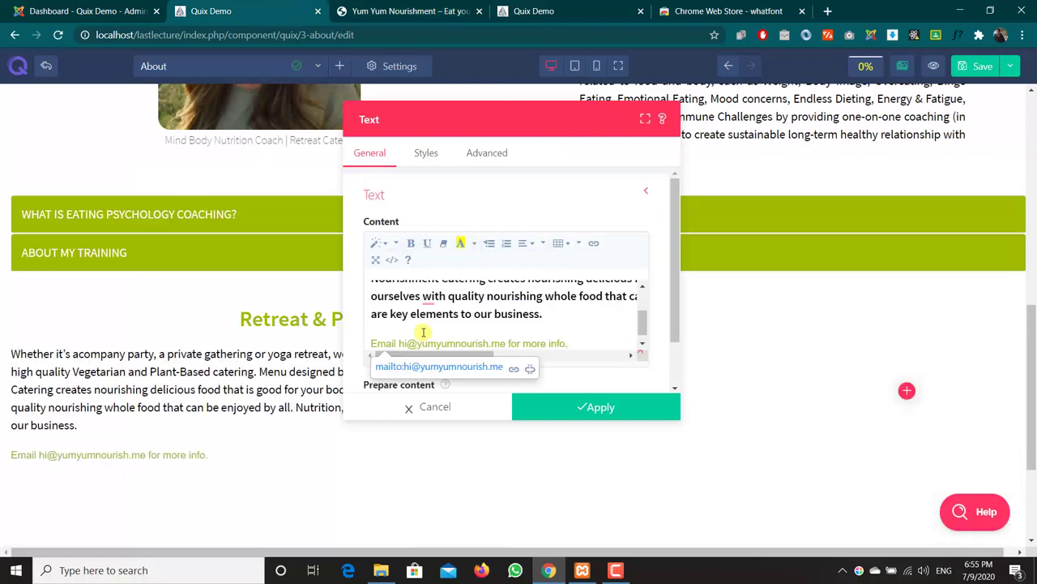
# Justify all of the catering text in the block.
pyautogui.hotkey('ctrl', 'a')
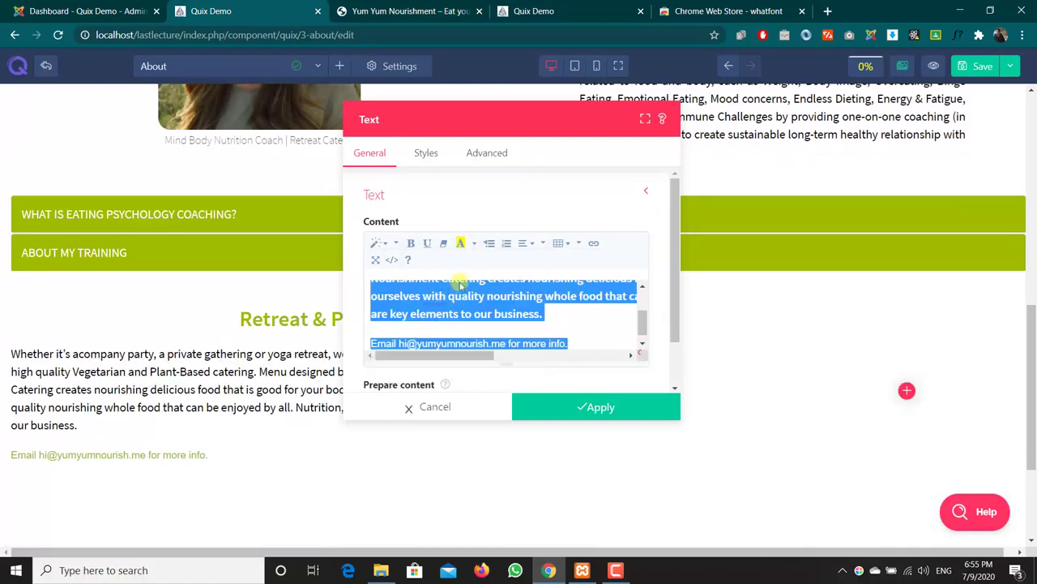
pyautogui.click(488, 245)
pyautogui.click(489, 247)
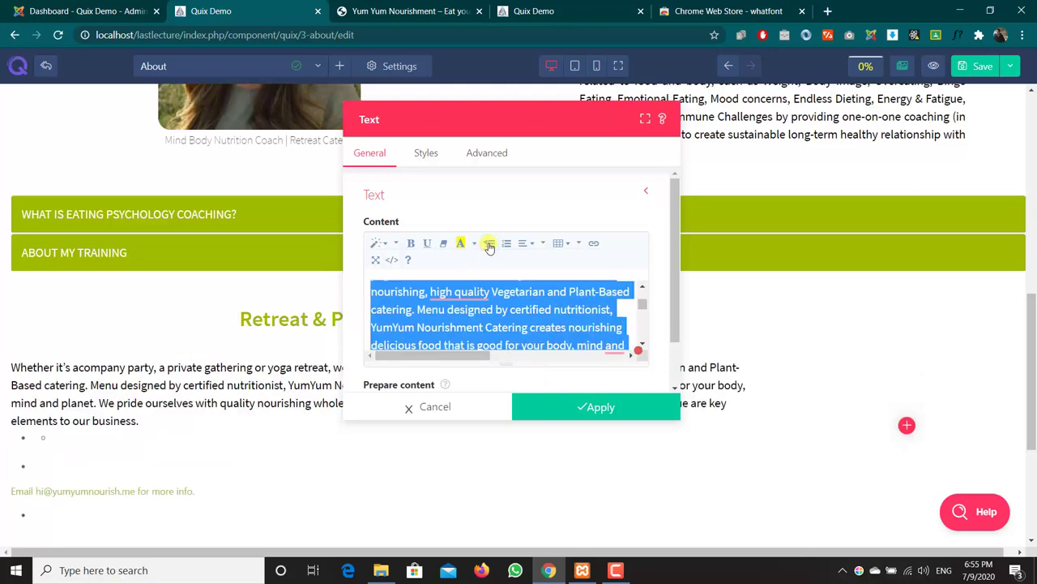
pyautogui.hotkey('ctrl', 'z')
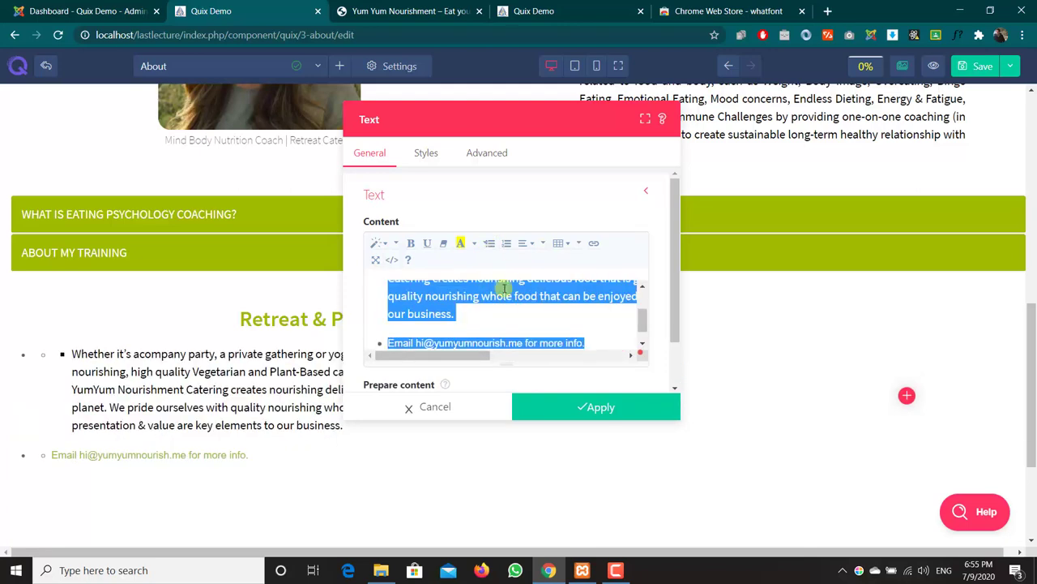
pyautogui.hotkey('ctrl', 'z')
pyautogui.hotkey('ctrl', 'y')
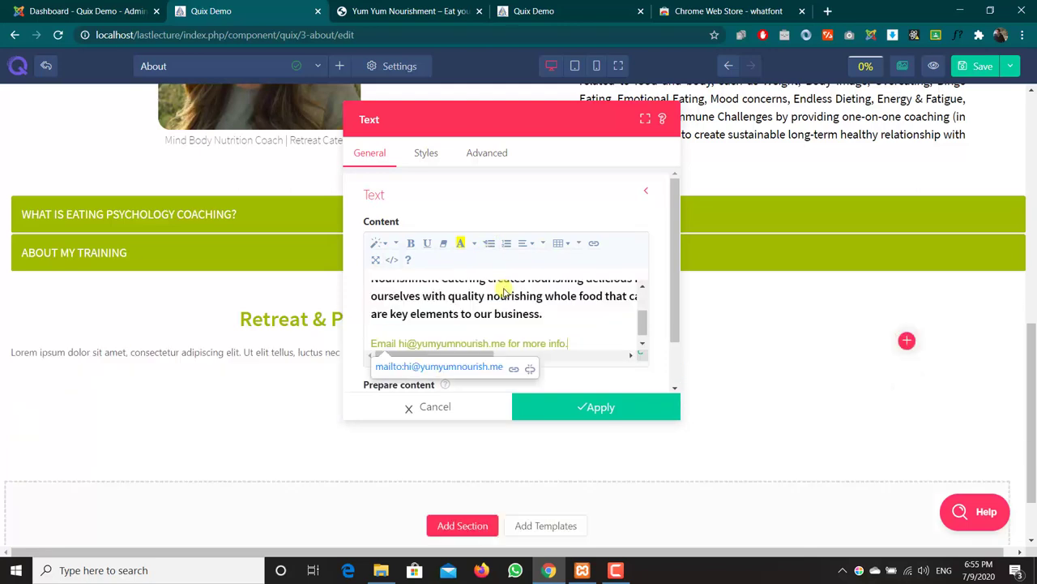
pyautogui.hotkey('ctrl', 'a')
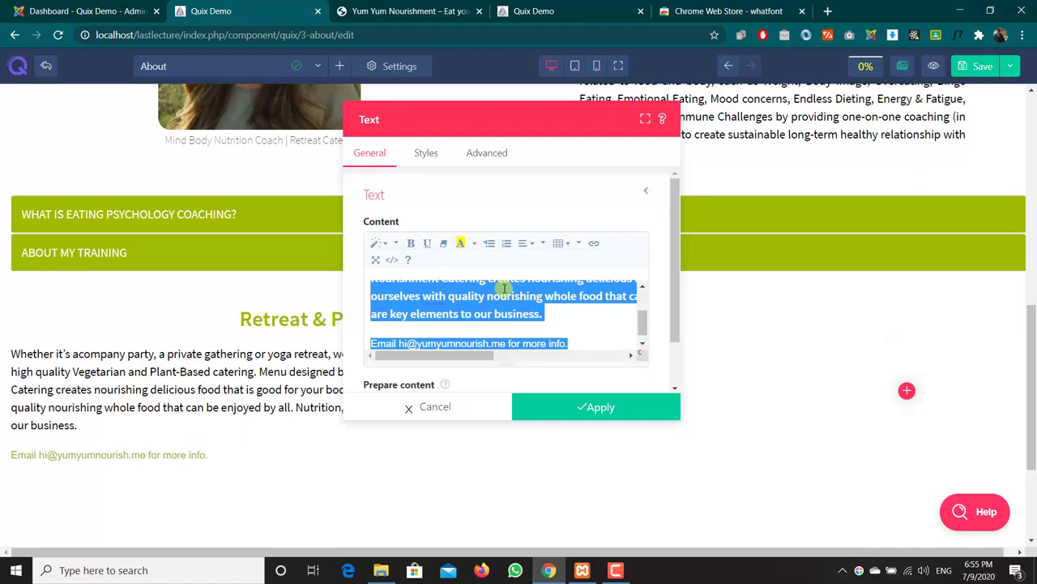
pyautogui.click(528, 249)
pyautogui.click(574, 269)
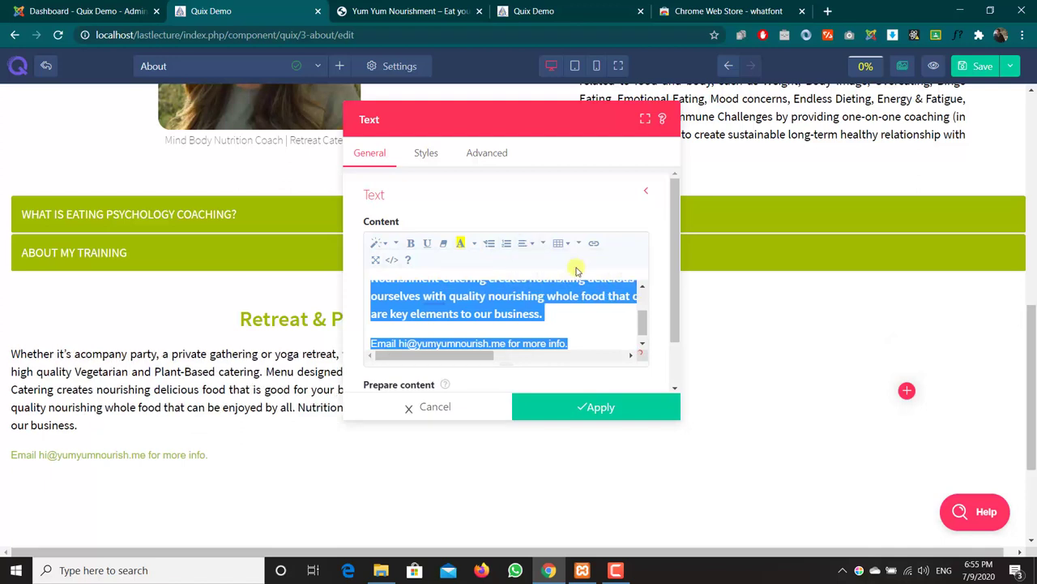
pyautogui.click(430, 158)
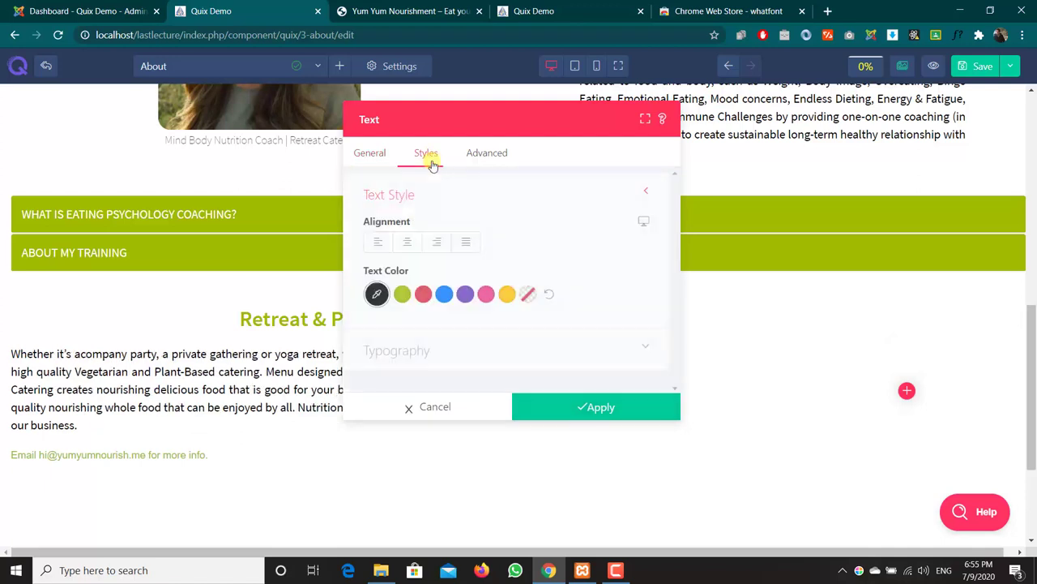
# Set the catering paragraph's typography to Source Sans Pro at weight 200 and apply it.
pyautogui.click(478, 350)
pyautogui.scroll(-1, 479, 347)
pyautogui.scroll(1, 479, 342)
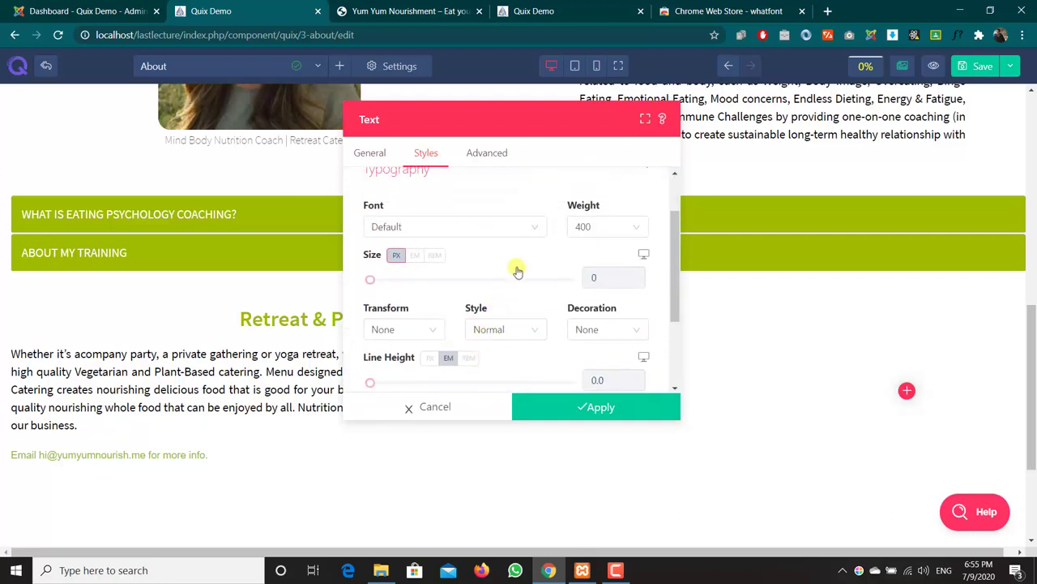
pyautogui.click(486, 228)
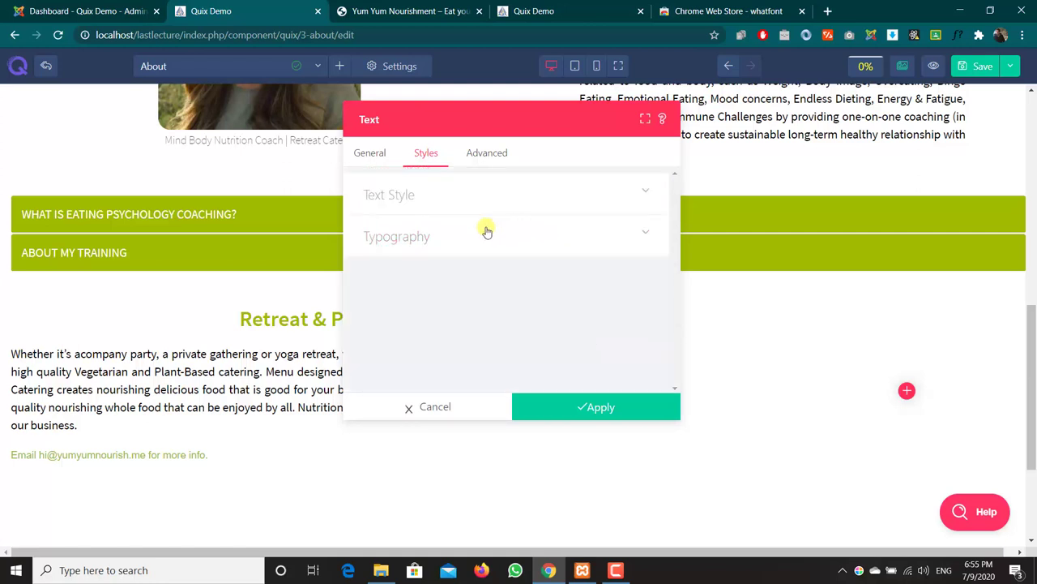
pyautogui.click(442, 296)
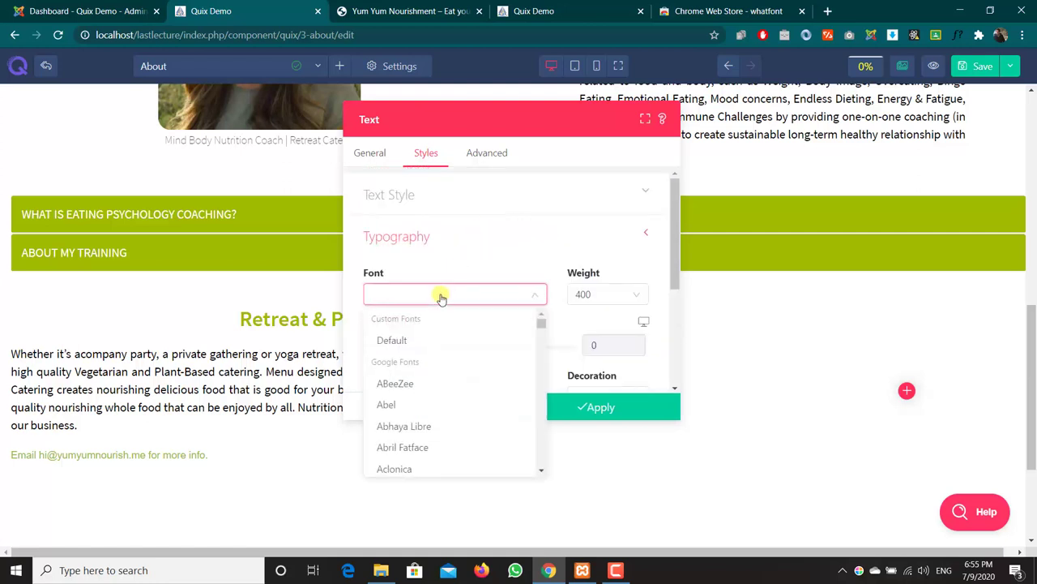
pyautogui.write('Source S')
pyautogui.press('Return')
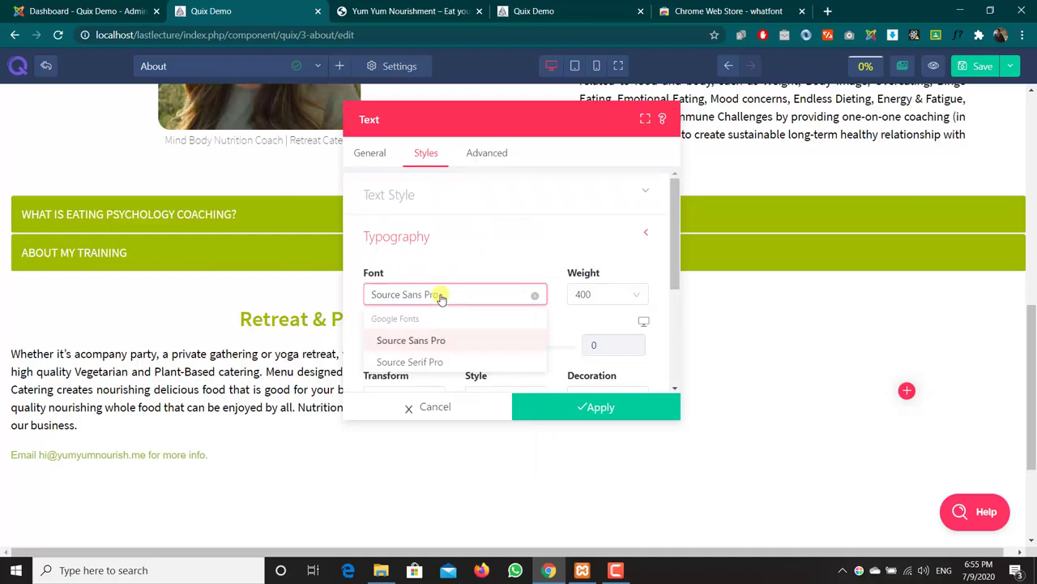
pyautogui.click(622, 296)
pyautogui.click(616, 324)
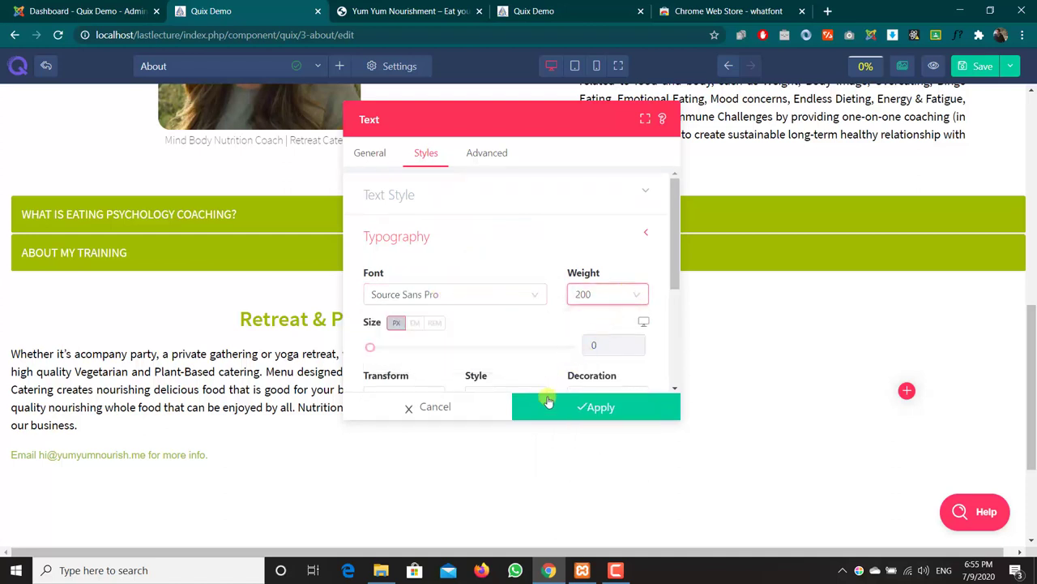
pyautogui.click(540, 406)
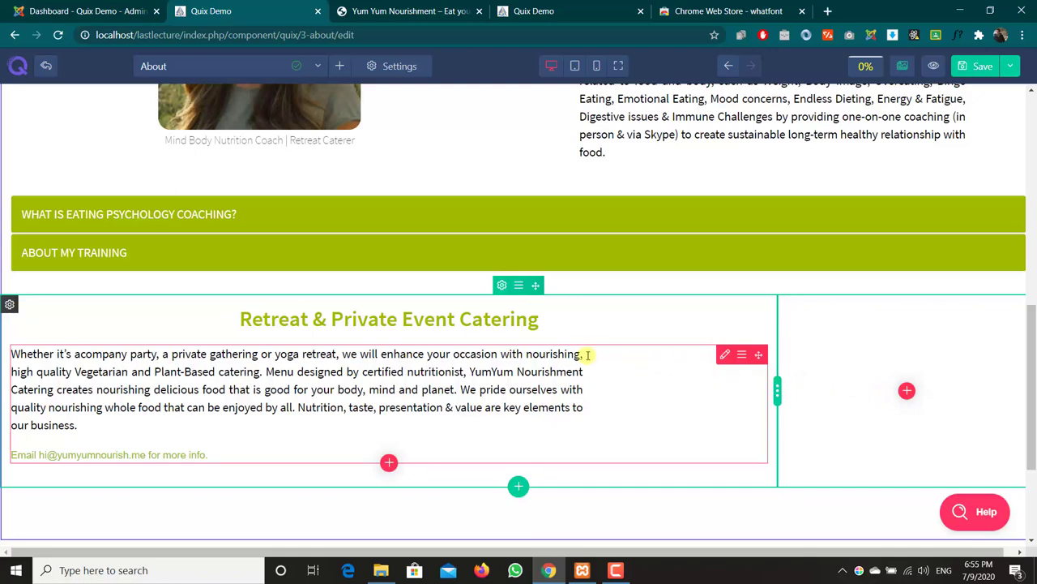
# Clear the catering paragraph's old formatting and justify its text.
pyautogui.click(724, 357)
pyautogui.moveTo(456, 354); pyautogui.dragTo(610, 364)
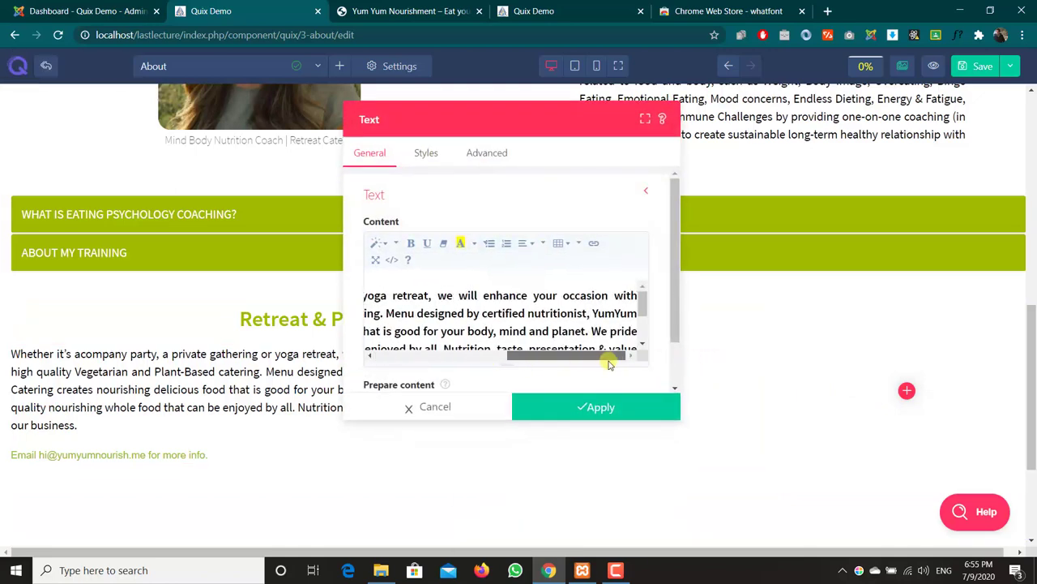
pyautogui.click(541, 328)
pyautogui.hotkey('ctrl', 'a')
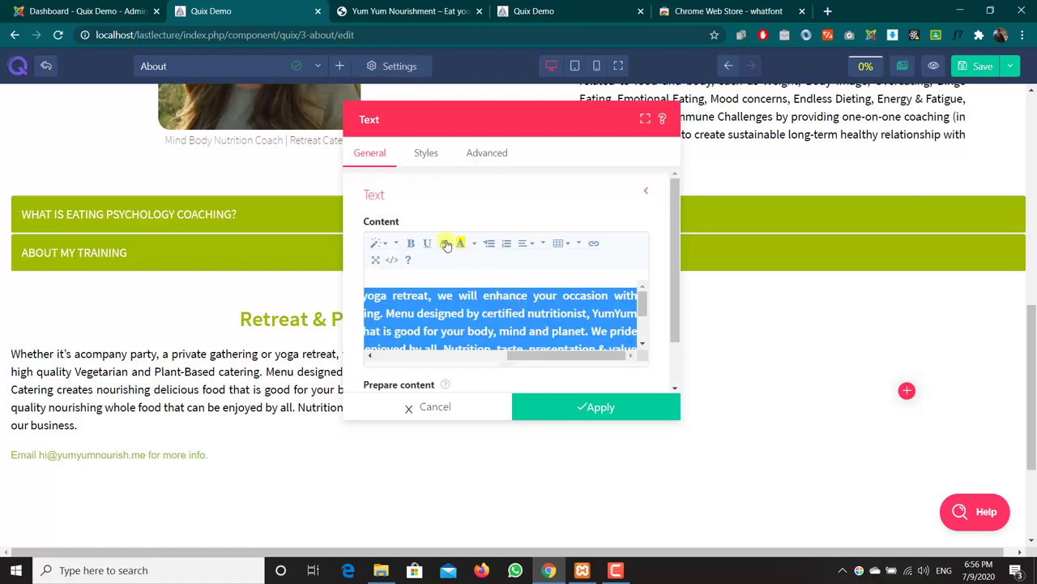
pyautogui.click(445, 243)
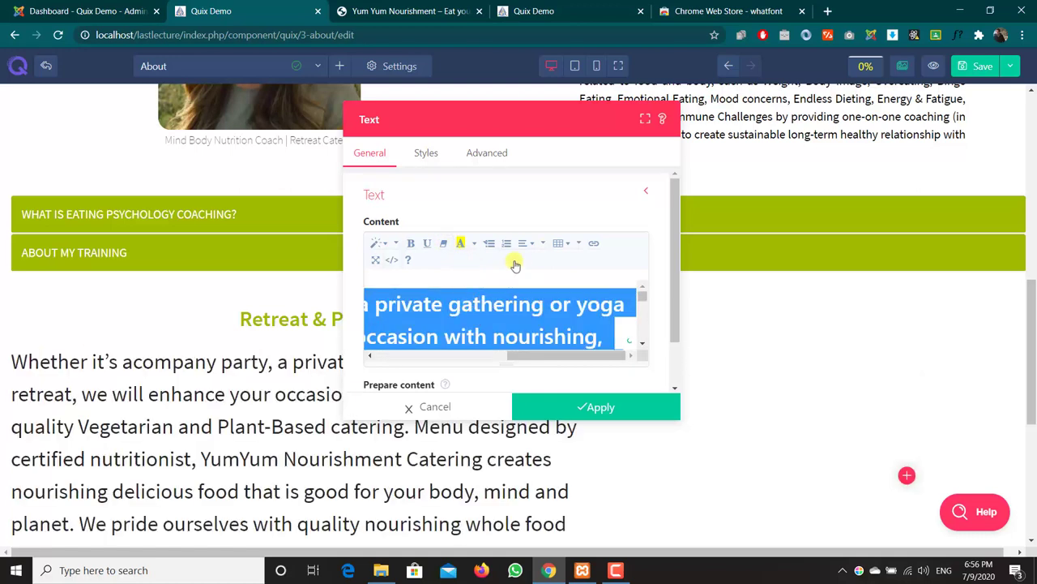
pyautogui.click(526, 246)
pyautogui.click(575, 266)
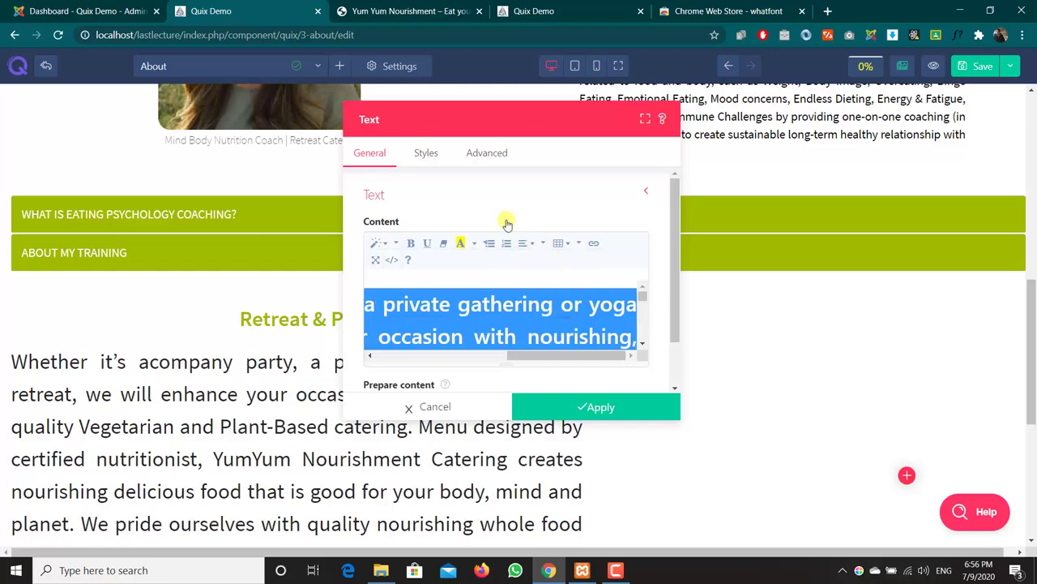
# Set the paragraph's typography size to 17 px and apply it.
pyautogui.click(424, 154)
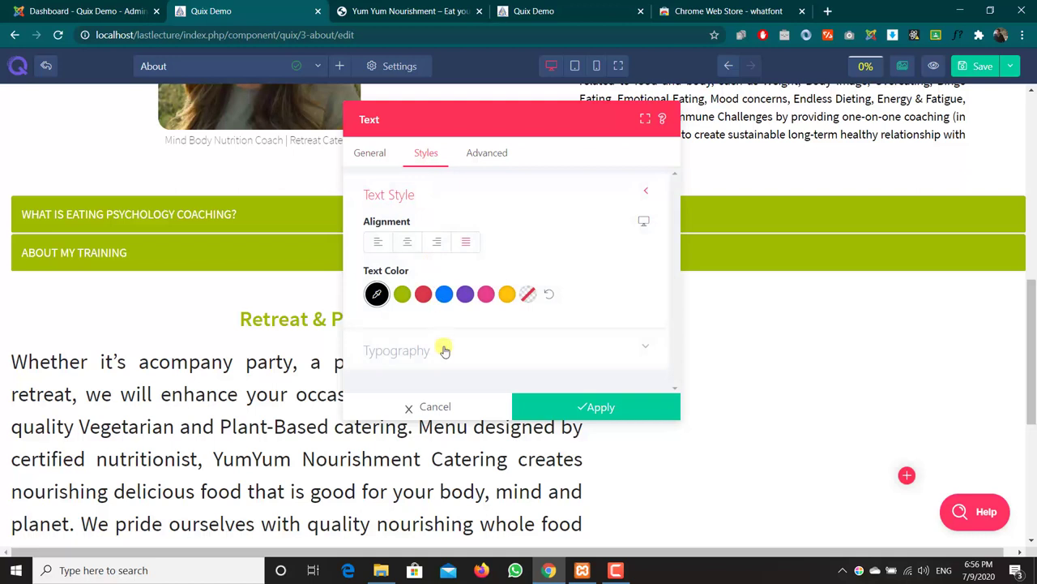
pyautogui.click(442, 349)
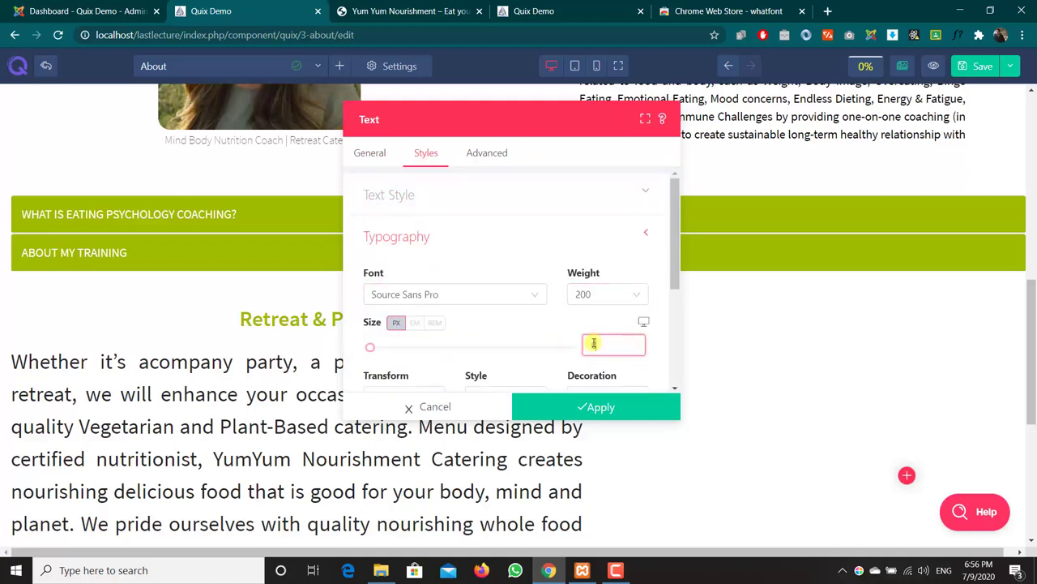
pyautogui.write('17')
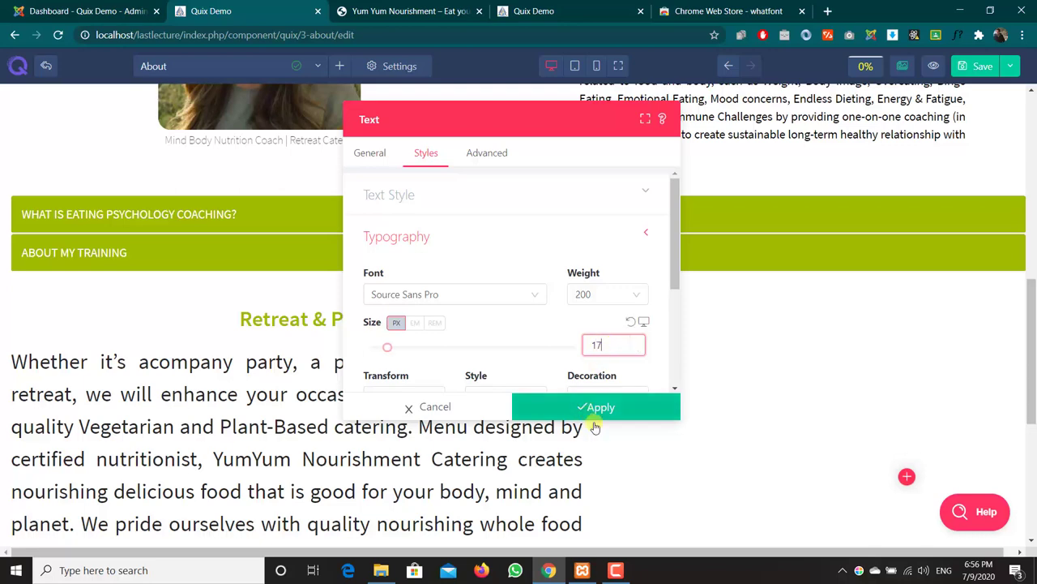
pyautogui.click(559, 409)
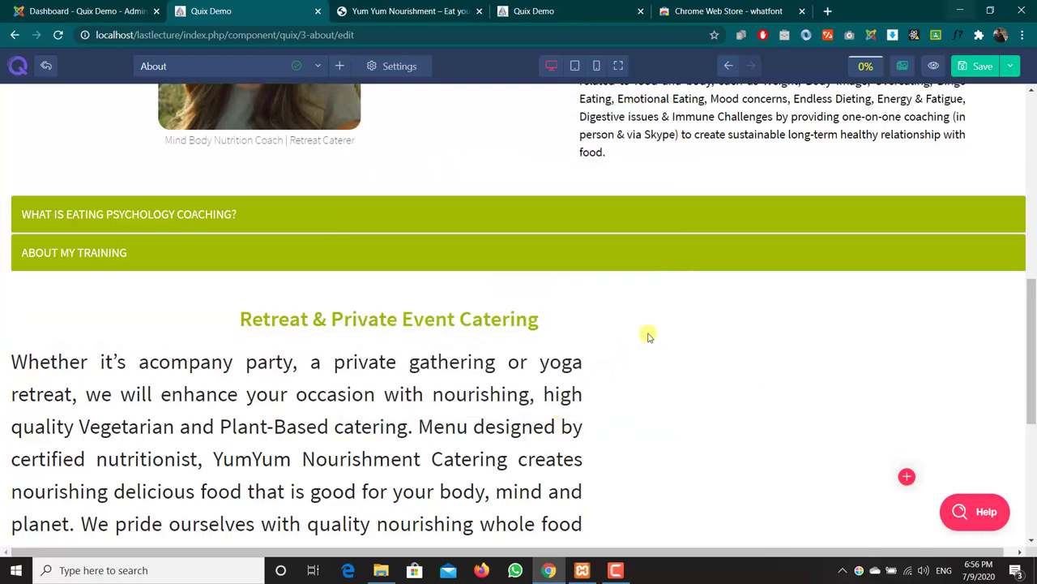
# Save the About page and check it on the live front-end before returning to the builder.
pyautogui.click(962, 71)
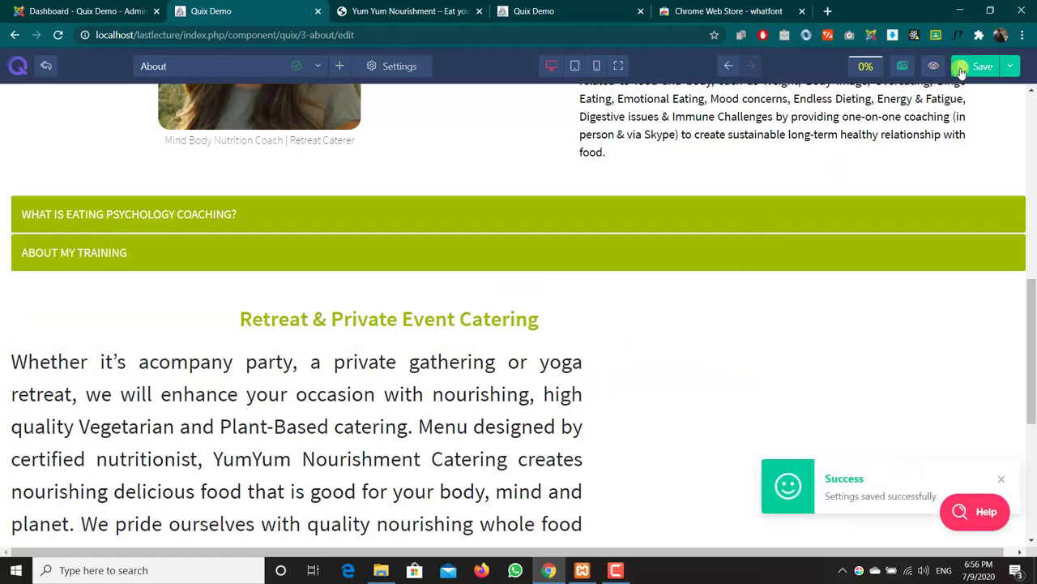
pyautogui.click(437, 10)
pyautogui.click(538, 10)
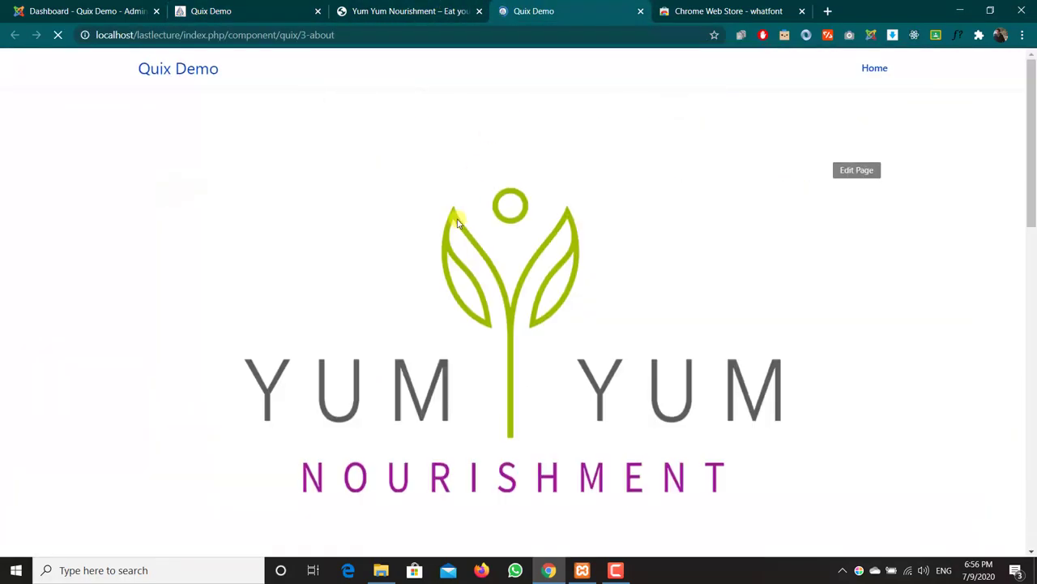
pyautogui.scroll(-10, 457, 217)
pyautogui.scroll(2, 456, 219)
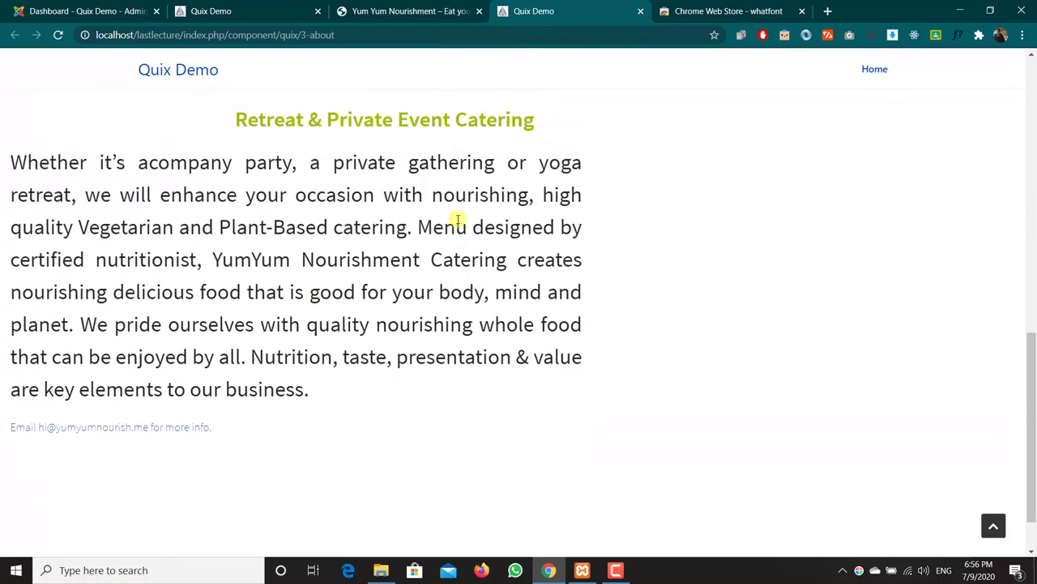
pyautogui.scroll(3, 502, 299)
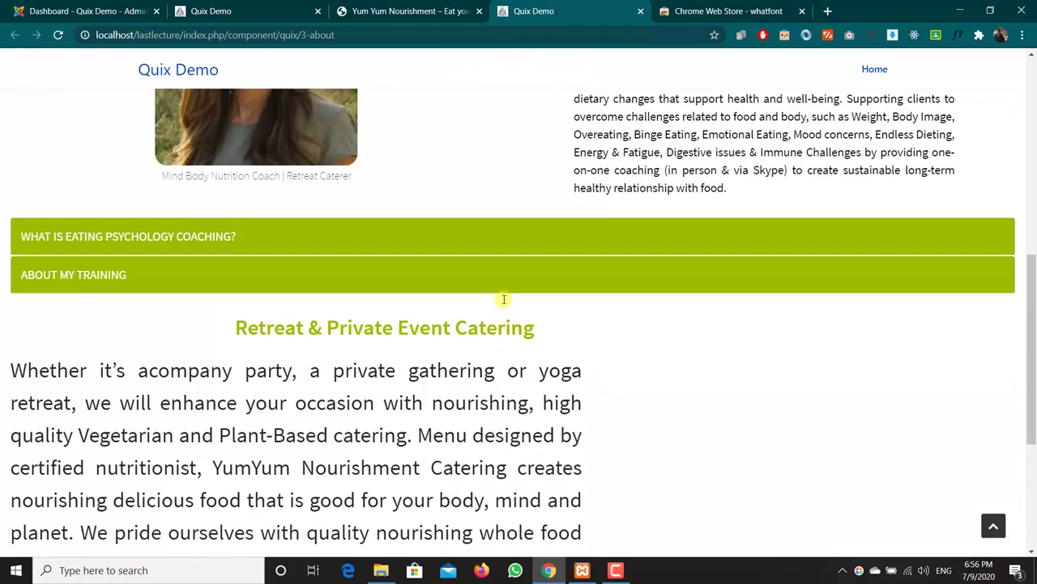
pyautogui.scroll(1, 504, 303)
pyautogui.scroll(2, 503, 303)
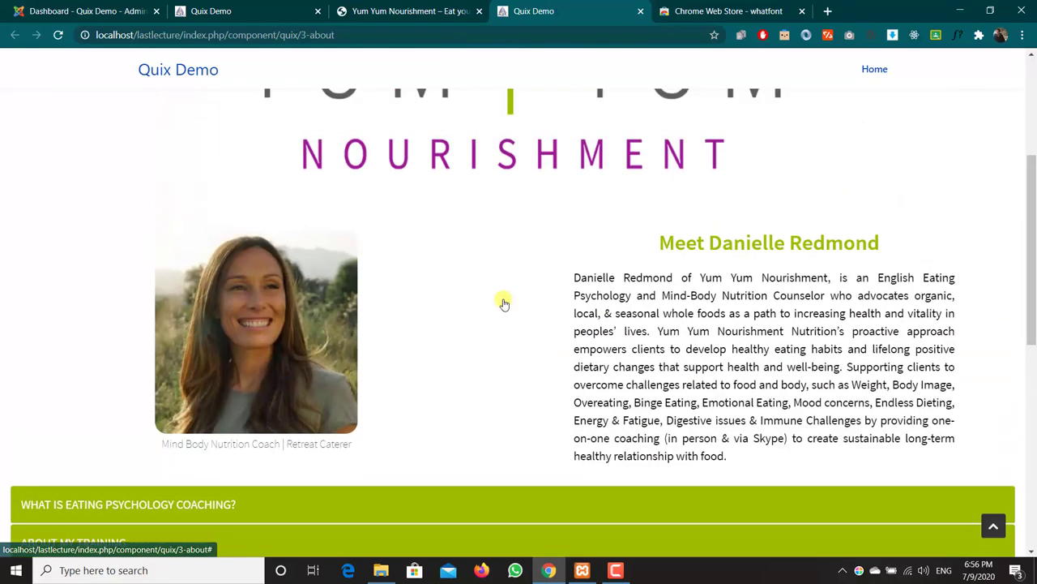
pyautogui.click(467, 11)
pyautogui.click(233, 10)
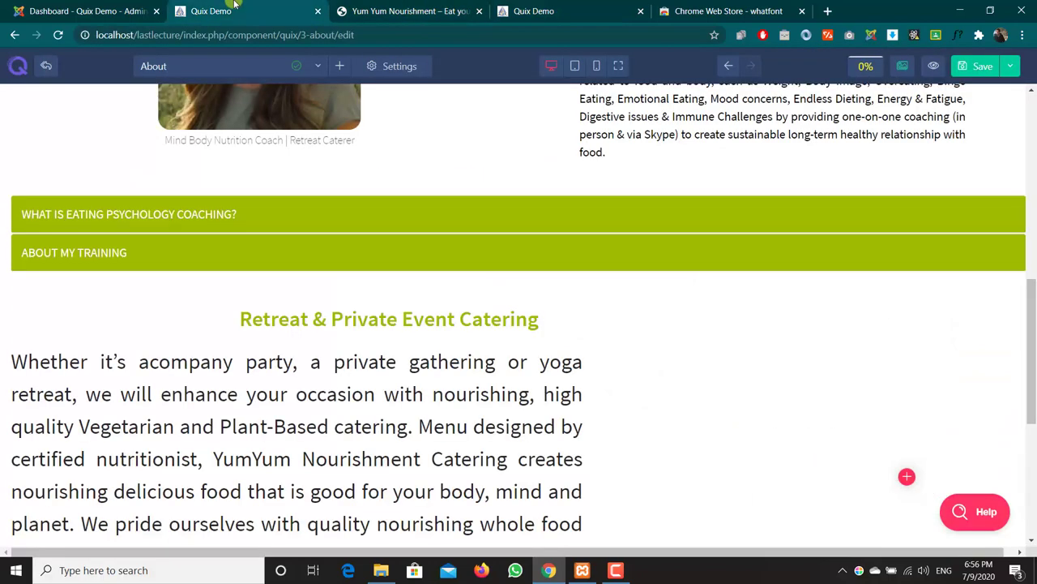
# Set the catering paragraph's format back to Normal text and apply.
pyautogui.scroll(-2, 614, 243)
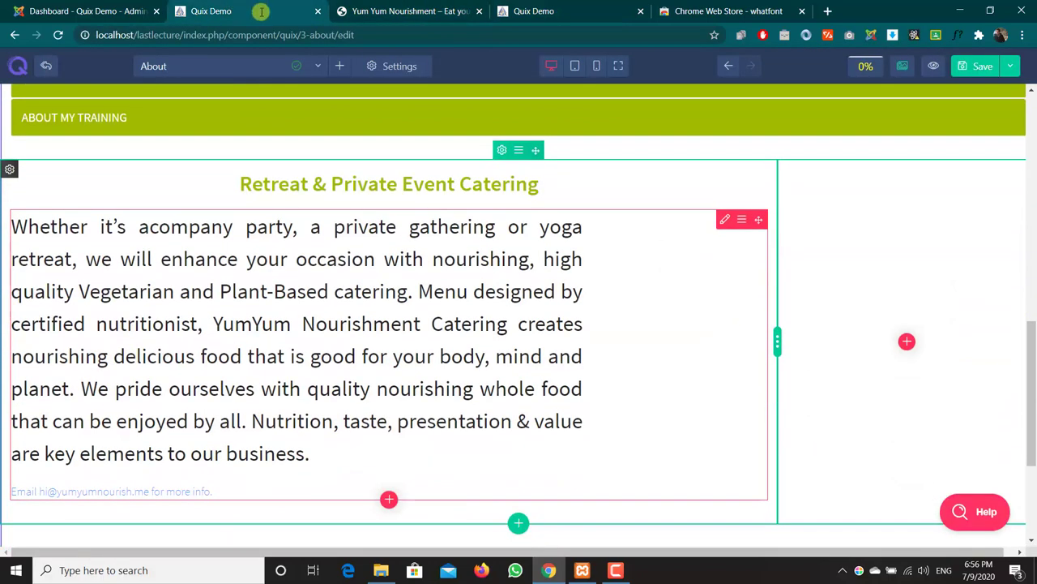
pyautogui.click(726, 221)
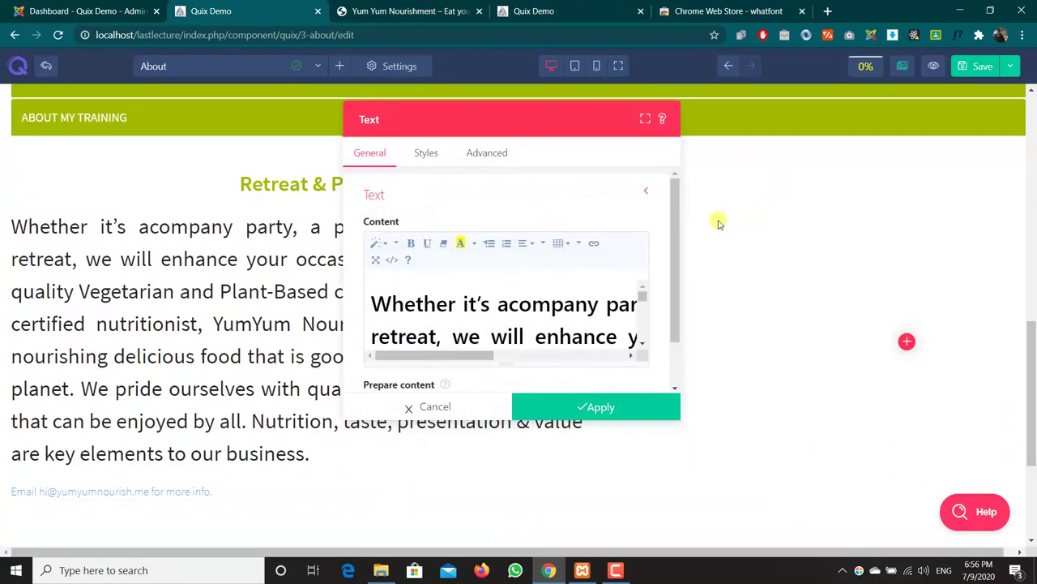
pyautogui.click(376, 245)
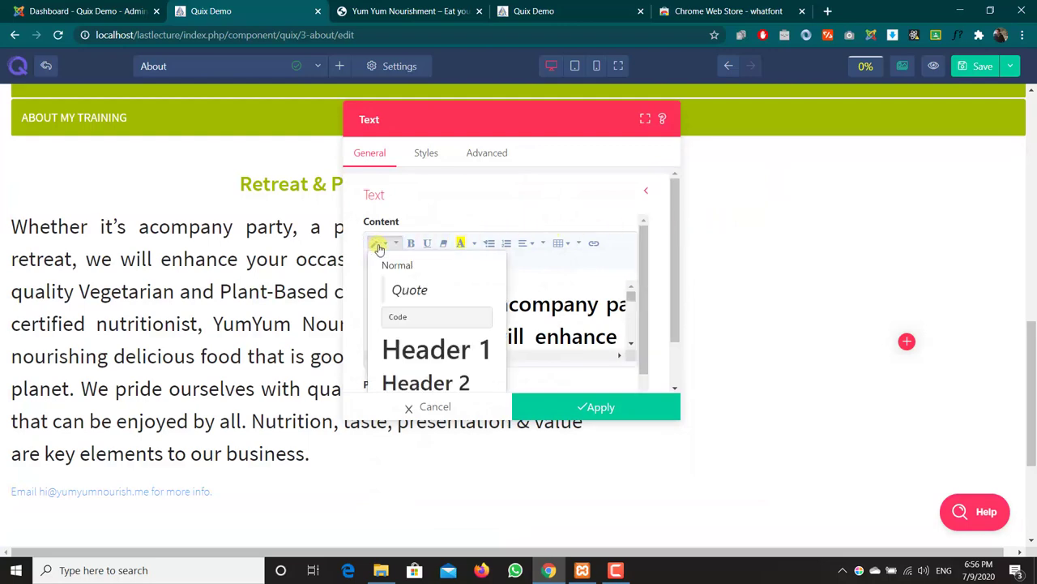
pyautogui.click(410, 263)
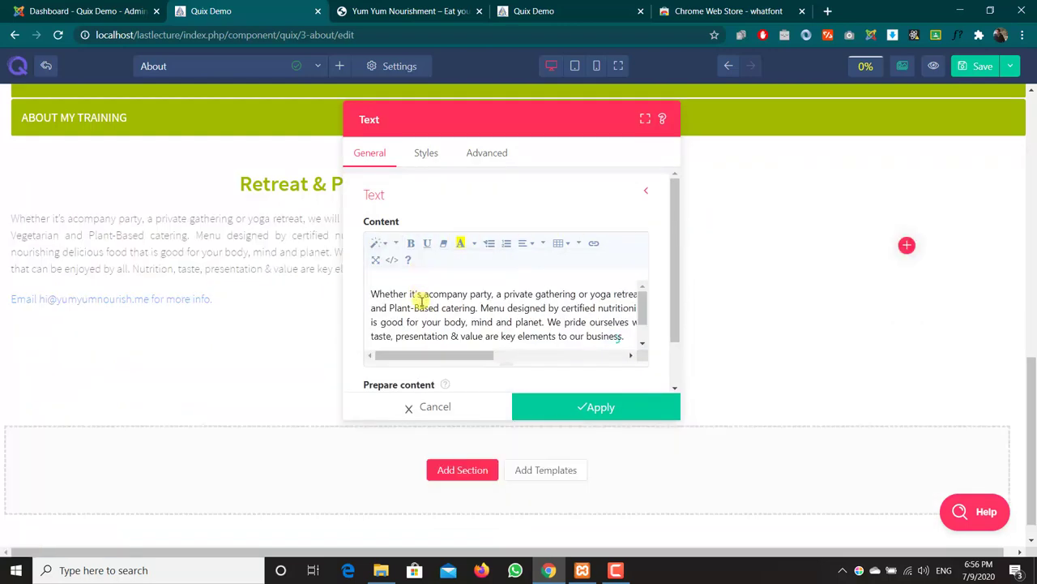
pyautogui.click(417, 307)
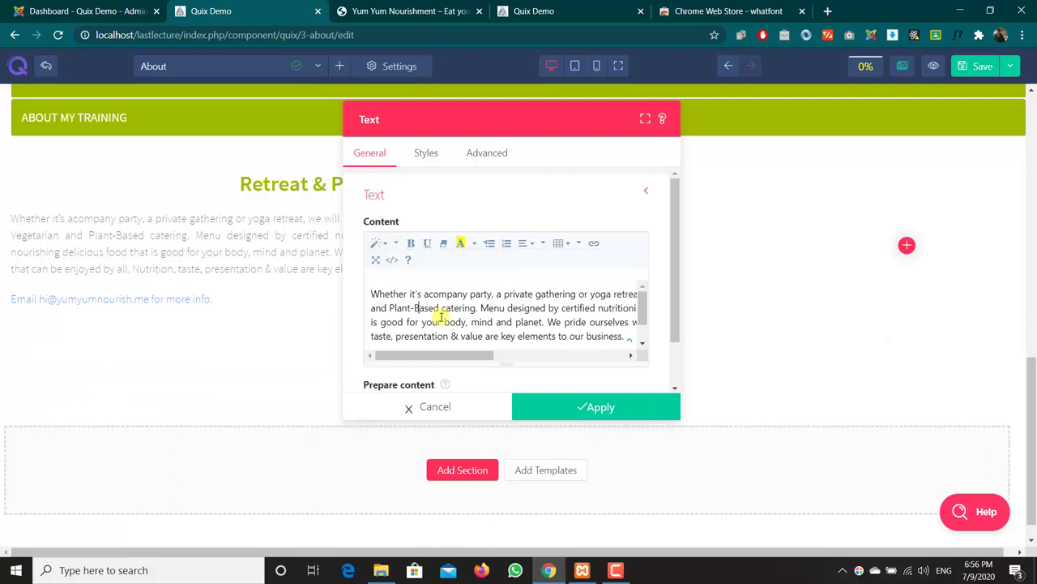
pyautogui.click(550, 407)
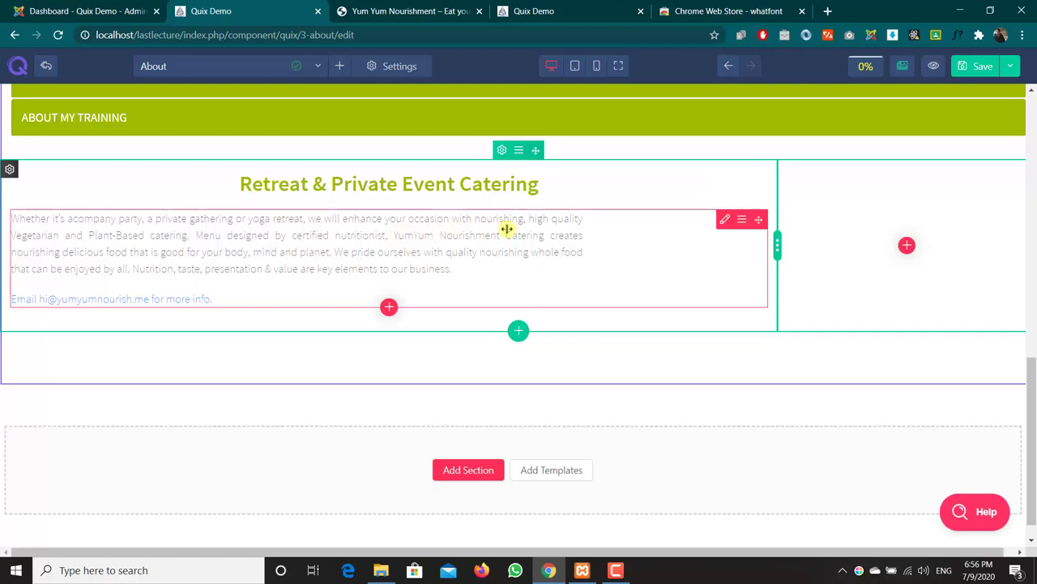
# Change the paragraph's alignment in Styles, apply it, and save the About page.
pyautogui.click(741, 224)
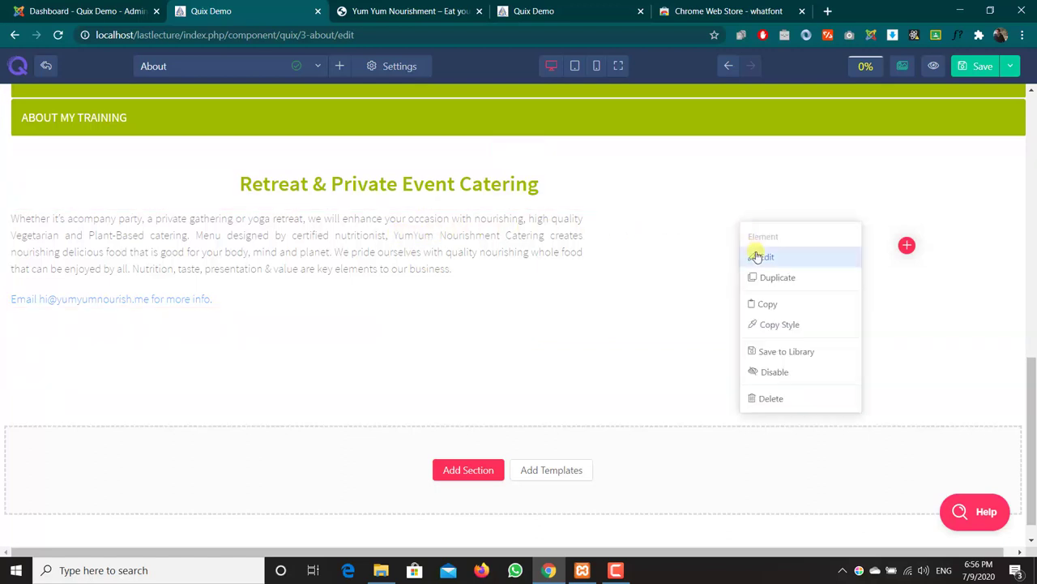
pyautogui.click(757, 256)
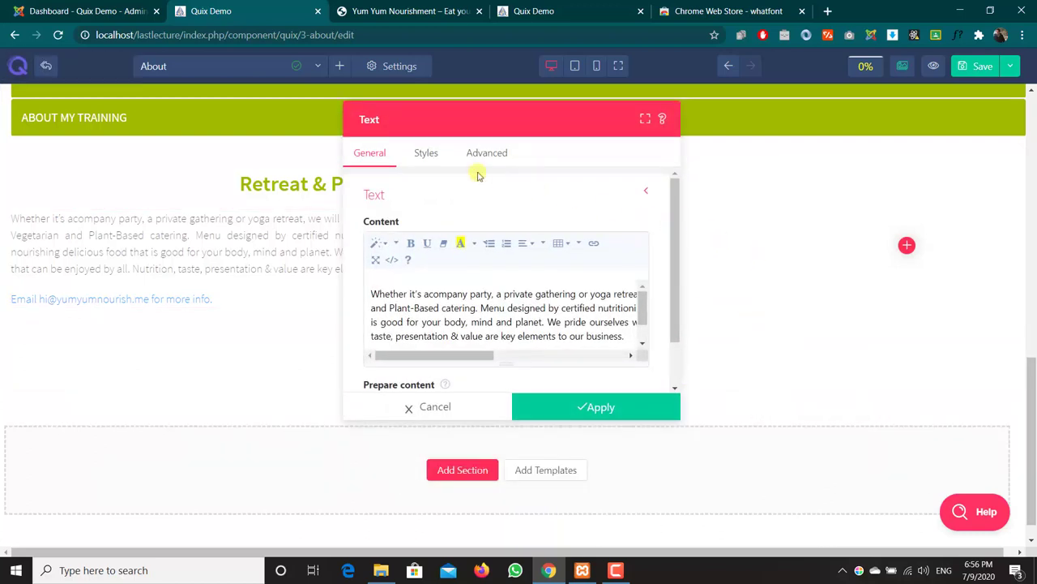
pyautogui.click(425, 154)
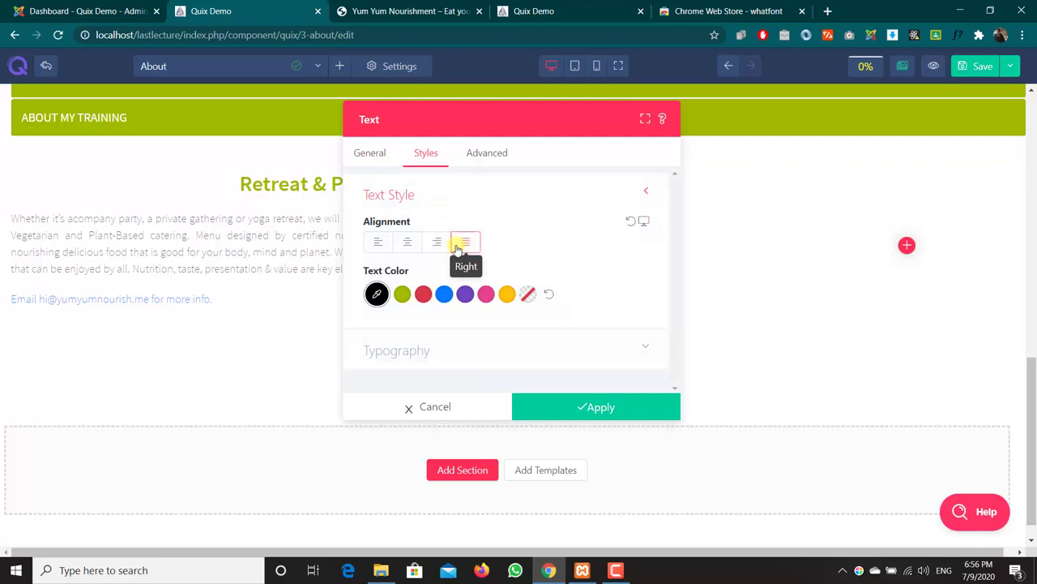
pyautogui.click(438, 248)
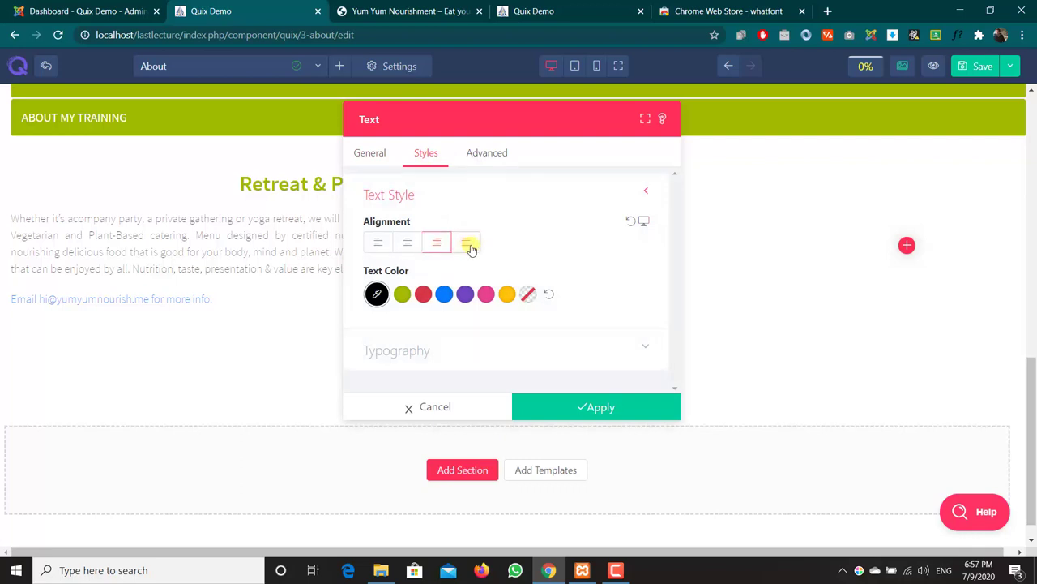
pyautogui.click(551, 413)
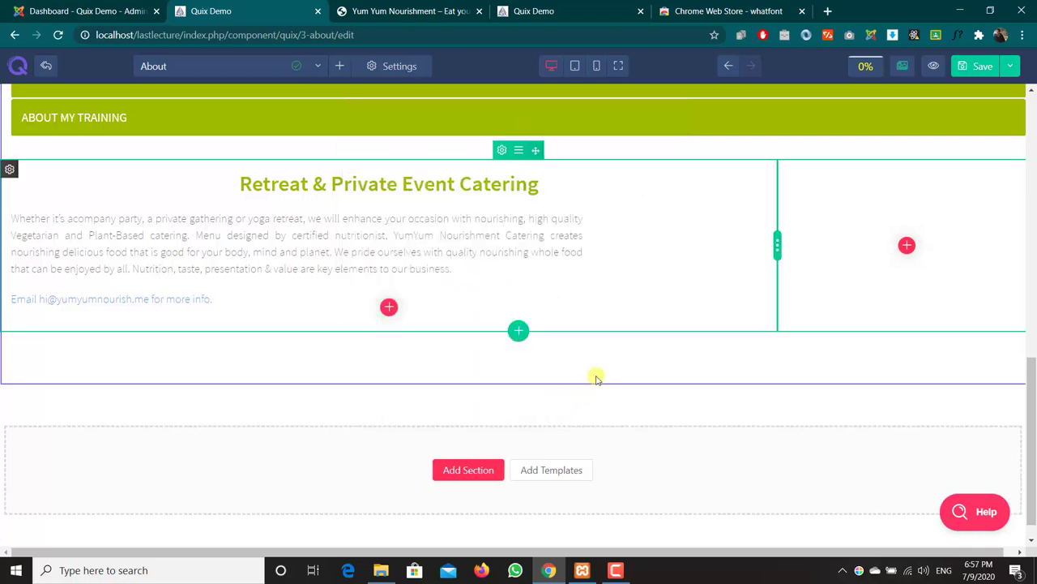
pyautogui.click(977, 66)
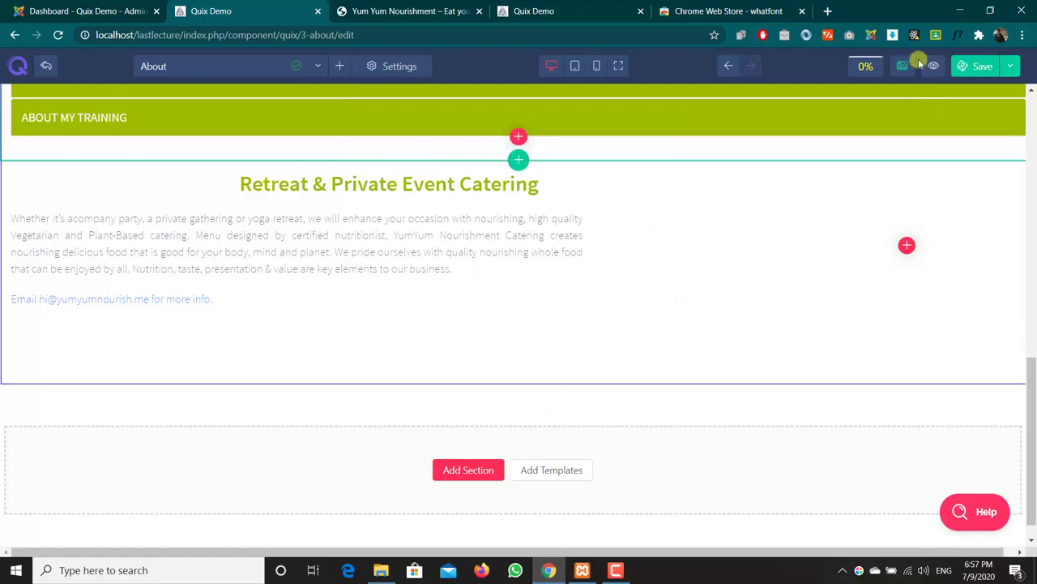
pyautogui.click(474, 7)
pyautogui.click(534, 4)
pyautogui.press('F5')
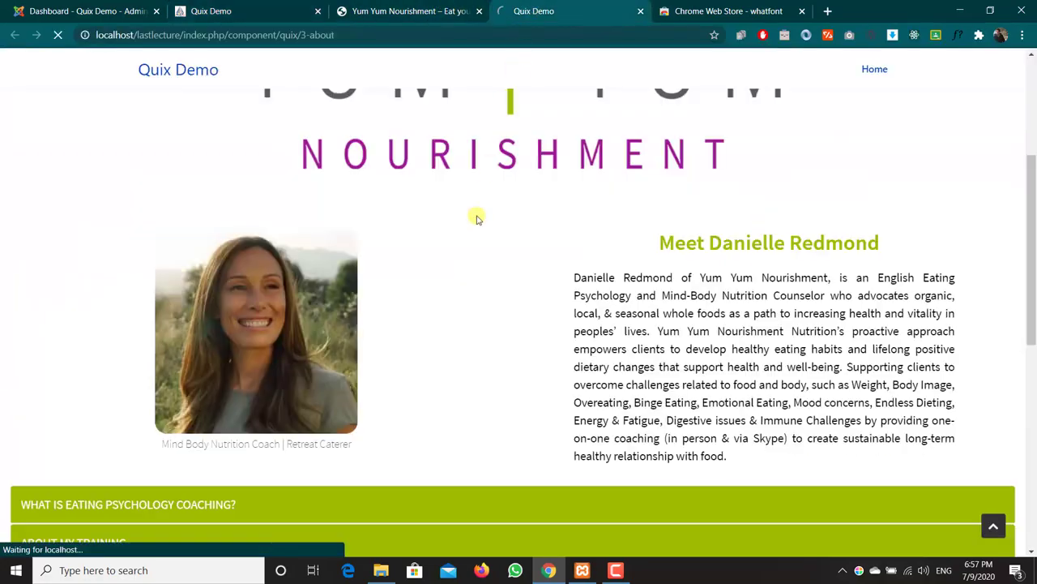
pyautogui.scroll(-3, 465, 267)
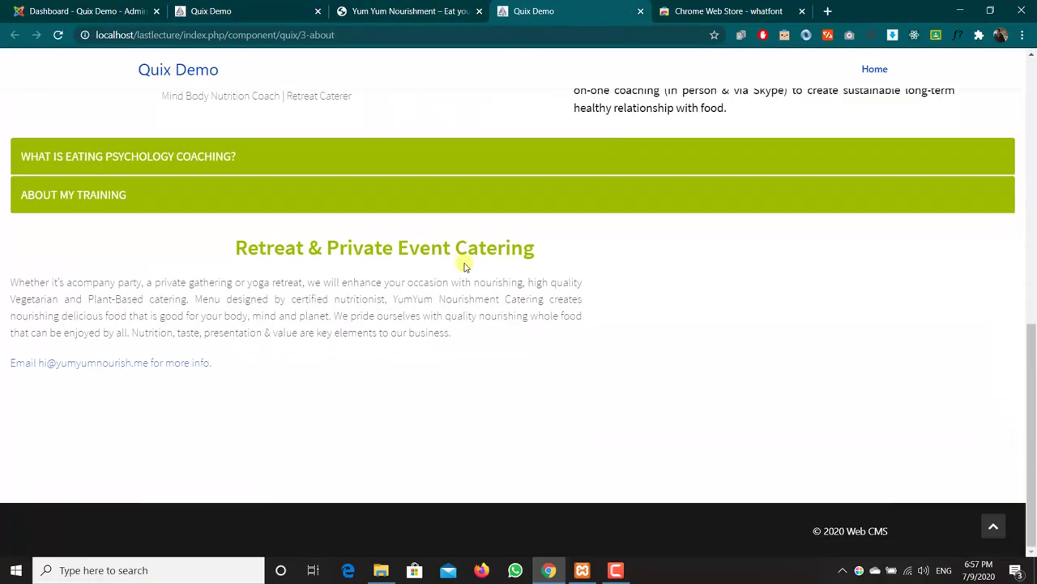
pyautogui.click(217, 5)
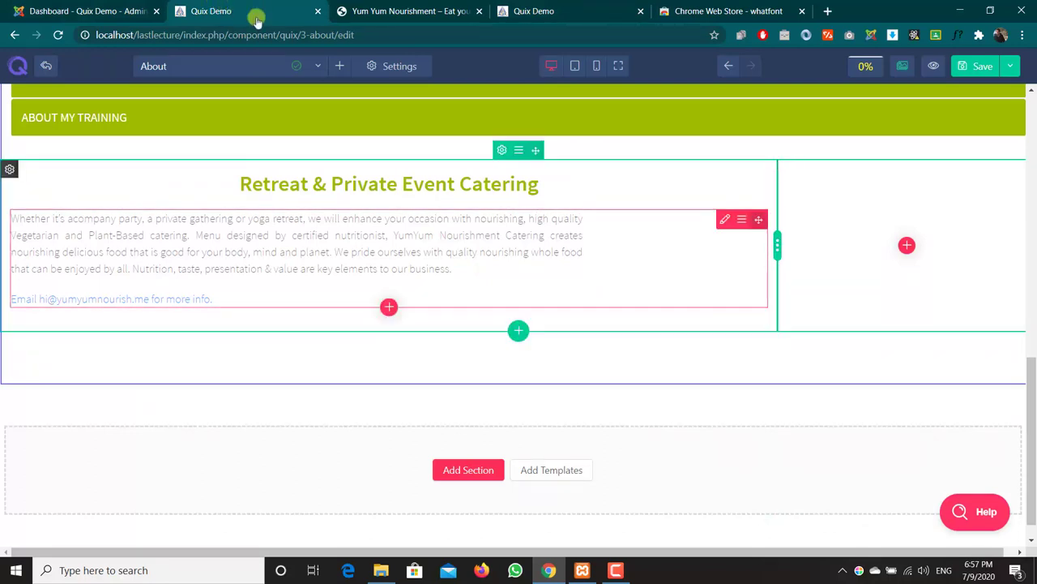
# Give the catering Text element a left padding of 7 em in its Advanced settings.
pyautogui.rightClick(726, 226)
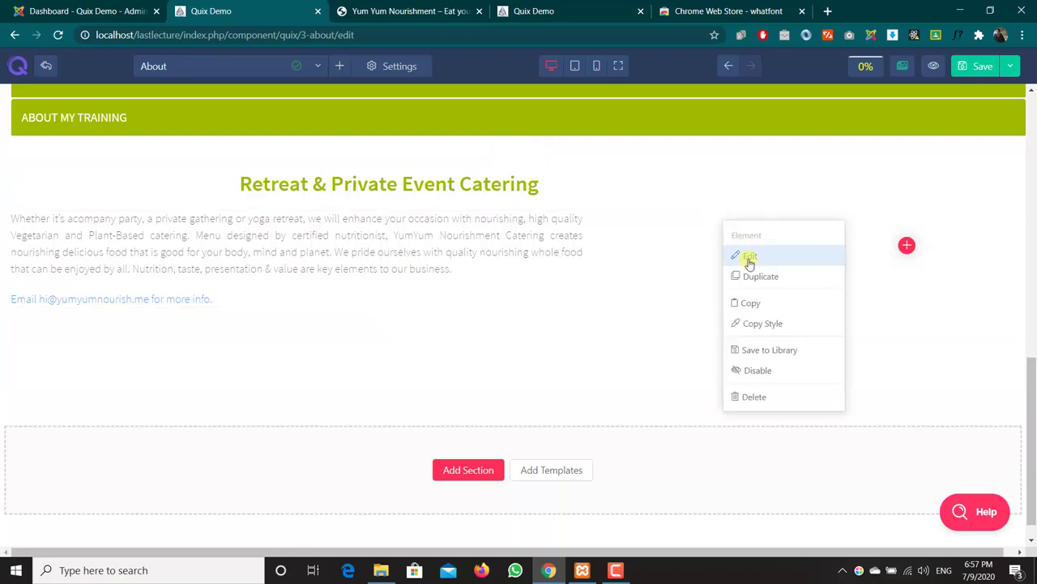
pyautogui.click(750, 258)
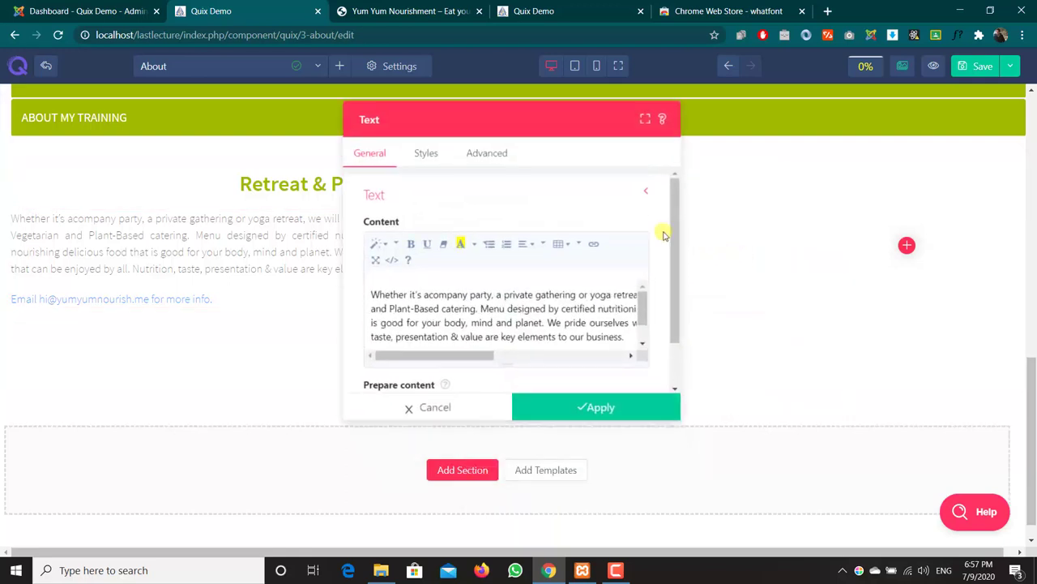
pyautogui.click(429, 156)
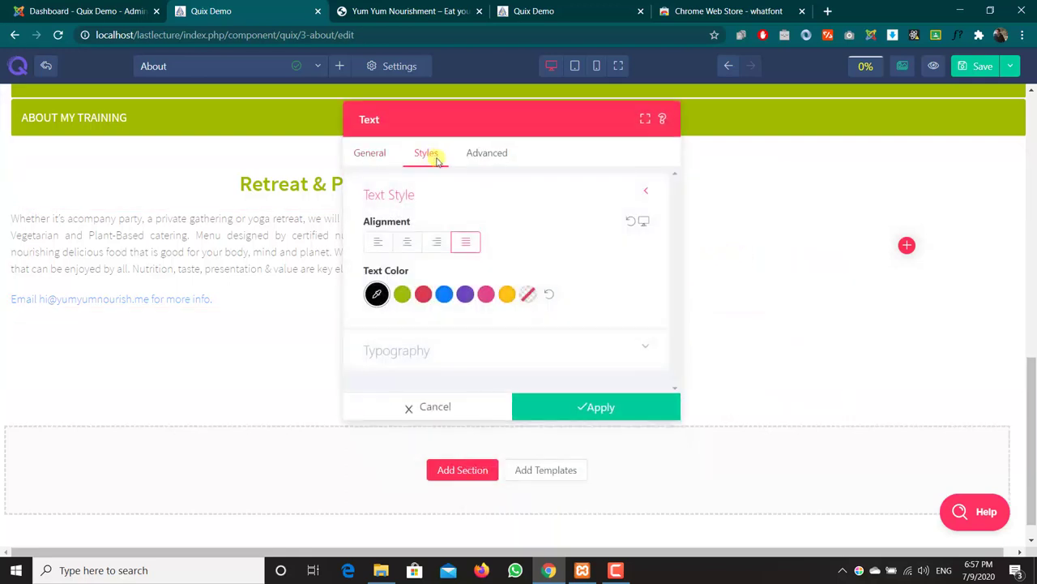
pyautogui.click(478, 159)
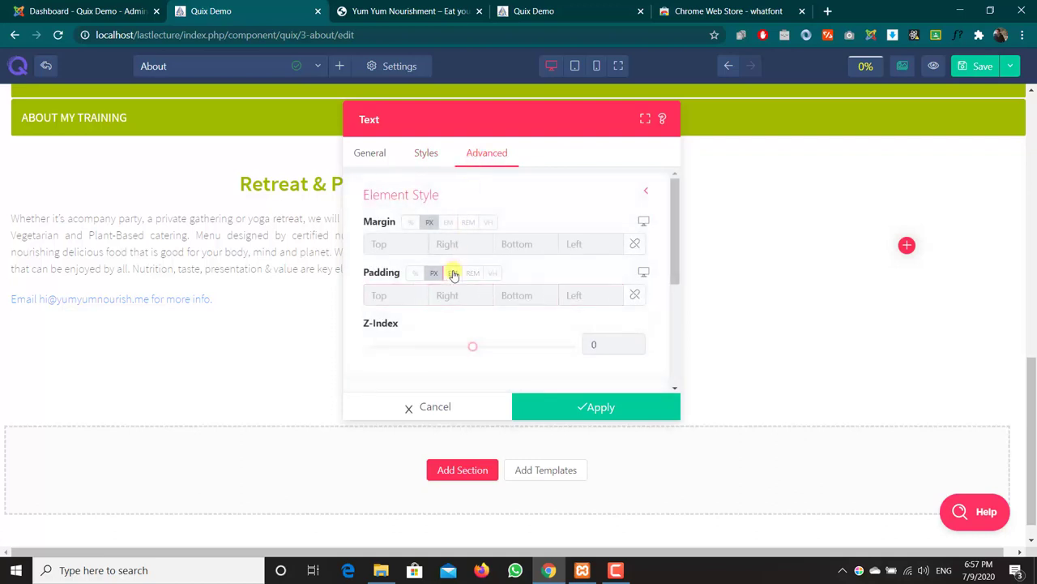
pyautogui.click(454, 273)
pyautogui.click(616, 292)
pyautogui.click(616, 292)
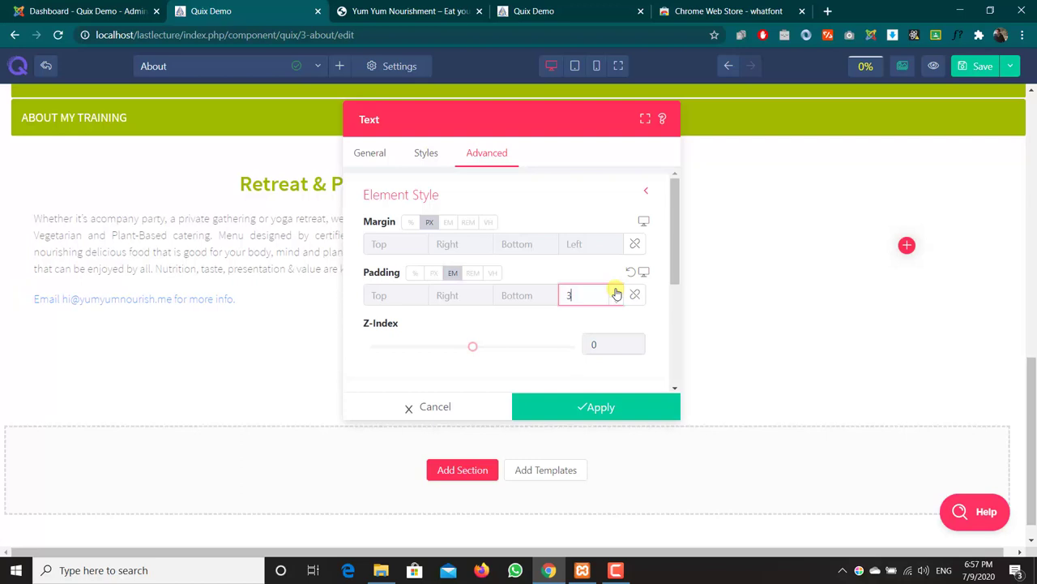
pyautogui.click(616, 292)
pyautogui.click(616, 292)
pyautogui.click(616, 292)
pyautogui.click(616, 292)
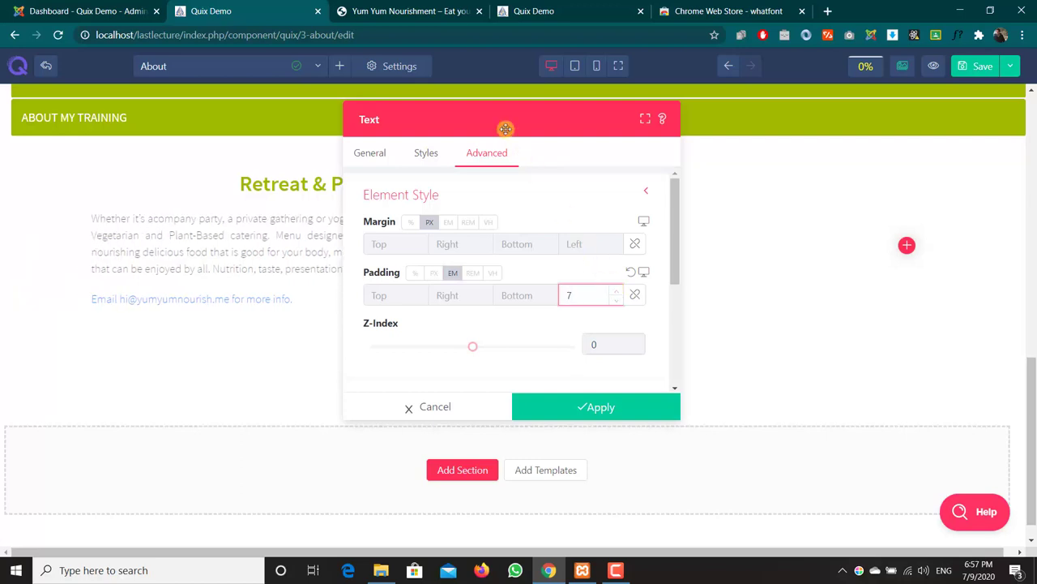
# Compare the live About page with the reference site's catering section, repositioning the settings panel.
pyautogui.moveTo(505, 129); pyautogui.dragTo(637, 375)
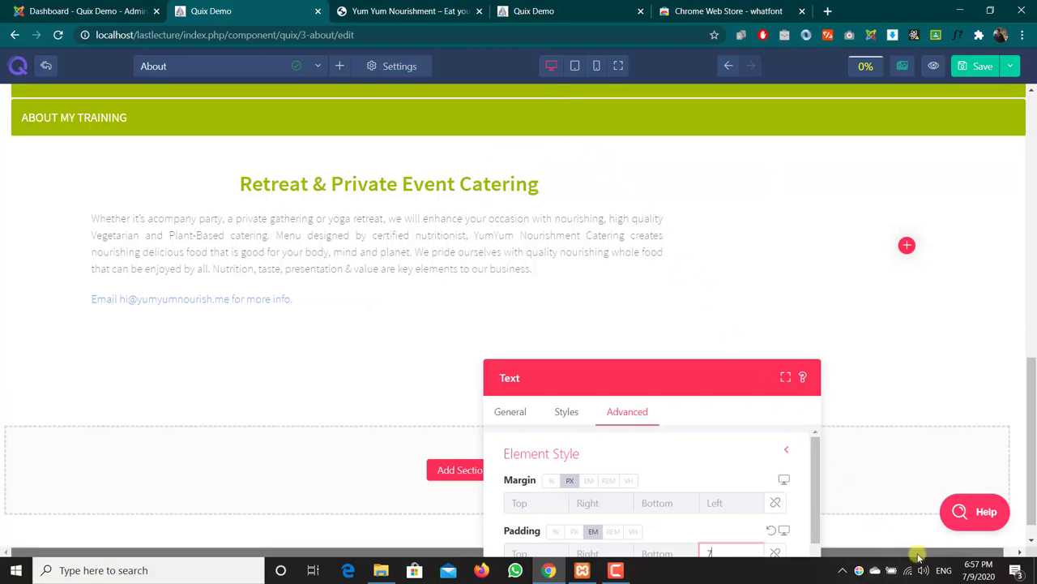
pyautogui.moveTo(669, 377); pyautogui.dragTo(670, 333)
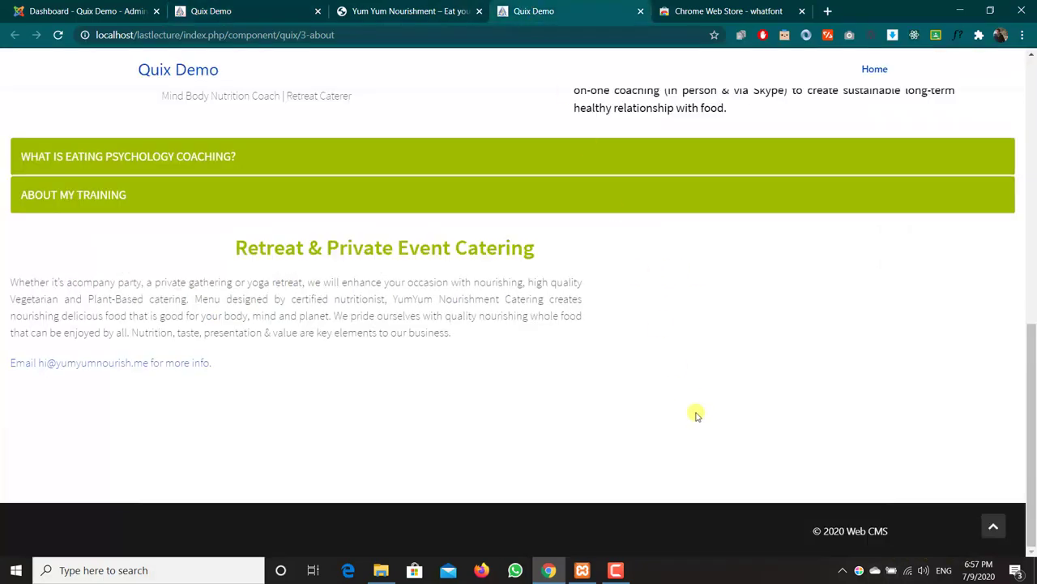
pyautogui.click(531, 11)
pyautogui.scroll(2, 699, 417)
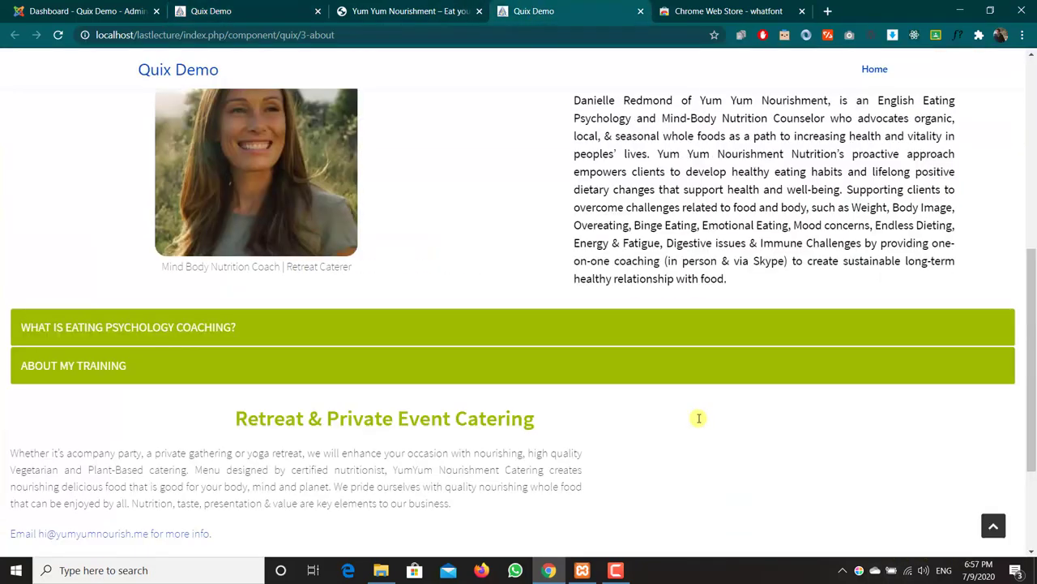
pyautogui.scroll(5, 699, 417)
pyautogui.click(397, 8)
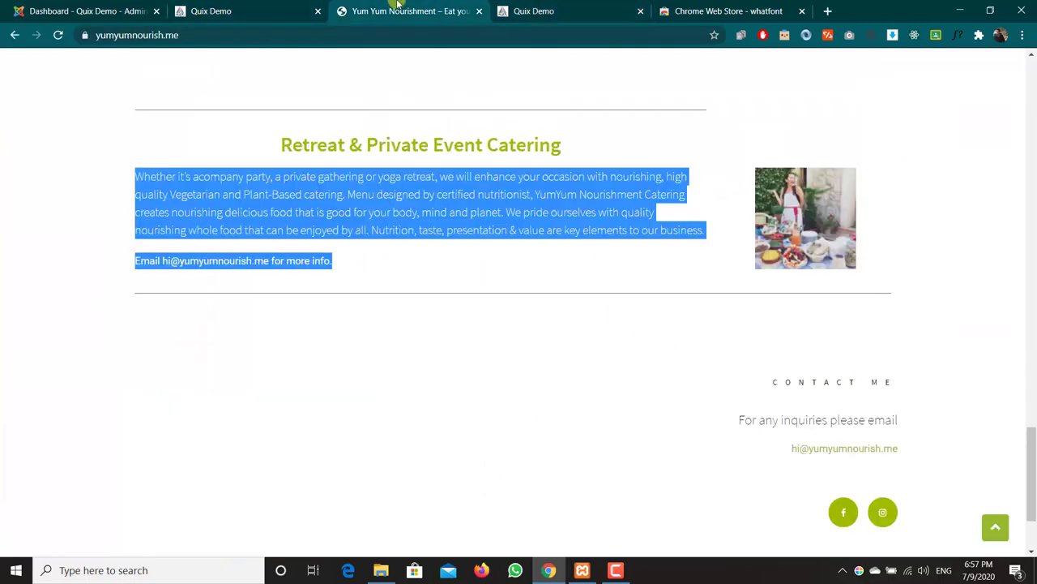
pyautogui.click(254, 6)
pyautogui.moveTo(621, 323); pyautogui.dragTo(558, 130)
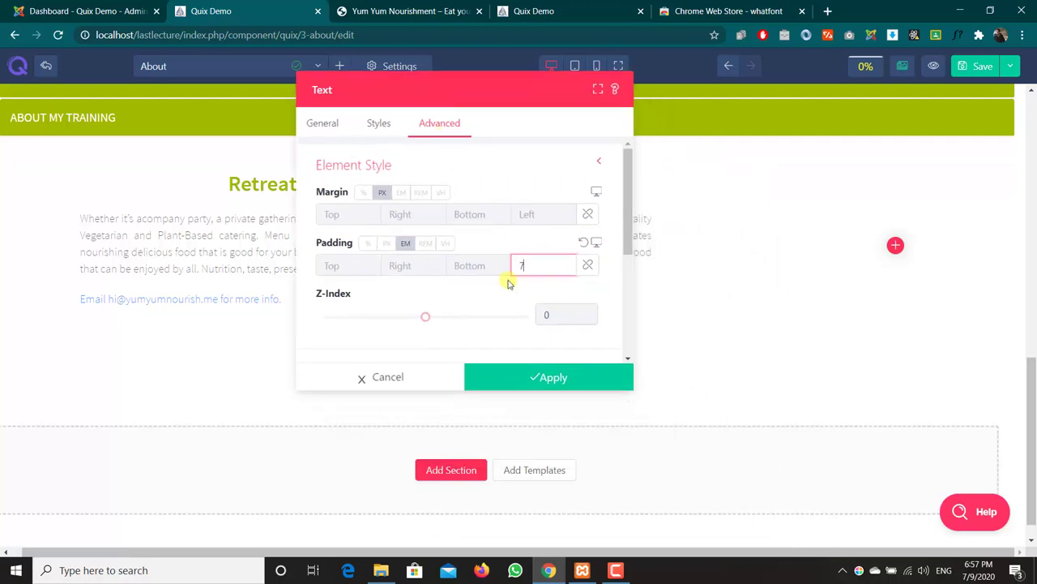
# Apply the text padding and add an Image & Icon element to the empty right column.
pyautogui.click(549, 378)
pyautogui.click(895, 244)
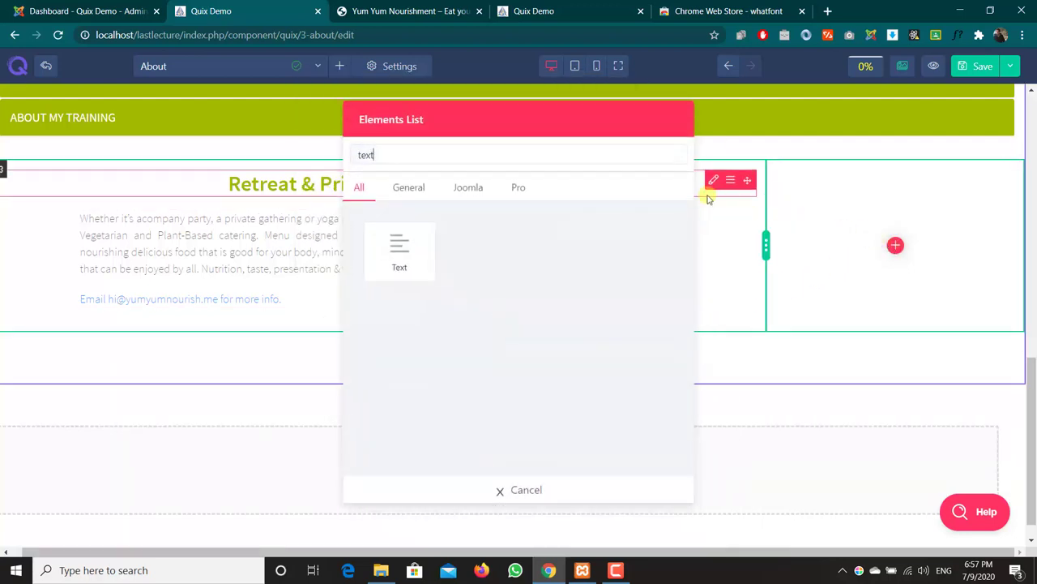
pyautogui.moveTo(524, 152); pyautogui.dragTo(304, 150)
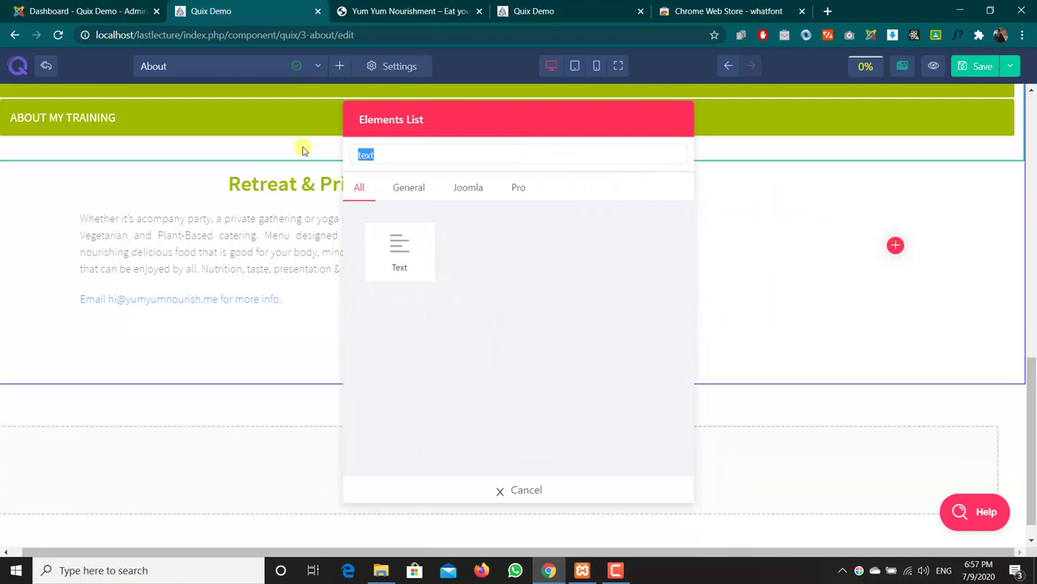
pyautogui.write('im')
pyautogui.click(471, 247)
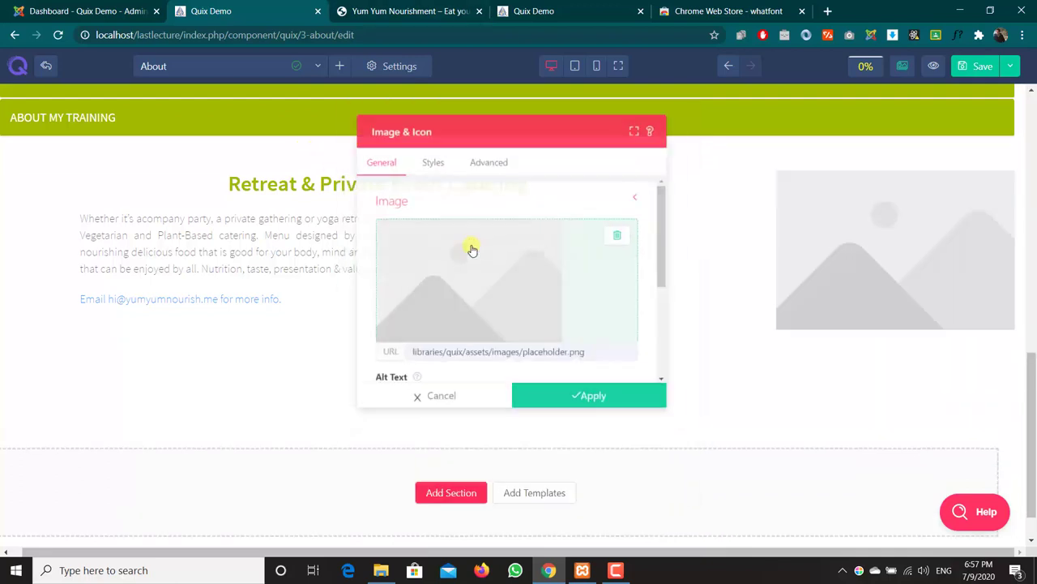
# Set the image URL to the catering photo's address from the Yum Yum site, then save.
pyautogui.click(409, 10)
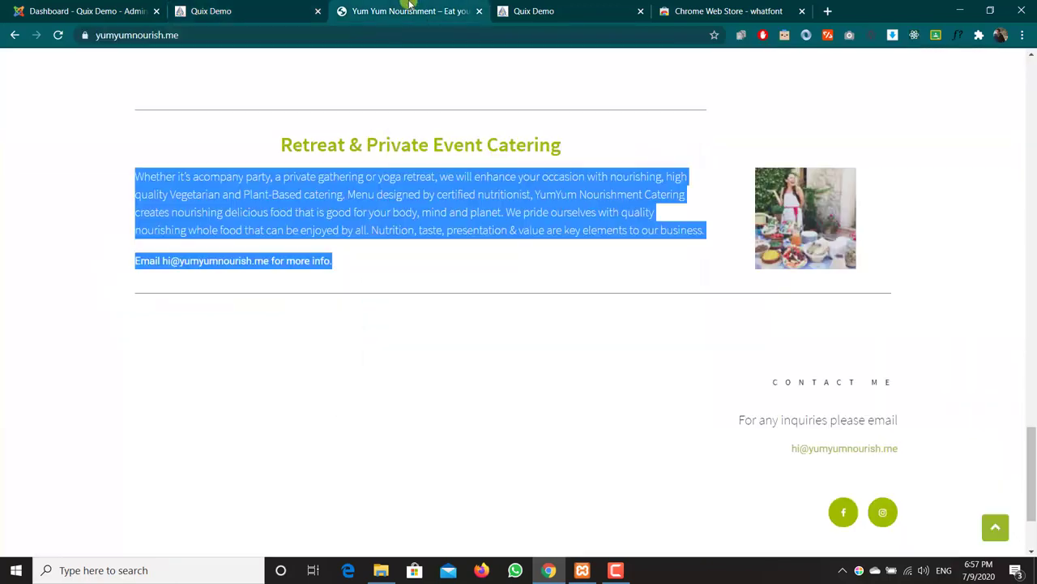
pyautogui.rightClick(785, 185)
pyautogui.click(798, 246)
pyautogui.click(300, 7)
pyautogui.click(549, 359)
pyautogui.hotkey('ctrl', 'a')
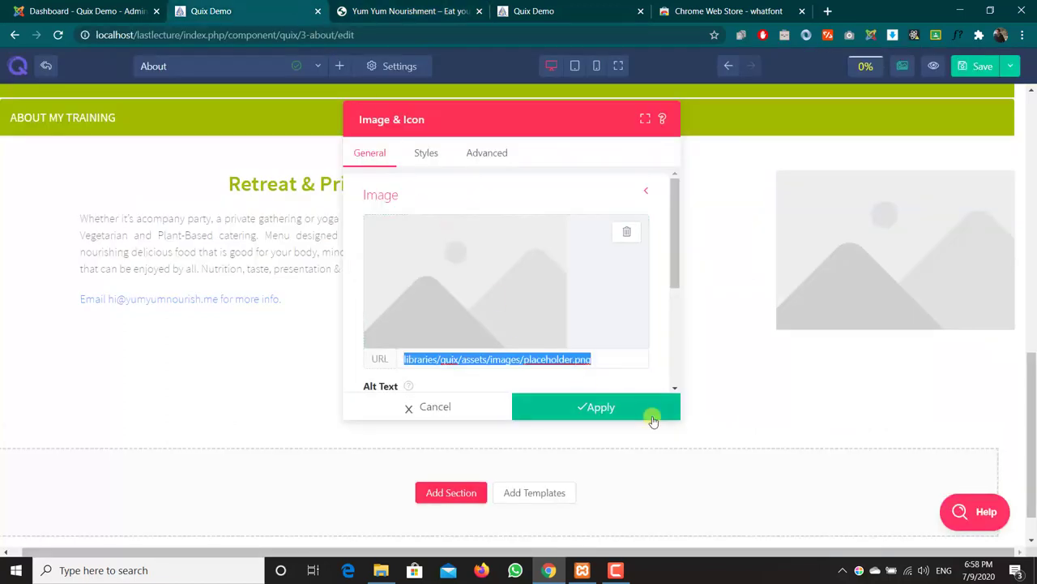
pyautogui.hotkey('ctrl', 'v')
pyautogui.click(612, 409)
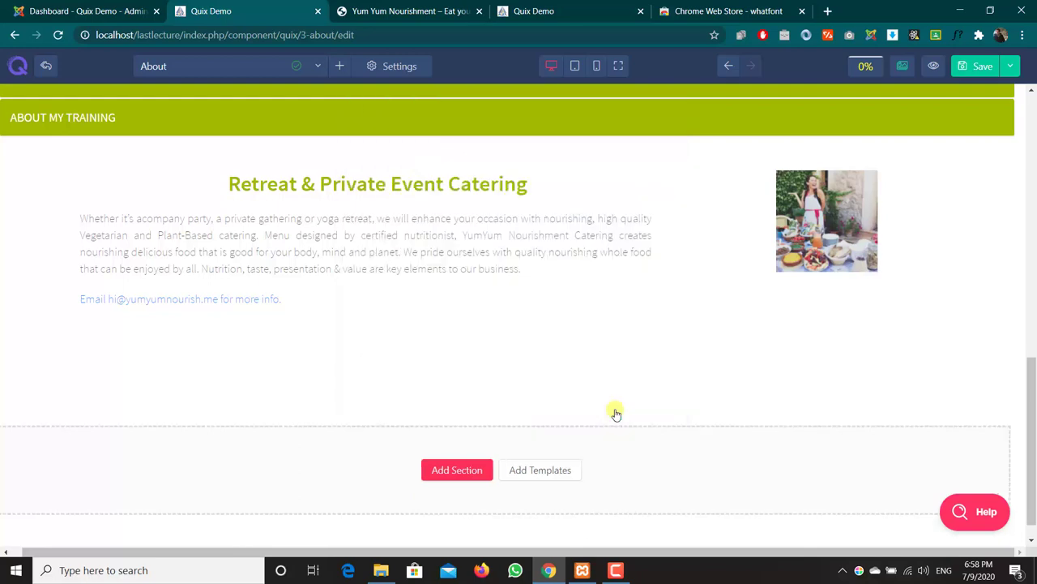
pyautogui.click(980, 69)
pyautogui.click(408, 10)
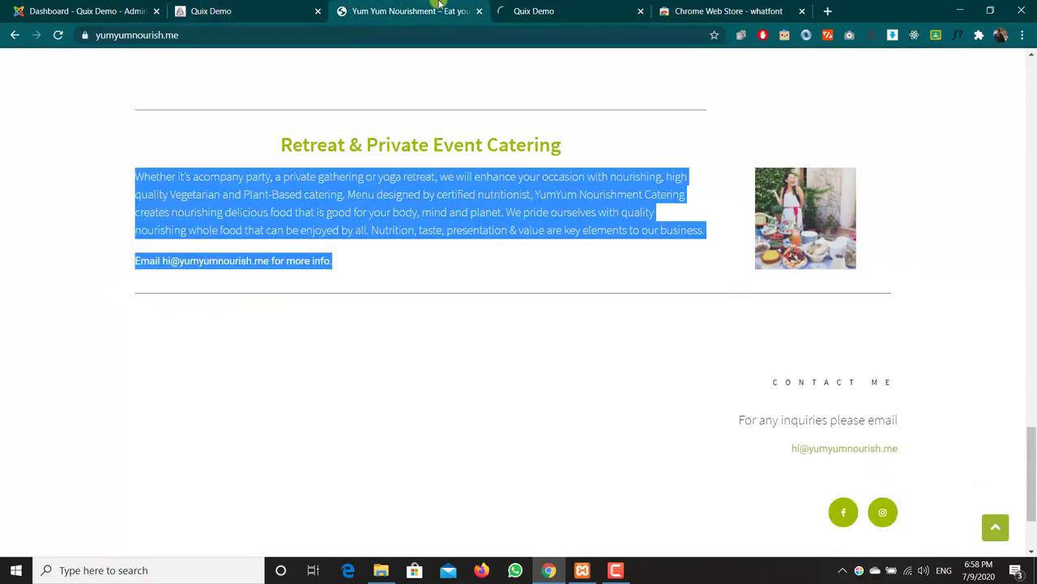
# Reload the live About page and review the padded catering text beside the new photo.
pyautogui.click(579, 13)
pyautogui.press('F5')
pyautogui.scroll(-5, 500, 199)
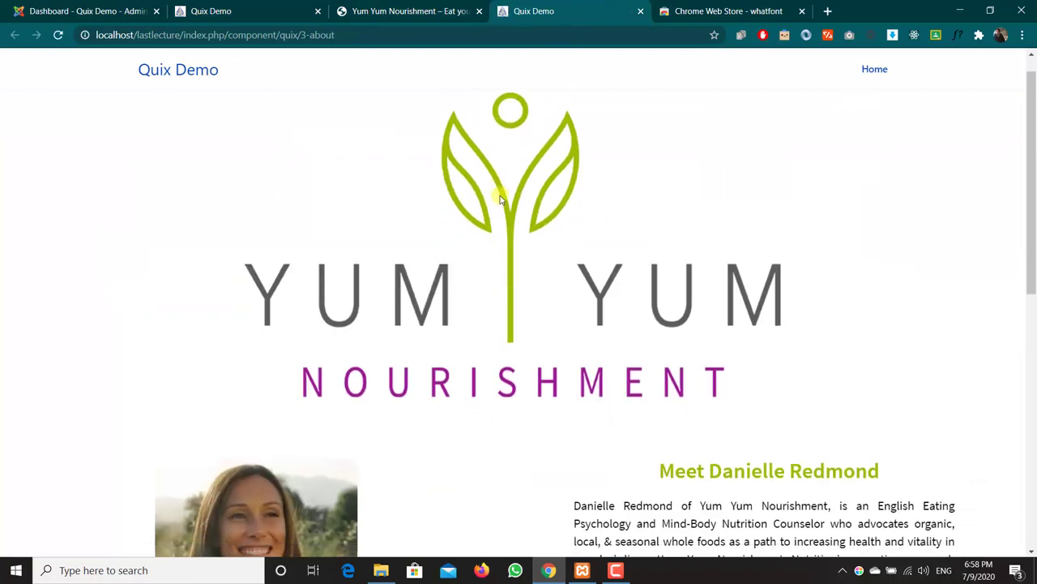
pyautogui.scroll(-4, 500, 199)
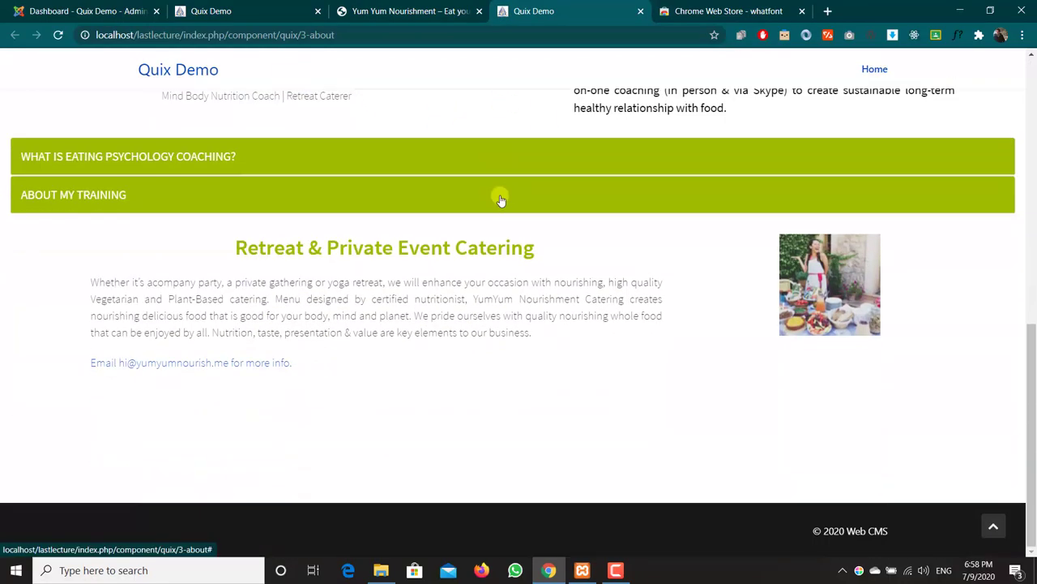
pyautogui.scroll(6, 500, 198)
pyautogui.scroll(2, 500, 198)
pyautogui.scroll(-7, 500, 195)
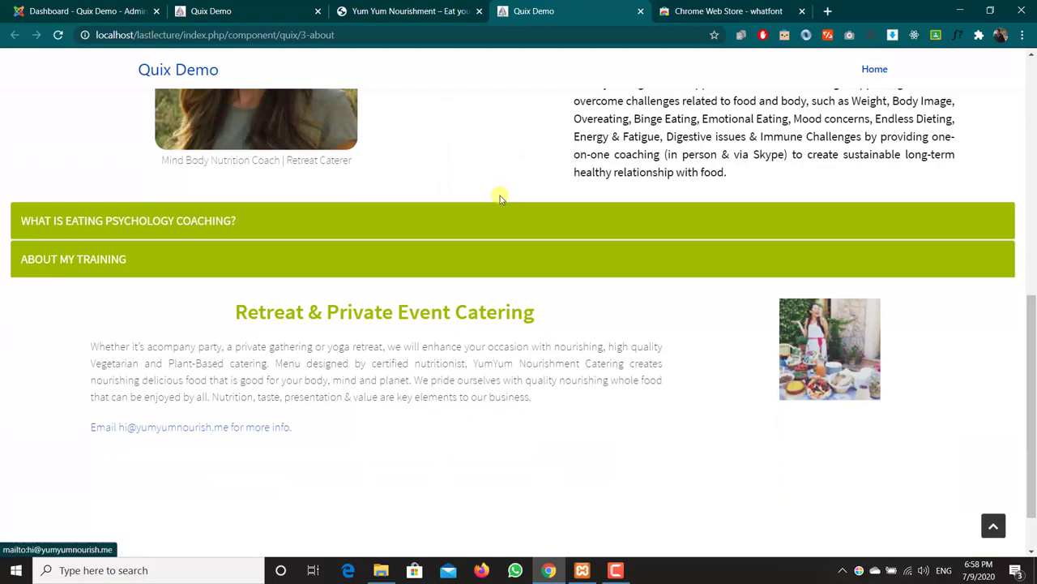
pyautogui.scroll(7, 603, 442)
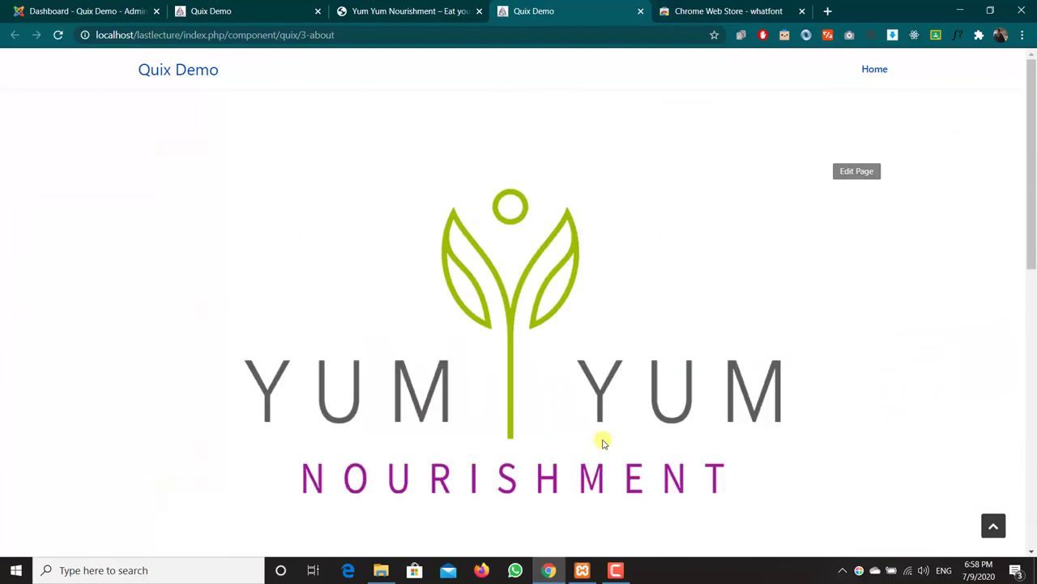
pyautogui.scroll(-6, 602, 442)
pyautogui.scroll(5, 602, 442)
pyautogui.scroll(-6, 602, 442)
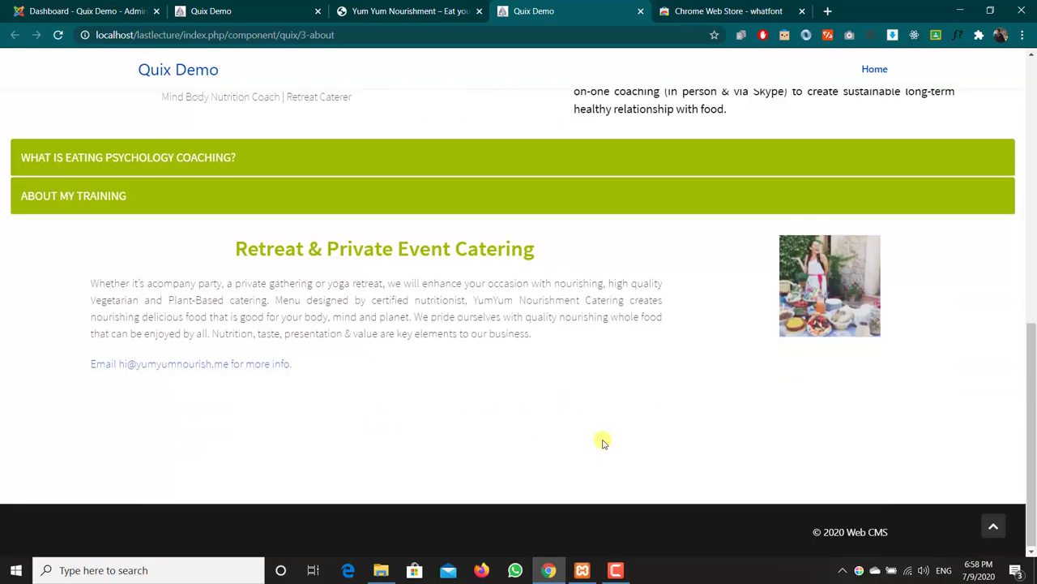
pyautogui.scroll(7, 602, 442)
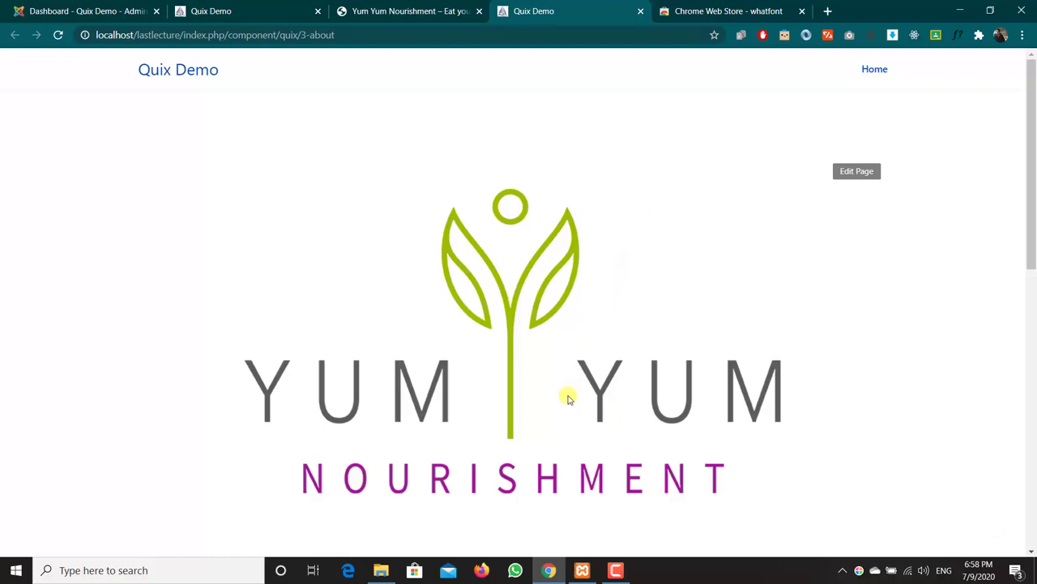
pyautogui.click(369, 10)
pyautogui.click(230, 8)
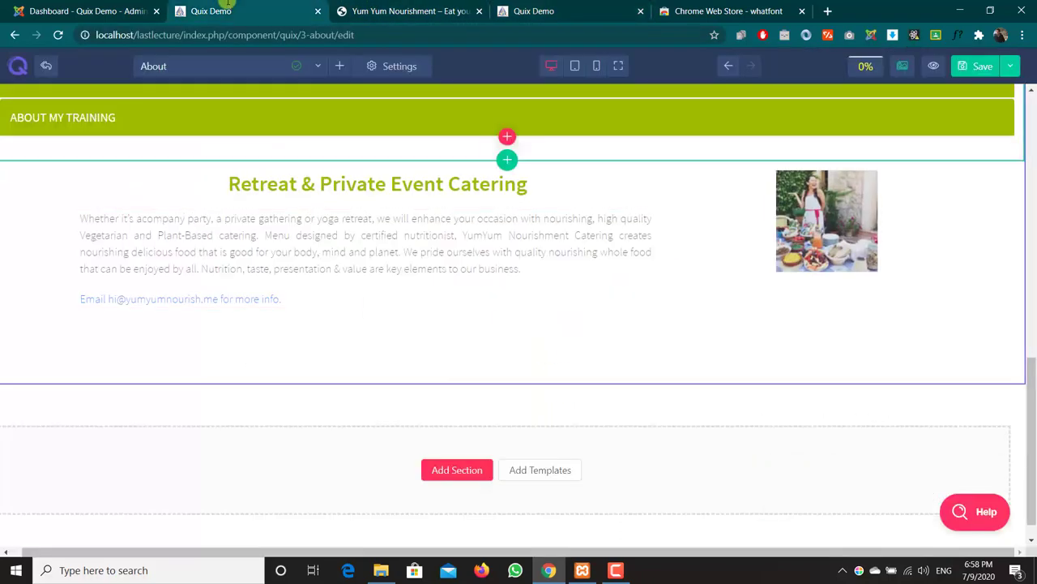
# Add a new row below the catering content using the 1/4-1/2-1/4 column layout.
pyautogui.scroll(3, 674, 229)
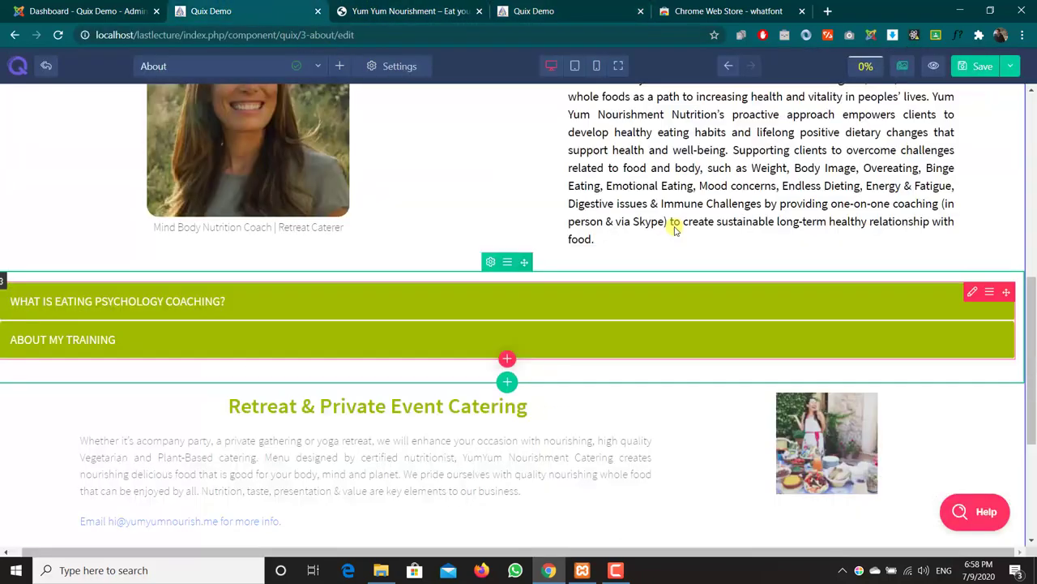
pyautogui.scroll(5, 674, 229)
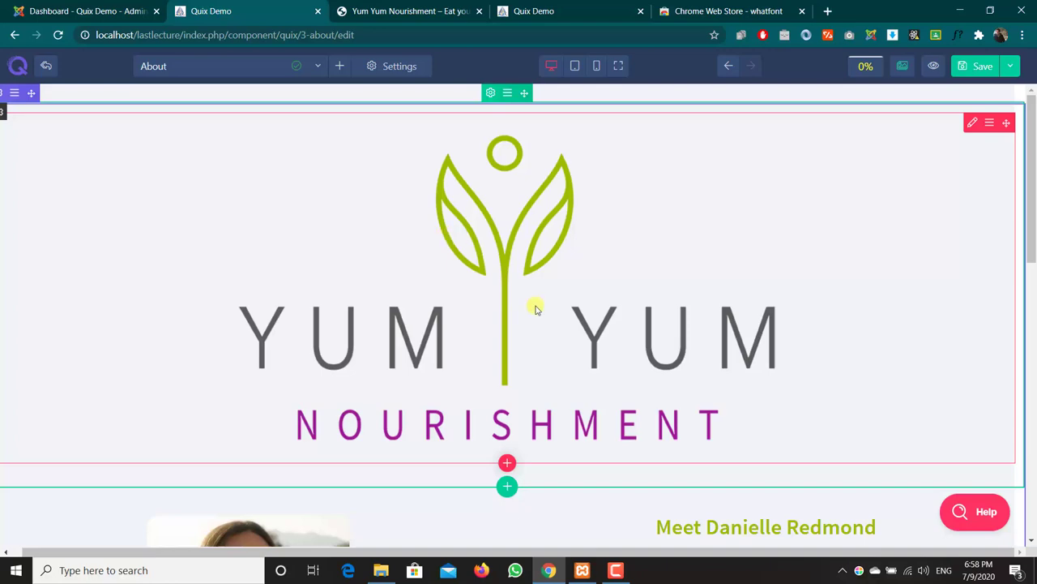
pyautogui.scroll(-10, 535, 308)
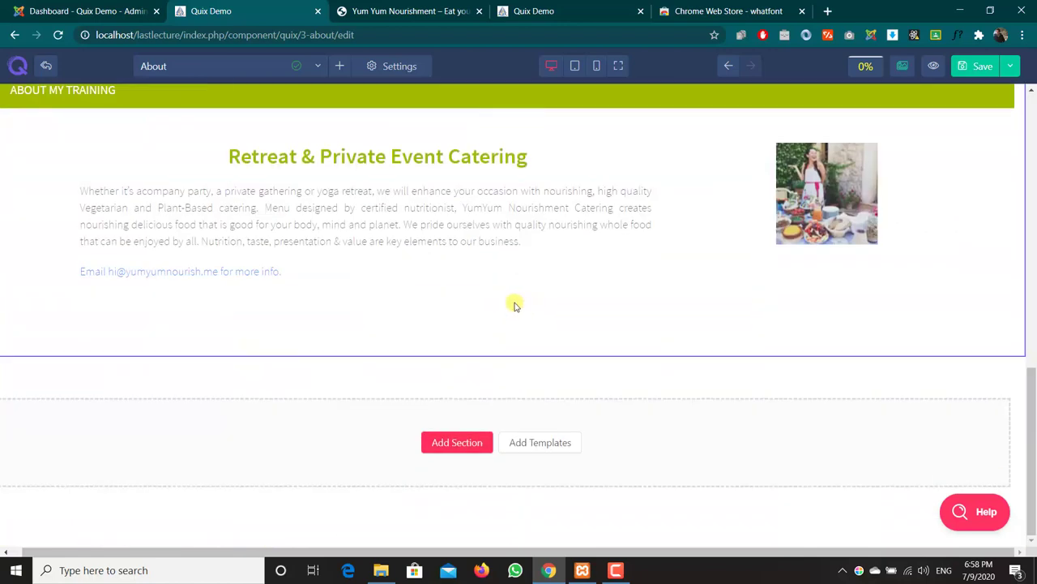
pyautogui.click(509, 303)
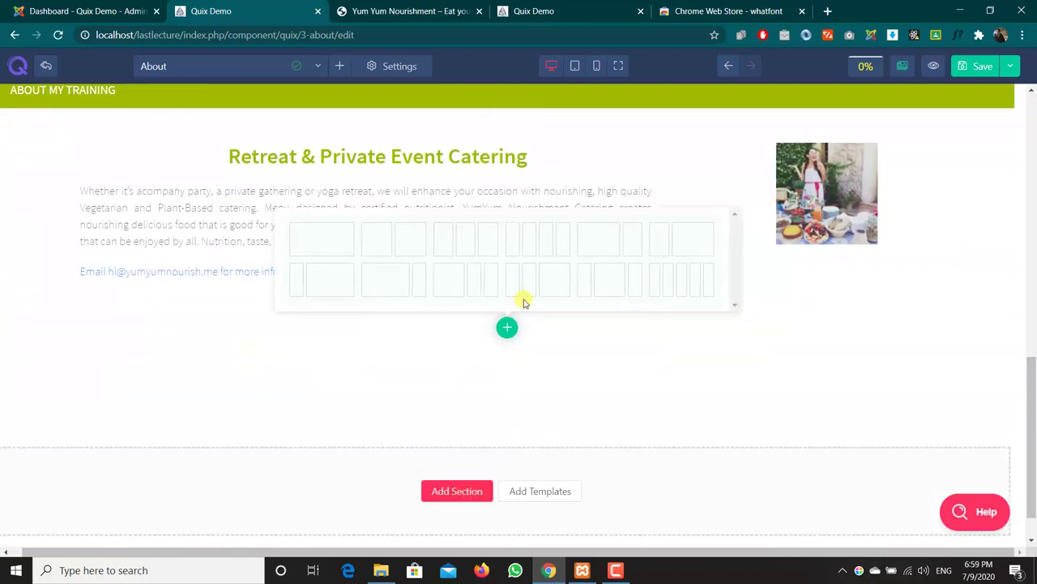
pyautogui.click(597, 276)
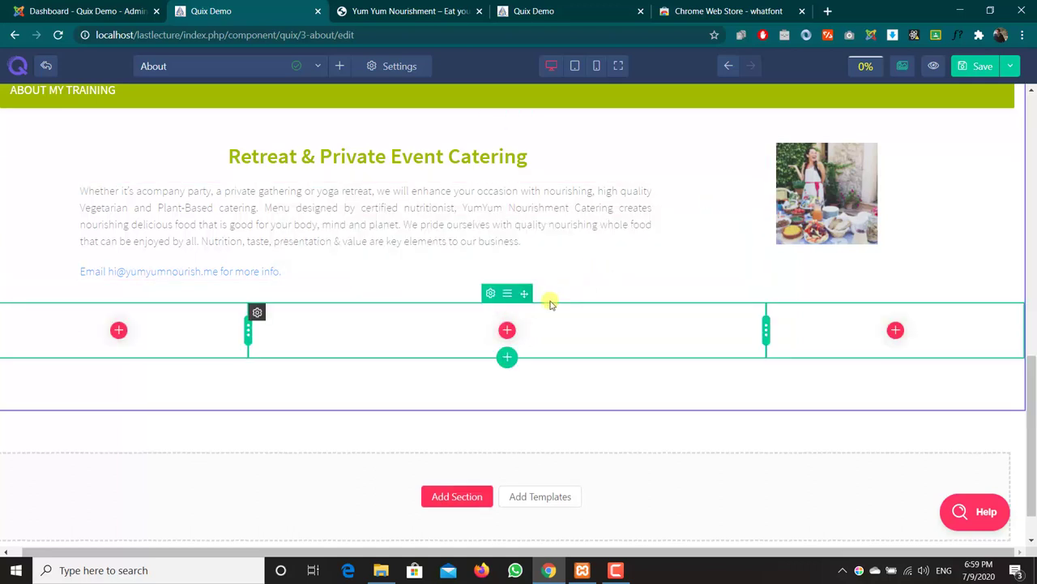
pyautogui.click(504, 330)
# Place a Joomla Module element showing the Login Form module in the row's middle column.
pyautogui.write('im')
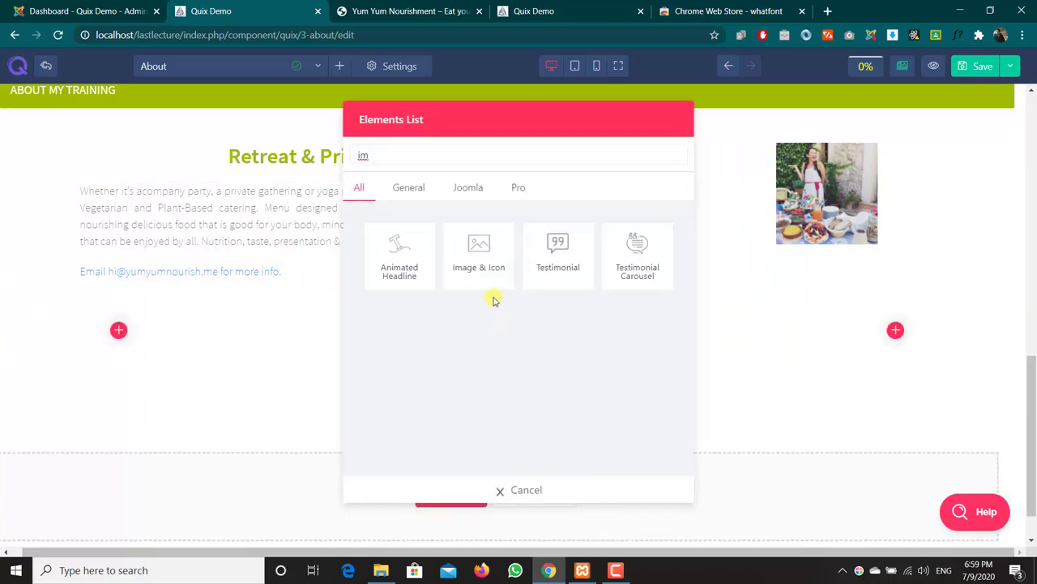
pyautogui.click(465, 189)
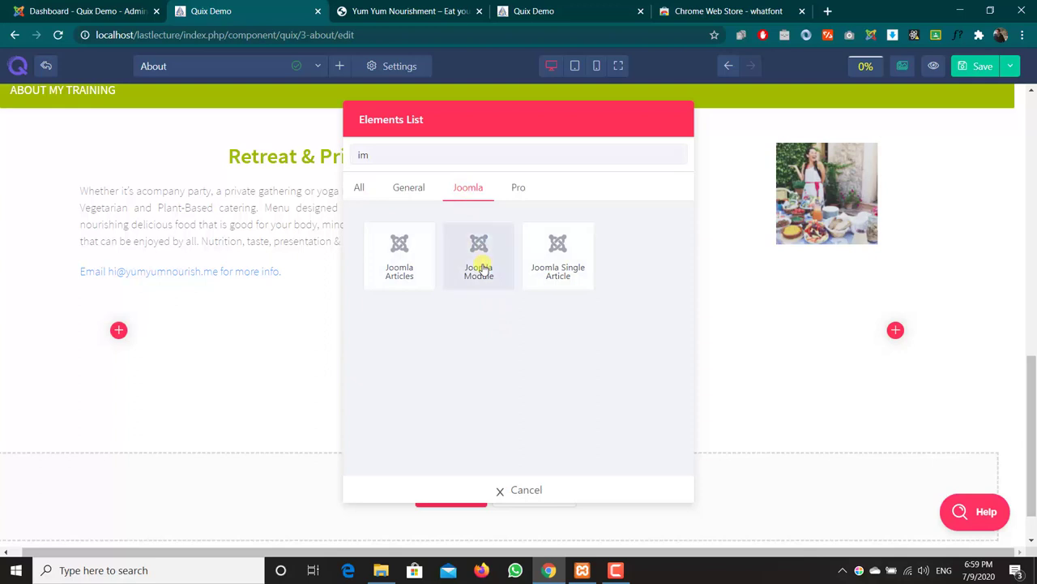
pyautogui.click(479, 264)
pyautogui.click(483, 256)
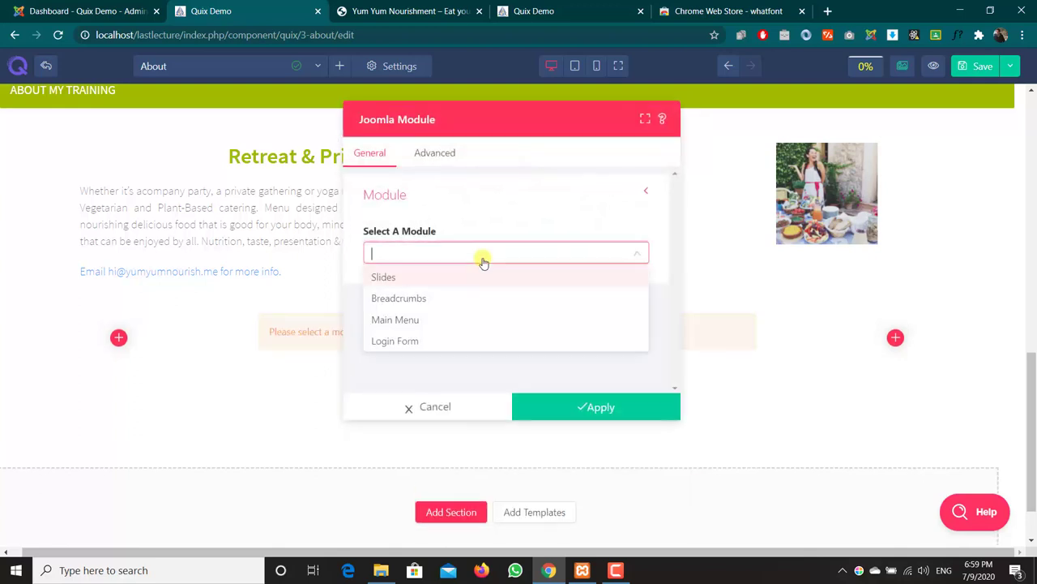
pyautogui.click(470, 341)
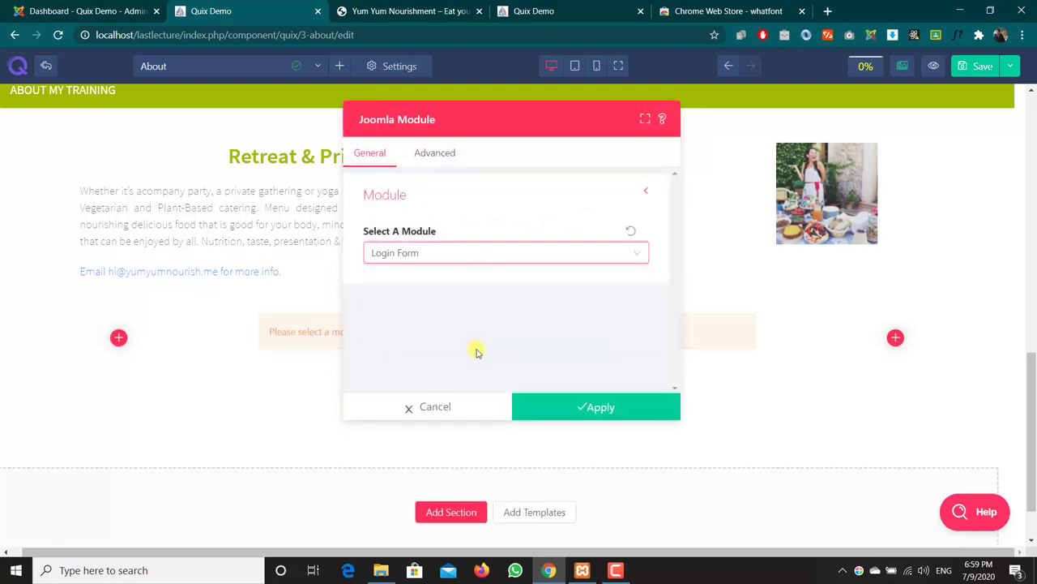
pyautogui.click(546, 408)
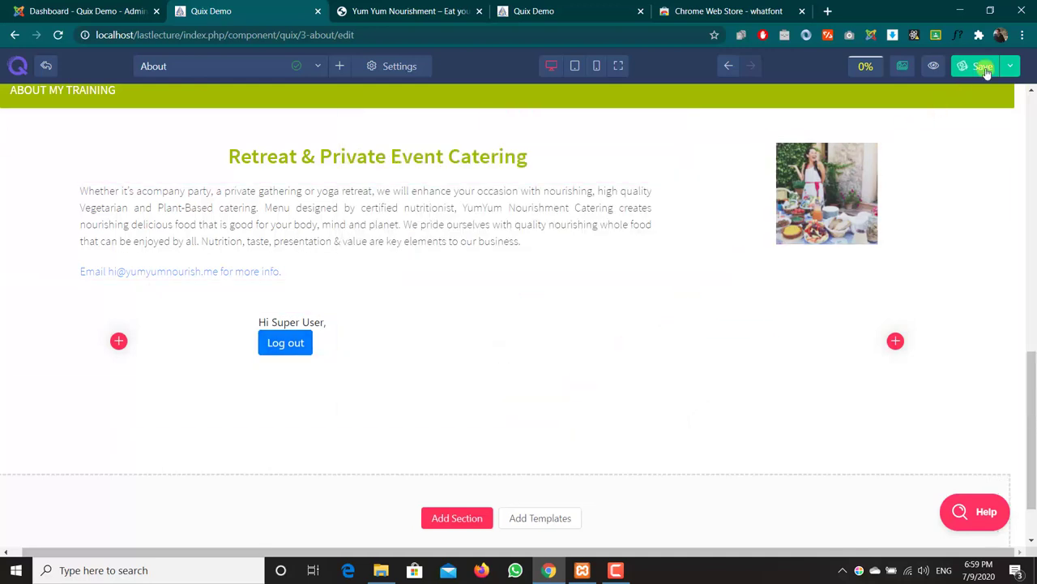
pyautogui.click(934, 65)
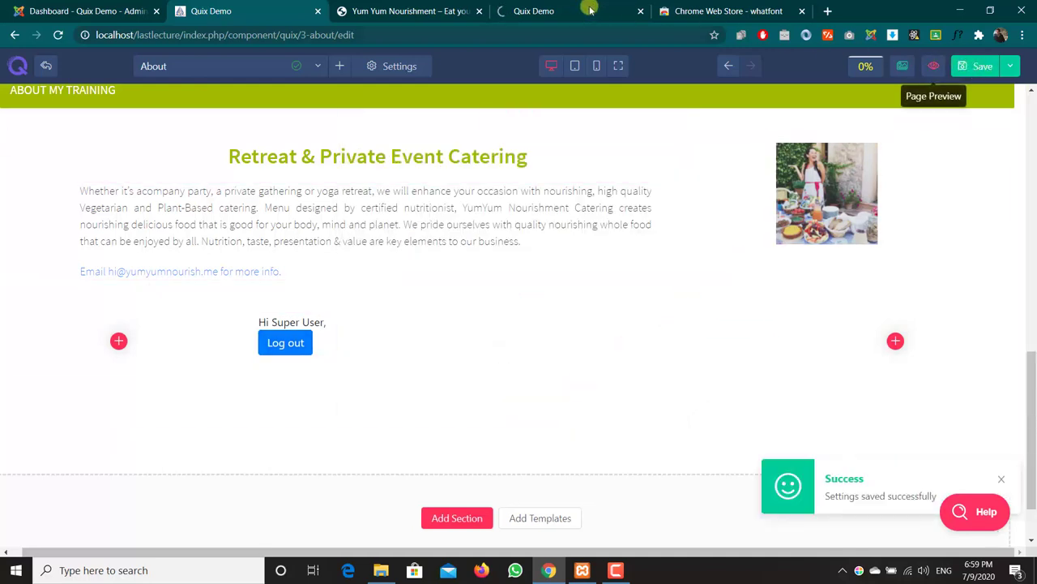
# On the live About page, log out of the site through the Login Form module.
pyautogui.click(590, 8)
pyautogui.scroll(-10, 602, 364)
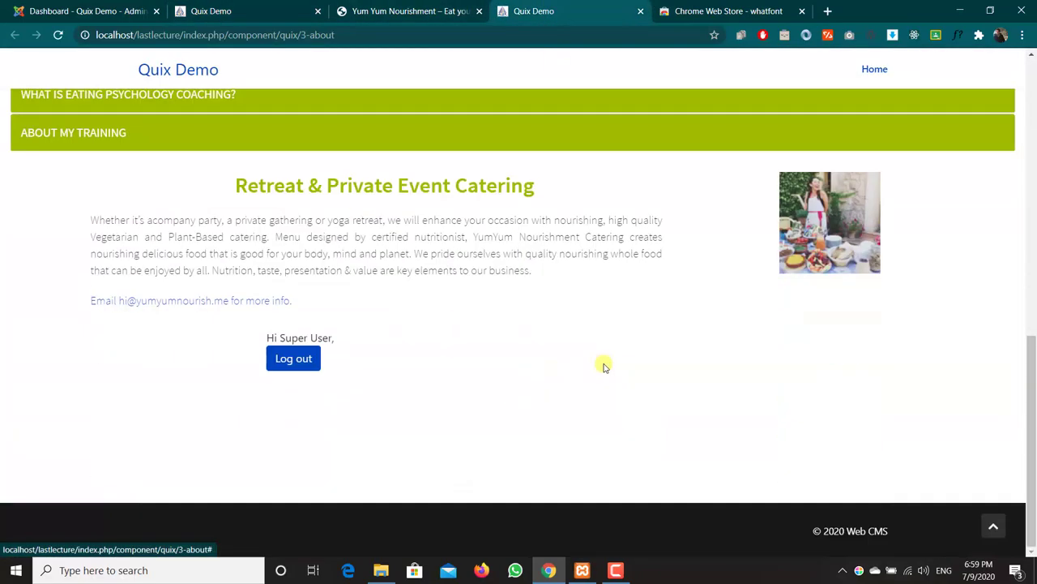
pyautogui.click(294, 361)
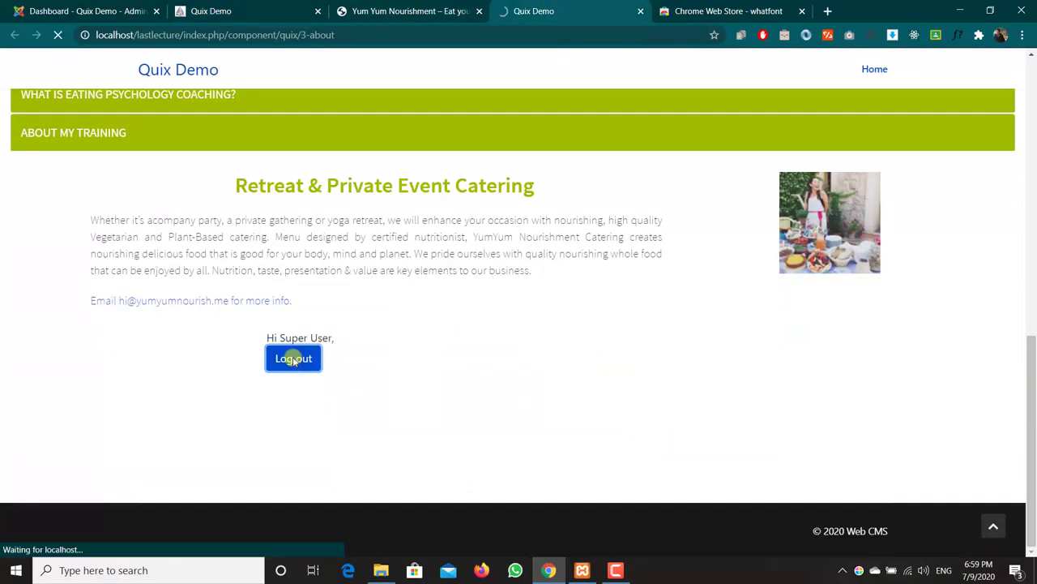
pyautogui.scroll(-10, 491, 363)
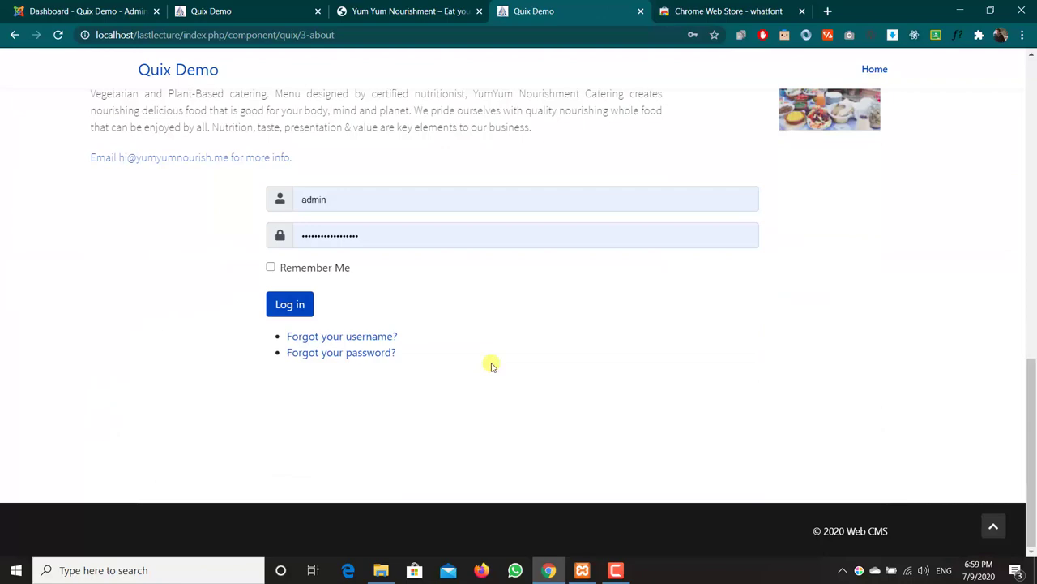
pyautogui.scroll(10, 492, 364)
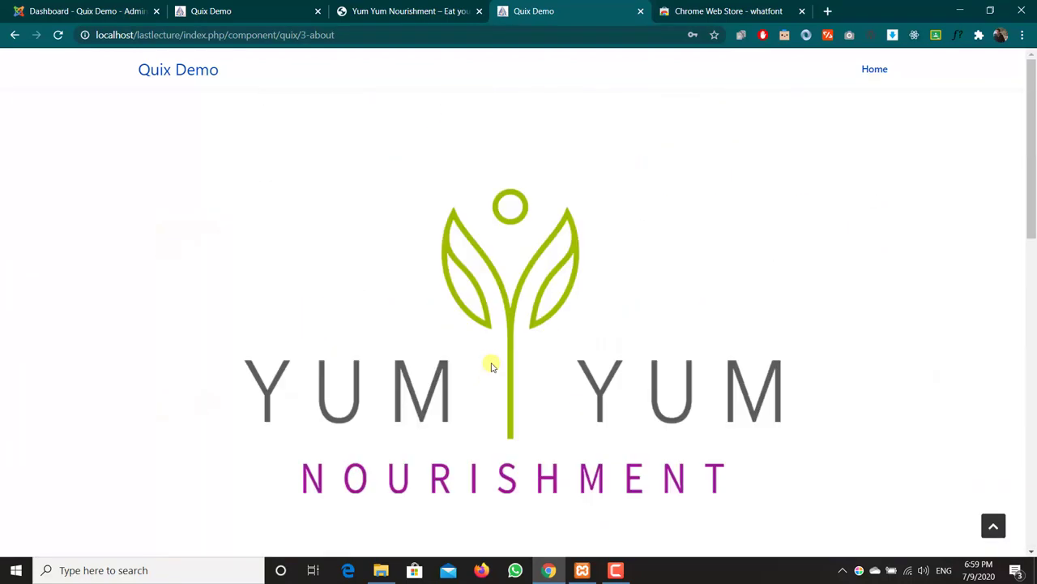
# Load coachbushire.com in the tab that showed the Yum Yum reference site.
pyautogui.click(445, 6)
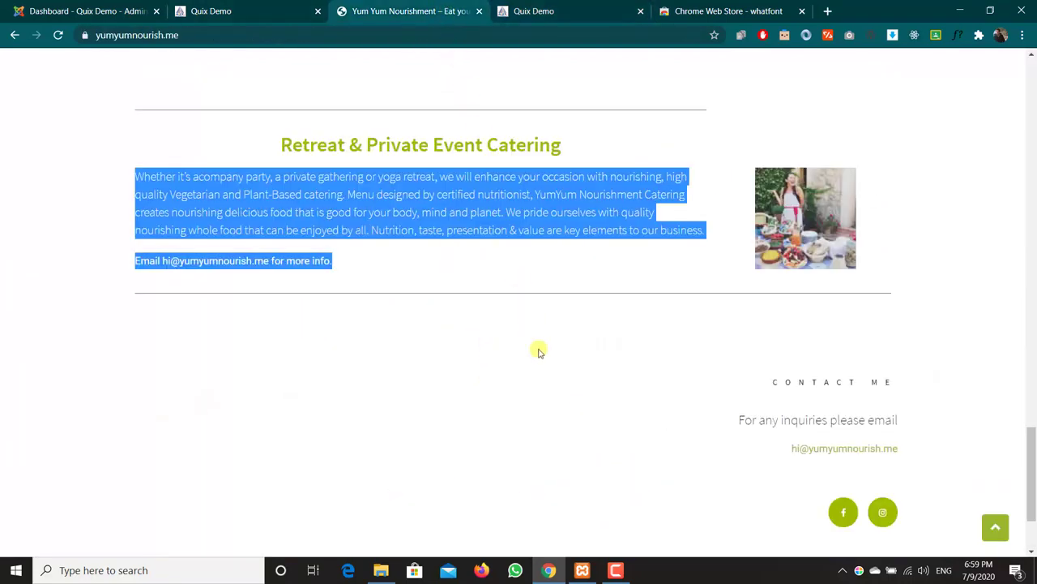
pyautogui.scroll(10, 556, 408)
pyautogui.scroll(6, 556, 407)
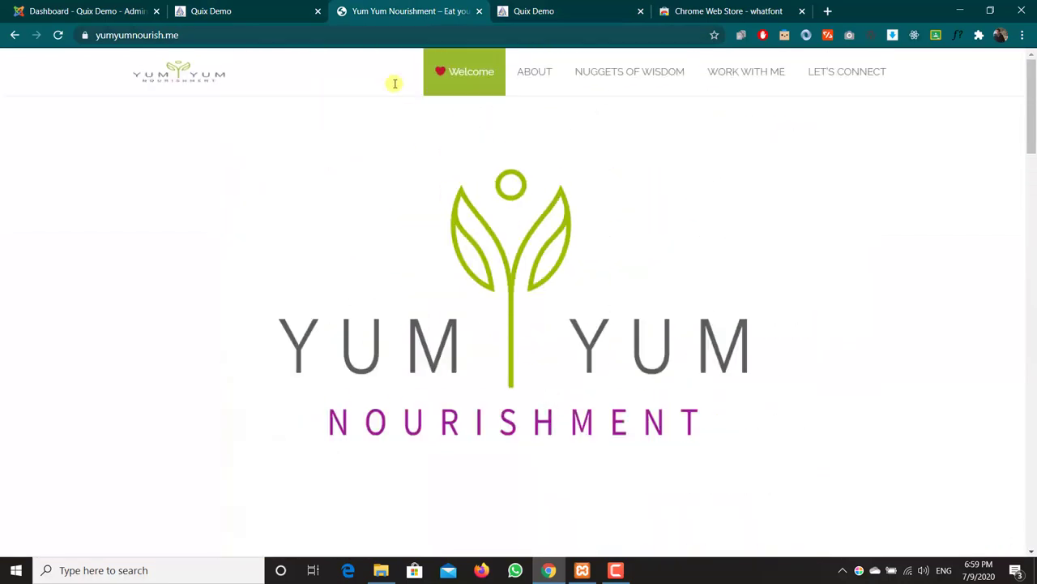
pyautogui.click(368, 32)
pyautogui.write('coa')
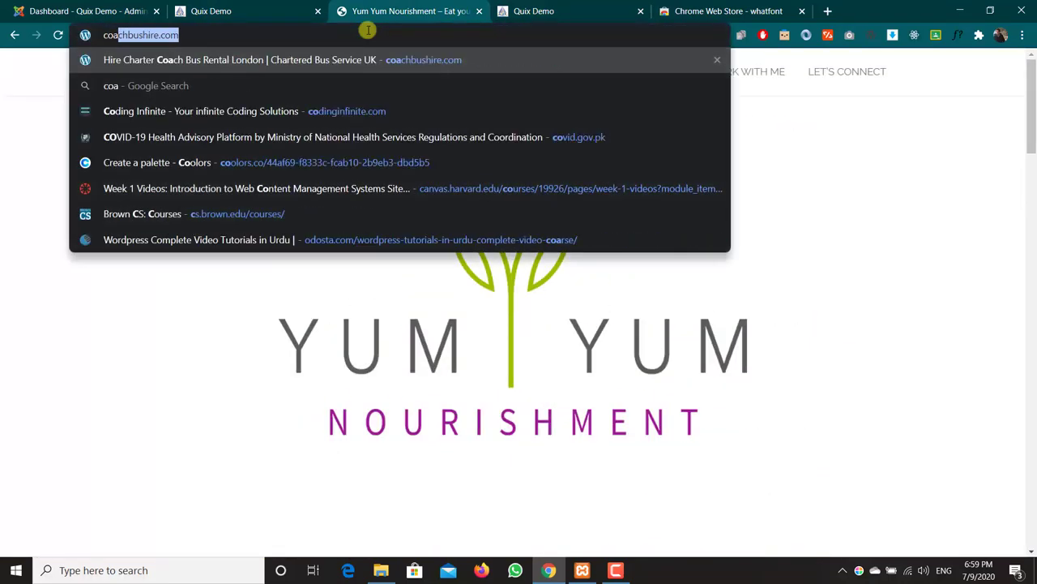
pyautogui.press('Return')
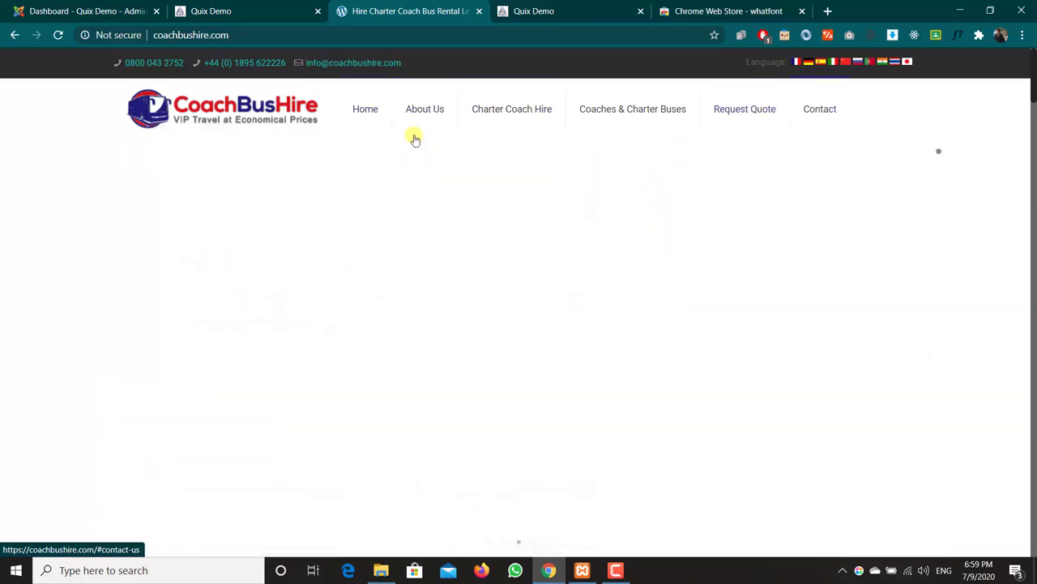
# Browse coachbushire.com's coaches and charter buses section, then return to the About page builder.
pyautogui.scroll(-10, 433, 118)
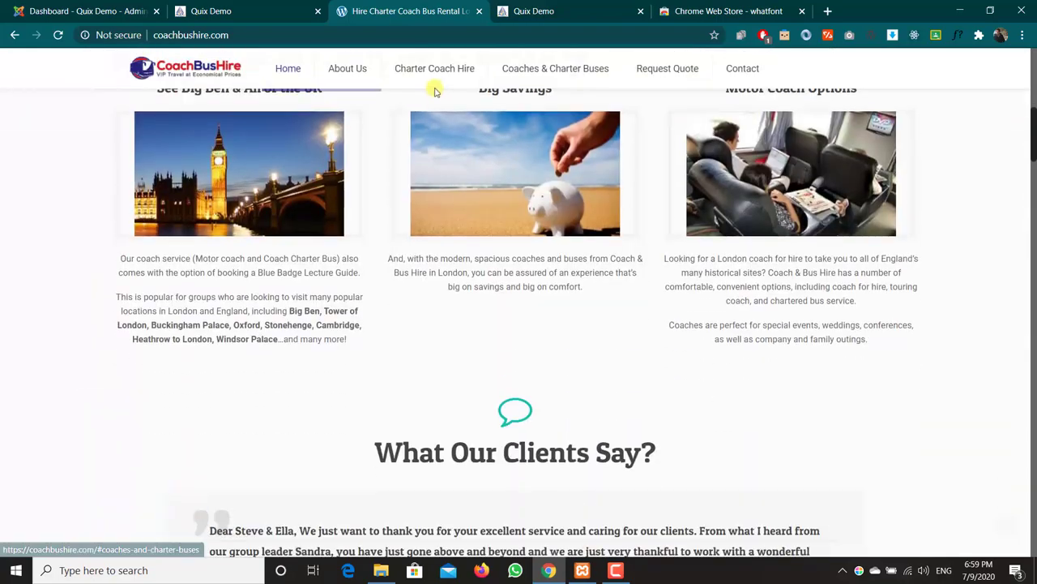
pyautogui.click(549, 68)
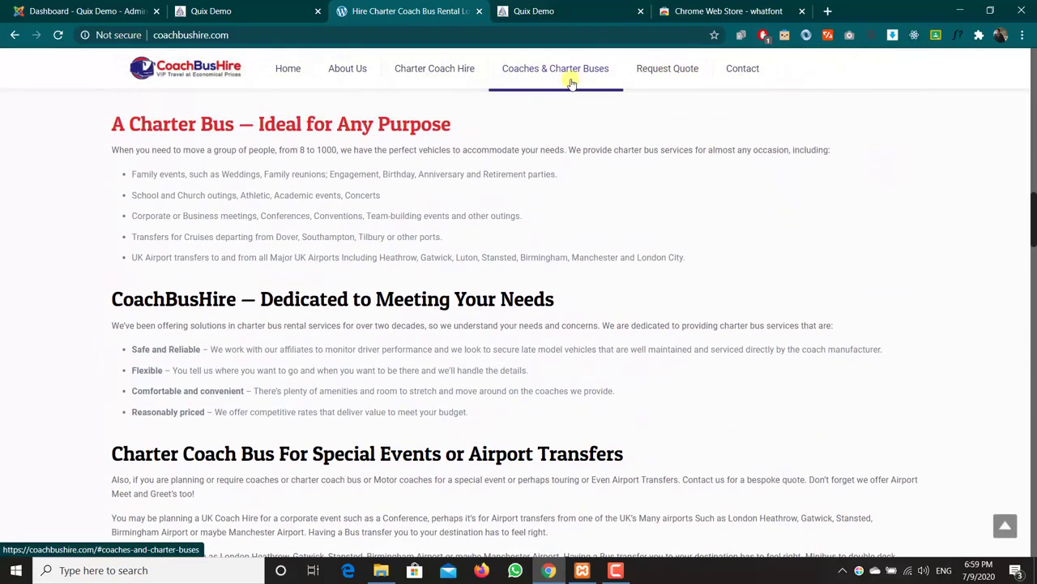
pyautogui.scroll(-15, 571, 83)
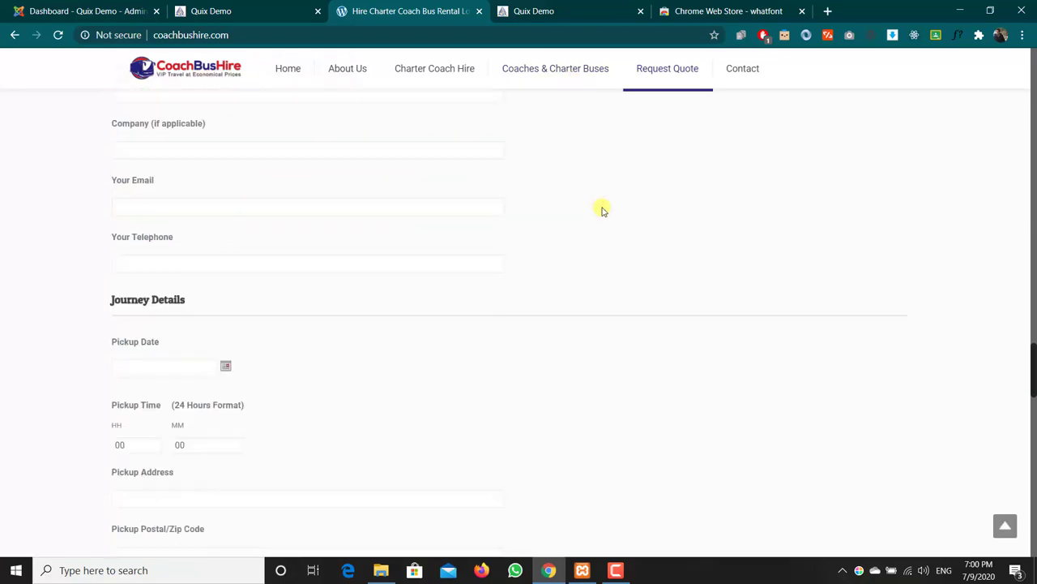
pyautogui.scroll(-8, 602, 211)
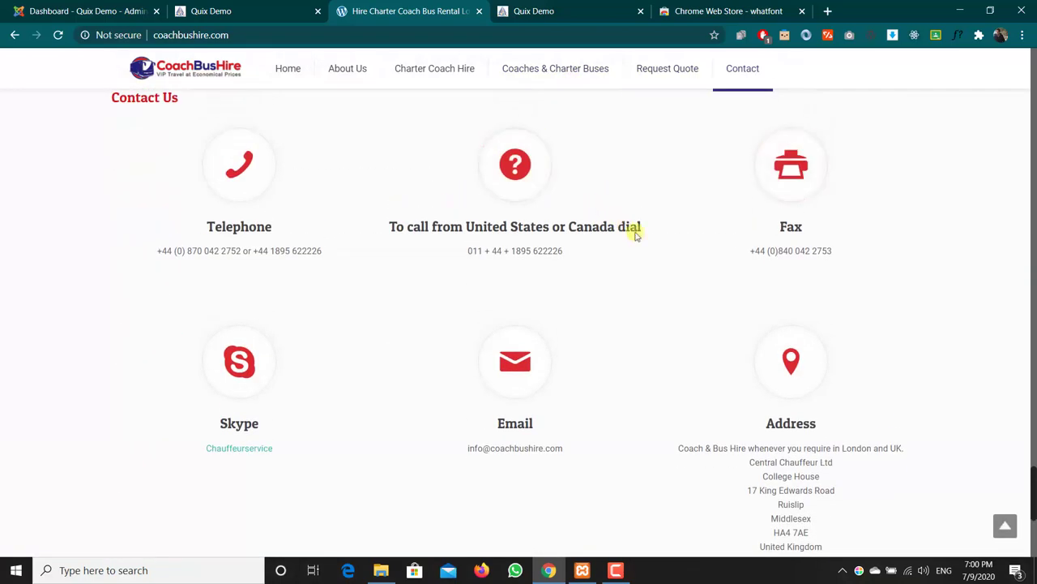
pyautogui.click(1009, 525)
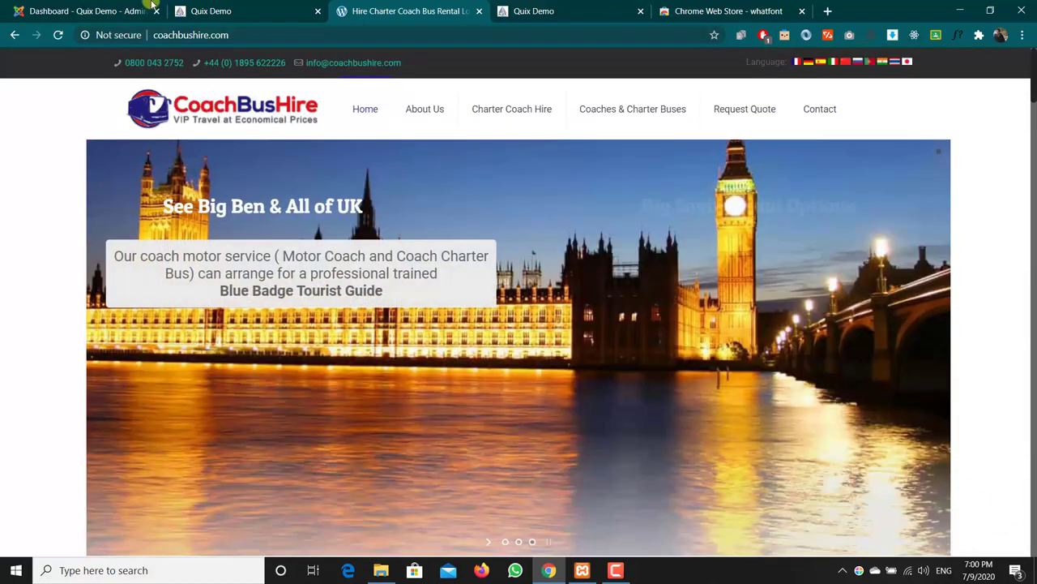
pyautogui.click(151, 6)
pyautogui.click(268, 12)
# Dismiss the session-expired warning and log back into the administrator with the admin credentials.
pyautogui.click(674, 254)
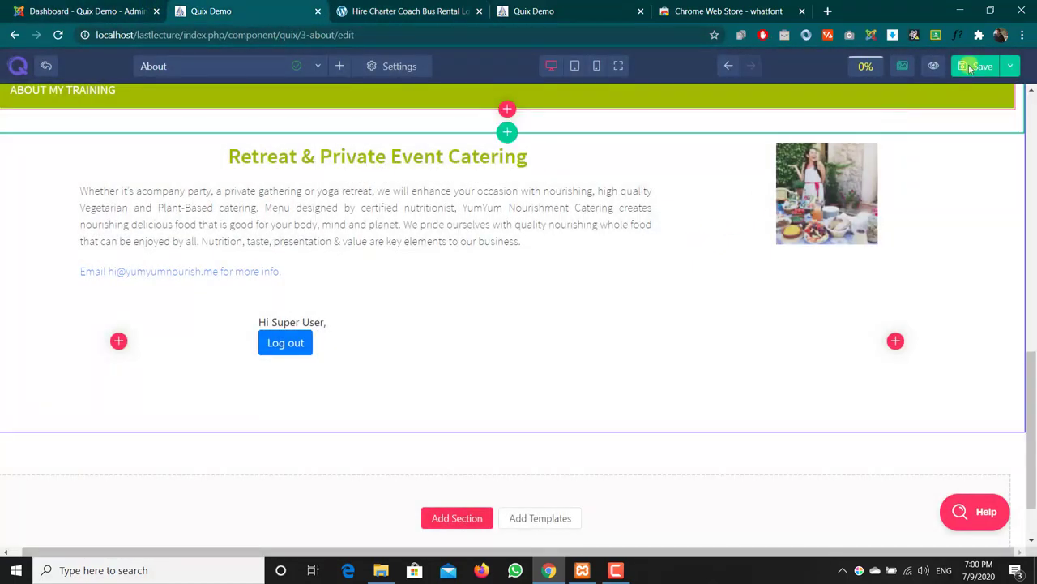
pyautogui.click(970, 68)
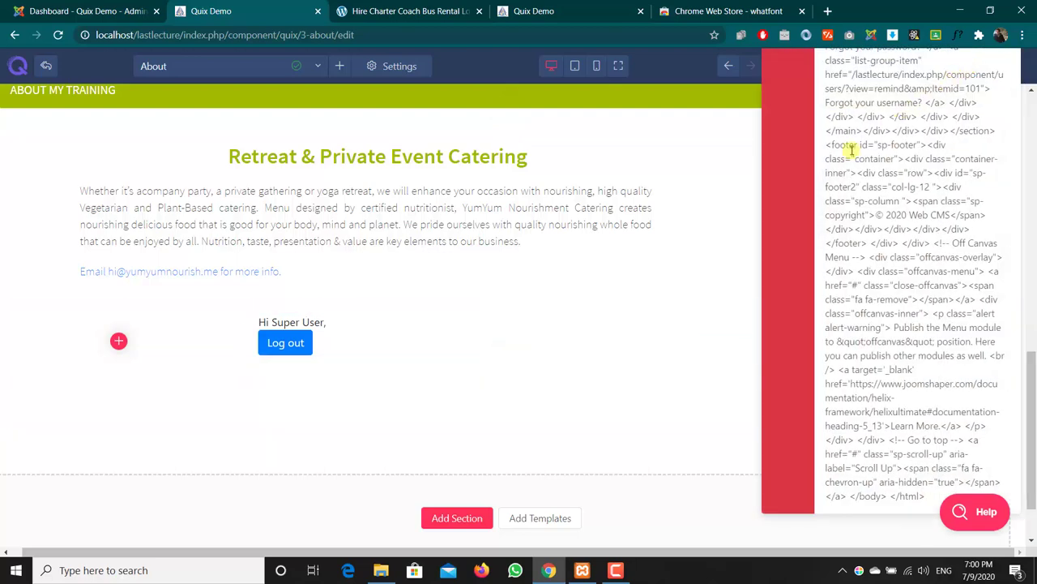
pyautogui.click(132, 13)
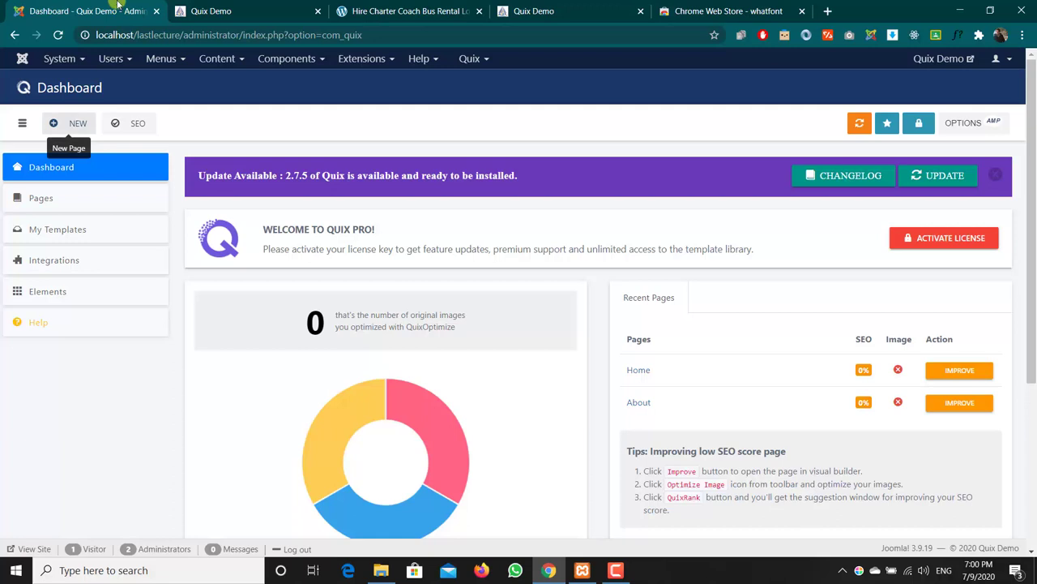
pyautogui.click(22, 59)
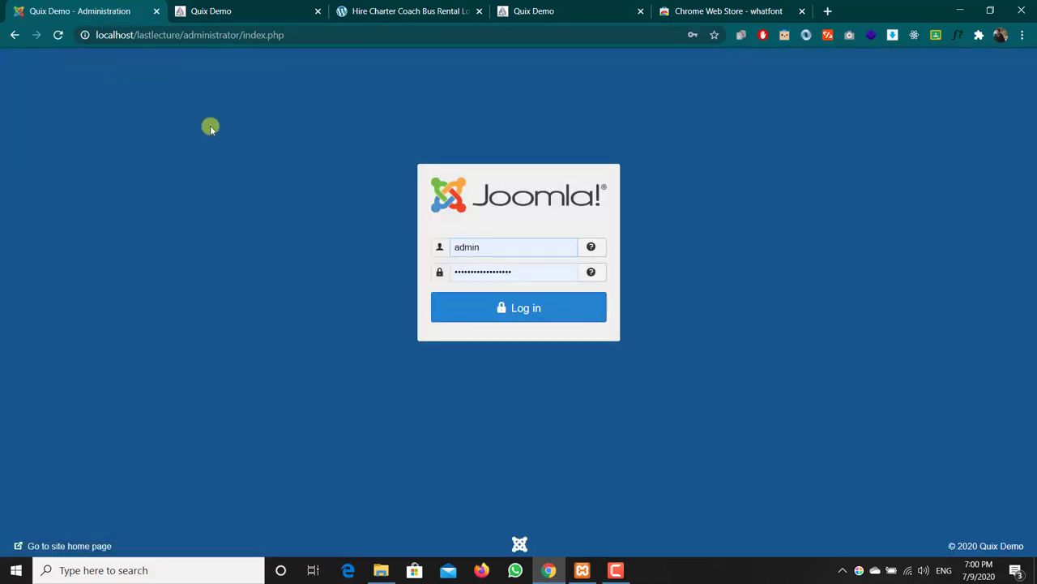
pyautogui.click(519, 245)
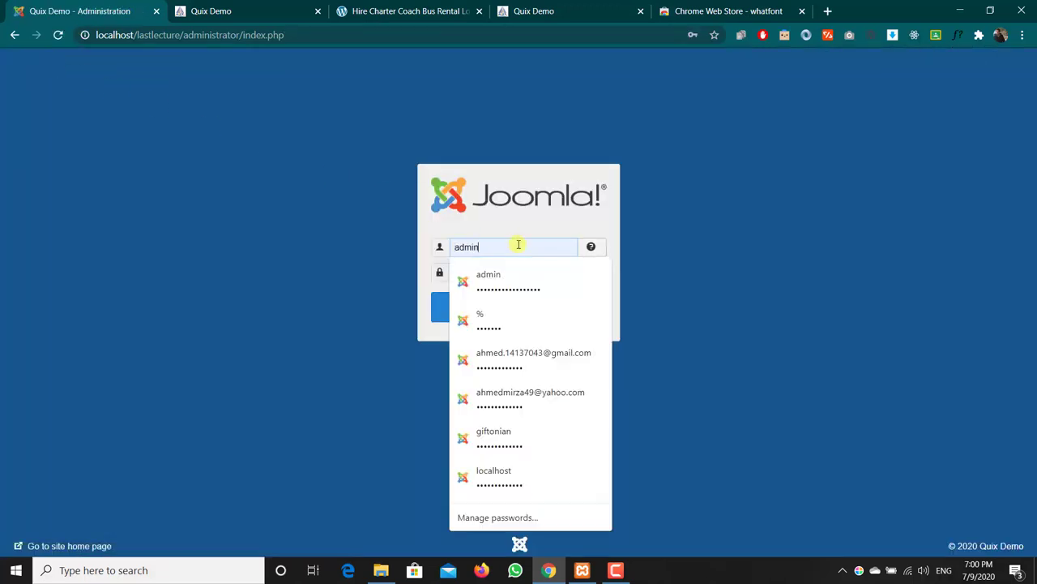
pyautogui.write('ad')
pyautogui.press('BackSpace')
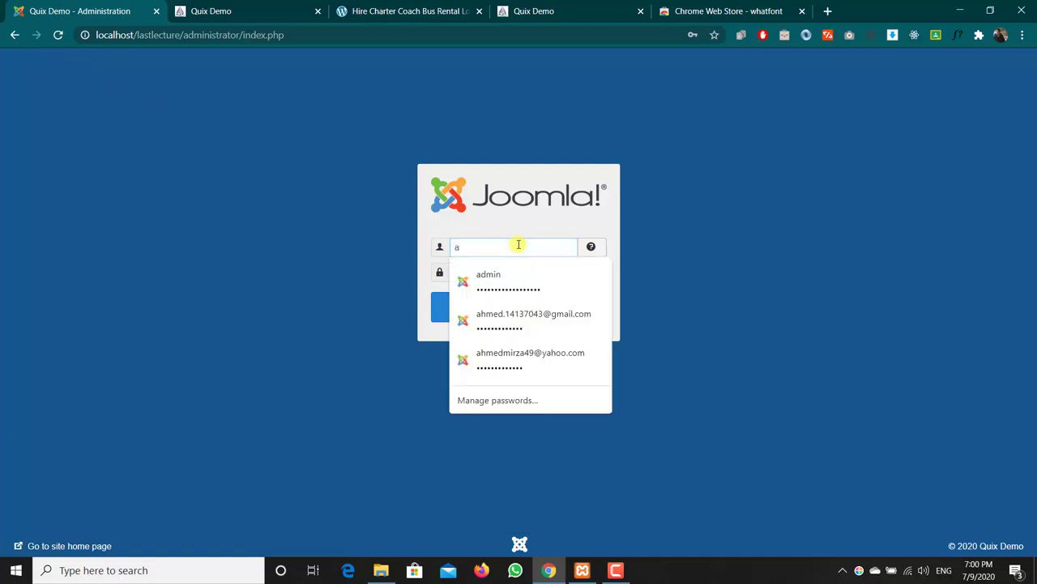
pyautogui.write('dmin')
pyautogui.press('Tab')
pyautogui.write('a')
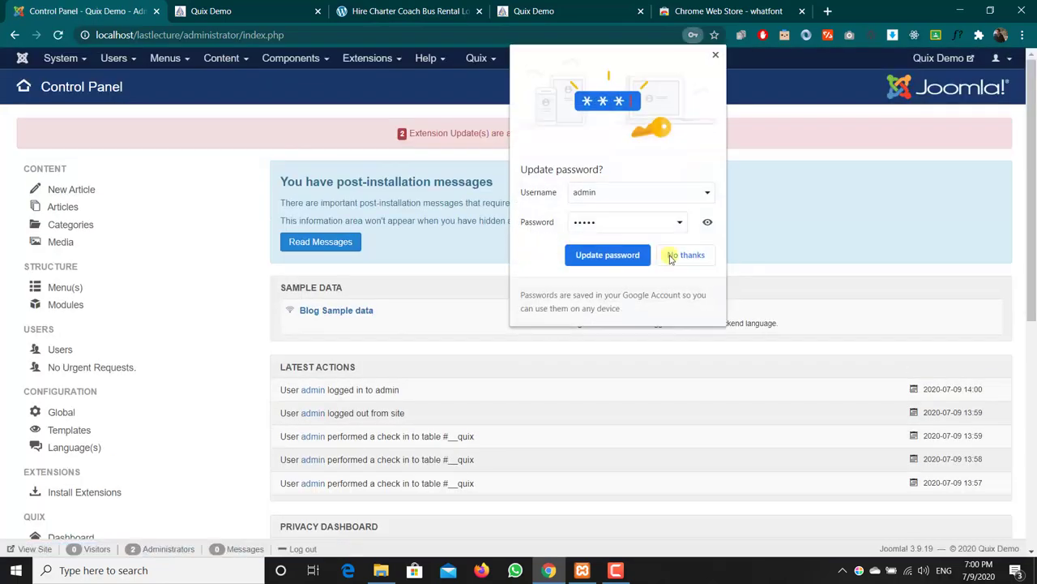
pyautogui.click(671, 256)
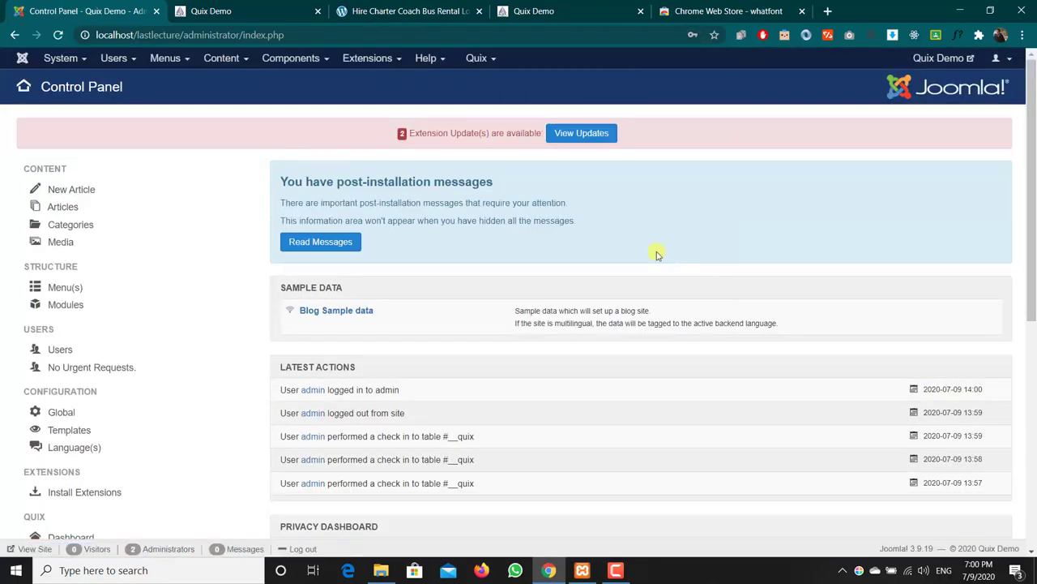
# Open Global Configuration from the System menu.
pyautogui.click(23, 58)
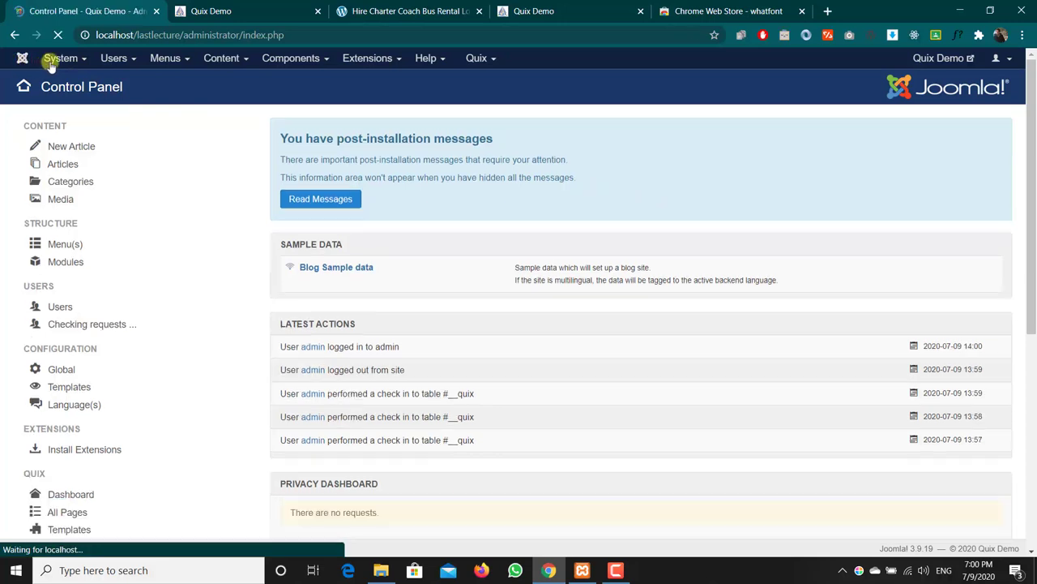
pyautogui.click(53, 61)
pyautogui.click(51, 110)
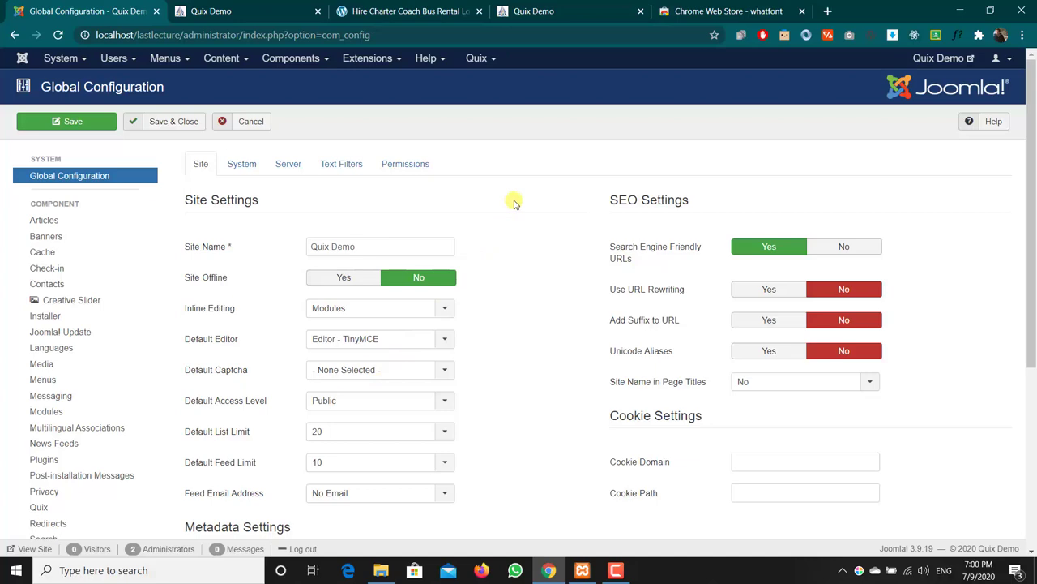
pyautogui.scroll(-4, 514, 203)
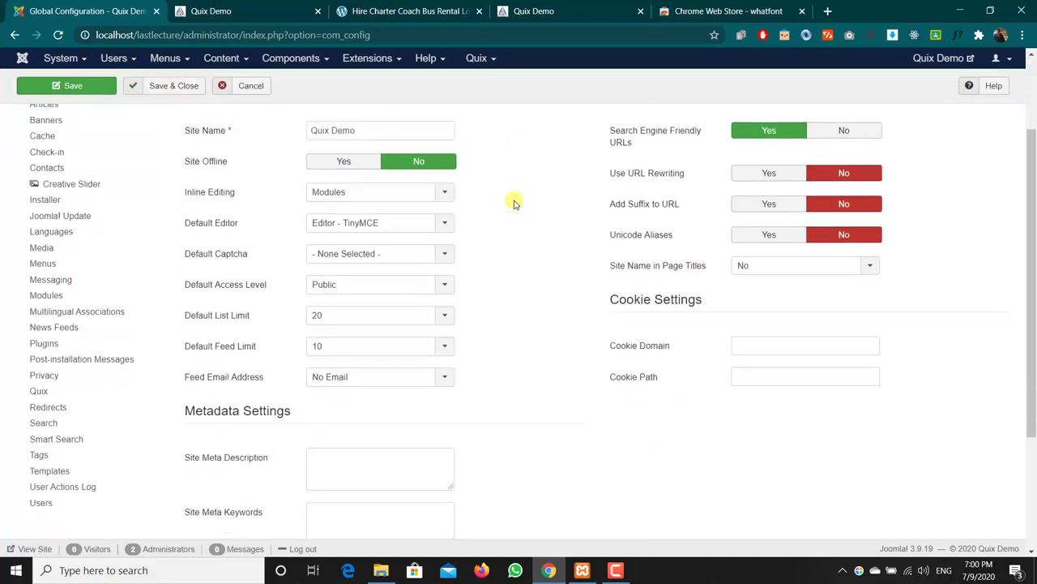
pyautogui.scroll(4, 514, 203)
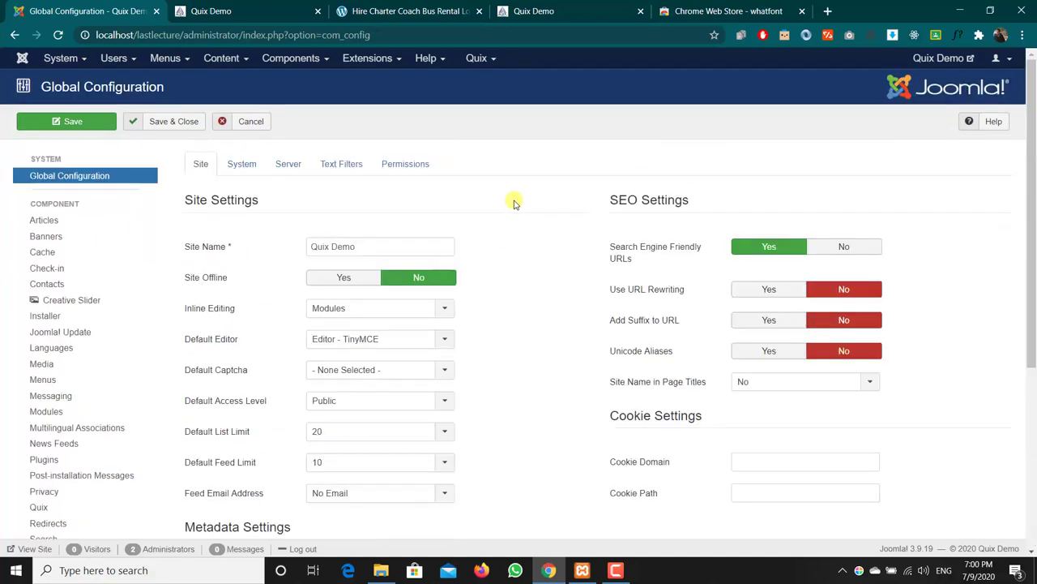
# Set Session Lifetime to 280 on the System tab and save and close the configuration.
pyautogui.click(250, 165)
pyautogui.click(289, 163)
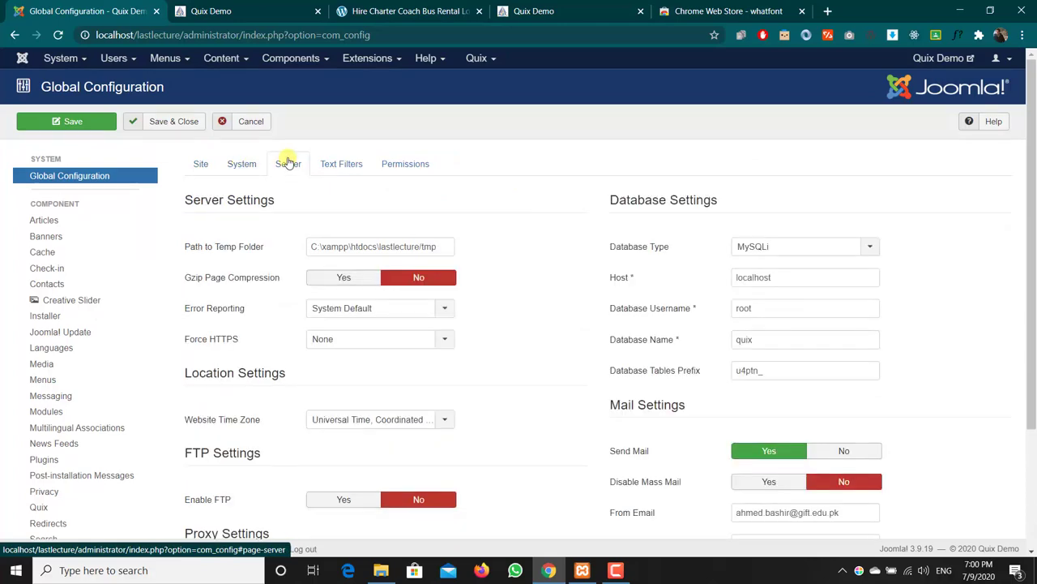
pyautogui.scroll(-1, 291, 162)
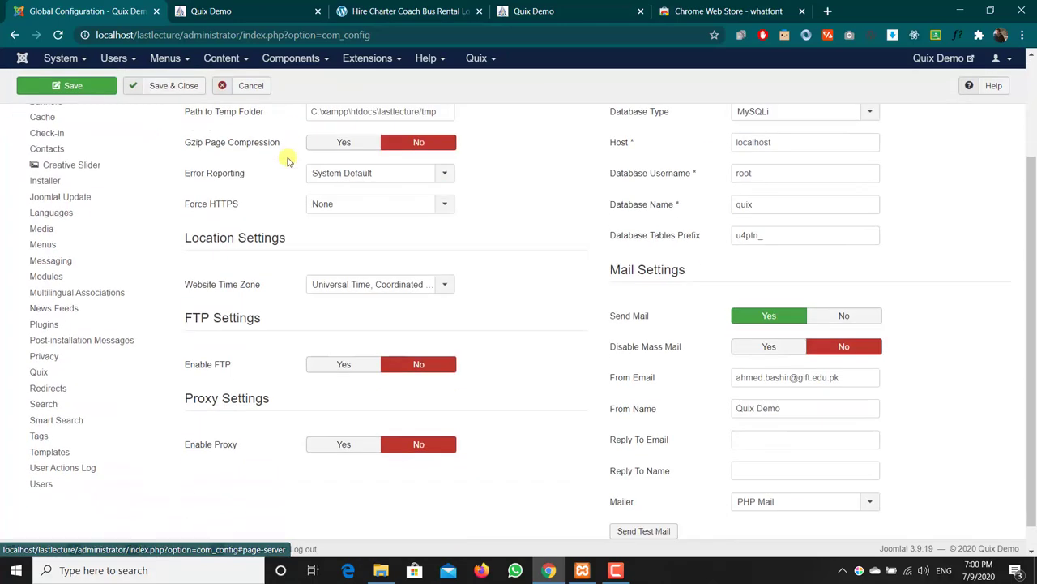
pyautogui.scroll(1, 292, 159)
pyautogui.click(256, 169)
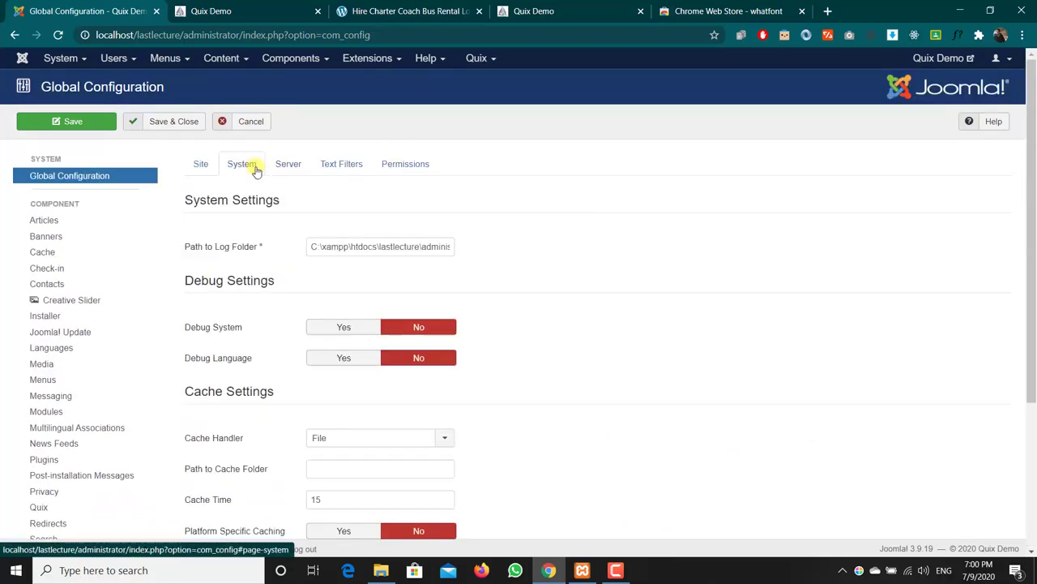
pyautogui.scroll(-3, 255, 170)
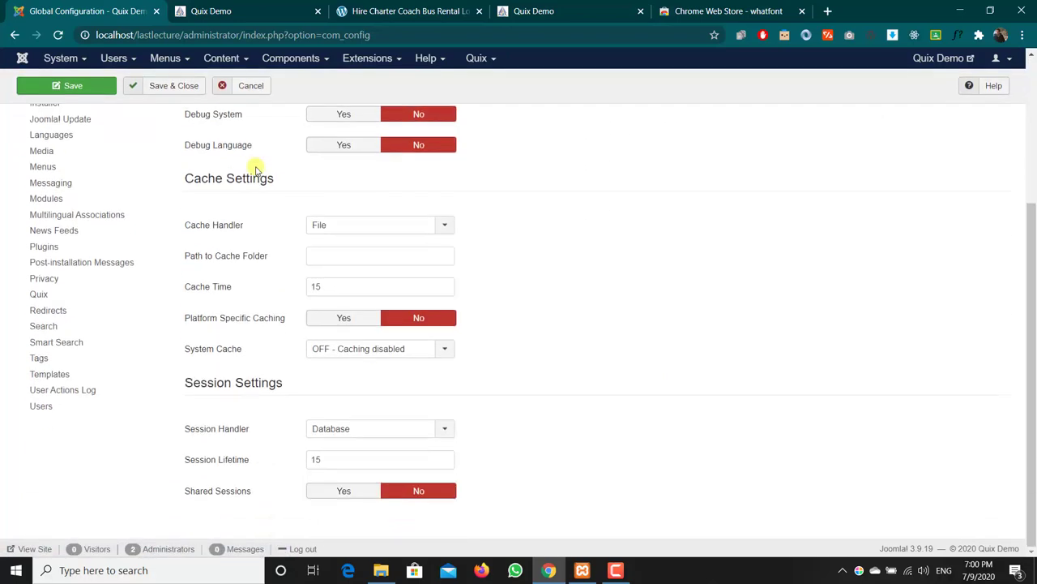
pyautogui.moveTo(341, 460); pyautogui.dragTo(276, 462)
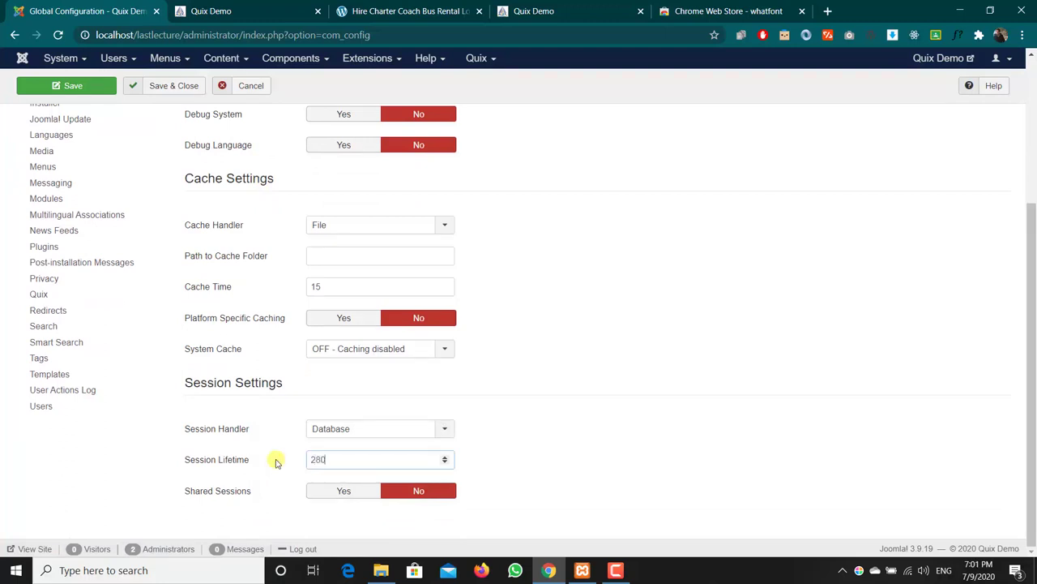
pyautogui.scroll(3, 275, 461)
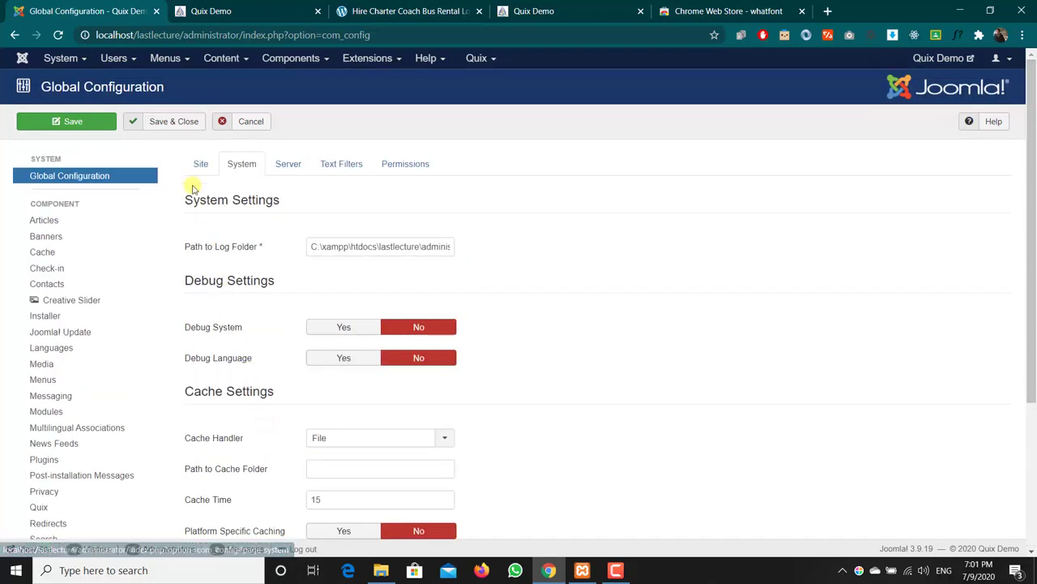
pyautogui.click(173, 128)
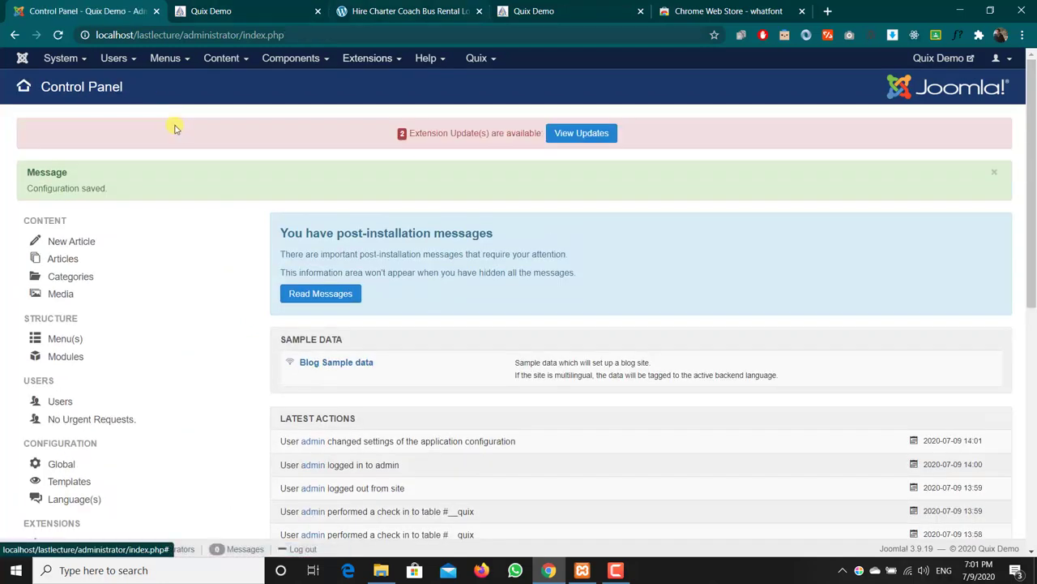
# Open the Quix Dashboard from the admin bar and bring up its pages list.
pyautogui.click(480, 57)
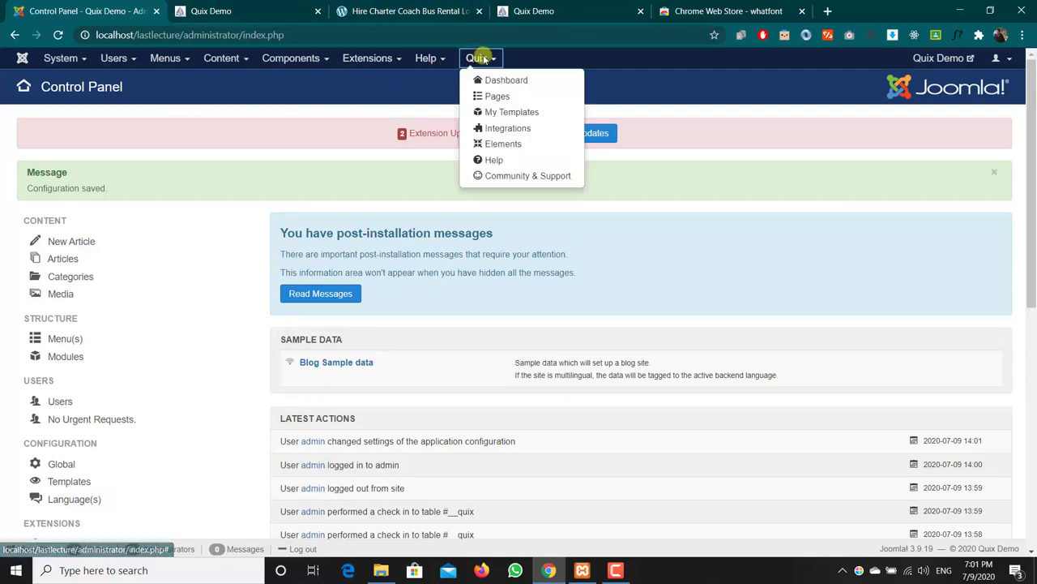
pyautogui.click(495, 80)
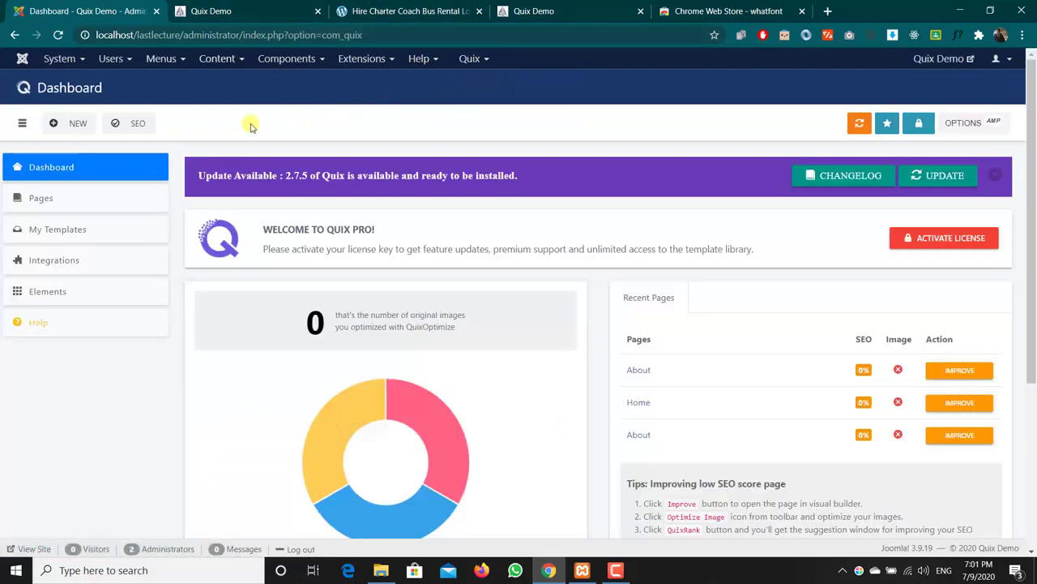
pyautogui.click(65, 162)
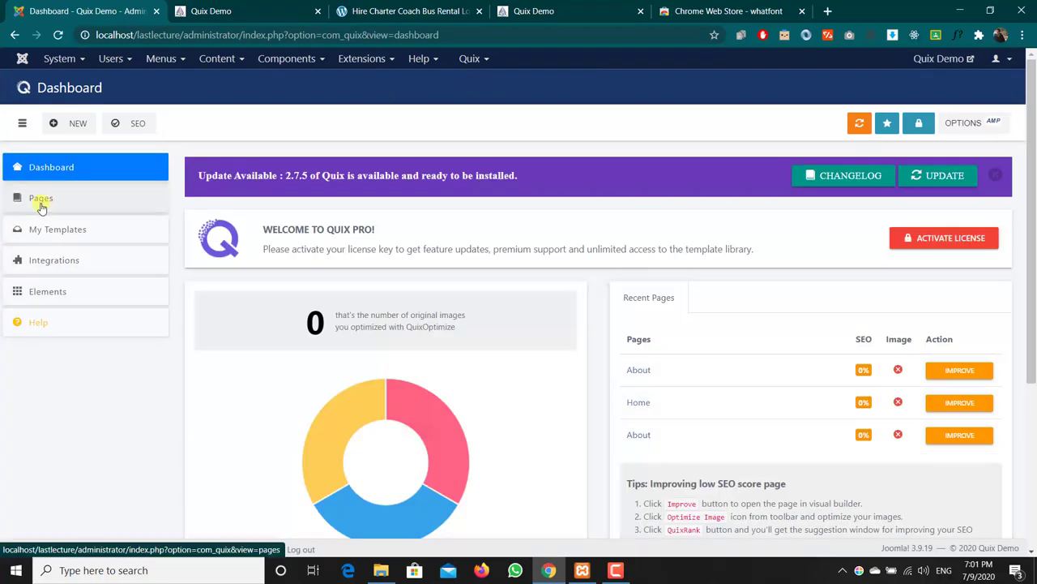
pyautogui.click(40, 204)
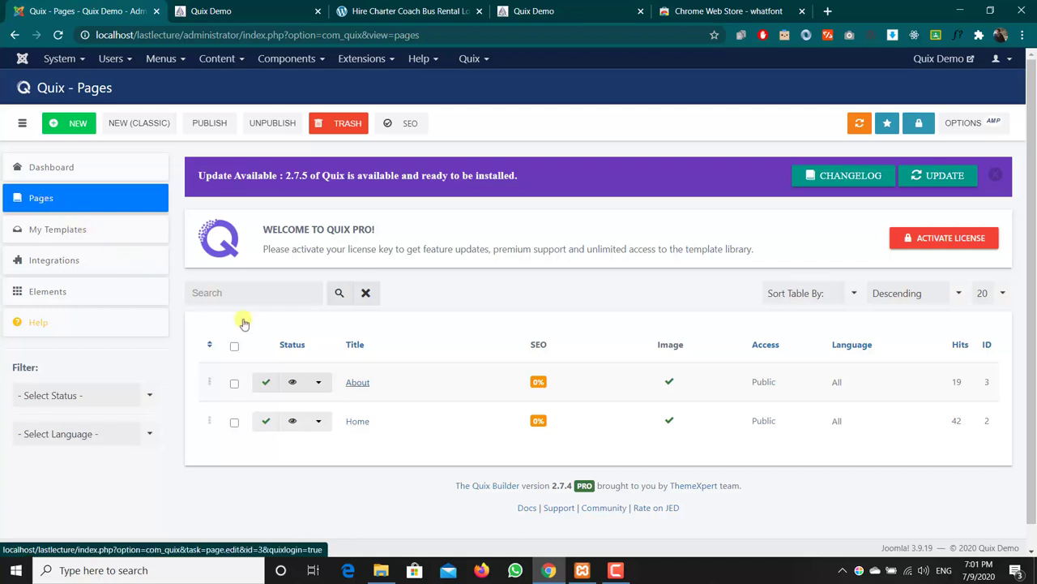
# Open the About page in the builder and delete the three-column Login Form row.
pyautogui.click(359, 384)
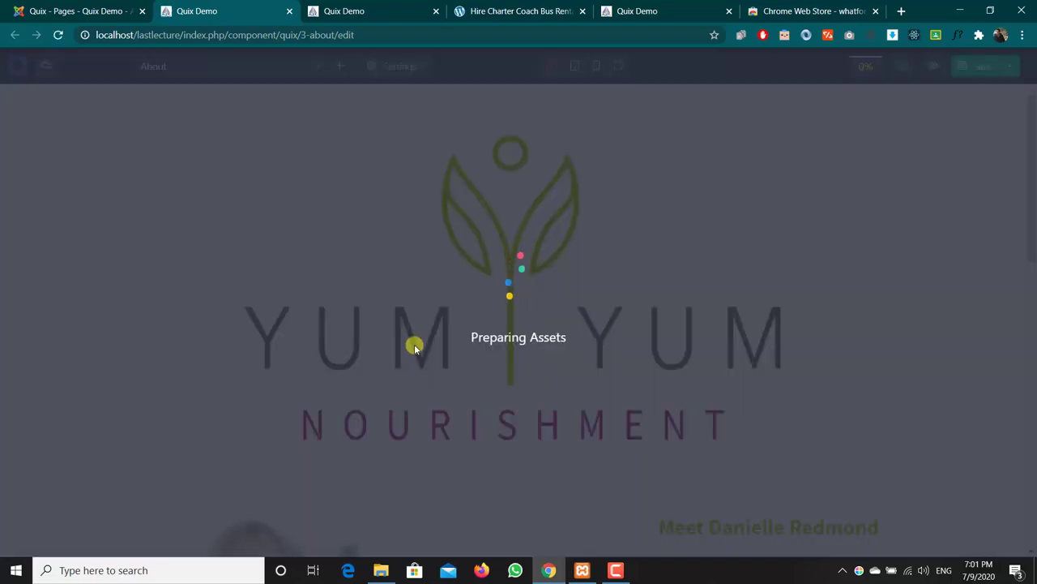
pyautogui.scroll(-10, 533, 299)
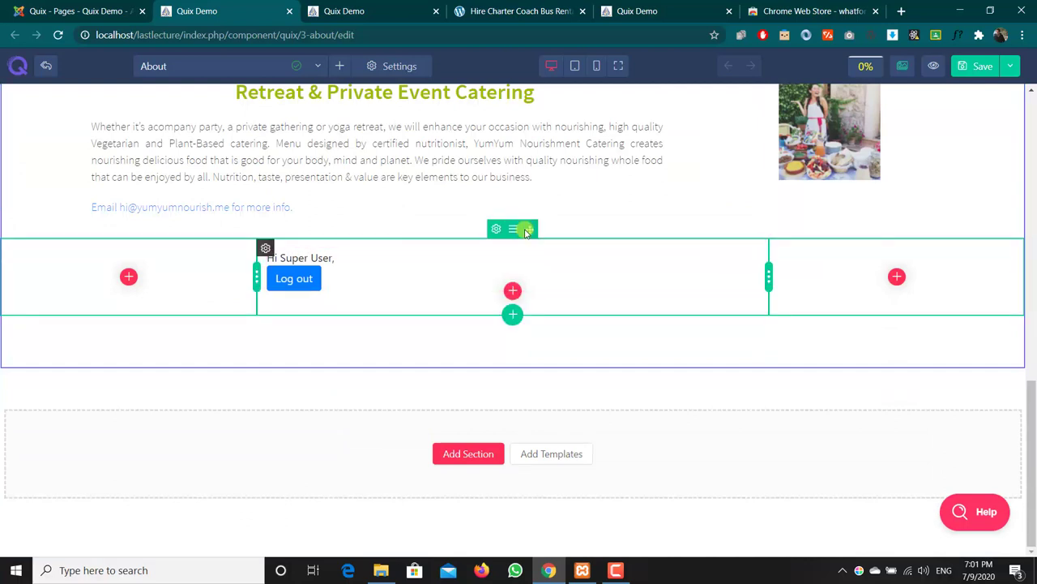
pyautogui.rightClick(497, 234)
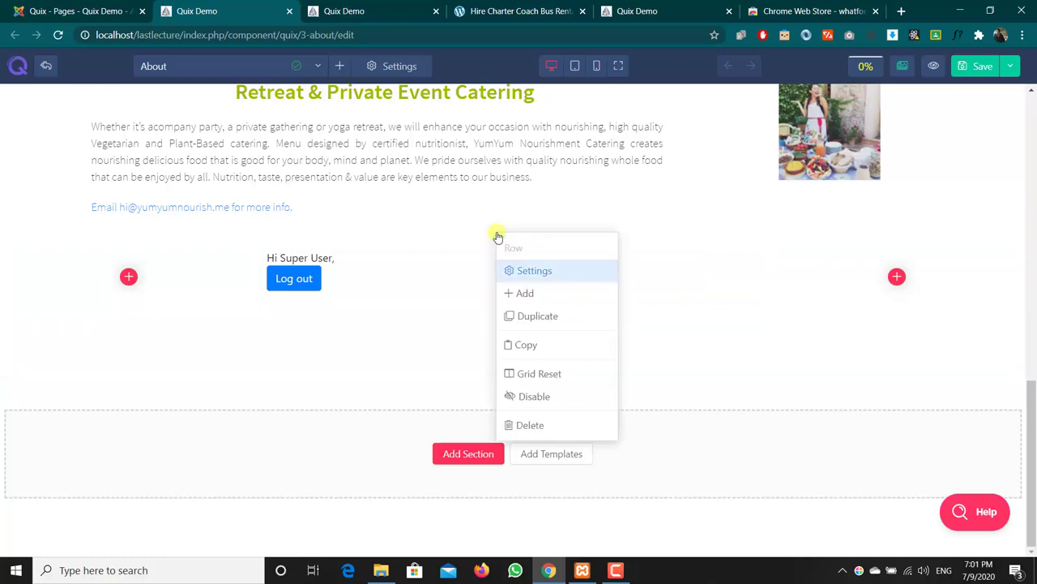
pyautogui.click(531, 425)
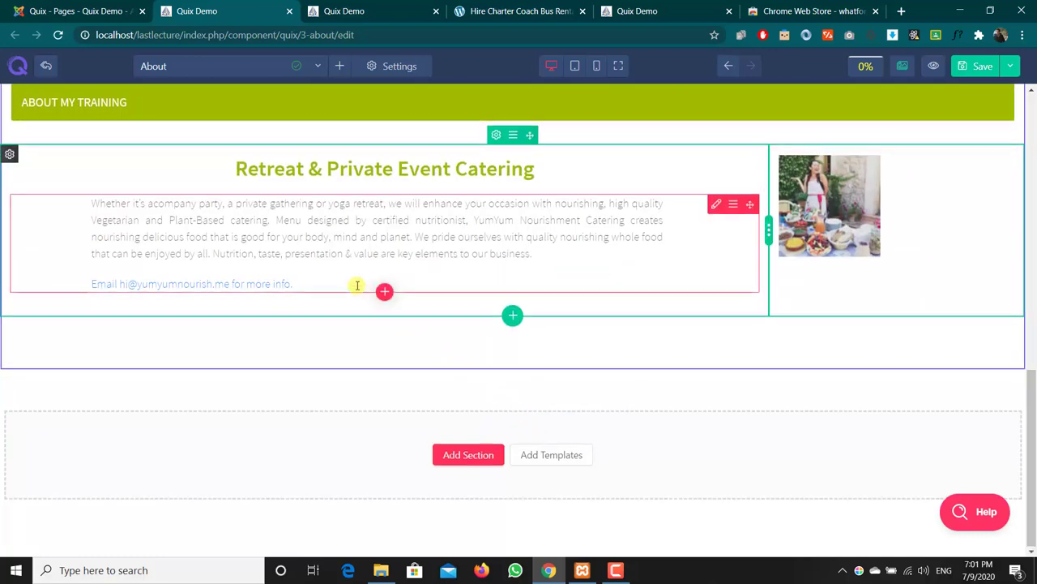
pyautogui.scroll(9, 357, 286)
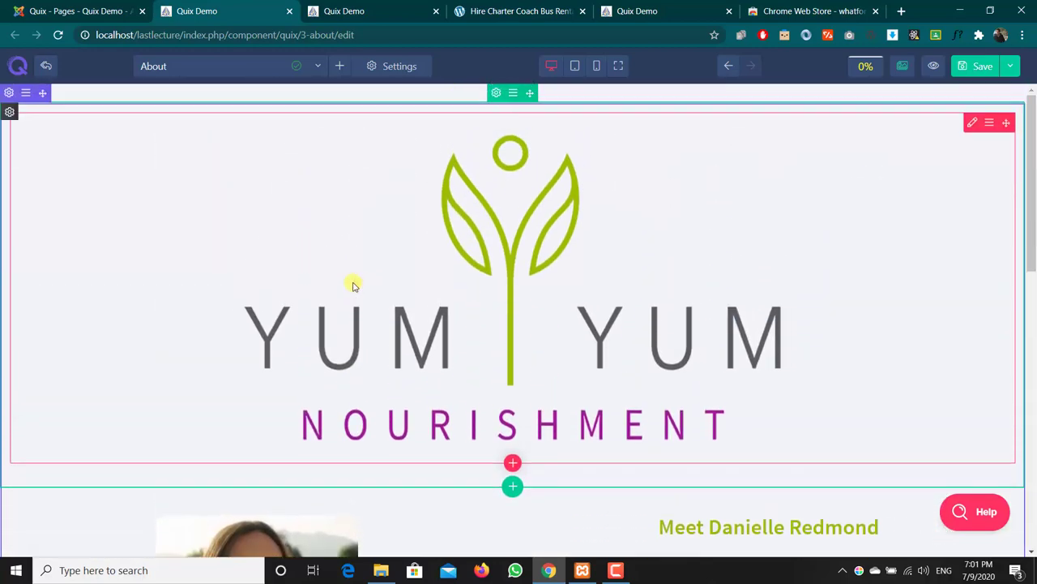
# Replace the catering row's Advanced Id with 'retreat' and apply it.
pyautogui.scroll(-6, 353, 285)
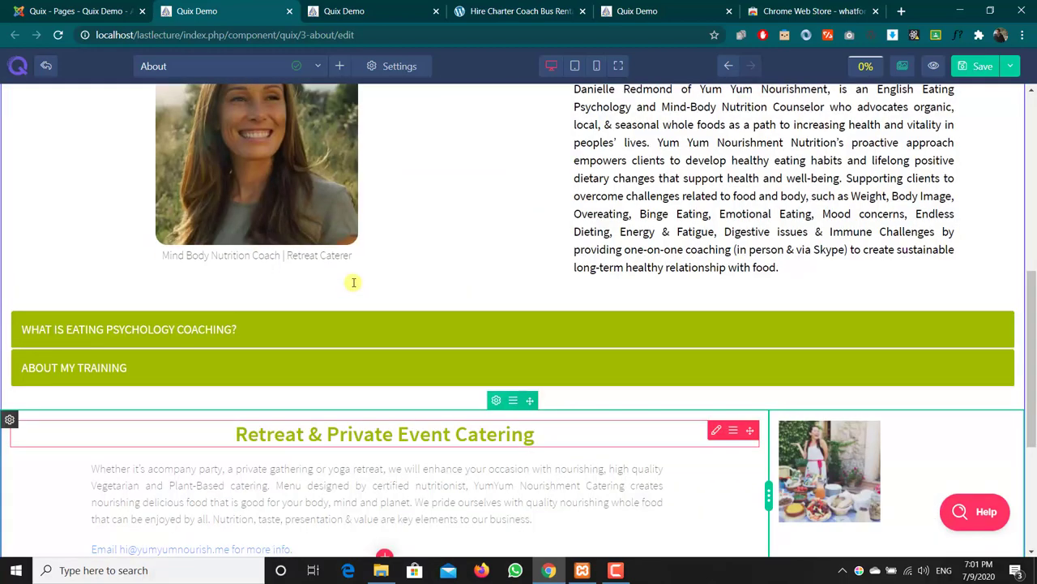
pyautogui.click(496, 399)
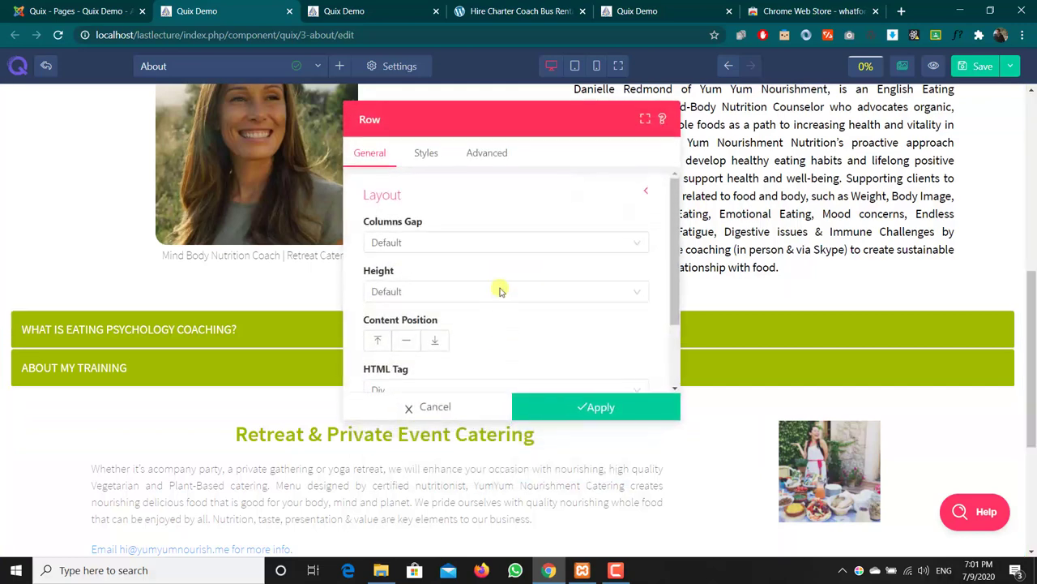
pyautogui.click(500, 155)
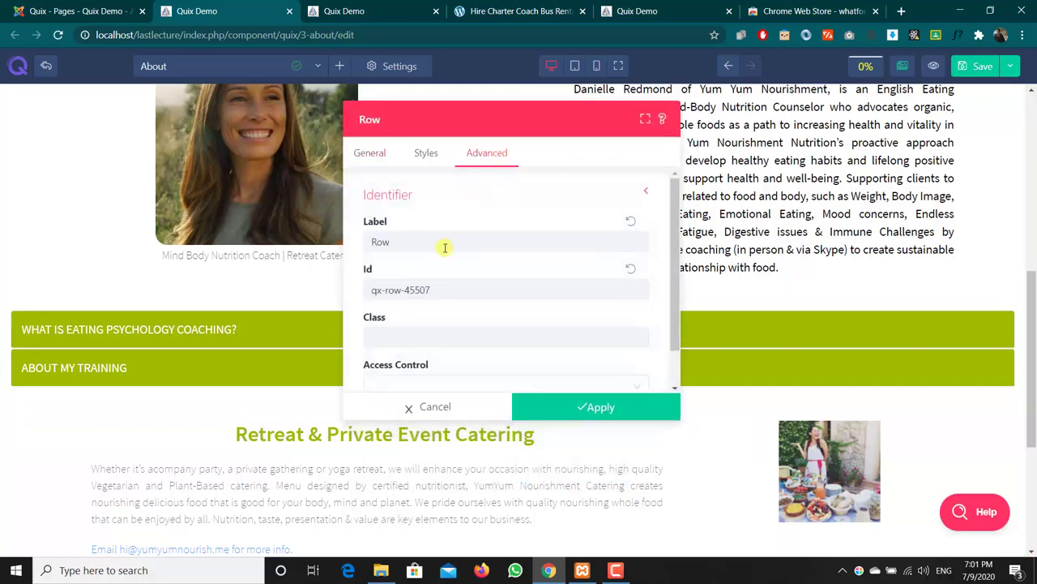
pyautogui.moveTo(443, 288); pyautogui.dragTo(252, 301)
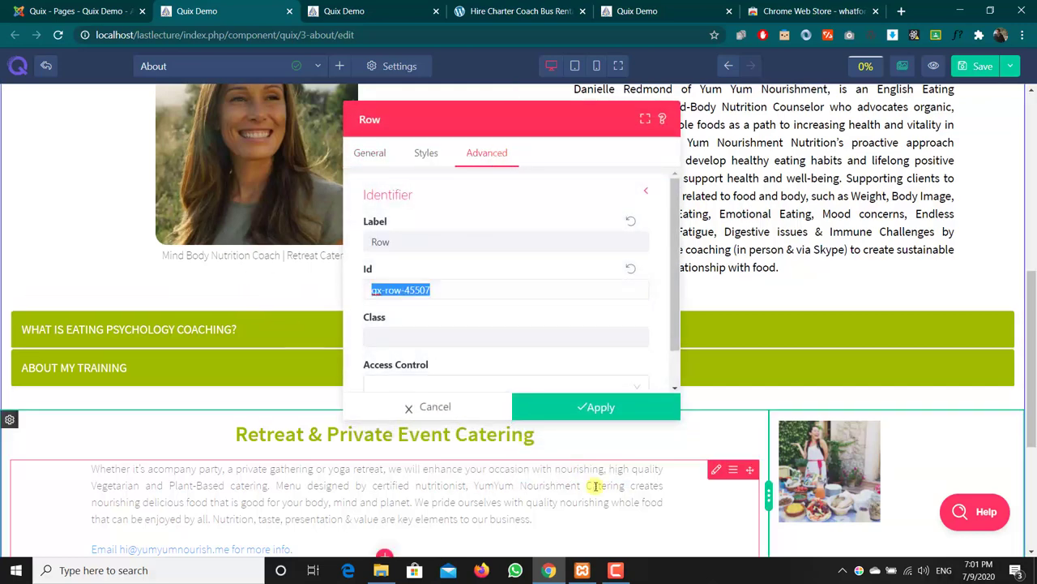
pyautogui.write('retrea')
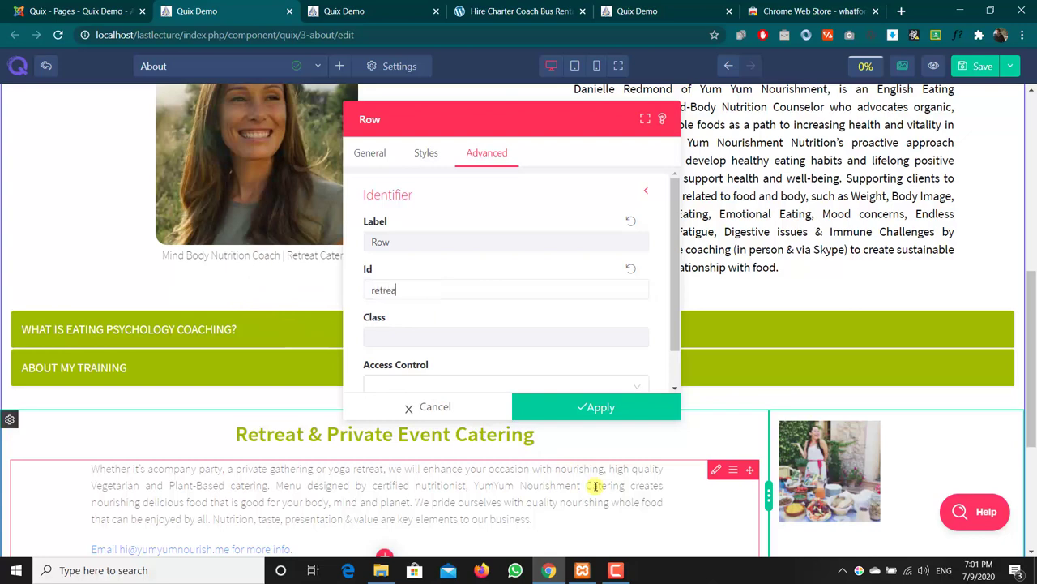
pyautogui.write('t')
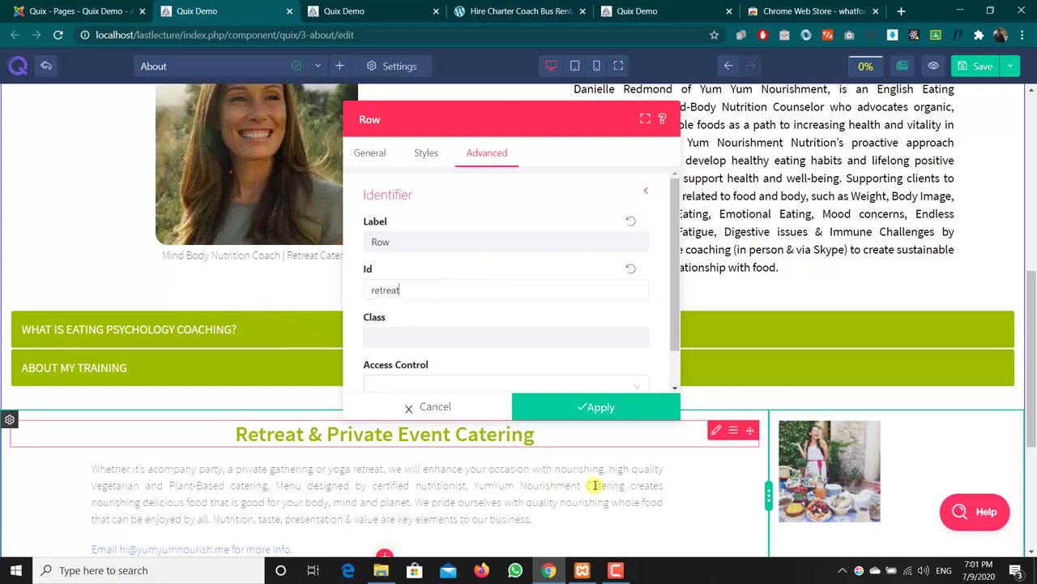
pyautogui.click(559, 405)
pyautogui.scroll(6, 588, 378)
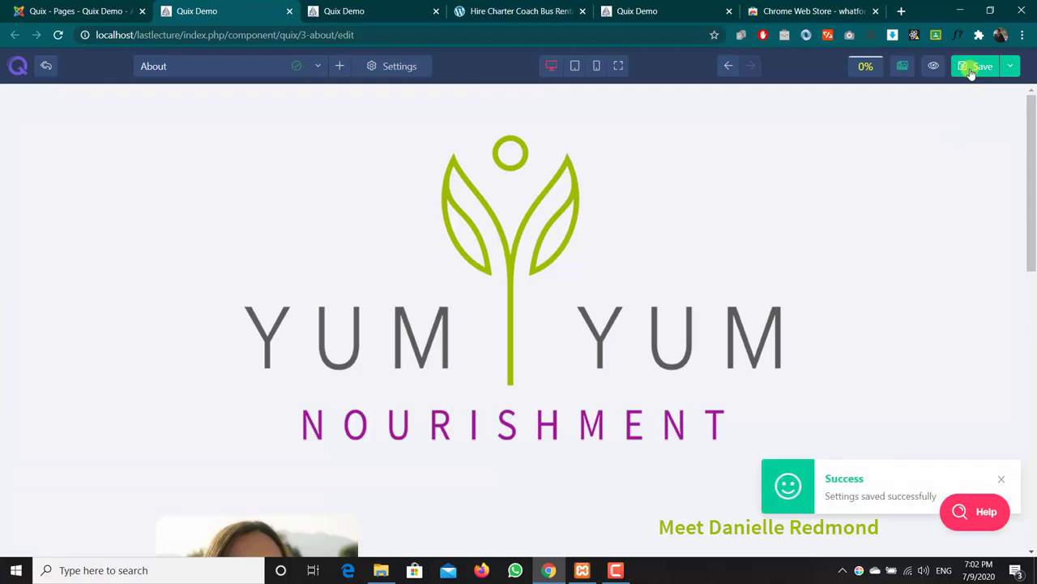
# Link the About page to Main Menu as item 'Yum Yum' with alias 'yum'.
pyautogui.click(379, 68)
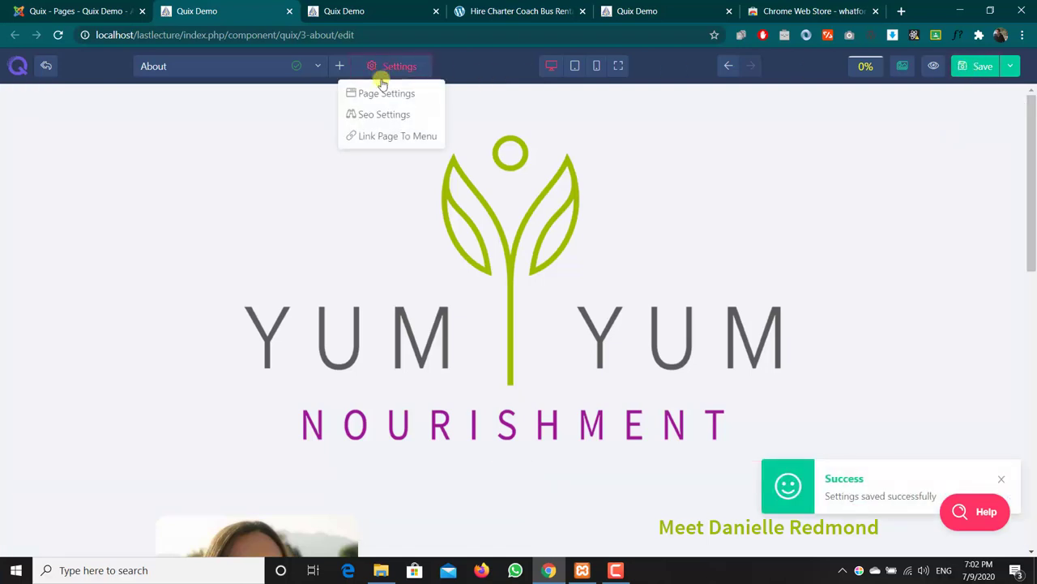
pyautogui.click(393, 136)
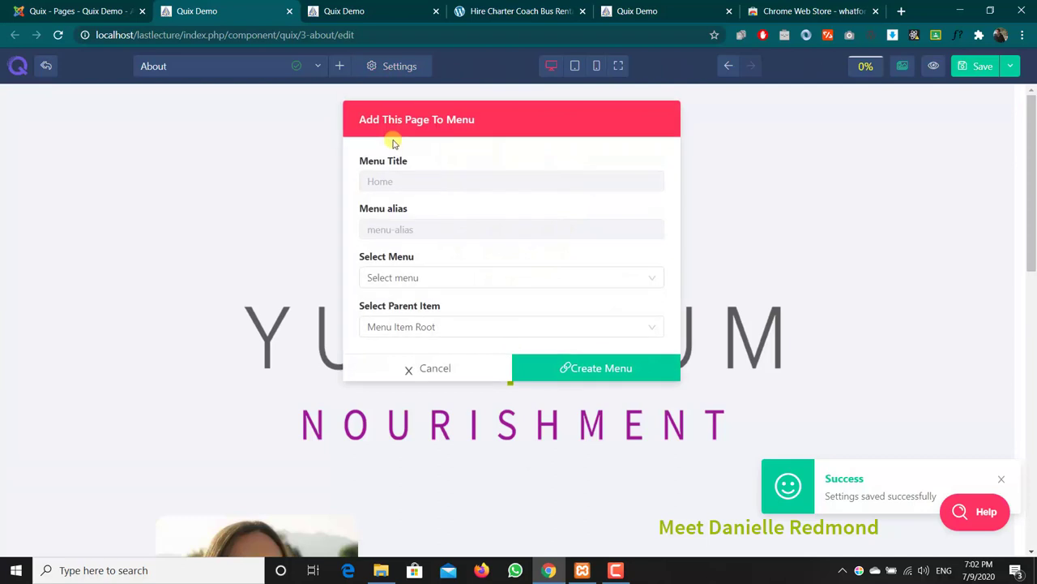
pyautogui.click(437, 181)
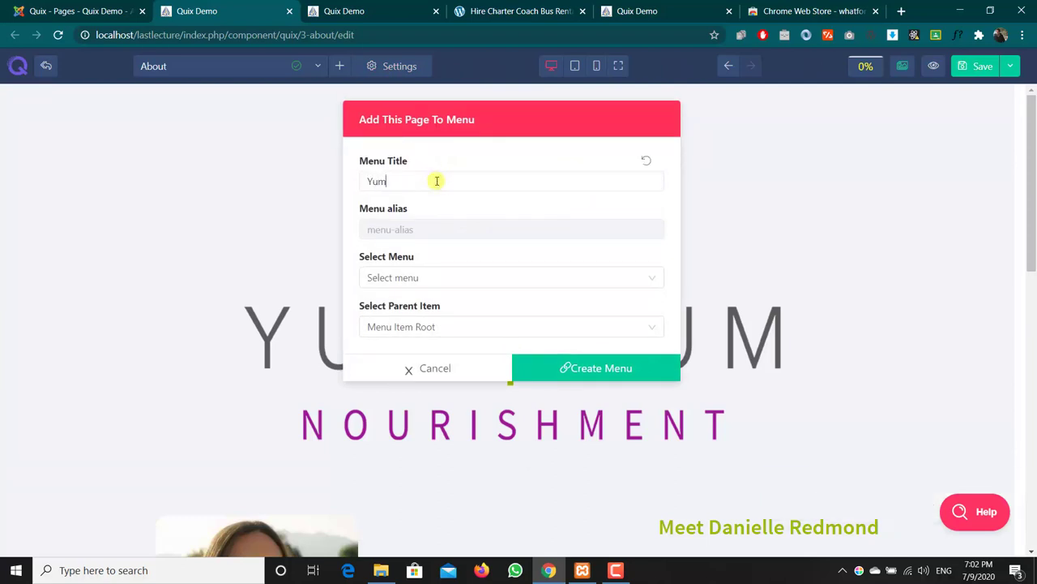
pyautogui.press('Tab')
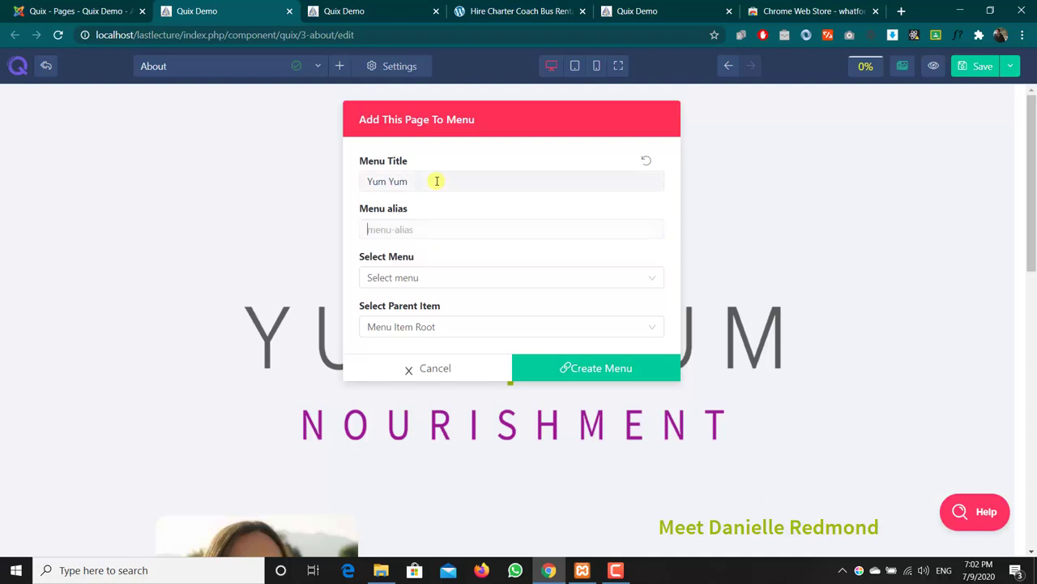
pyautogui.write('yum')
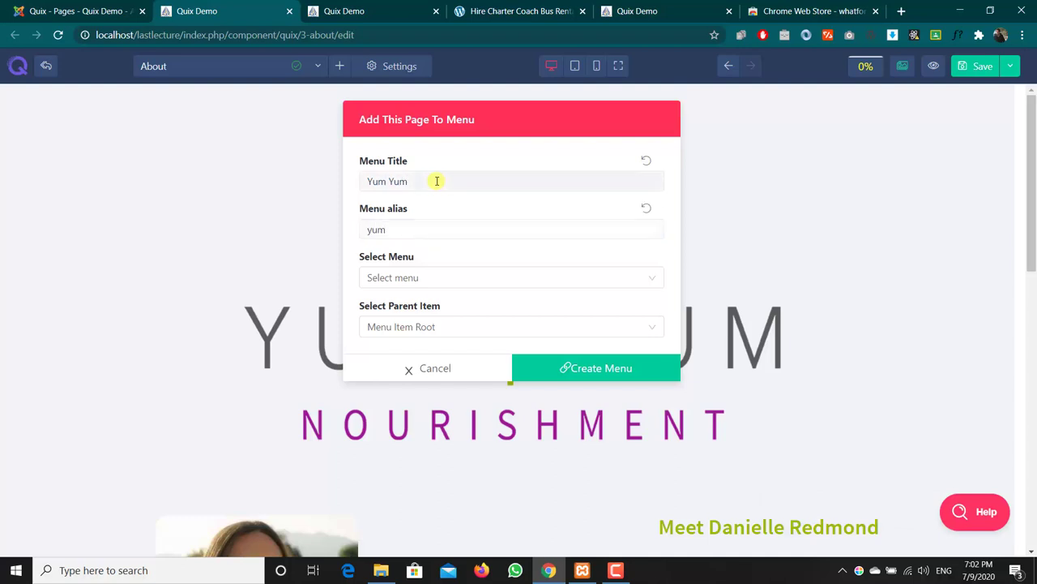
pyautogui.click(463, 275)
pyautogui.click(445, 322)
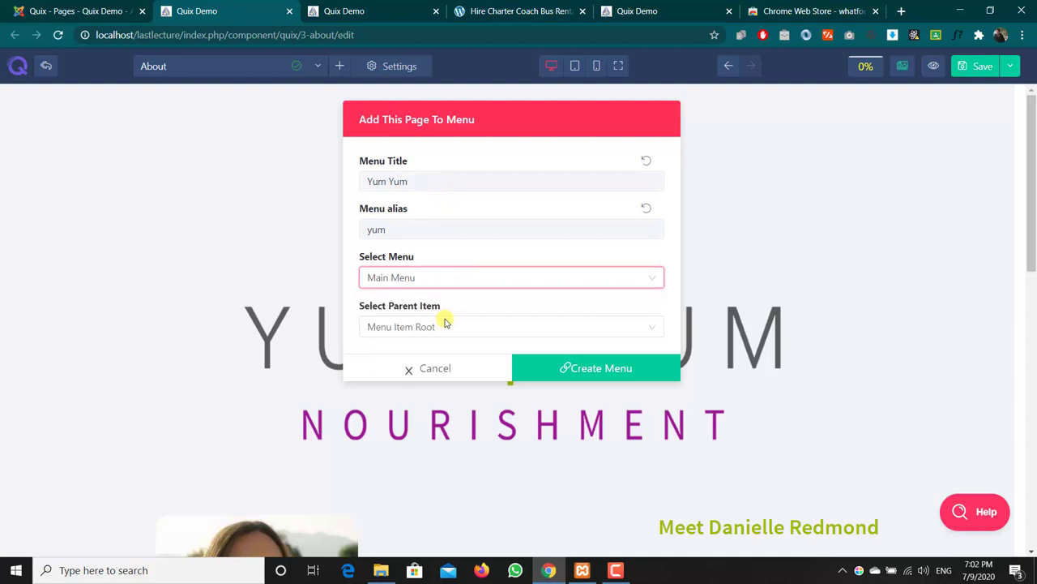
pyautogui.click(550, 370)
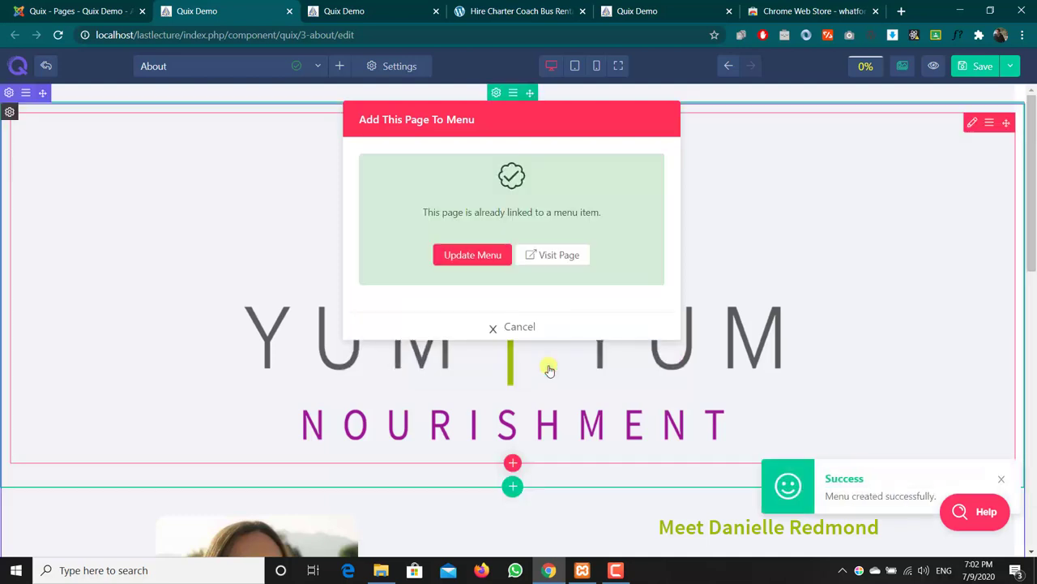
pyautogui.click(464, 258)
pyautogui.click(444, 11)
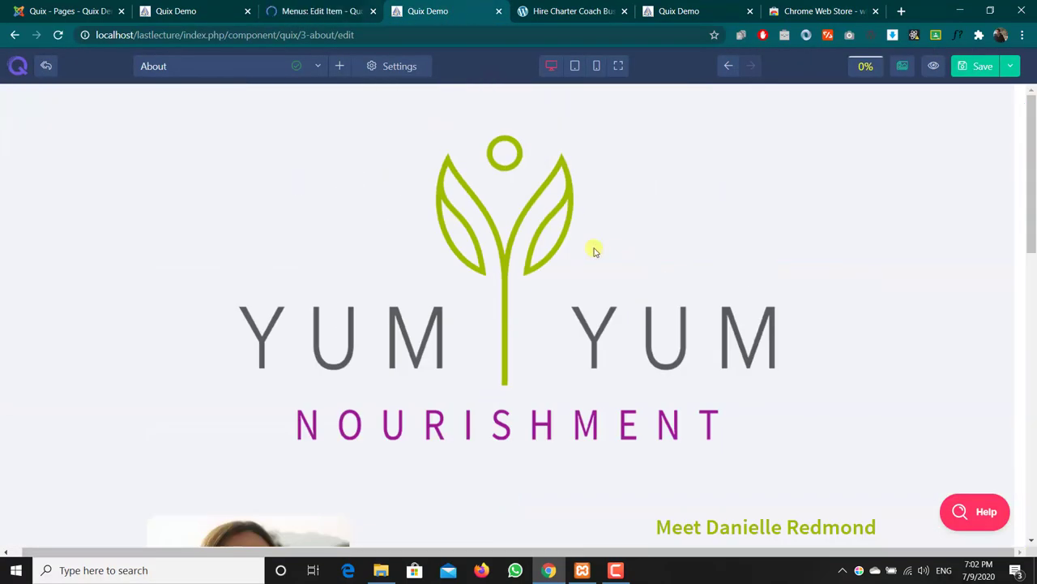
# Open the Yum Yum site menu link to confirm it shows the About page.
pyautogui.click(934, 65)
pyautogui.click(733, 15)
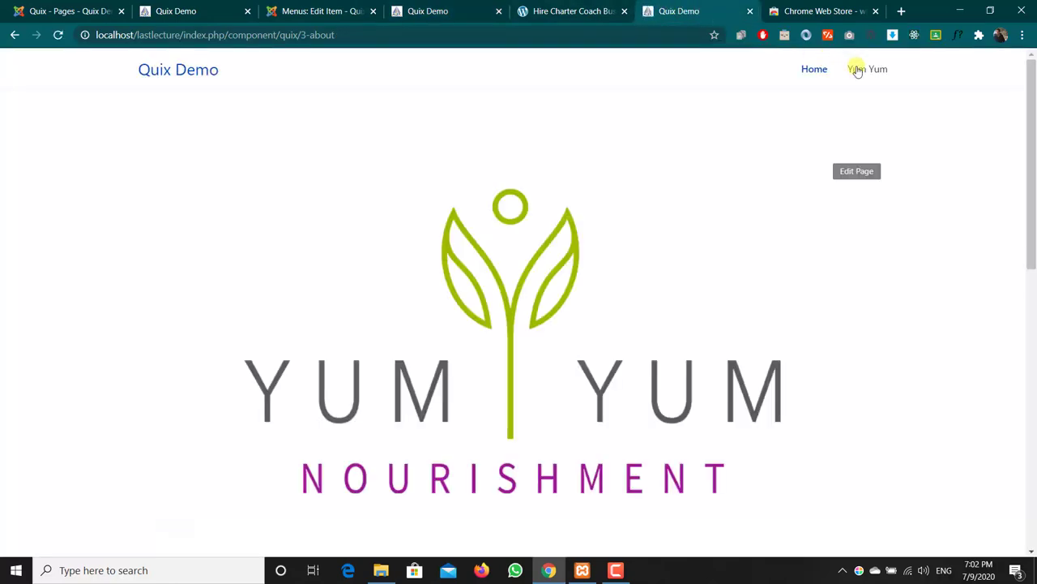
pyautogui.click(857, 71)
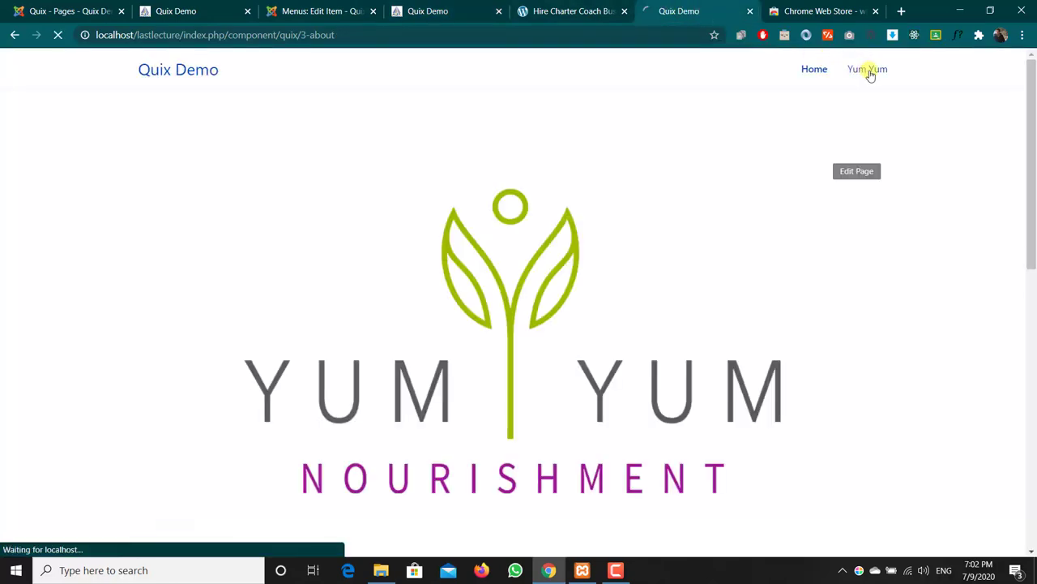
pyautogui.scroll(-10, 580, 276)
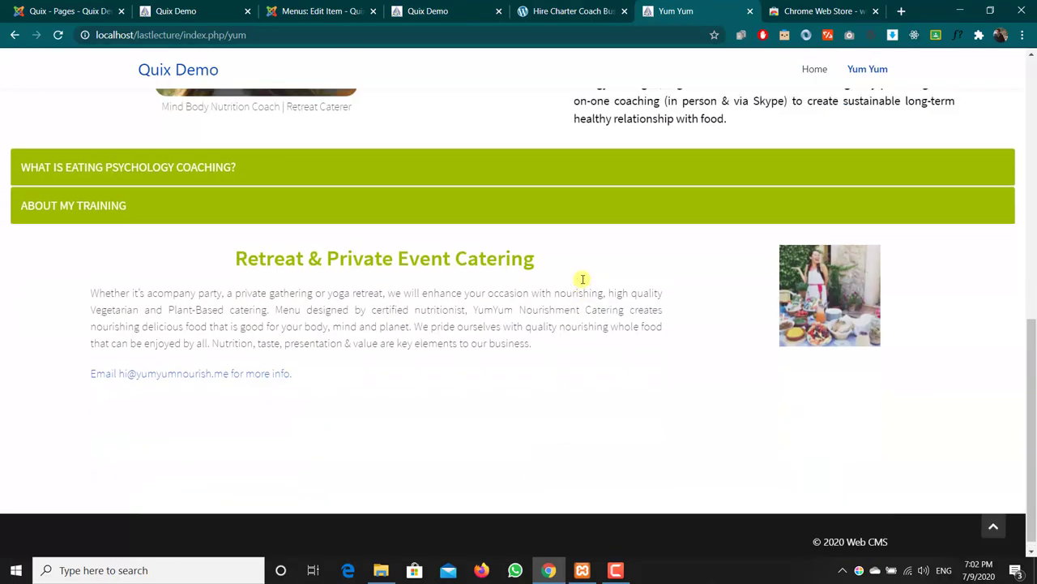
pyautogui.scroll(10, 580, 276)
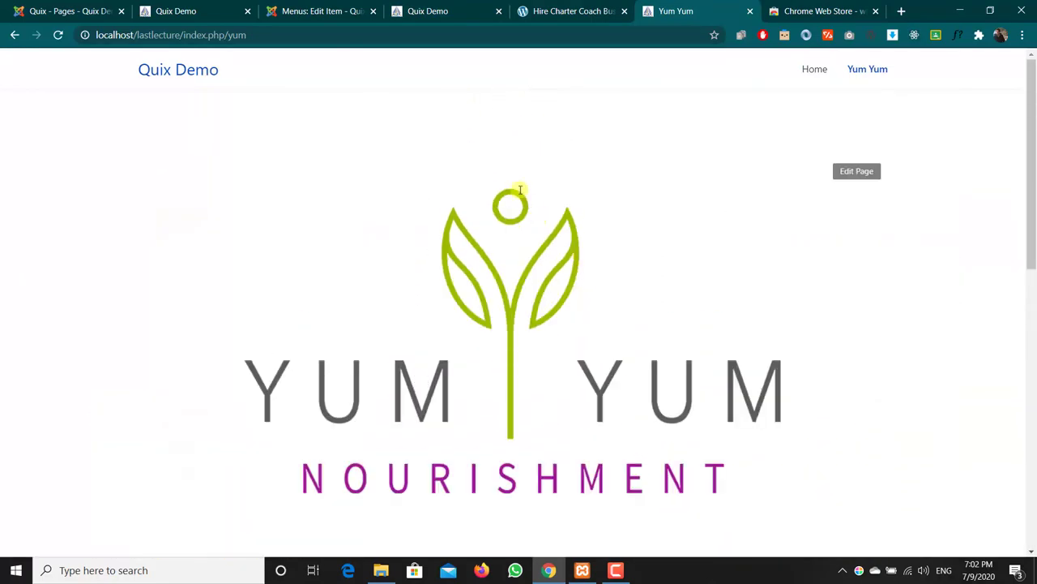
pyautogui.click(397, 11)
pyautogui.click(324, 10)
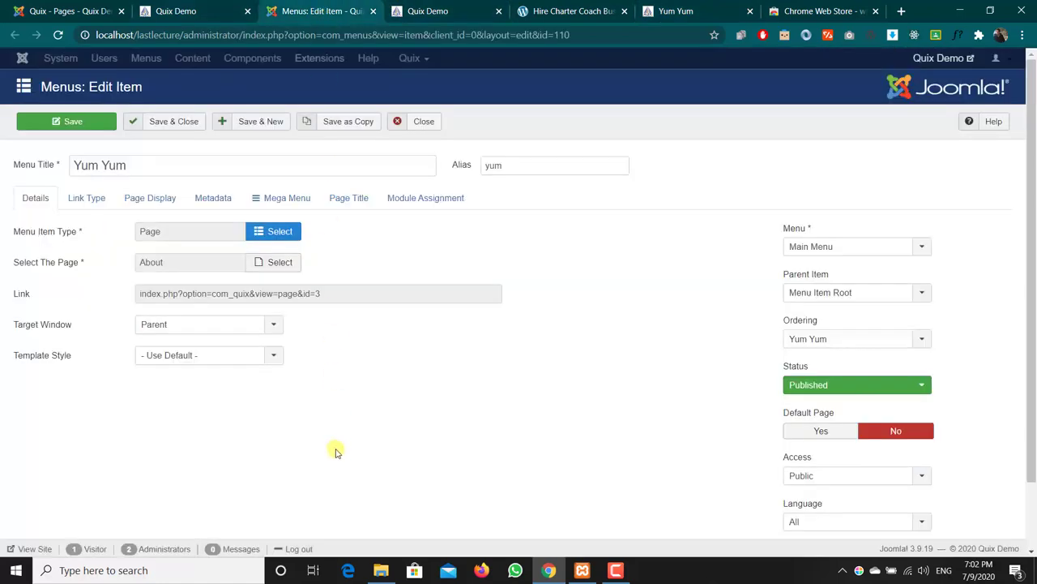
# Start a new Main Menu item of type System Links > URL.
pyautogui.click(413, 122)
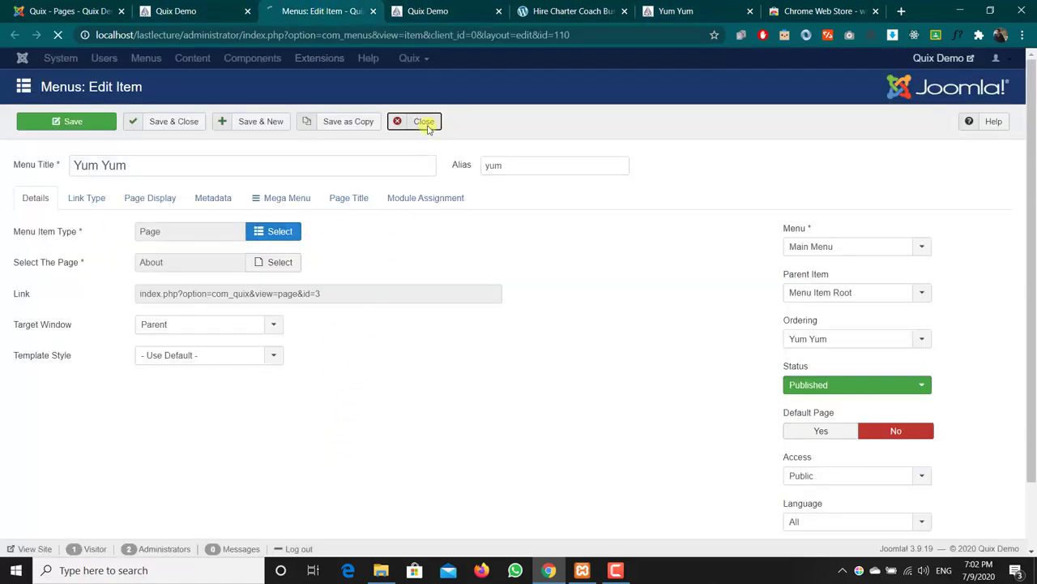
pyautogui.click(166, 58)
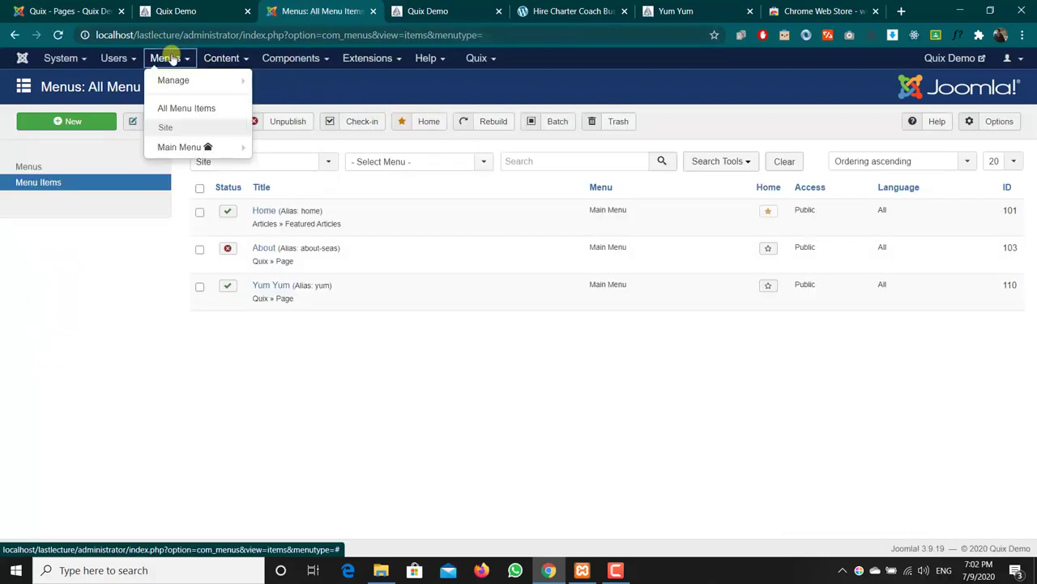
pyautogui.click(296, 147)
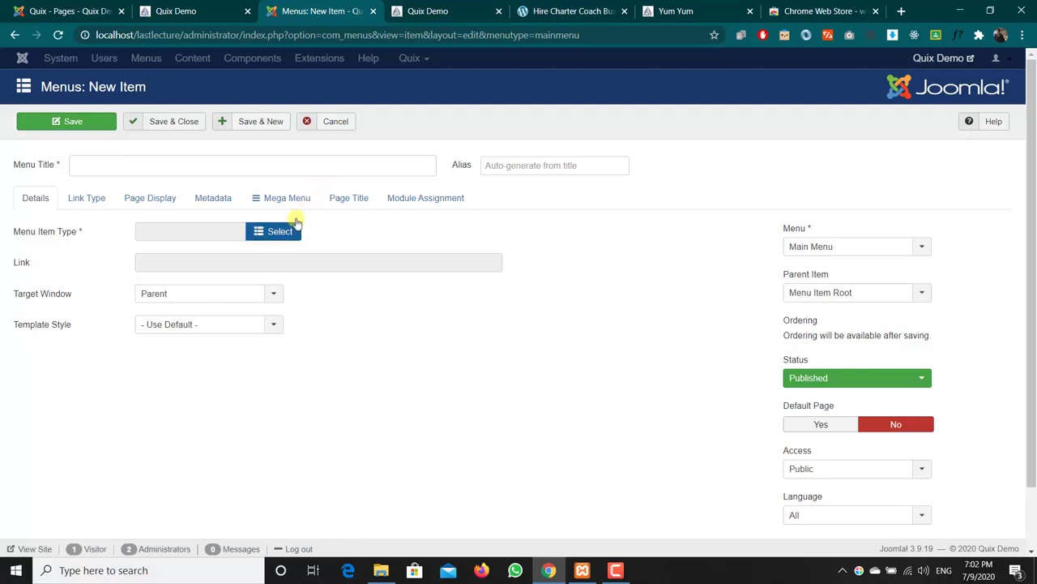
pyautogui.click(279, 237)
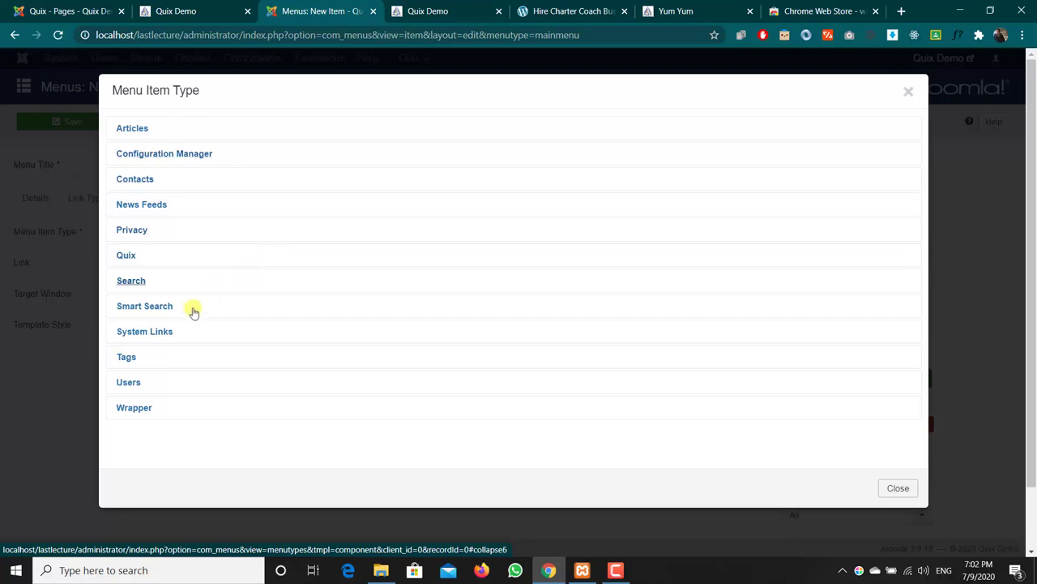
pyautogui.click(146, 332)
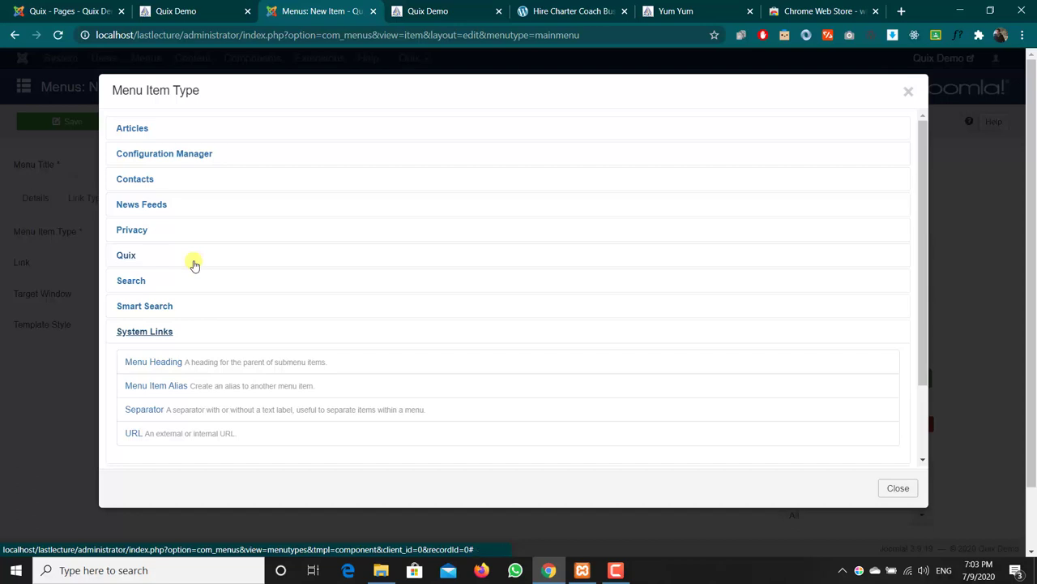
pyautogui.click(134, 433)
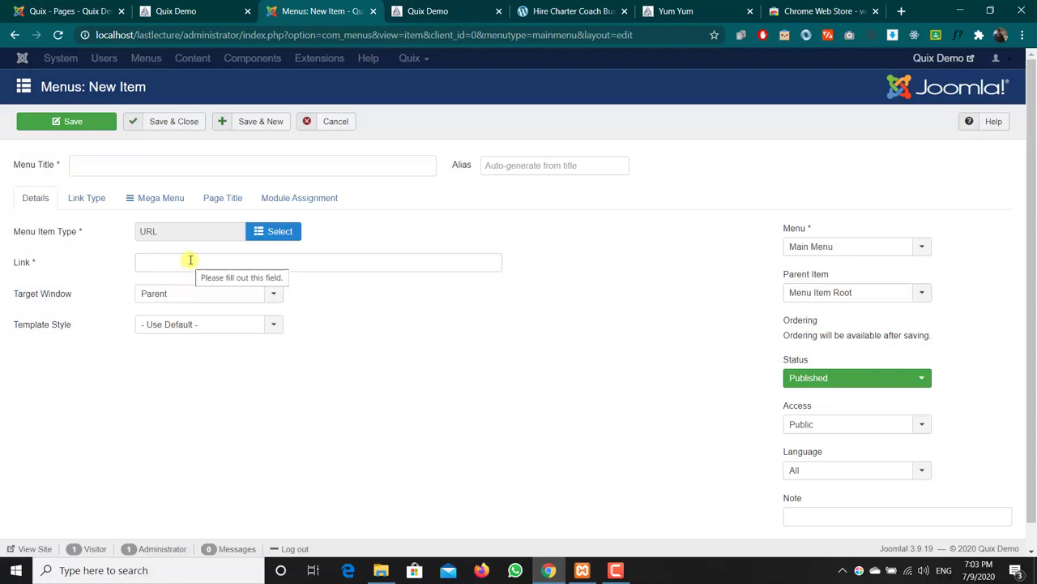
# Look over the new item's Link field and Mega Menu options, leaving Link empty.
pyautogui.click(190, 260)
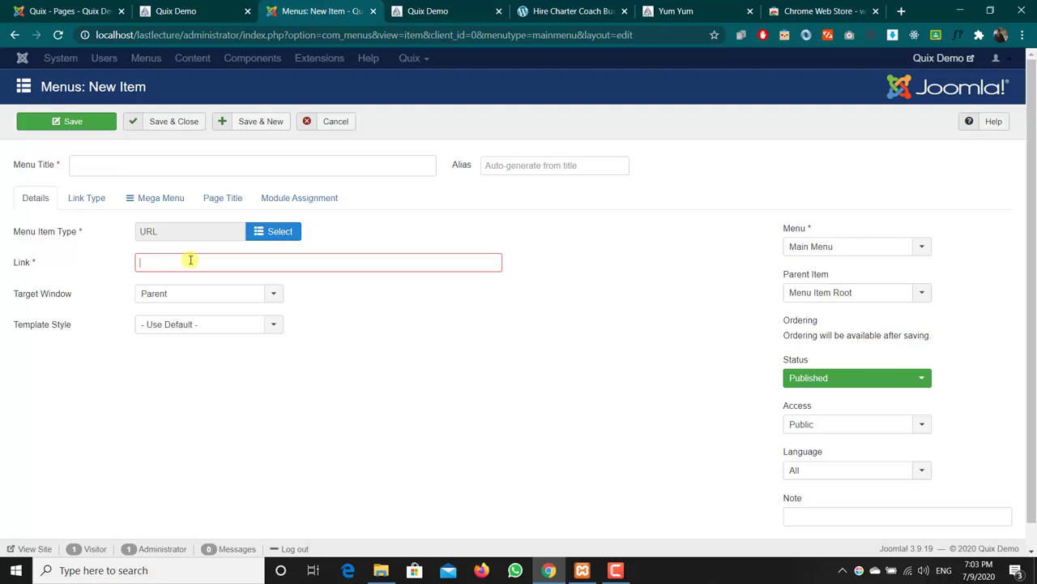
pyautogui.click(175, 203)
pyautogui.click(27, 198)
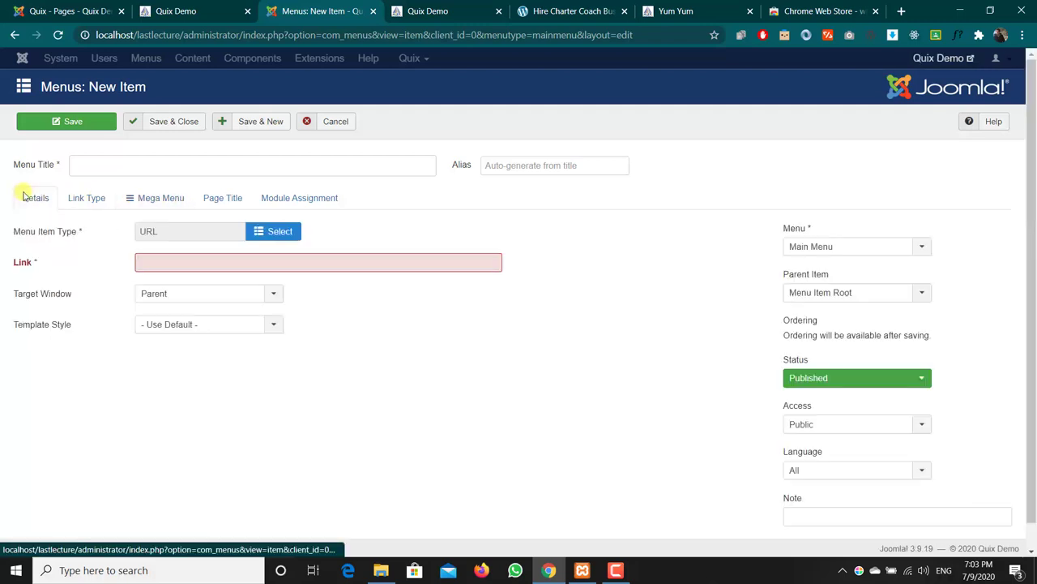
pyautogui.click(258, 265)
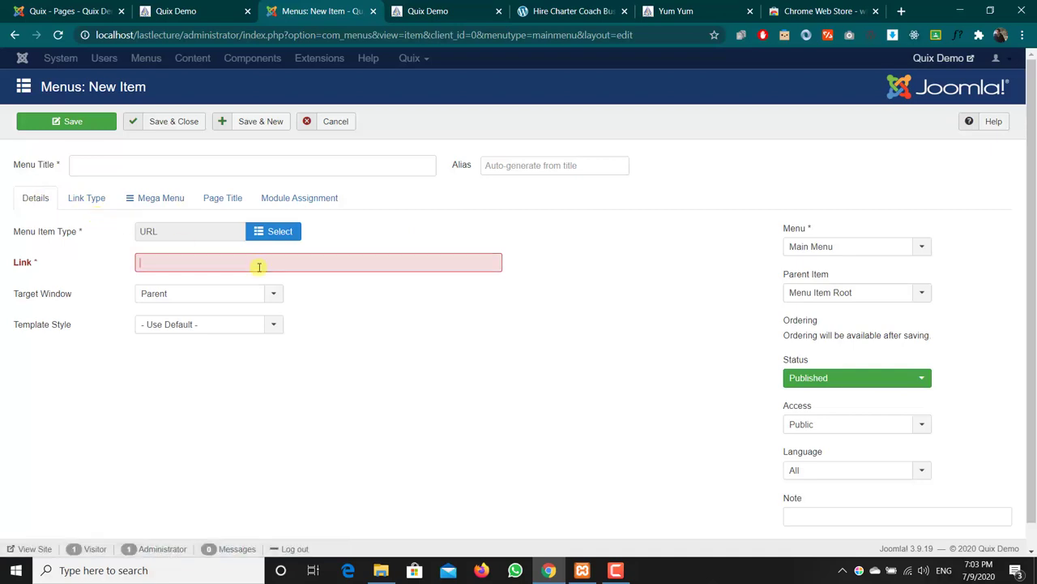
pyautogui.click(474, 6)
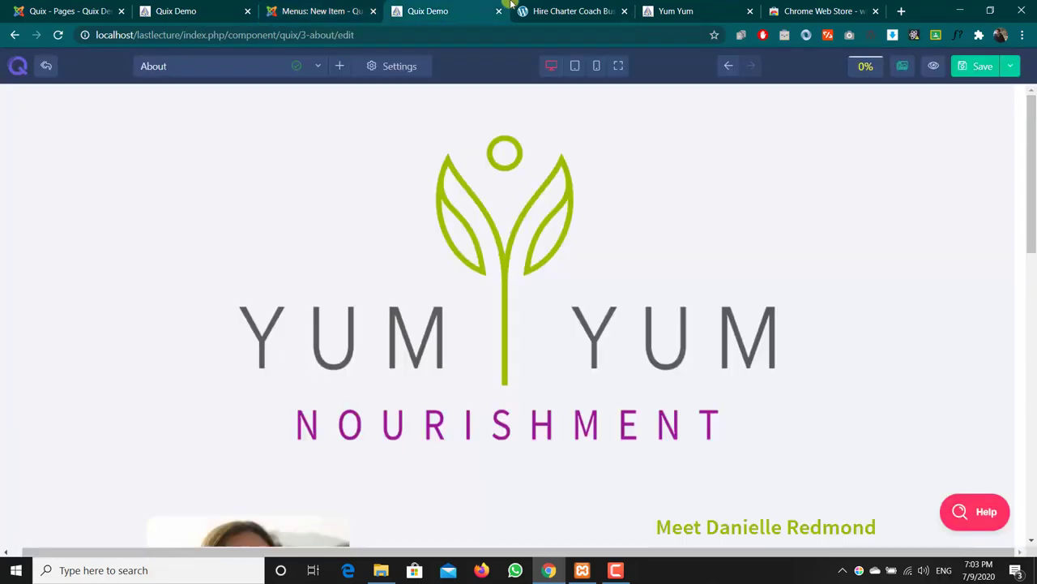
# Scroll through the live Yum Yum page to check it.
pyautogui.click(579, 8)
pyautogui.click(685, 9)
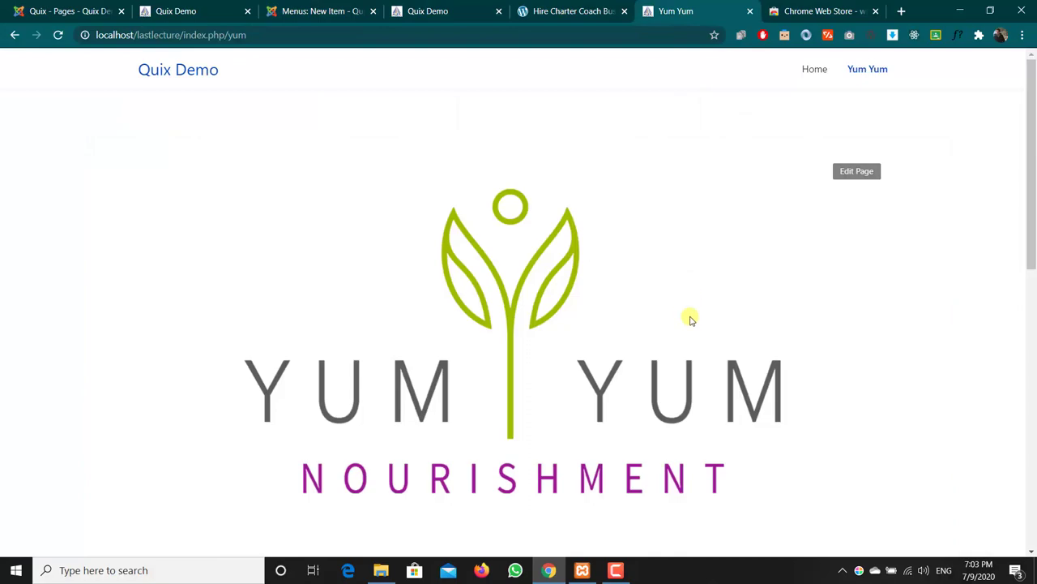
pyautogui.scroll(-7, 689, 317)
pyautogui.scroll(-3, 649, 292)
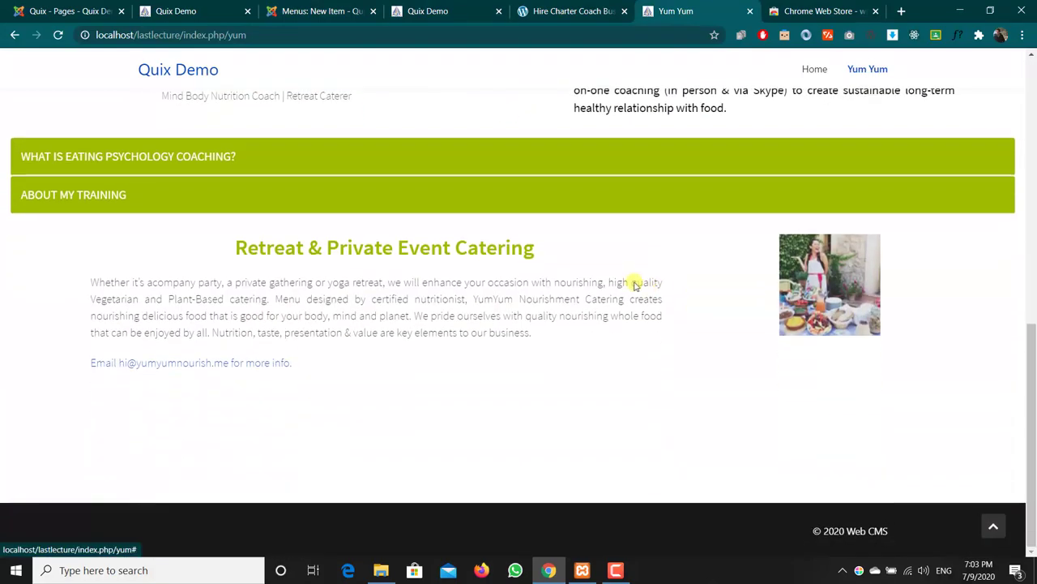
pyautogui.scroll(10, 248, 50)
# Dismiss the Quix add-page-to-menu notice and return to the new menu item form.
pyautogui.click(177, 10)
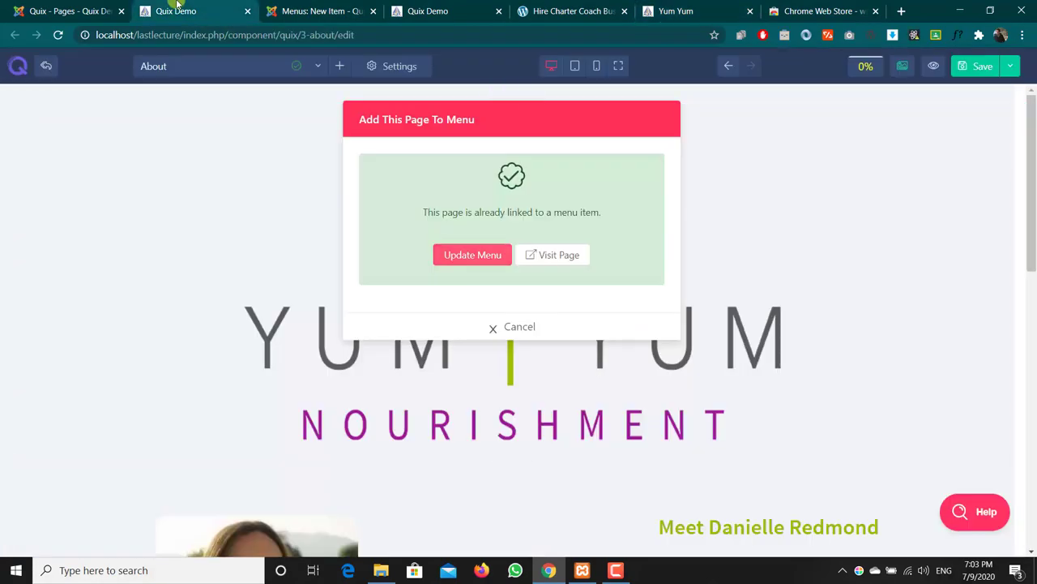
pyautogui.click(514, 328)
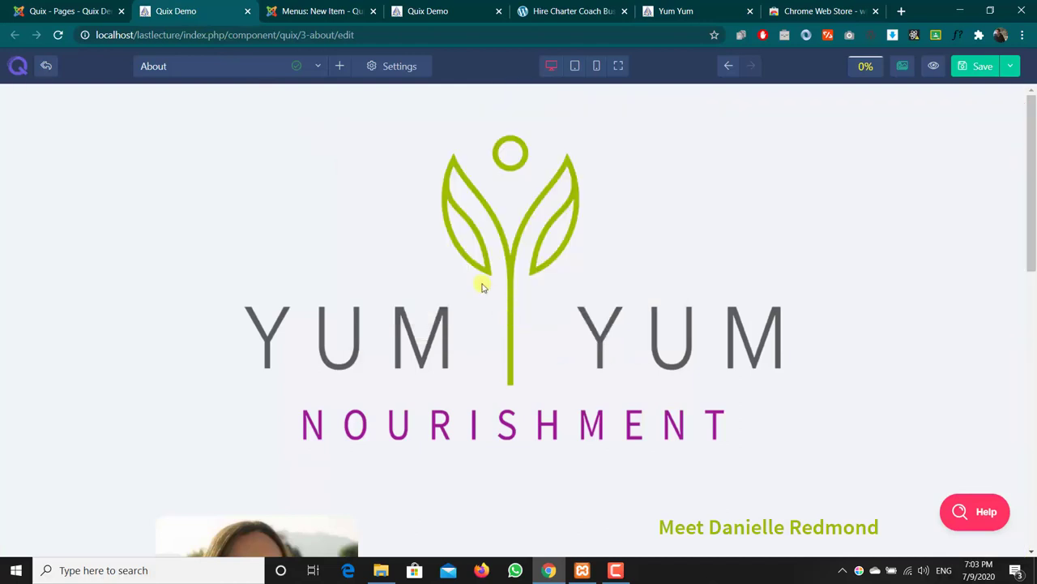
pyautogui.click(277, 10)
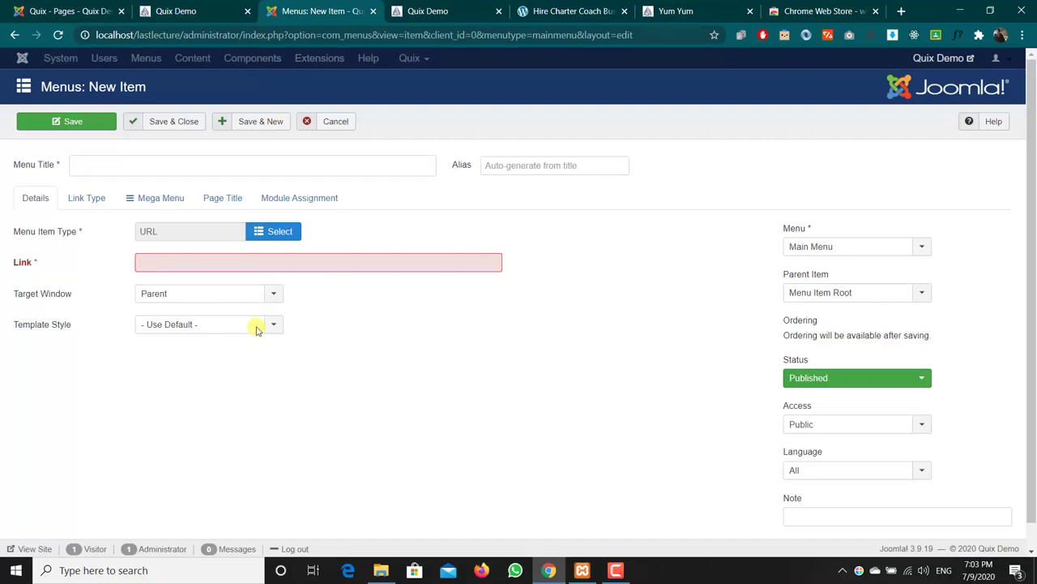
# Confirm the catering row's Advanced Id is 'retreat' and apply it again.
pyautogui.click(215, 7)
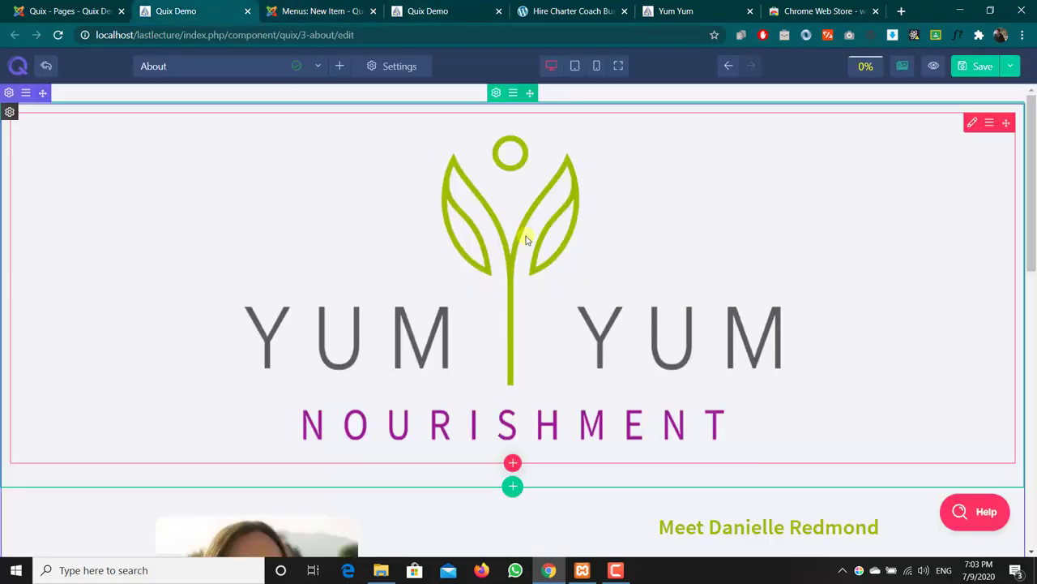
pyautogui.scroll(-10, 528, 236)
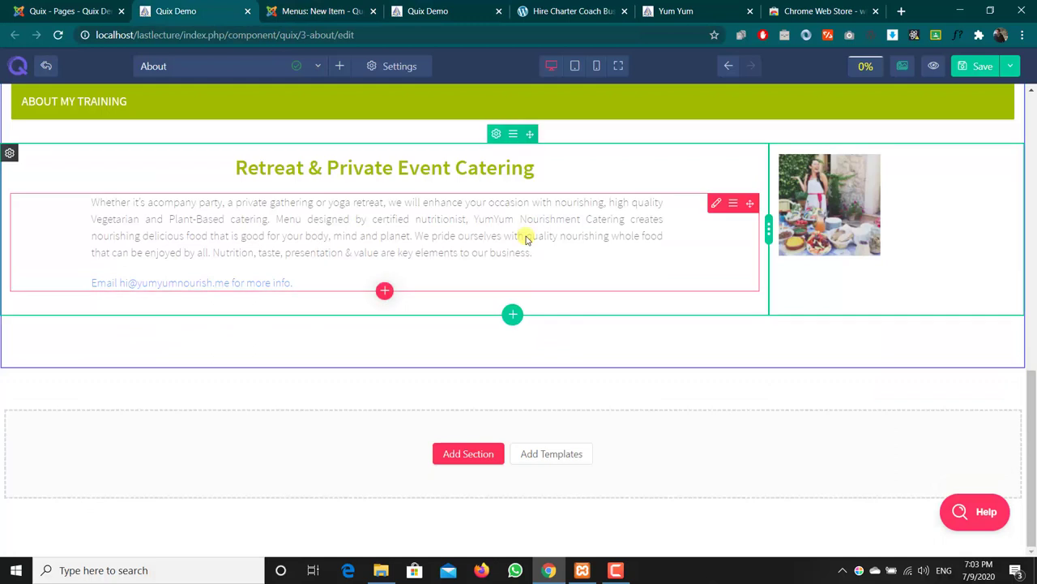
pyautogui.scroll(1, 527, 236)
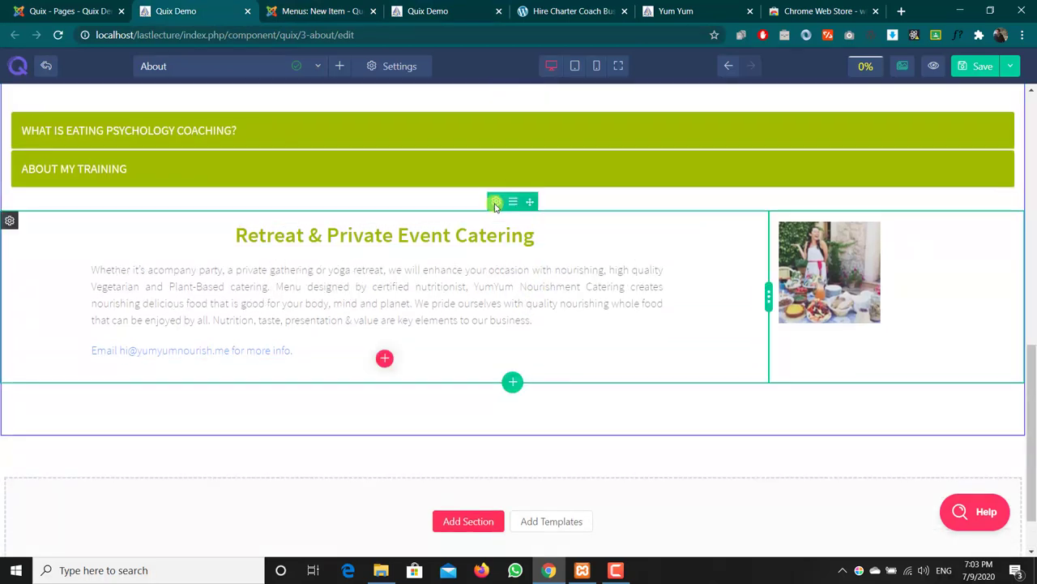
pyautogui.click(494, 202)
pyautogui.click(484, 158)
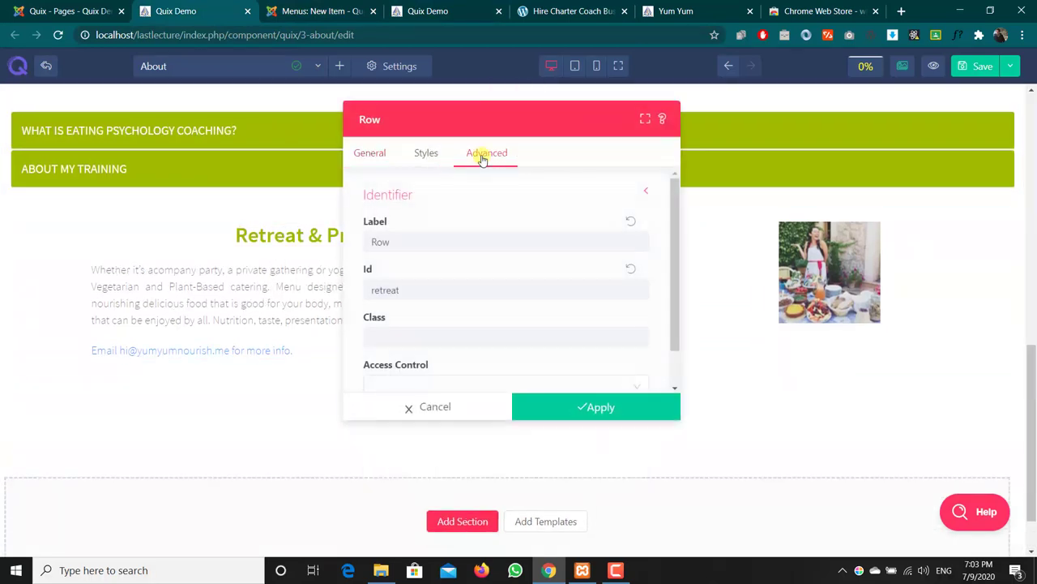
pyautogui.scroll(-1, 437, 243)
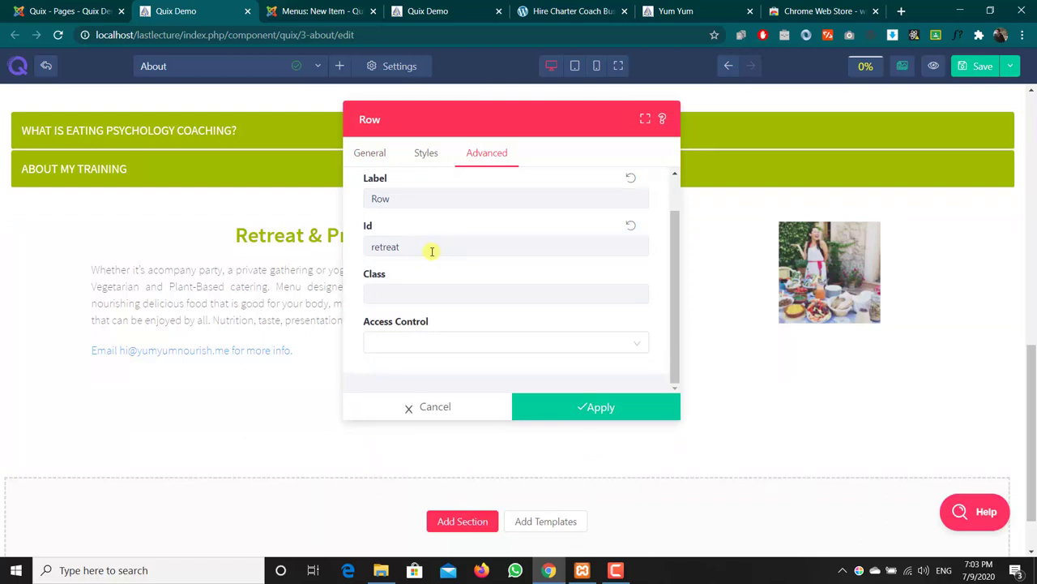
pyautogui.scroll(1, 432, 251)
pyautogui.scroll(-1, 432, 252)
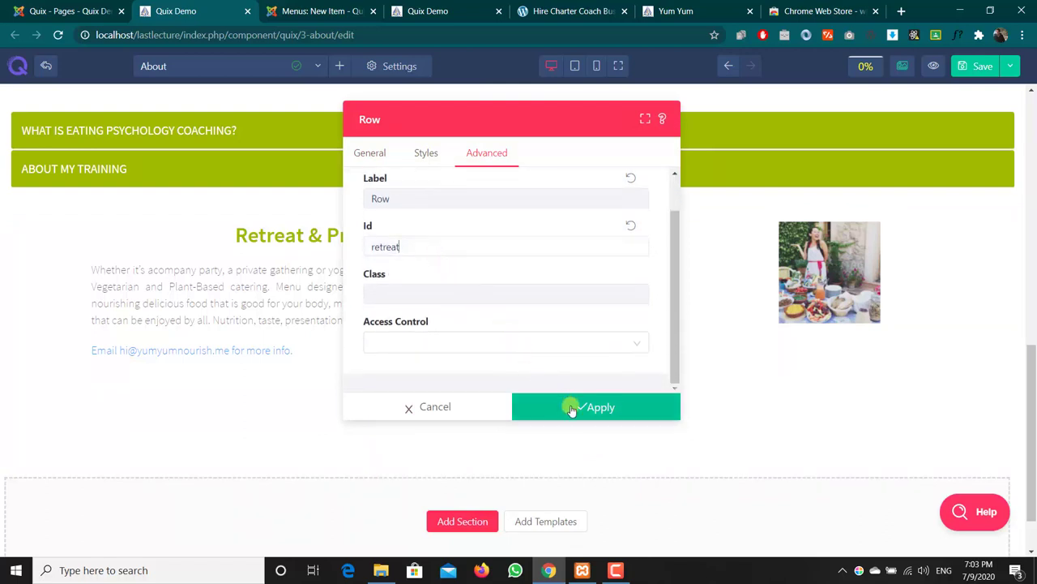
pyautogui.click(597, 407)
pyautogui.scroll(4, 219, 121)
pyautogui.click(77, 10)
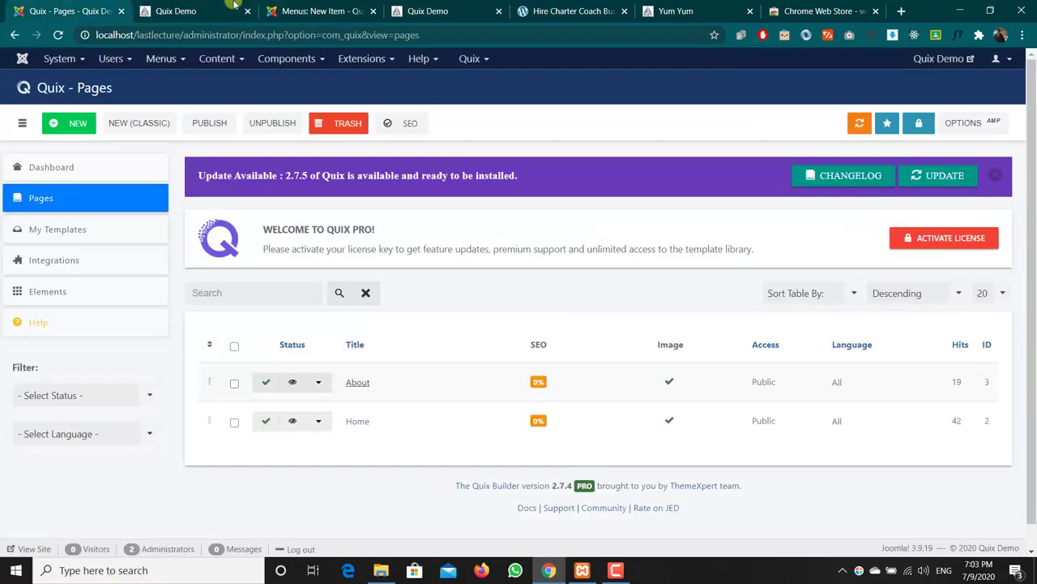
# Enter '#retreat' as the new URL menu item's Link.
pyautogui.click(328, 8)
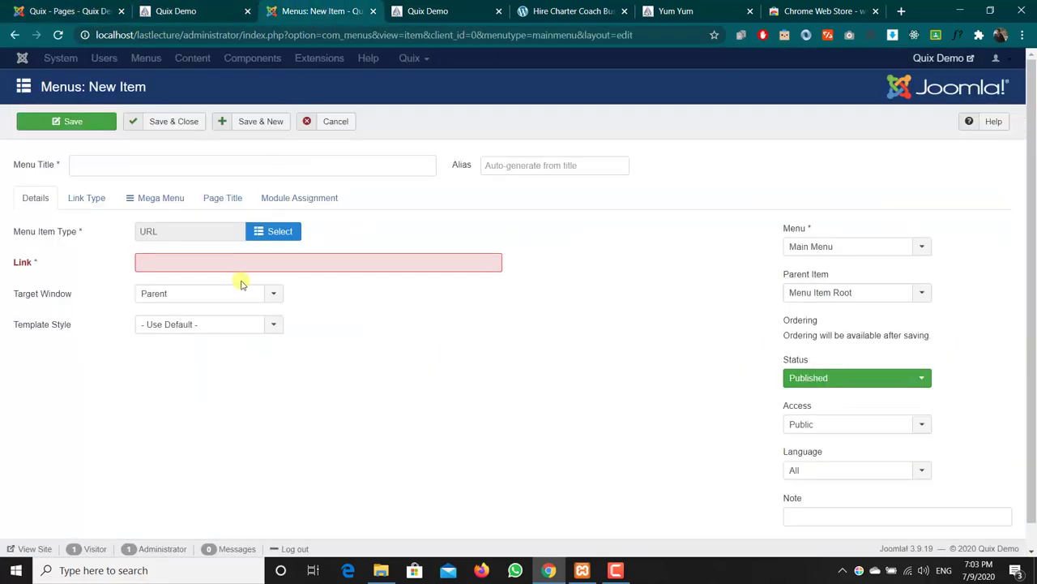
pyautogui.write('#retreat')
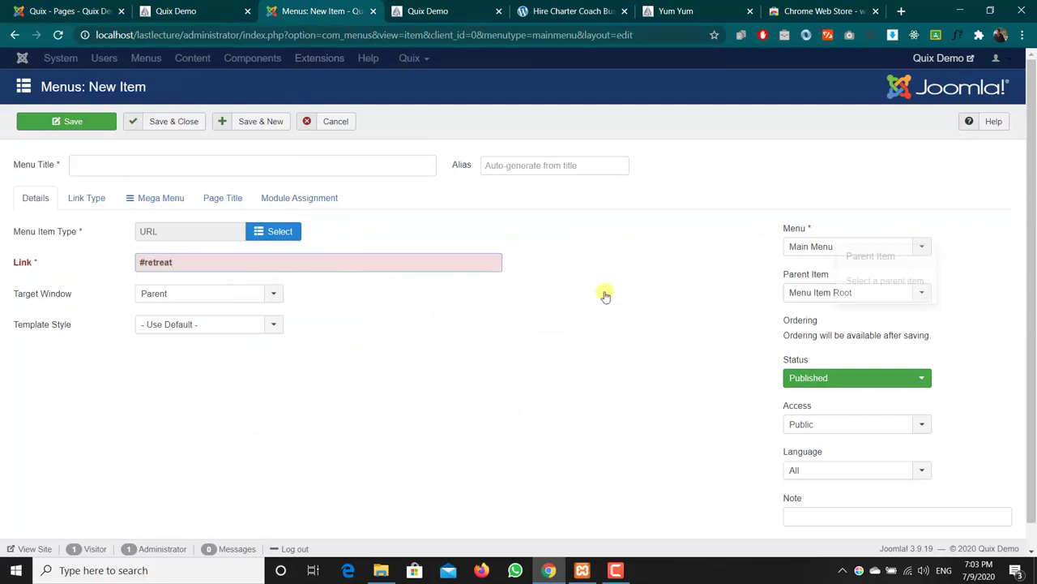
pyautogui.scroll(-1, 824, 301)
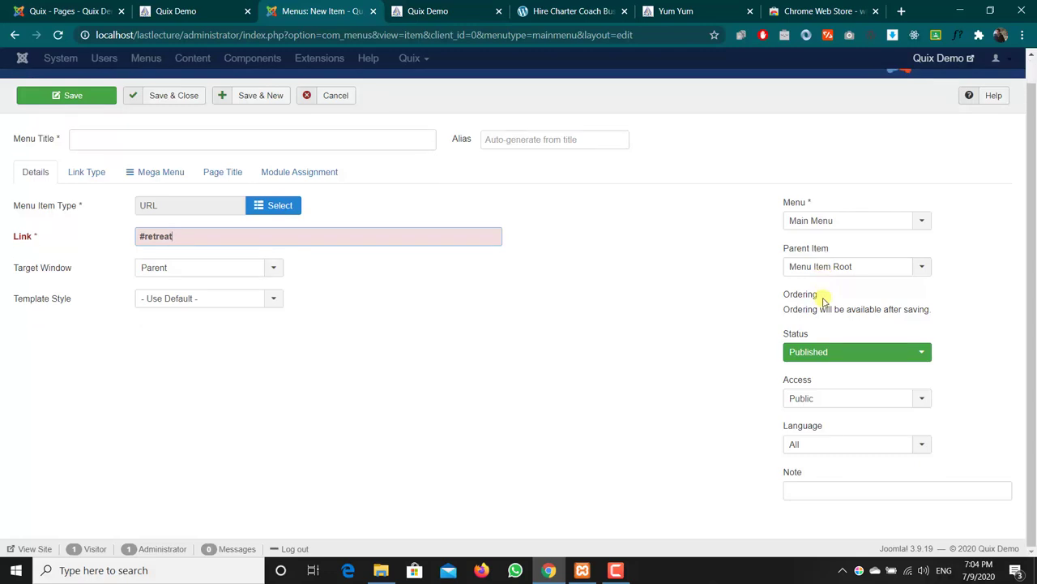
pyautogui.scroll(1, 501, 256)
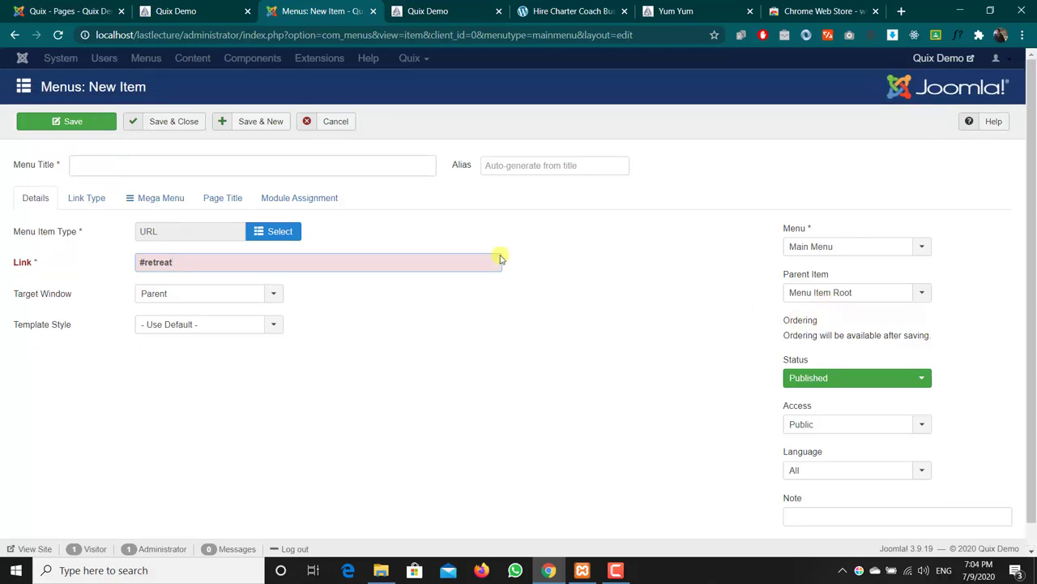
# Keep the item's Link Rel attribute set to None.
pyautogui.click(82, 201)
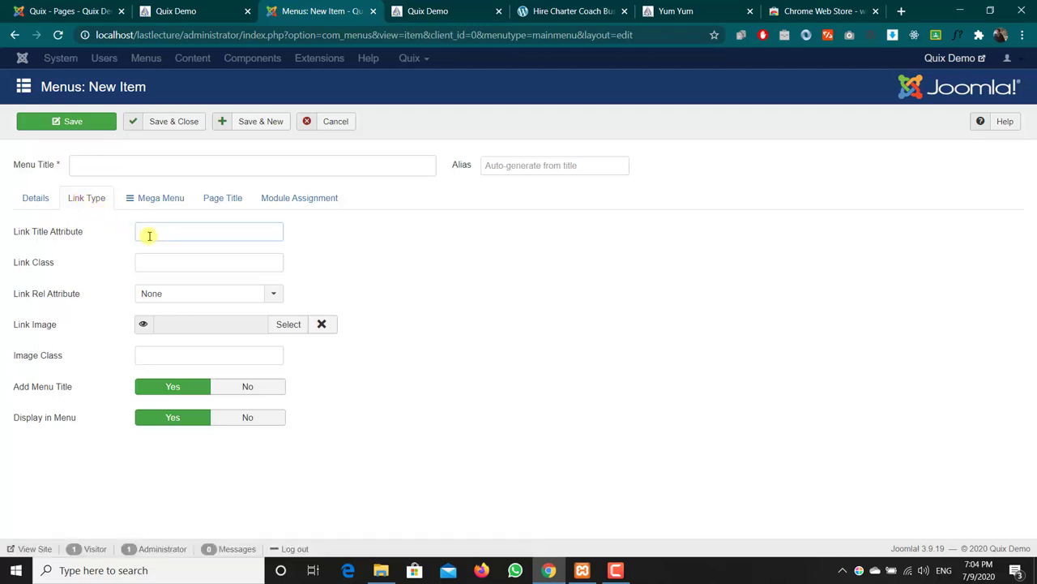
pyautogui.click(223, 293)
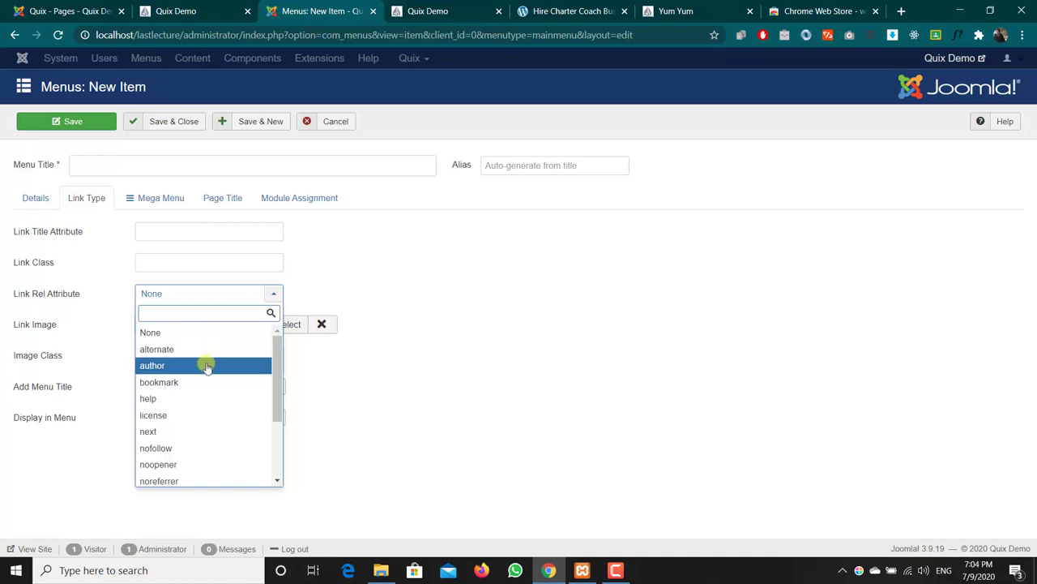
pyautogui.scroll(-2, 201, 397)
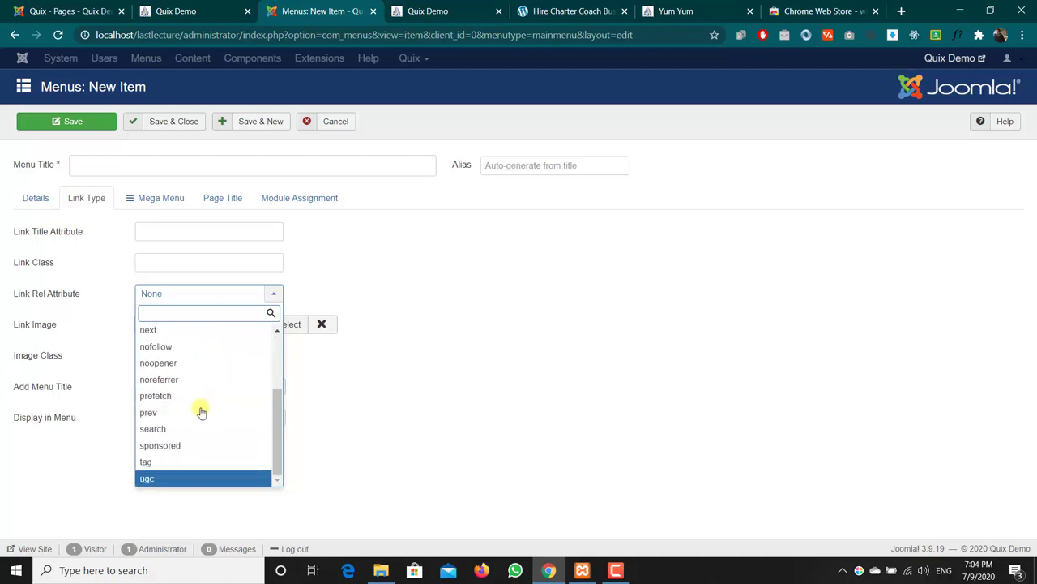
pyautogui.scroll(3, 197, 462)
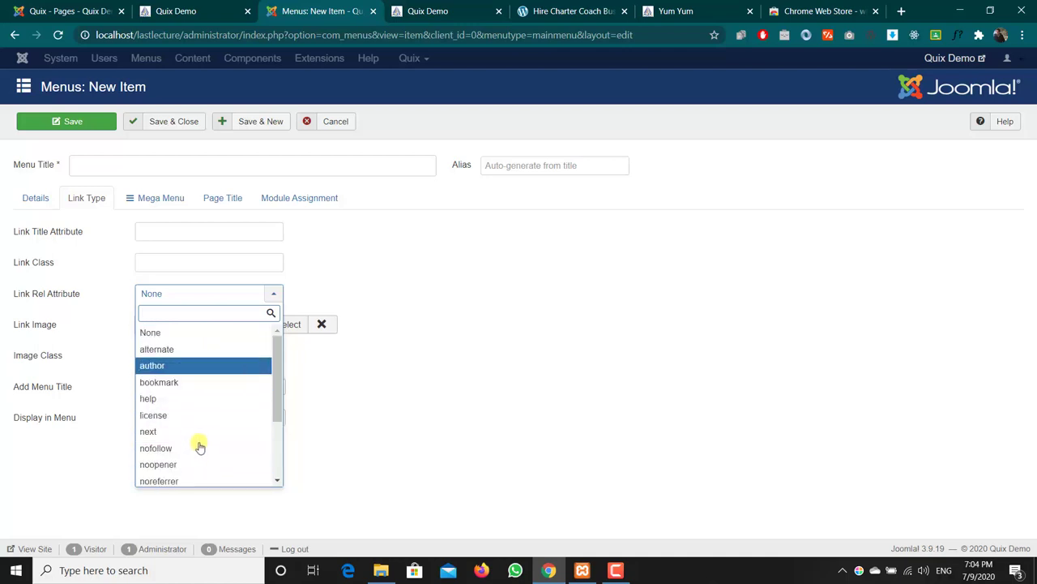
pyautogui.click(220, 331)
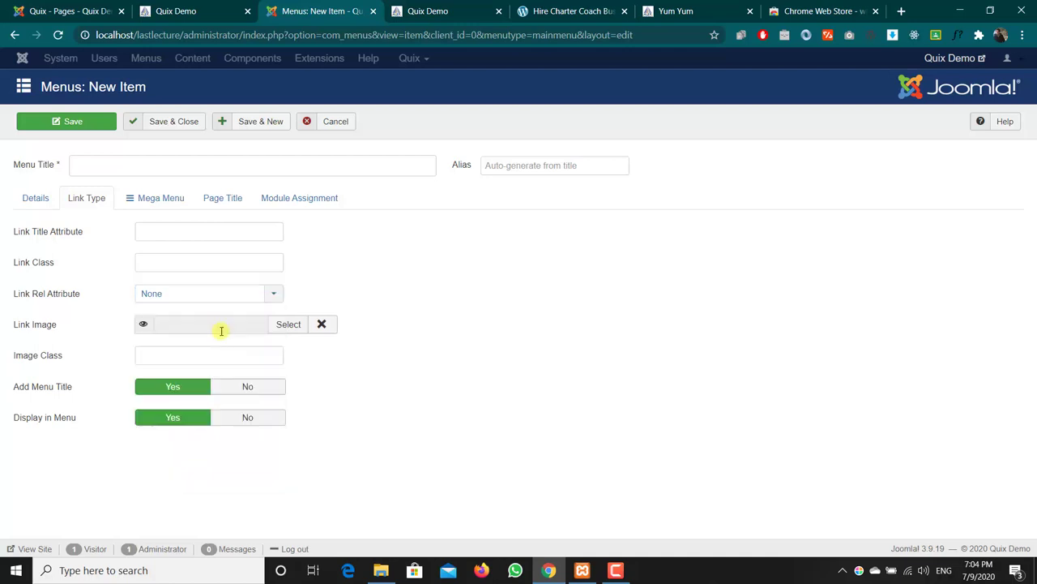
pyautogui.click(195, 349)
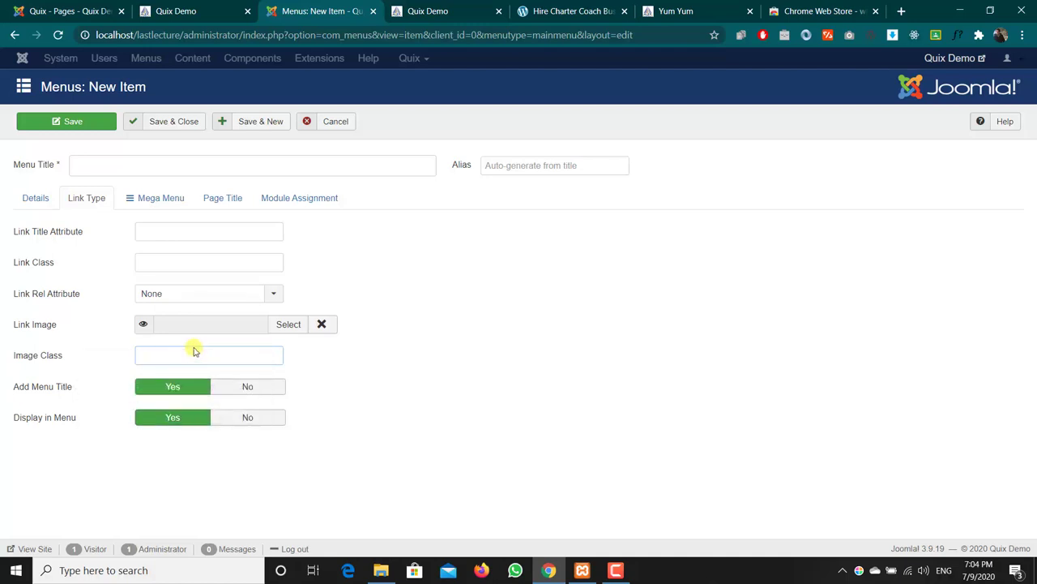
# Review the Mega Menu, Page Title and Module Assignment tabs, then return to Details.
pyautogui.click(166, 200)
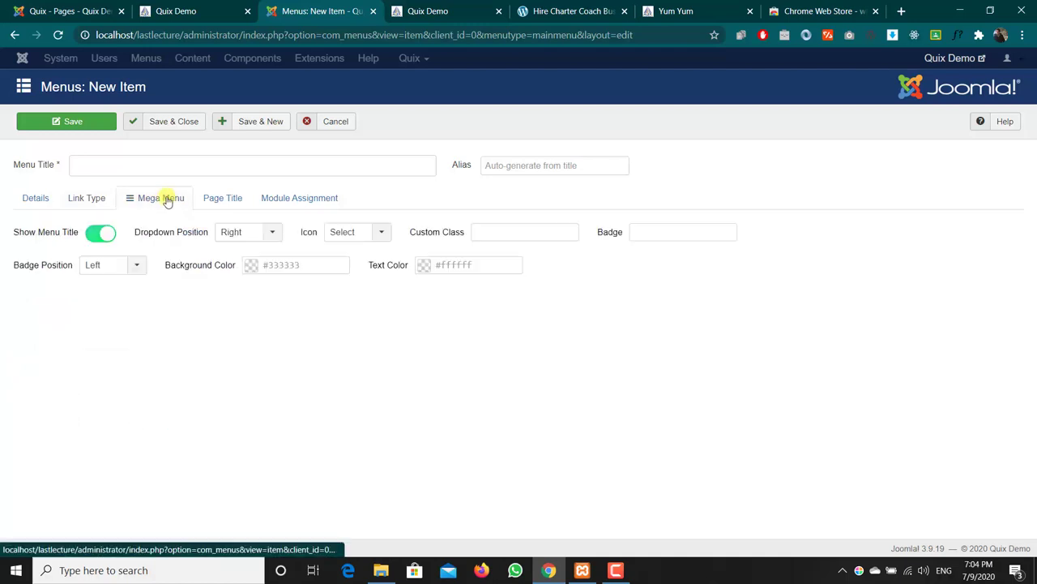
pyautogui.click(215, 207)
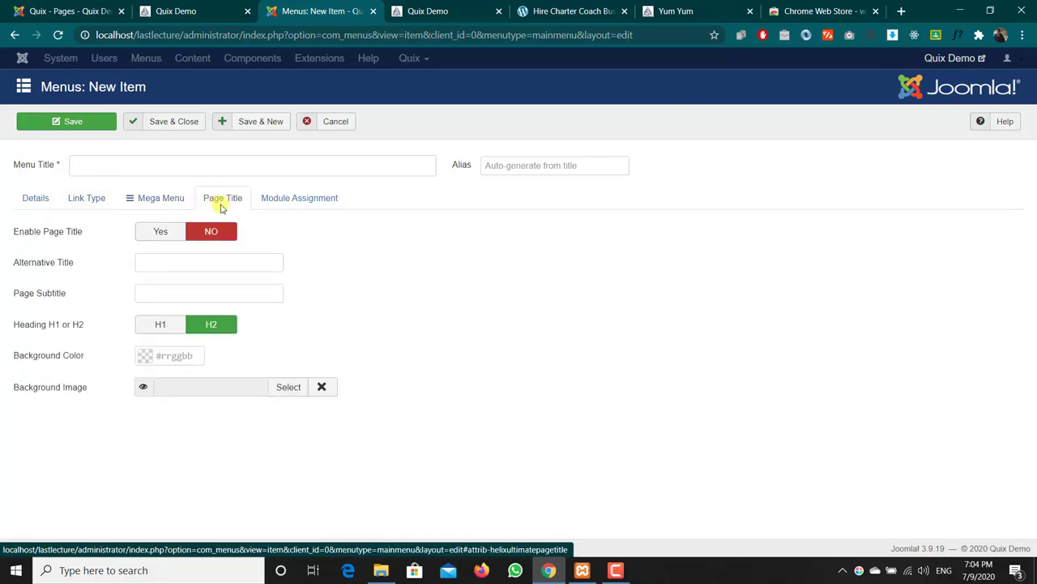
pyautogui.click(274, 207)
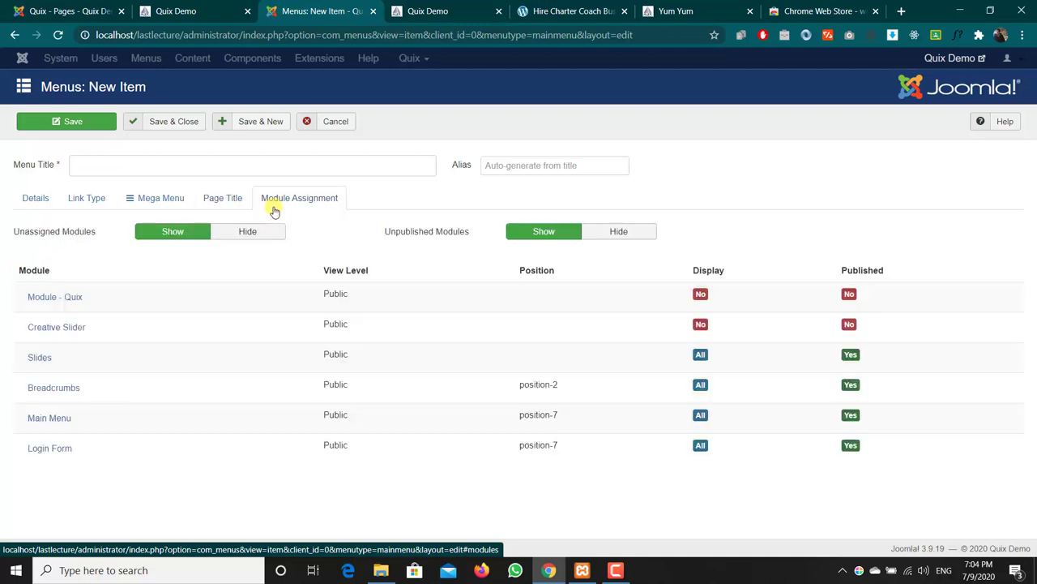
pyautogui.click(31, 198)
pyautogui.click(148, 163)
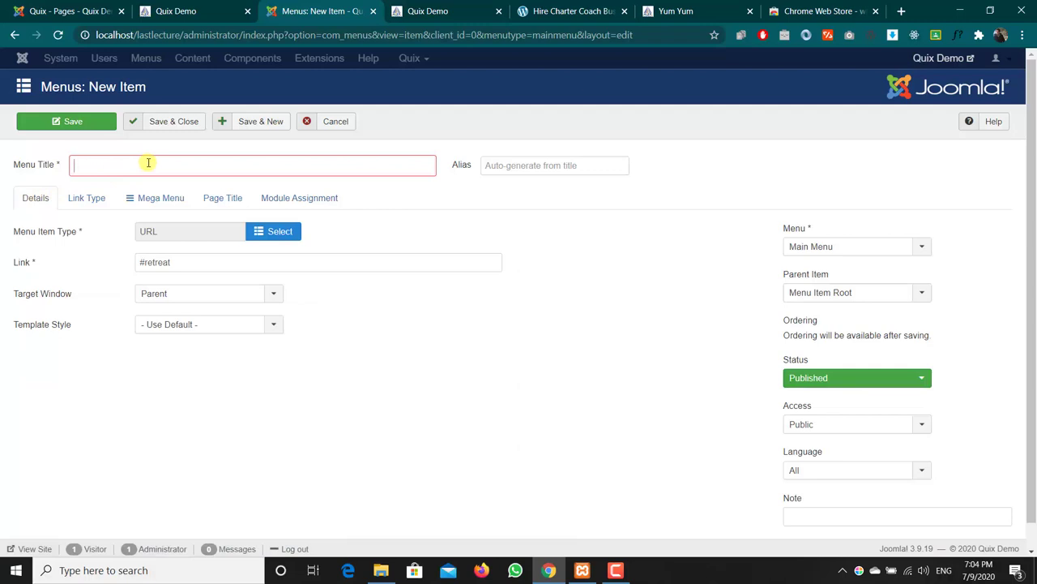
# Title the URL item 'Retreat' and save it to the Main Menu.
pyautogui.write('Retreat')
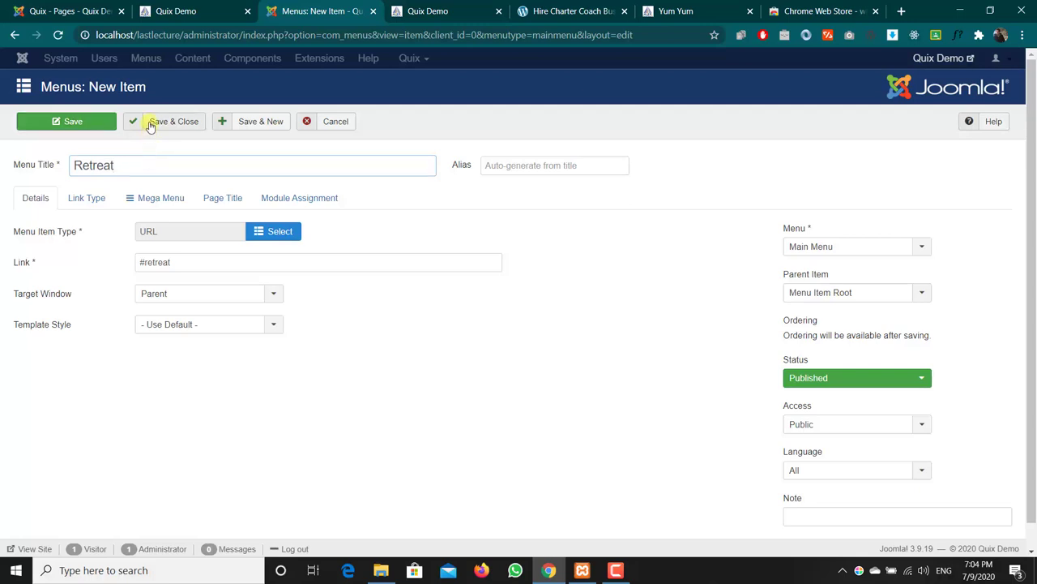
pyautogui.click(150, 125)
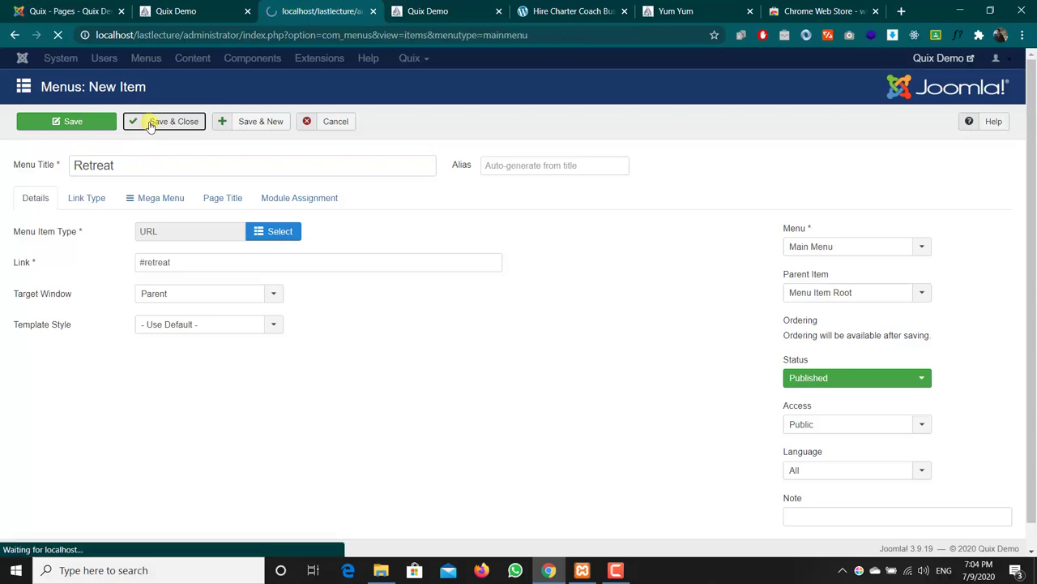
pyautogui.click(421, 10)
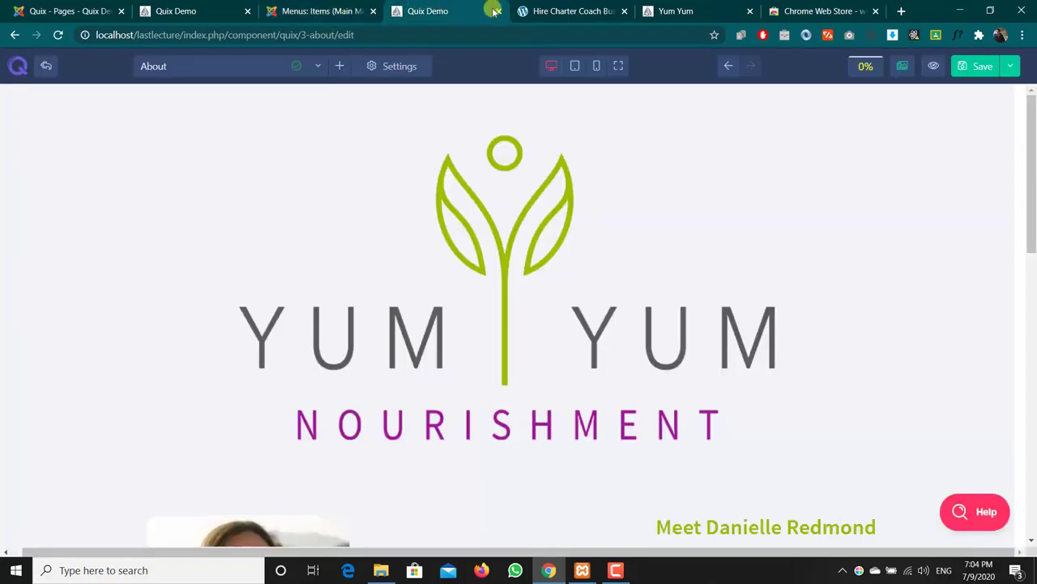
# Close the duplicate Quix Demo tab and preview the About page with Home, Yum Yum, Retreat links.
pyautogui.click(939, 71)
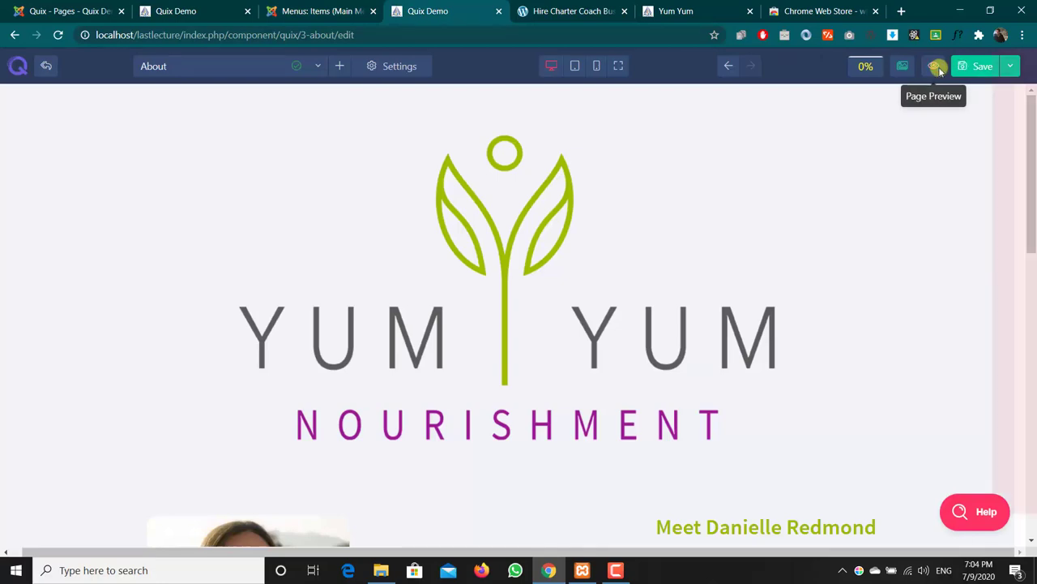
pyautogui.click(500, 12)
pyautogui.click(211, 9)
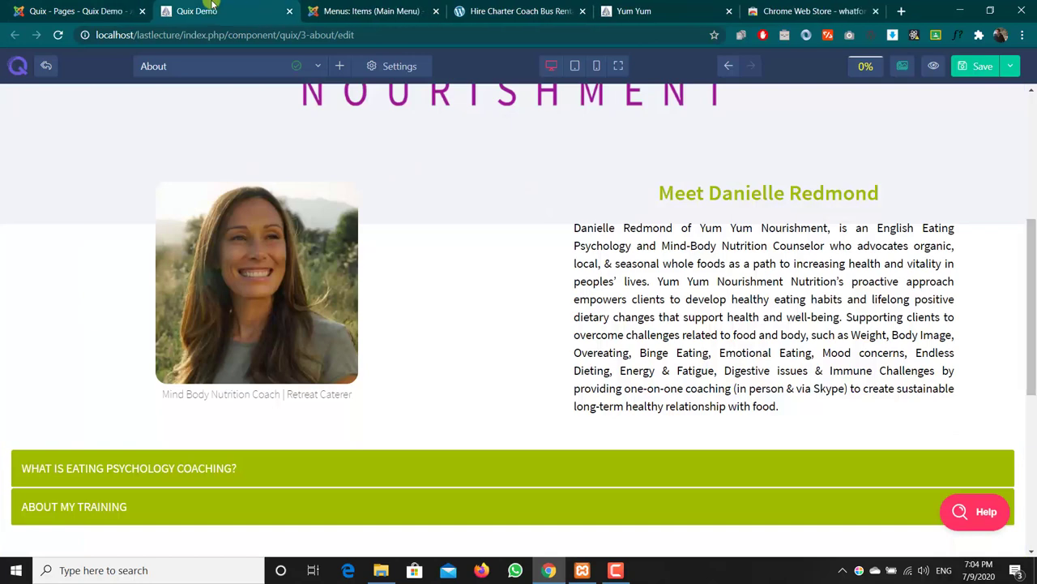
pyautogui.click(936, 70)
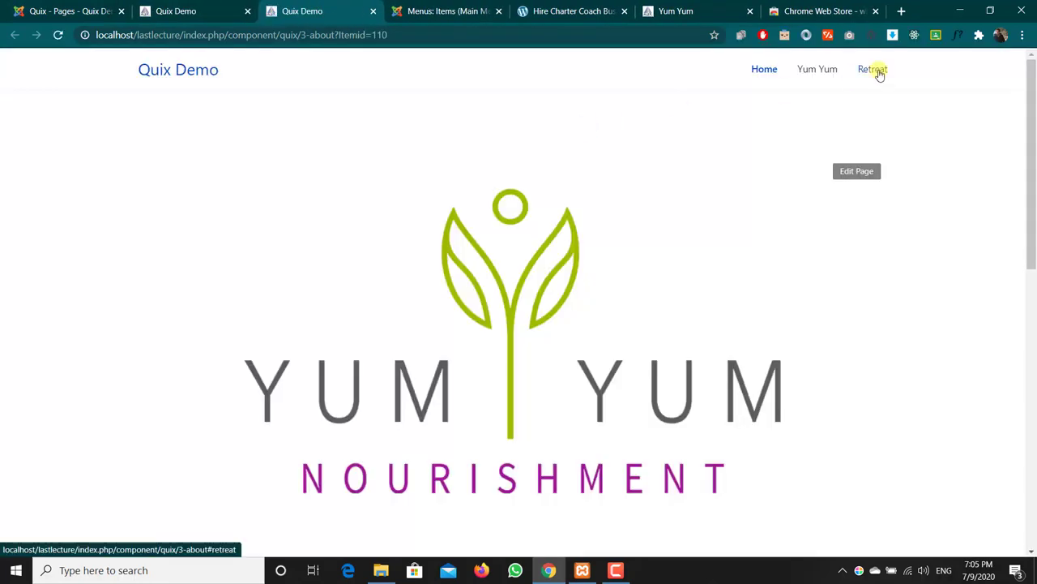
# Follow the Retreat link to the Retreat & Private Event Catering section and scroll around it.
pyautogui.click(875, 71)
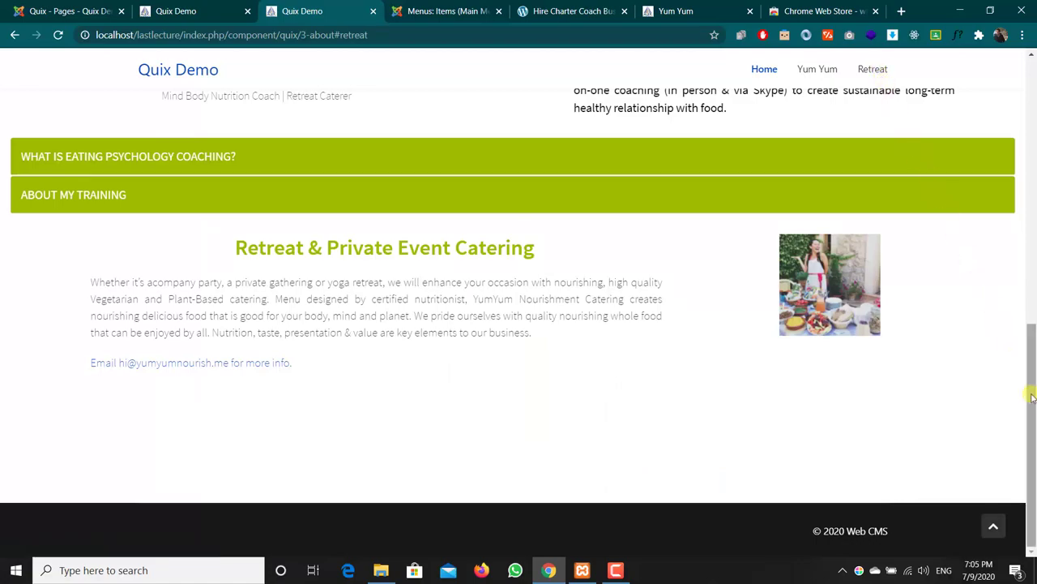
pyautogui.moveTo(1032, 397); pyautogui.dragTo(1034, 130)
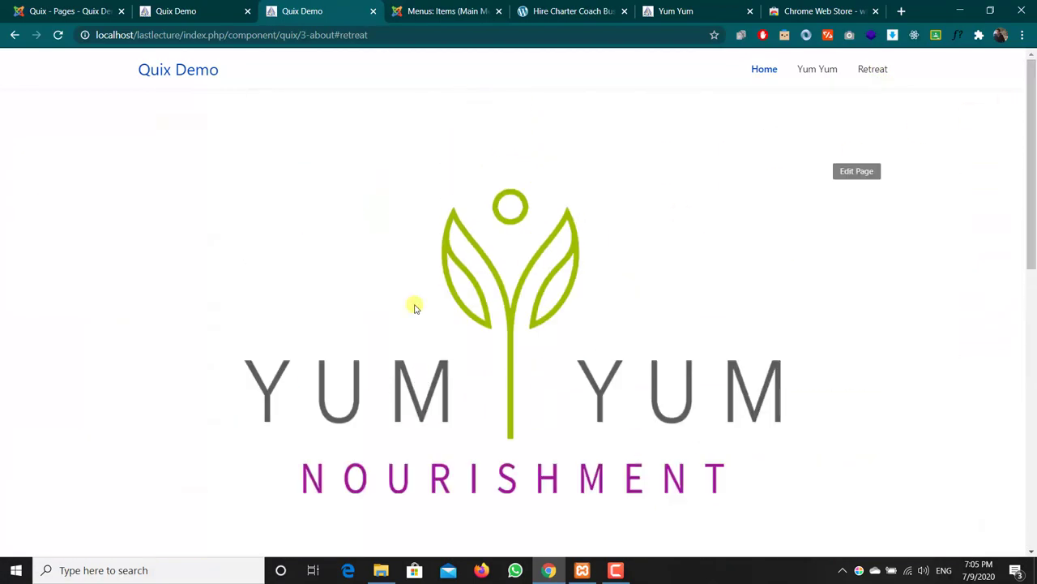
pyautogui.scroll(-10, 413, 301)
pyautogui.scroll(10, 559, 166)
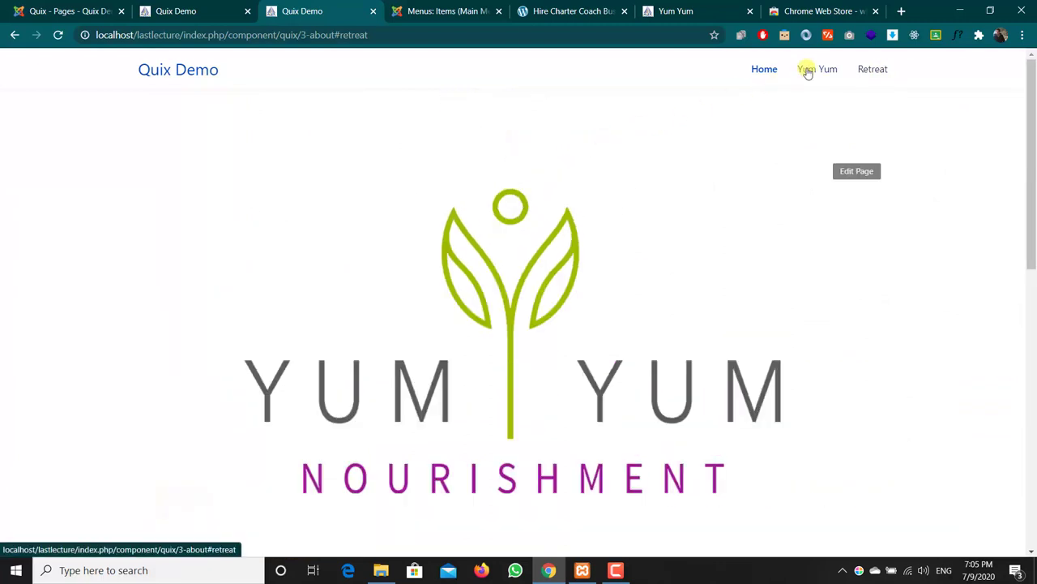
# Alternate Yum Yum and Retreat links repeatedly, checking the /yum page and #retreat jump.
pyautogui.click(881, 71)
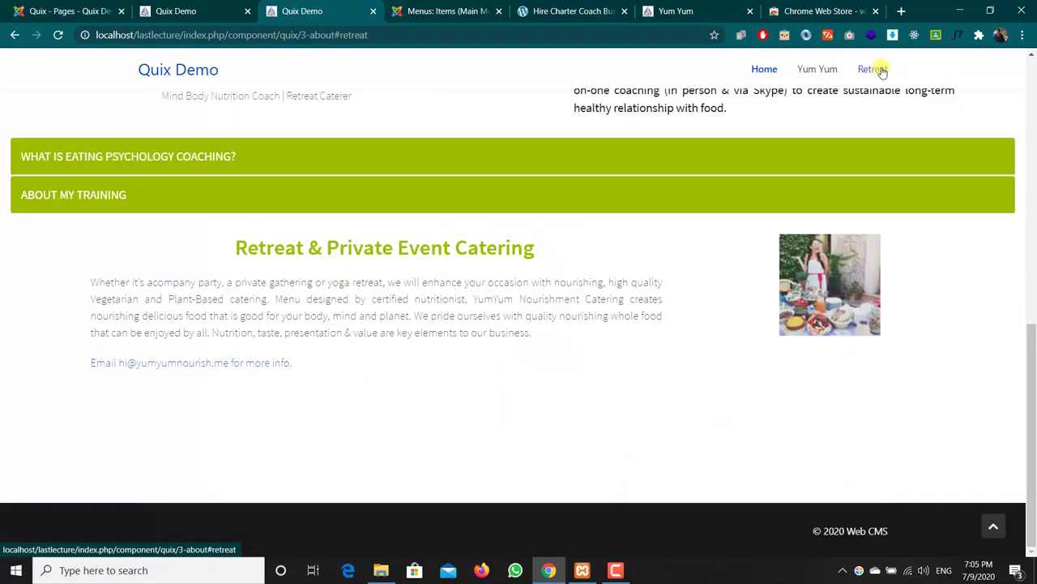
pyautogui.click(822, 71)
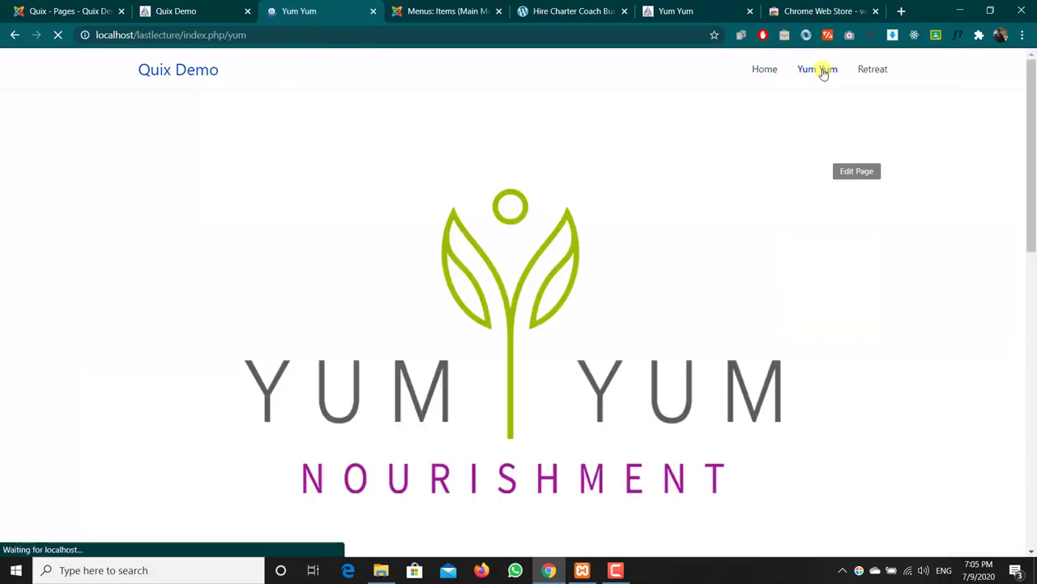
pyautogui.click(877, 69)
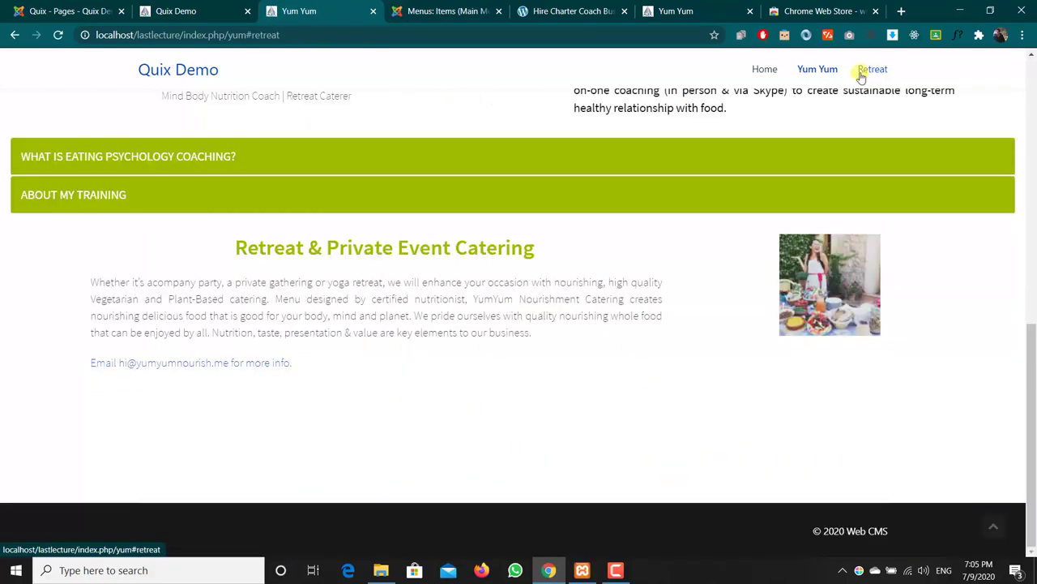
pyautogui.click(815, 72)
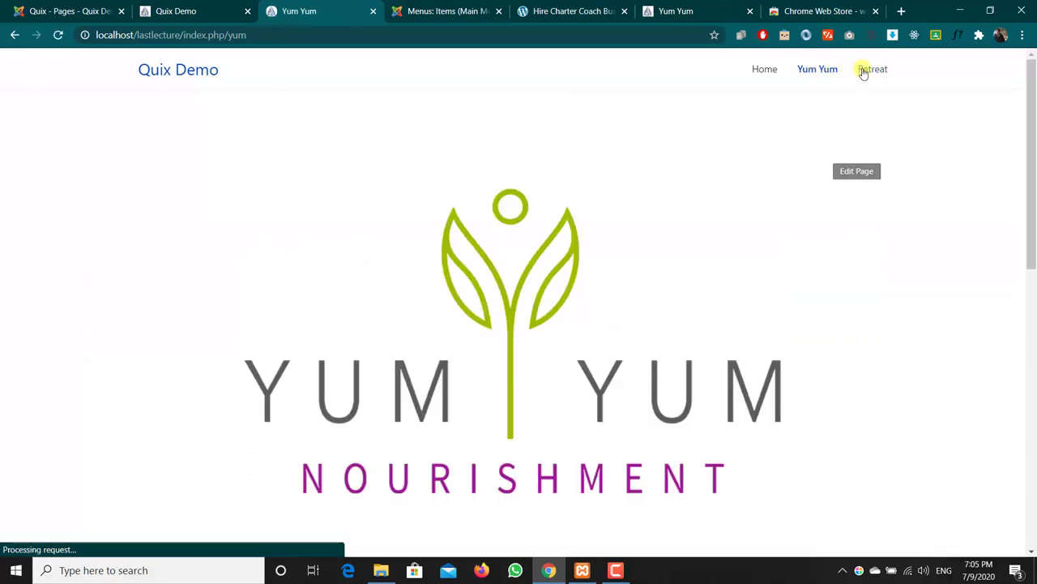
pyautogui.click(864, 72)
pyautogui.click(809, 70)
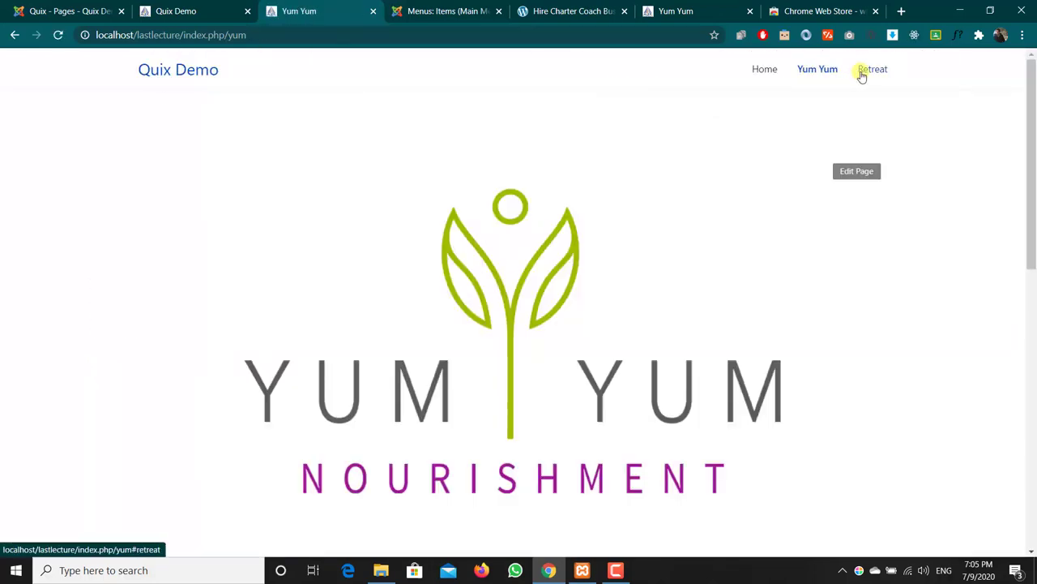
pyautogui.click(863, 71)
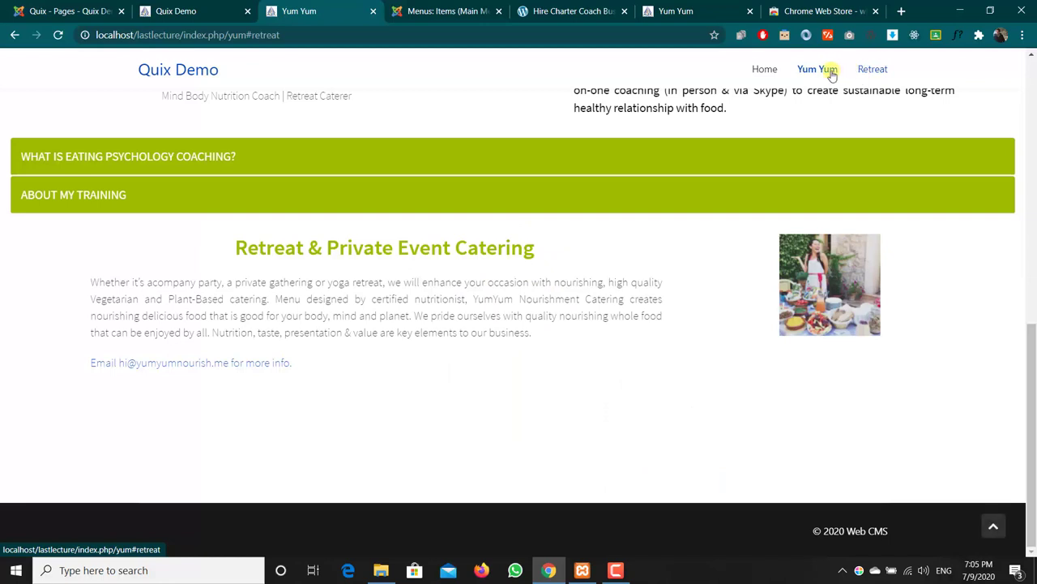
pyautogui.click(831, 72)
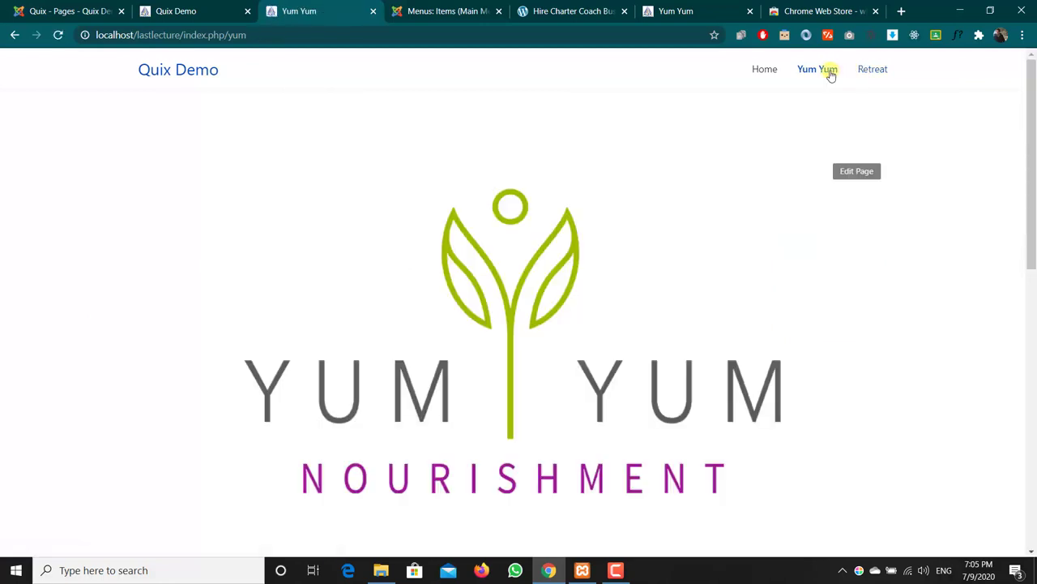